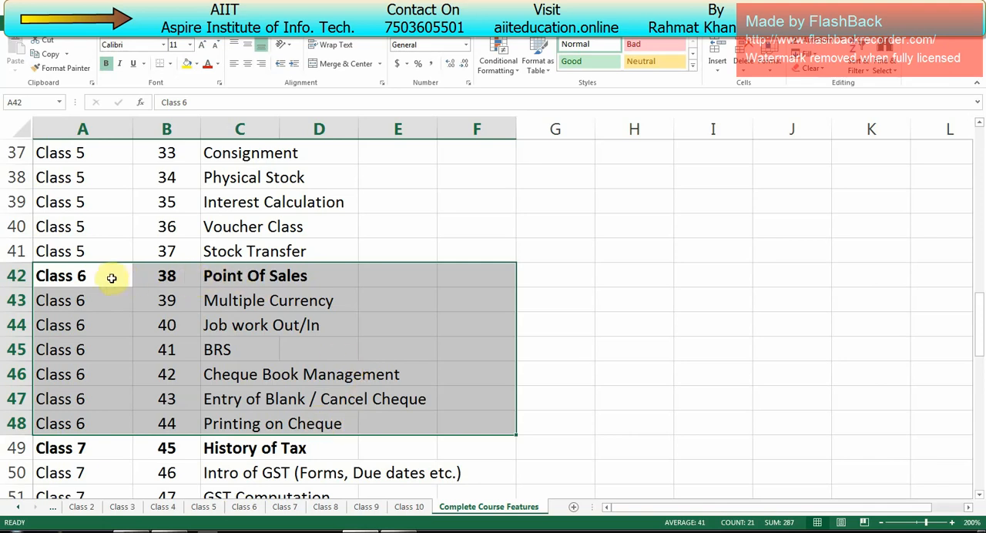
- Highlight the Class 6 topic rows in the course features sheet and switch to Tally.ERP 9
{"action": "left_click_drag", "start_coordinate": [111, 278], "coordinate": [517, 425]}
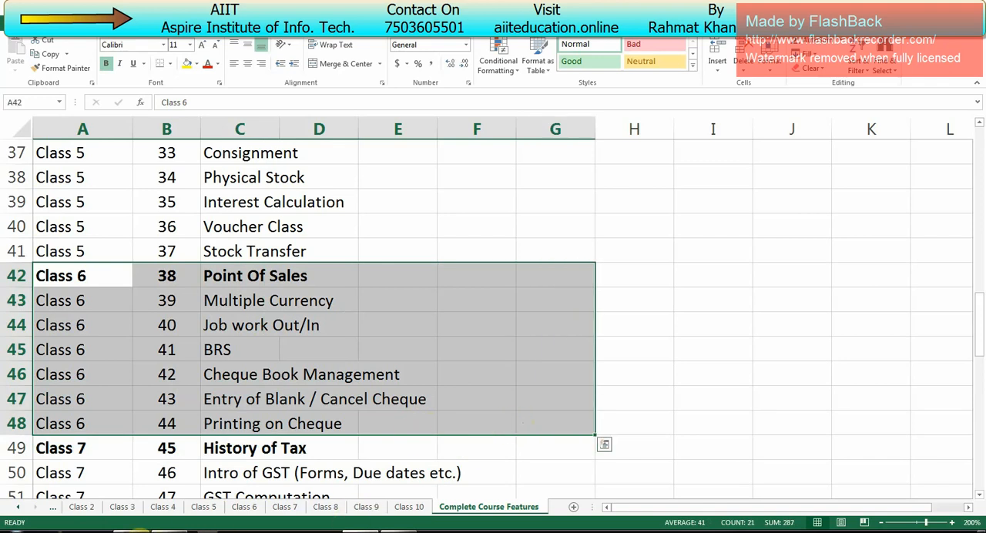
{"action": "mouse_move", "coordinate": [131, 531]}
{"action": "left_click", "coordinate": [131, 478]}
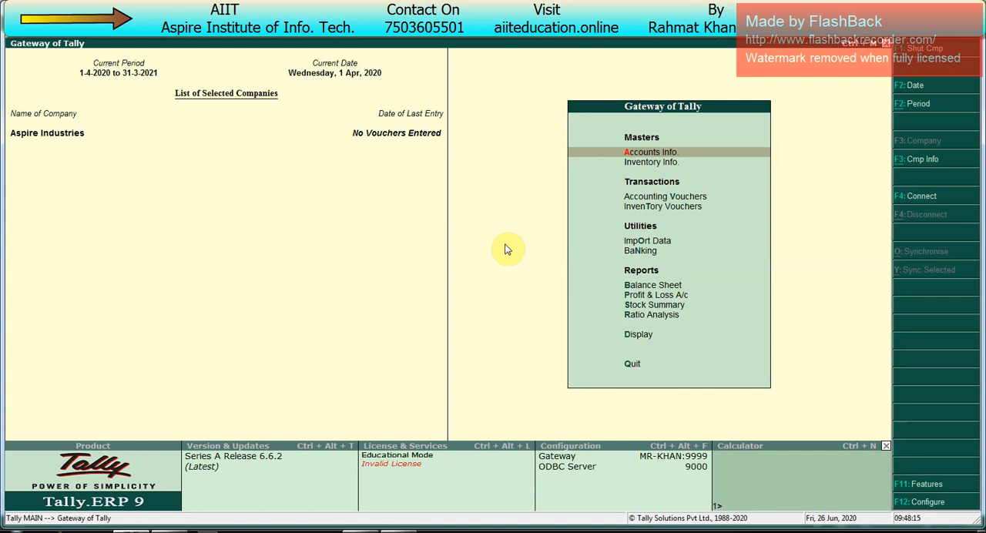
- Open the creation form for a new voucher type under the accounts masters
{"action": "key", "text": "Down"}
{"action": "key", "text": "Up"}
{"action": "key", "text": "Return"}
{"action": "key", "text": "Down"}
{"action": "key", "text": "Down"}
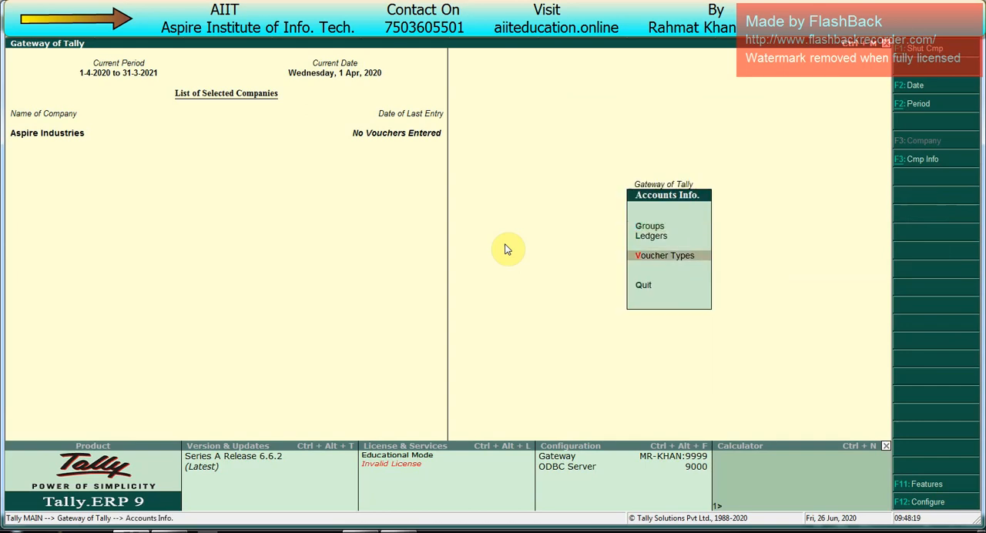
{"action": "key", "text": "Return"}
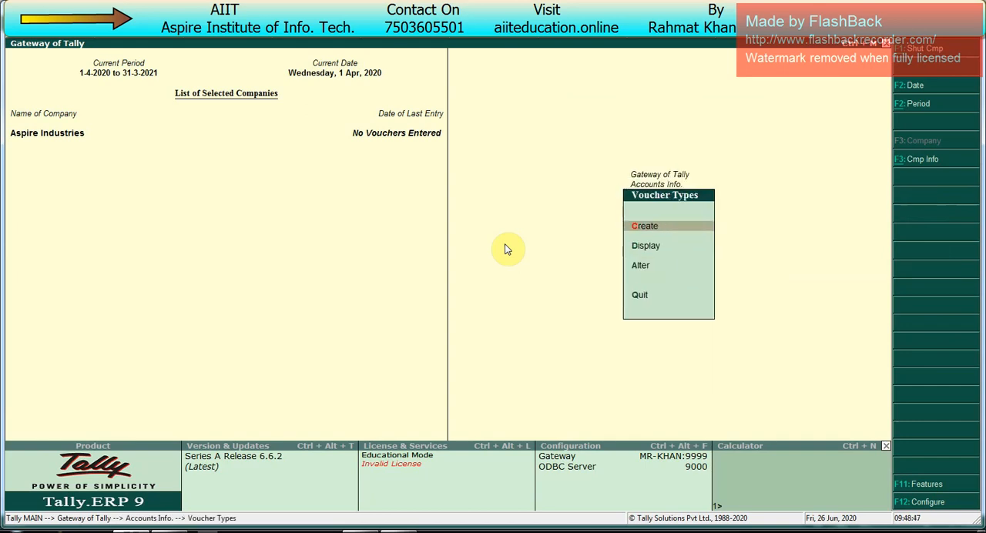
{"action": "key", "text": "Return"}
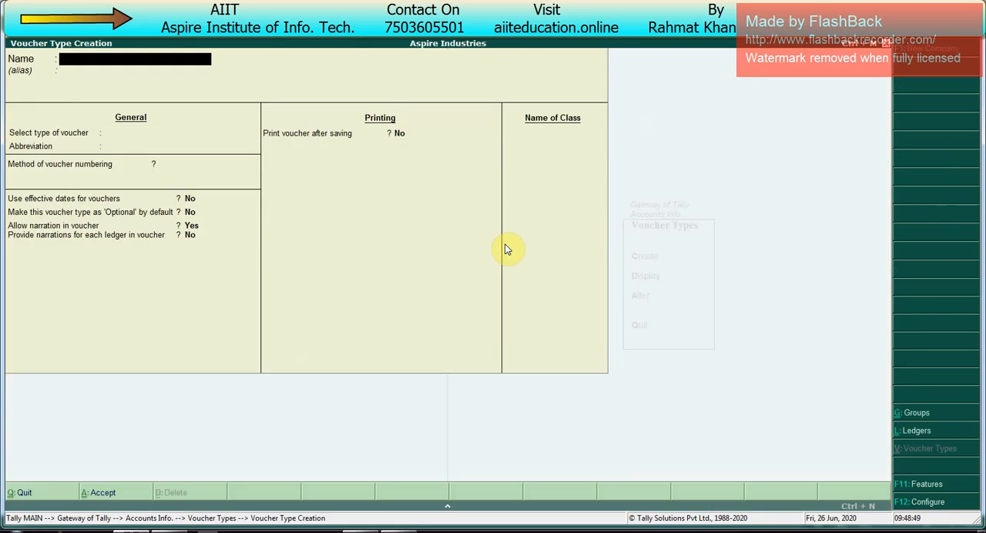
- Name the new voucher type Point of Sales, leave the alias blank, and base it on the Sales type
{"action": "type", "text": "Point of Sales"}
{"action": "key", "text": "Return"}
{"action": "key", "text": "Return"}
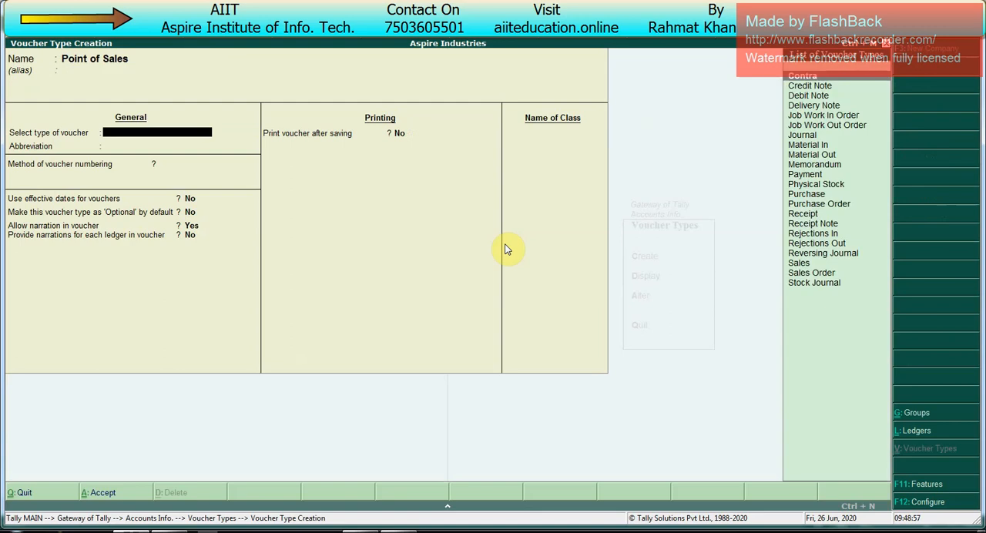
{"action": "type", "text": "Sal"}
{"action": "key", "text": "Return"}
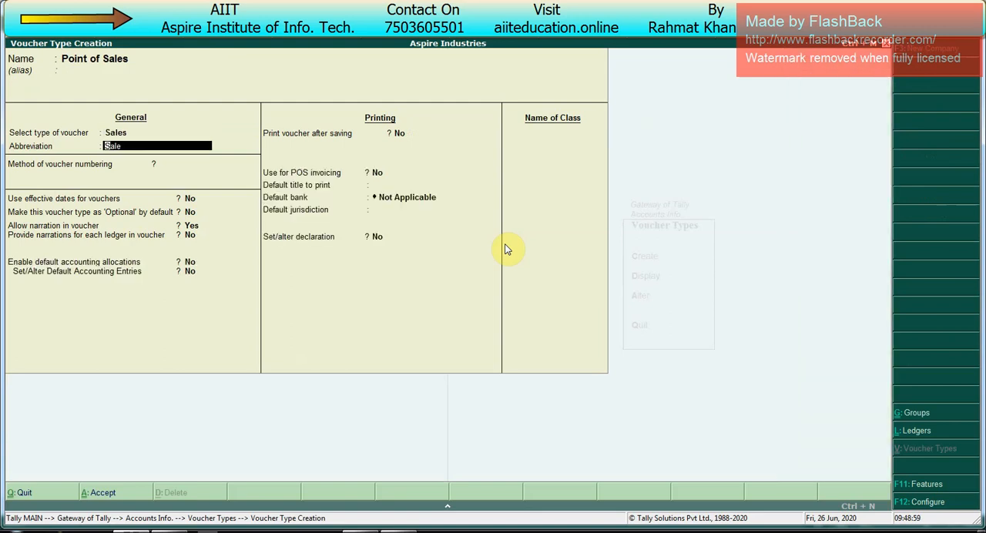
- Keep the Sale abbreviation and Automatic numbering, and enable printing after saving and POS invoicing for the voucher type
{"action": "key", "text": "Return"}
{"action": "key", "text": "Return"}
{"action": "key", "text": "Return"}
{"action": "key", "text": "Return"}
{"action": "key", "text": "Return"}
{"action": "key", "text": "Return"}
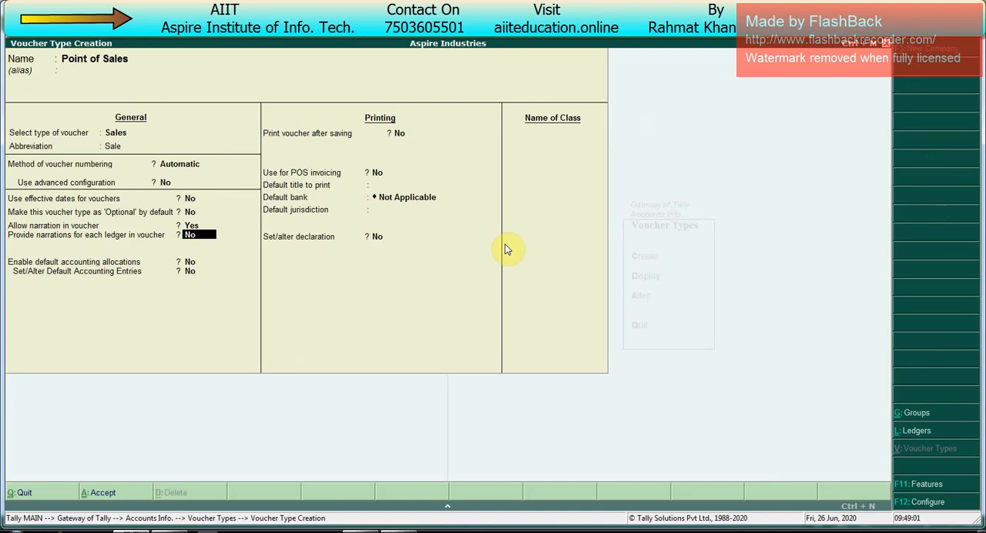
{"action": "key", "text": "Return"}
{"action": "key", "text": "Return"}
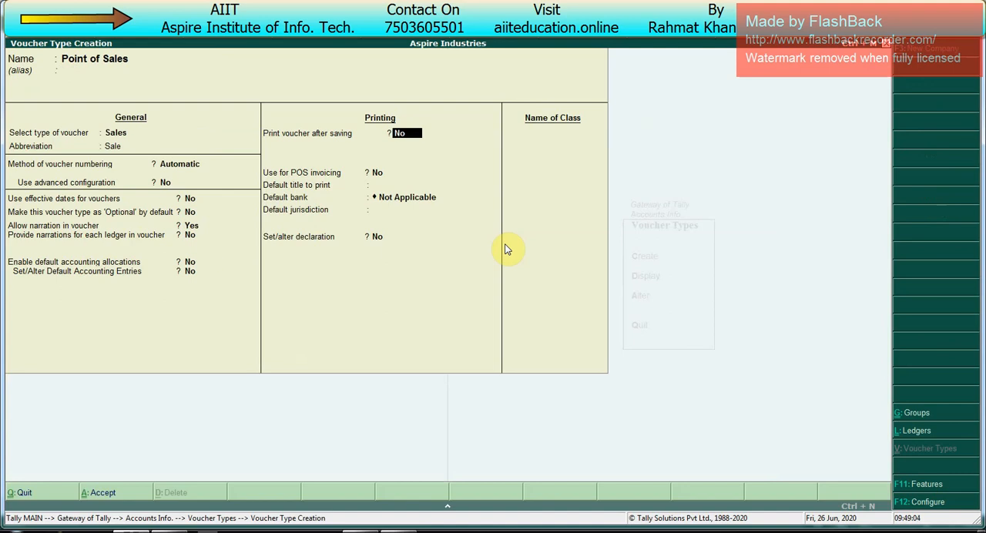
{"action": "type", "text": "y"}
{"action": "key", "text": "Return"}
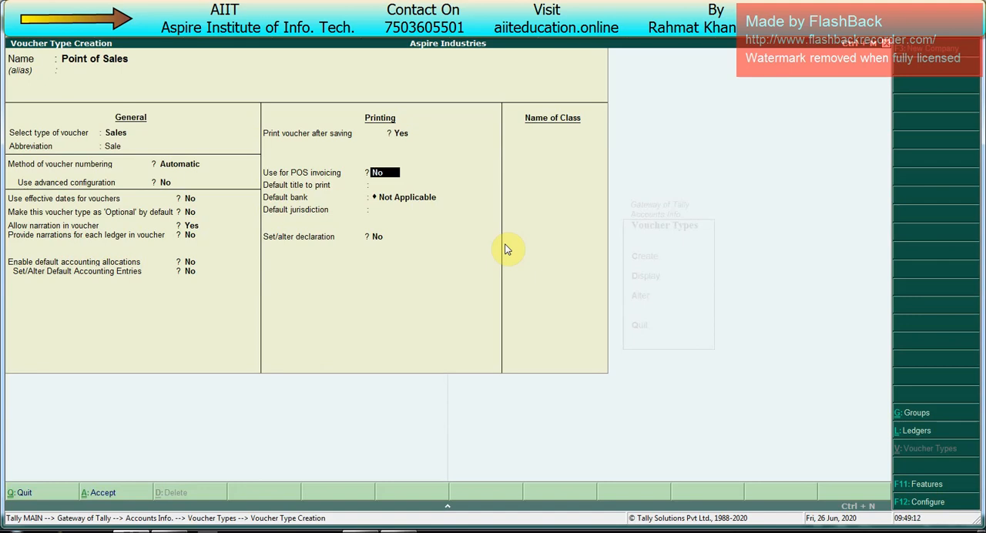
{"action": "type", "text": "y"}
{"action": "key", "text": "Return"}
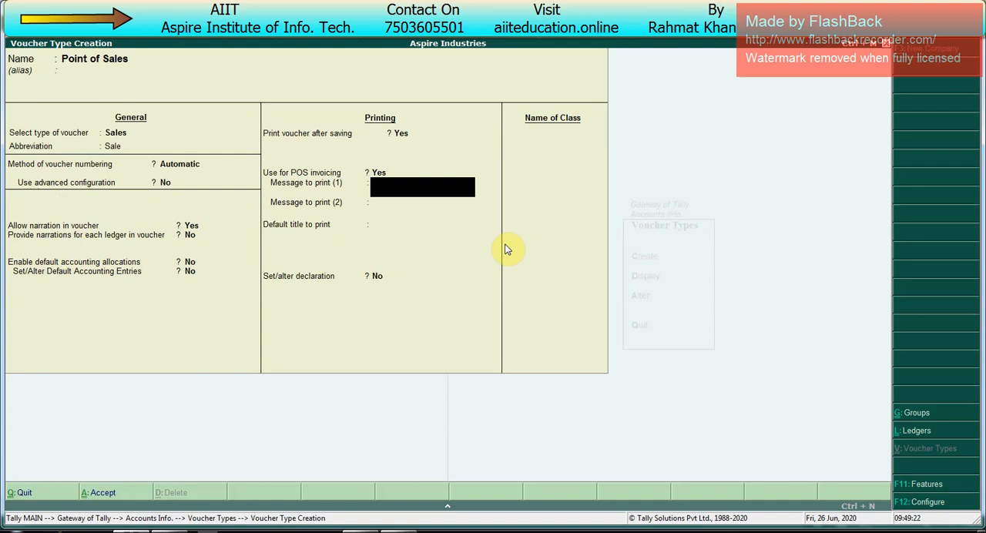
- Set the print messages to "Welcome" and "Visit Again" and the default print title to "Cash Memo"
{"action": "type", "text": "Welcome"}
{"action": "key", "text": "Return"}
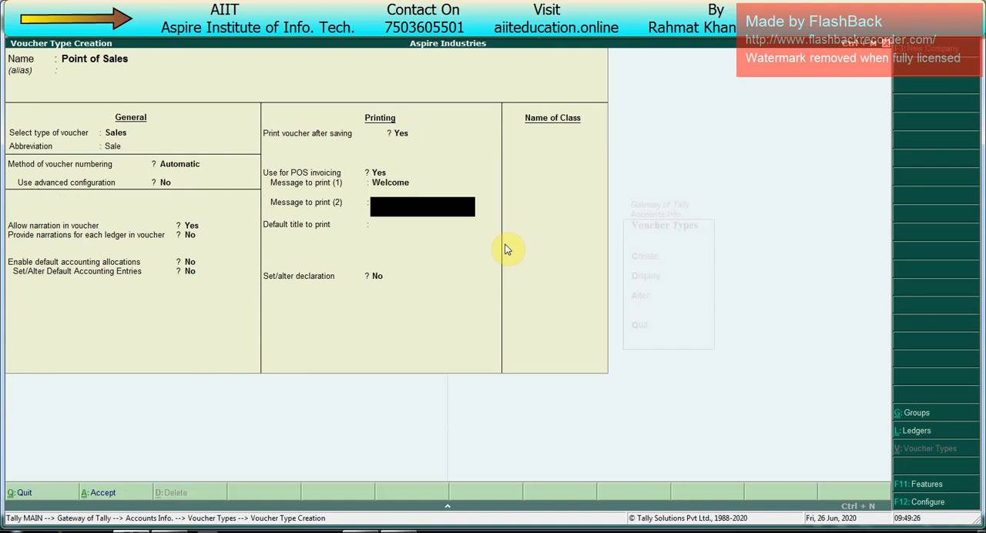
{"action": "type", "text": "Visit Again"}
{"action": "key", "text": "Return"}
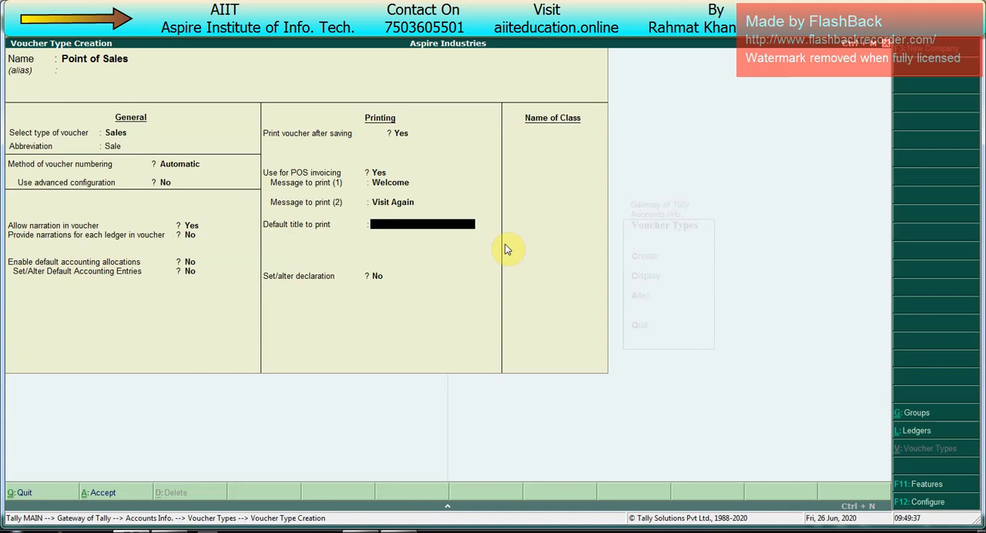
{"action": "type", "text": "Cash Memo"}
{"action": "key", "text": "Return"}
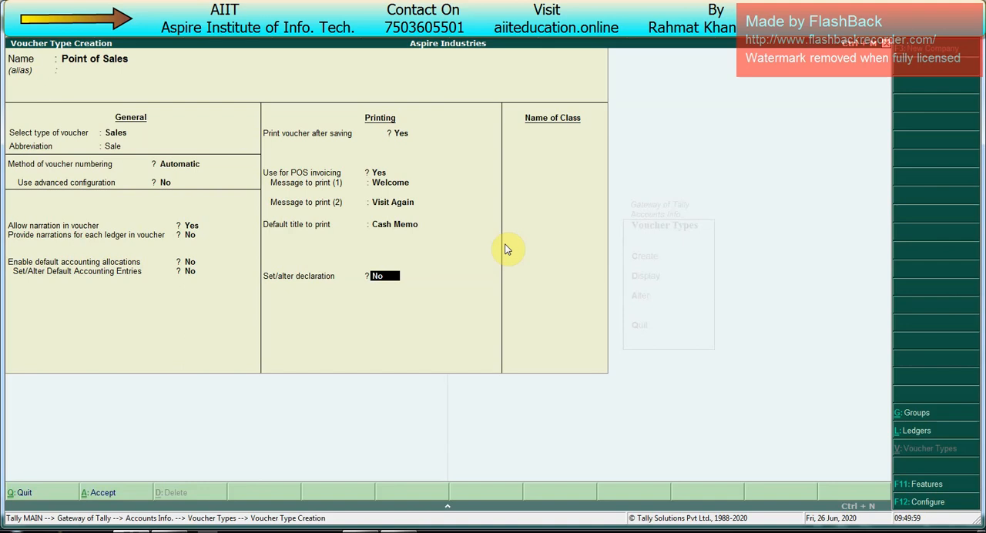
- Enable the declaration and replace its default text with "1. Goods once sold will not be taken back"
{"action": "type", "text": "y"}
{"action": "key", "text": "Return"}
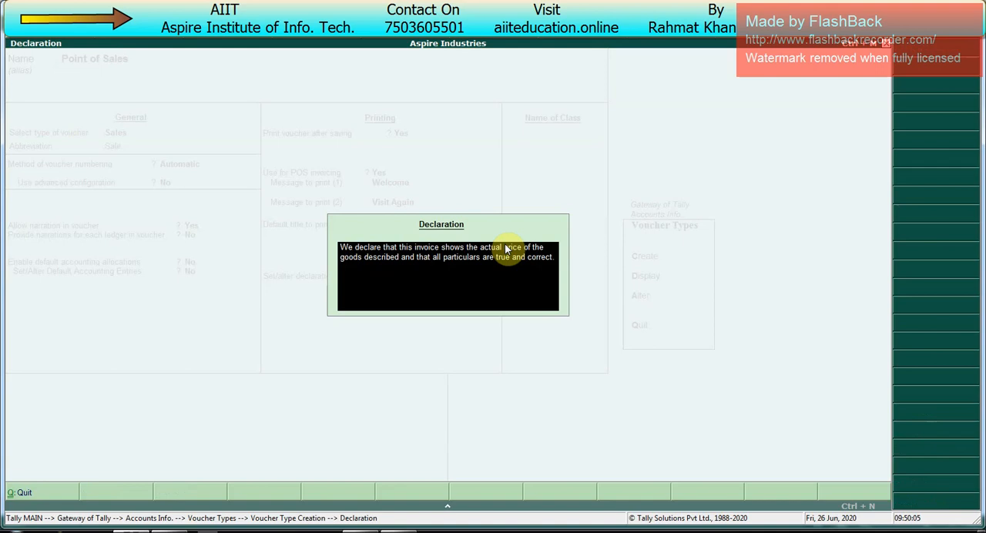
{"action": "type", "text": "1."}
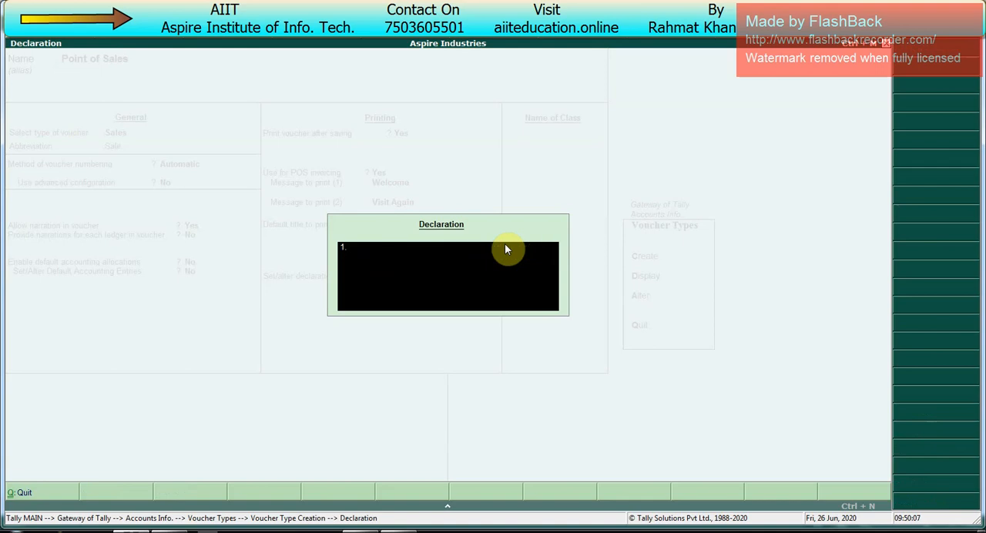
{"action": "type", "text": " Goods once sold will ne"}
{"action": "key", "text": "BackSpace"}
{"action": "type", "text": "ot be taken back"}
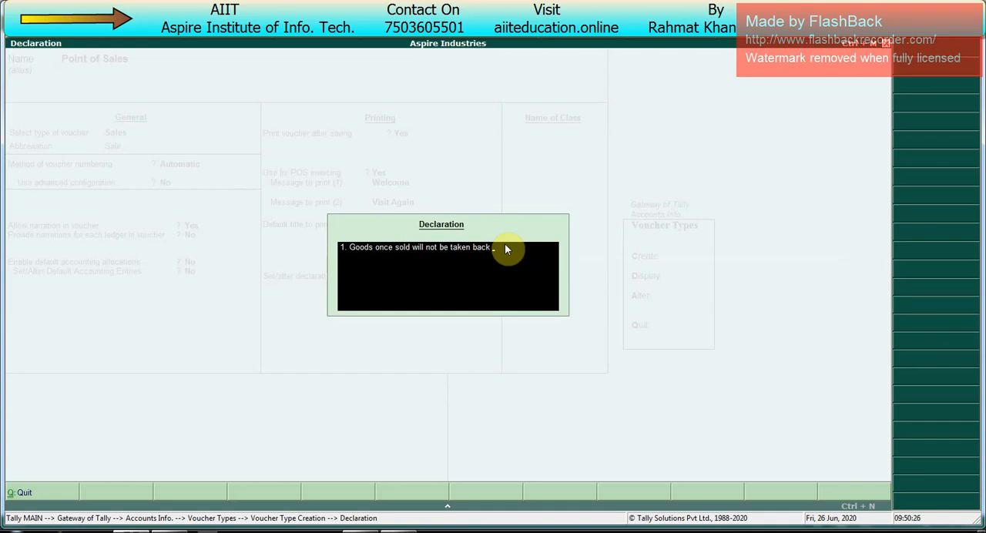
- Add placeholder text as points 2 and 3 of the declaration and accept it
{"action": "key", "text": "Return"}
{"action": "type", "text": "fghfgkfdjgbkjfdgfdg 3. "}
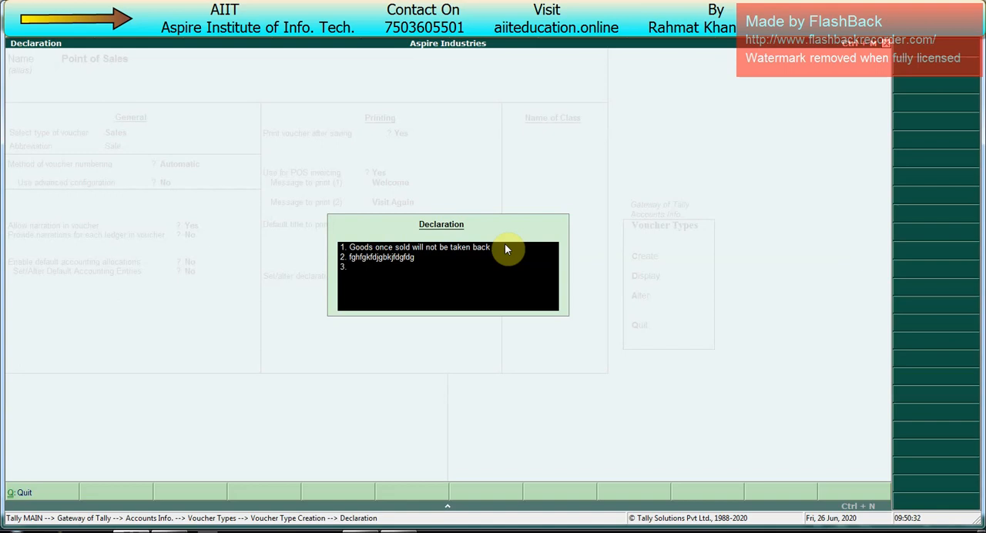
{"action": "type", "text": "jkfdkgfdg"}
{"action": "key", "text": "Return"}
{"action": "key", "text": "Return"}
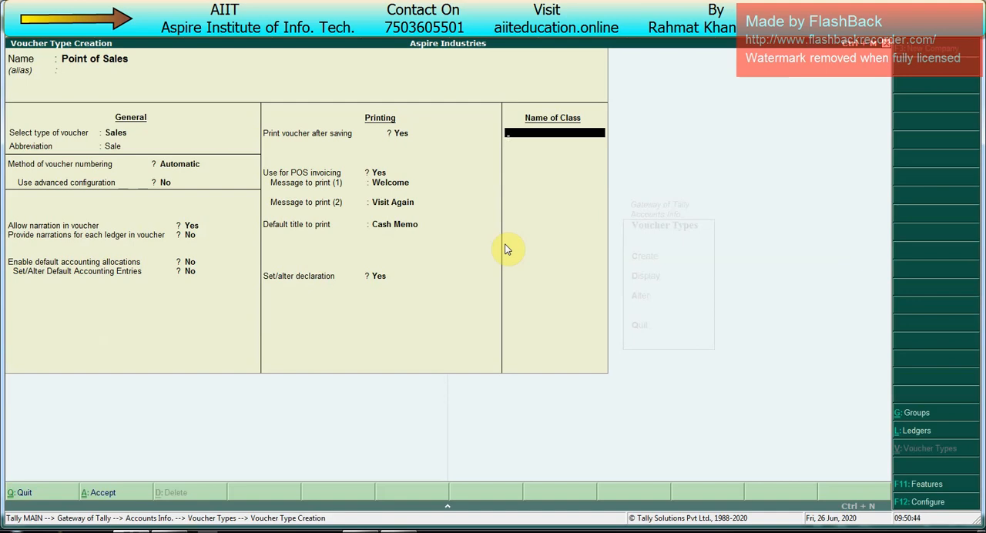
- Save the Point of Sales voucher type without a class and return to the Gateway of Tally
{"action": "key", "text": "Return"}
{"action": "key", "text": "Return"}
{"action": "key", "text": "Escape"}
{"action": "key", "text": "Return"}
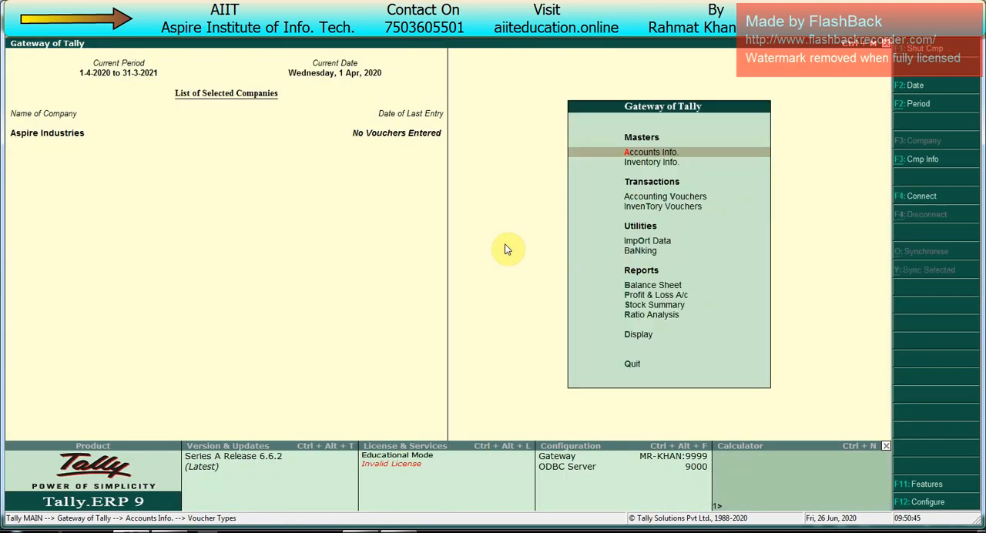
- Open the creation form for a single stock item under the inventory masters
{"action": "key", "text": "Down"}
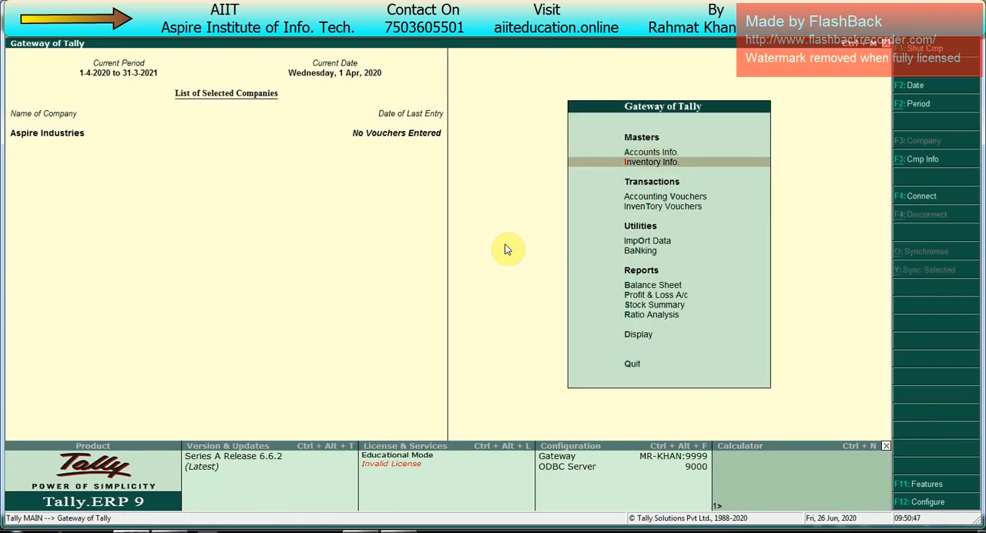
{"action": "key", "text": "Return"}
{"action": "key", "text": "Down"}
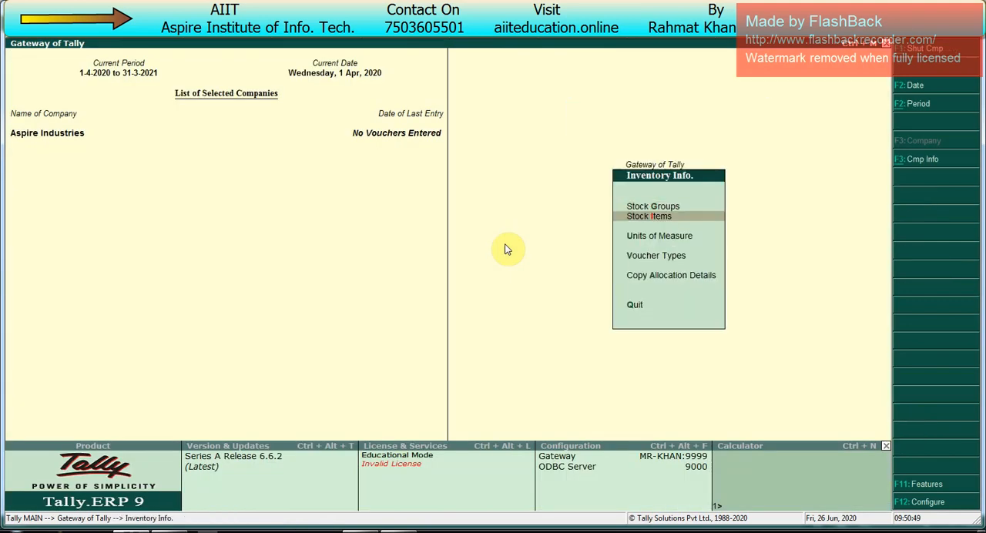
{"action": "key", "text": "Return"}
- Name the stock item Dell Mouse, leave its alias blank, and keep it under Primary
{"action": "key", "text": "Return"}
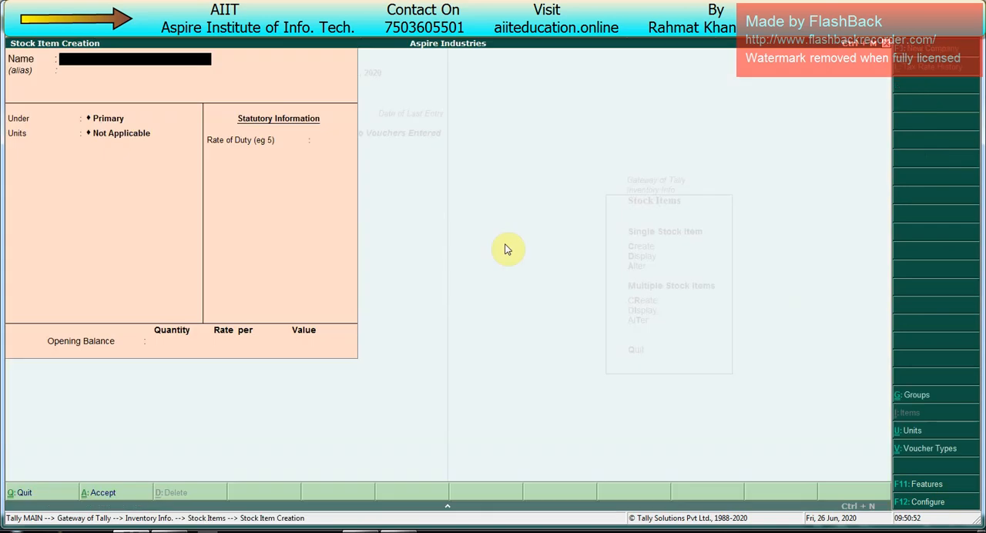
{"action": "type", "text": "Dell m"}
{"action": "key", "text": "BackSpace"}
{"action": "type", "text": "Mouse"}
- Create a simple unit with the symbol pcs and 0 decimal places as the stock item's unit
{"action": "key", "text": "Return"}
{"action": "key", "text": "Return"}
{"action": "key", "text": "Return"}
{"action": "key", "text": "alt+c"}
{"action": "key", "text": "Return"}
{"action": "type", "text": "p"}
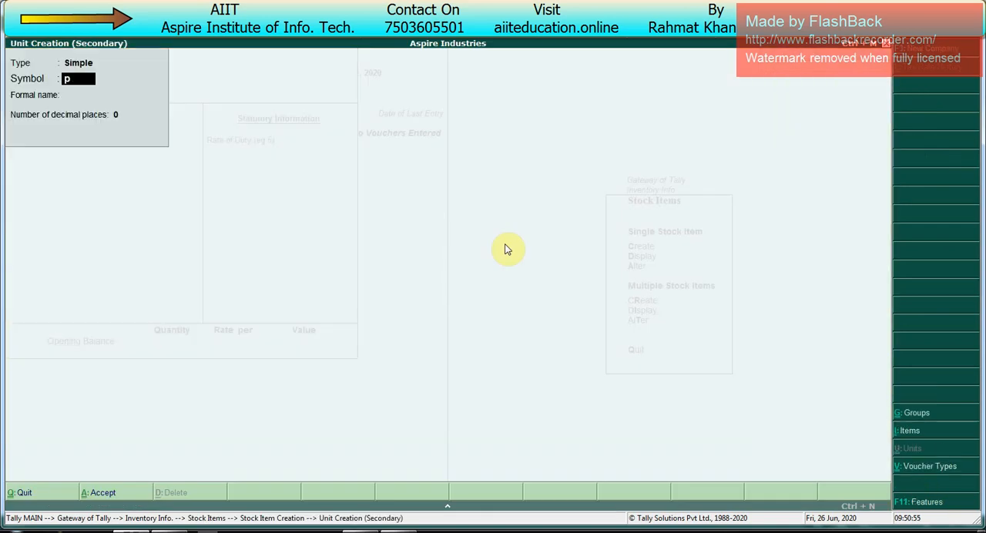
{"action": "type", "text": "cs"}
{"action": "key", "text": "Return"}
{"action": "key", "text": "Return"}
{"action": "key", "text": "Return"}
{"action": "key", "text": "Return"}
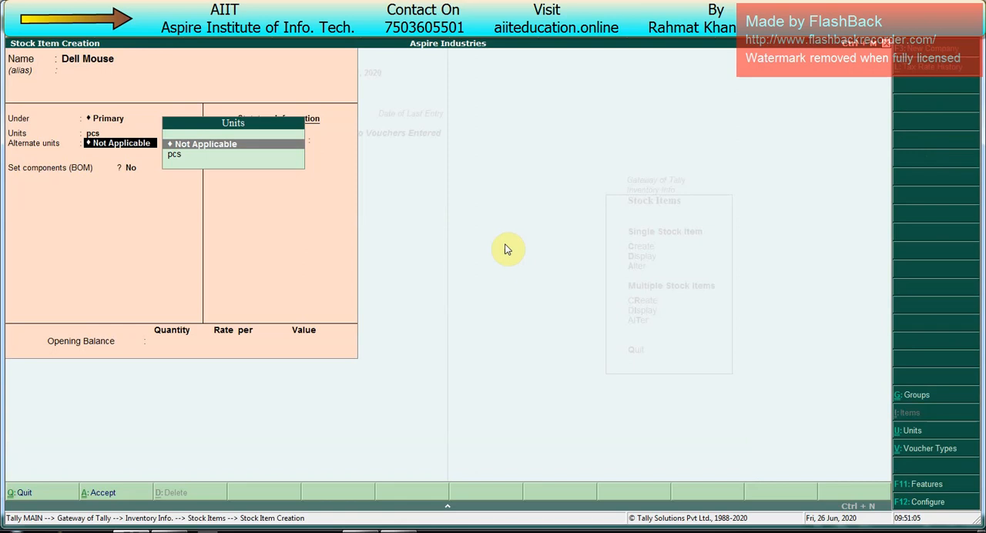
- Enable standard rates for stock items and disable component list details in the stock item configuration
{"action": "key", "text": "F12"}
{"action": "key", "text": "Return"}
{"action": "key", "text": "Return"}
{"action": "key", "text": "Return"}
{"action": "key", "text": "Return"}
{"action": "key", "text": "Return"}
{"action": "key", "text": "Return"}
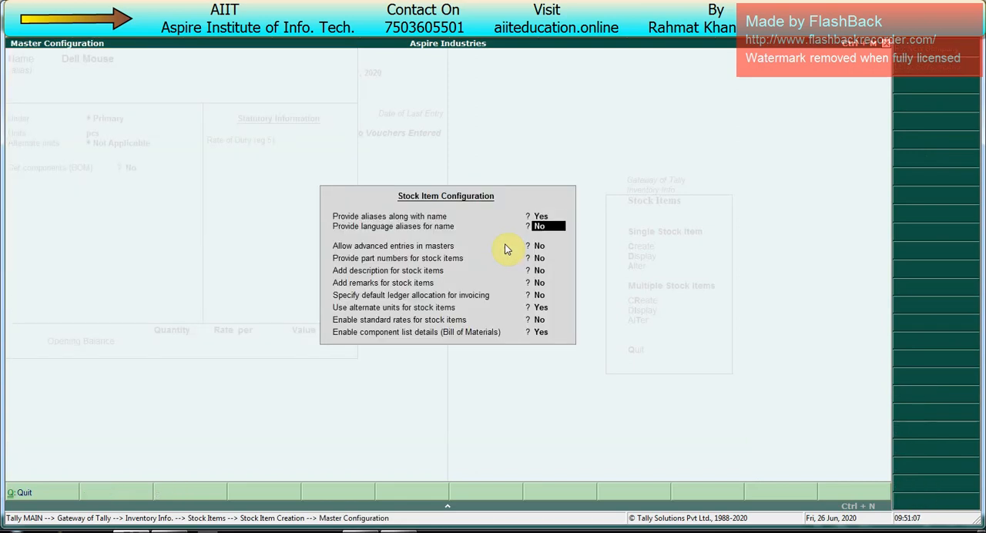
{"action": "key", "text": "Return"}
{"action": "key", "text": "Return"}
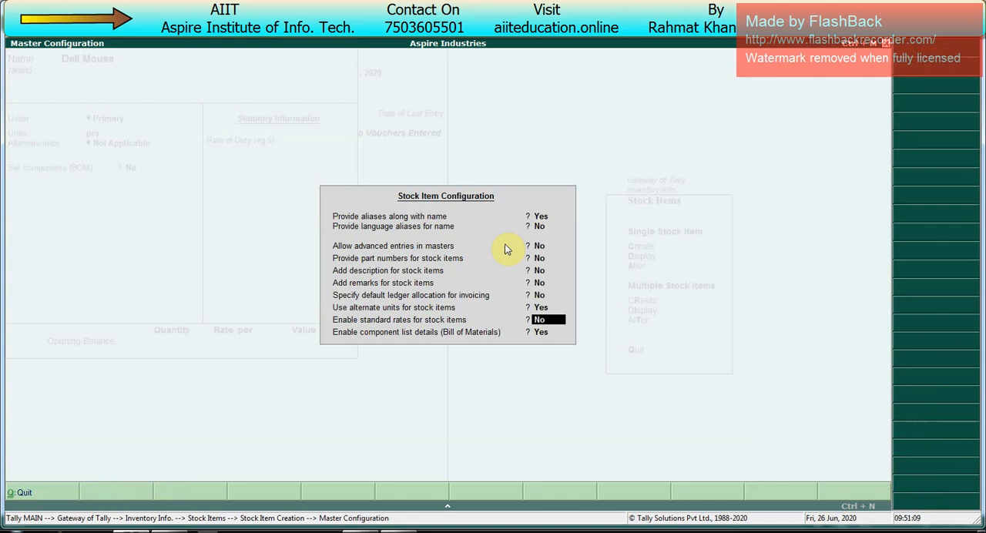
{"action": "type", "text": "y"}
{"action": "key", "text": "Return"}
{"action": "type", "text": "y"}
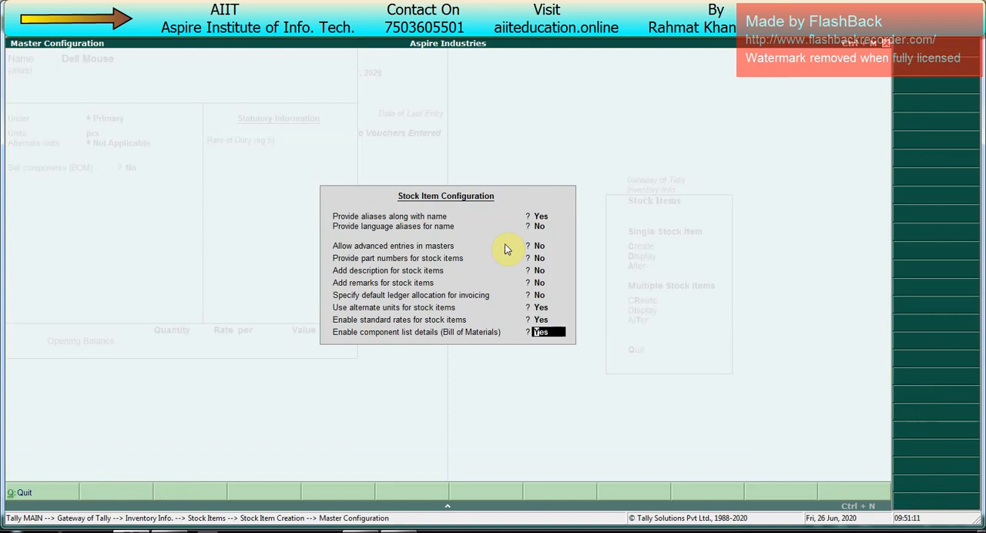
{"action": "key", "text": "Return"}
- Turn on standard rates for Dell Mouse and set a standard cost of 123 per pcs from 1-Apr-2020
{"action": "key", "text": "Return"}
{"action": "key", "text": "Return"}
{"action": "key", "text": "Return"}
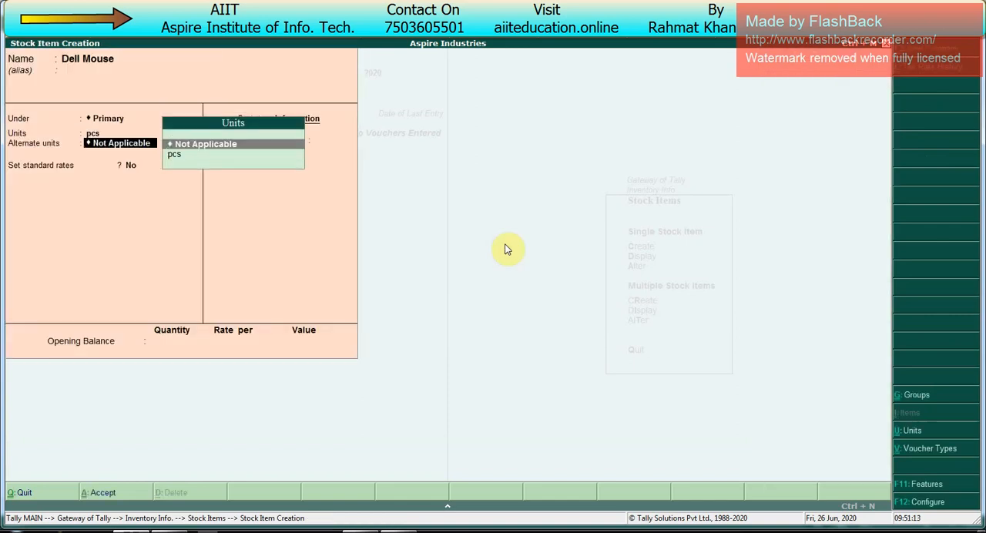
{"action": "key", "text": "Return"}
{"action": "type", "text": "y"}
{"action": "key", "text": "Return"}
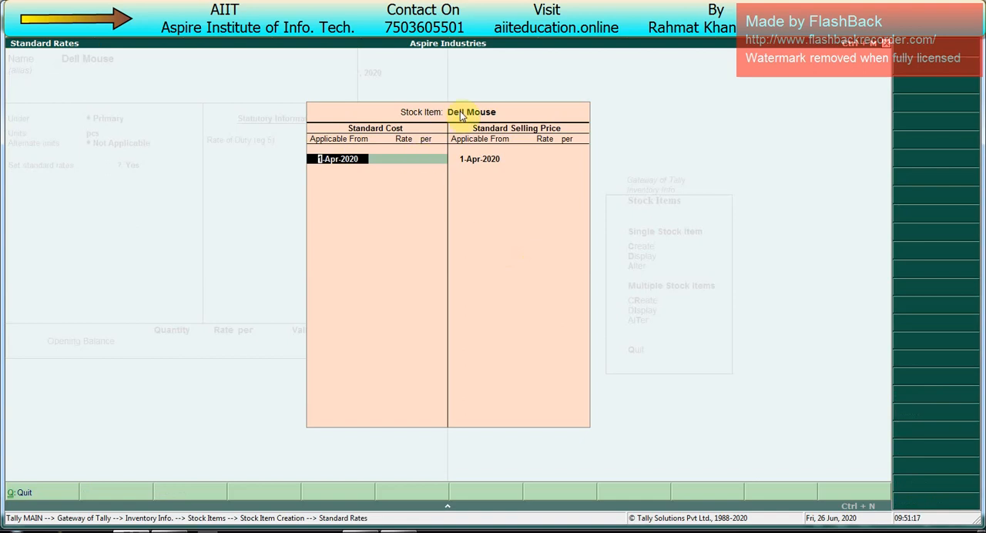
{"action": "key", "text": "Return"}
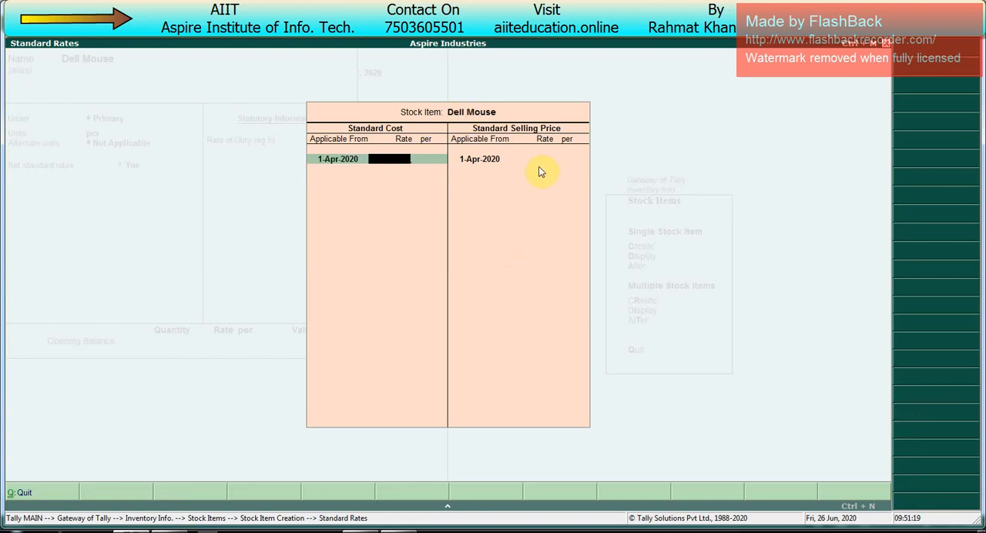
{"action": "type", "text": "123"}
{"action": "key", "text": "Return"}
{"action": "key", "text": "Return"}
{"action": "key", "text": "Return"}
{"action": "key", "text": "Return"}
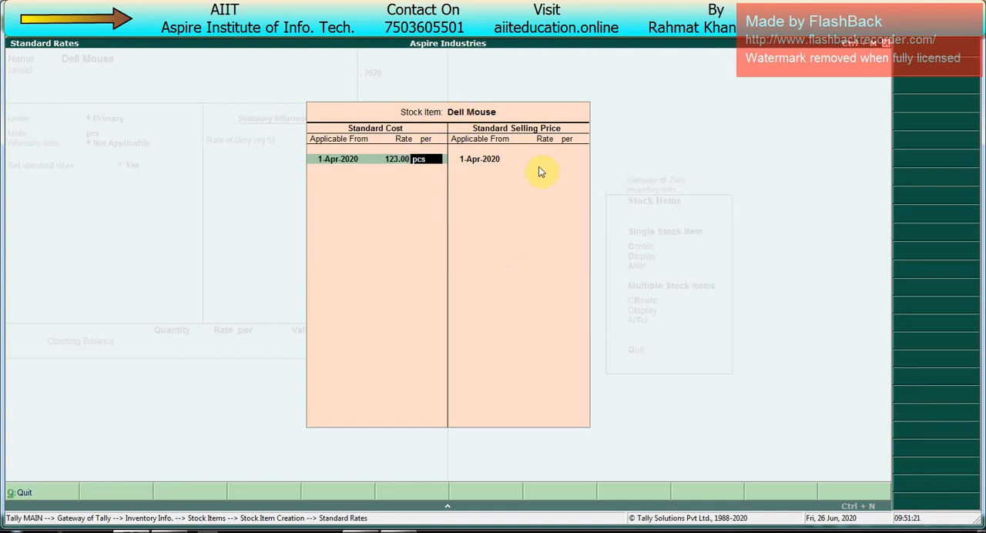
- Set the standard selling price of Dell Mouse to 147 per pcs from 1-Apr-2020 and accept the rates
{"action": "type", "text": "147"}
{"action": "key", "text": "Return"}
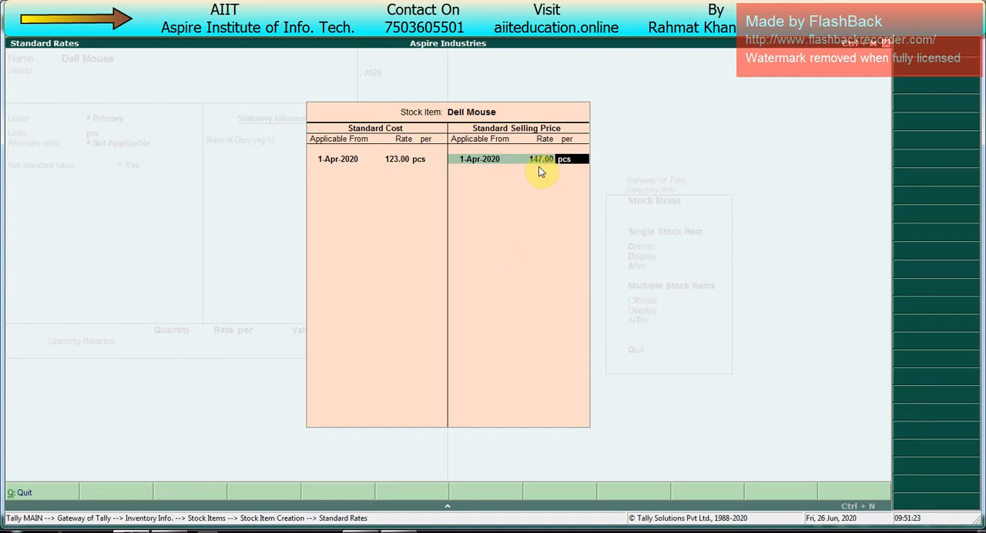
{"action": "key", "text": "Return"}
{"action": "key", "text": "Return"}
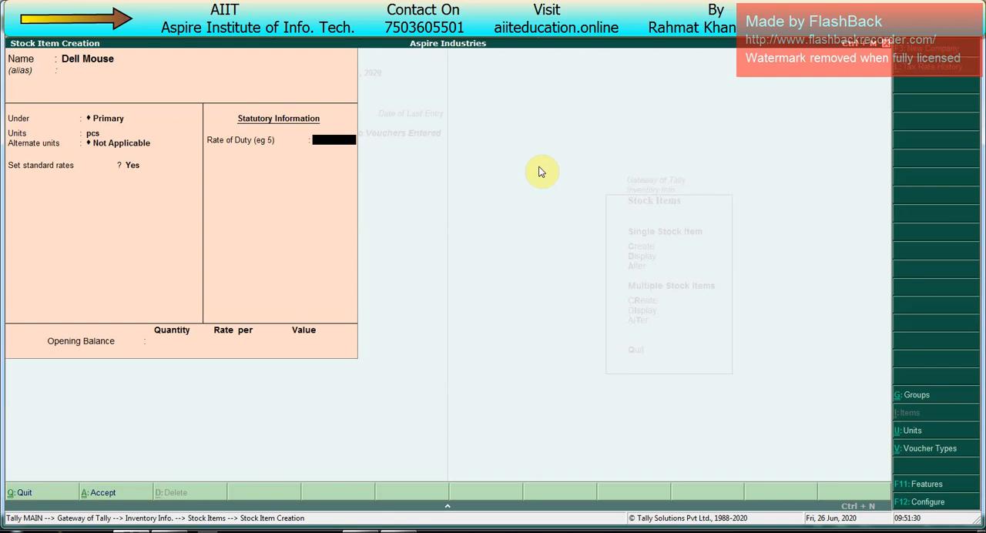
- Save the Dell Mouse stock item with the rate of duty and opening balance left blank
{"action": "key", "text": "Return"}
{"action": "key", "text": "Return"}
{"action": "key", "text": "Return"}
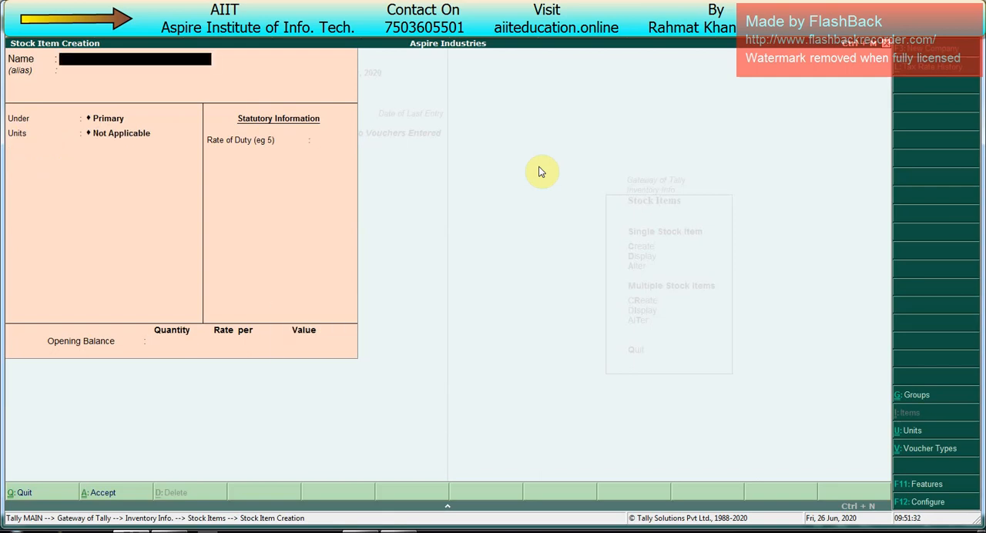
- Leave stock item creation and open a new receipt voucher in accounting vouchers
{"action": "key", "text": "Escape"}
{"action": "key", "text": "Escape"}
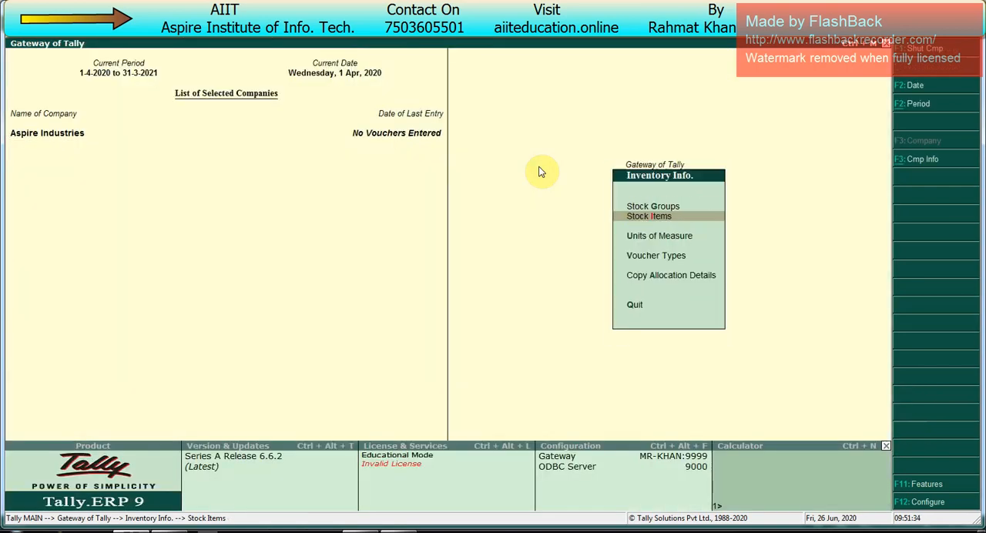
{"action": "key", "text": "Escape"}
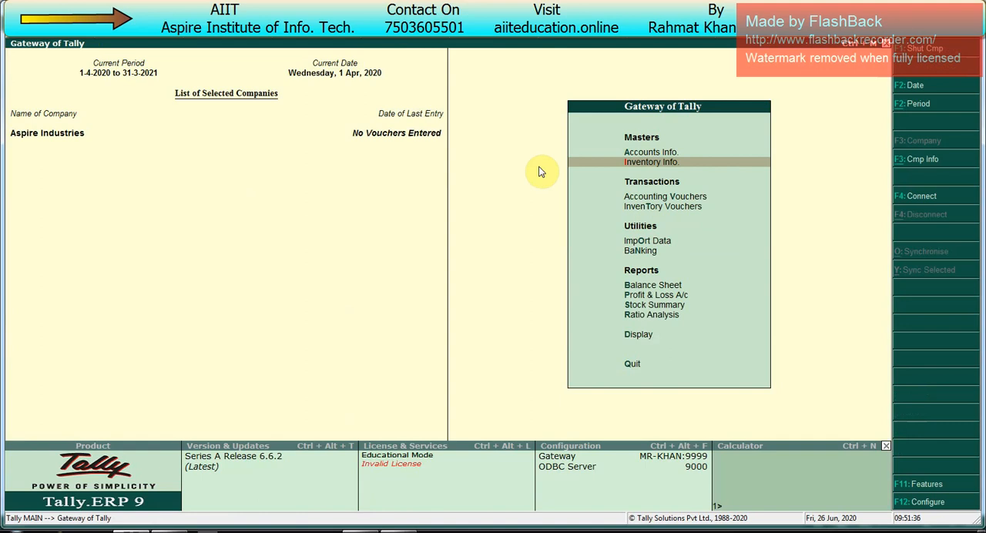
{"action": "key", "text": "v"}
{"action": "key", "text": "F6"}
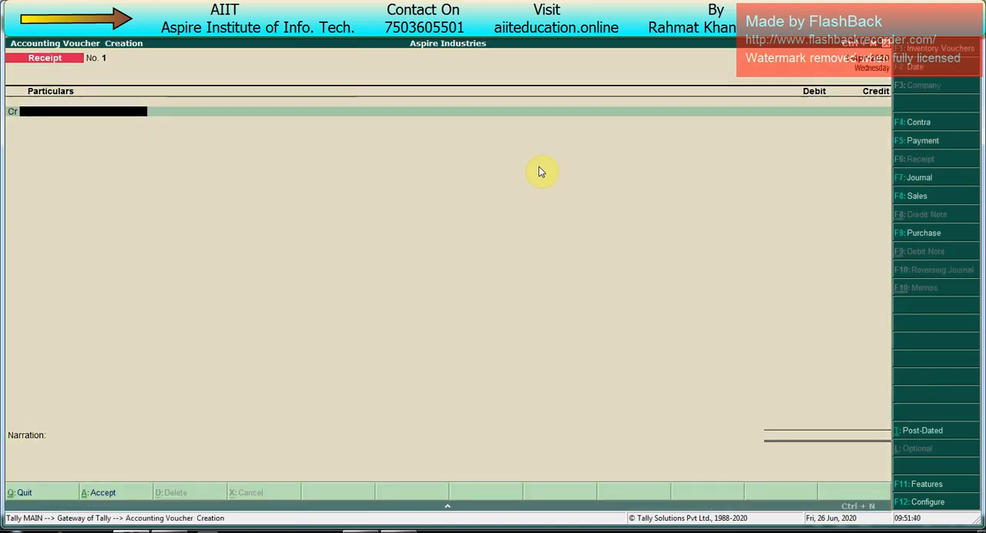
- Create a Capital ledger under Capital Account from the receipt's credit line and save it
{"action": "key", "text": "alt+c"}
{"action": "type", "text": "Capital"}
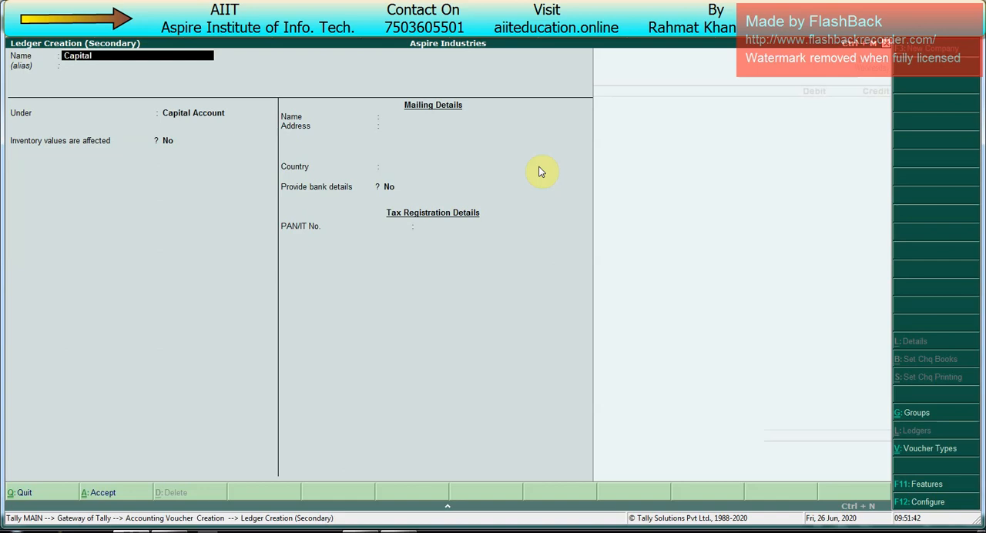
{"action": "key", "text": "Return"}
- Credit Capital with 25,00,000 in the receipt and begin the debit line
{"action": "key", "text": "Return"}
{"action": "key", "text": "ctrl+a"}
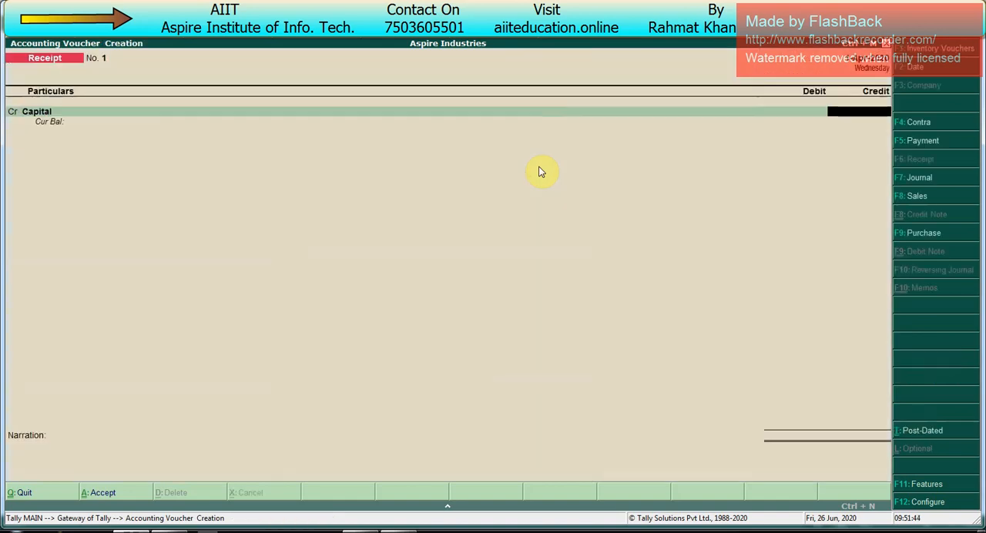
{"action": "type", "text": "2500000"}
{"action": "key", "text": "Return"}
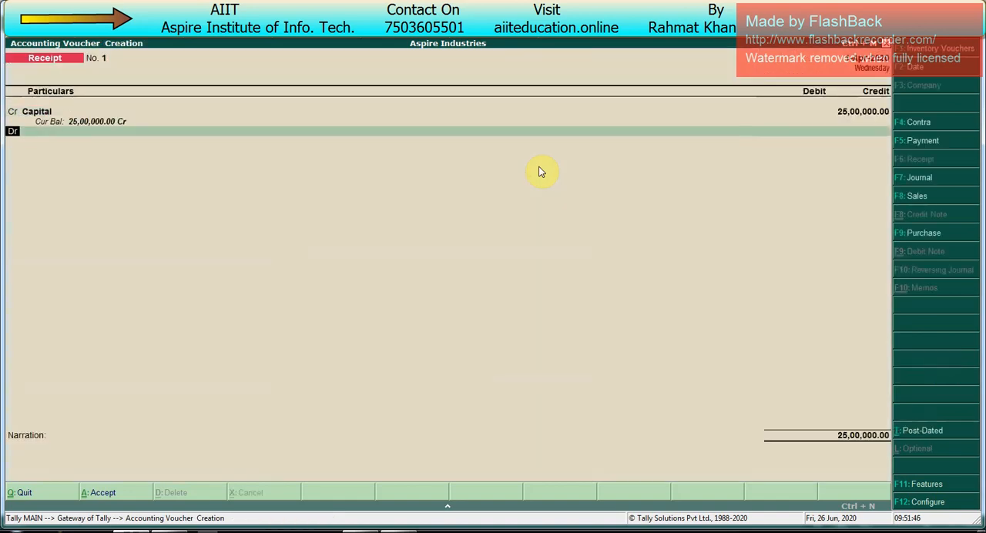
{"action": "key", "text": "BackSpace"}
{"action": "key", "text": "Return"}
{"action": "key", "text": "Return"}
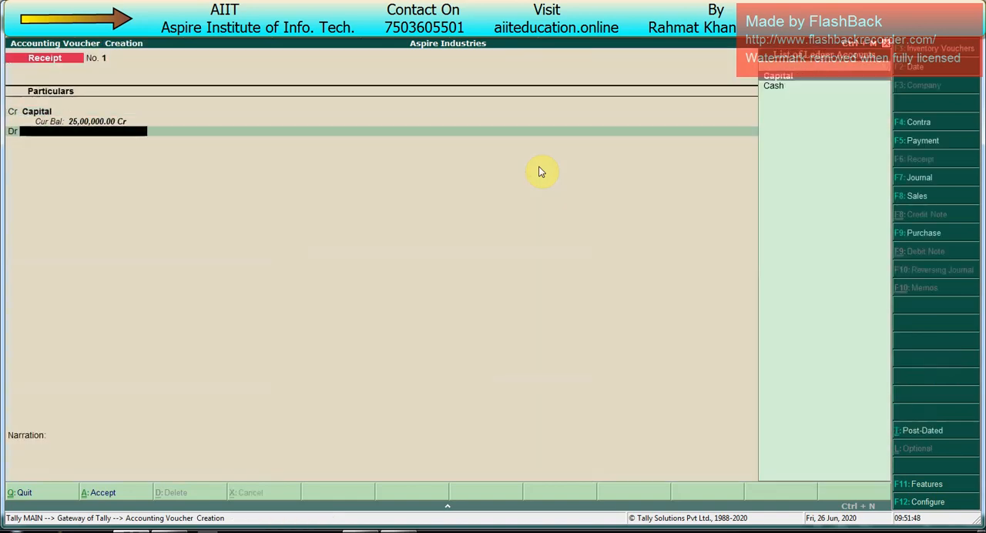
- Start a new ledger named Canara Bank under Bank Accounts, keeping the company as account holder
{"action": "key", "text": "alt+c"}
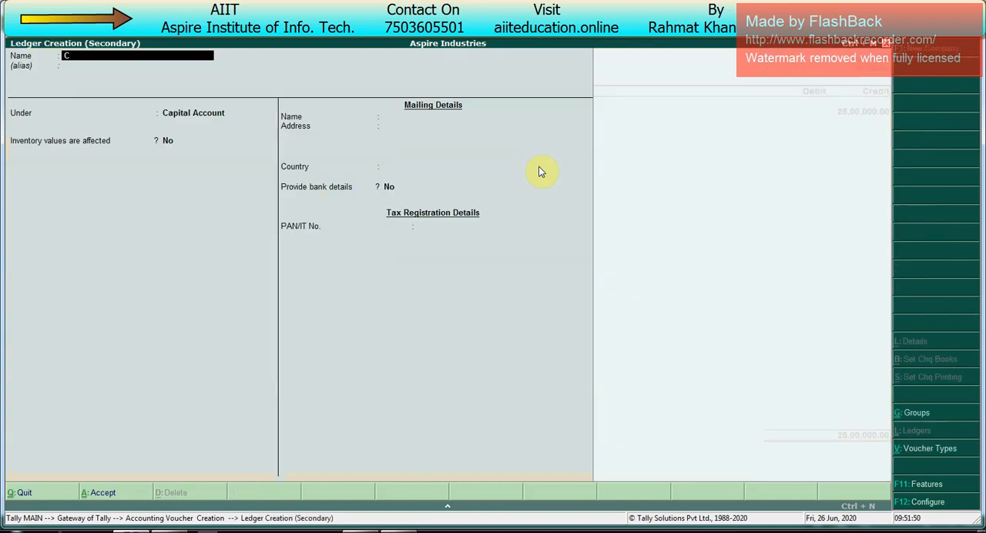
{"action": "type", "text": "Canara Bank"}
{"action": "key", "text": "Return"}
{"action": "type", "text": "Ba"}
{"action": "key", "text": "Return"}
{"action": "key", "text": "Return"}
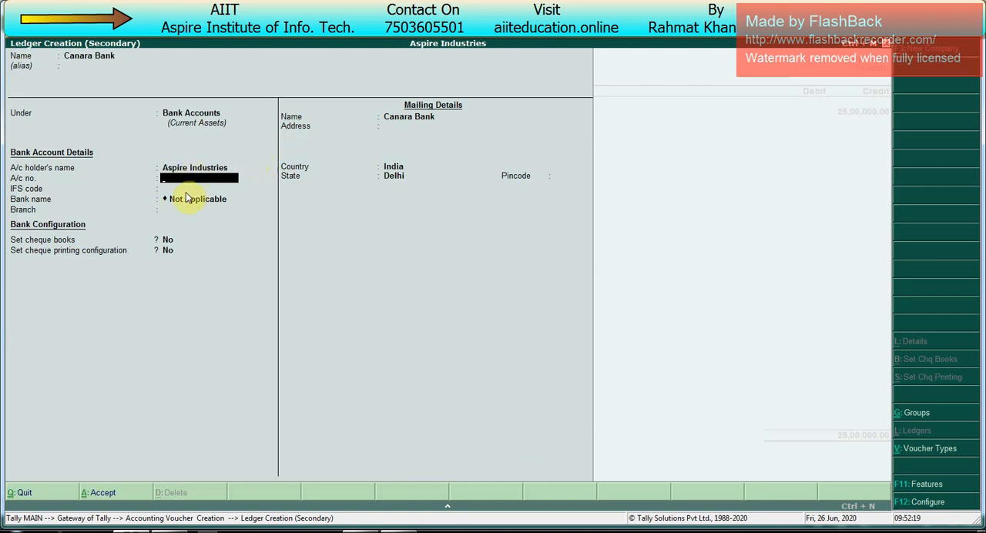
- Fill in the bank account number, IFS code CNRB0005123 and branch Kirari, leaving the bank name Not Applicable
{"action": "key", "text": "Return"}
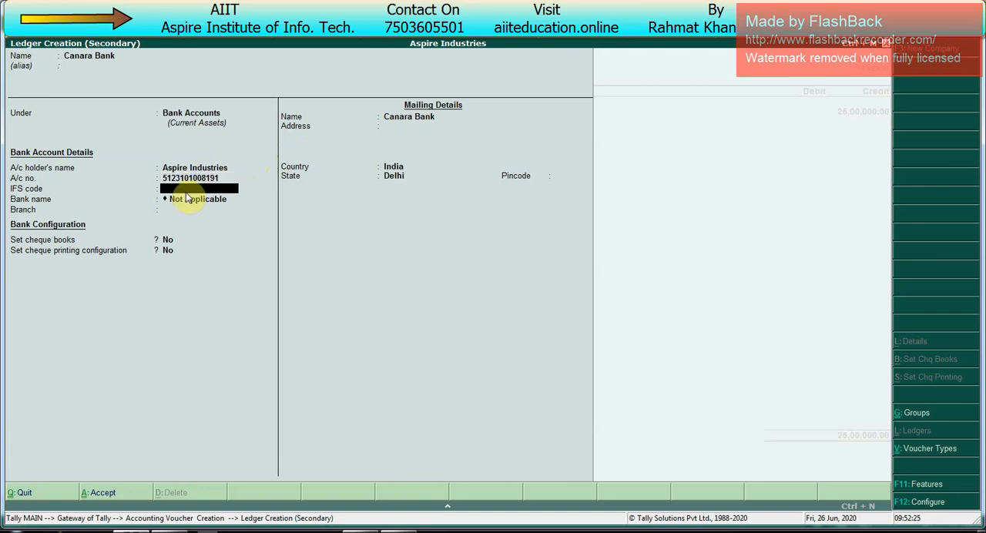
{"action": "type", "text": "CNRB0005123"}
{"action": "key", "text": "Return"}
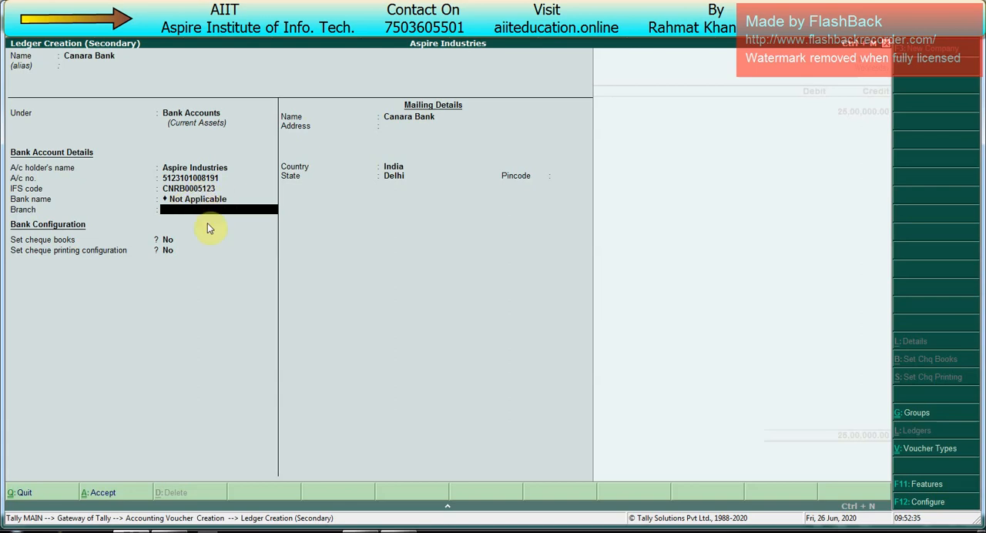
{"action": "type", "text": "Kirari"}
{"action": "key", "text": "Return"}
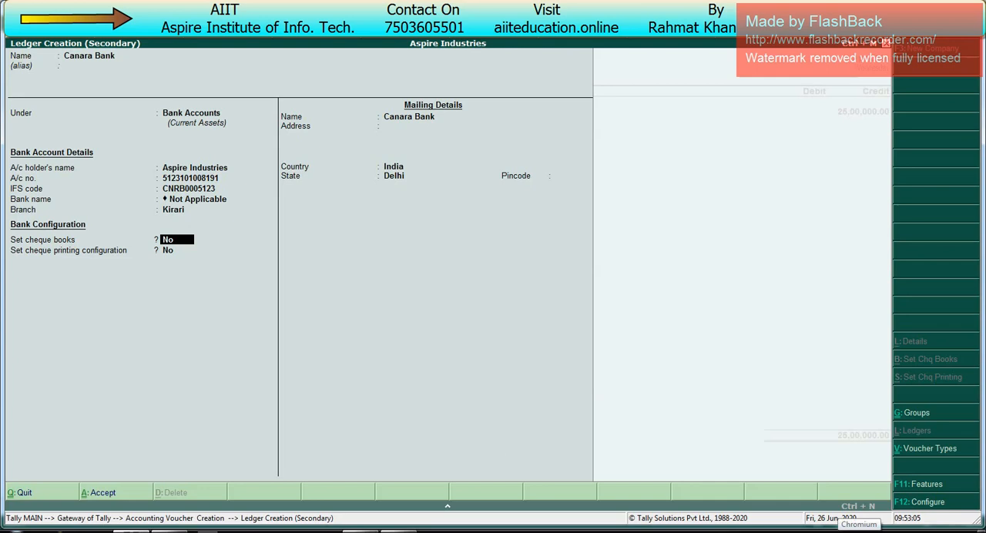
- Enable cheque books for Canara Bank and add "1st Book" with 50 cheques numbered 100051 to 100100
{"action": "type", "text": "y"}
{"action": "key", "text": "Return"}
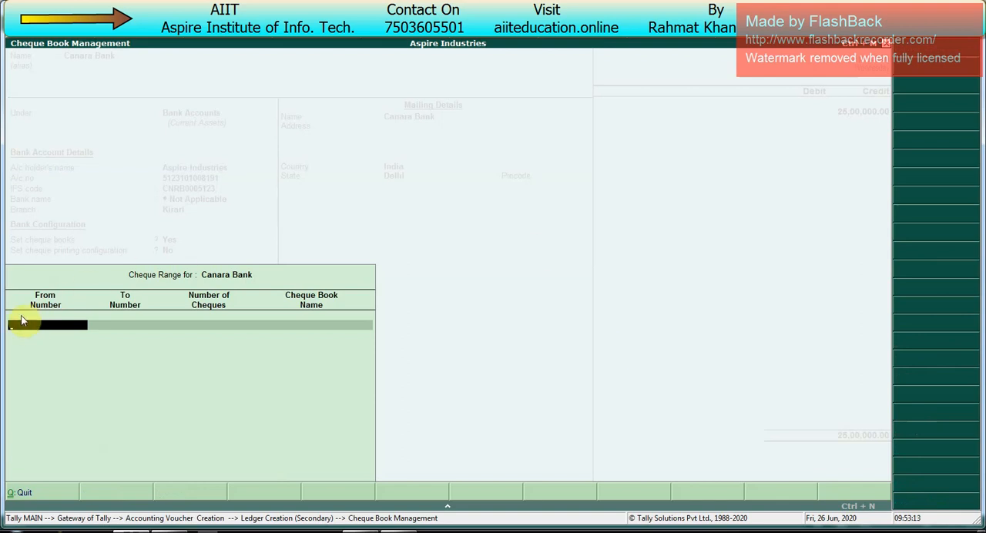
{"action": "type", "text": "10000"}
{"action": "key", "text": "BackSpace"}
{"action": "key", "text": "BackSpace"}
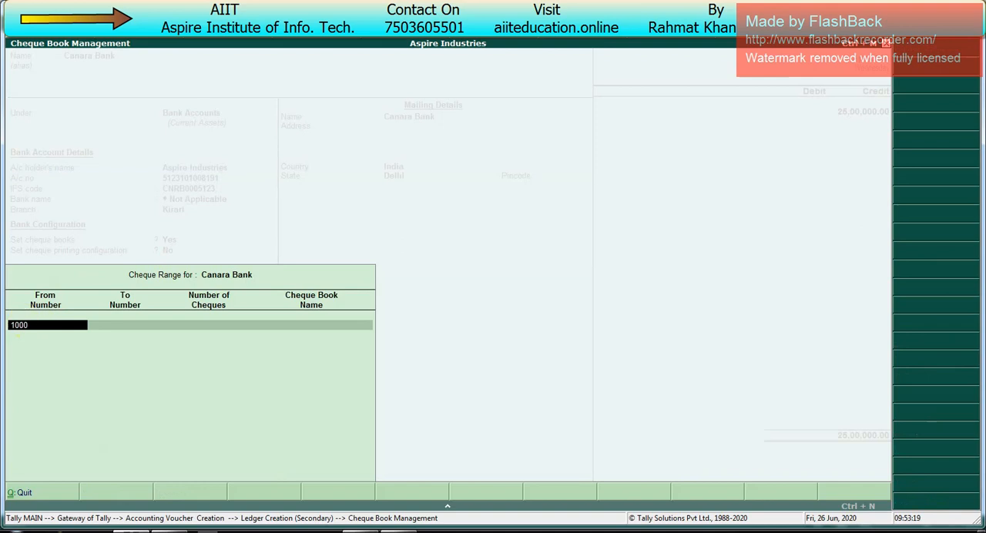
{"action": "type", "text": "51"}
{"action": "key", "text": "Return"}
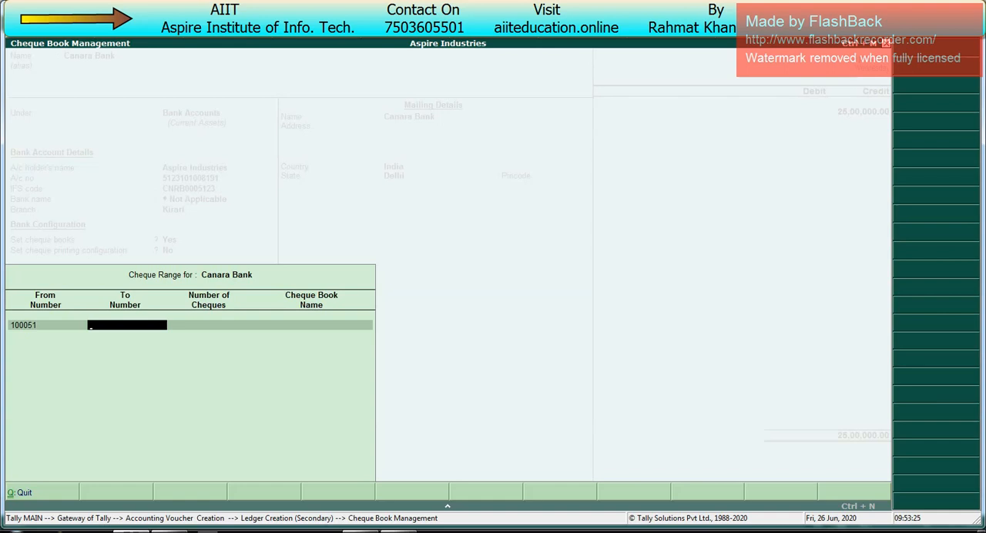
{"action": "type", "text": "100100"}
{"action": "key", "text": "Return"}
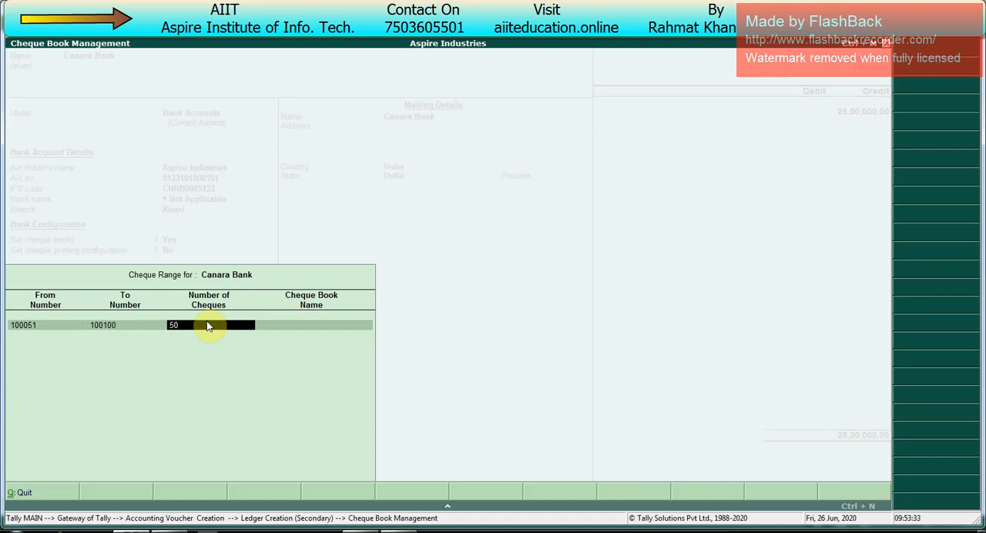
{"action": "key", "text": "Return"}
{"action": "type", "text": "1st"}
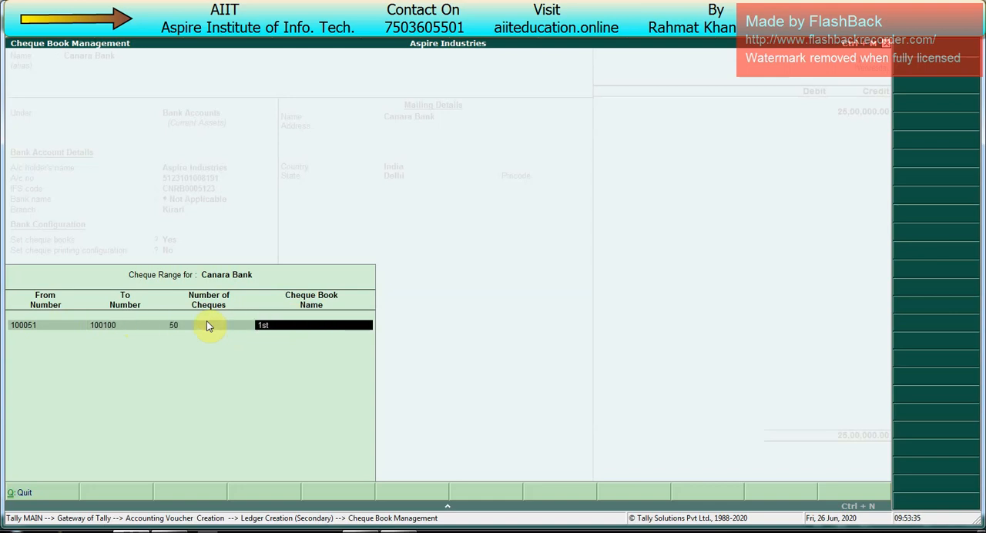
{"action": "type", "text": " Book"}
{"action": "key", "text": "Return"}
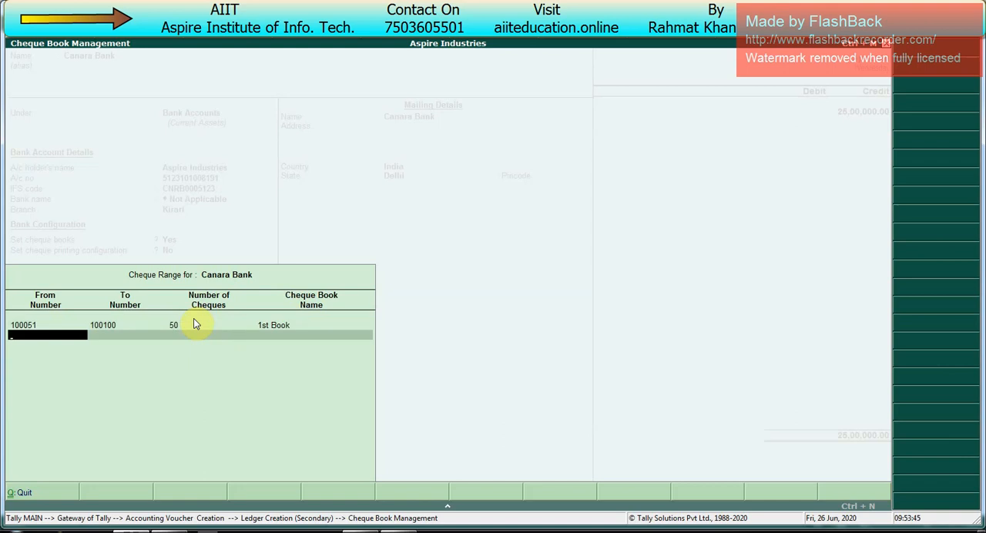
{"action": "key", "text": "Return"}
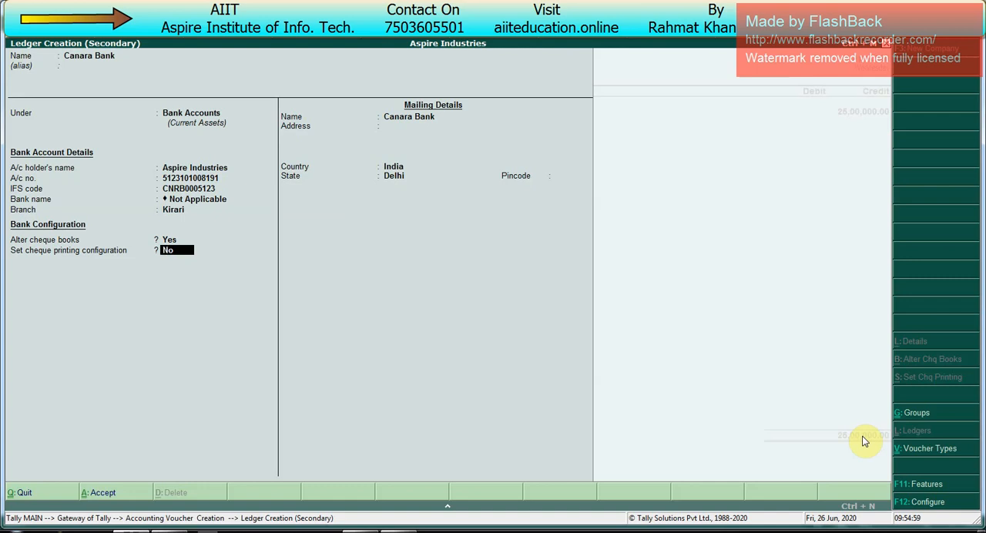
- Enable cheque printing configuration for Canara Bank and copy the cheque dimensions from Sample Format
{"action": "type", "text": "y"}
{"action": "key", "text": "Return"}
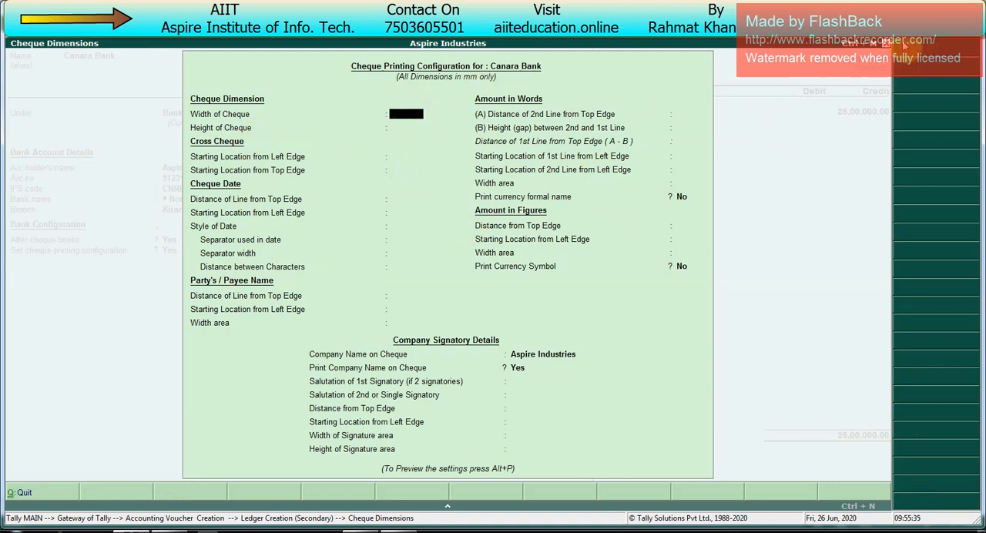
{"action": "key", "text": "alt+c"}
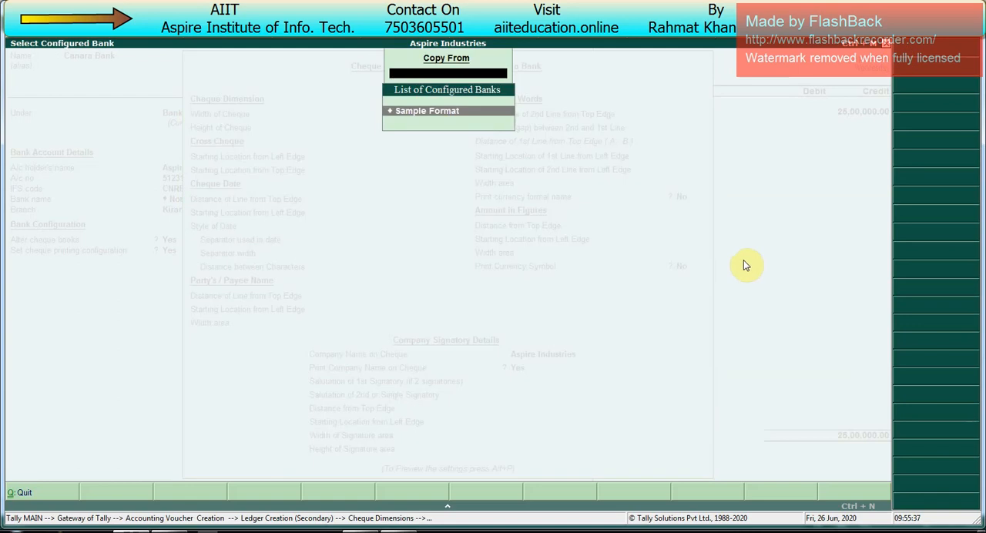
{"action": "key", "text": "Return"}
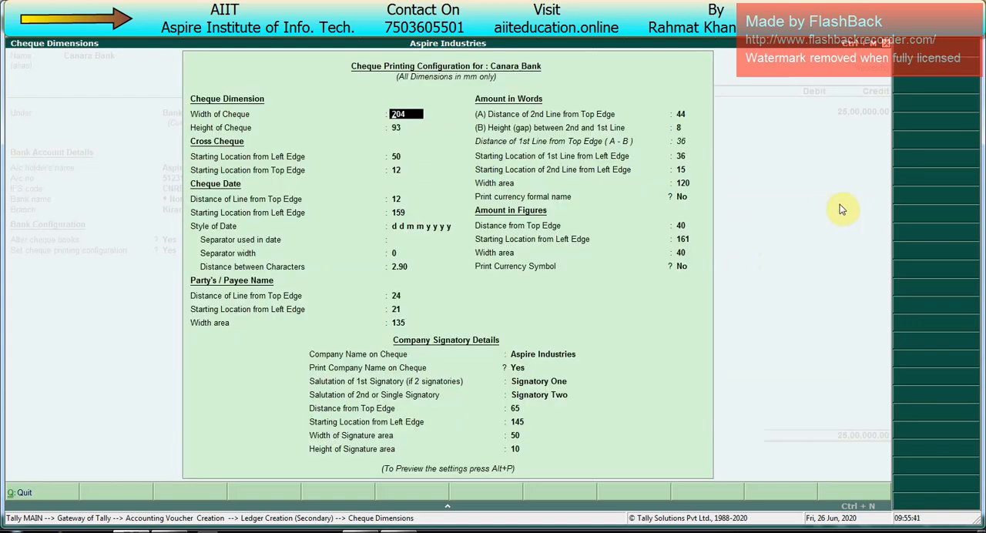
- Set the cheque's date style to dd-mmm-yyyy, keeping the copied cheque size, crossing and payee positions
{"action": "key", "text": "Return"}
{"action": "key", "text": "Return"}
{"action": "key", "text": "Return"}
{"action": "key", "text": "Return"}
{"action": "key", "text": "Return"}
{"action": "key", "text": "Return"}
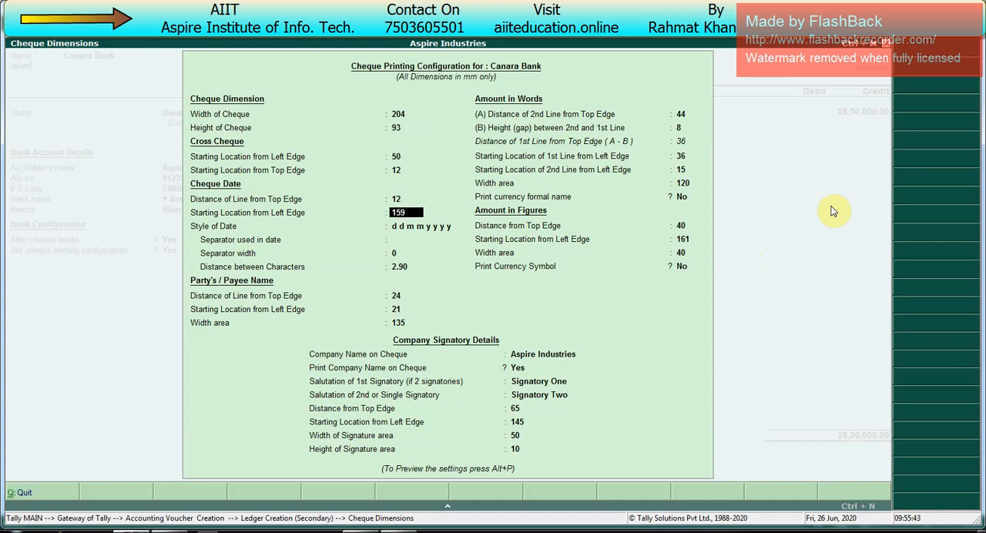
{"action": "key", "text": "Up"}
{"action": "key", "text": "Up"}
{"action": "key", "text": "Down"}
{"action": "key", "text": "Down"}
{"action": "key", "text": "Up"}
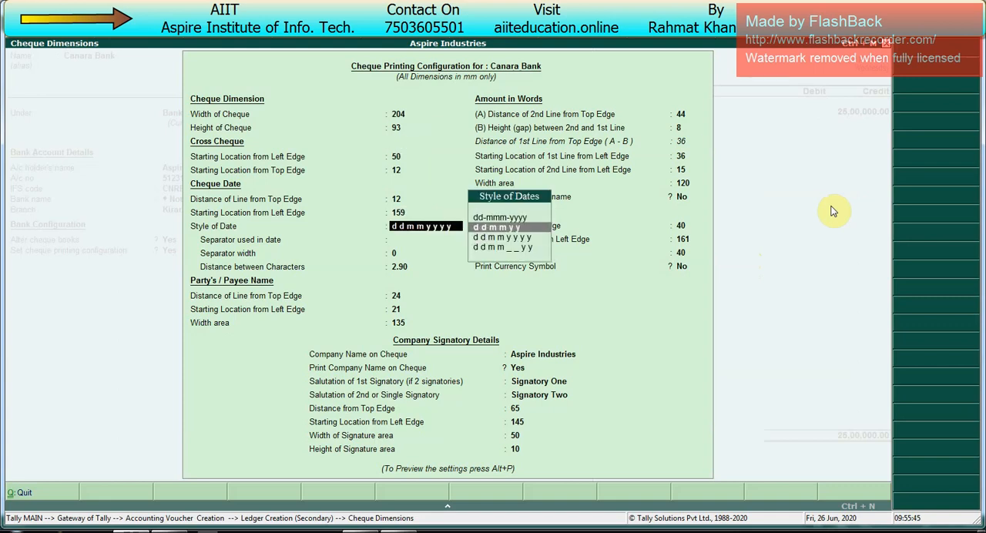
{"action": "key", "text": "Up"}
{"action": "key", "text": "Return"}
- Keep the copied amount settings and company signatory details, with the company name printed on the cheque
{"action": "key", "text": "Return"}
{"action": "key", "text": "Return"}
{"action": "key", "text": "Return"}
{"action": "key", "text": "Return"}
{"action": "key", "text": "Return"}
{"action": "key", "text": "Return"}
{"action": "key", "text": "Return"}
{"action": "key", "text": "Return"}
{"action": "key", "text": "Return"}
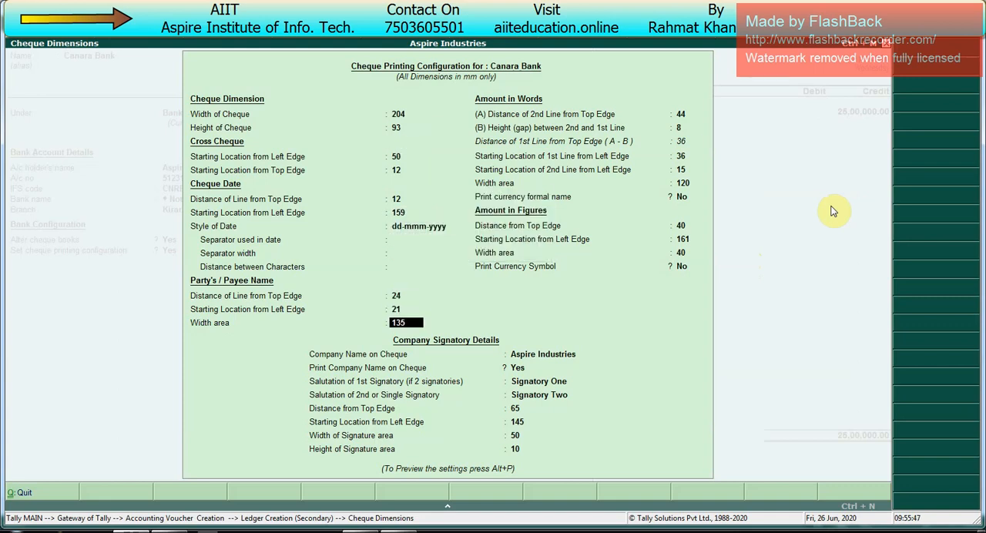
{"action": "key", "text": "Return"}
{"action": "key", "text": "Return"}
{"action": "key", "text": "Return"}
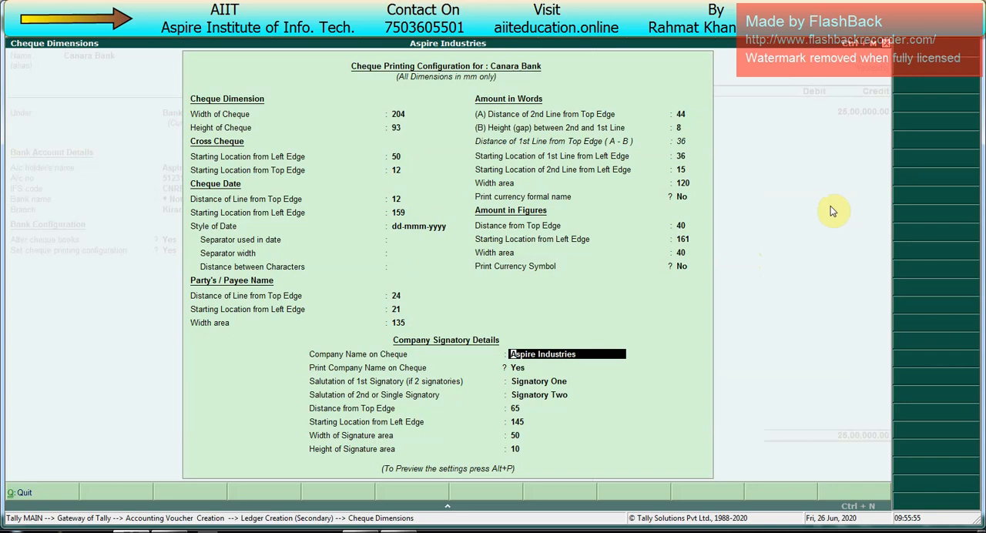
{"action": "key", "text": "Return"}
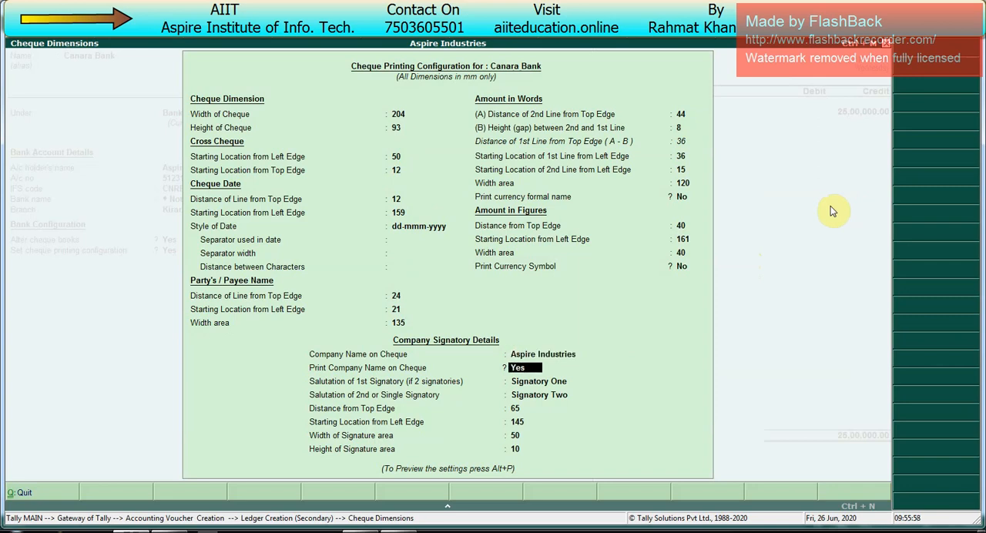
{"action": "key", "text": "Return"}
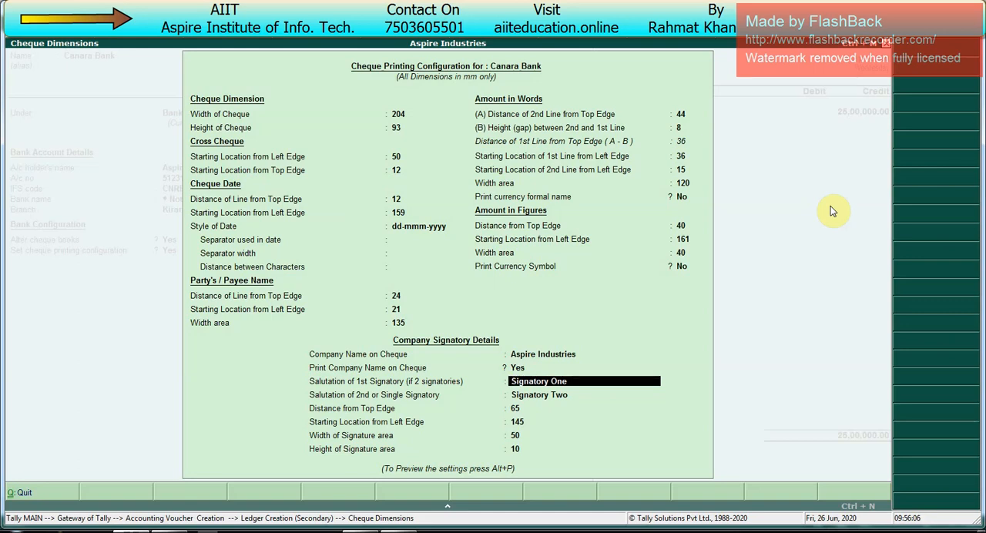
{"action": "key", "text": "Return"}
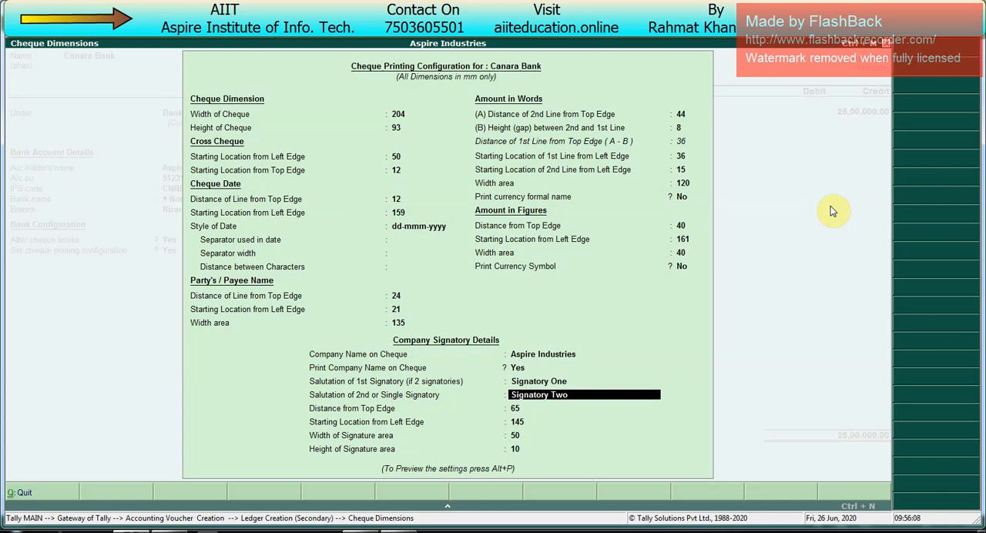
{"action": "key", "text": "Return"}
{"action": "key", "text": "Return"}
{"action": "key", "text": "Return"}
{"action": "key", "text": "Return"}
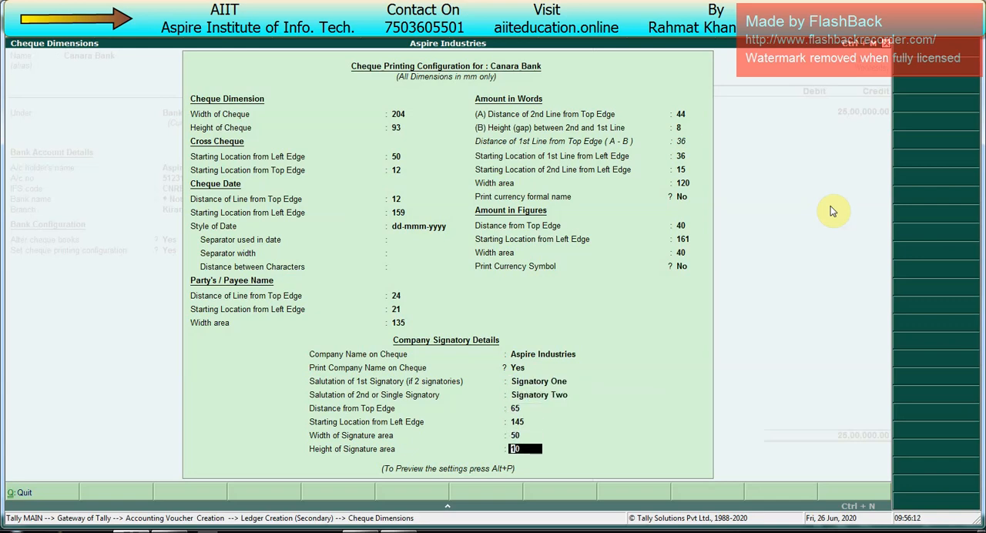
- Preview the sample cheque at enlarged size to check its layout, and close the preview
{"action": "key", "text": "alt+p"}
{"action": "key", "text": "Return"}
{"action": "key", "text": "Return"}
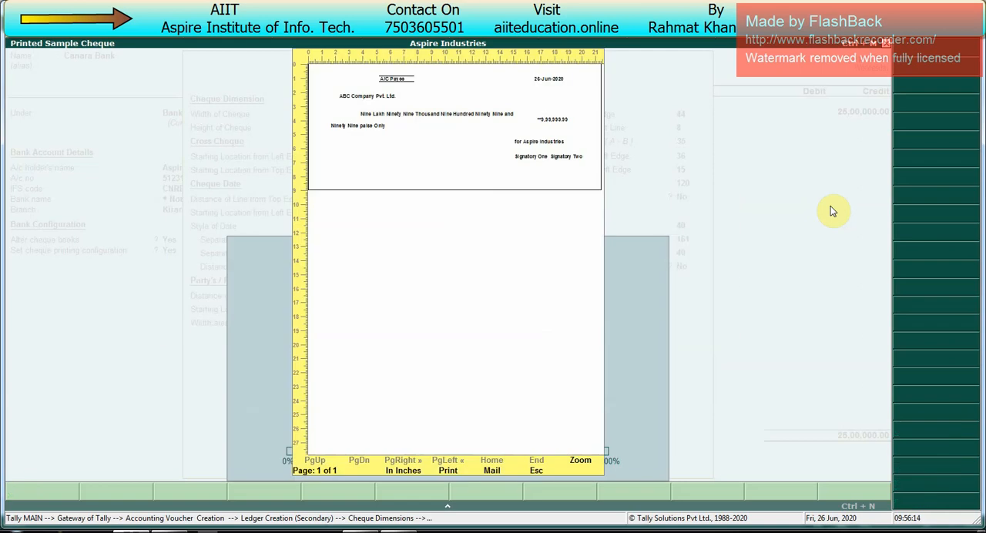
{"action": "key", "text": "alt+z"}
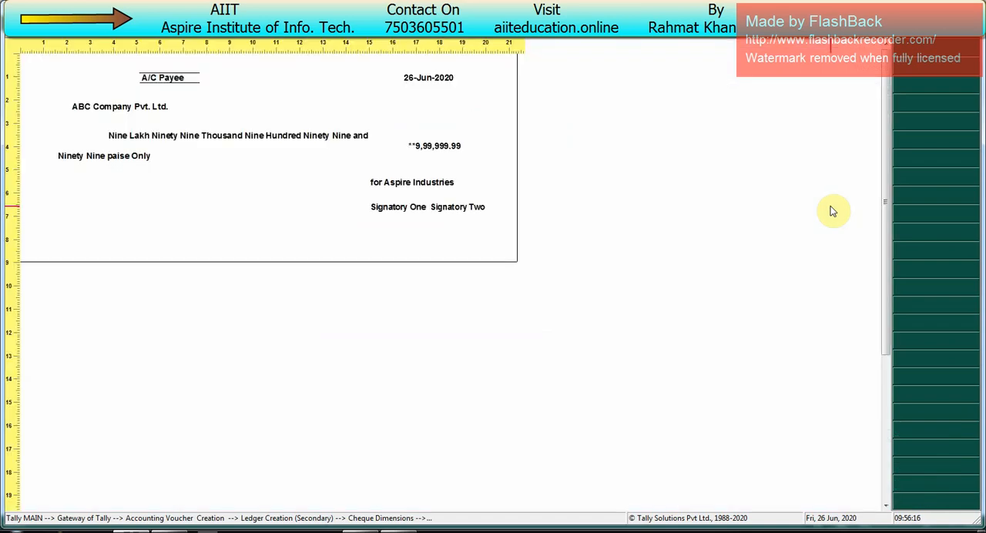
{"action": "key", "text": "Escape"}
{"action": "key", "text": "Escape"}
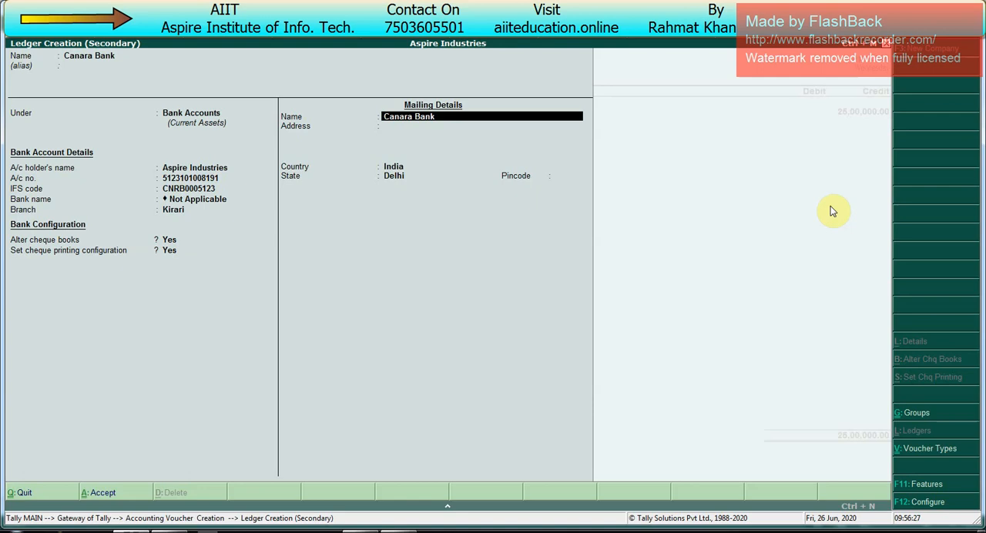
- Save the Canara Bank ledger and debit it with 25,00,000 in the receipt voucher
{"action": "key", "text": "ctrl+a"}
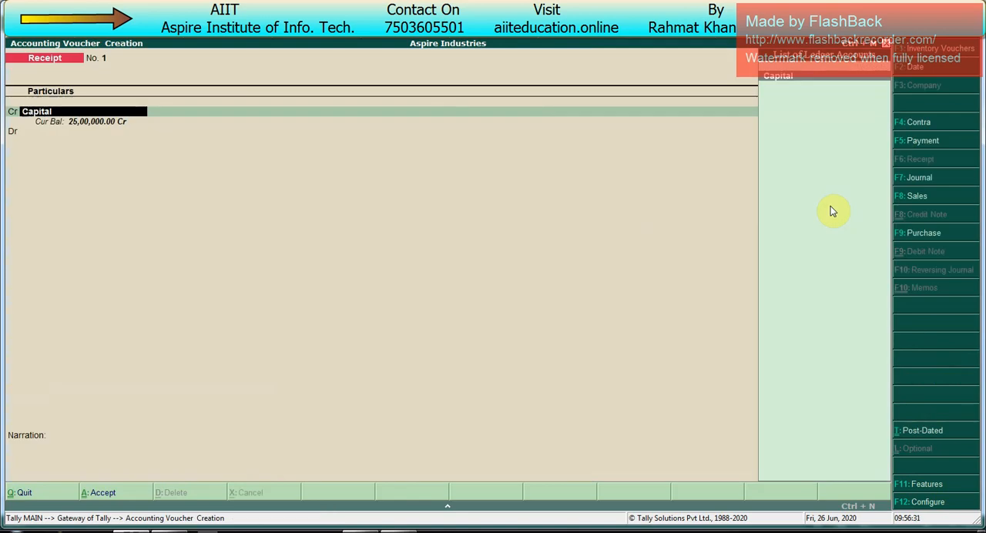
{"action": "key", "text": "Return"}
{"action": "key", "text": "Return"}
{"action": "key", "text": "Return"}
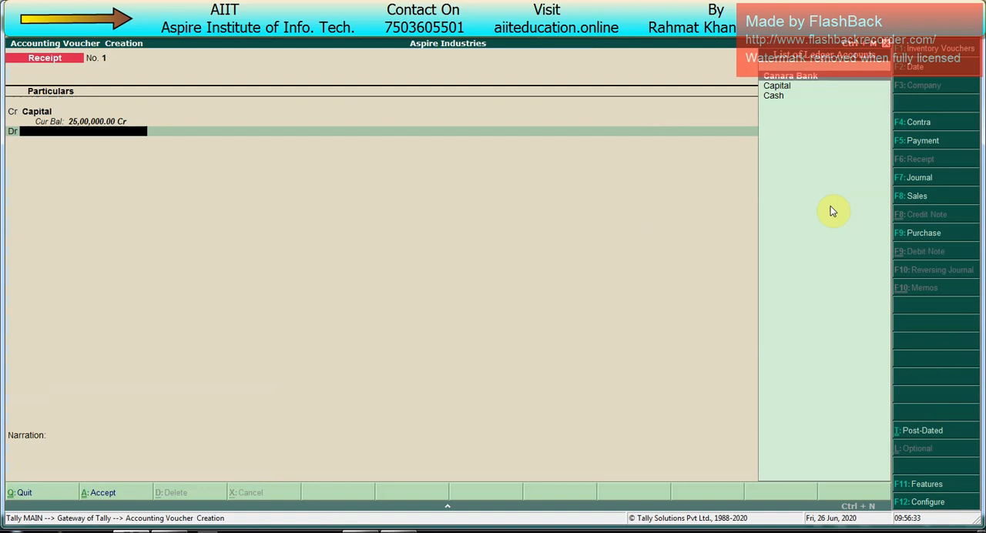
{"action": "key", "text": "Return"}
{"action": "key", "text": "Return"}
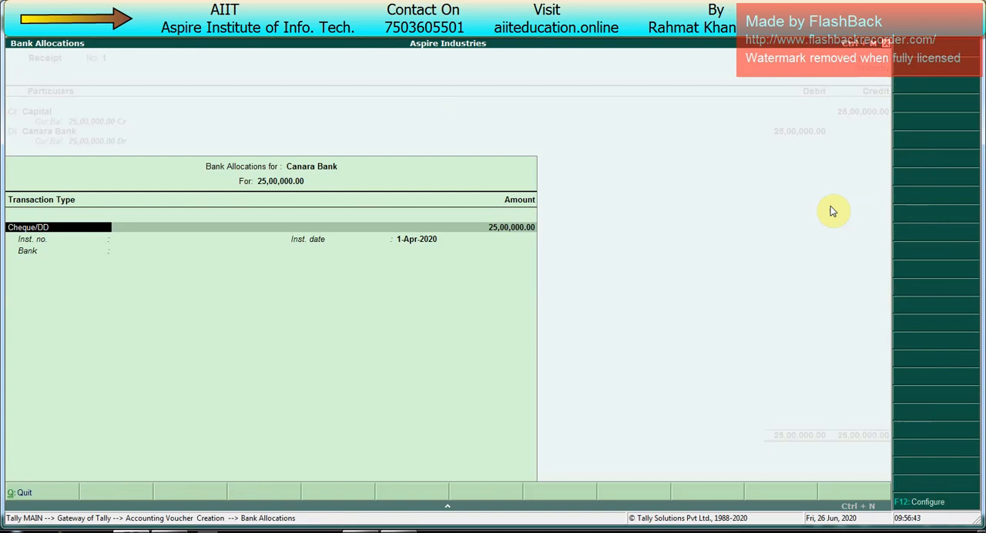
- Set the Canara Bank allocation's transaction type to Cash, leave the instrument number and bank blank, and save the receipt voucher
{"action": "key", "text": "BackSpace"}
{"action": "key", "text": "Down"}
{"action": "key", "text": "Return"}
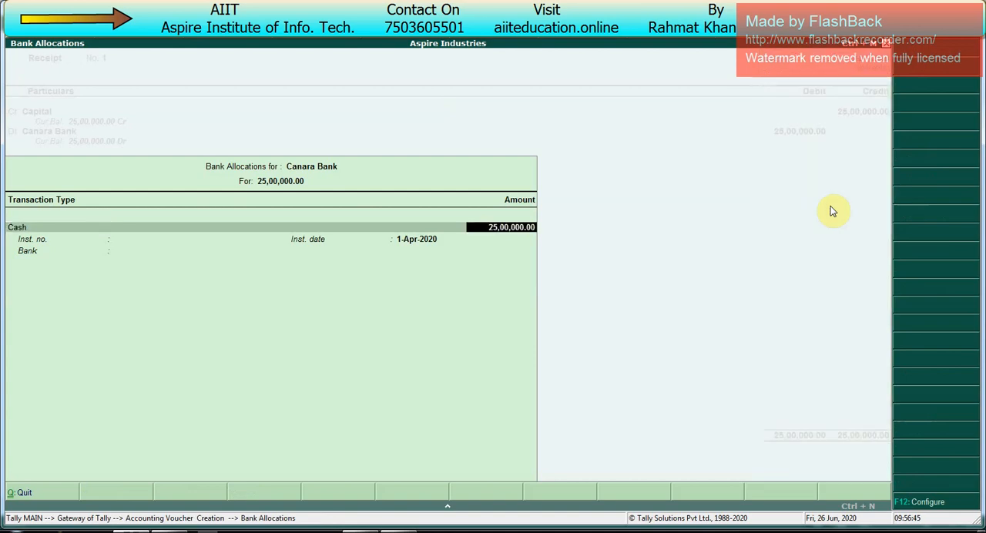
{"action": "key", "text": "Return"}
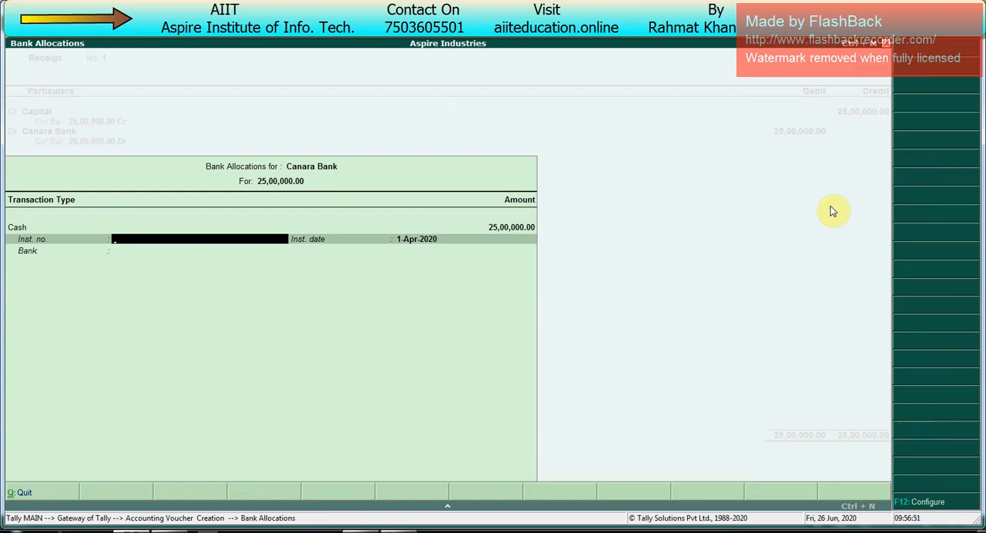
{"action": "key", "text": "Return"}
{"action": "key", "text": "Return"}
{"action": "key", "text": "Return"}
{"action": "key", "text": "Return"}
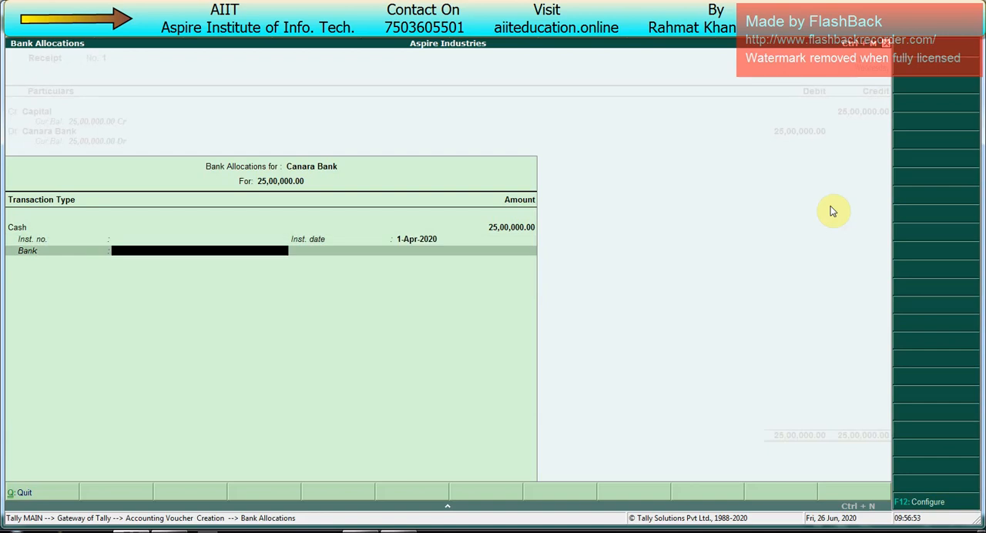
{"action": "key", "text": "Return"}
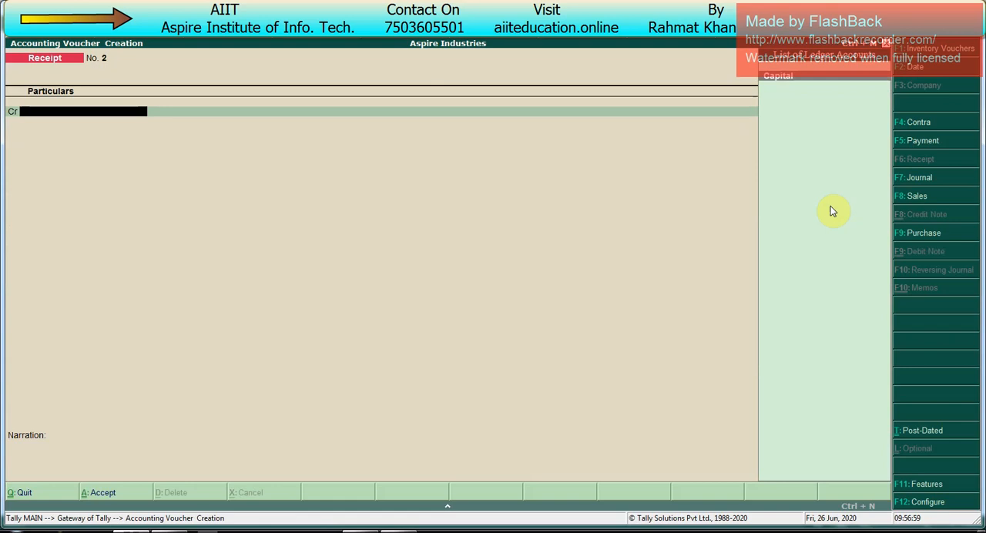
- Start a purchase voucher with supplier invoice number 23 dated 1-Apr-2020
{"action": "key", "text": "F9"}
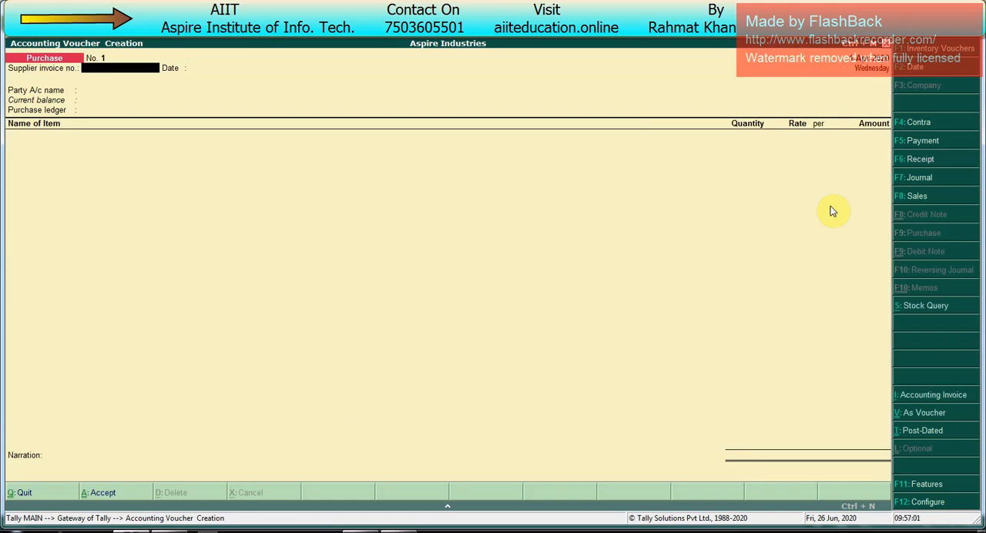
{"action": "type", "text": "23"}
{"action": "key", "text": "Return"}
{"action": "key", "text": "Return"}
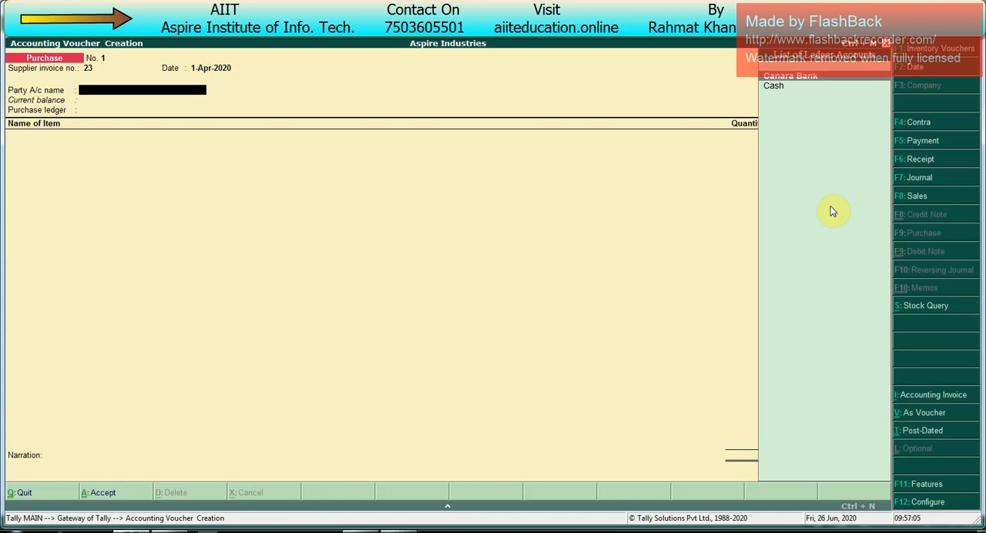
- Create a ledger in the supplier's name under Sundry Creditors with default details, and accept it as the purchase party
{"action": "key", "text": "alt+c"}
{"action": "type", "text": "Mr Avi"}
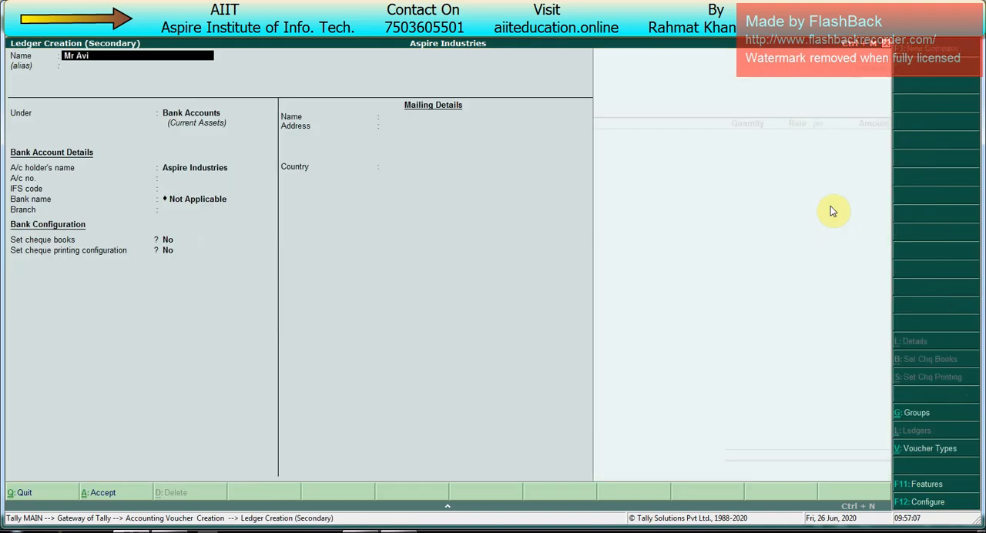
{"action": "key", "text": "Return"}
{"action": "key", "text": "Return"}
{"action": "type", "text": "Sund"}
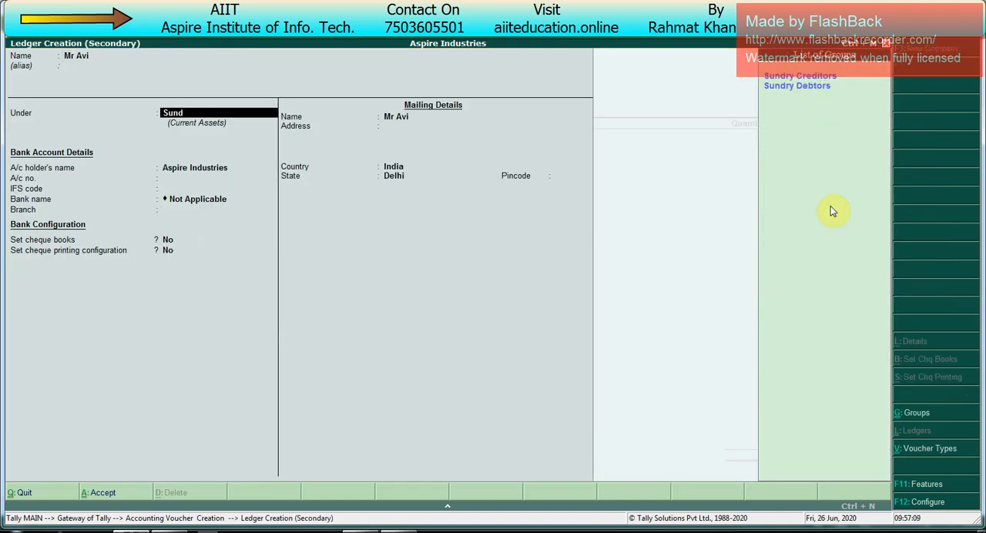
{"action": "key", "text": "Return"}
{"action": "key", "text": "Return"}
{"action": "key", "text": "Return"}
{"action": "key", "text": "Return"}
{"action": "key", "text": "Return"}
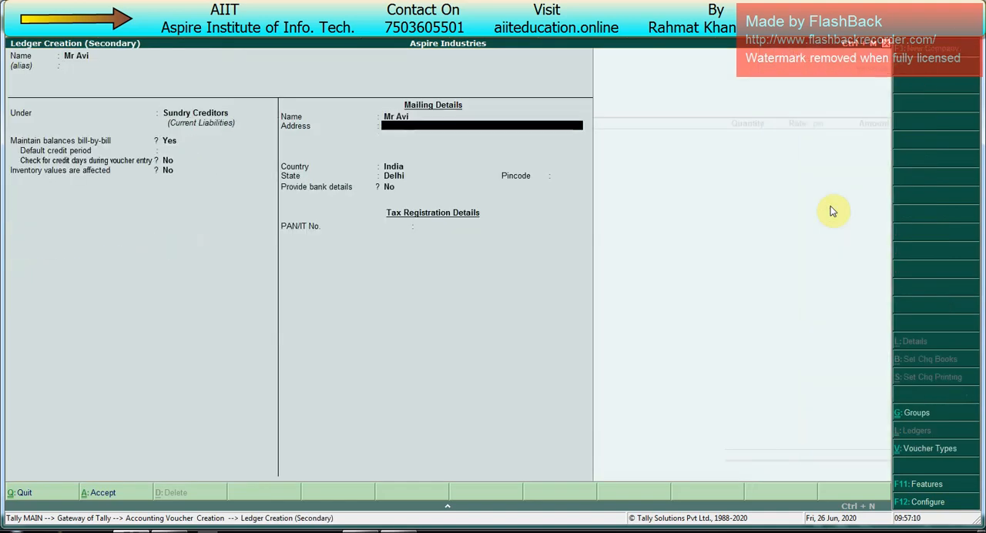
{"action": "key", "text": "Return"}
{"action": "key", "text": "Return"}
{"action": "key", "text": "ctrl+a"}
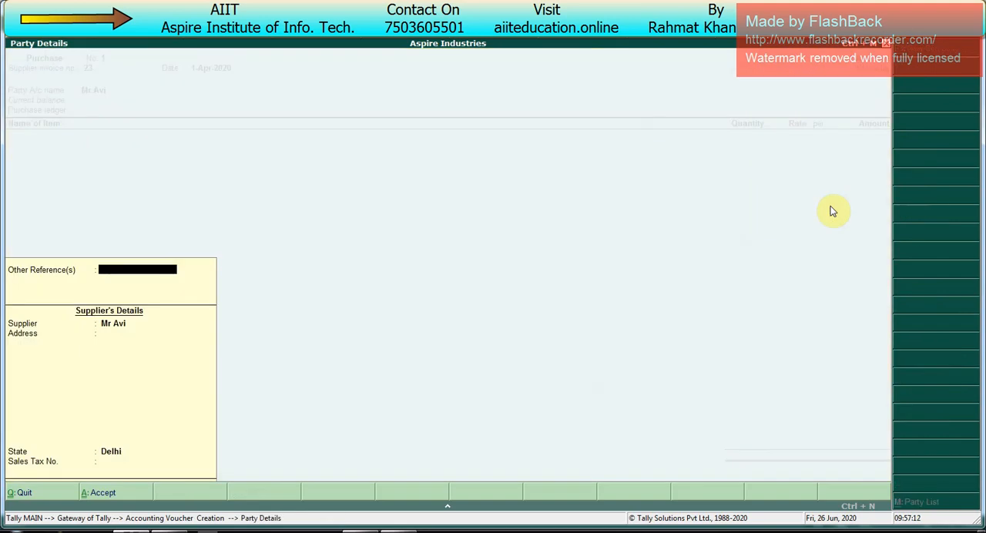
{"action": "key", "text": "ctrl+a"}
- Create a Purchase ledger under Purchase Accounts and use it as the voucher's purchase ledger
{"action": "key", "text": "alt+c"}
{"action": "type", "text": "Purcha"}
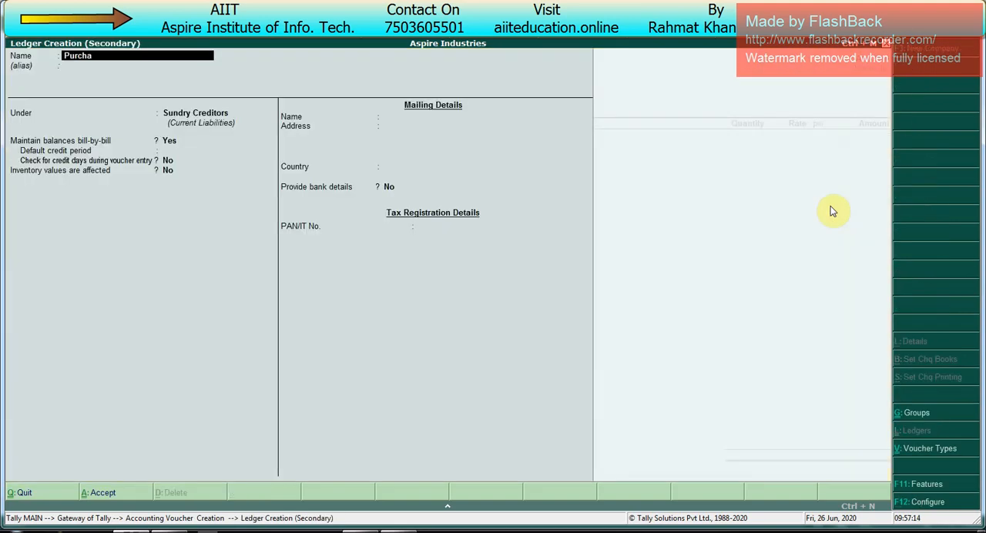
{"action": "key", "text": "Return"}
{"action": "key", "text": "Return"}
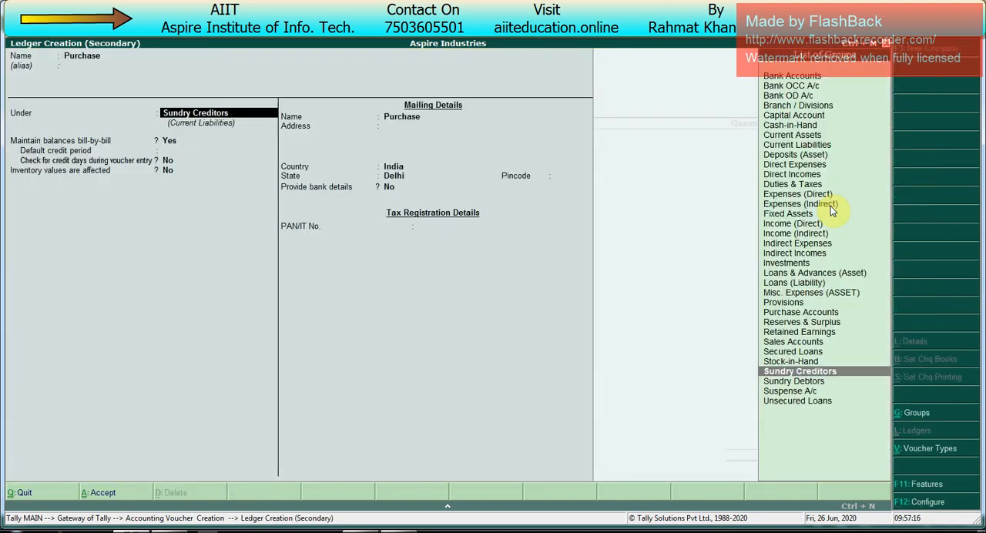
{"action": "type", "text": "pu"}
{"action": "key", "text": "Return"}
{"action": "key", "text": "ctrl+a"}
- Add 1,000 pcs of Dell Mouse to the purchase voucher at the preset rate of 123.00
{"action": "key", "text": "Return"}
{"action": "key", "text": "Down"}
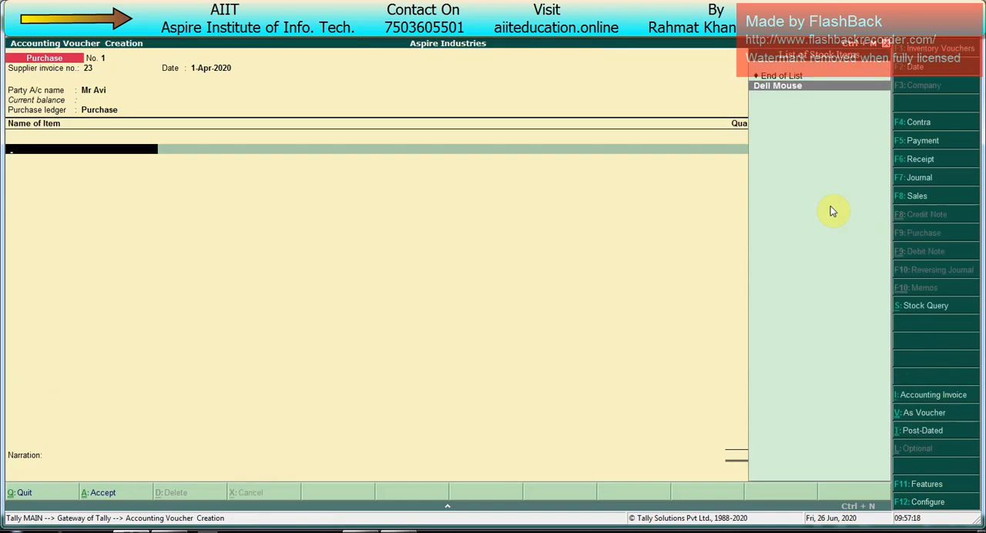
{"action": "key", "text": "Return"}
{"action": "type", "text": "1,000"}
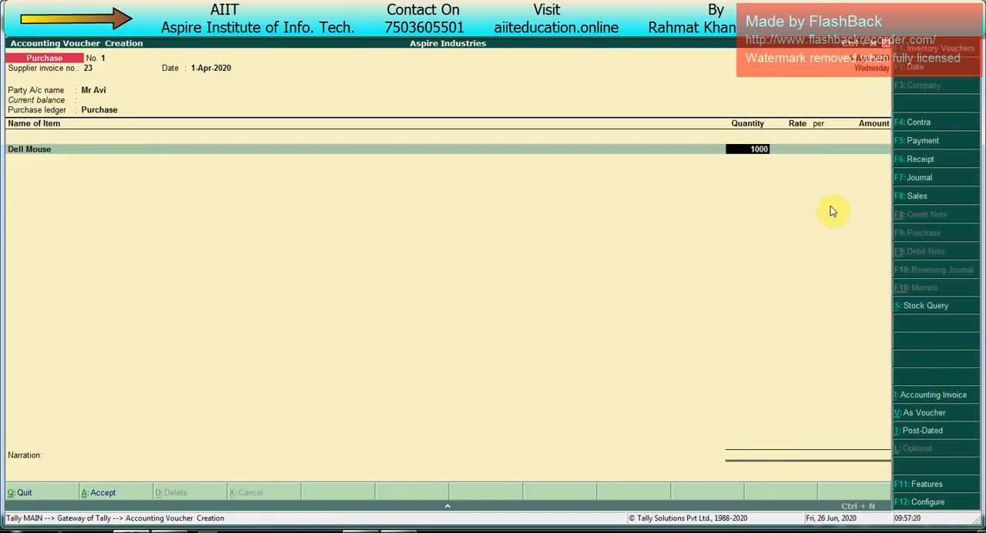
{"action": "key", "text": "Return"}
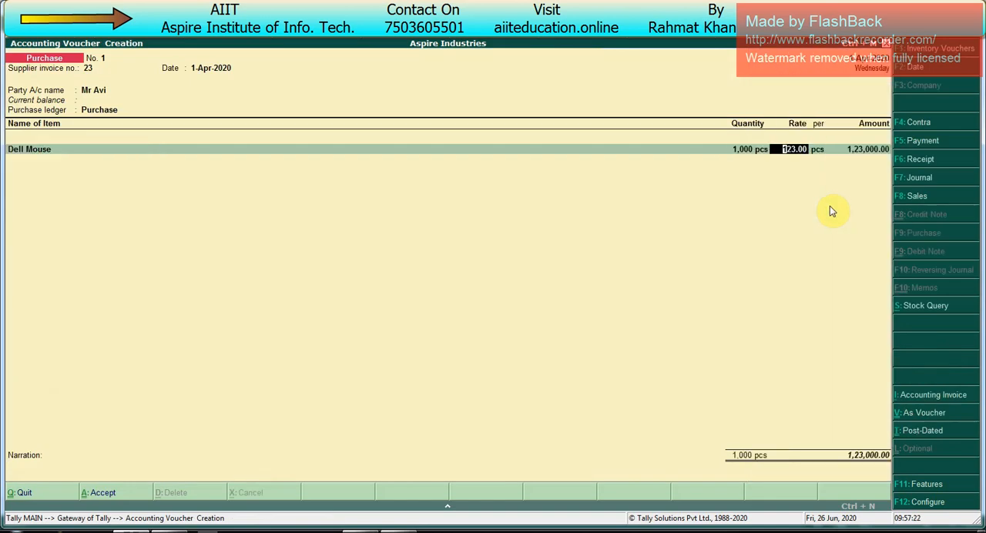
{"action": "key", "text": "Return"}
{"action": "key", "text": "Return"}
{"action": "key", "text": "Return"}
{"action": "key", "text": "Return"}
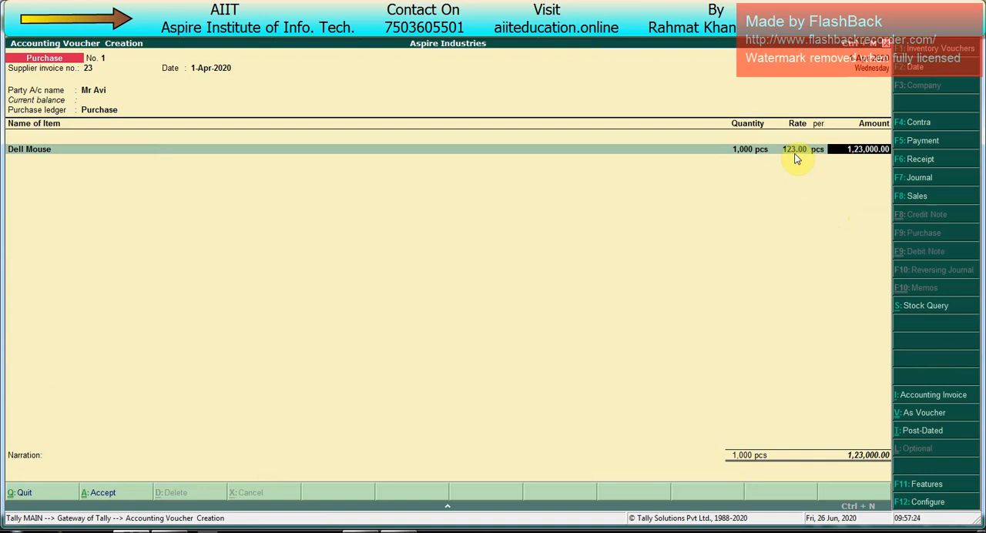
{"action": "key", "text": "Return"}
{"action": "key", "text": "Return"}
{"action": "key", "text": "Return"}
{"action": "key", "text": "Return"}
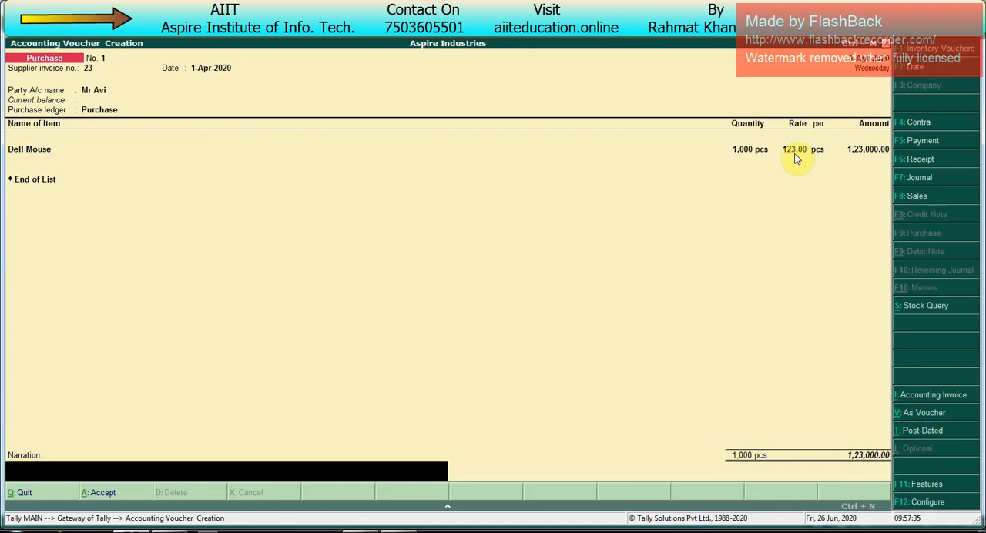
- End the purchase item list and save the voucher without a narration
{"action": "key", "text": "Return"}
{"action": "key", "text": "Return"}
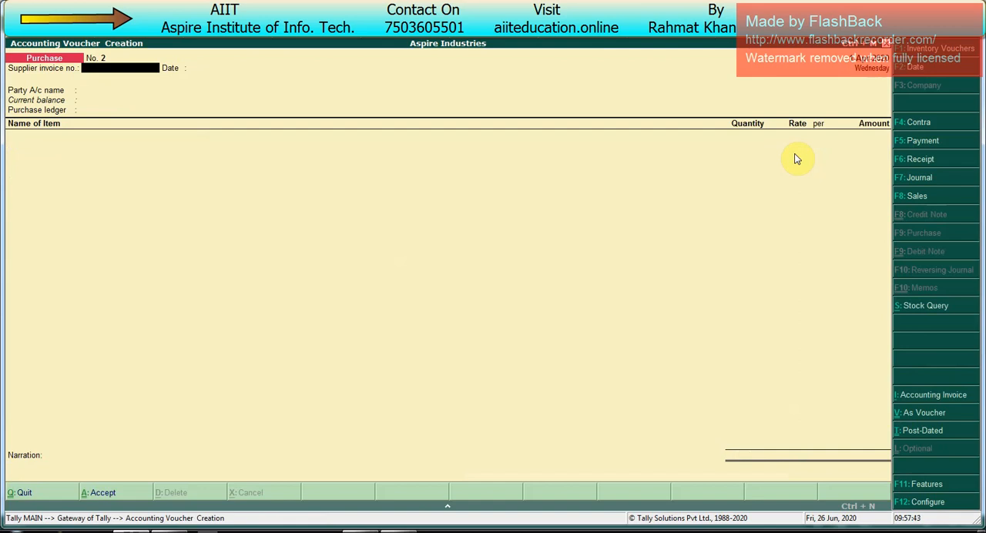
- Start a sales voucher of the Point of Sales type
{"action": "key", "text": "F8"}
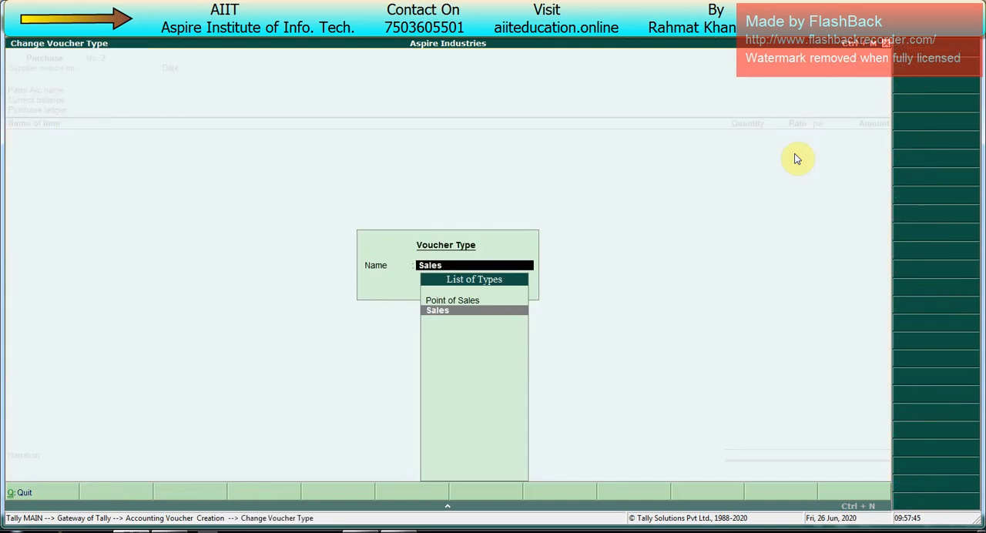
{"action": "key", "text": "Up"}
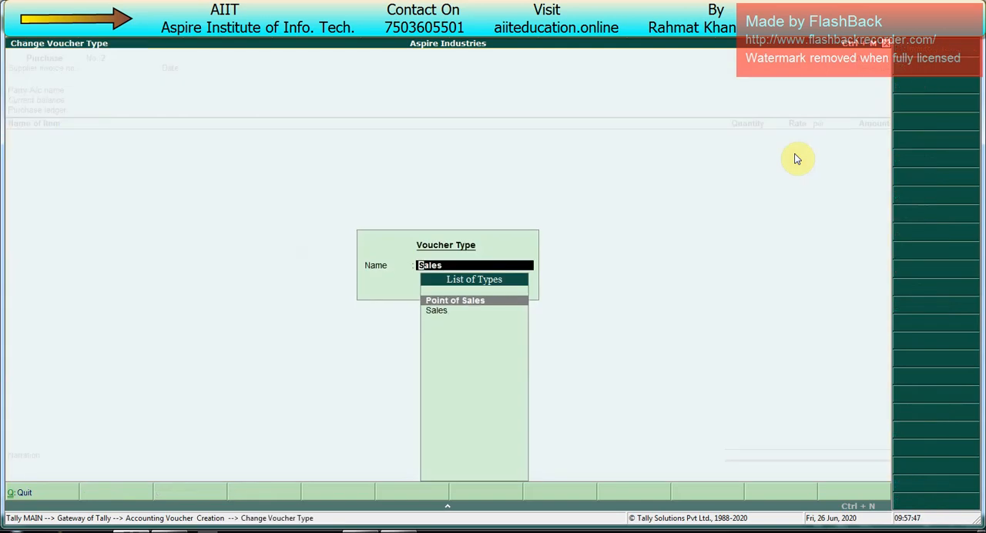
{"action": "key", "text": "Return"}
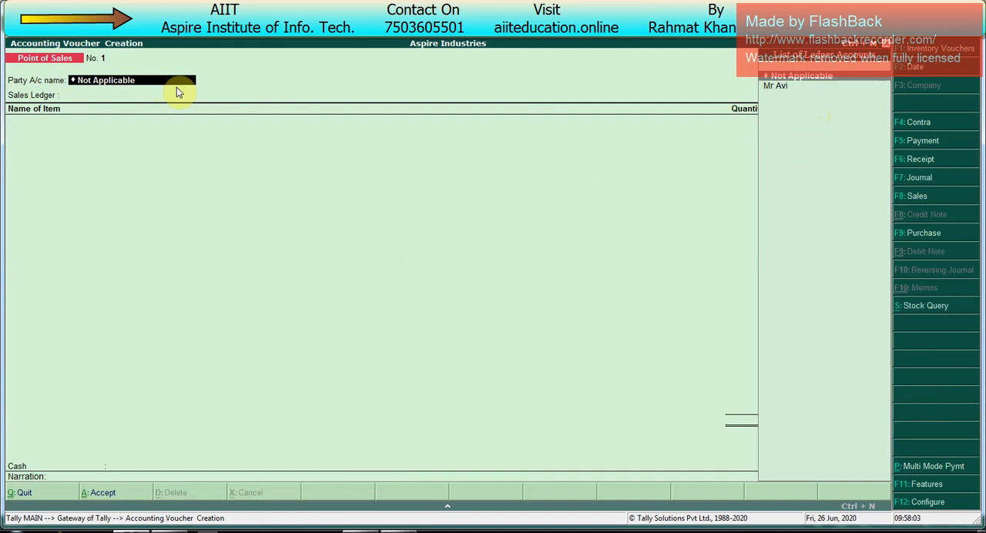
- Turn off entry of party details in the POS invoice configuration and accept the settings
{"action": "left_click", "coordinate": [982, 528]}
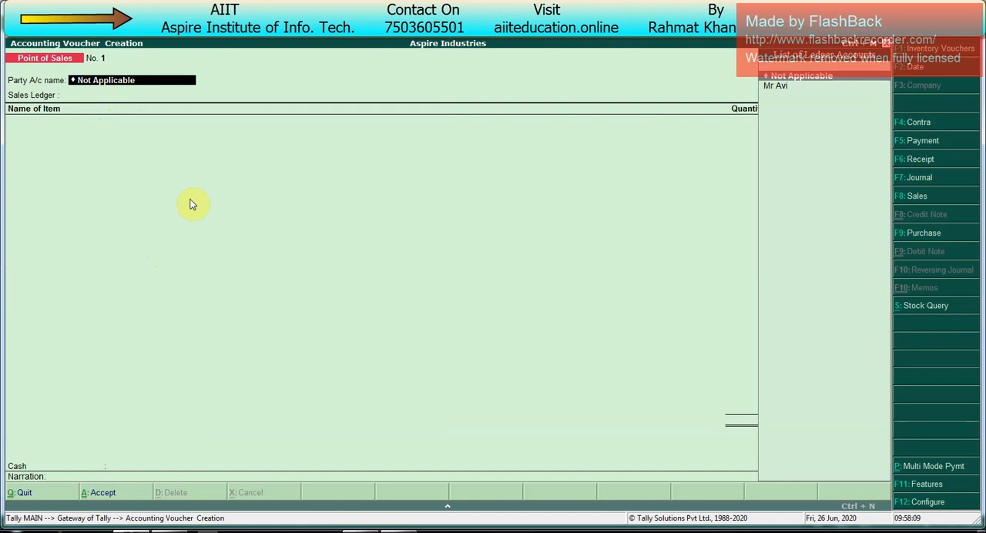
{"action": "key", "text": "F12"}
{"action": "key", "text": "Return"}
{"action": "key", "text": "Return"}
{"action": "key", "text": "Return"}
{"action": "key", "text": "Return"}
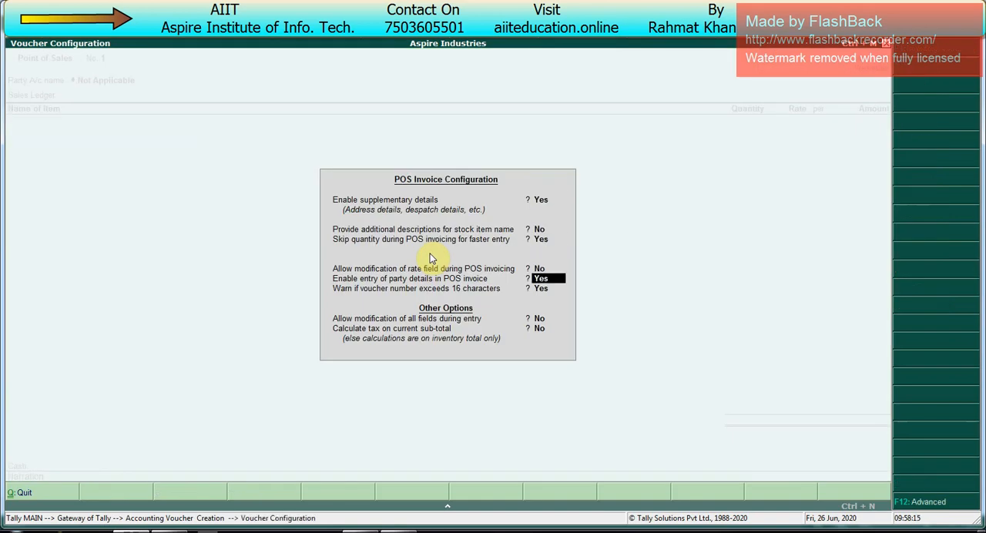
{"action": "type", "text": "n"}
{"action": "key", "text": "Return"}
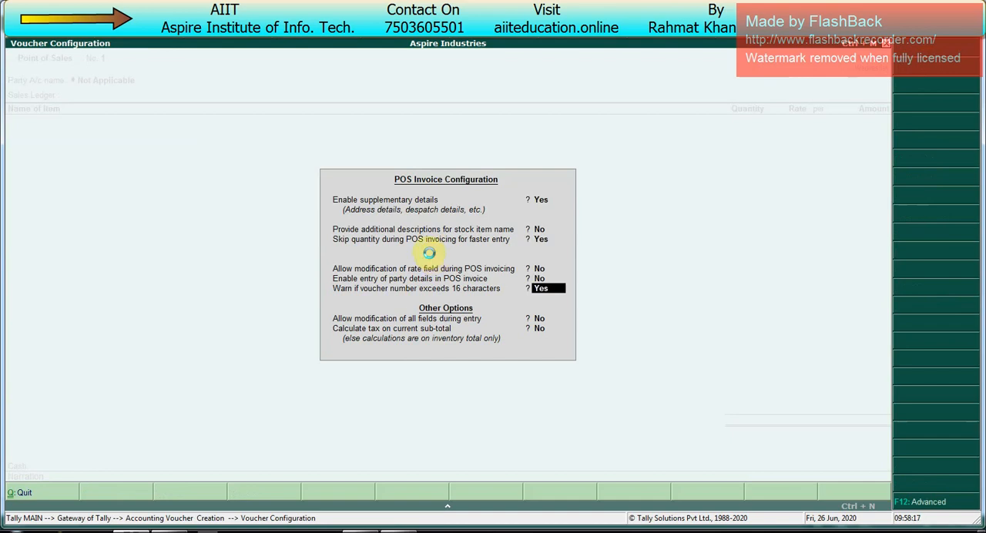
{"action": "key", "text": "Return"}
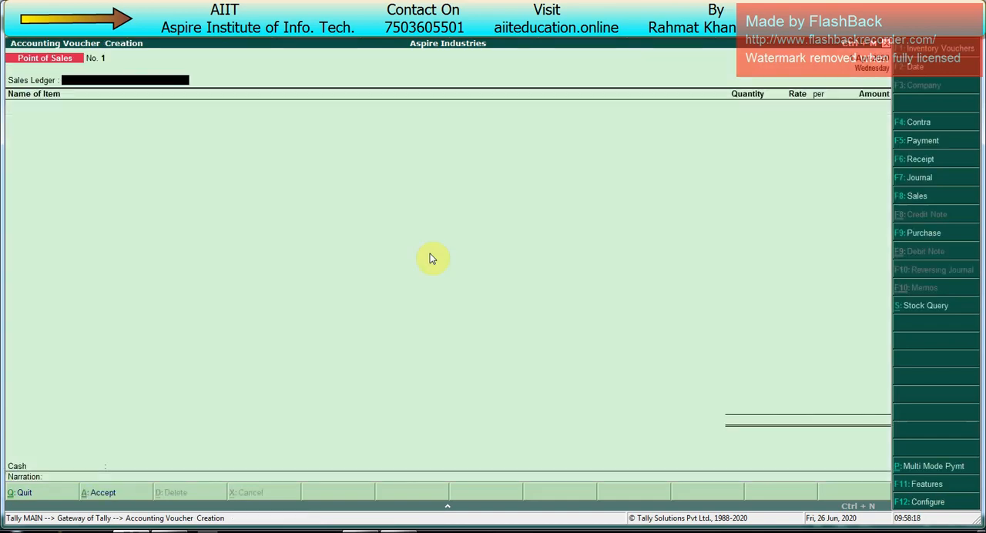
- Create a Sales ledger under Sales Accounts and use it as the POS invoice's sales ledger
{"action": "key", "text": "alt+c"}
{"action": "type", "text": "Sales"}
{"action": "key", "text": "Return"}
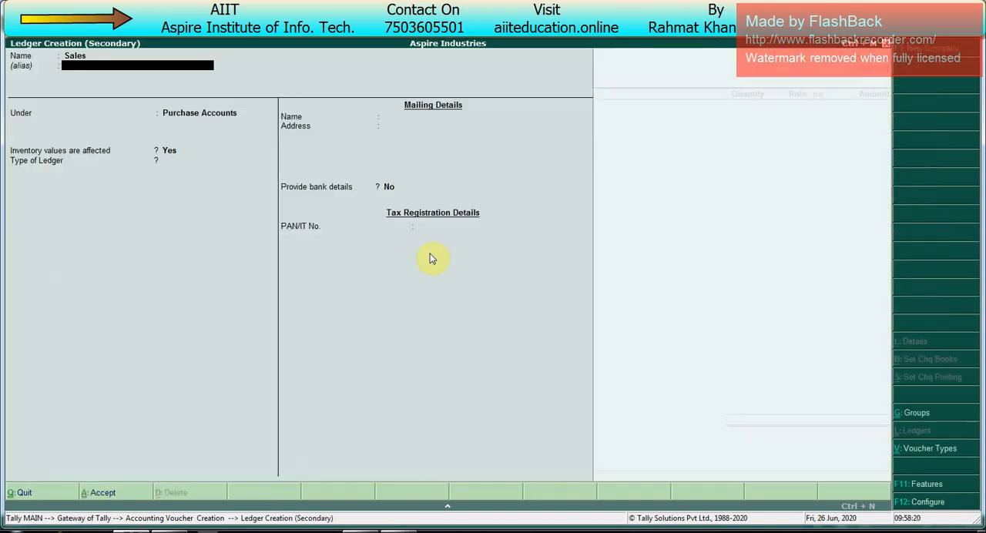
{"action": "type", "text": "s"}
{"action": "key", "text": "BackSpace"}
{"action": "key", "text": "Return"}
{"action": "type", "text": "s"}
{"action": "key", "text": "Return"}
{"action": "key", "text": "Return"}
{"action": "key", "text": "ctrl+a"}
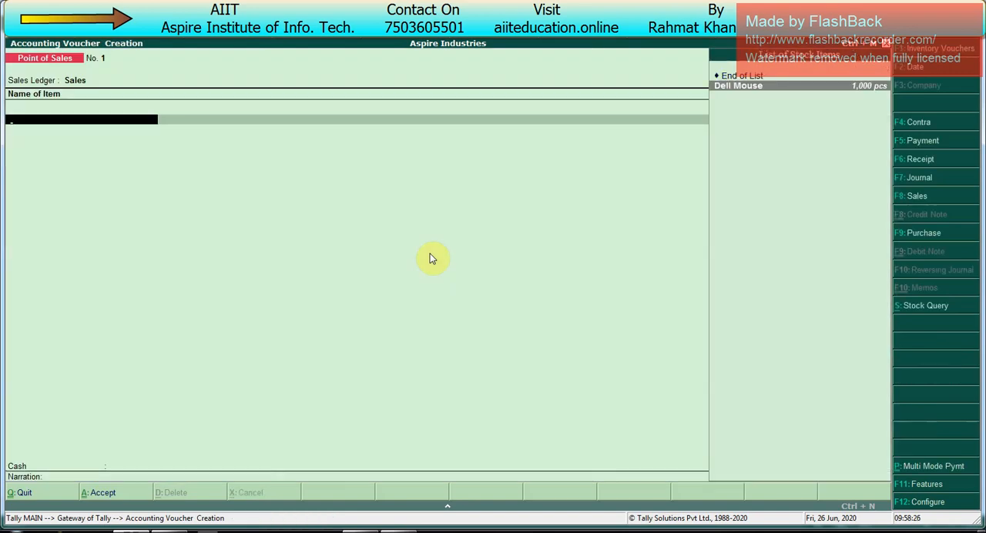
- Bill Dell Mouse on the POS invoice with a quantity of 21 pcs and end the item list
{"action": "key", "text": "Return"}
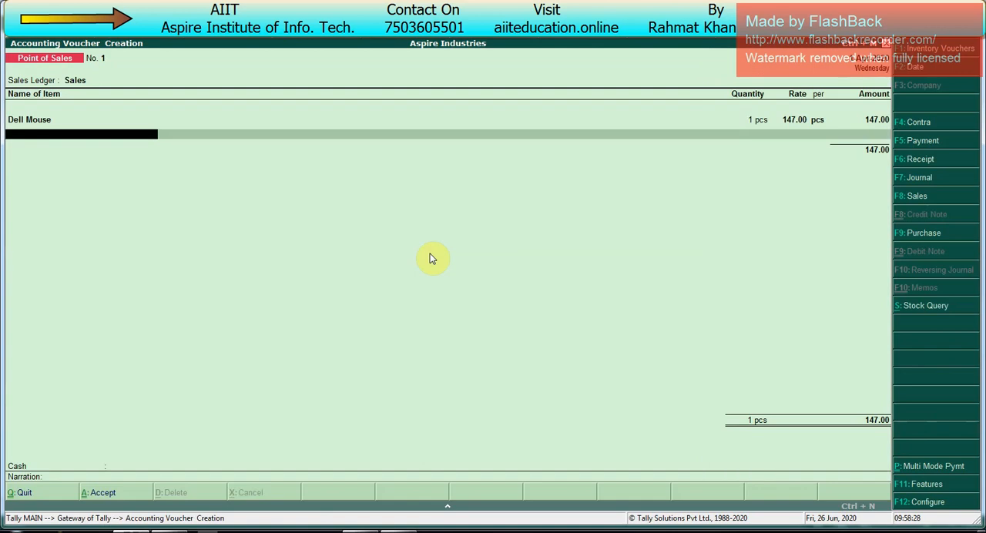
{"action": "key", "text": "BackSpace"}
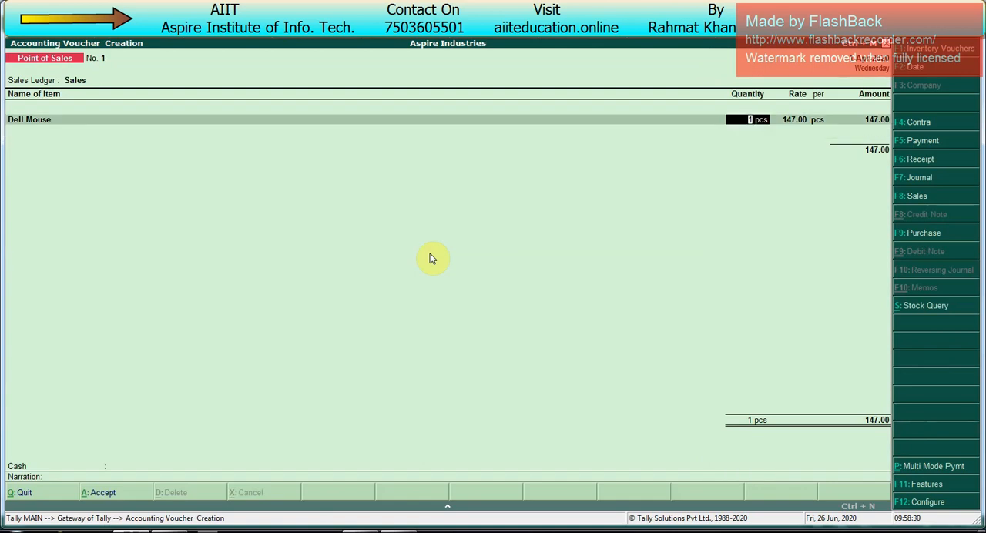
{"action": "type", "text": "10"}
{"action": "key", "text": "Return"}
{"action": "key", "text": "Return"}
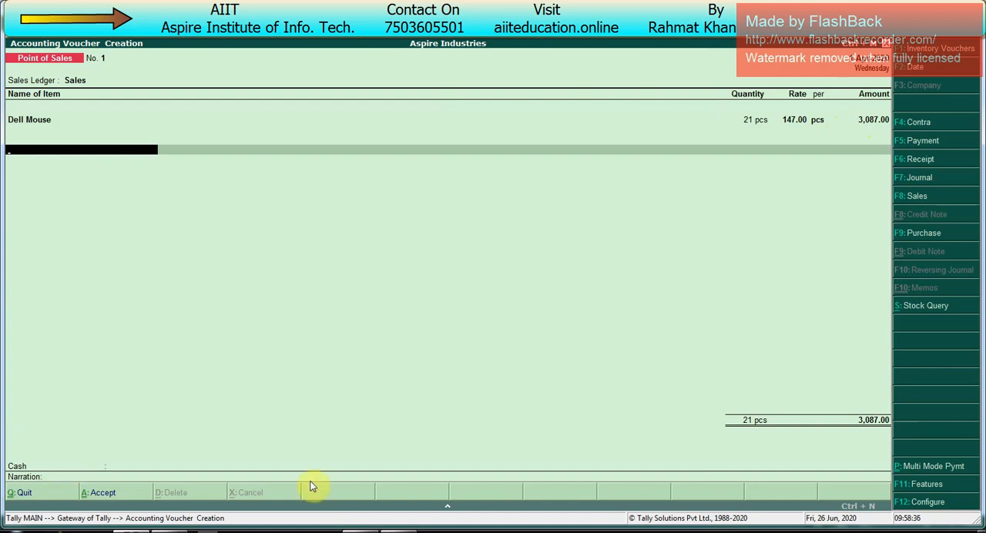
{"action": "key", "text": "Return"}
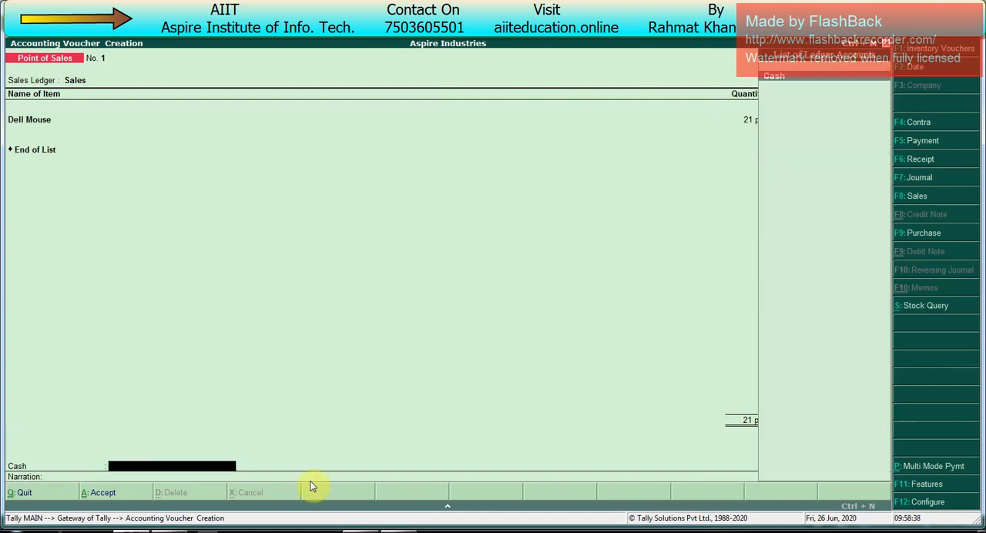
- Take payment into the Cash ledger with 3,500 tendered and save the POS invoice without a narration
{"action": "key", "text": "Return"}
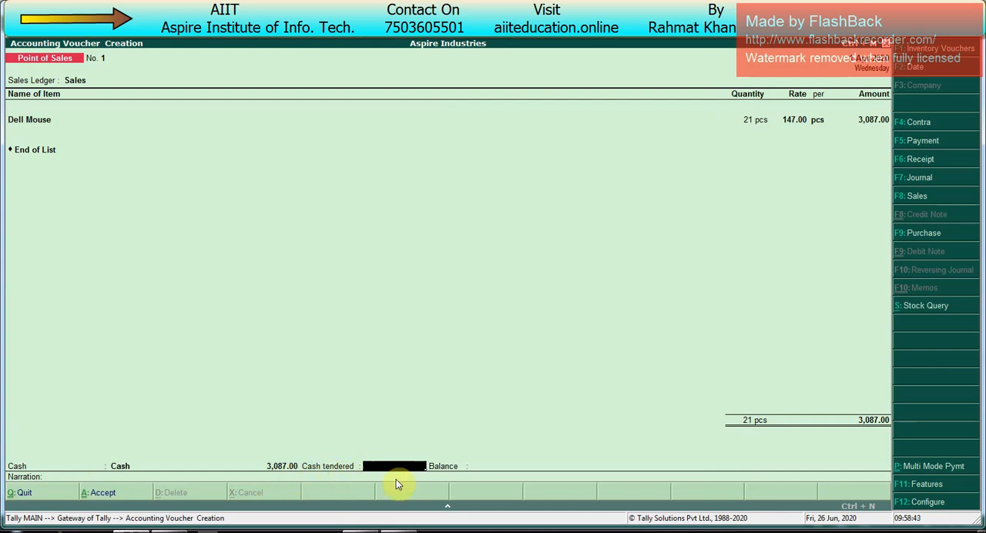
{"action": "type", "text": "3500"}
{"action": "key", "text": "Return"}
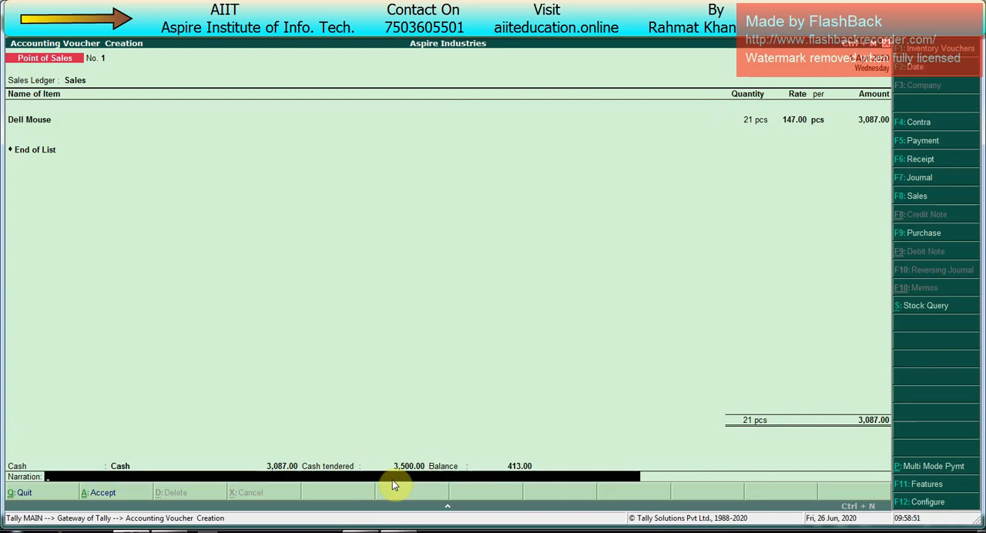
{"action": "key", "text": "Return"}
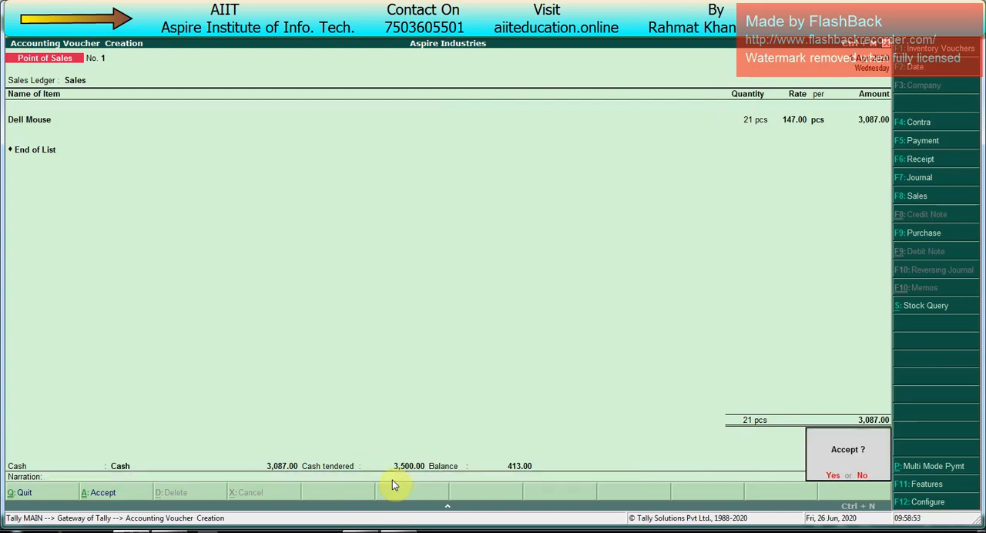
{"action": "key", "text": "Return"}
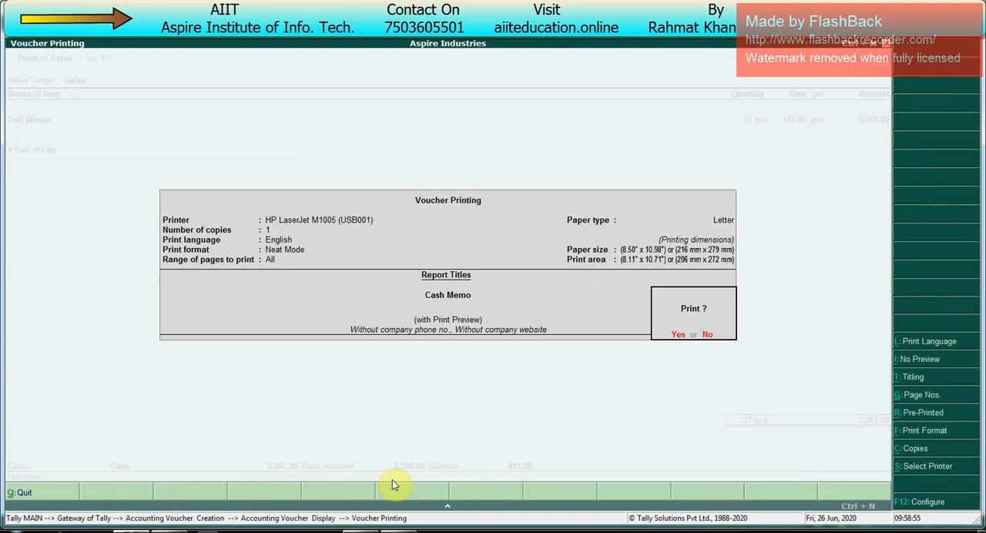
- Preview the POS invoice's cash memo at enlarged size to check its layout
{"action": "key", "text": "Return"}
{"action": "key", "text": "alt+z"}
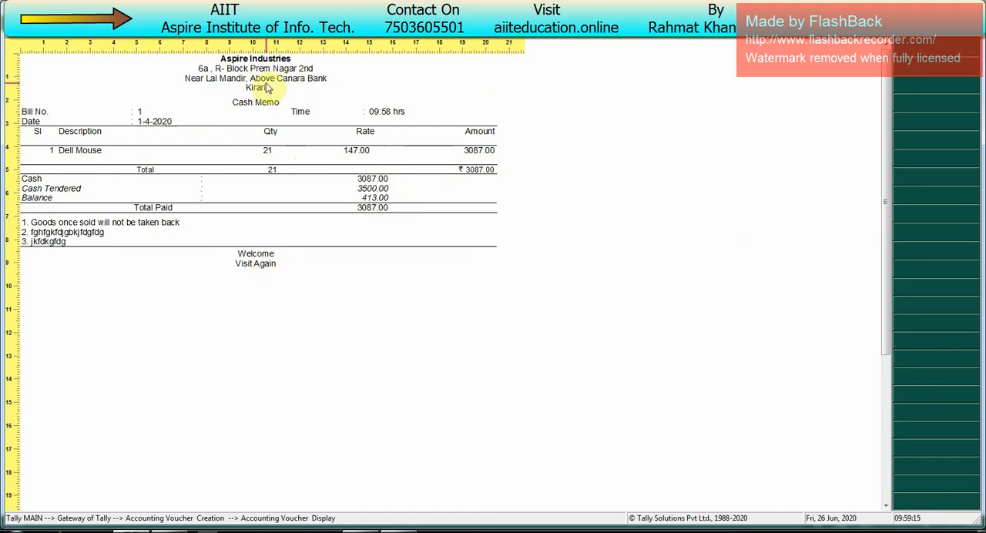
- Close the cash memo preview and reopen the previously saved POS invoice in its print settings
{"action": "key", "text": "Escape"}
{"action": "key", "text": "Escape"}
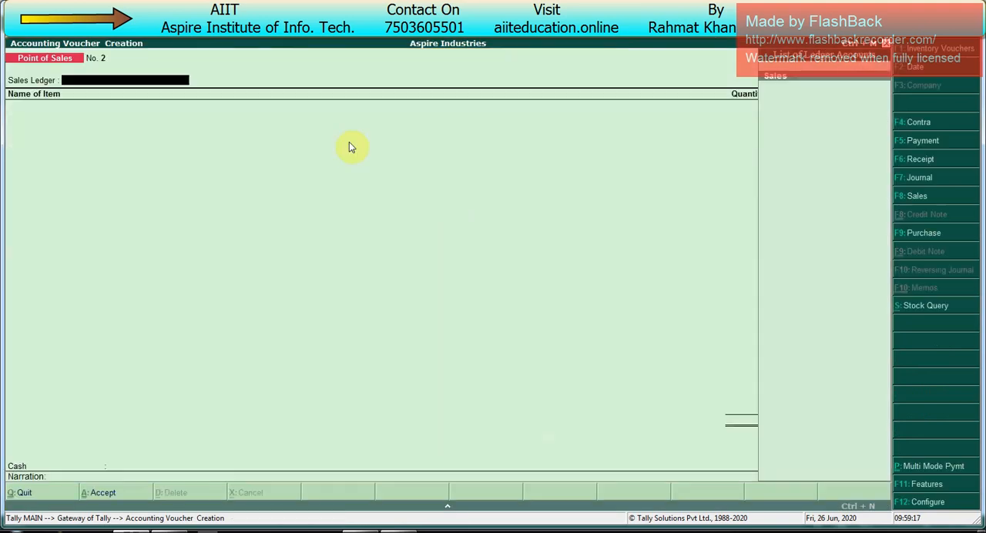
{"action": "key", "text": "Page_Up"}
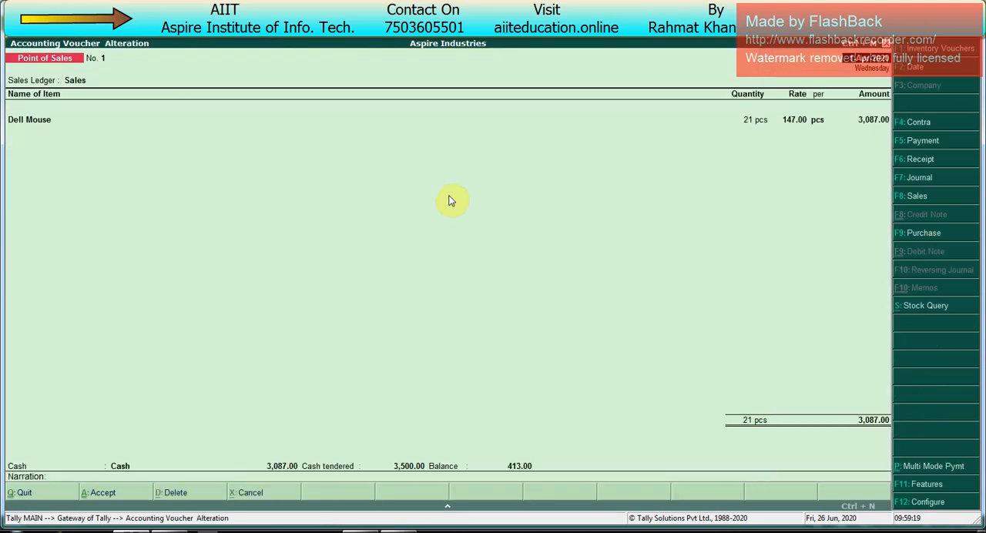
{"action": "key", "text": "alt+p"}
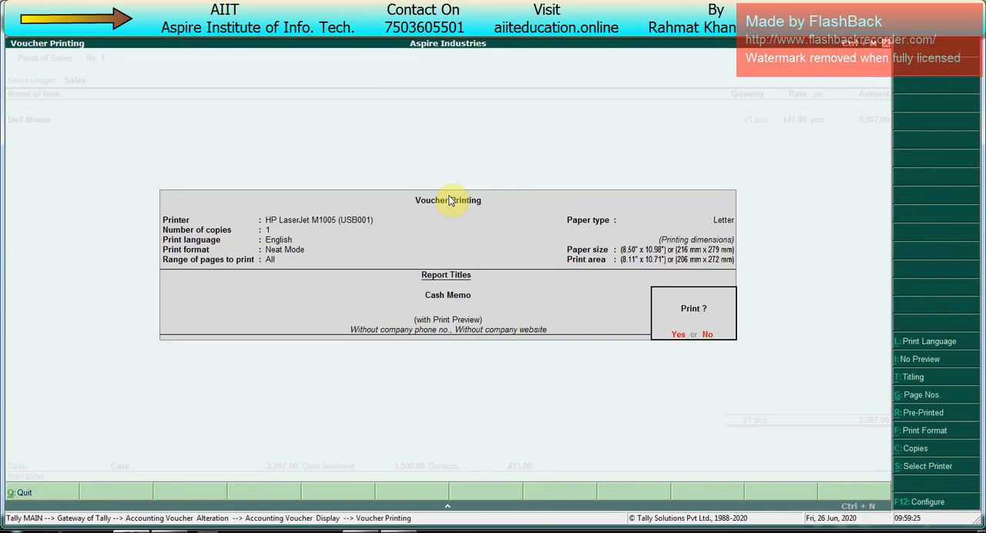
- Set the cash memo's report titles to print with the company phone number, keeping the other title options
{"action": "key", "text": "alt+t"}
{"action": "key", "text": "Return"}
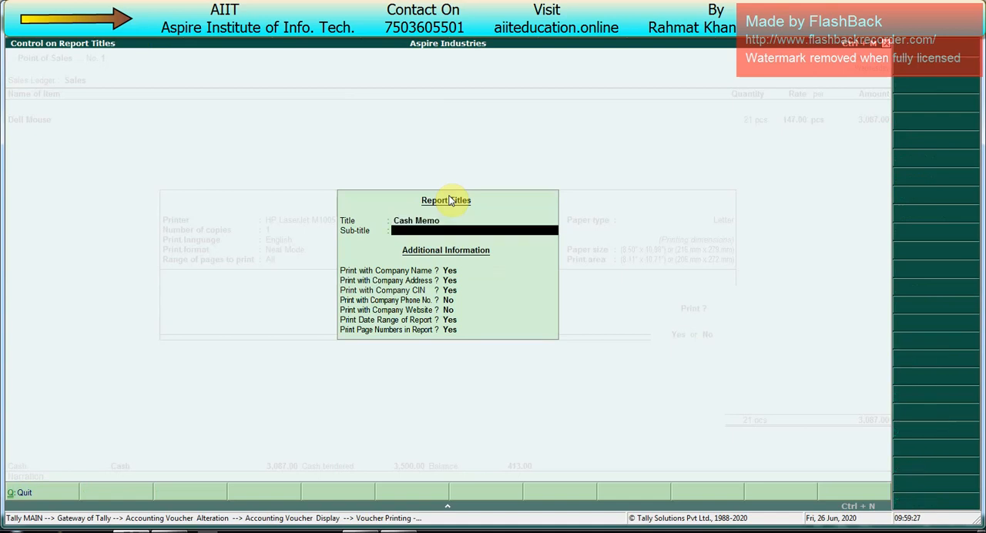
{"action": "key", "text": "Return"}
{"action": "key", "text": "Return"}
{"action": "key", "text": "Return"}
{"action": "key", "text": "Return"}
{"action": "key", "text": "BackSpace"}
{"action": "type", "text": "y"}
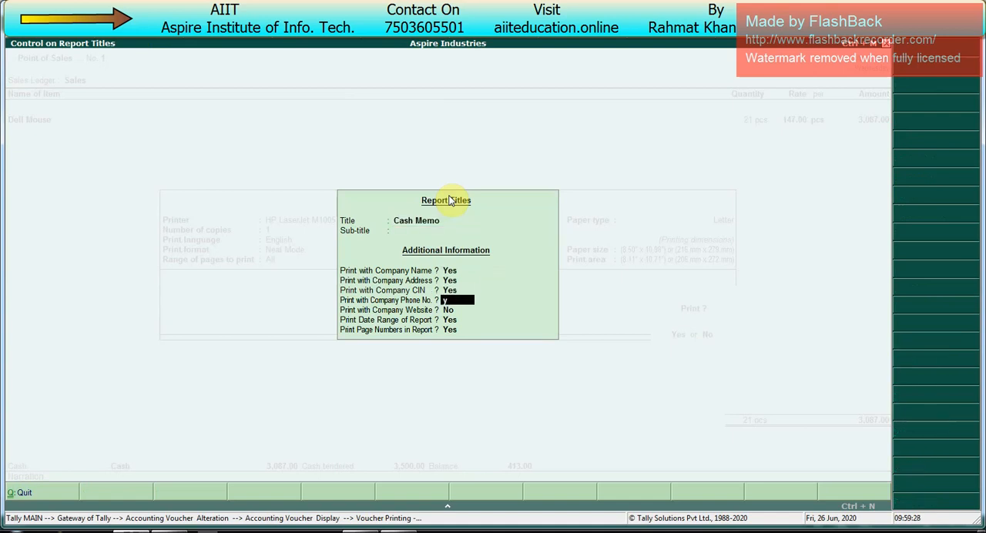
{"action": "key", "text": "Return"}
- Check the cash memo header in an enlarged preview, and re-save the invoice without printing it
{"action": "key", "text": "Return"}
{"action": "key", "text": "Return"}
{"action": "key", "text": "Return"}
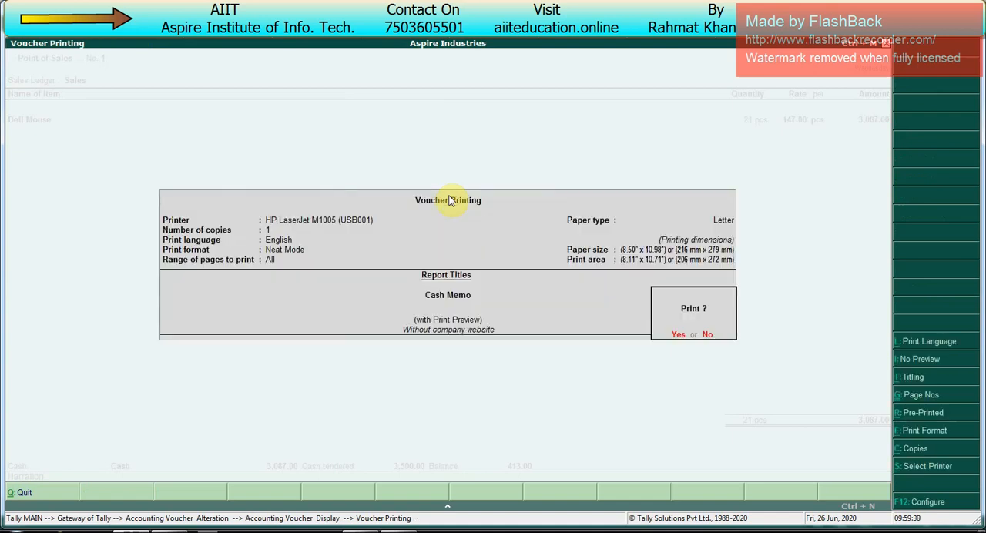
{"action": "key", "text": "Return"}
{"action": "key", "text": "alt+z"}
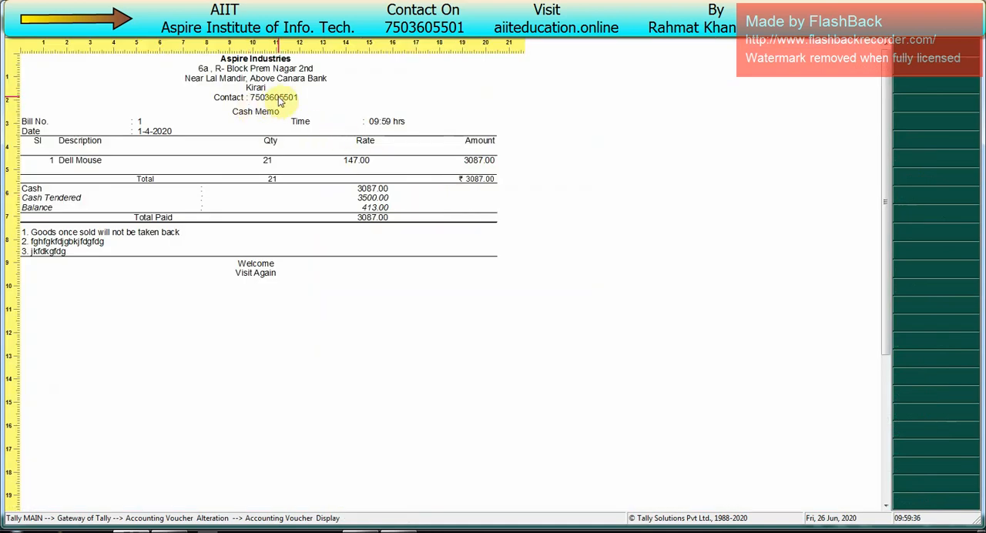
{"action": "key", "text": "alt+z"}
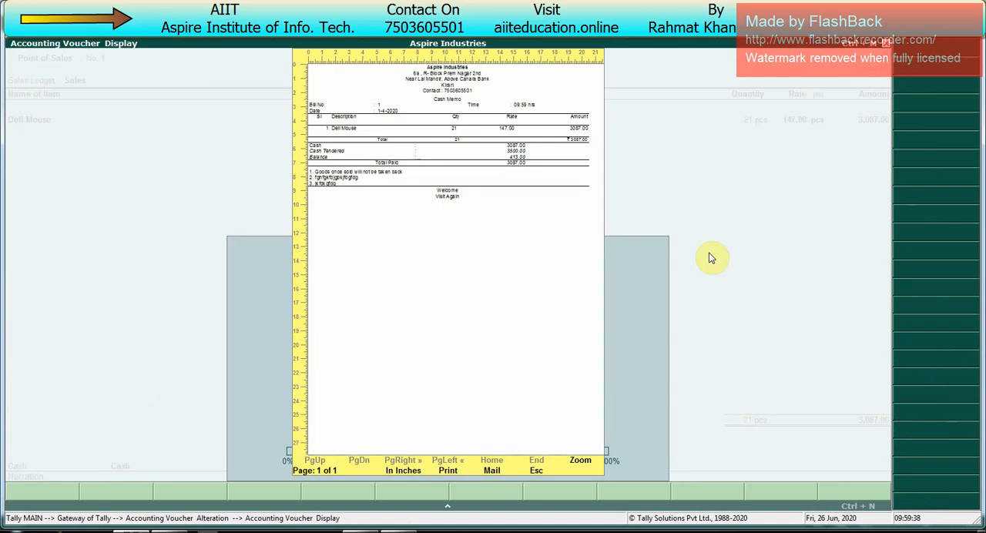
{"action": "key", "text": "Escape"}
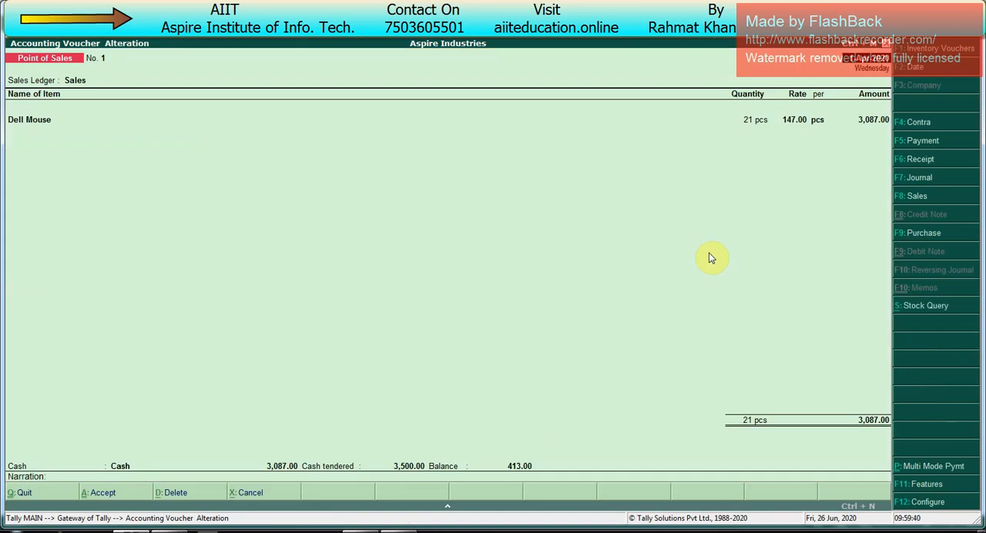
{"action": "key", "text": "ctrl+a"}
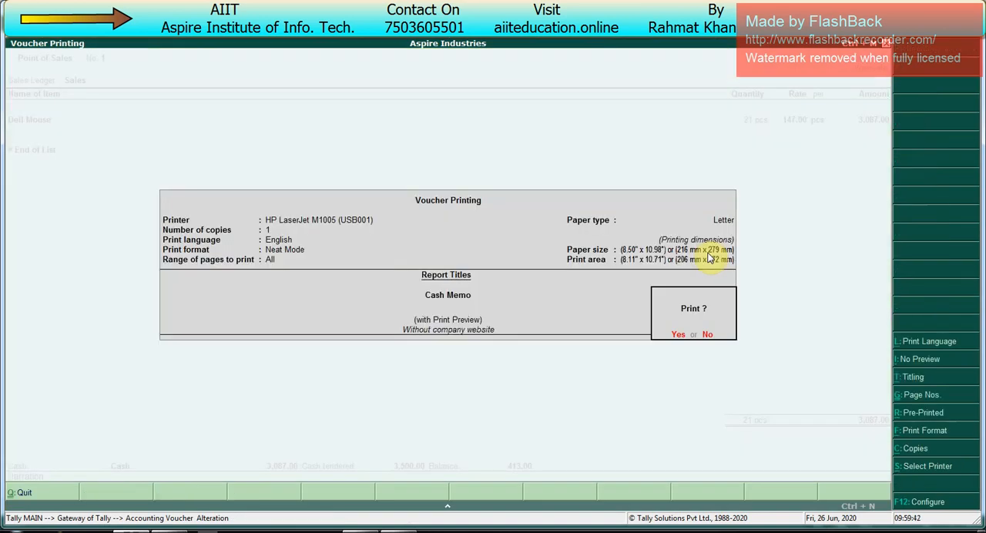
{"action": "key", "text": "Escape"}
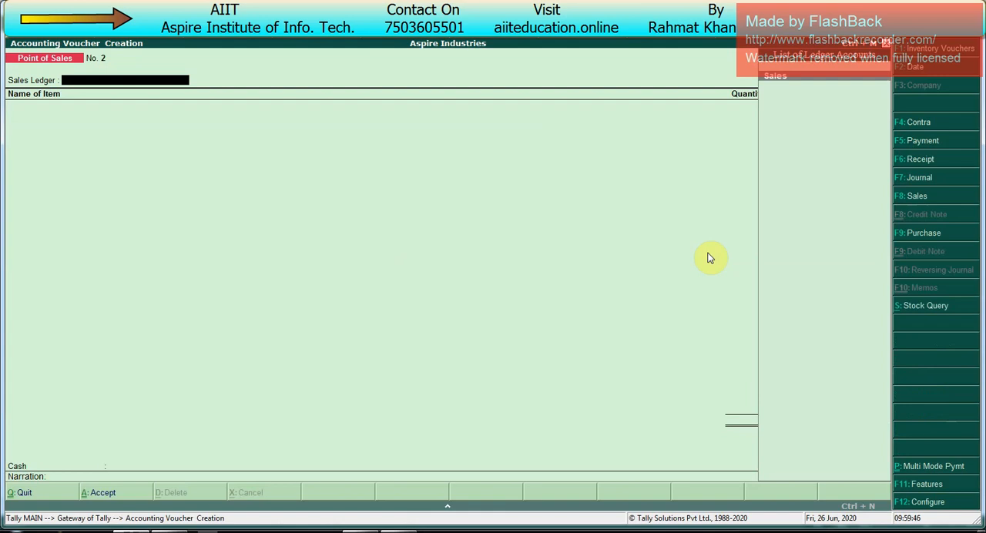
- Start a new POS invoice with the Sales ledger and bill 51 pcs of Dell Mouse
{"action": "key", "text": "Return"}
{"action": "key", "text": "space"}
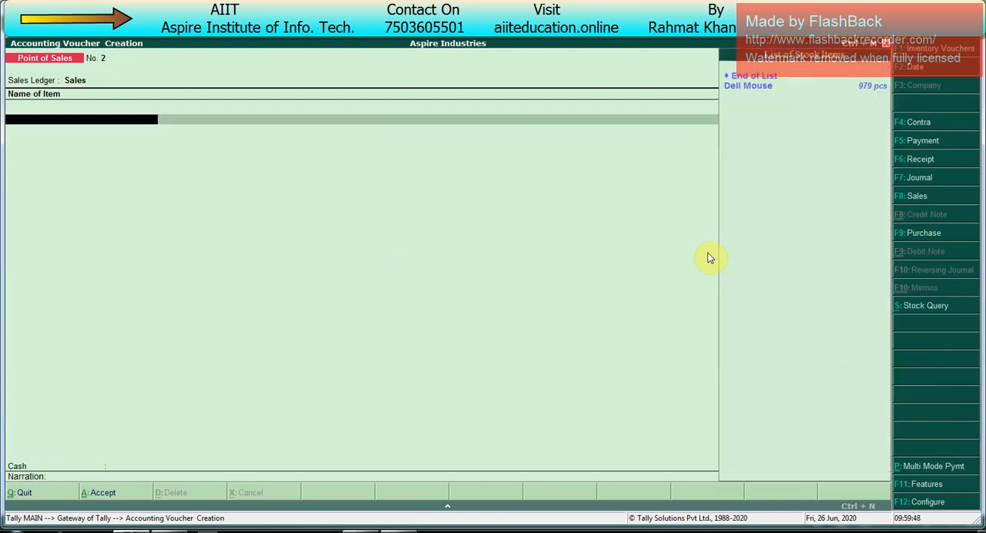
{"action": "key", "text": "Down"}
{"action": "key", "text": "Return"}
{"action": "key", "text": "BackSpace"}
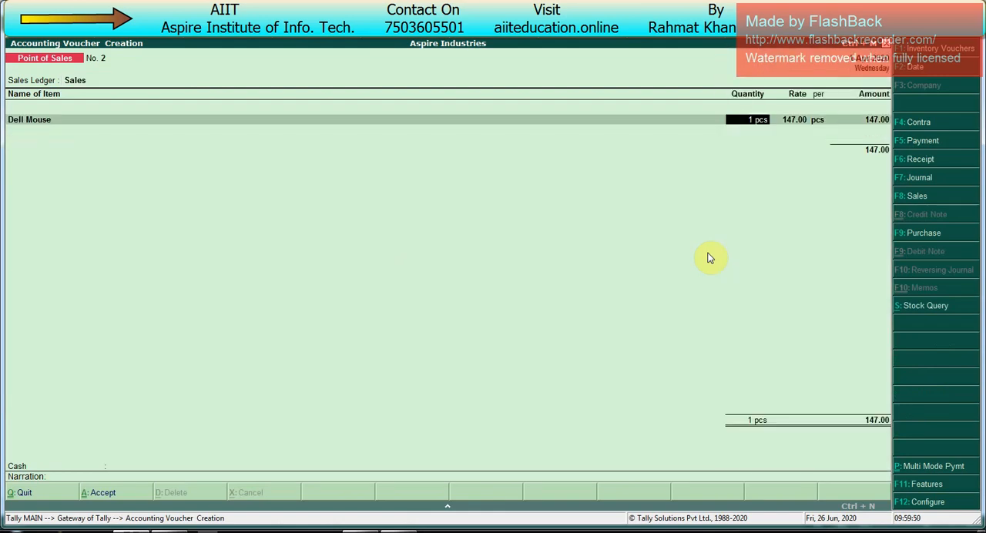
{"action": "type", "text": "10"}
{"action": "key", "text": "Return"}
{"action": "key", "text": "Return"}
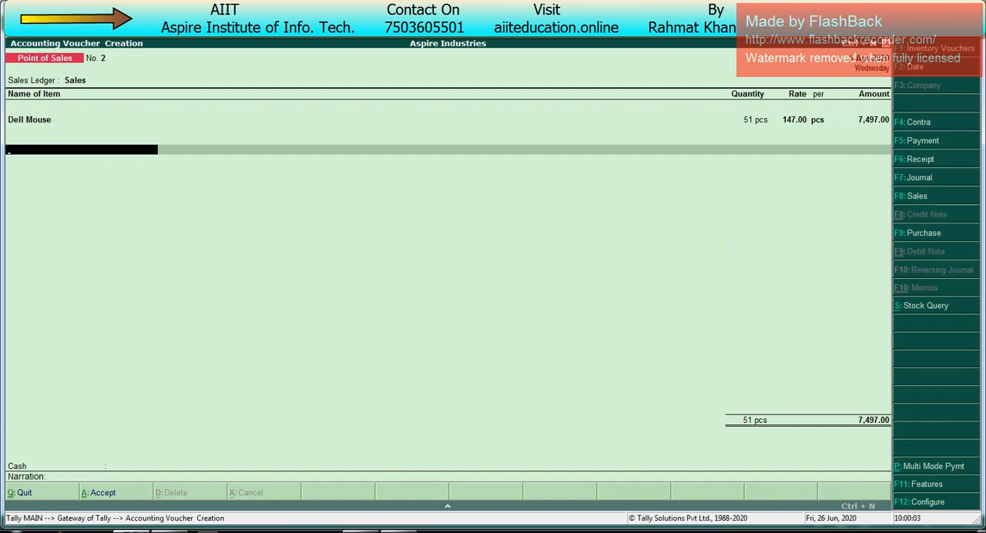
- Switch the POS invoice to multi-mode payment and end the item list
{"action": "left_click", "coordinate": [983, 531]}
{"action": "left_click", "coordinate": [984, 530]}
{"action": "key", "text": "ctrl+p"}
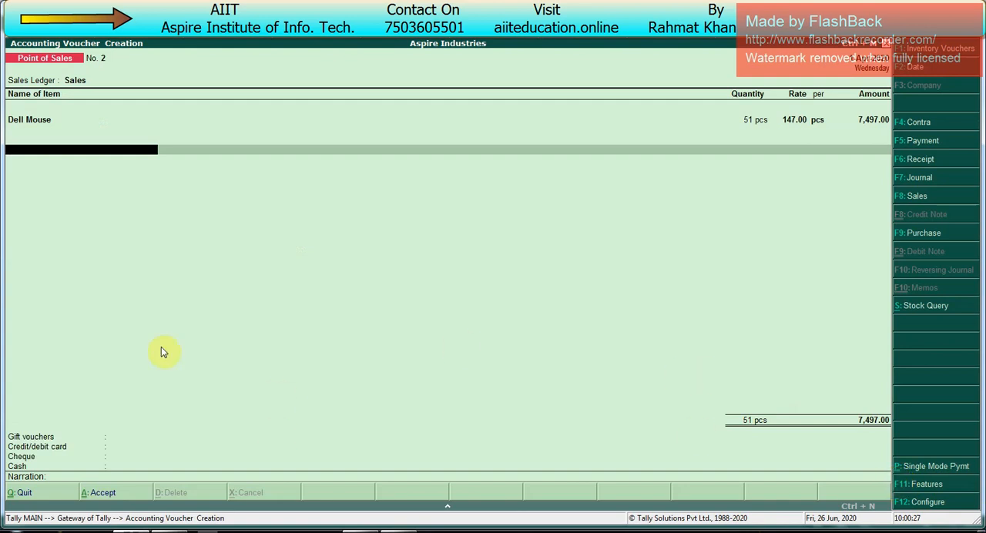
{"action": "left_click", "coordinate": [982, 531]}
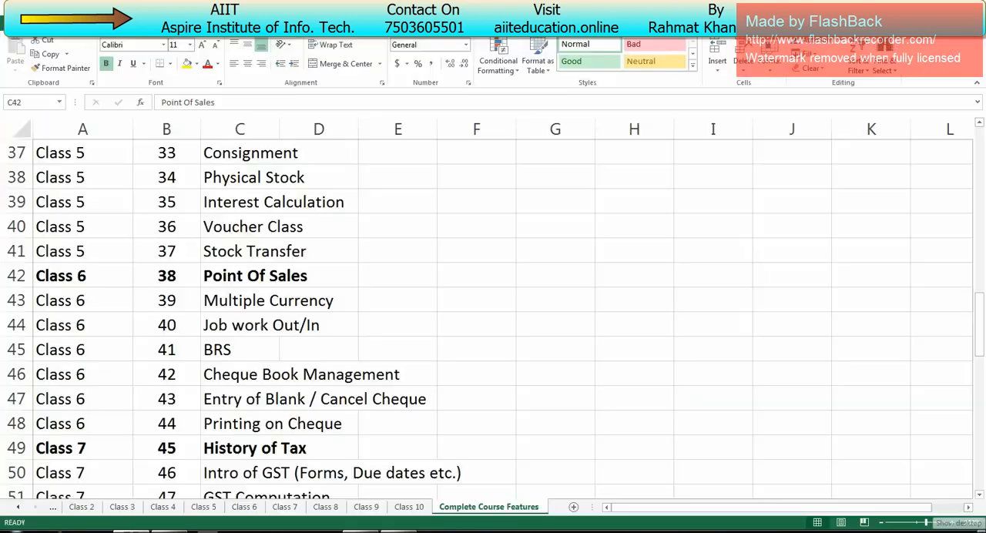
{"action": "left_click", "coordinate": [982, 532]}
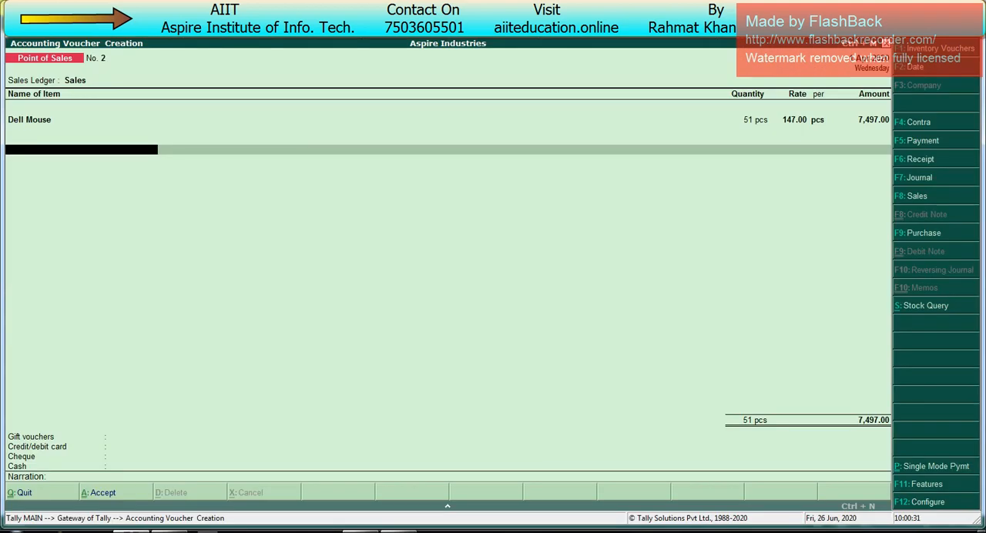
{"action": "key", "text": "Return"}
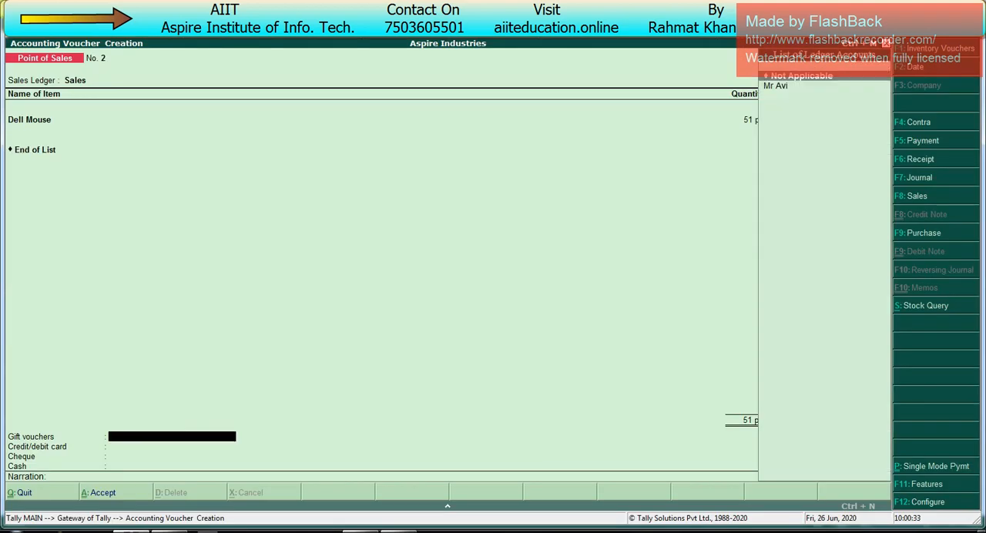
- Create a customer ledger under Sundry Debtors for the gift vouchers line and set the voucher amount to 500
{"action": "key", "text": "Down"}
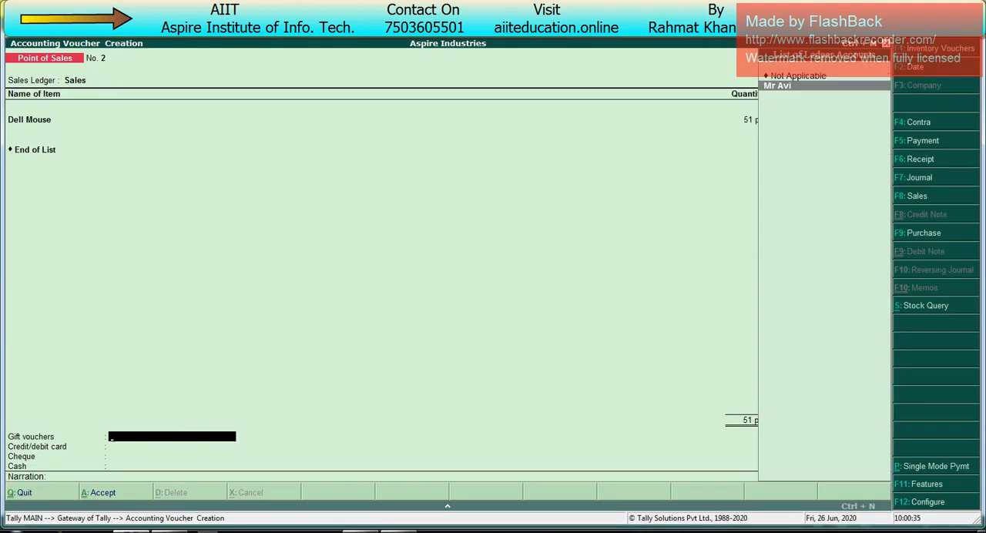
{"action": "key", "text": "alt+c"}
{"action": "type", "text": "Mr Asd"}
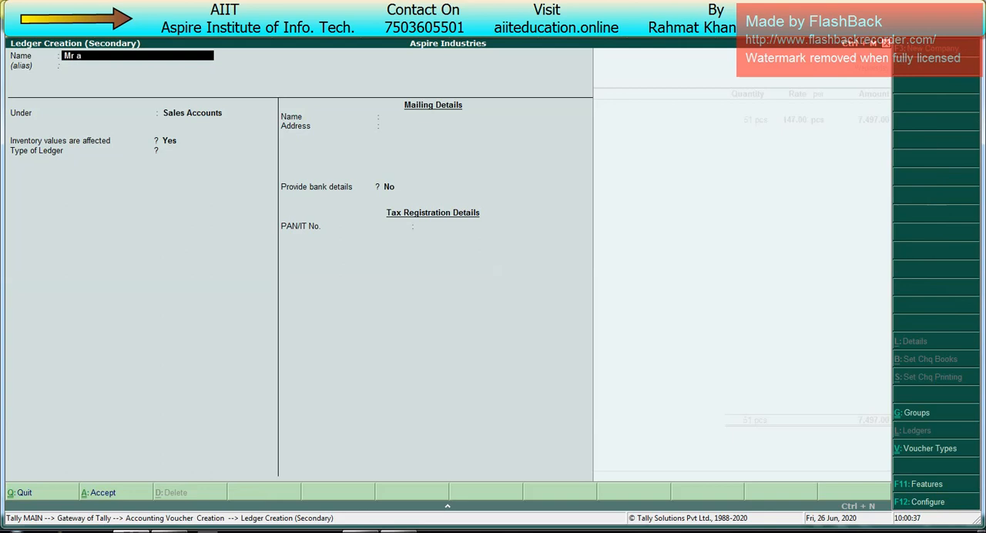
{"action": "key", "text": "Return"}
{"action": "type", "text": "Sund"}
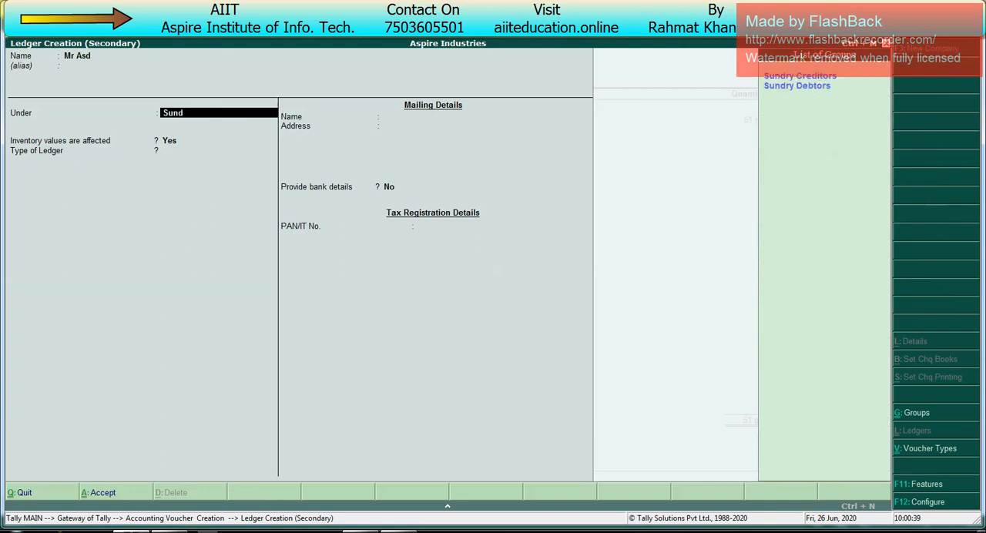
{"action": "key", "text": "Down"}
{"action": "key", "text": "Return"}
{"action": "key", "text": "Return"}
{"action": "key", "text": "Return"}
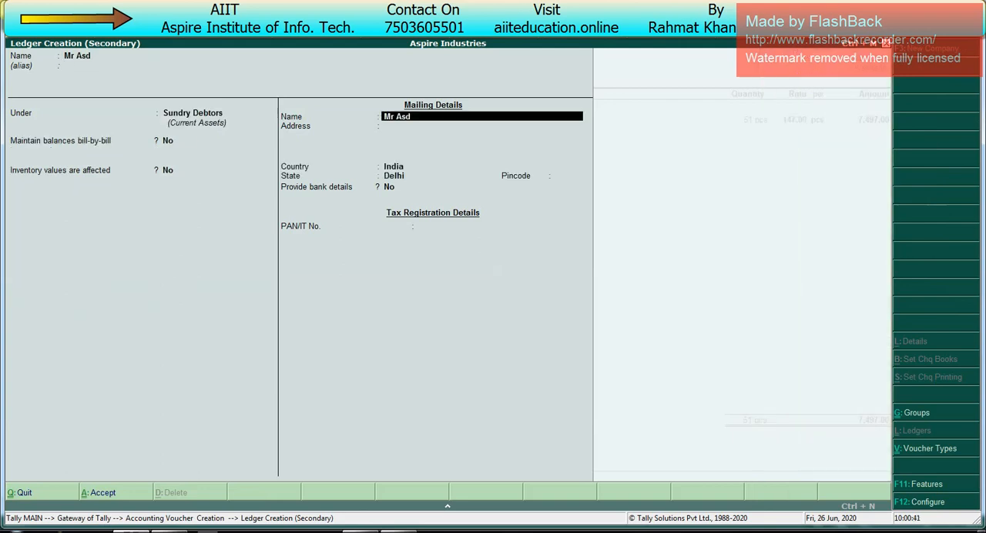
{"action": "key", "text": "Return"}
{"action": "key", "text": "Return"}
{"action": "key", "text": "ctrl+a"}
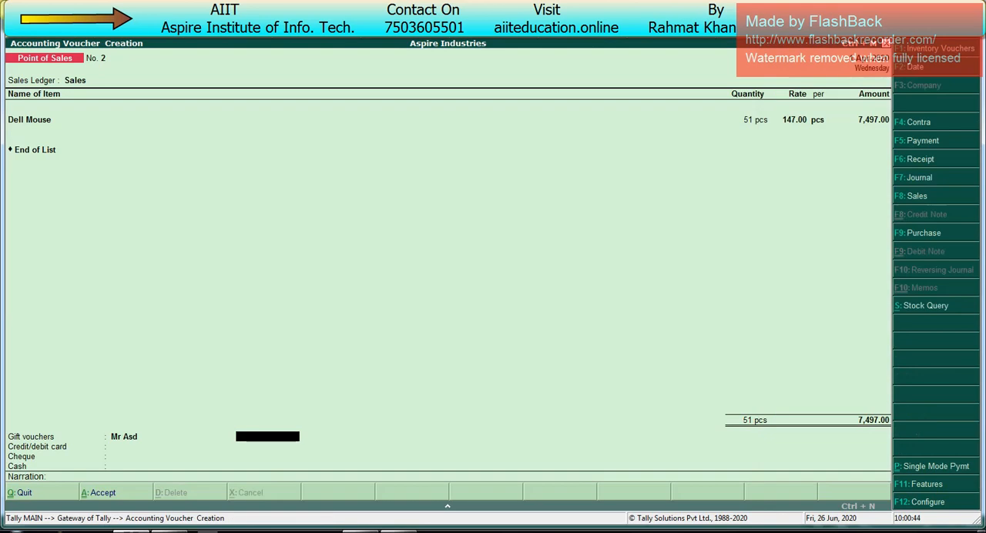
{"action": "type", "text": "500"}
{"action": "key", "text": "Return"}
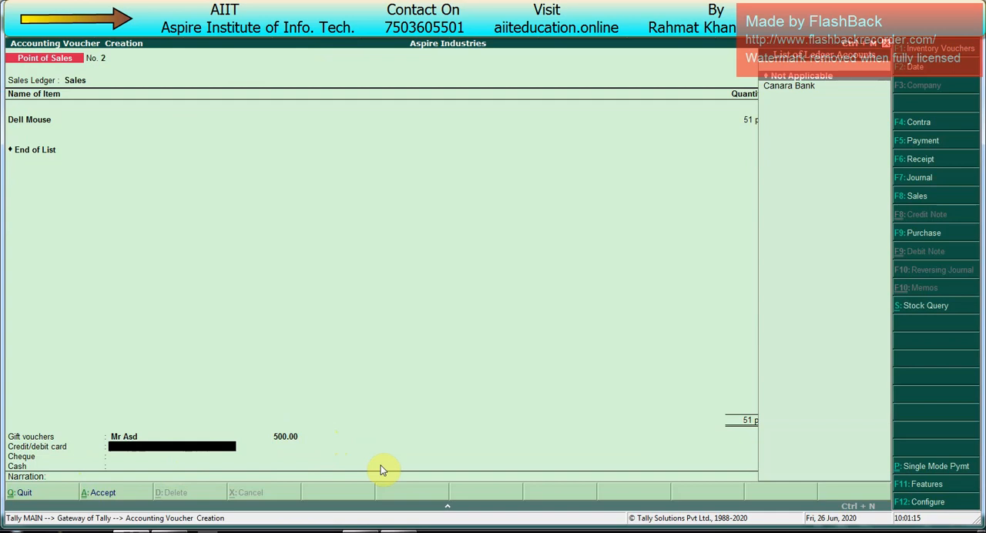
- Record a credit/debit card payment of 2,000 to Canara Bank and enter the card number
{"action": "key", "text": "Down"}
{"action": "key", "text": "Return"}
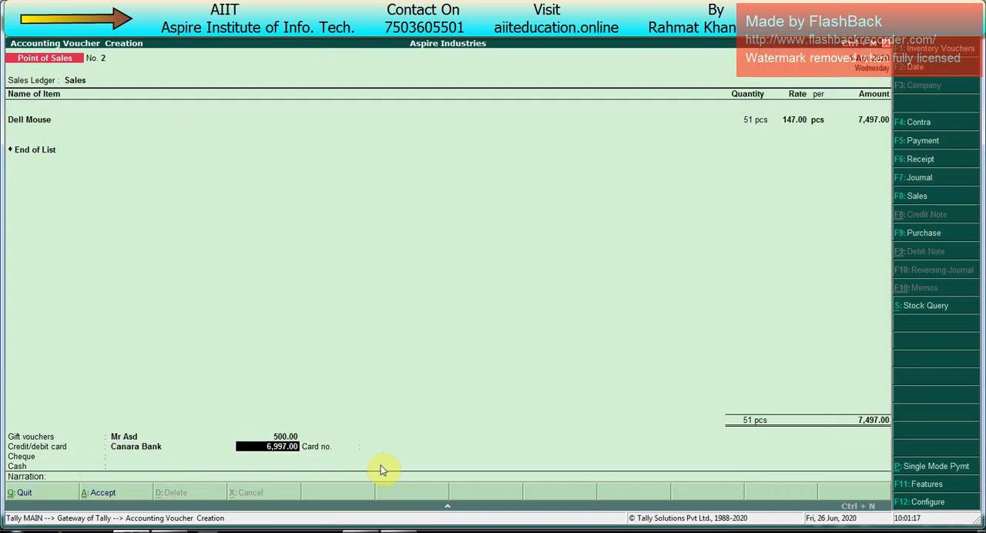
{"action": "type", "text": "2000"}
{"action": "key", "text": "Return"}
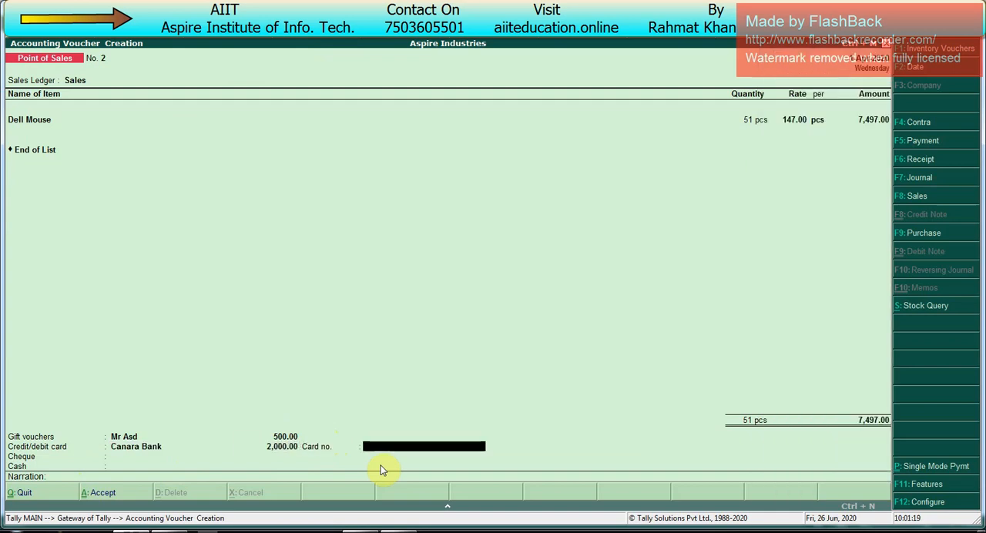
{"action": "key", "text": "Return"}
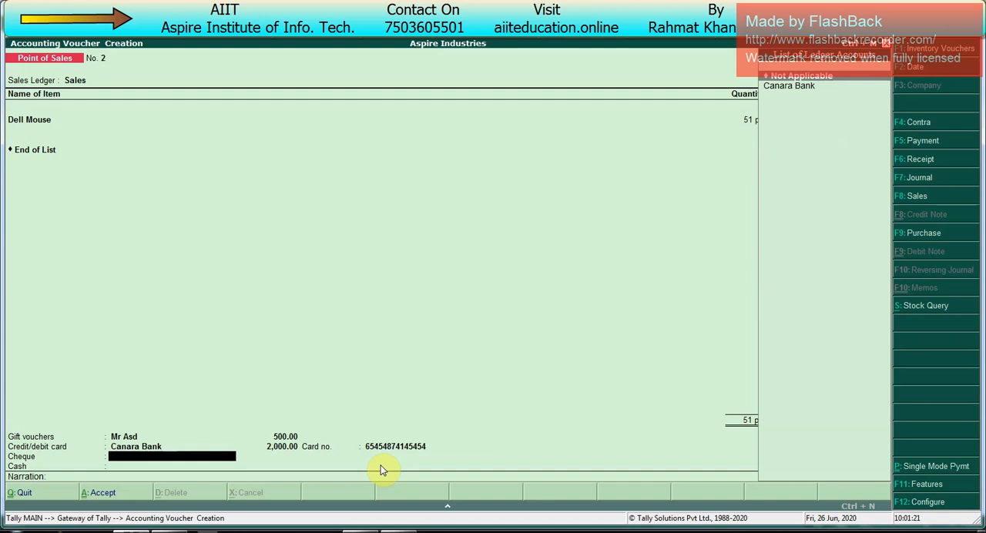
- Record a cheque payment of 2,000 to Canara Bank, drawn on SBI Bank, and enter the cheque number
{"action": "key", "text": "Down"}
{"action": "key", "text": "Return"}
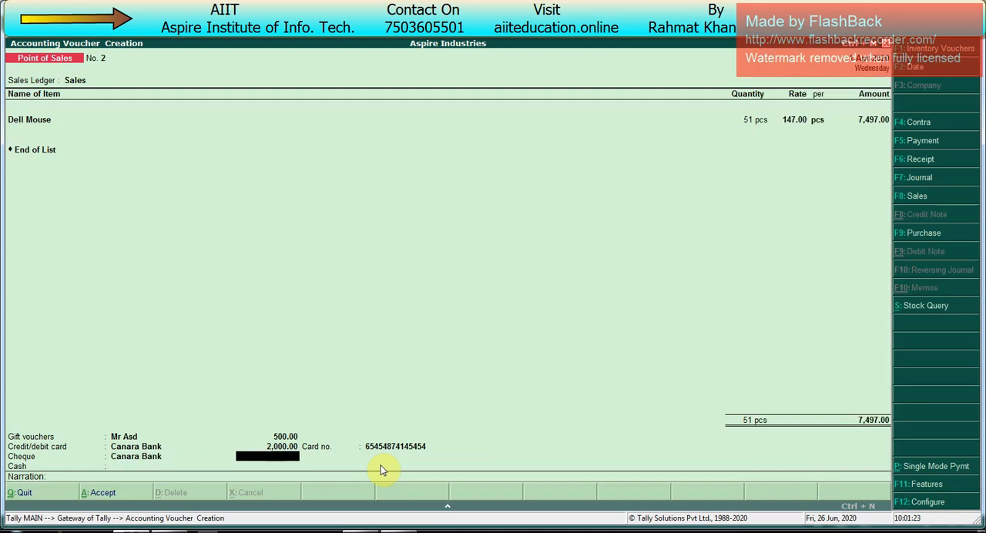
{"action": "type", "text": "2000"}
{"action": "key", "text": "Return"}
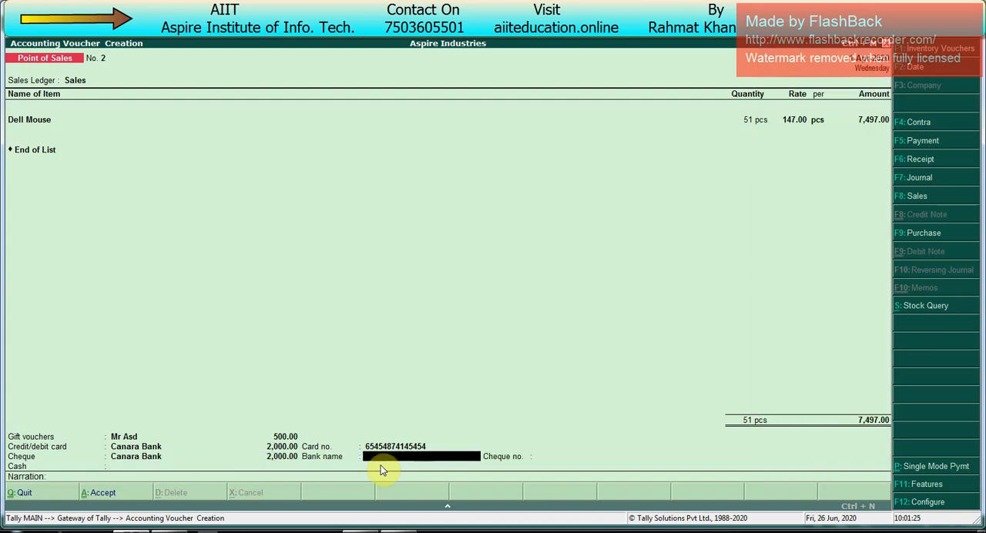
{"action": "type", "text": "SBI Bank"}
{"action": "key", "text": "Return"}
{"action": "type", "text": "121415"}
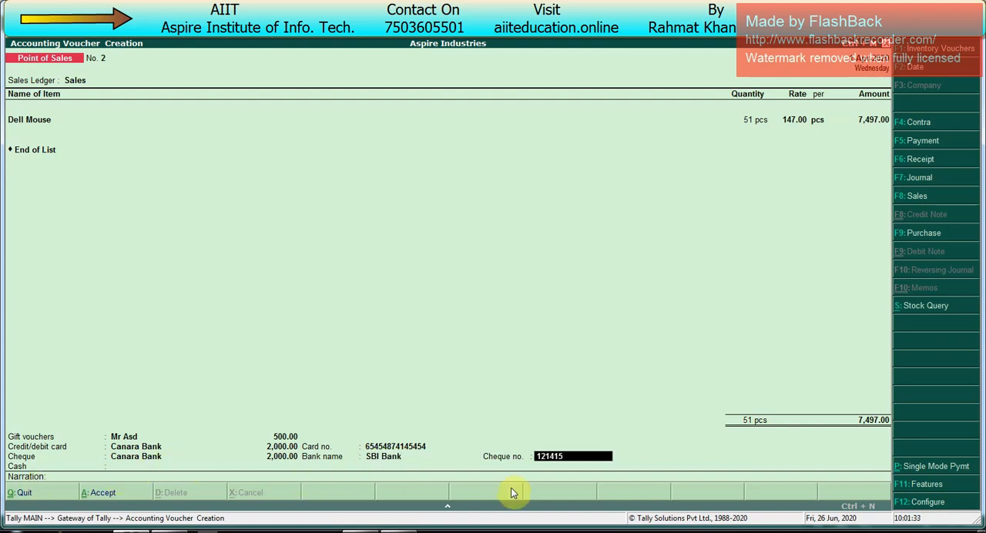
{"action": "key", "text": "Return"}
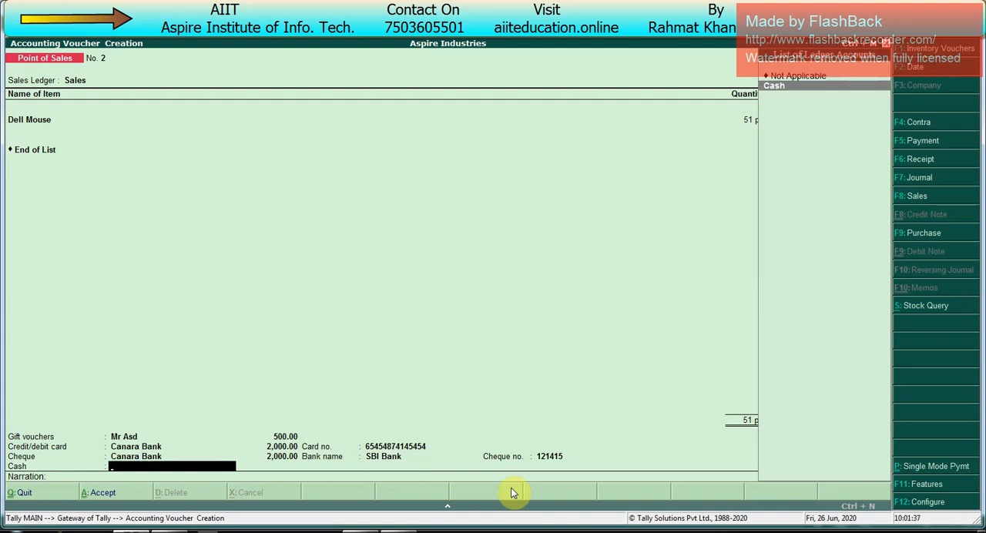
- Take the remaining invoice amount into the Cash ledger with 3,000 tendered
{"action": "key", "text": "Return"}
{"action": "key", "text": "Return"}
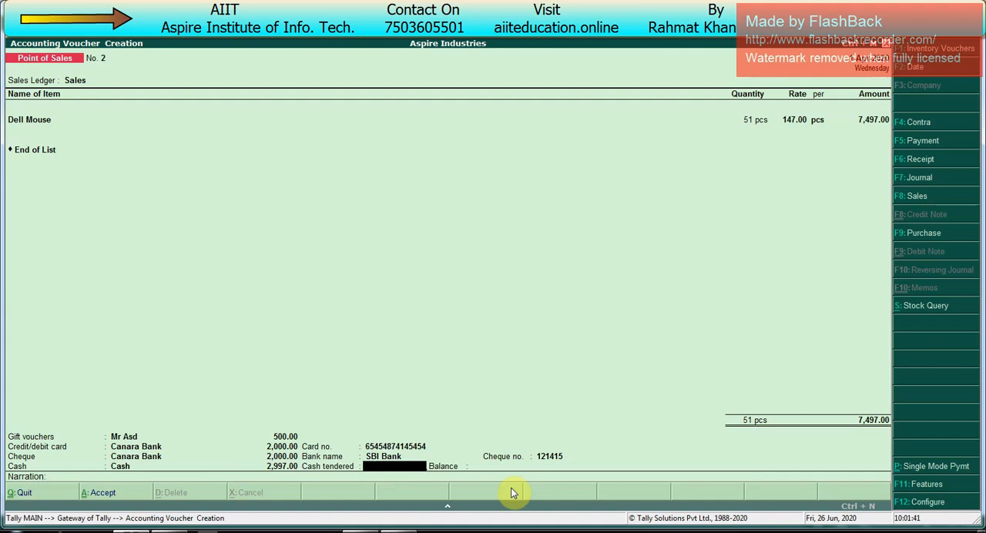
{"action": "type", "text": "3000"}
{"action": "key", "text": "Return"}
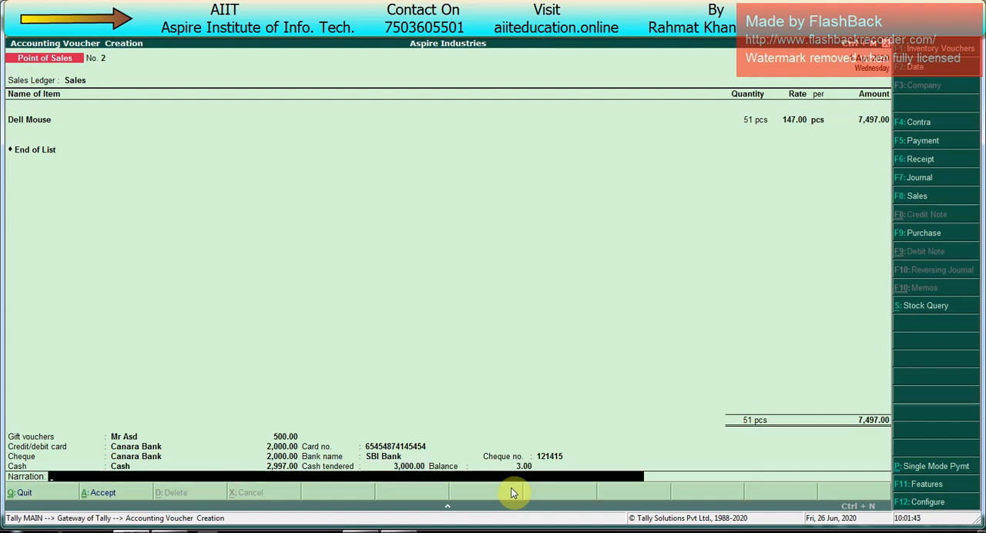
- Save the multi-mode POS invoice without a narration and preview its cash memo
{"action": "key", "text": "Return"}
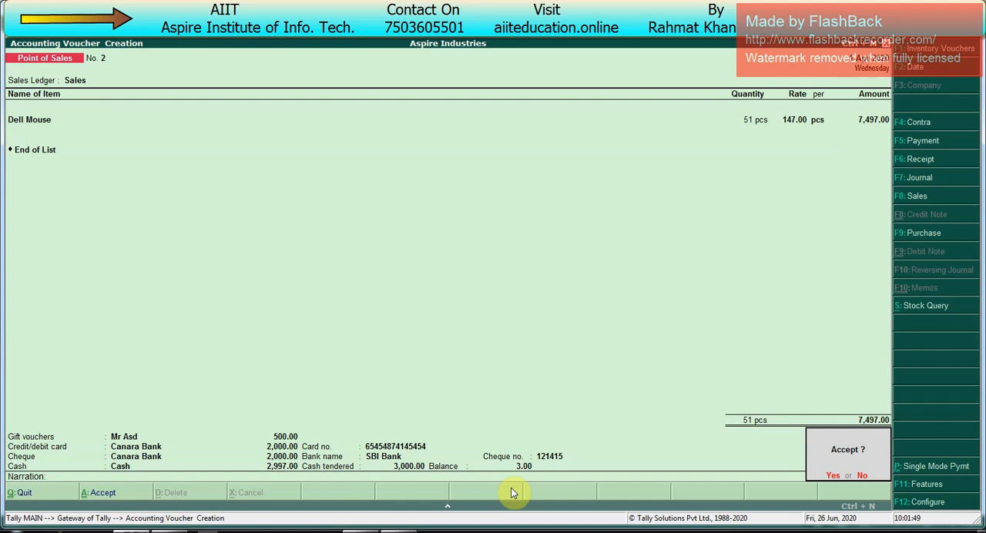
{"action": "key", "text": "Return"}
{"action": "key", "text": "Return"}
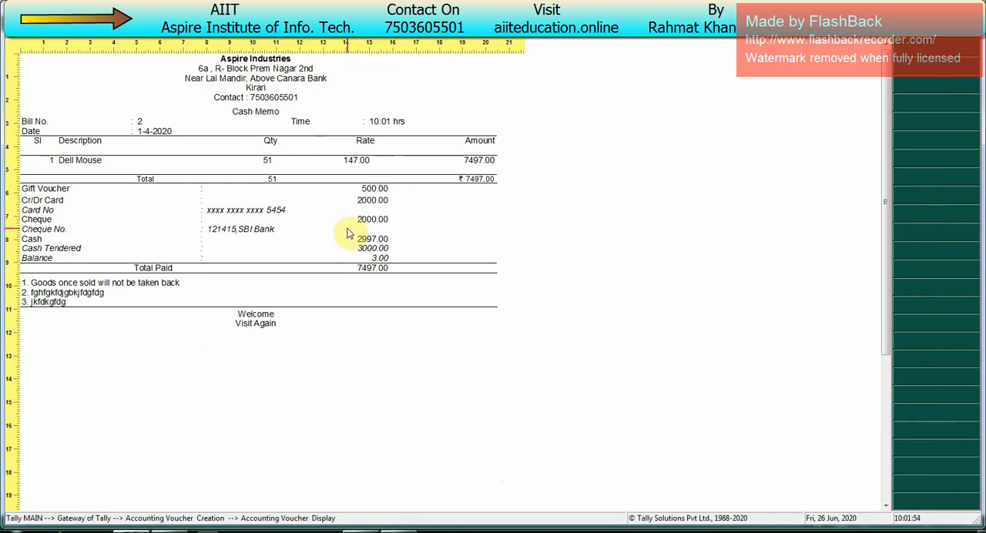
- Close the cash memo preview, reopen the saved multi-mode POS invoice to review its payment details, and return to the Gateway of Tally
{"action": "key", "text": "Escape"}
{"action": "key", "text": "Escape"}
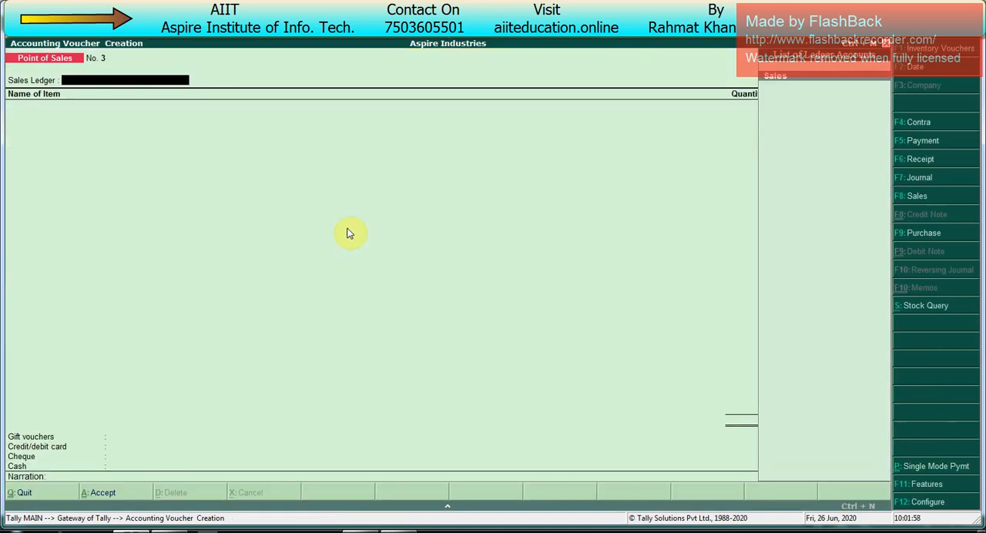
{"action": "key", "text": "Page_Up"}
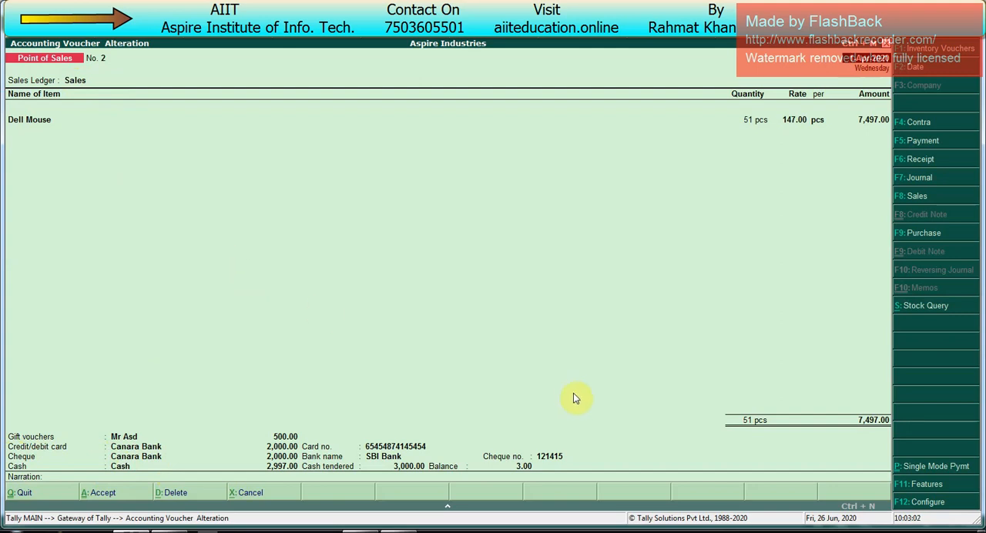
{"action": "key", "text": "Escape"}
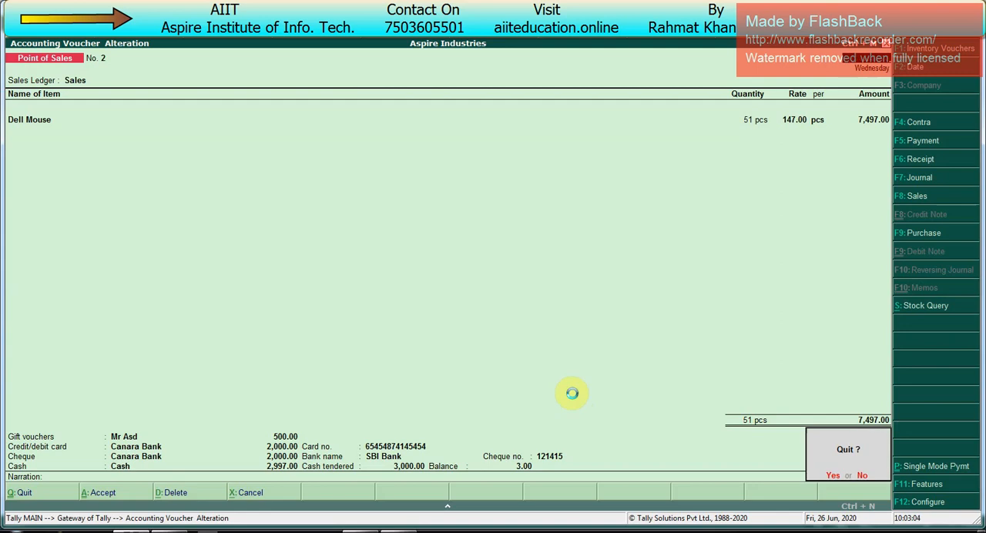
{"action": "key", "text": "y"}
{"action": "key", "text": "Escape"}
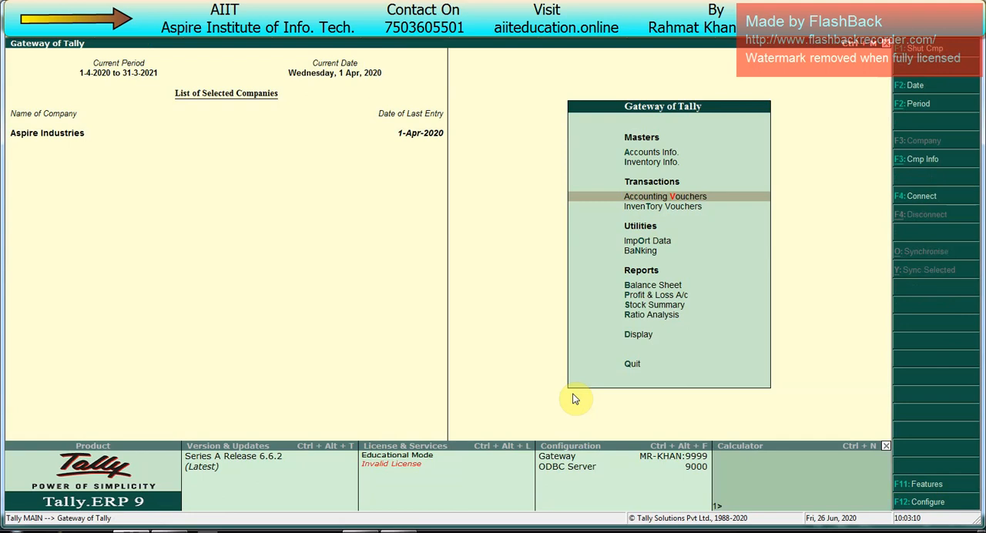
- Open the Point of Sales voucher type for alteration
{"action": "key", "text": "Up"}
{"action": "key", "text": "Up"}
{"action": "key", "text": "Return"}
{"action": "key", "text": "Down"}
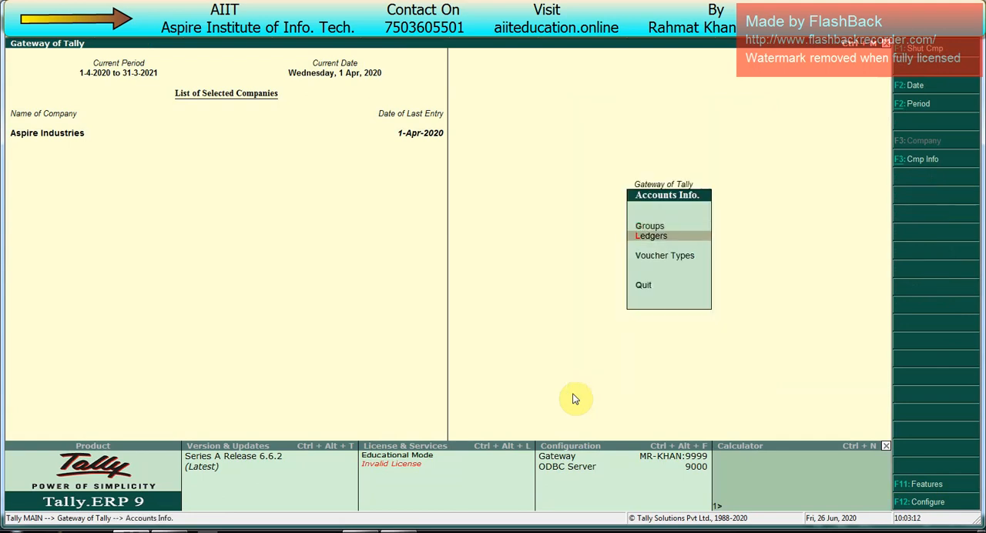
{"action": "key", "text": "Down"}
{"action": "key", "text": "Return"}
{"action": "key", "text": "Down"}
{"action": "key", "text": "Down"}
{"action": "key", "text": "Return"}
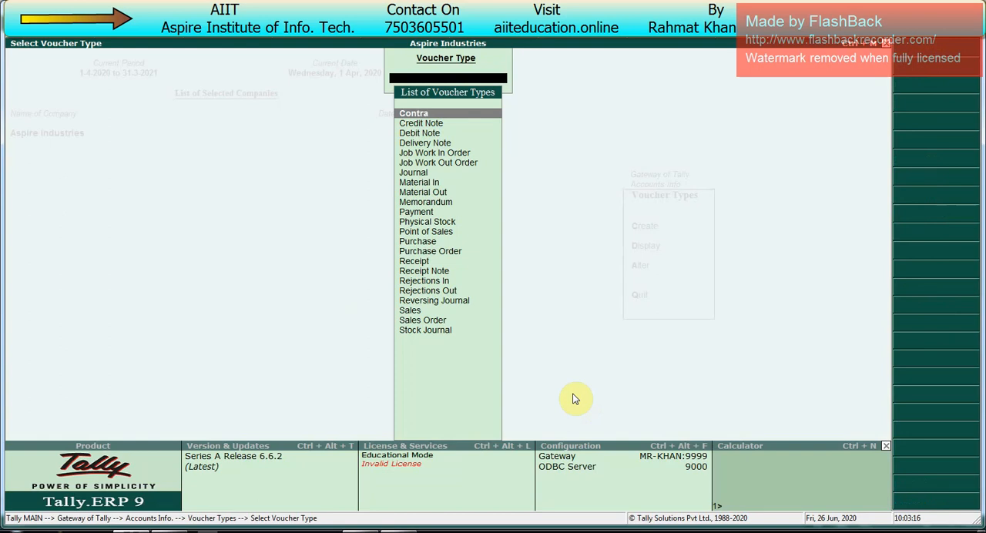
{"action": "type", "text": "Po"}
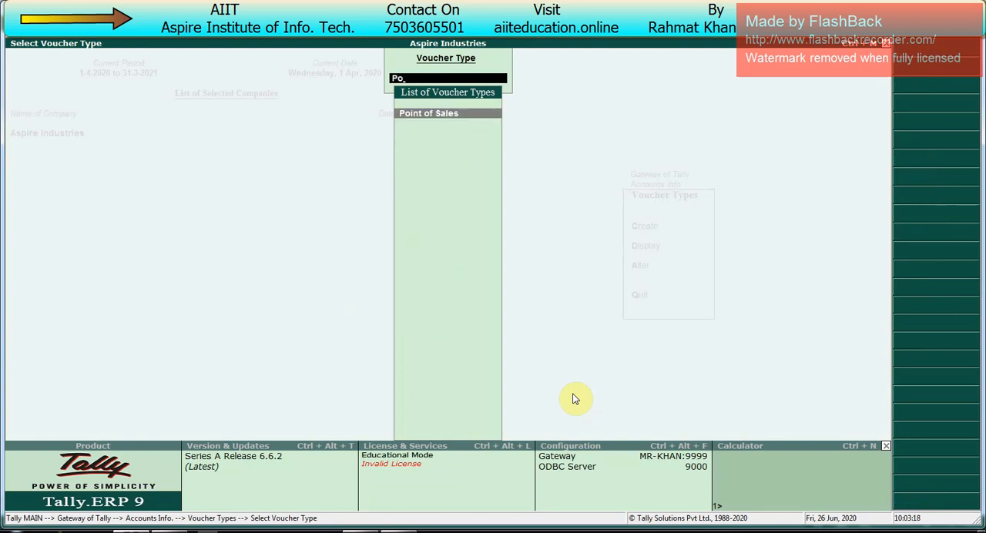
{"action": "key", "text": "Return"}
{"action": "key", "text": "Return"}
{"action": "key", "text": "Return"}
{"action": "key", "text": "Return"}
{"action": "key", "text": "Return"}
{"action": "key", "text": "Return"}
{"action": "key", "text": "Return"}
{"action": "key", "text": "Return"}
{"action": "key", "text": "Return"}
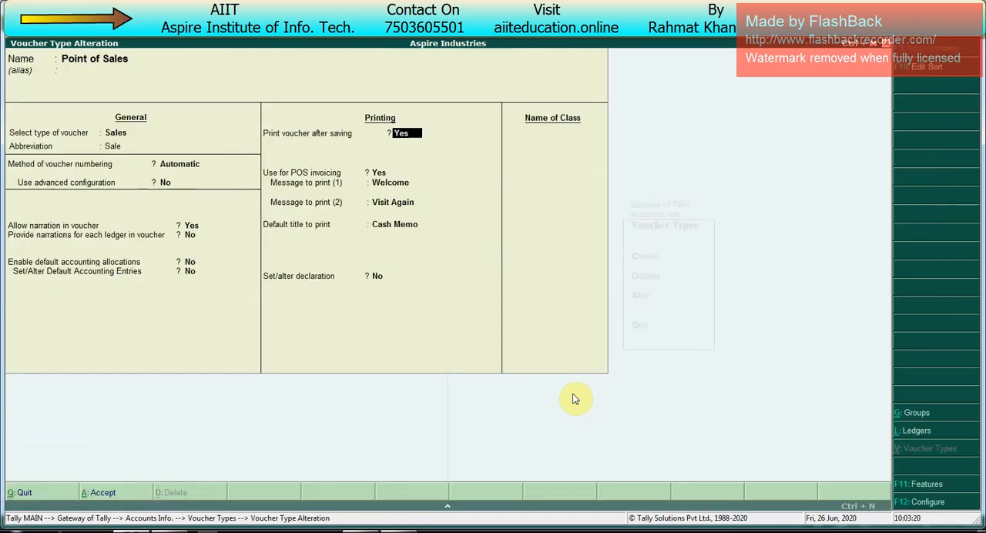
- Add a voucher class named Pos Class to the Point of Sales voucher type
{"action": "key", "text": "Return"}
{"action": "key", "text": "Return"}
{"action": "key", "text": "Return"}
{"action": "key", "text": "Return"}
{"action": "key", "text": "Return"}
{"action": "key", "text": "Return"}
{"action": "type", "text": "P"}
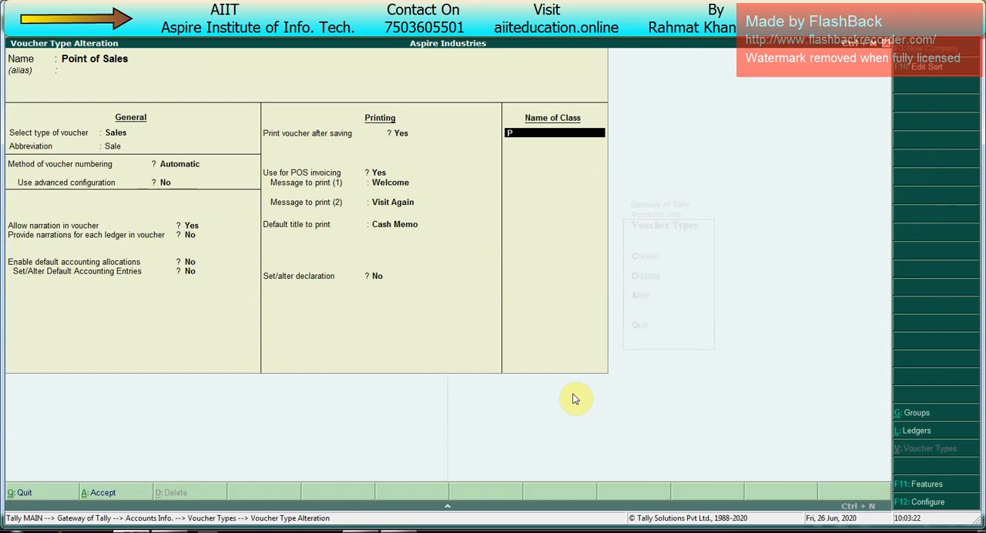
{"action": "type", "text": "os Class"}
{"action": "key", "text": "Return"}
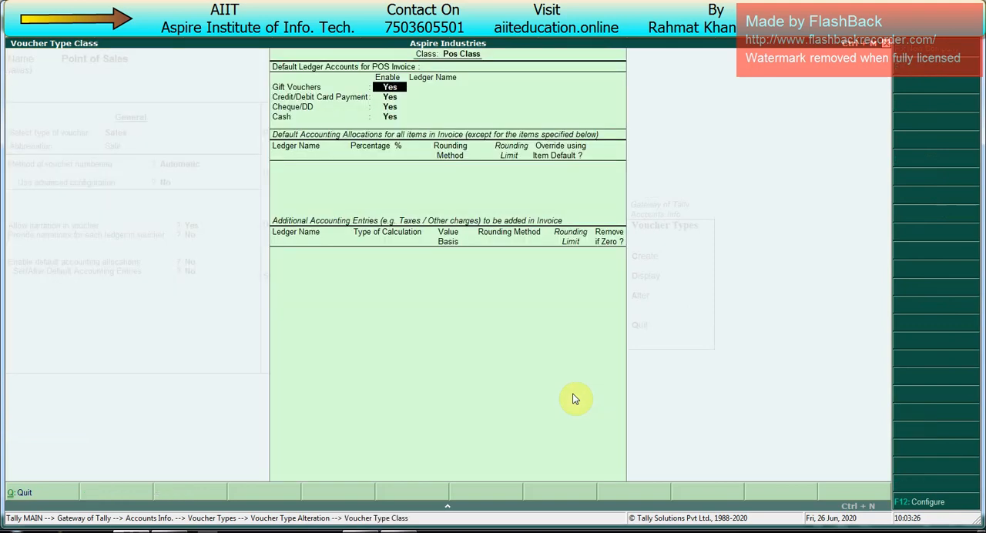
- Create a ledger named Gift Vocuher under Sundry Debtors as the class's default gift voucher ledger
{"action": "key", "text": "Return"}
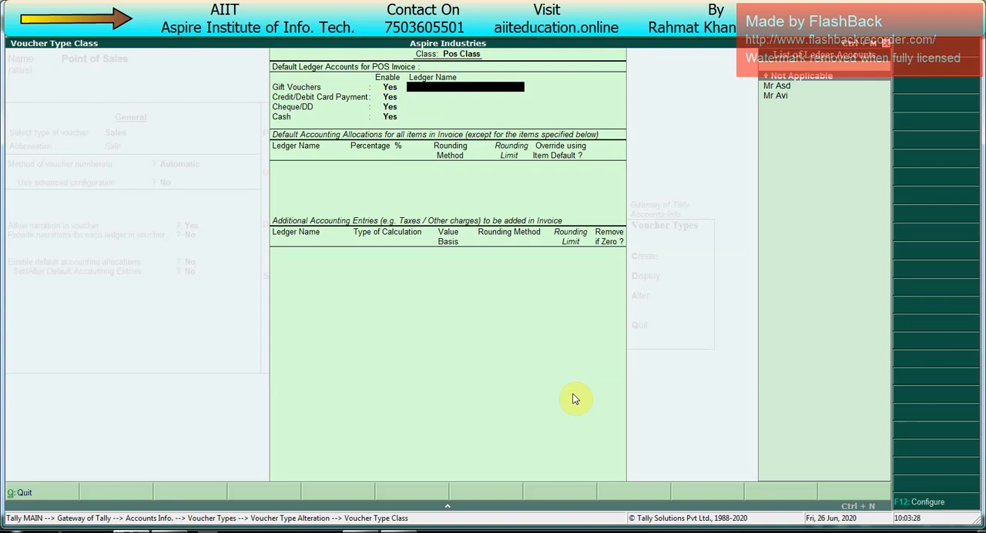
{"action": "key", "text": "Down"}
{"action": "key", "text": "Up"}
{"action": "key", "text": "alt+c"}
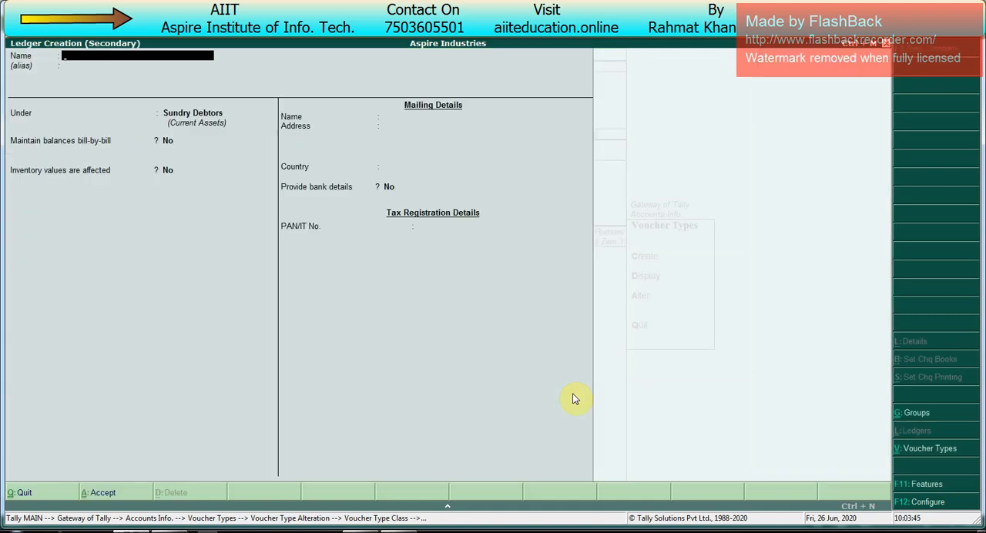
{"action": "type", "text": "Gift Vocuher"}
{"action": "key", "text": "Return"}
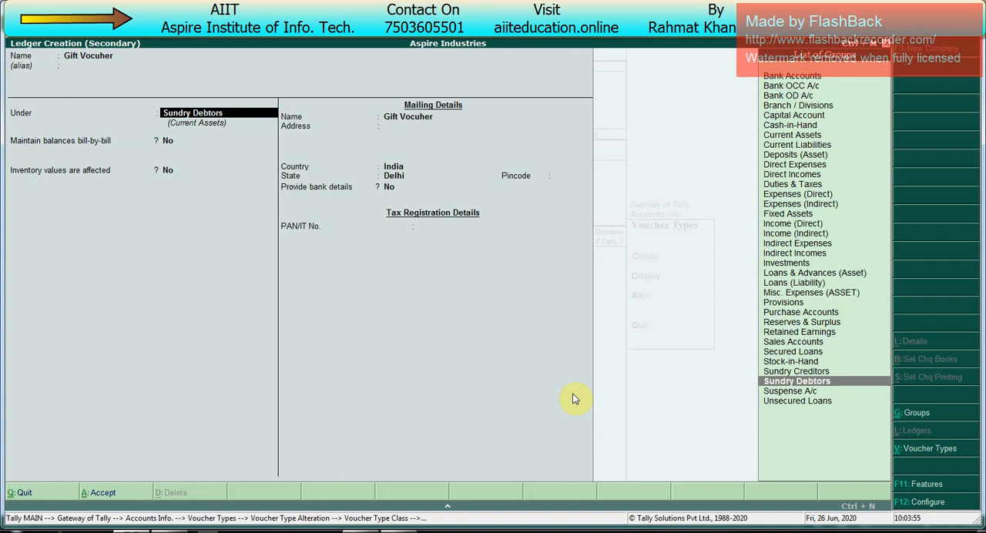
{"action": "key", "text": "Return"}
{"action": "key", "text": "ctrl+a"}
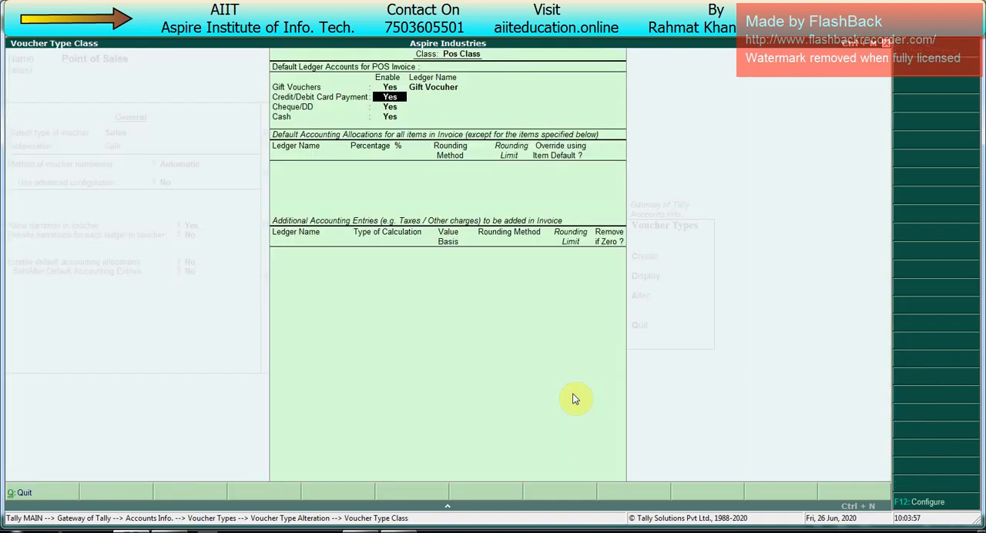
- Set Canara Bank as the class's default ledger for card and cheque/DD payments, and Cash for cash
{"action": "key", "text": "Return"}
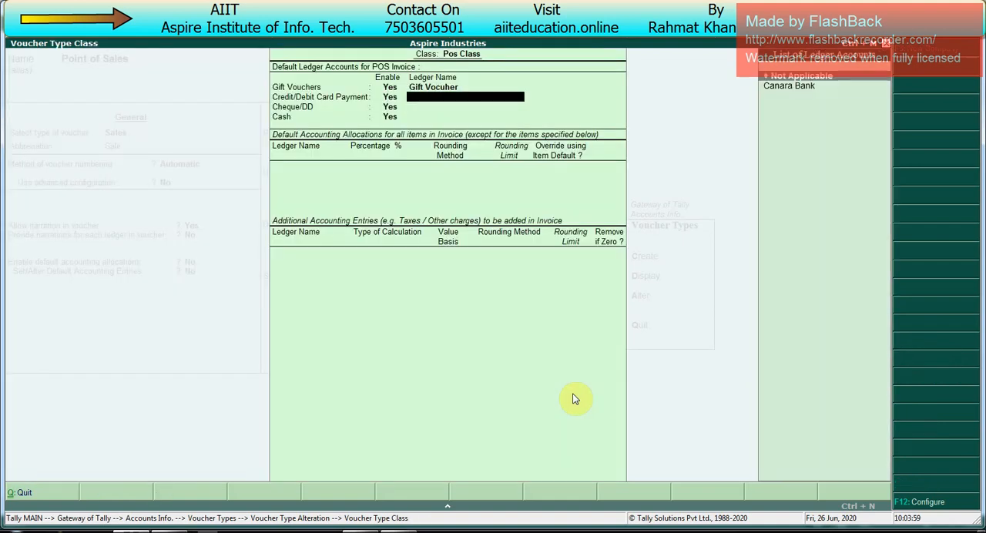
{"action": "key", "text": "Down"}
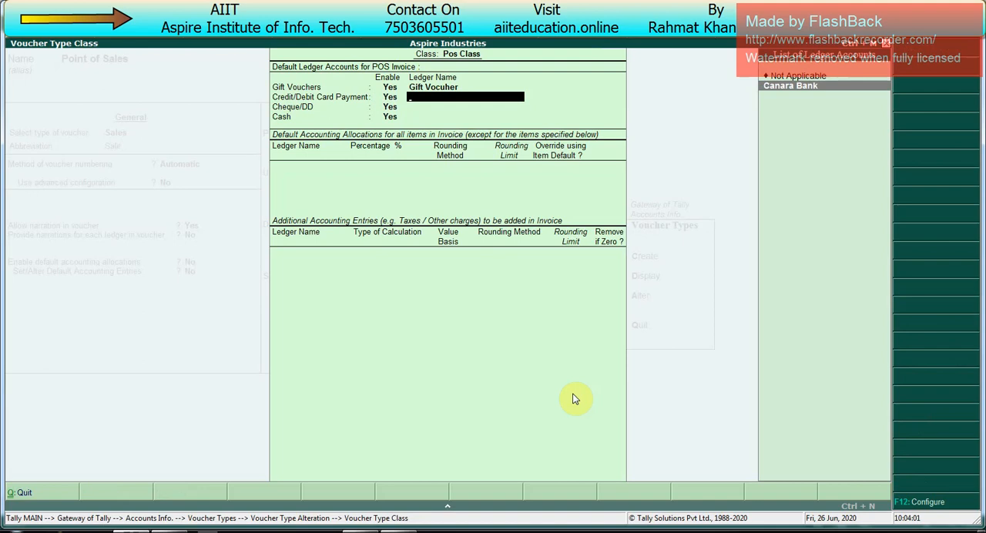
{"action": "key", "text": "Return"}
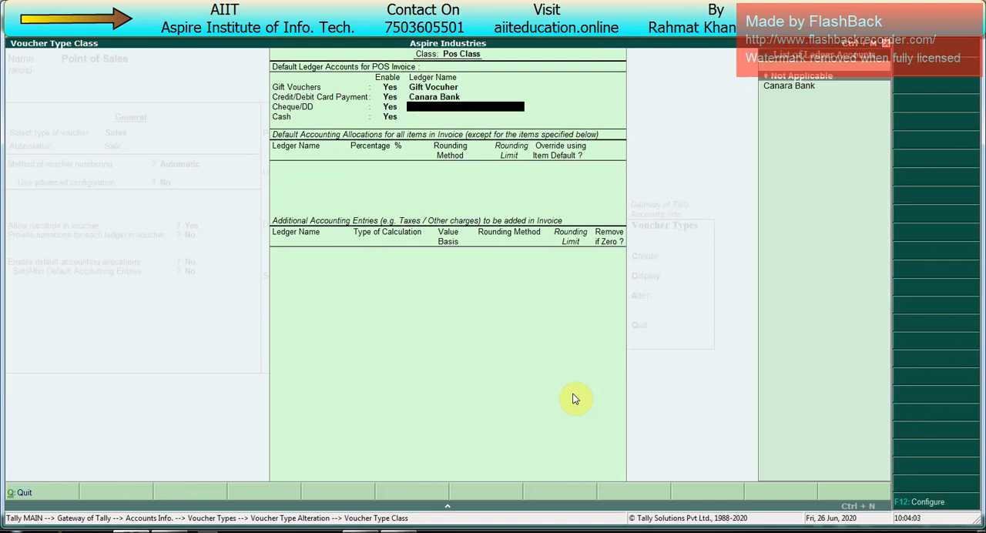
{"action": "key", "text": "Return"}
- Allocate 100% of invoice items to the Sales ledger by default and enable overriding with the item default
{"action": "key", "text": "Return"}
{"action": "key", "text": "Return"}
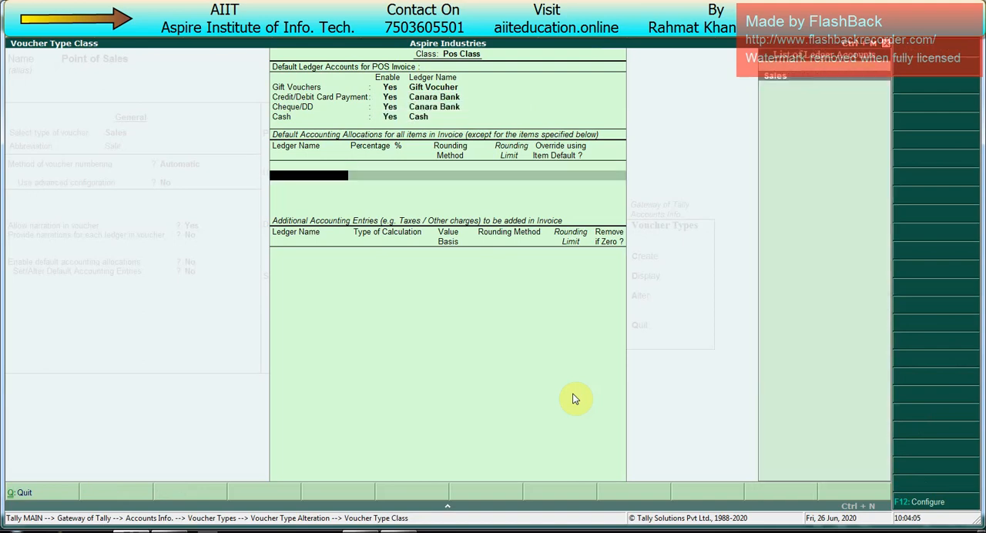
{"action": "key", "text": "Return"}
{"action": "key", "text": "Return"}
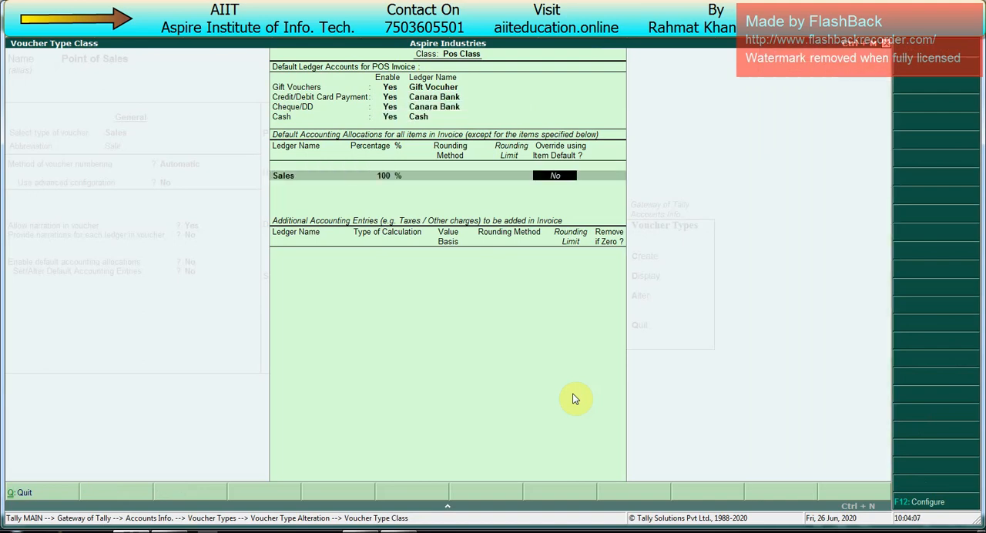
{"action": "key", "text": "y"}
{"action": "key", "text": "Return"}
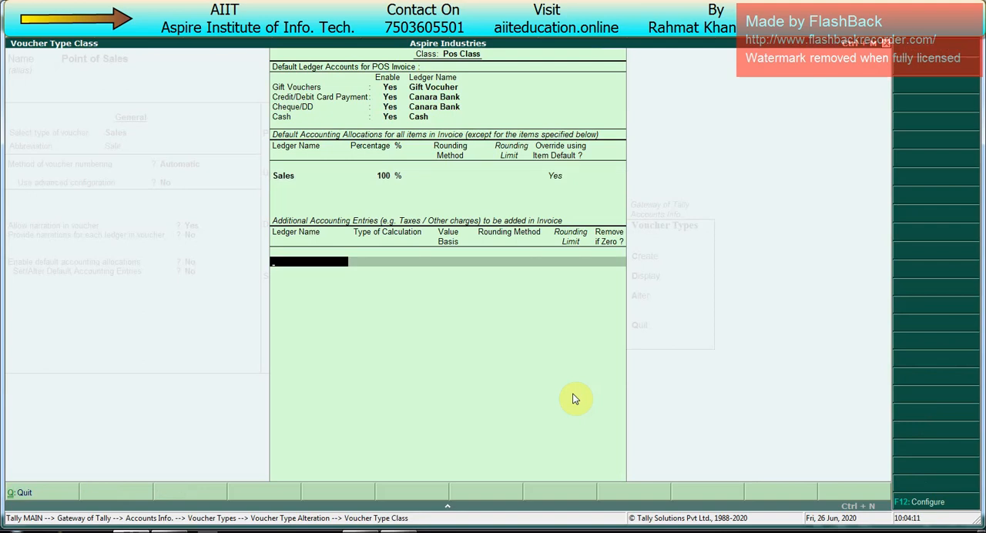
- Create a Discount ledger under Indirect Expenses as an additional accounting entry of the class
{"action": "key", "text": "space"}
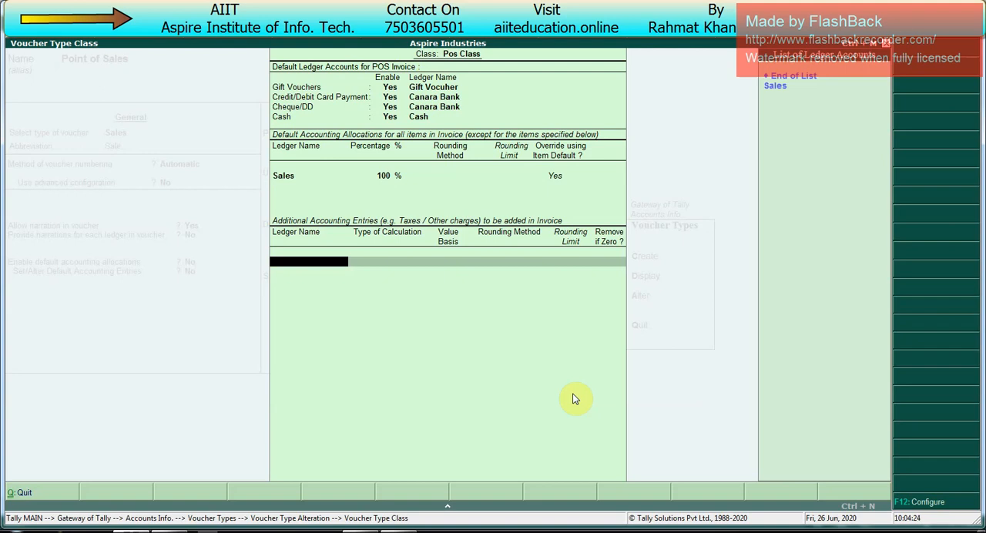
{"action": "key", "text": "alt+c"}
{"action": "type", "text": "Discount"}
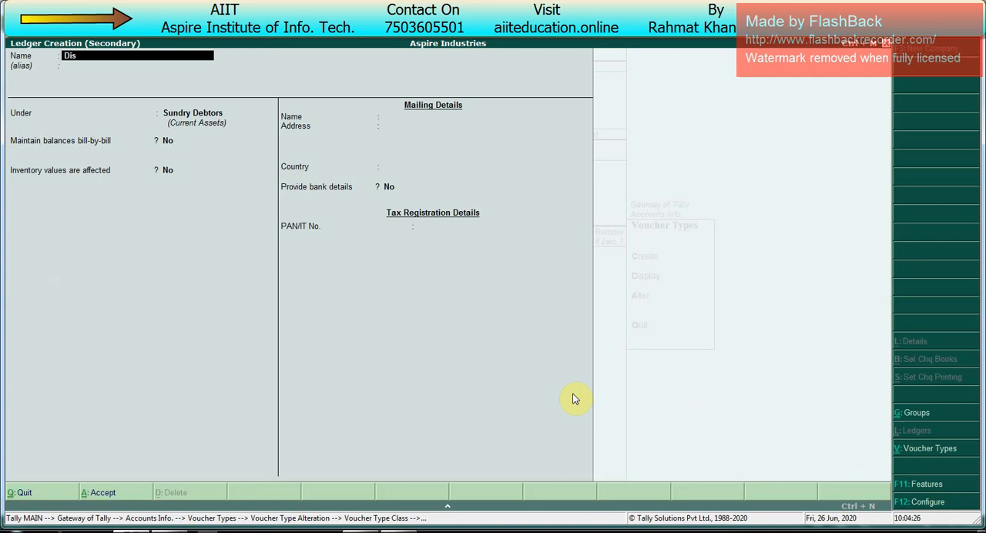
{"action": "key", "text": "Return"}
{"action": "key", "text": "Return"}
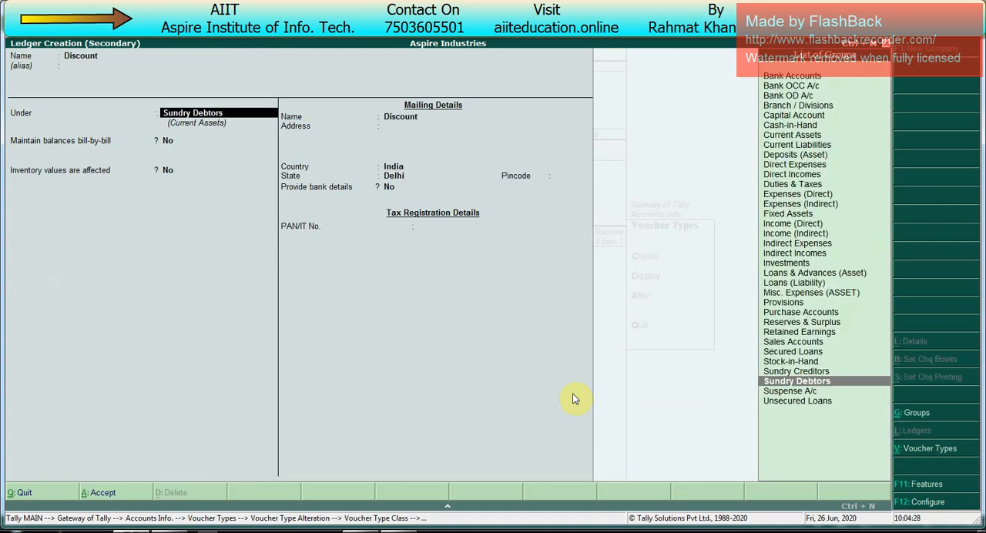
{"action": "type", "text": "Ind"}
{"action": "key", "text": "Up"}
{"action": "key", "text": "Return"}
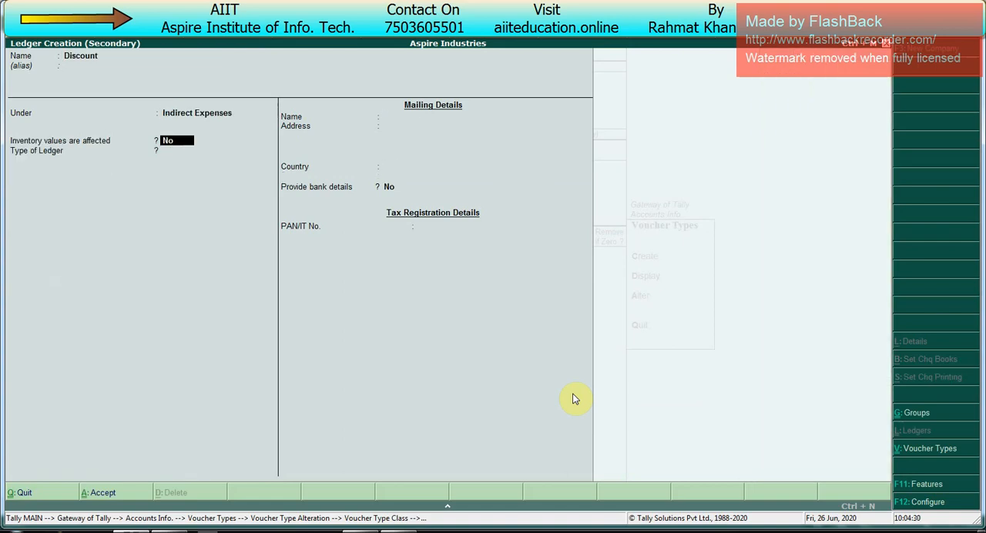
{"action": "key", "text": "ctrl+a"}
- Calculate the Discount entry on total sales at -2% with normal rounding, a limit of 1, and removal if zero
{"action": "key", "text": "Down"}
{"action": "key", "text": "Down"}
{"action": "key", "text": "Down"}
{"action": "key", "text": "Down"}
{"action": "key", "text": "Down"}
{"action": "key", "text": "Down"}
{"action": "key", "text": "Down"}
{"action": "key", "text": "Down"}
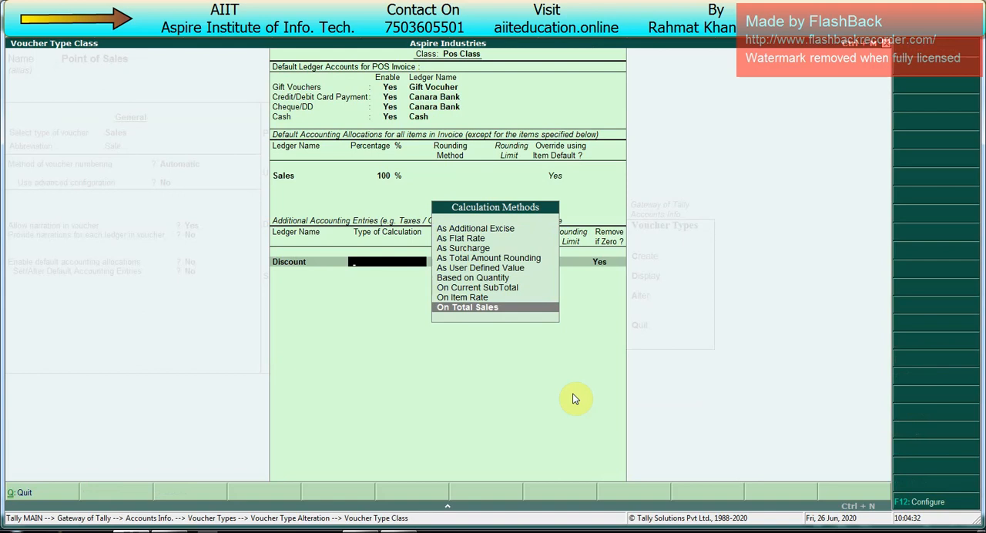
{"action": "key", "text": "Return"}
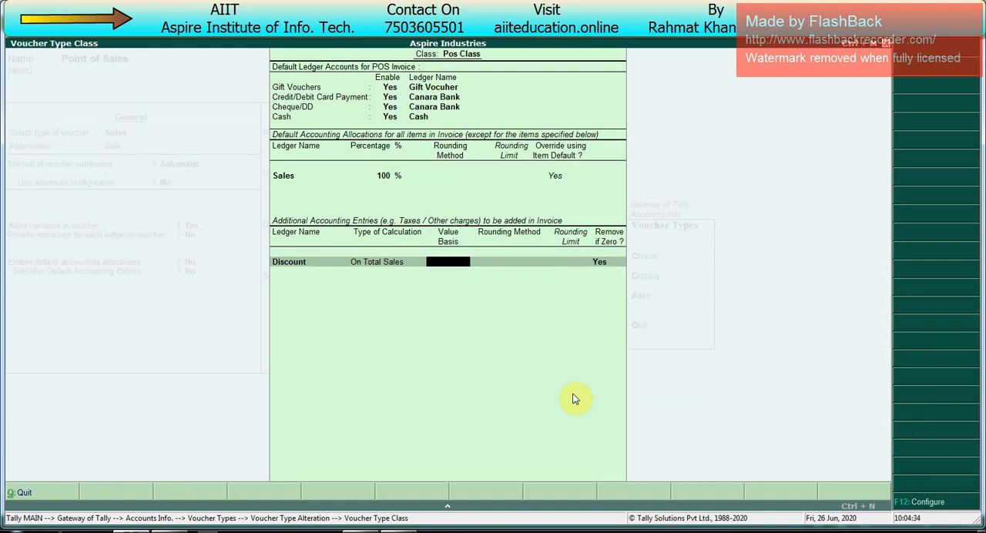
{"action": "type", "text": "-2%"}
{"action": "key", "text": "Return"}
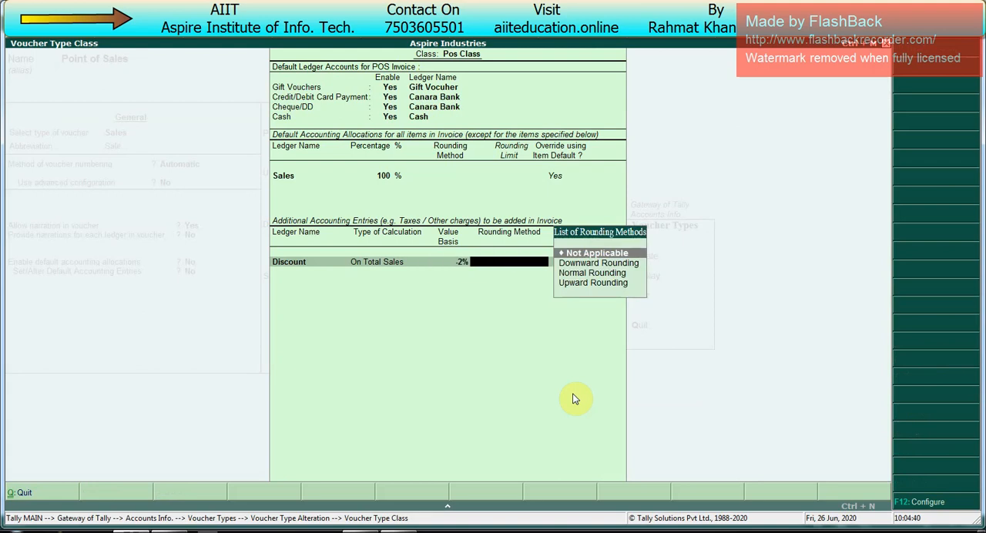
{"action": "key", "text": "Down"}
{"action": "key", "text": "Down"}
{"action": "key", "text": "Return"}
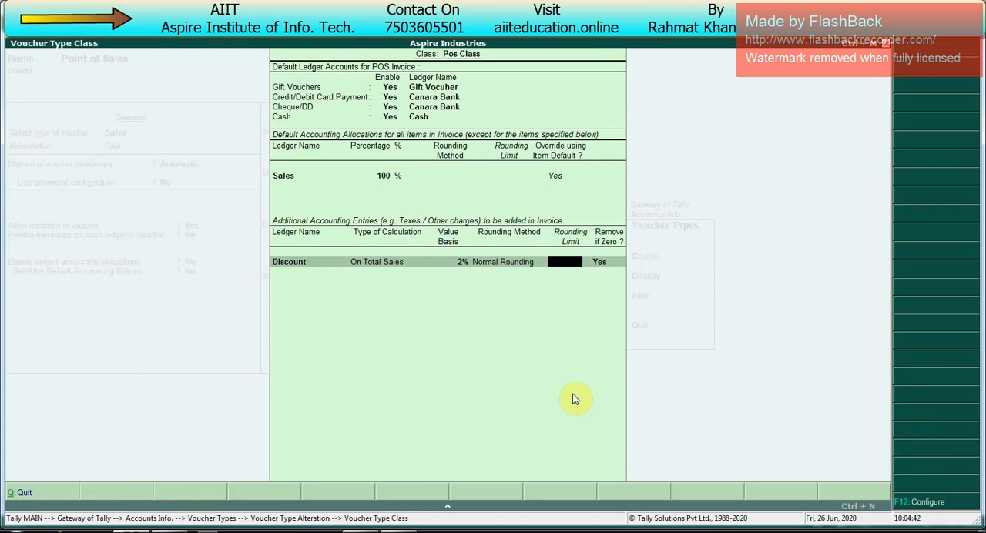
{"action": "key", "text": "Return"}
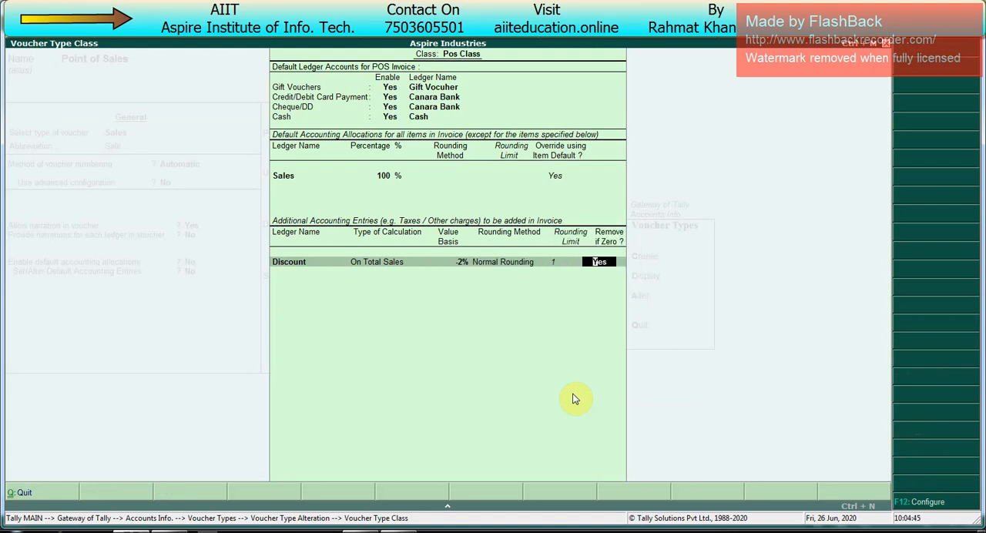
{"action": "key", "text": "Return"}
- Save the class and the altered Point of Sales voucher type, and return to the Gateway of Tally
{"action": "key", "text": "Return"}
{"action": "key", "text": "Return"}
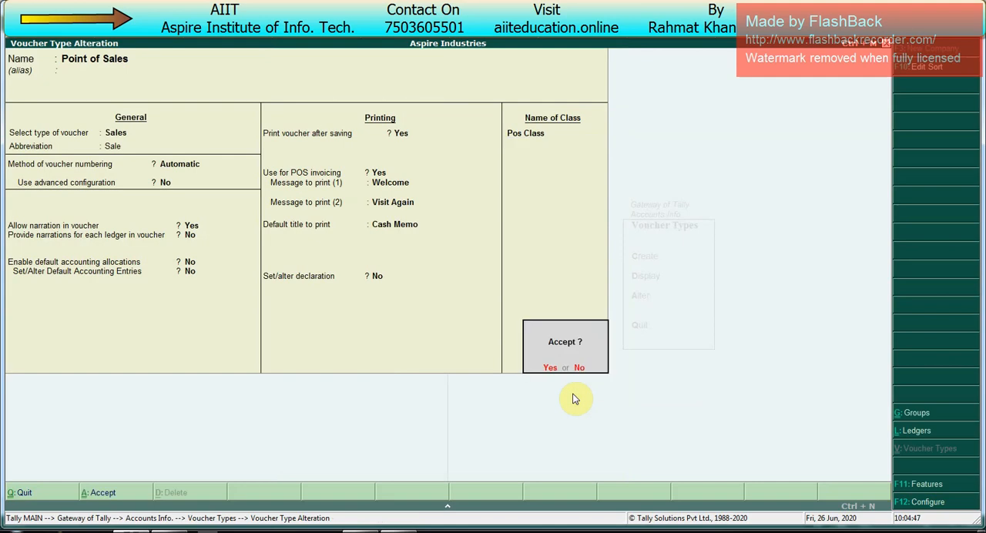
- Open accounting voucher entry and advance the voucher date to the next day, Thursday
{"action": "key", "text": "Return"}
{"action": "key", "text": "Escape"}
{"action": "key", "text": "Escape"}
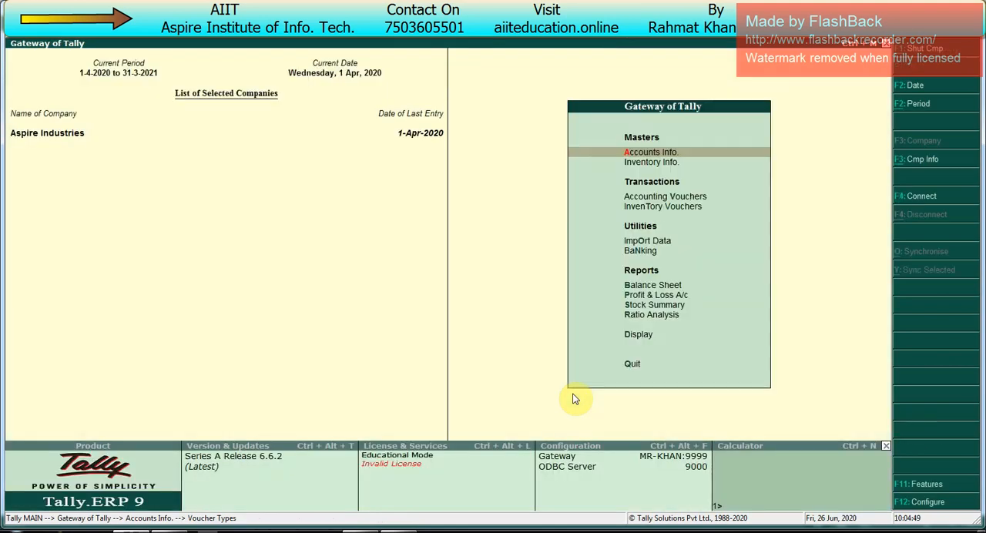
{"action": "key", "text": "v"}
{"action": "key", "text": "F2"}
{"action": "key", "text": "Return"}
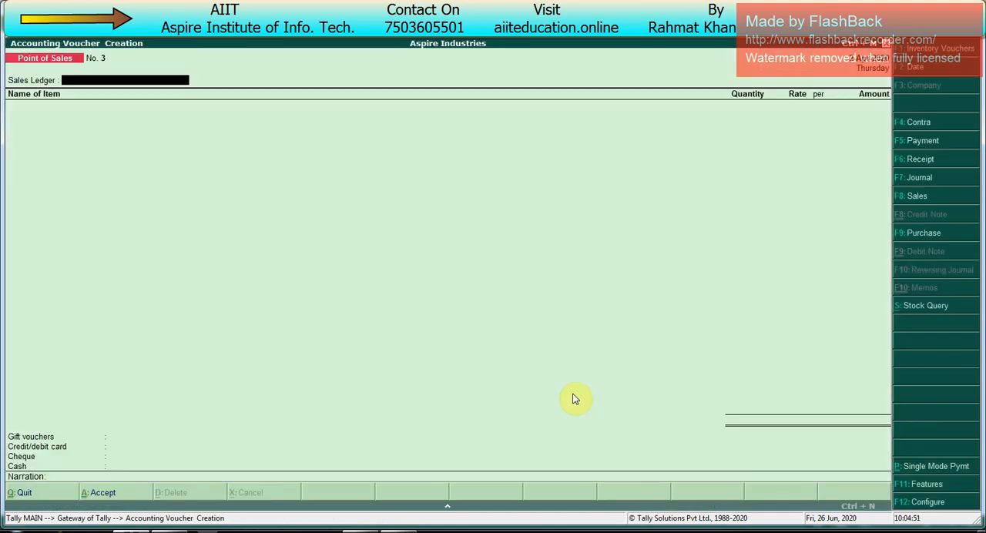
- Switch the new voucher to the Point of Sales type with the Pos Class voucher class
{"action": "key", "text": "F8"}
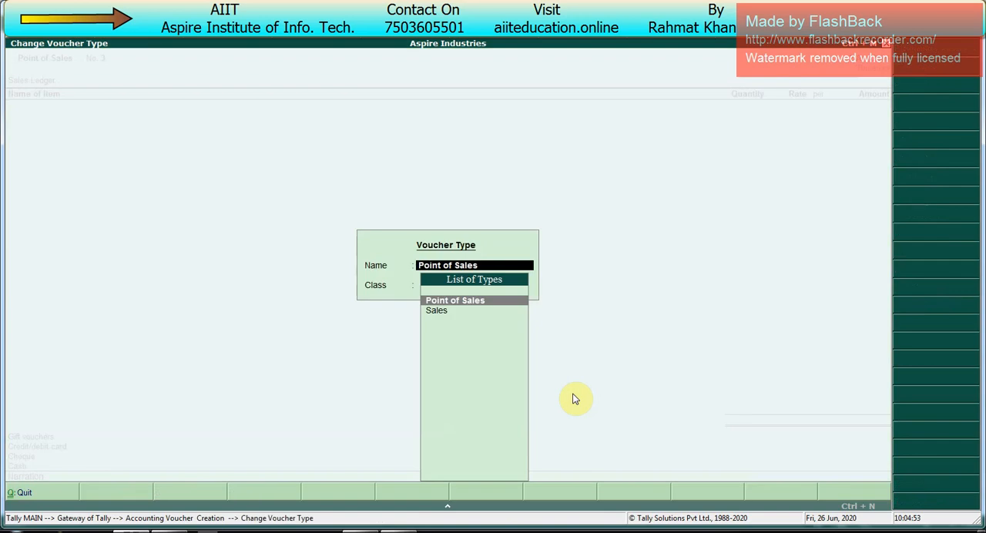
{"action": "key", "text": "Down"}
{"action": "key", "text": "Up"}
{"action": "key", "text": "Return"}
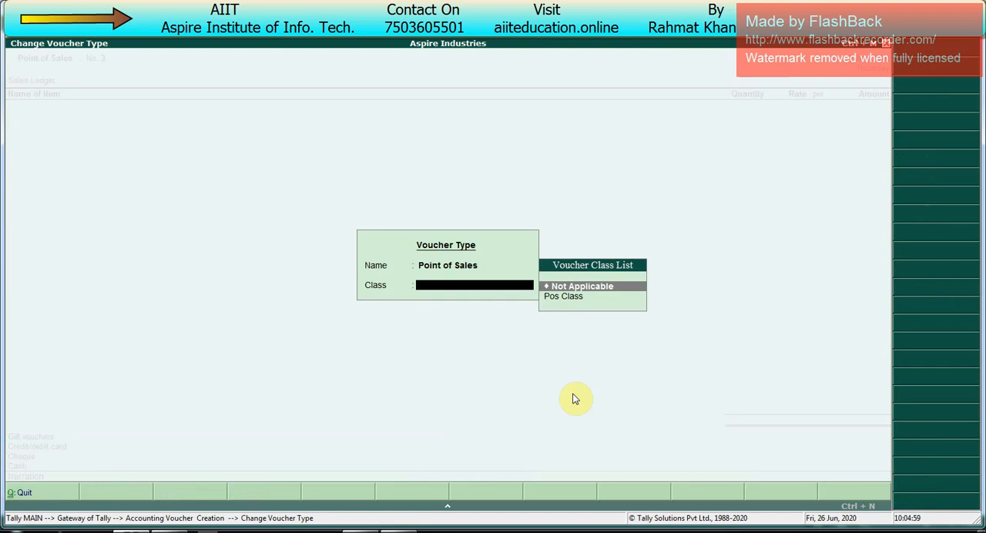
{"action": "key", "text": "Down"}
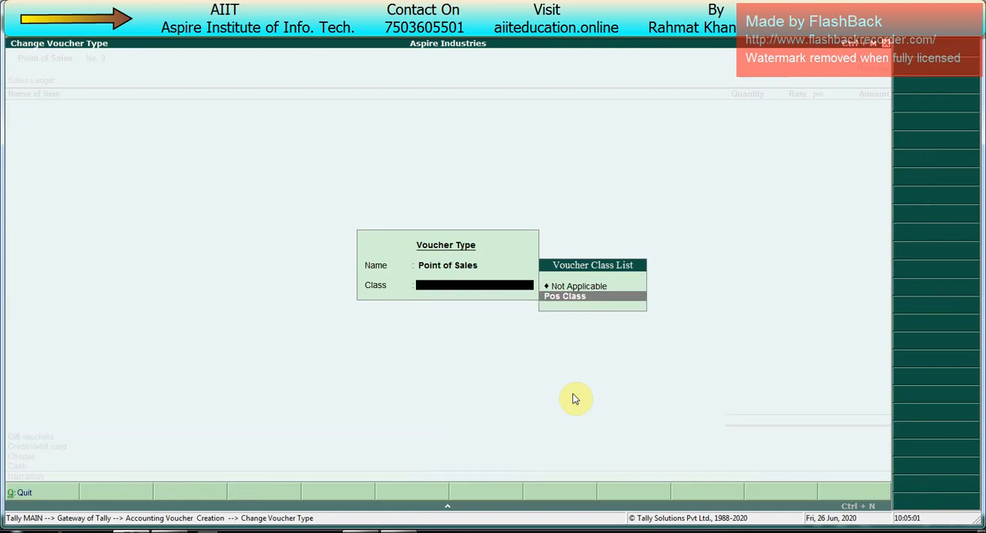
{"action": "key", "text": "Return"}
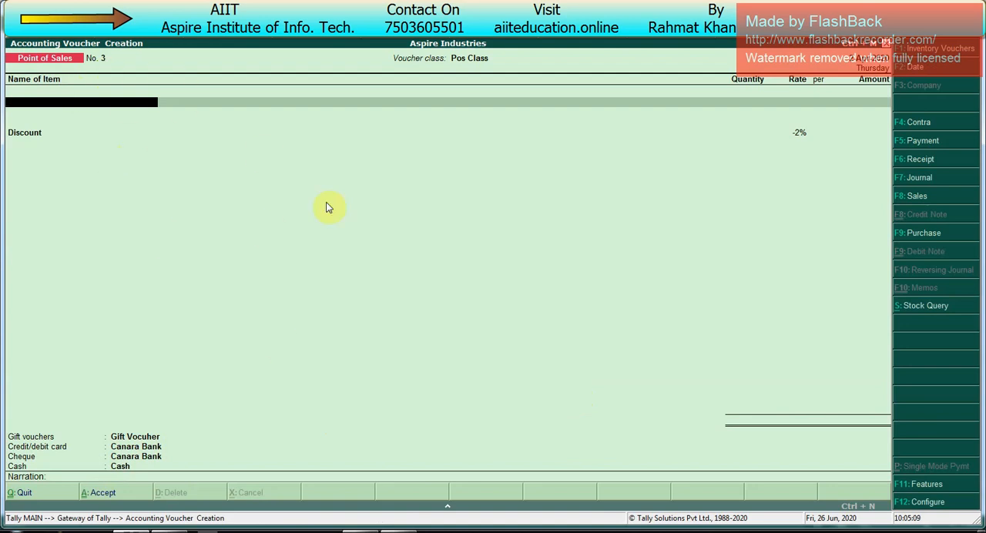
- Add 101 pcs of Dell Mouse to the invoice at its default rate and keep the class discount
{"action": "key", "text": "space"}
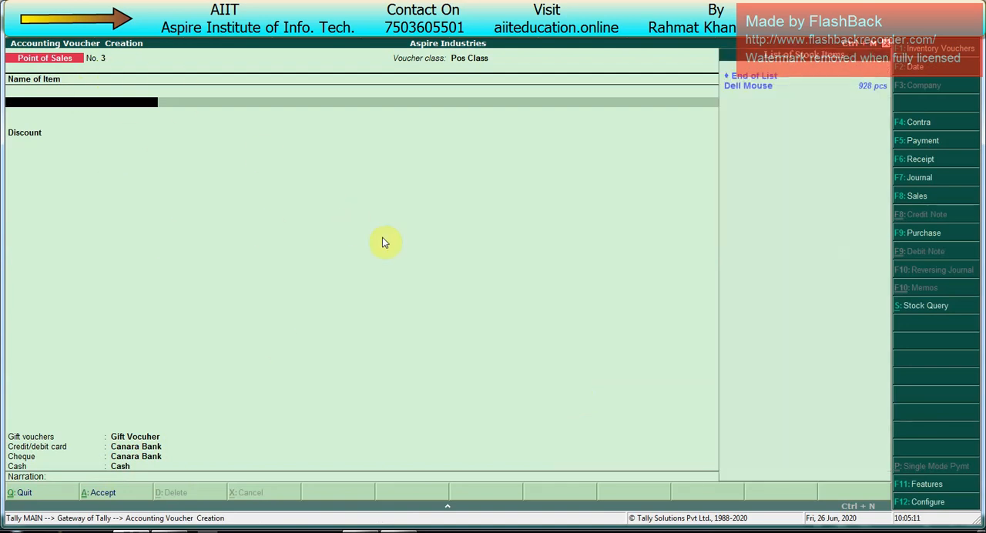
{"action": "key", "text": "Down"}
{"action": "key", "text": "Return"}
{"action": "key", "text": "BackSpace"}
{"action": "type", "text": "101"}
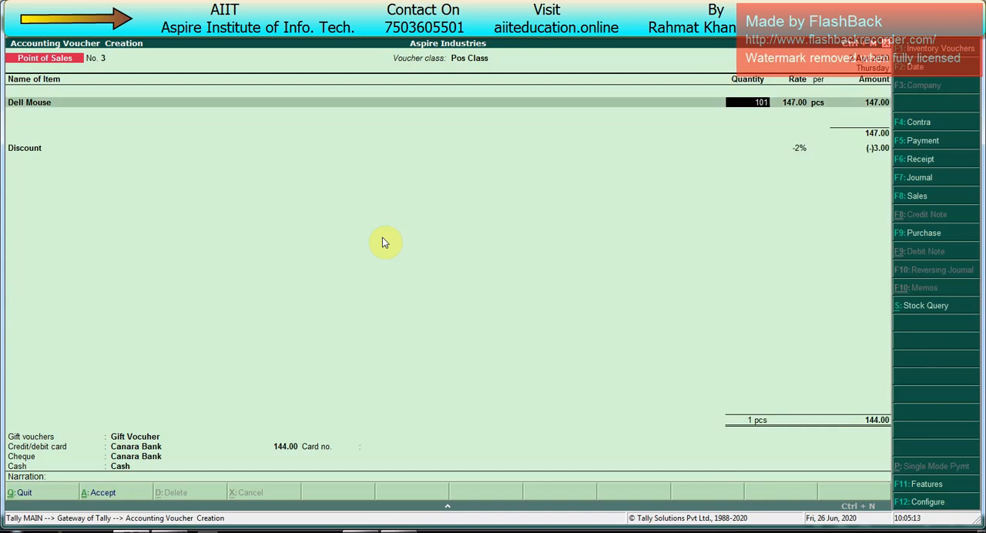
{"action": "key", "text": "Return"}
{"action": "key", "text": "Return"}
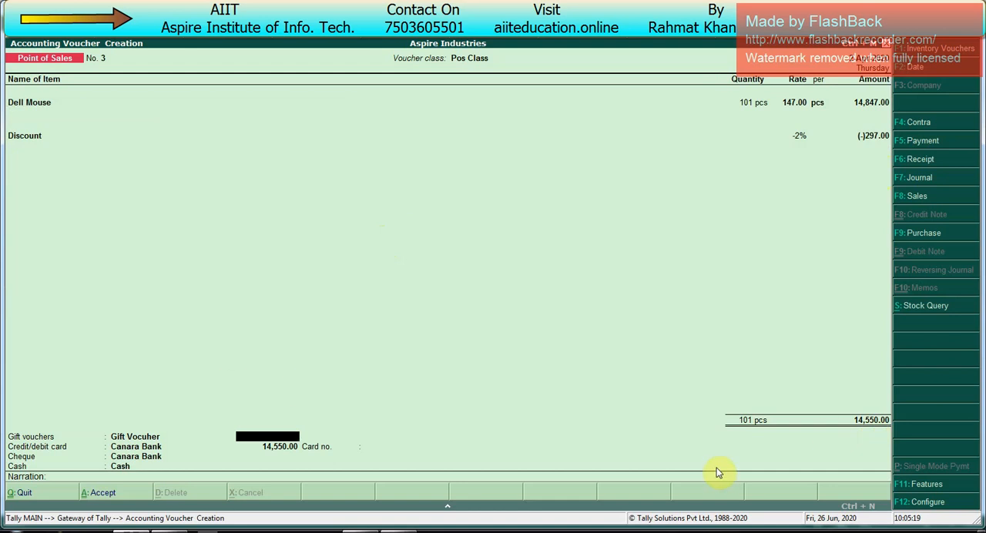
- Allocate 1,000 to the gift voucher and 5,000 to the credit/debit card, and enter the card number
{"action": "type", "text": "1,000"}
{"action": "key", "text": "Return"}
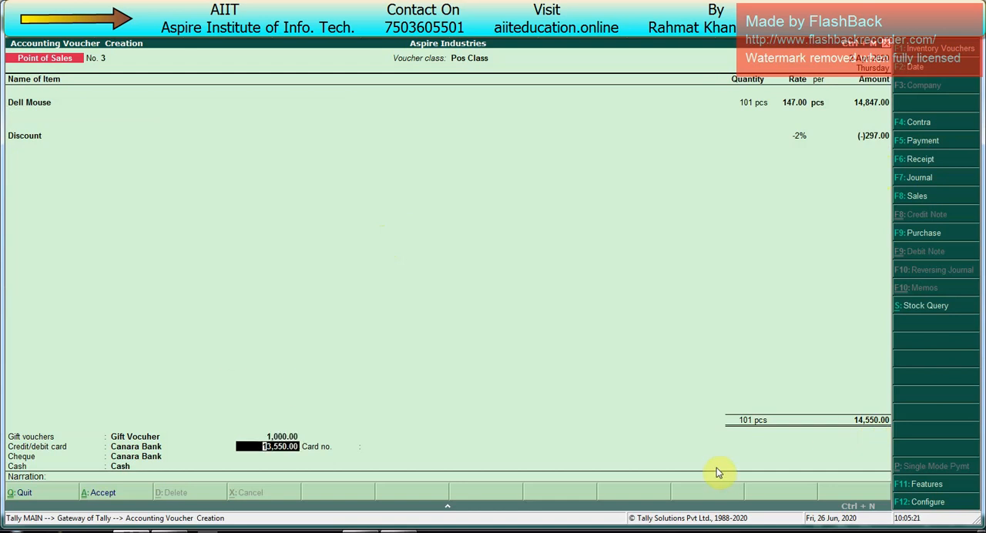
{"action": "type", "text": "5,000"}
{"action": "key", "text": "Return"}
{"action": "type", "text": "54454545454"}
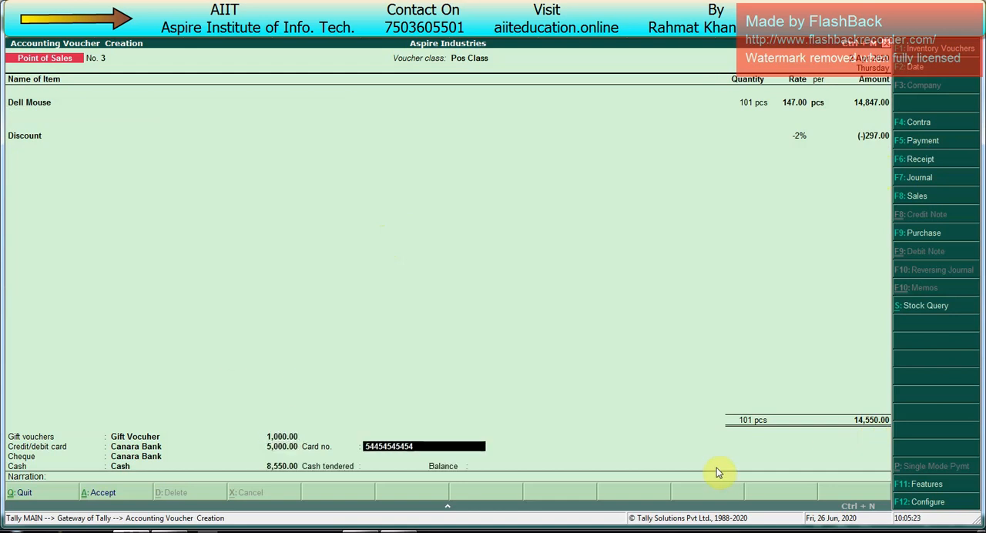
{"action": "key", "text": "Return"}
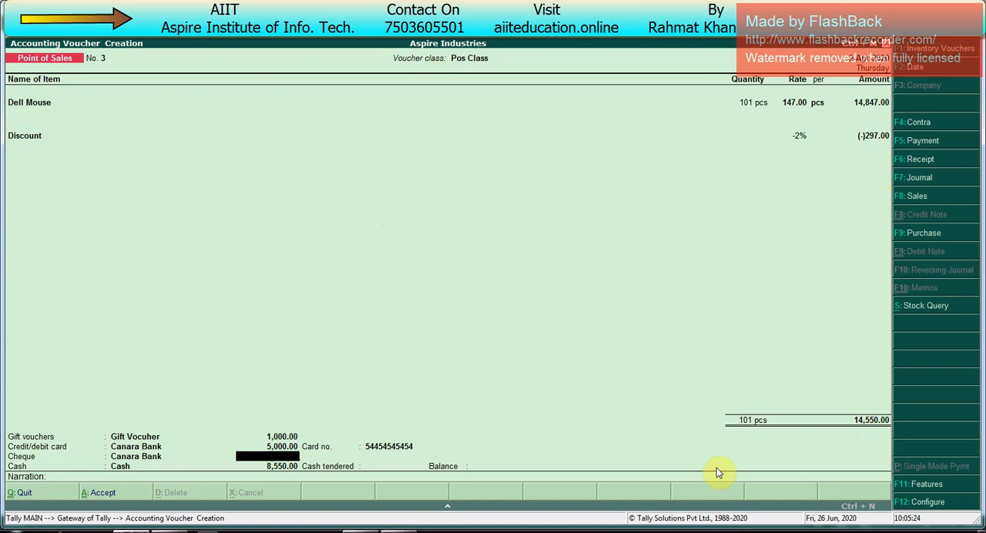
- Allocate 4,000 to cheque payment with PNB Bank as the bank name, and enter the cheque number
{"action": "type", "text": "40000"}
{"action": "key", "text": "BackSpace"}
{"action": "key", "text": "Return"}
{"action": "type", "text": "PNB Bank"}
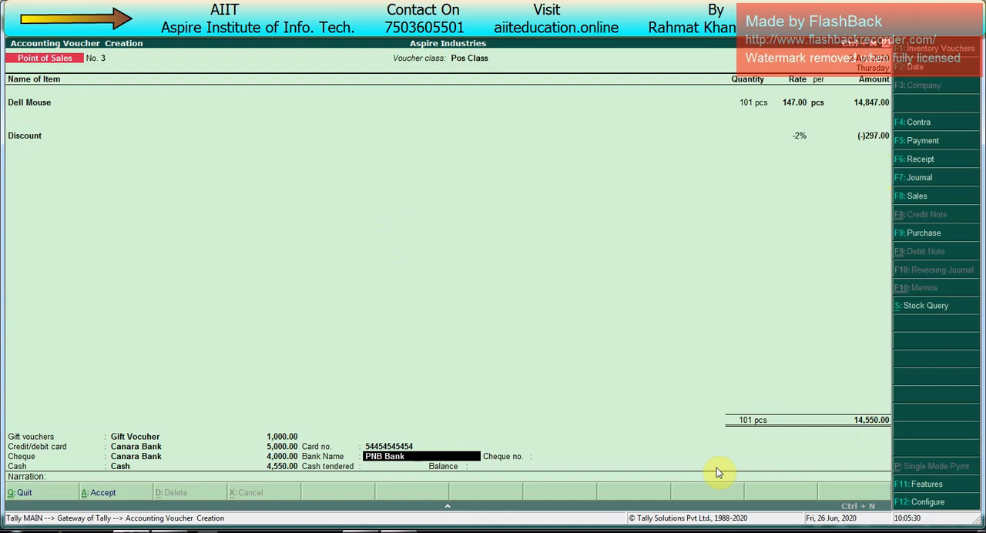
{"action": "key", "text": "Return"}
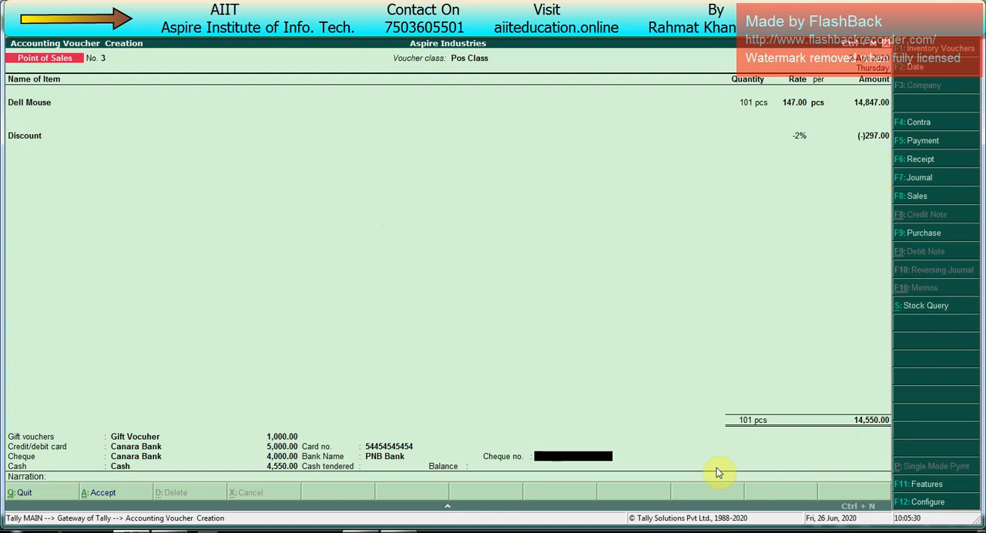
{"action": "type", "text": "454546"}
{"action": "key", "text": "Return"}
- Enter 5,000 as cash tendered and accept the Point of Sales invoice
{"action": "key", "text": "Return"}
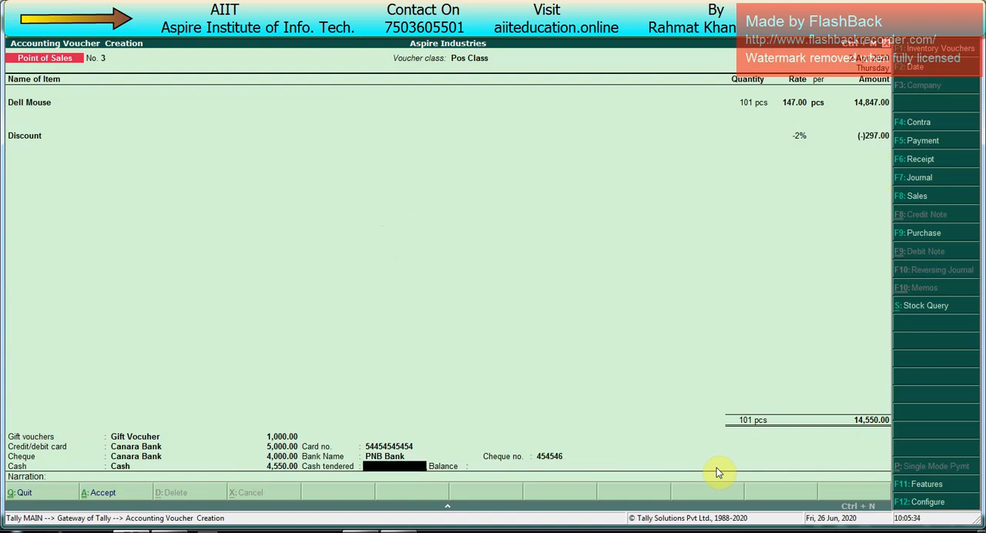
{"action": "type", "text": "5000"}
{"action": "key", "text": "Return"}
{"action": "key", "text": "Return"}
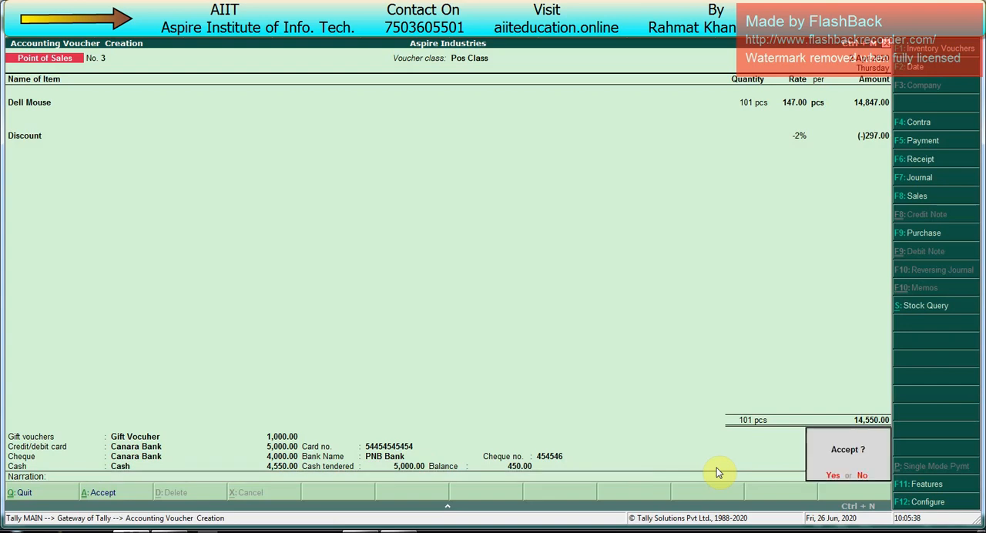
{"action": "key", "text": "Return"}
{"action": "key", "text": "Return"}
- Preview the invoice's printed cash memo enlarged, and return to the Gateway of Tally
{"action": "key", "text": "alt+z"}
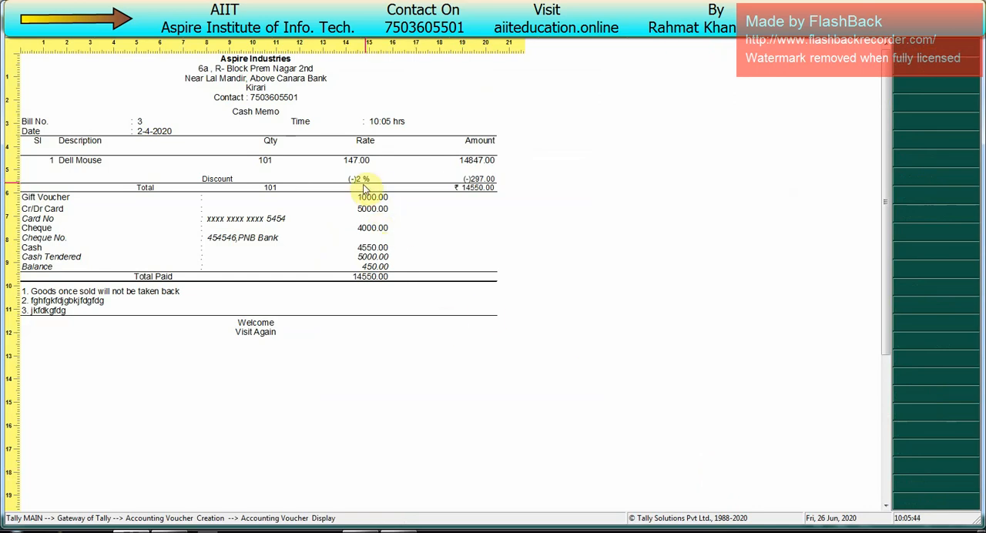
{"action": "key", "text": "Escape"}
{"action": "key", "text": "Escape"}
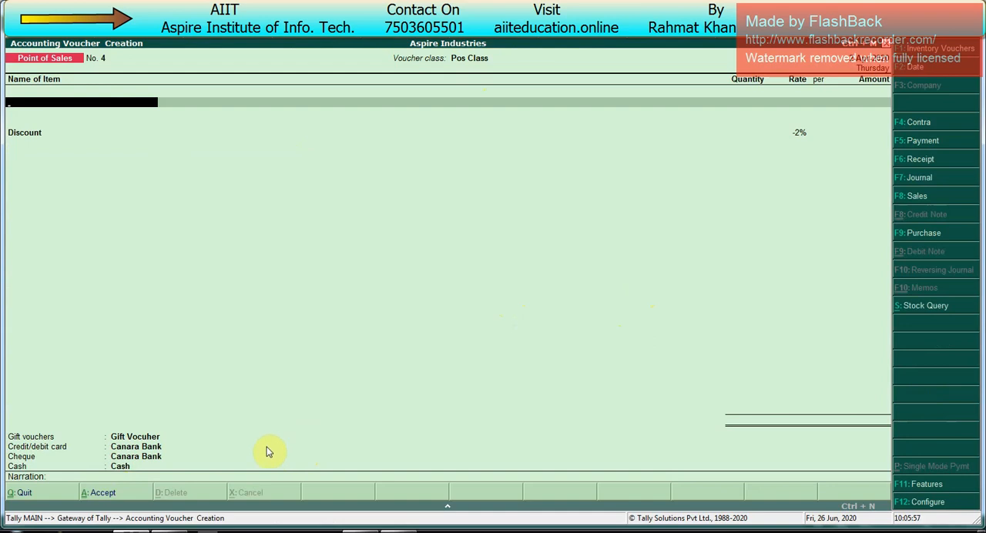
{"action": "key", "text": "Escape"}
{"action": "key", "text": "y"}
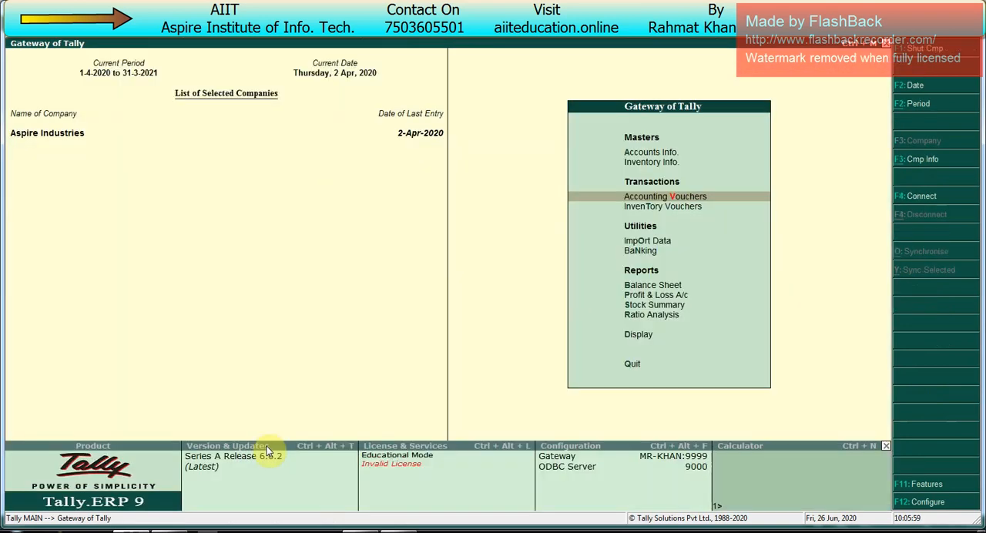
- Open the Balance Sheet report of Aspire Industries
{"action": "key", "text": "Up"}
{"action": "key", "text": "Up"}
{"action": "key", "text": "Up"}
{"action": "key", "text": "Up"}
{"action": "key", "text": "Up"}
{"action": "key", "text": "Up"}
{"action": "key", "text": "Up"}
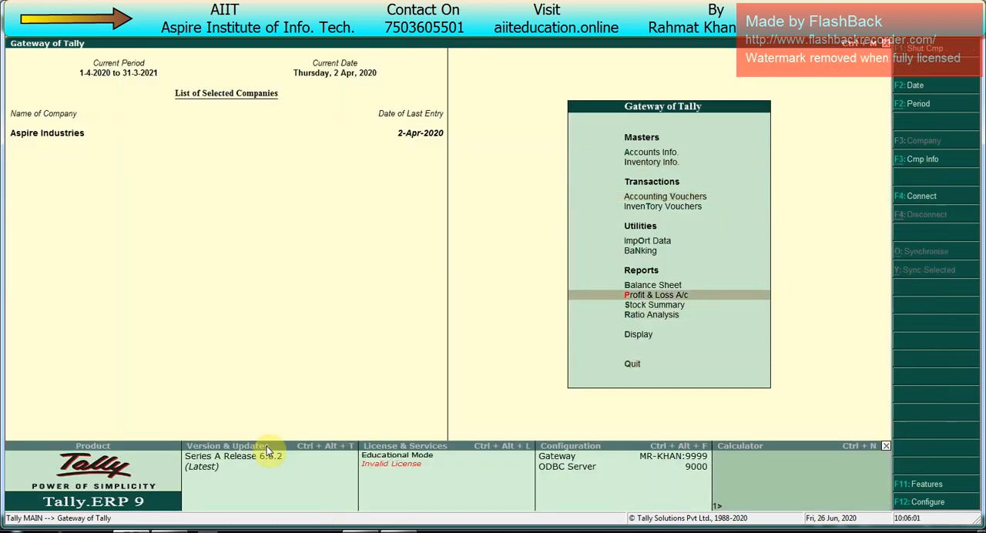
{"action": "key", "text": "Up"}
{"action": "key", "text": "Return"}
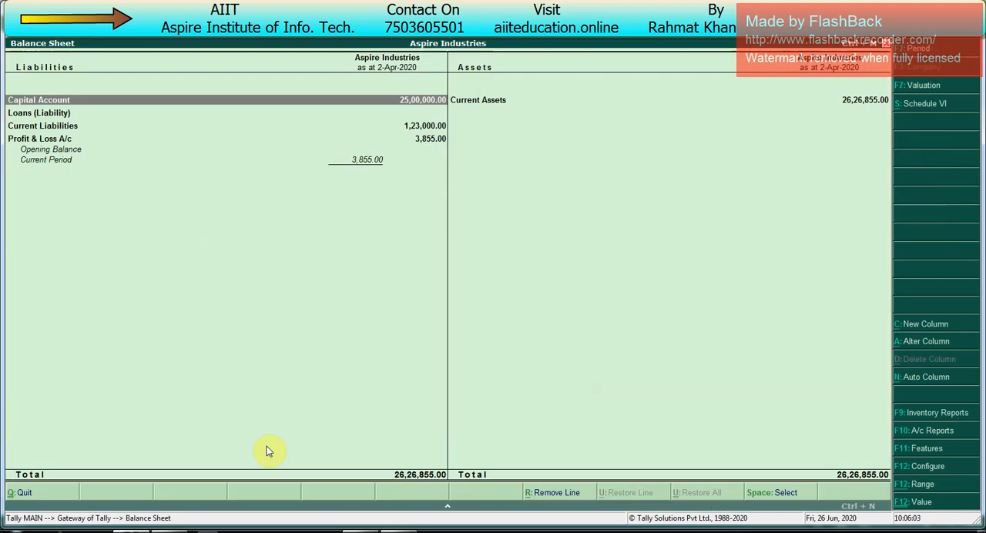
- Examine the Sundry Debtors balances under Current Assets in the detailed Balance Sheet, and return to the Gateway of Tally
{"action": "key", "text": "Right"}
{"action": "key", "text": "Down"}
{"action": "key", "text": "Down"}
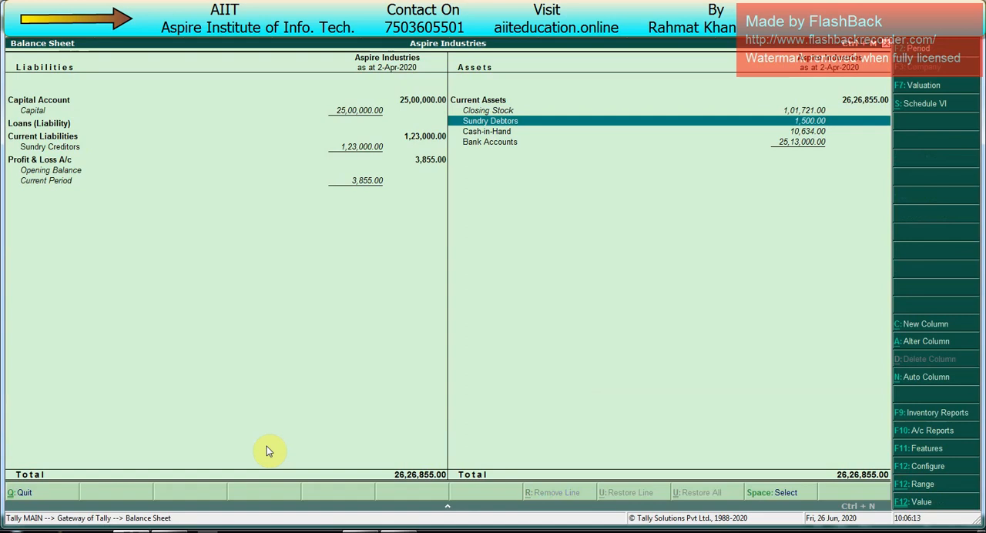
{"action": "key", "text": "Return"}
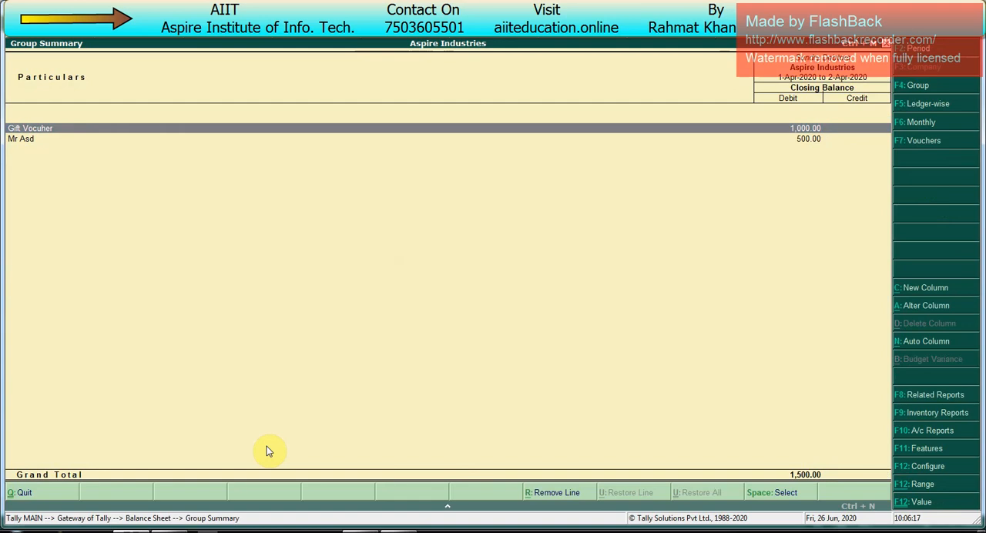
{"action": "key", "text": "Down"}
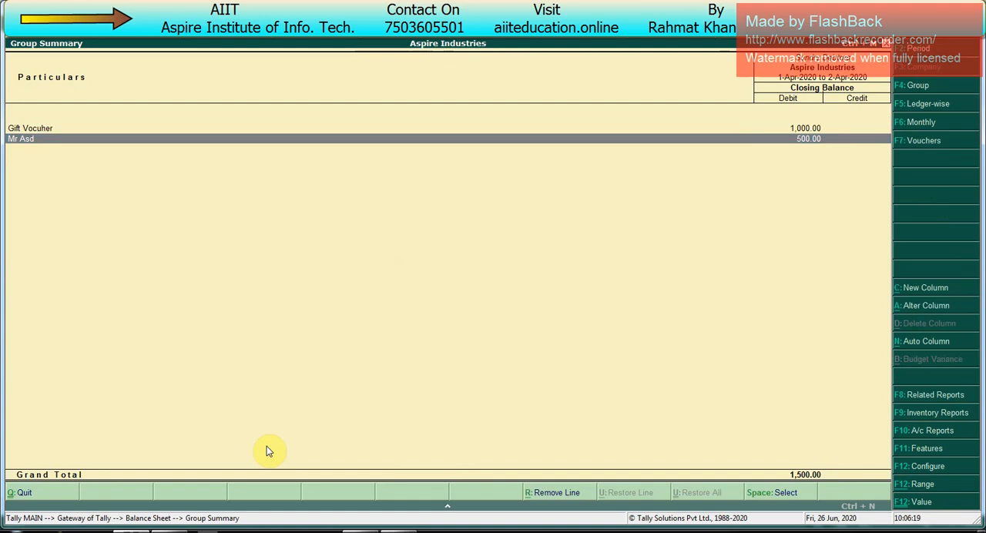
{"action": "key", "text": "Escape"}
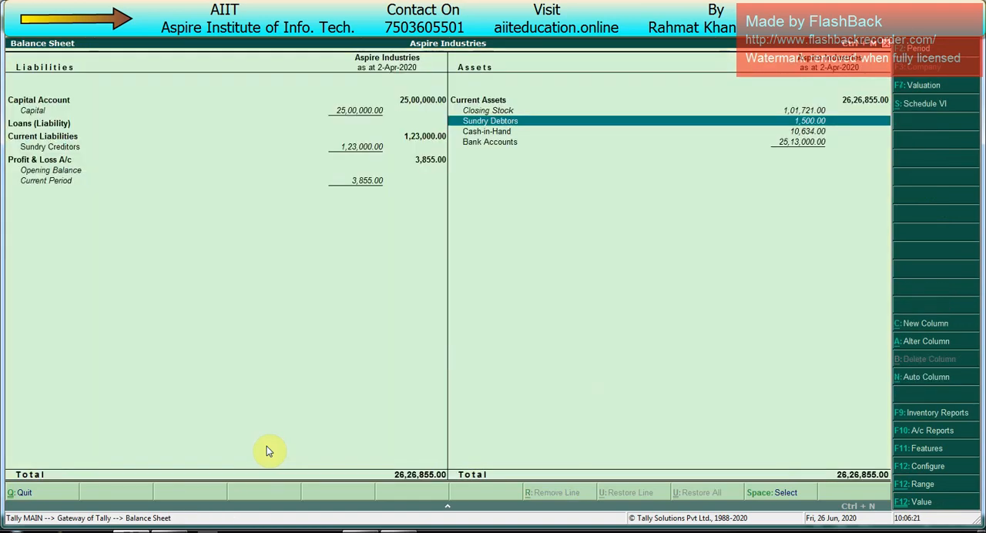
{"action": "key", "text": "Escape"}
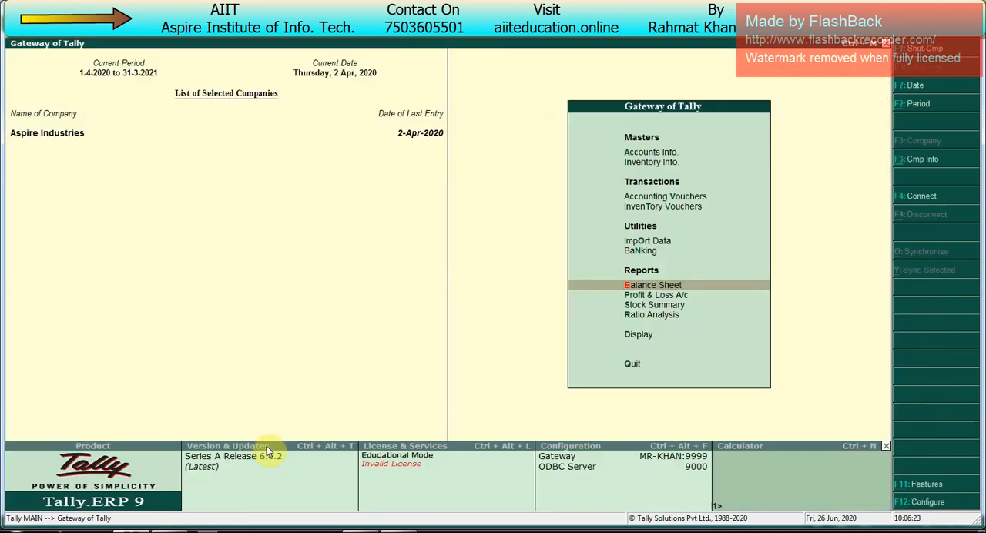
- Open the Profit & Loss A/c in detailed view and examine the purchase, discount and net profit lines
{"action": "key", "text": "Down"}
{"action": "key", "text": "Return"}
{"action": "key", "text": "alt+F1"}
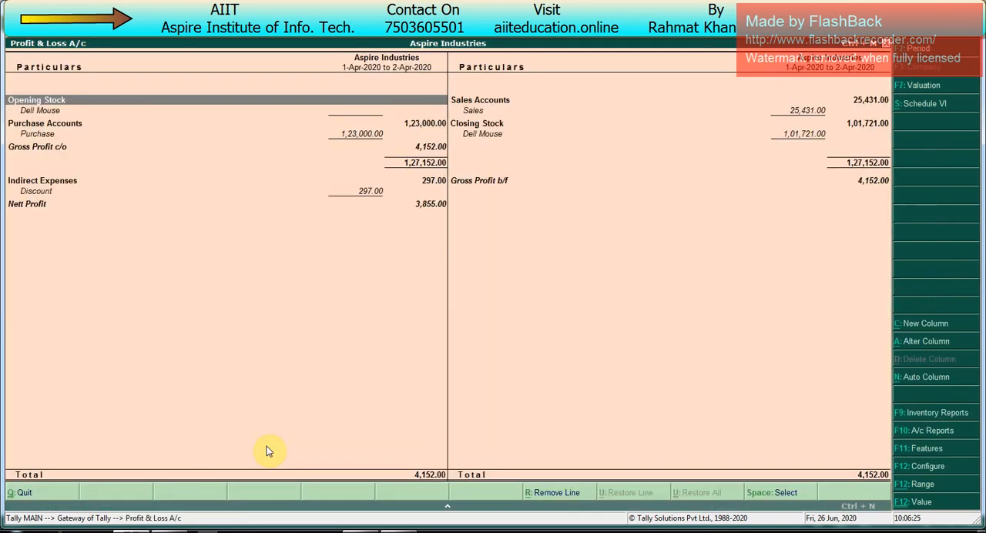
{"action": "key", "text": "Down"}
{"action": "key", "text": "Down"}
{"action": "key", "text": "Down"}
{"action": "key", "text": "Down"}
{"action": "key", "text": "Down"}
{"action": "key", "text": "Down"}
{"action": "key", "text": "Down"}
{"action": "key", "text": "Up"}
{"action": "key", "text": "Up"}
{"action": "key", "text": "Up"}
{"action": "key", "text": "Up"}
{"action": "key", "text": "Up"}
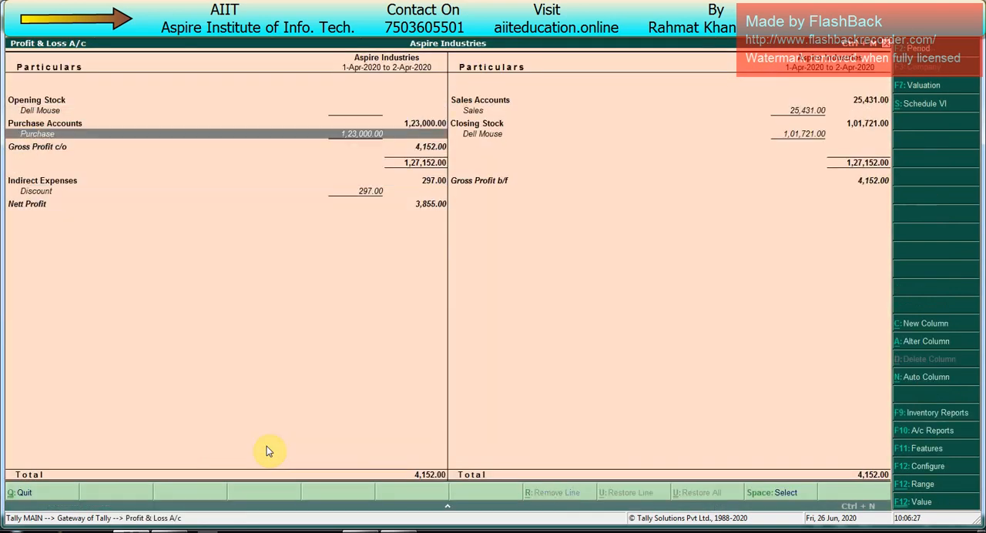
{"action": "key", "text": "Down"}
{"action": "key", "text": "Down"}
{"action": "key", "text": "Down"}
{"action": "key", "text": "Down"}
{"action": "key", "text": "Down"}
{"action": "key", "text": "Down"}
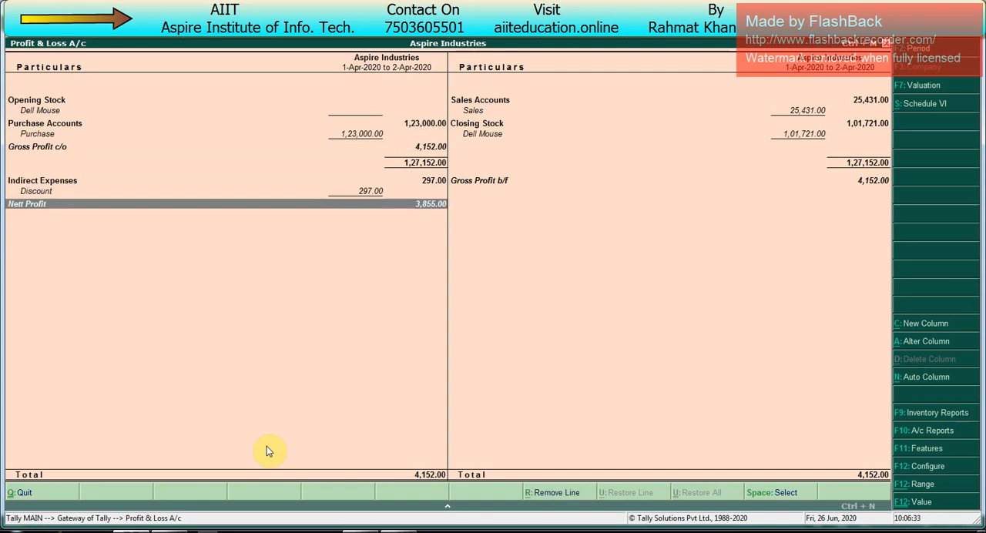
- Leave the Profit & Loss A/c and start a new Journal voucher
{"action": "key", "text": "Escape"}
{"action": "key", "text": "v"}
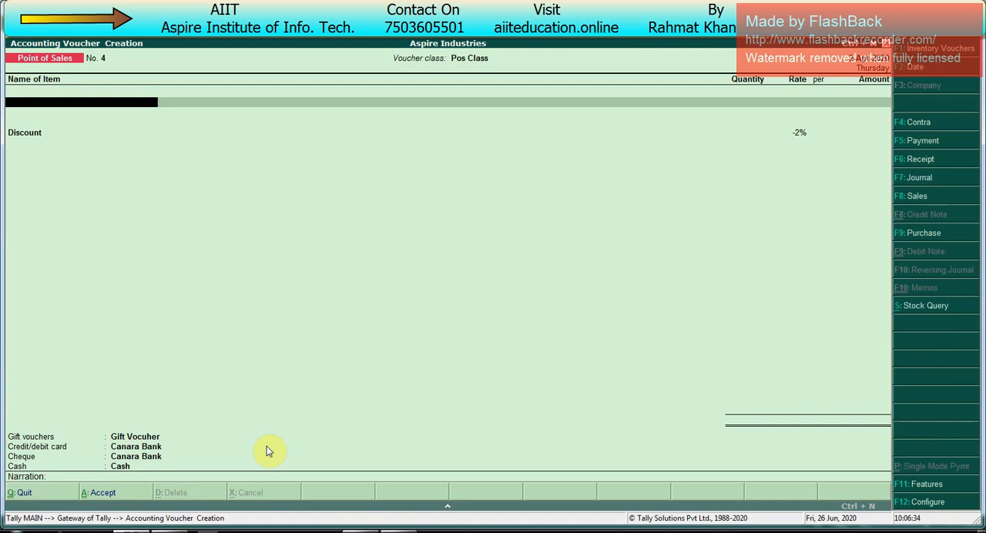
{"action": "key", "text": "F7"}
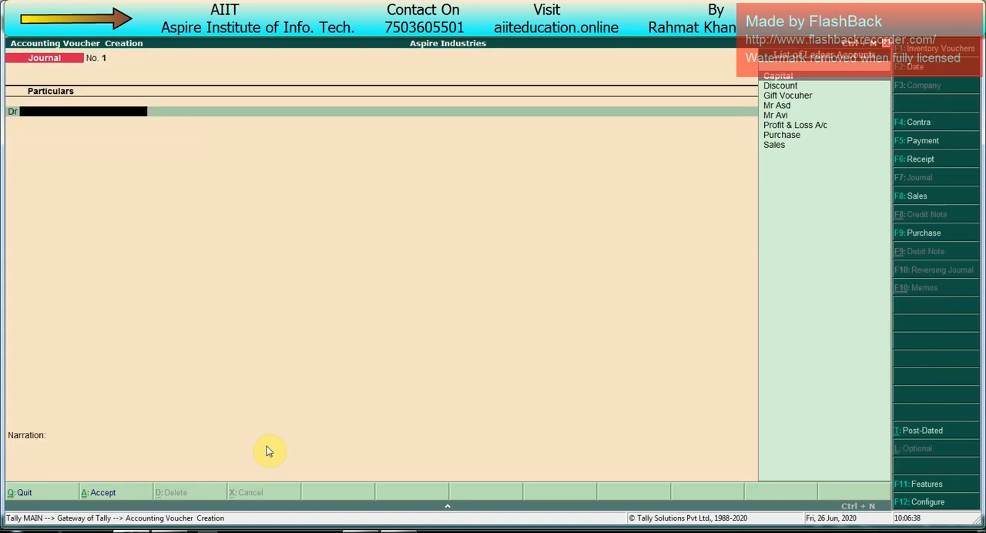
- Create a Gift Voucher Exp ledger under Indirect Expenses as the journal's debit account, without affecting inventory values
{"action": "key", "text": "alt+c"}
{"action": "type", "text": "Gift"}
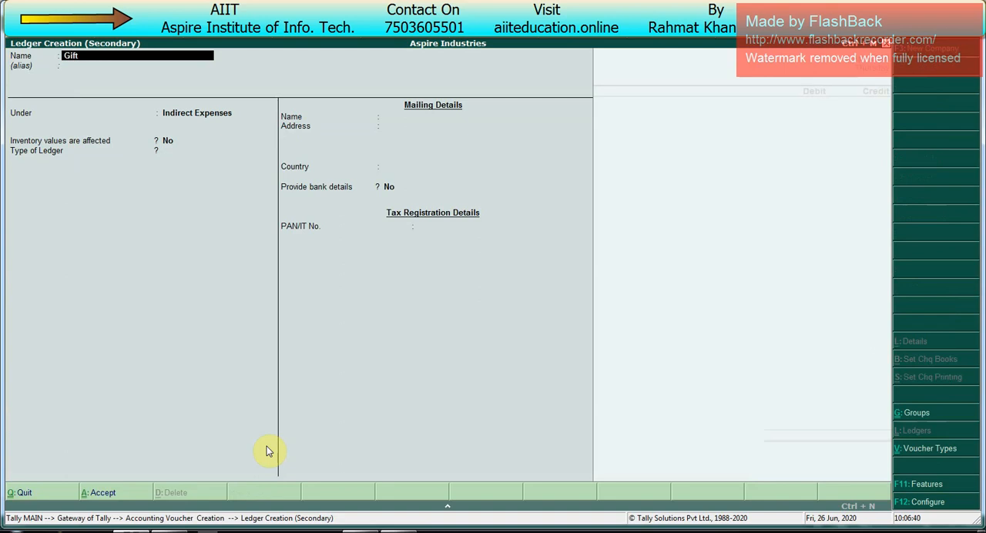
{"action": "type", "text": " Voucher Exp"}
{"action": "key", "text": "Return"}
{"action": "key", "text": "Return"}
{"action": "key", "text": "Return"}
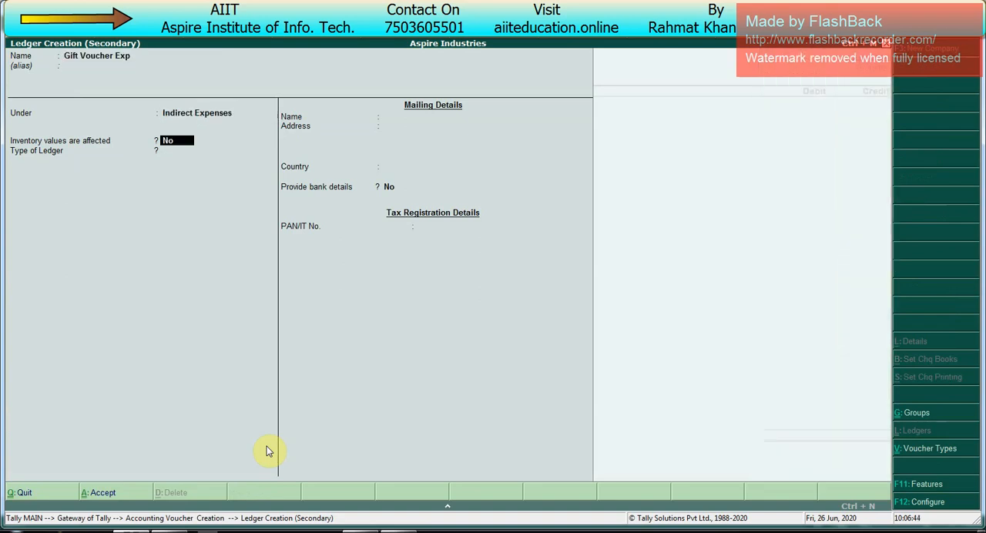
{"action": "key", "text": "Return"}
{"action": "key", "text": "ctrl+a"}
- Set the debit amount of Gift Voucher Exp to 1,500
{"action": "type", "text": "150"}
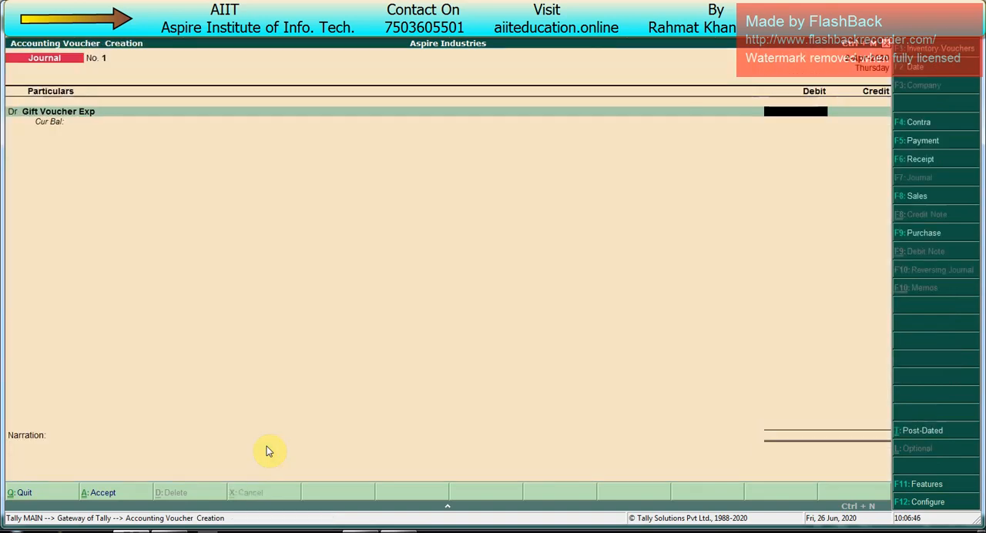
{"action": "type", "text": "00"}
{"action": "key", "text": "BackSpace"}
{"action": "key", "text": "Return"}
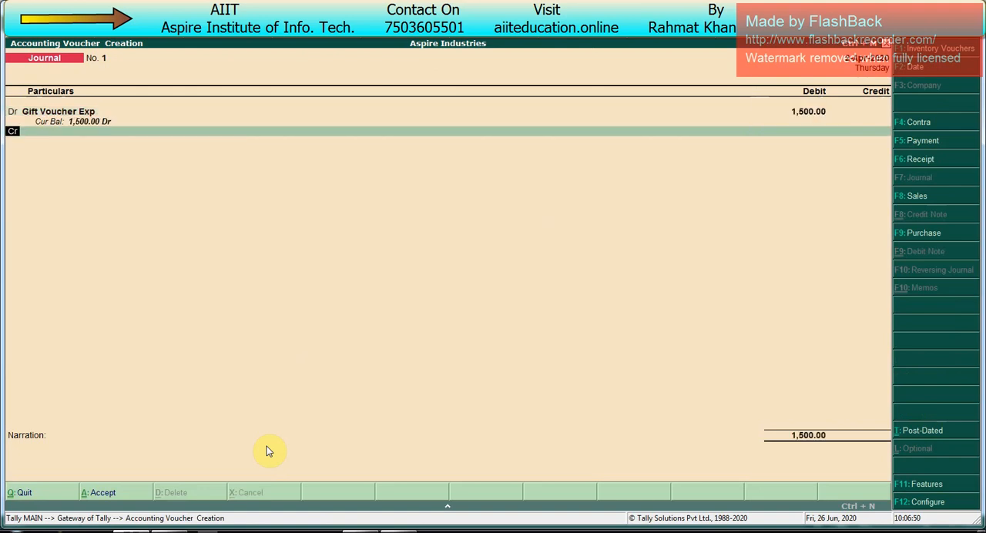
- Credit the Gift Vocuher ledger with 1,000 in the journal
{"action": "key", "text": "Return"}
{"action": "key", "text": "Down"}
{"action": "key", "text": "Down"}
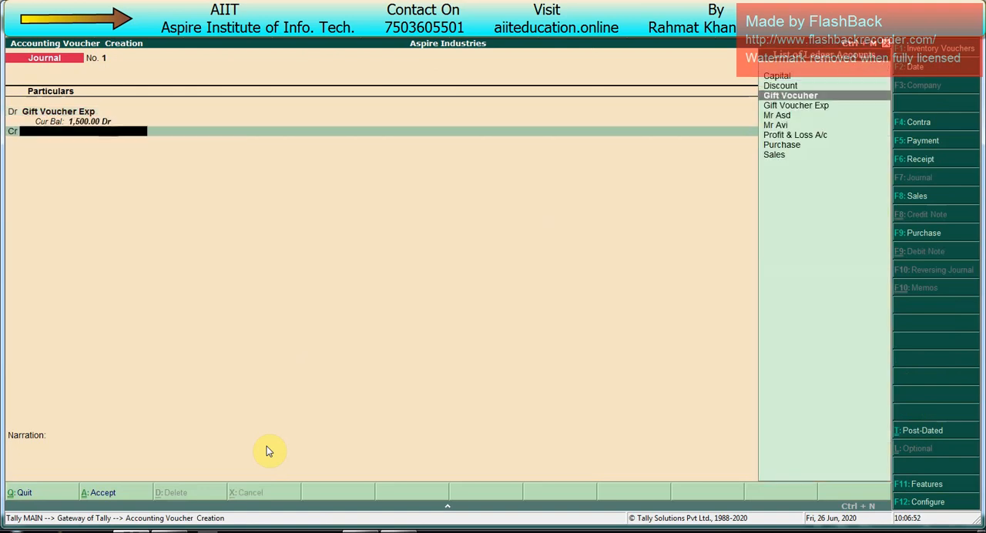
{"action": "key", "text": "Return"}
{"action": "type", "text": "10000"}
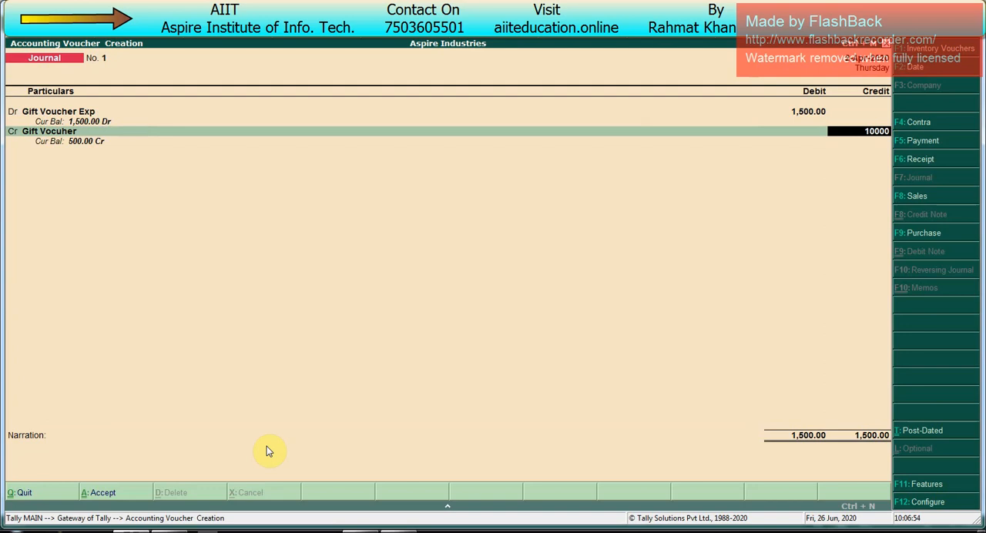
{"action": "key", "text": "Return"}
- Credit the first listed customer's ledger with the remaining 500 as the journal's second credit line
{"action": "key", "text": "Return"}
{"action": "key", "text": "Down"}
{"action": "key", "text": "Down"}
{"action": "key", "text": "Down"}
{"action": "key", "text": "Down"}
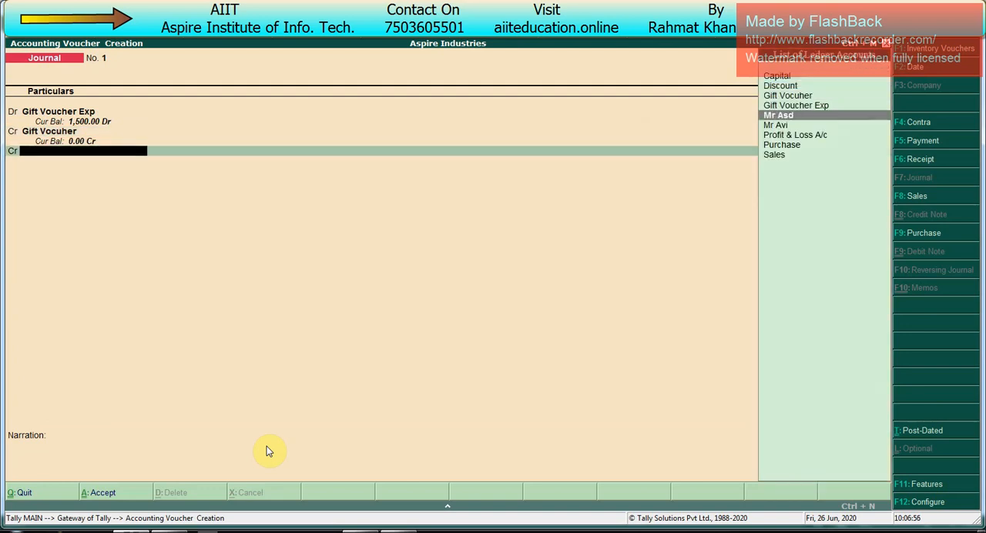
{"action": "key", "text": "Return"}
{"action": "key", "text": "Return"}
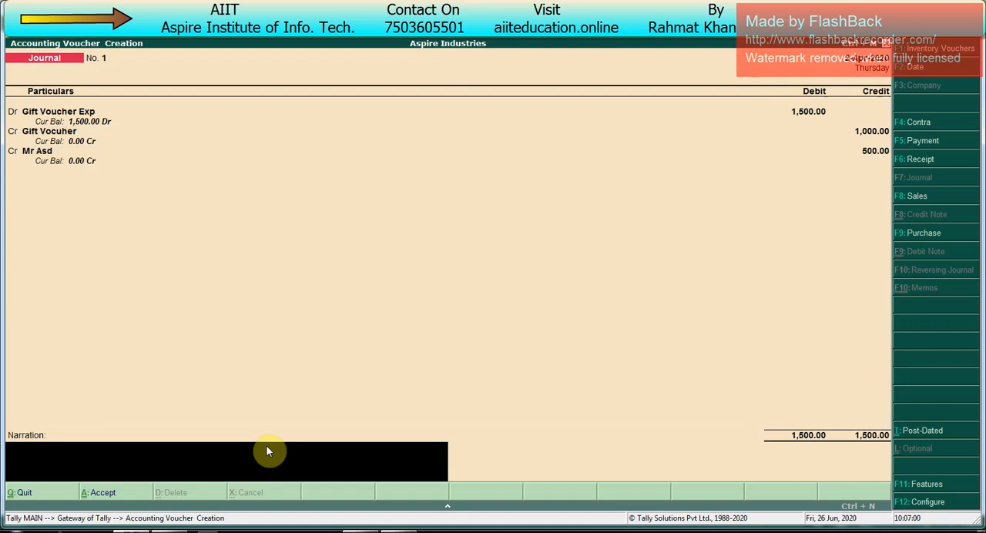
- Save the Journal voucher without a narration and return to the Gateway of Tally
{"action": "key", "text": "Return"}
{"action": "key", "text": "y"}
{"action": "key", "text": "Escape"}
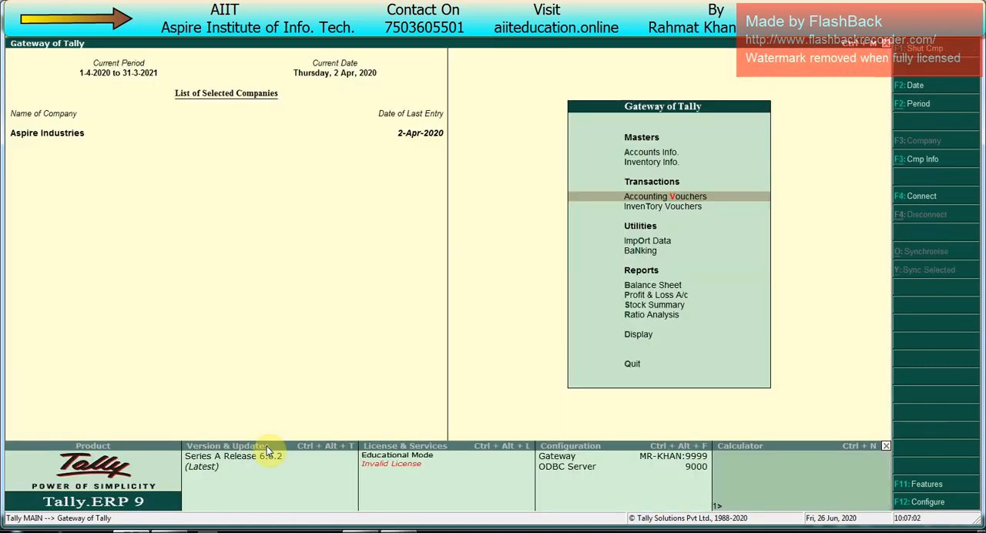
- Open the Balance Sheet in detailed view and examine the Sundry Debtors line under Current Assets
{"action": "key", "text": "Up"}
{"action": "key", "text": "Up"}
{"action": "key", "text": "Up"}
{"action": "key", "text": "Up"}
{"action": "key", "text": "Up"}
{"action": "key", "text": "Up"}
{"action": "key", "text": "Up"}
{"action": "key", "text": "Up"}
{"action": "key", "text": "Return"}
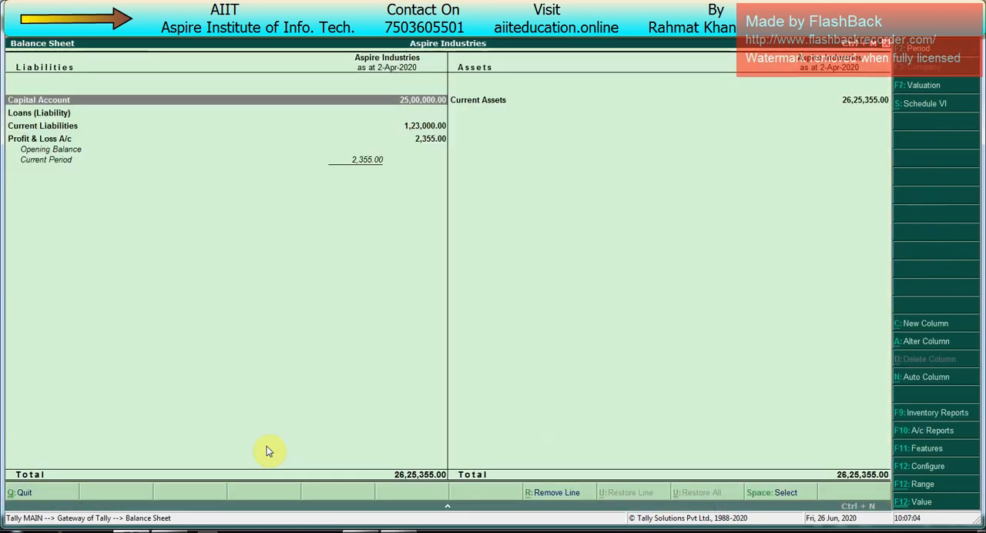
{"action": "key", "text": "alt+F1"}
{"action": "key", "text": "Right"}
{"action": "key", "text": "Down"}
{"action": "key", "text": "Down"}
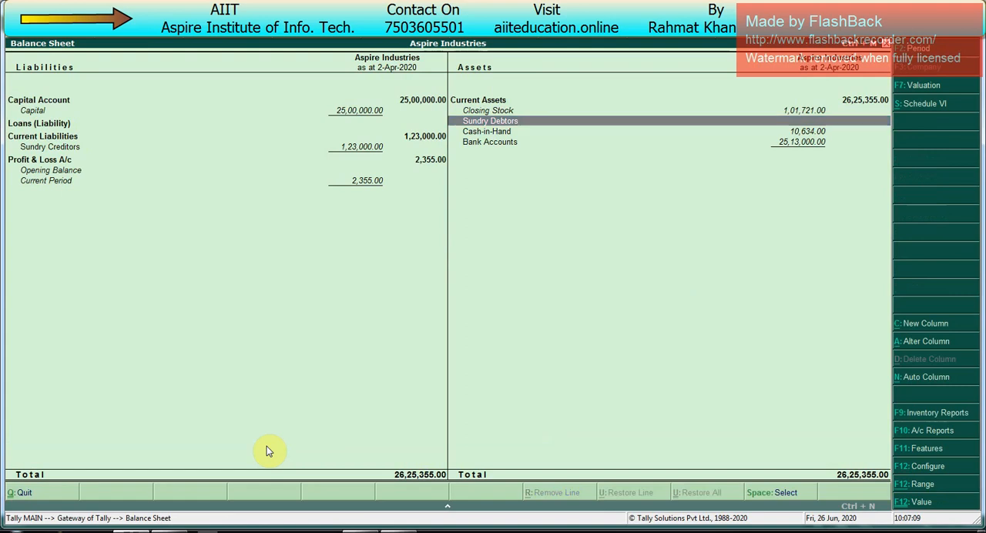
- Leave the Balance Sheet, open the Profit & Loss A/c in detailed view and examine the Gift Voucher Exp line under Indirect Expenses
{"action": "key", "text": "Escape"}
{"action": "key", "text": "Down"}
{"action": "key", "text": "Return"}
{"action": "key", "text": "alt+F1"}
{"action": "key", "text": "Down"}
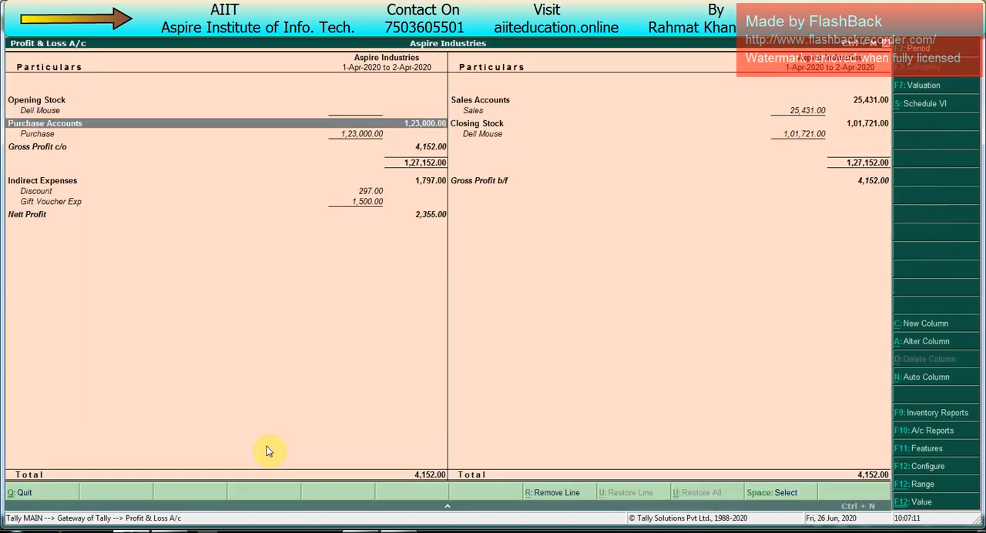
{"action": "key", "text": "Down"}
{"action": "key", "text": "Down"}
{"action": "key", "text": "Down"}
{"action": "key", "text": "Down"}
{"action": "key", "text": "Down"}
{"action": "key", "text": "Down"}
{"action": "key", "text": "Up"}
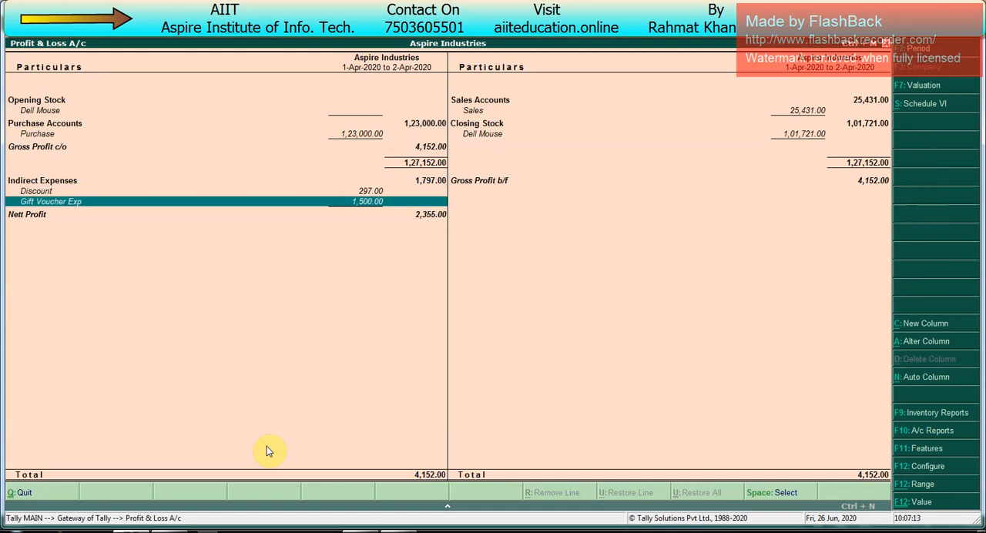
- Mark the Gift Voucher Exp line for review, clear the marking and leave the Profit & Loss A/c
{"action": "key", "text": "space"}
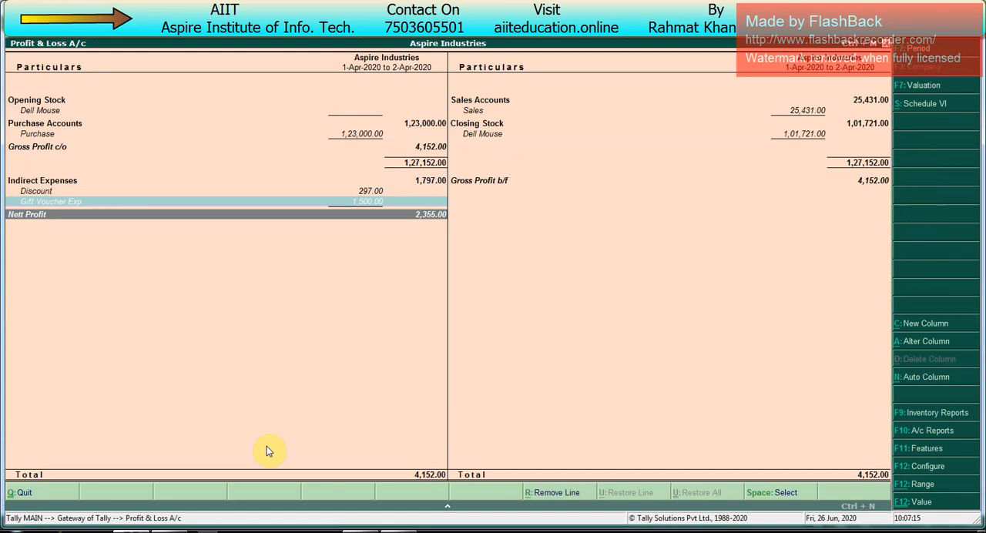
{"action": "key", "text": "Up"}
{"action": "key", "text": "space"}
{"action": "key", "text": "Down"}
{"action": "key", "text": "space"}
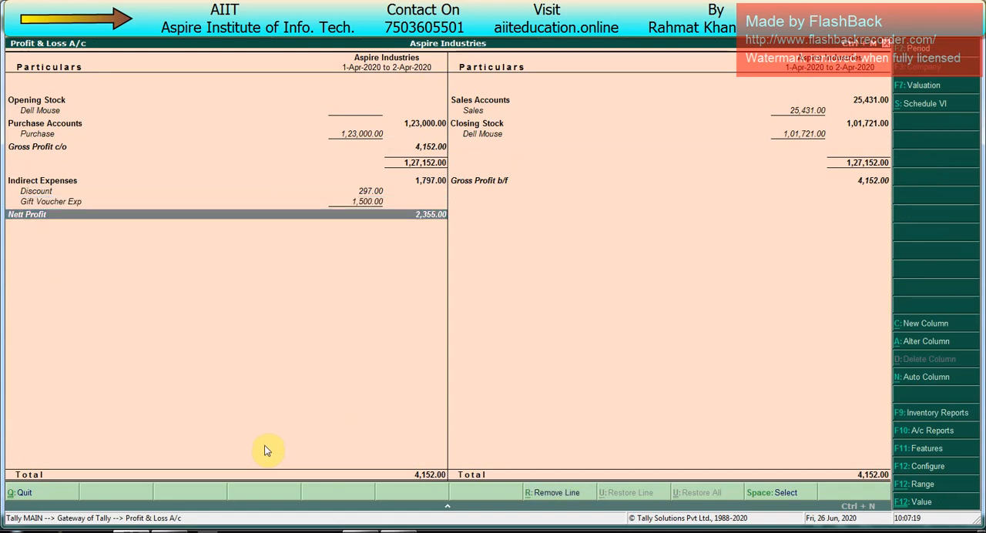
{"action": "key", "text": "Escape"}
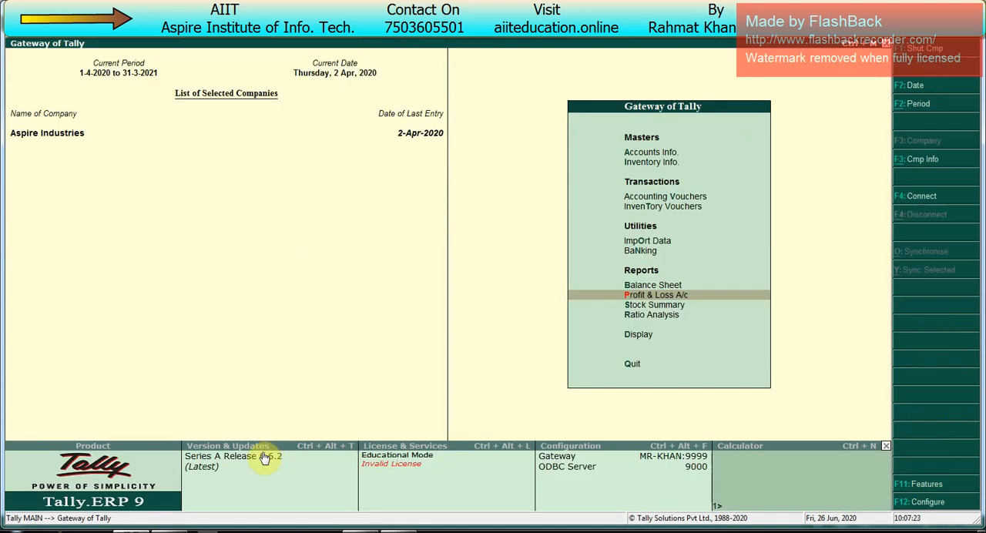
- Switch to the Excel workbook and highlight the Multiple Currency topic in row 5 of the Class 6 sheet, ending on cell D5
{"action": "key", "text": "alt+Tab"}
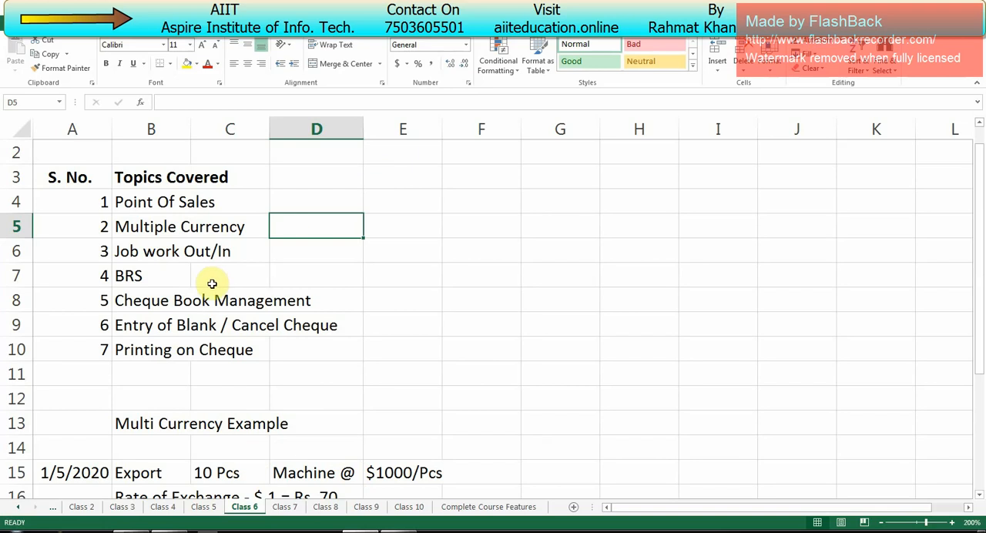
{"action": "left_click_drag", "start_coordinate": [236, 224], "coordinate": [103, 227]}
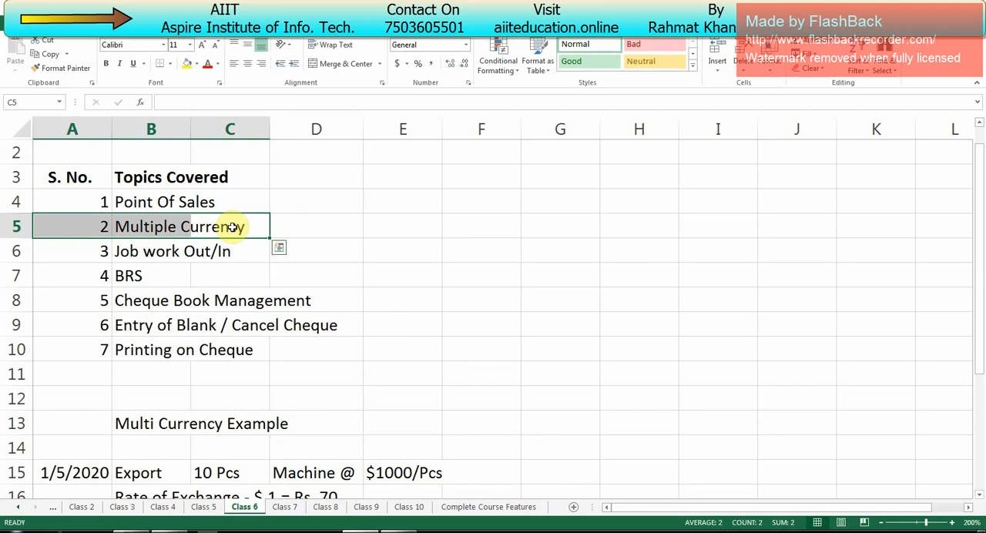
{"action": "left_click", "coordinate": [323, 228]}
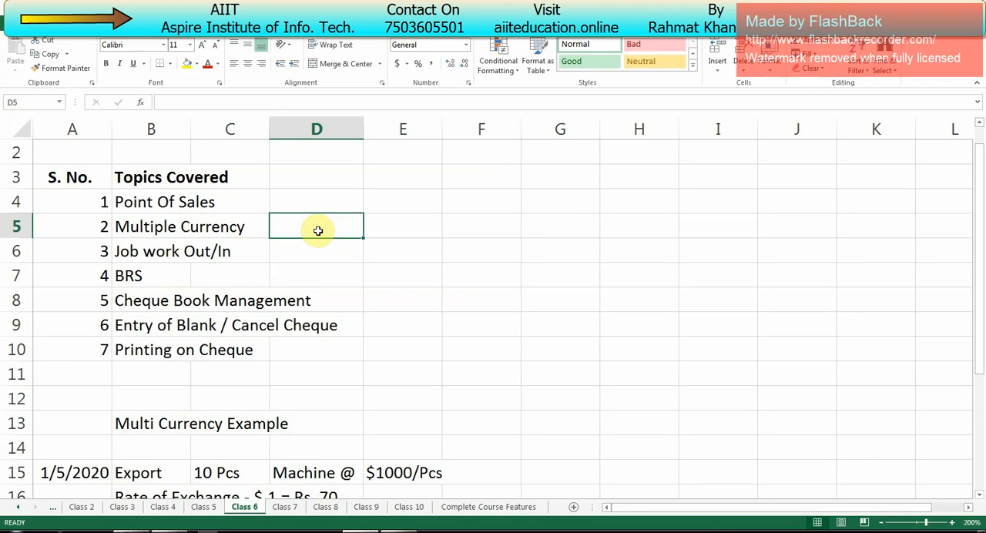
- Examine the Multi Currency Example and its export entry in row 15, including the quantity, item and dollar rate
{"action": "key", "text": "Down"}
{"action": "key", "text": "Down"}
{"action": "key", "text": "Down"}
{"action": "key", "text": "Down"}
{"action": "key", "text": "Down"}
{"action": "key", "text": "Down"}
{"action": "key", "text": "Down"}
{"action": "key", "text": "Down"}
{"action": "key", "text": "Down"}
{"action": "key", "text": "Down"}
{"action": "key", "text": "Down"}
{"action": "key", "text": "Down"}
{"action": "key", "text": "Down"}
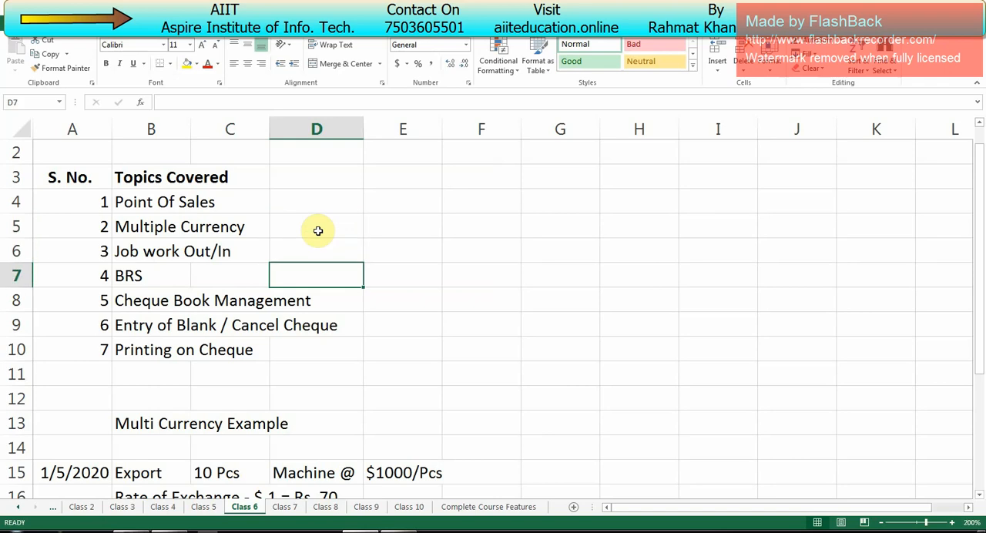
{"action": "key", "text": "Up"}
{"action": "key", "text": "Up"}
{"action": "key", "text": "Up"}
{"action": "key", "text": "Up"}
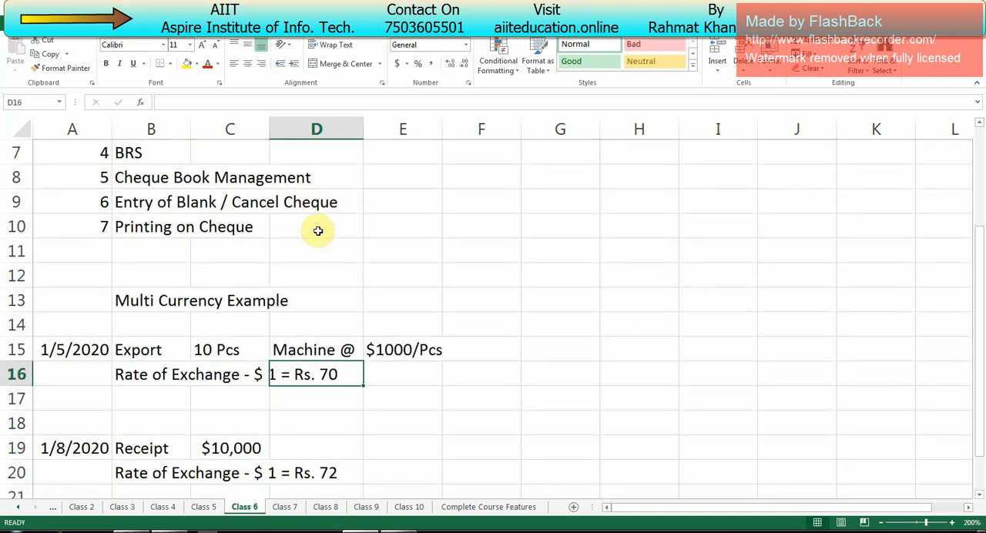
{"action": "key", "text": "Left"}
{"action": "key", "text": "Left"}
{"action": "key", "text": "Left"}
{"action": "key", "text": "Down"}
{"action": "key", "text": "Right"}
{"action": "key", "text": "Right"}
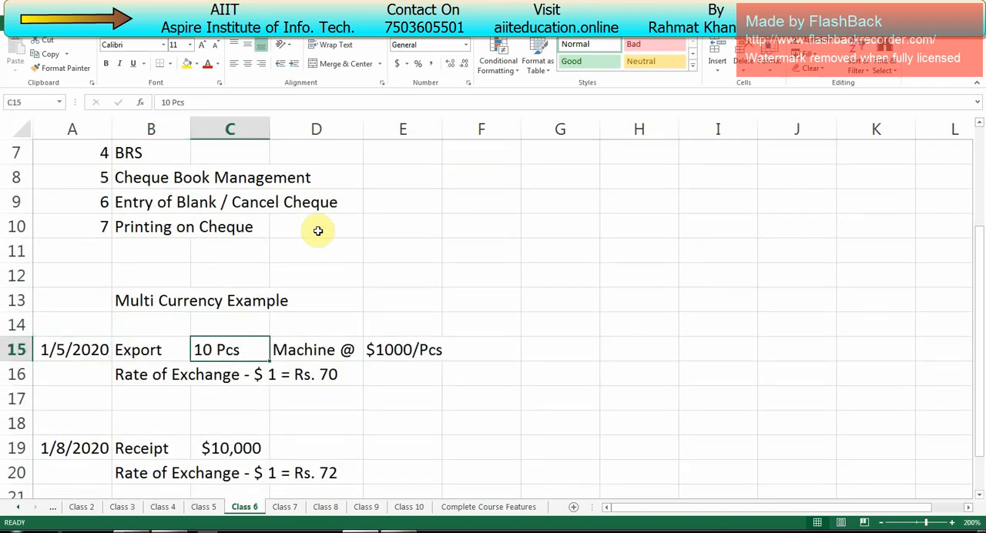
{"action": "key", "text": "Right"}
{"action": "key", "text": "Right"}
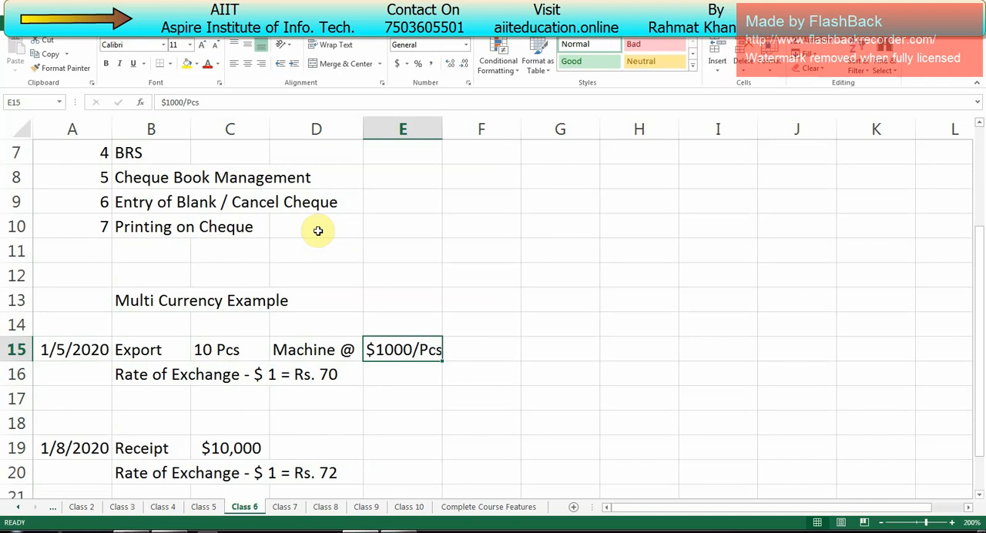
{"action": "key", "text": "Left"}
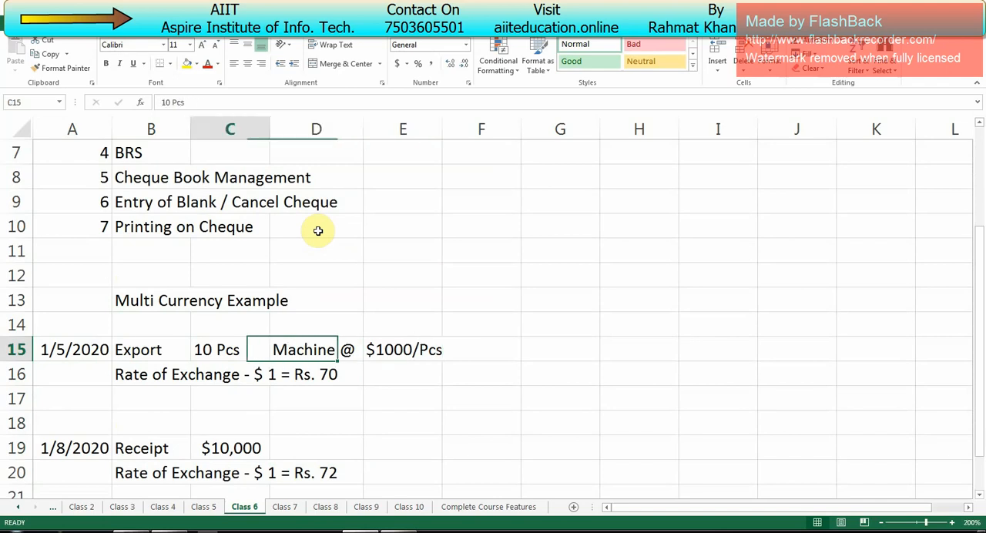
{"action": "key", "text": "Left"}
{"action": "key", "text": "Right"}
{"action": "key", "text": "Right"}
{"action": "key", "text": "Right"}
{"action": "key", "text": "Left"}
{"action": "key", "text": "Left"}
{"action": "key", "text": "Left"}
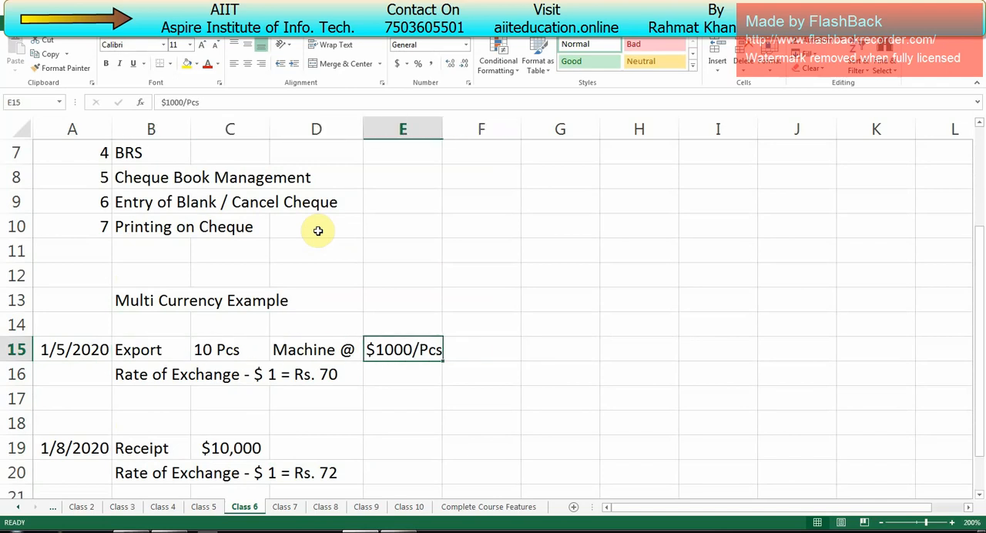
- Enter "$10000 + Rs. ?????" in cell F15 beside the export rate per piece
{"action": "key", "text": "Right"}
{"action": "key", "text": "Right"}
{"action": "key", "text": "Right"}
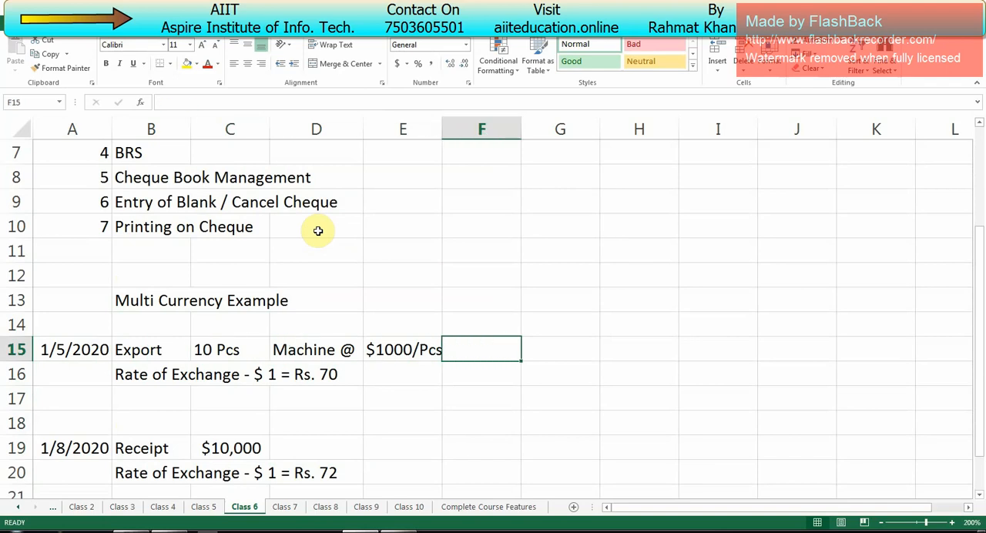
{"action": "type", "text": "&10000"}
{"action": "key", "text": "BackSpace"}
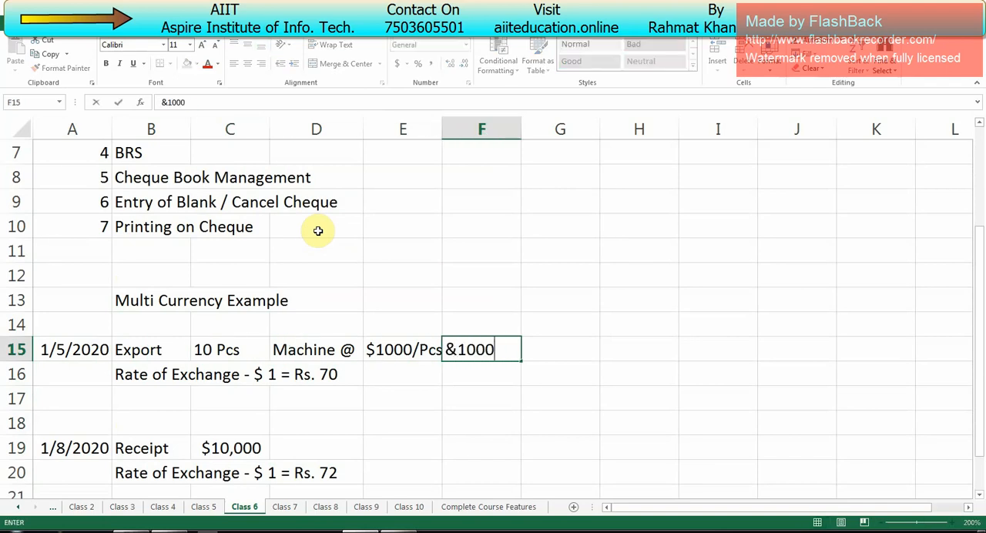
{"action": "key", "text": "BackSpace"}
{"action": "key", "text": "BackSpace"}
{"action": "key", "text": "BackSpace"}
{"action": "key", "text": "BackSpace"}
{"action": "key", "text": "BackSpace"}
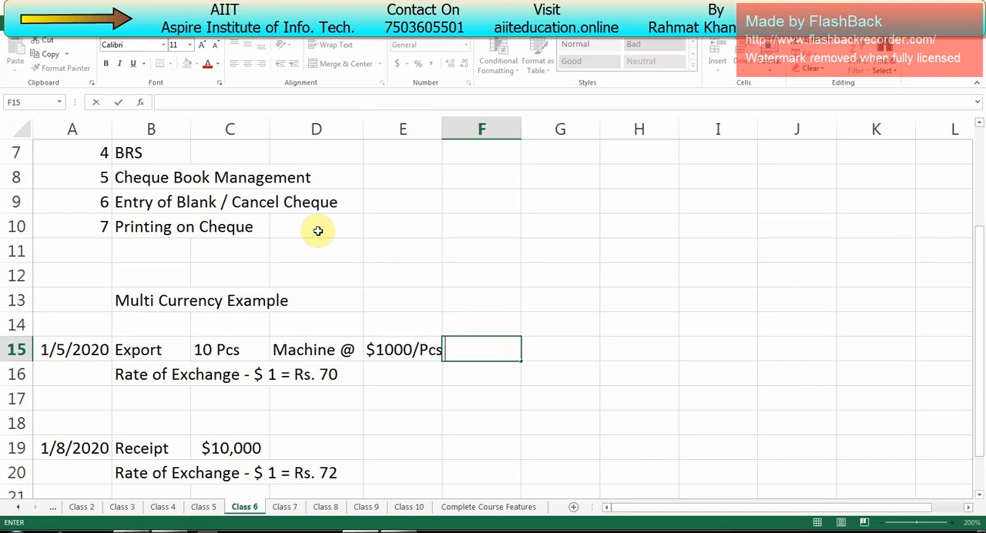
{"action": "type", "text": "$10000"}
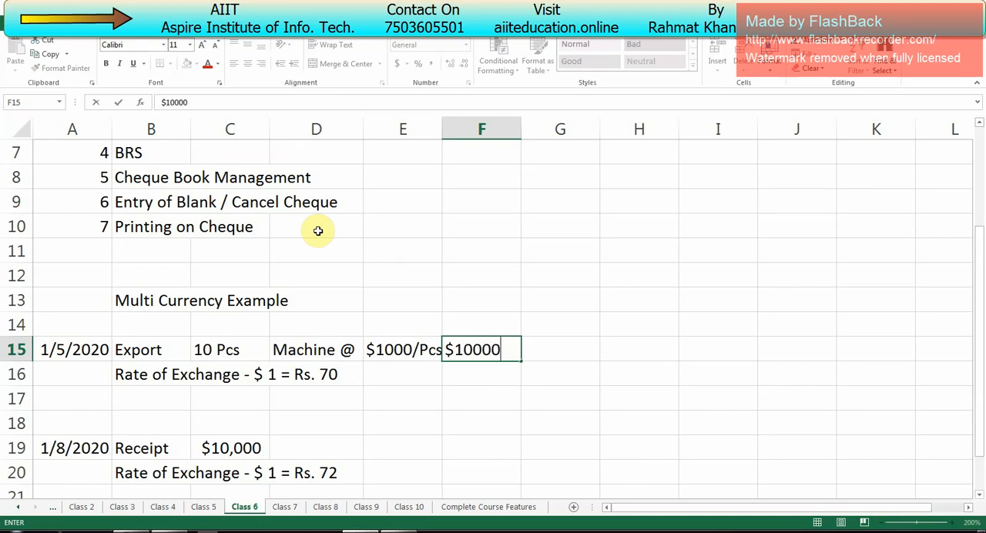
{"action": "type", "text": " + Rs. ?????"}
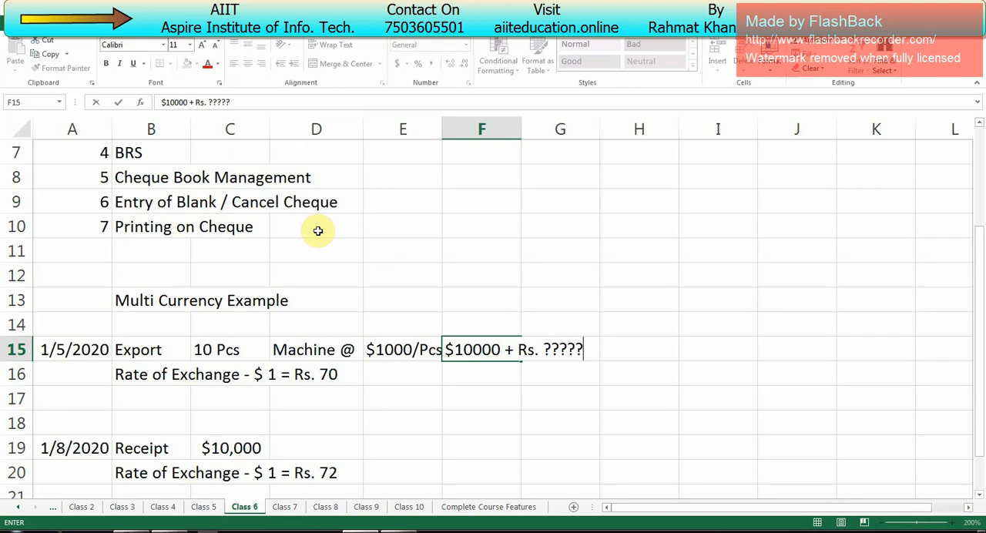
- Replace the plus sign in cell F15 with an equals sign so the text reads "$10000 = Rs. ?????"
{"action": "key", "text": "F2"}
{"action": "key", "text": "Left"}
{"action": "key", "text": "Left"}
{"action": "key", "text": "Left"}
{"action": "key", "text": "Left"}
{"action": "key", "text": "Left"}
{"action": "key", "text": "Left"}
{"action": "key", "text": "Left"}
{"action": "key", "text": "Left"}
{"action": "key", "text": "Left"}
{"action": "key", "text": "Left"}
{"action": "key", "text": "BackSpace"}
{"action": "type", "text": "="}
{"action": "key", "text": "Return"}
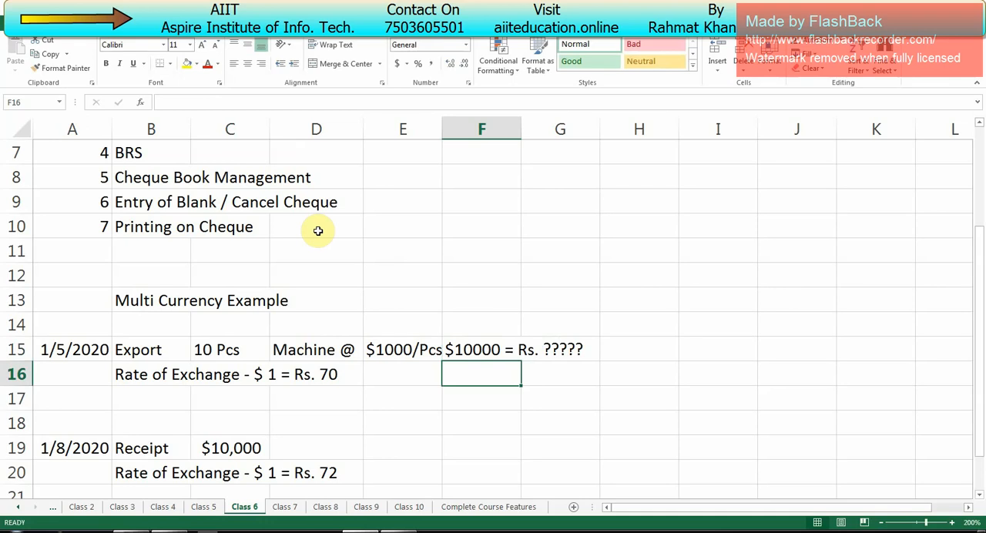
- Examine the export date in row 15 and the rate of exchange for the export in row 16
{"action": "key", "text": "Left"}
{"action": "key", "text": "Left"}
{"action": "key", "text": "Left"}
{"action": "key", "text": "Left"}
{"action": "key", "text": "Left"}
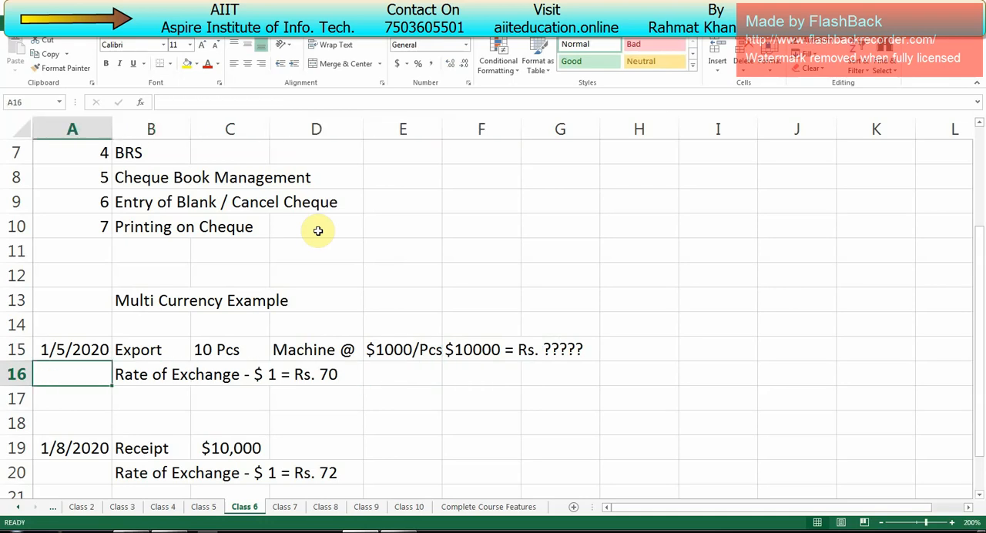
{"action": "key", "text": "Up"}
{"action": "key", "text": "Down"}
{"action": "key", "text": "Right"}
{"action": "key", "text": "Right"}
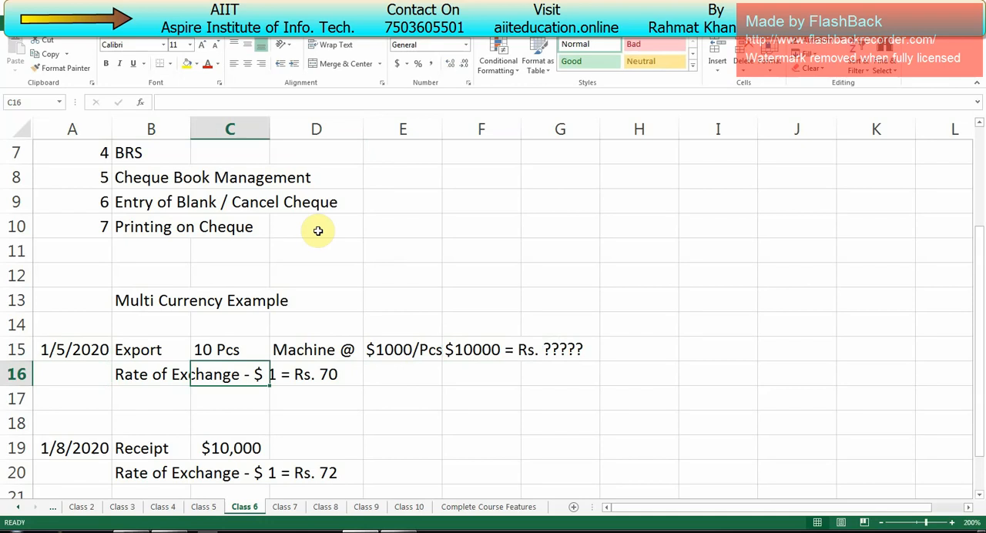
{"action": "key", "text": "Right"}
{"action": "key", "text": "Right"}
{"action": "key", "text": "Left"}
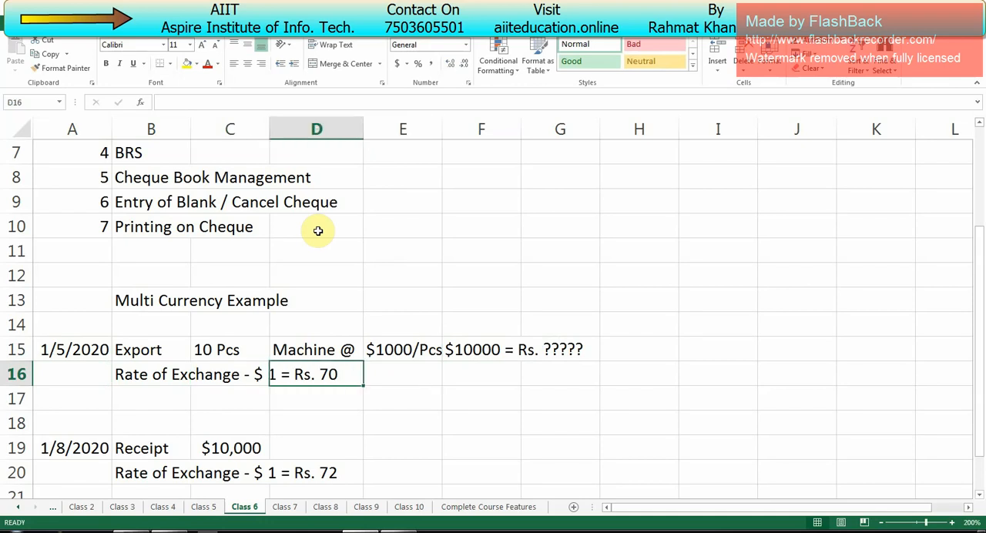
- Enter the export's rupee value 700000 in cell H15
{"action": "key", "text": "Right"}
{"action": "key", "text": "Right"}
{"action": "key", "text": "Right"}
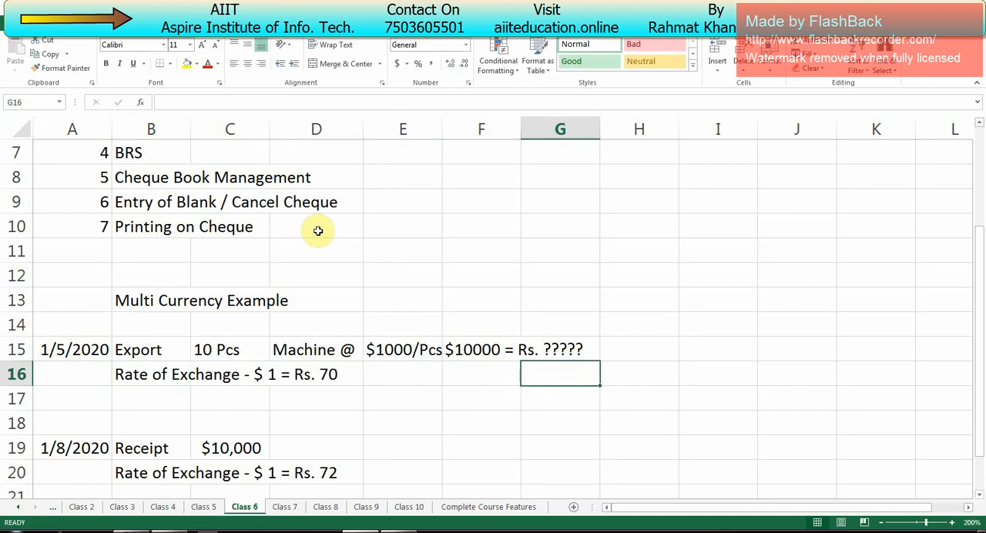
{"action": "key", "text": "Right"}
{"action": "key", "text": "Up"}
{"action": "type", "text": "70"}
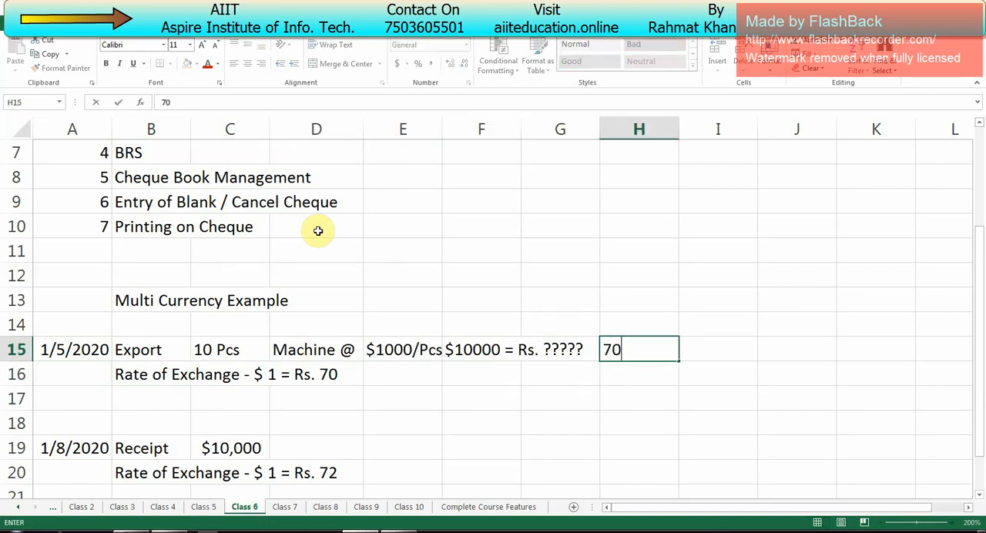
{"action": "type", "text": "0000"}
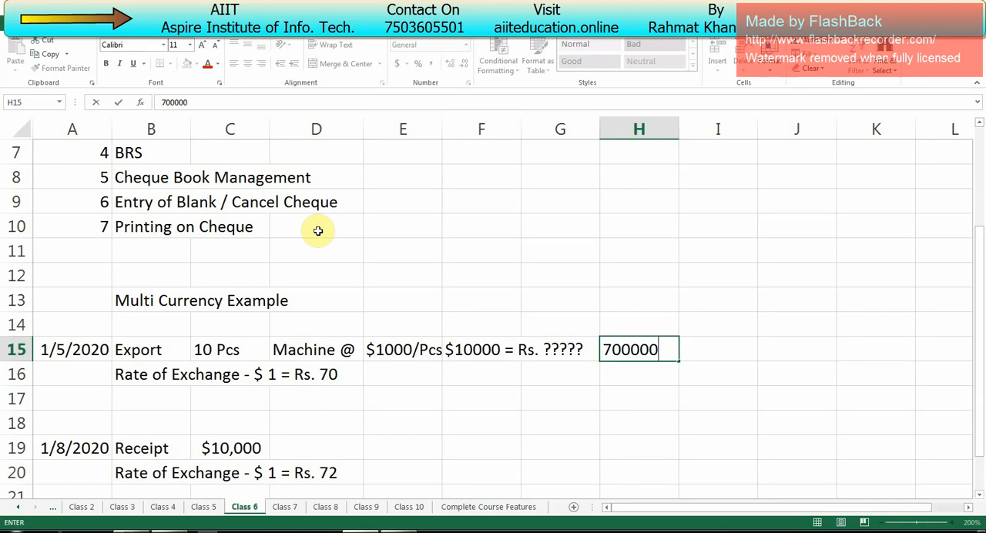
{"action": "key", "text": "Return"}
{"action": "key", "text": "Up"}
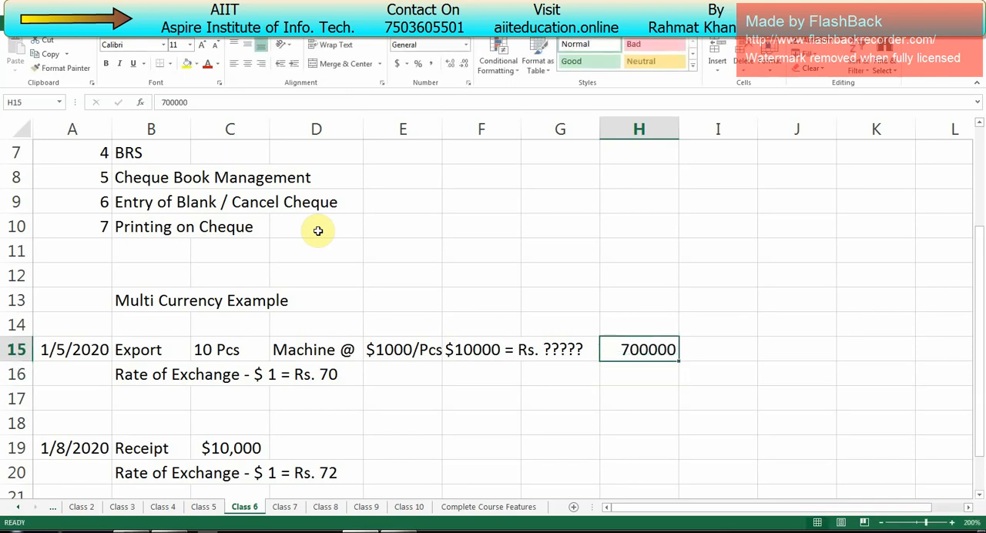
- Examine the receipt entry in row 19 and its rate of exchange in row 20
{"action": "key", "text": "Down"}
{"action": "key", "text": "Down"}
{"action": "key", "text": "Down"}
{"action": "key", "text": "Down"}
{"action": "key", "text": "Left"}
{"action": "key", "text": "Left"}
{"action": "key", "text": "Left"}
{"action": "key", "text": "Left"}
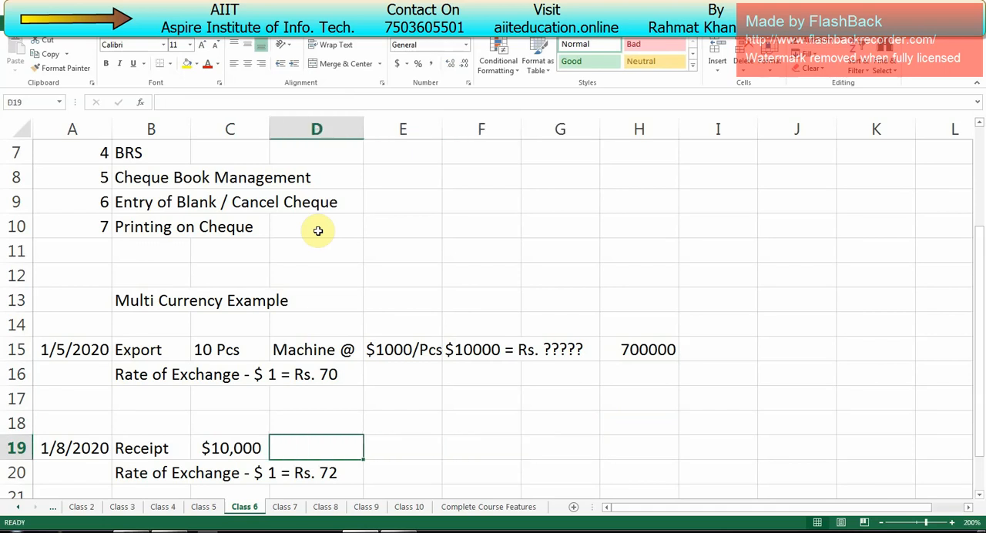
{"action": "key", "text": "Left"}
{"action": "key", "text": "Left"}
{"action": "key", "text": "Left"}
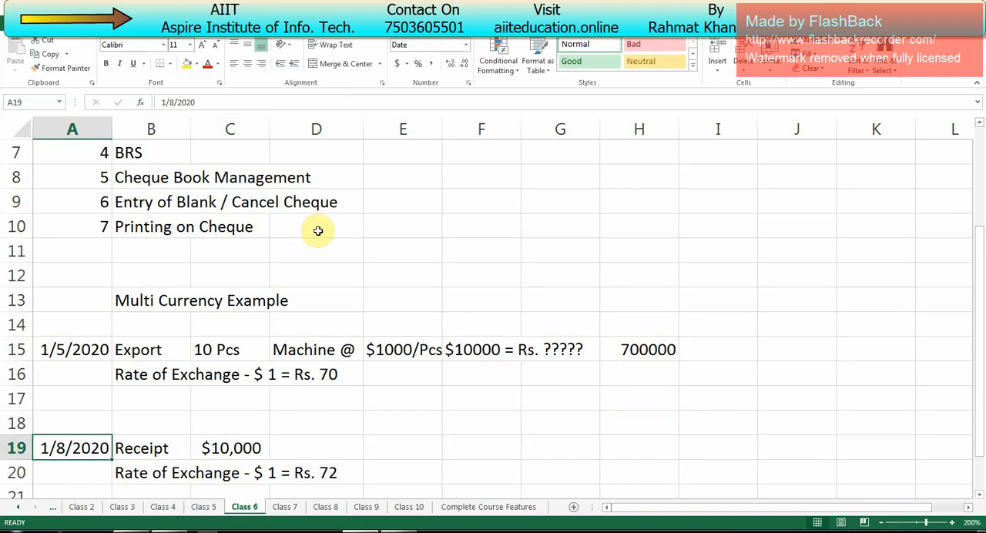
{"action": "key", "text": "Right"}
{"action": "key", "text": "Right"}
{"action": "key", "text": "Right"}
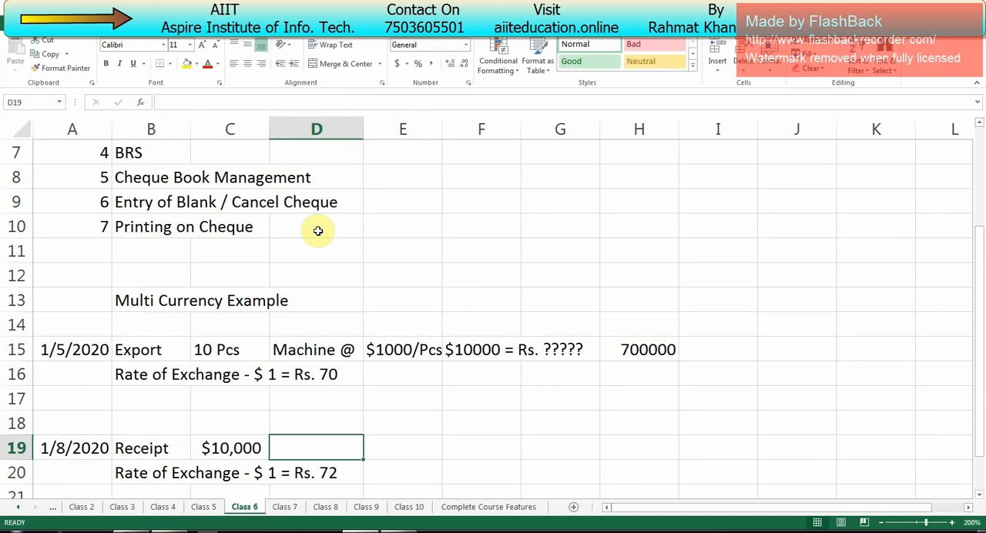
{"action": "key", "text": "Left"}
{"action": "key", "text": "Left"}
{"action": "key", "text": "Left"}
{"action": "key", "text": "Down"}
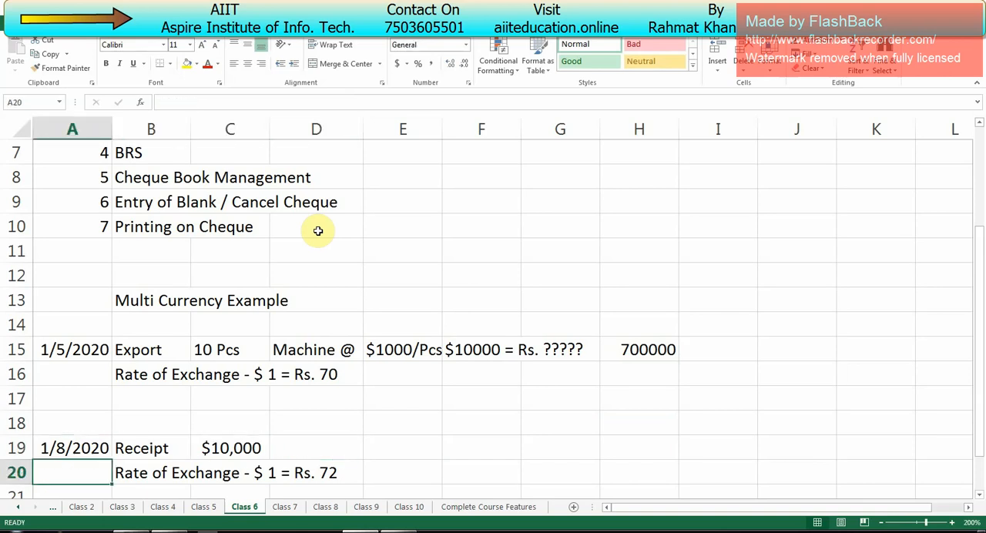
{"action": "key", "text": "Right"}
{"action": "key", "text": "Right"}
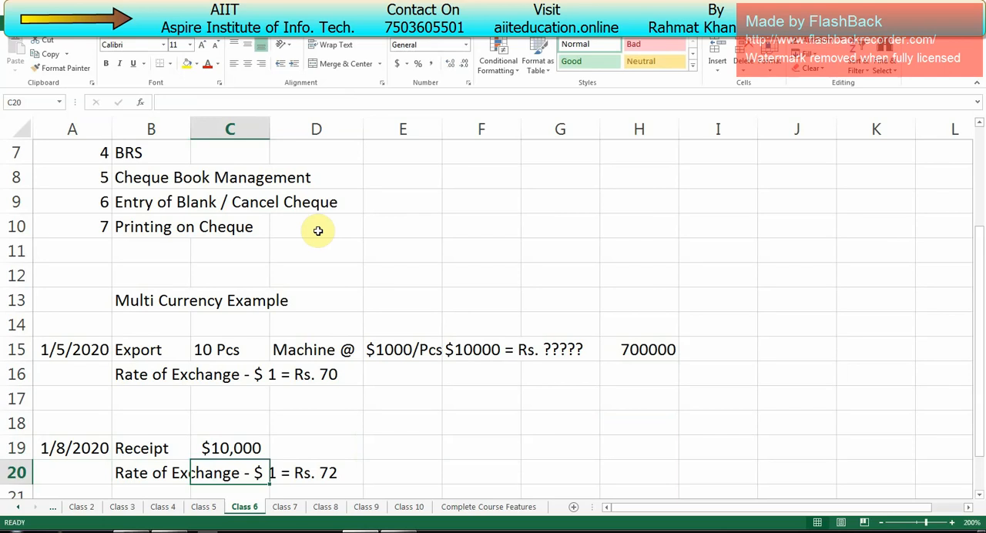
{"action": "key", "text": "Right"}
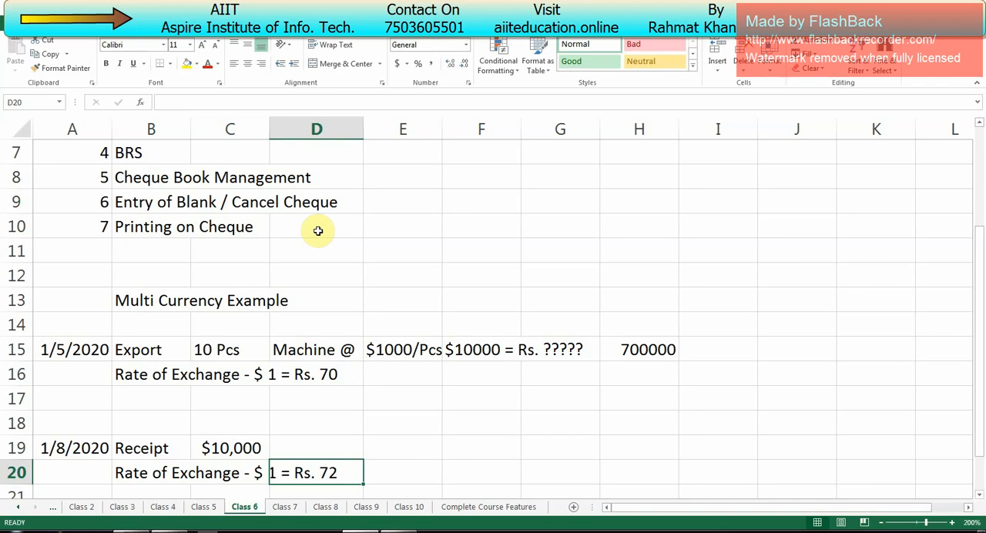
- Enter the receipt's rupee value 720000 in cell H19
{"action": "key", "text": "Right"}
{"action": "key", "text": "Up"}
{"action": "key", "text": "Left"}
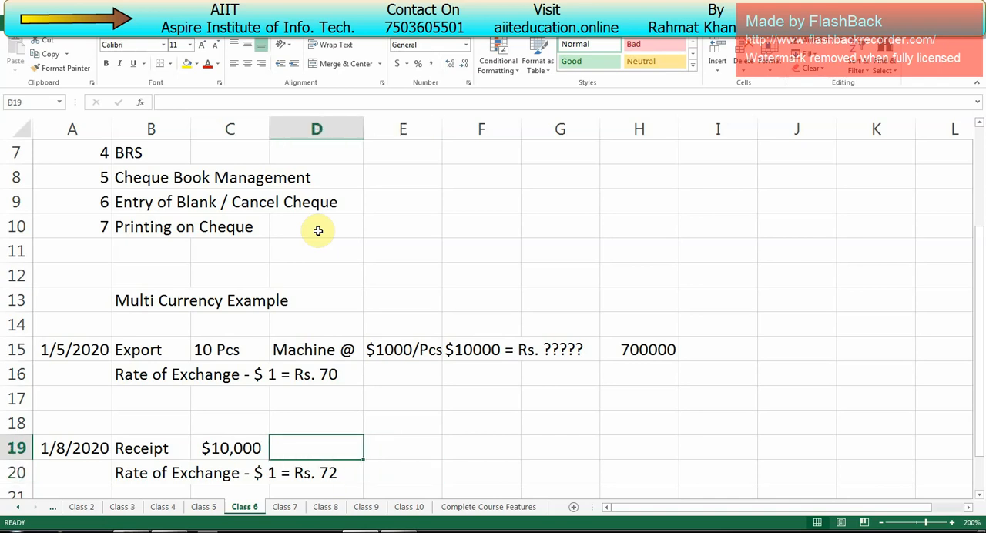
{"action": "key", "text": "Left"}
{"action": "key", "text": "Right"}
{"action": "key", "text": "Right"}
{"action": "key", "text": "Right"}
{"action": "key", "text": "Right"}
{"action": "key", "text": "Right"}
{"action": "type", "text": "720"}
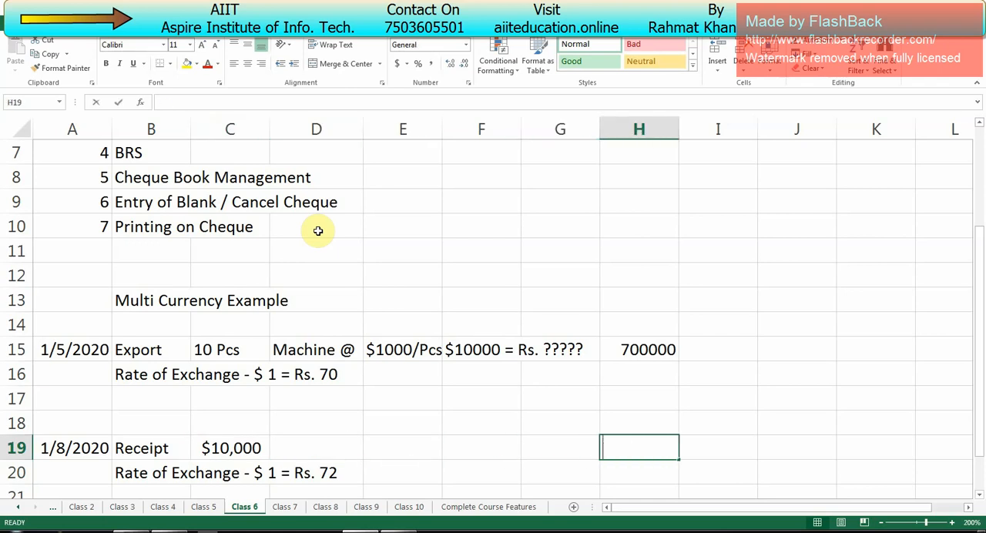
{"action": "type", "text": "000"}
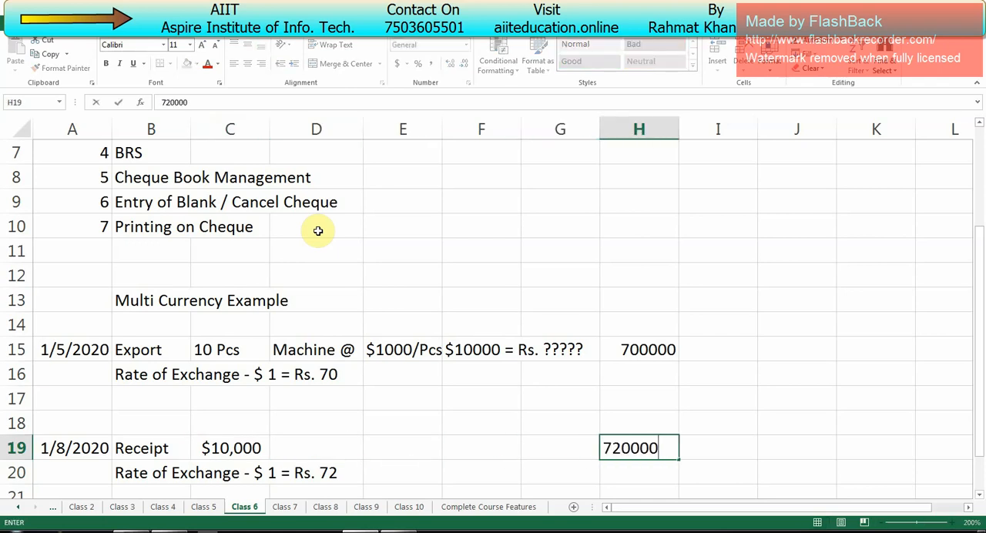
{"action": "key", "text": "Return"}
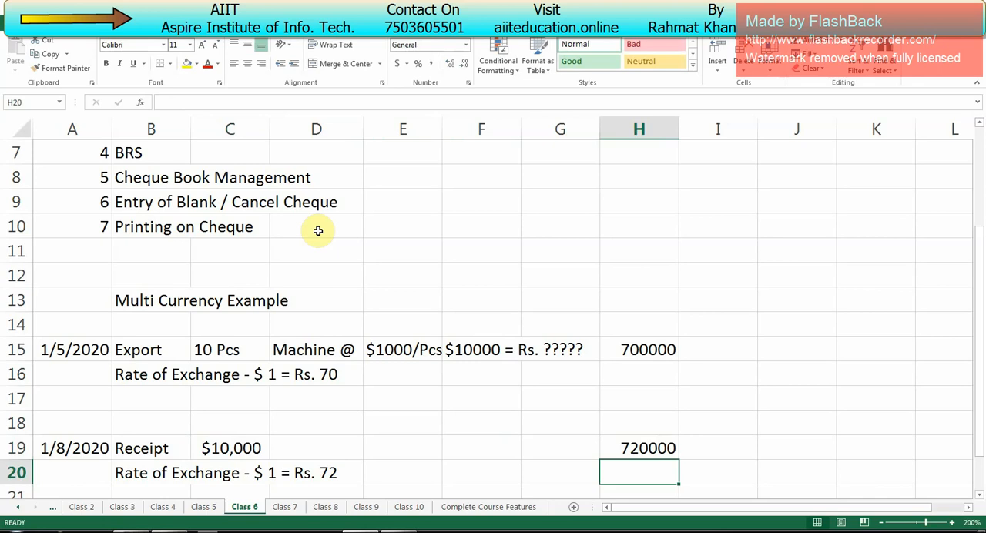
{"action": "key", "text": "Up"}
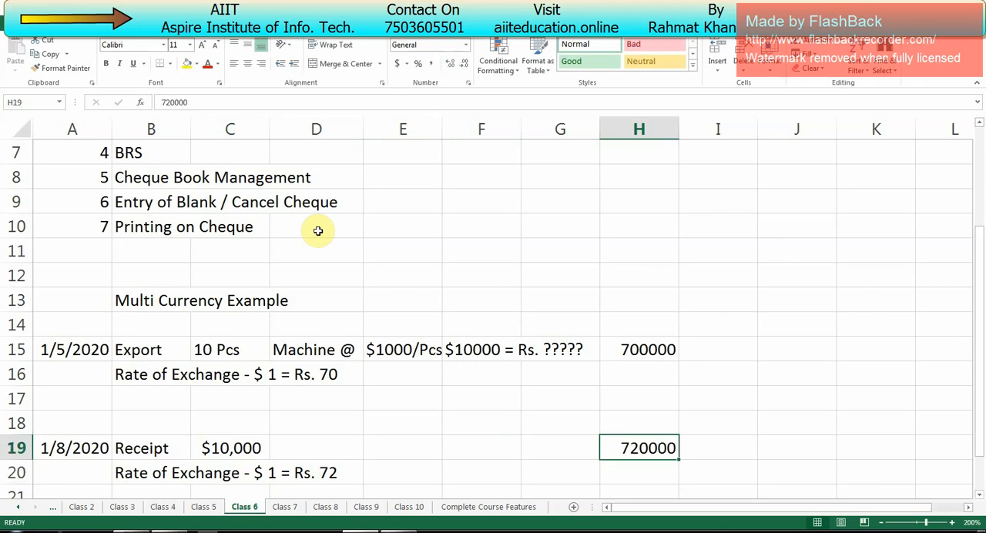
- Enter the note "Rs. 20000 --- Forex Gain" in cell C22, beside the second 1/8/2020 date
{"action": "key", "text": "Down"}
{"action": "key", "text": "Down"}
{"action": "key", "text": "Down"}
{"action": "key", "text": "Down"}
{"action": "key", "text": "Up"}
{"action": "key", "text": "Up"}
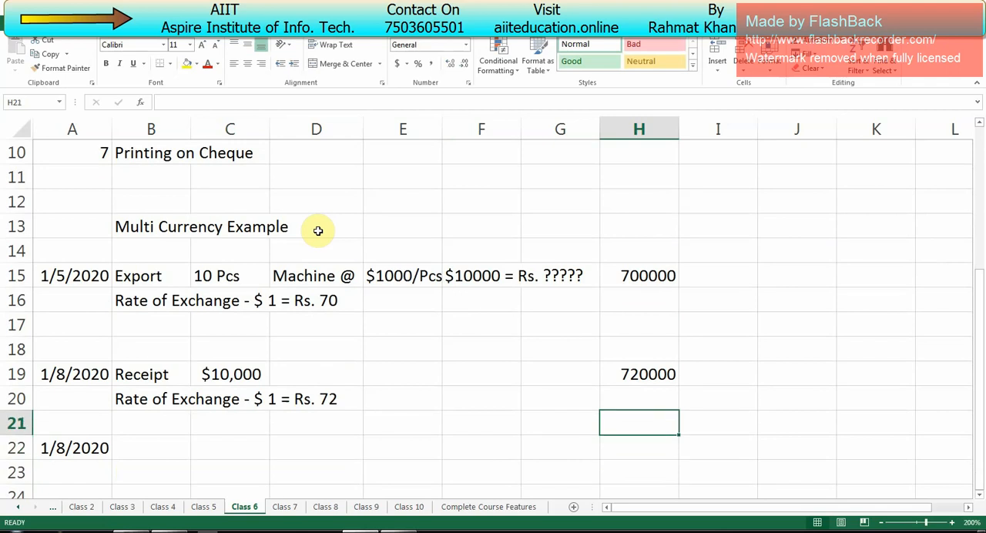
{"action": "key", "text": "Left"}
{"action": "key", "text": "Left"}
{"action": "key", "text": "Left"}
{"action": "key", "text": "Left"}
{"action": "key", "text": "Left"}
{"action": "key", "text": "Down"}
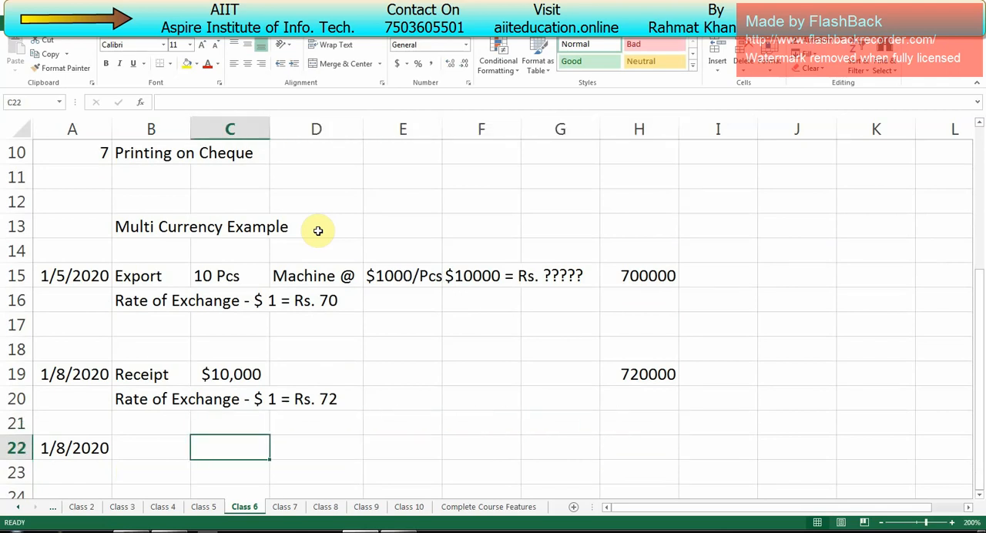
{"action": "type", "text": "Rs. 20000"}
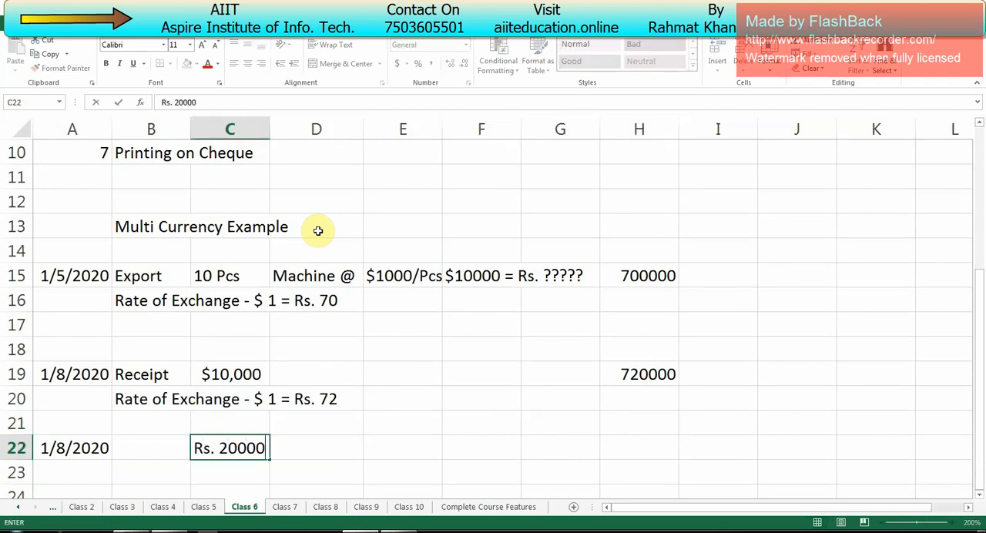
{"action": "type", "text": " --- Forex Gain"}
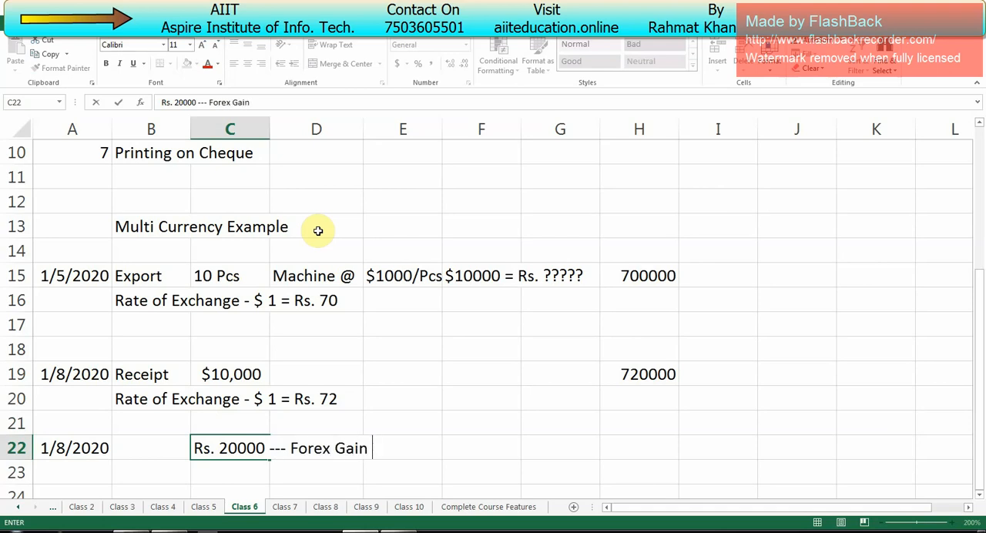
- Insert the word "Unadjusted" before "Forex Gain" in the note in cell C22
{"action": "key", "text": "F2"}
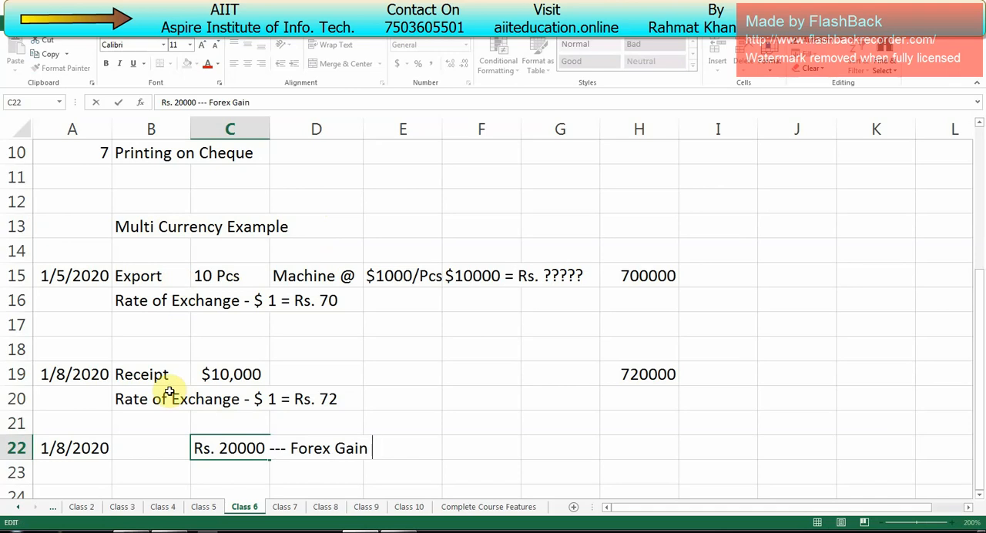
{"action": "key", "text": "F2"}
{"action": "key", "text": "Left"}
{"action": "key", "text": "Left"}
{"action": "key", "text": "Right"}
{"action": "key", "text": "Right"}
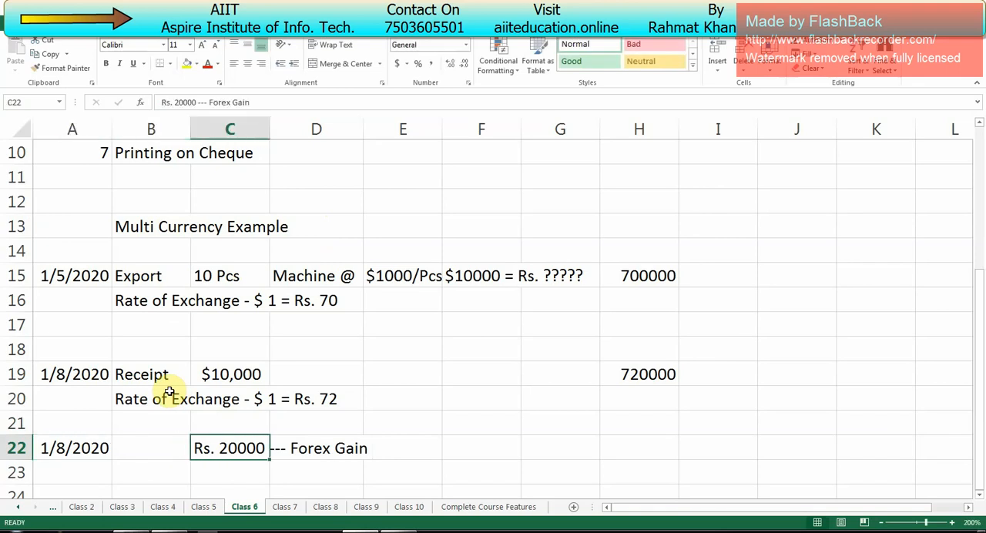
{"action": "key", "text": "Right"}
{"action": "key", "text": "Left"}
{"action": "key", "text": "F2"}
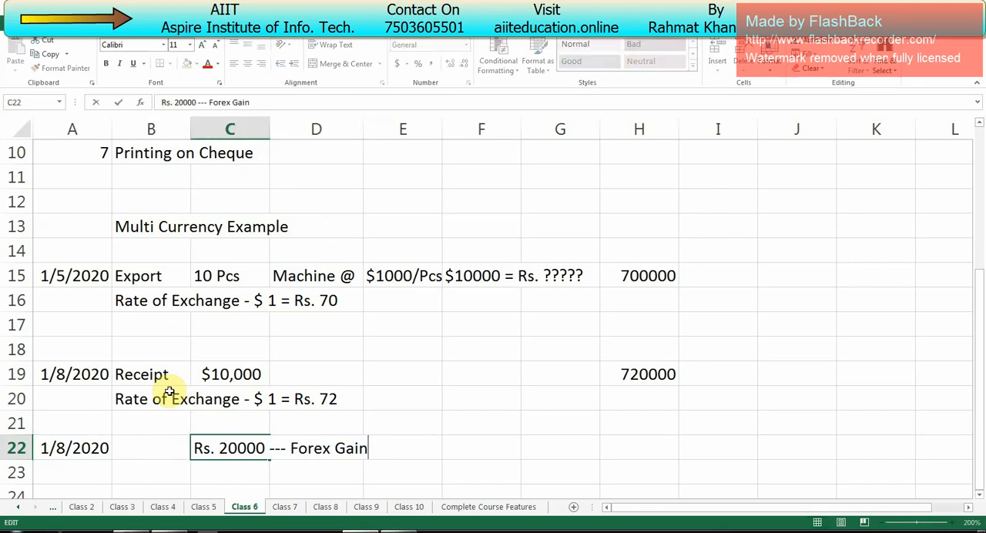
{"action": "key", "text": "ctrl+Left"}
{"action": "key", "text": "ctrl+Left"}
{"action": "key", "text": "Left"}
{"action": "type", "text": "Unadjusted"}
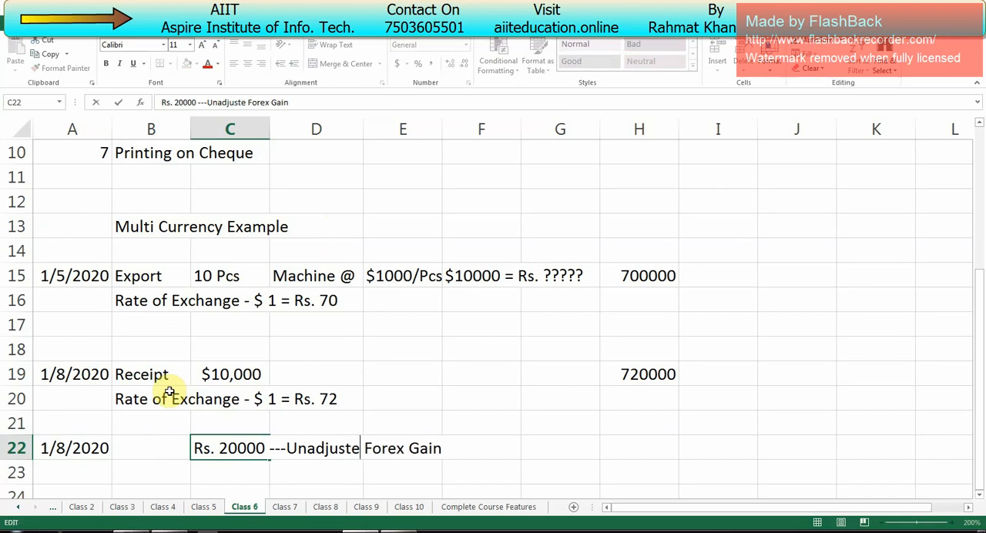
- Append "--- Adjust -- Entry -- Journal" to the end of the note in cell C22
{"action": "key", "text": "End"}
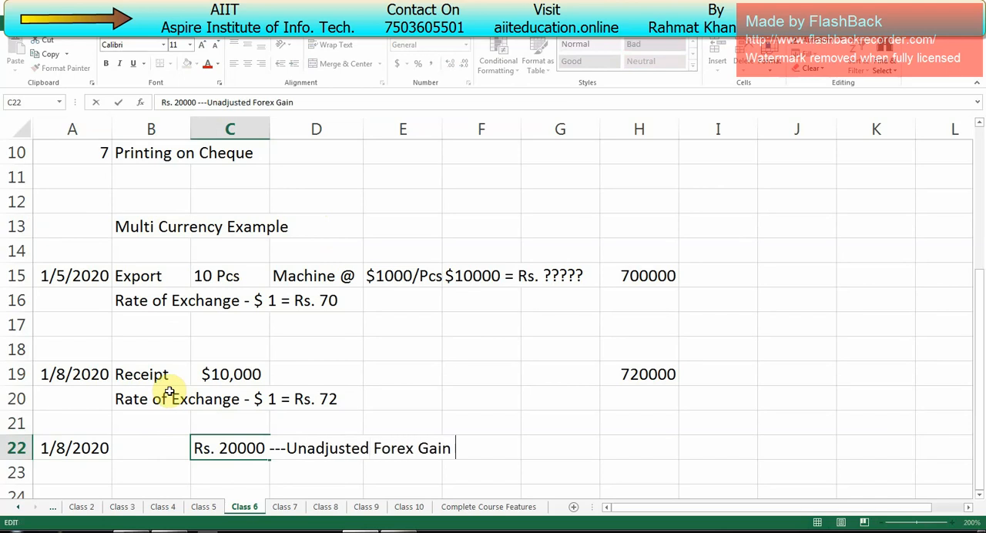
{"action": "type", "text": "Adjust "}
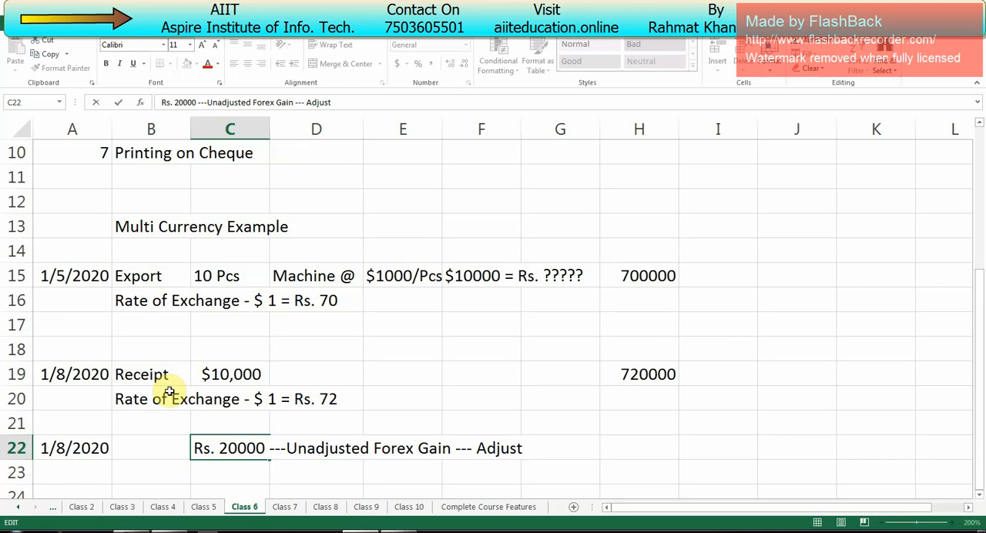
{"action": "type", "text": "-- Entry -- Journal"}
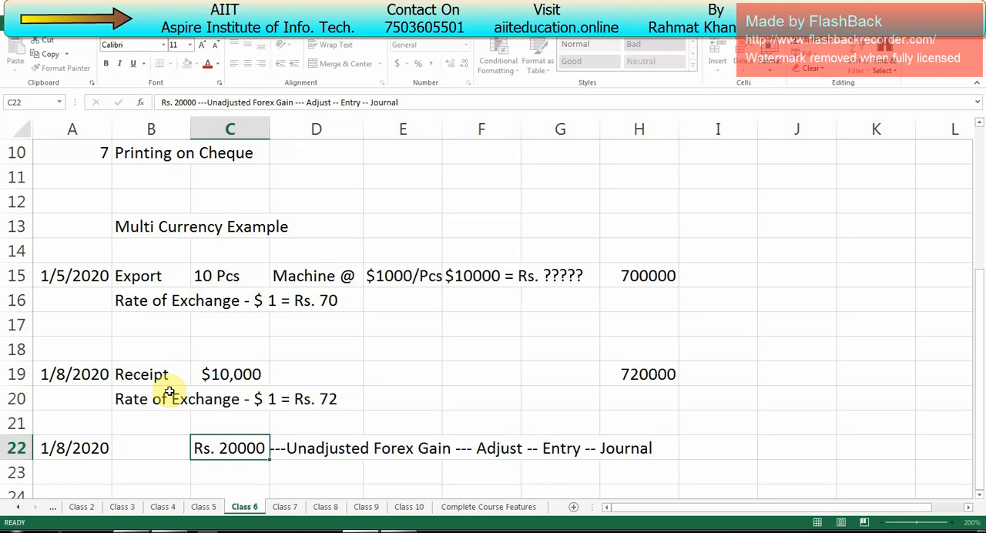
{"action": "key", "text": "Return"}
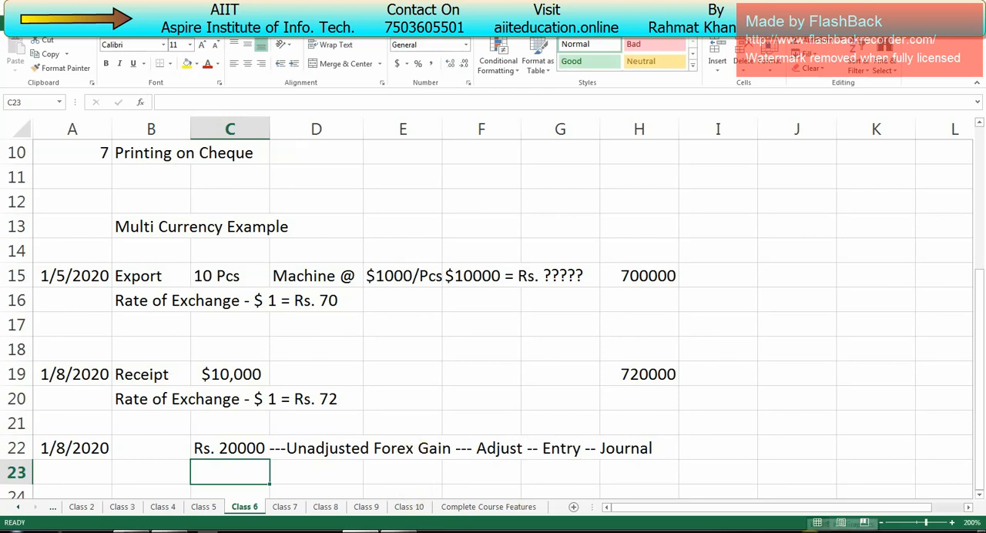
- Insert "B/s --- Liab. ----" before "Adjust" in the note in cell C22
{"action": "key", "text": "Up"}
{"action": "key", "text": "F2"}
{"action": "key", "text": "Left"}
{"action": "key", "text": "Left"}
{"action": "key", "text": "Left"}
{"action": "key", "text": "Left"}
{"action": "key", "text": "Left"}
{"action": "key", "text": "Left"}
{"action": "key", "text": "Left"}
{"action": "key", "text": "Left"}
{"action": "key", "text": "Left"}
{"action": "key", "text": "Left"}
{"action": "key", "text": "Left"}
{"action": "key", "text": "Left"}
{"action": "key", "text": "Left"}
{"action": "key", "text": "Left"}
{"action": "key", "text": "Left"}
{"action": "key", "text": "Left"}
{"action": "key", "text": "Left"}
{"action": "key", "text": "Left"}
{"action": "key", "text": "Left"}
{"action": "key", "text": "Left"}
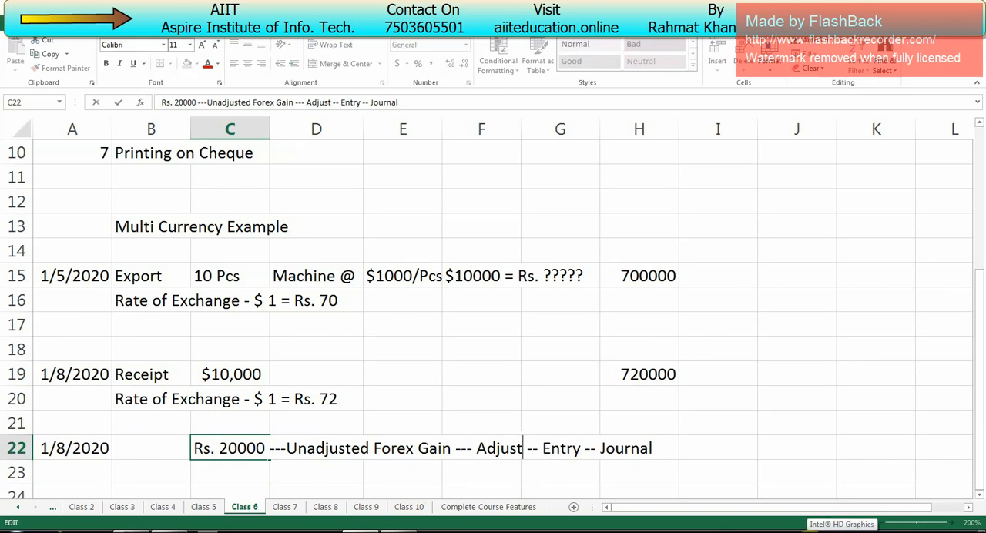
{"action": "type", "text": "B/s -"}
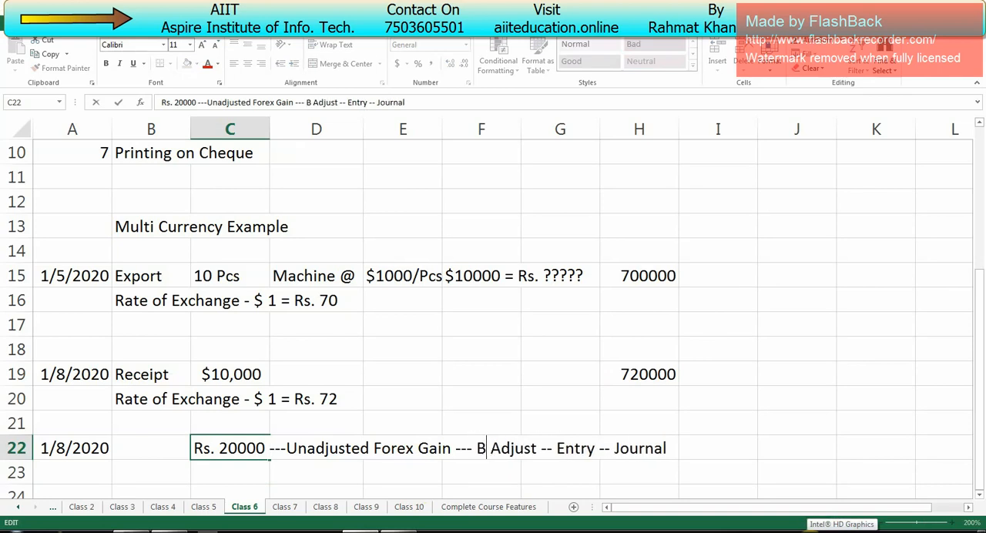
{"action": "type", "text": "-- Liabh"}
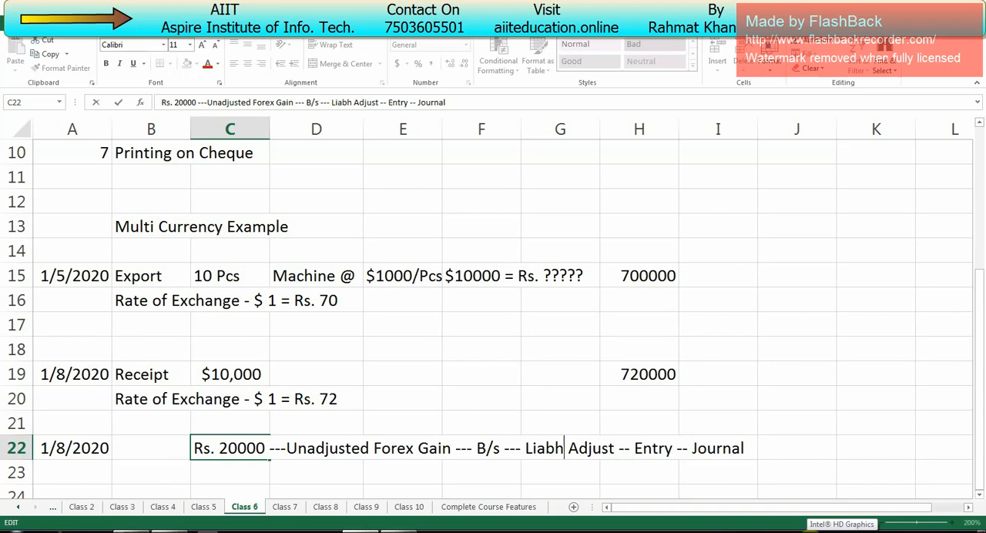
{"action": "key", "text": "BackSpace"}
{"action": "type", "text": ". ----"}
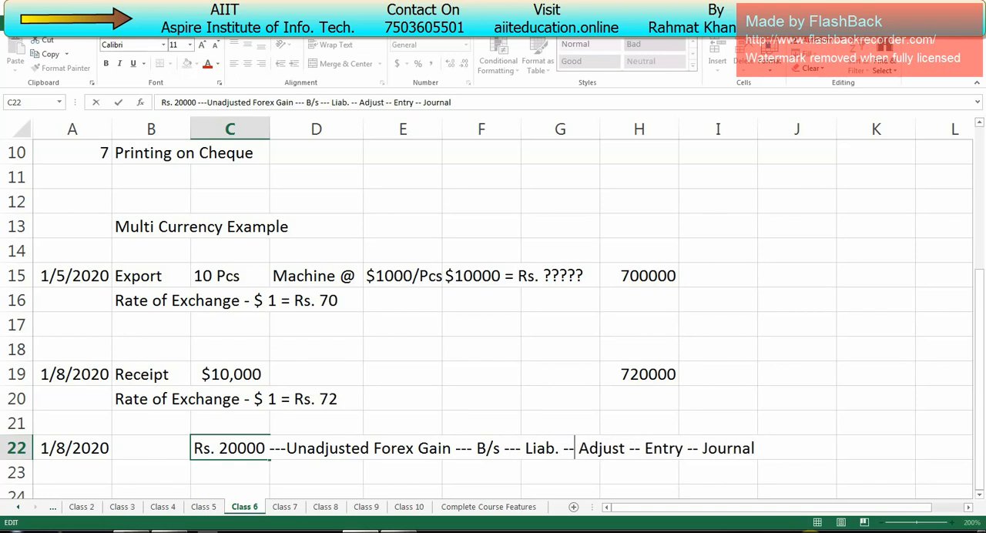
{"action": "key", "text": "Return"}
{"action": "key", "text": "Up"}
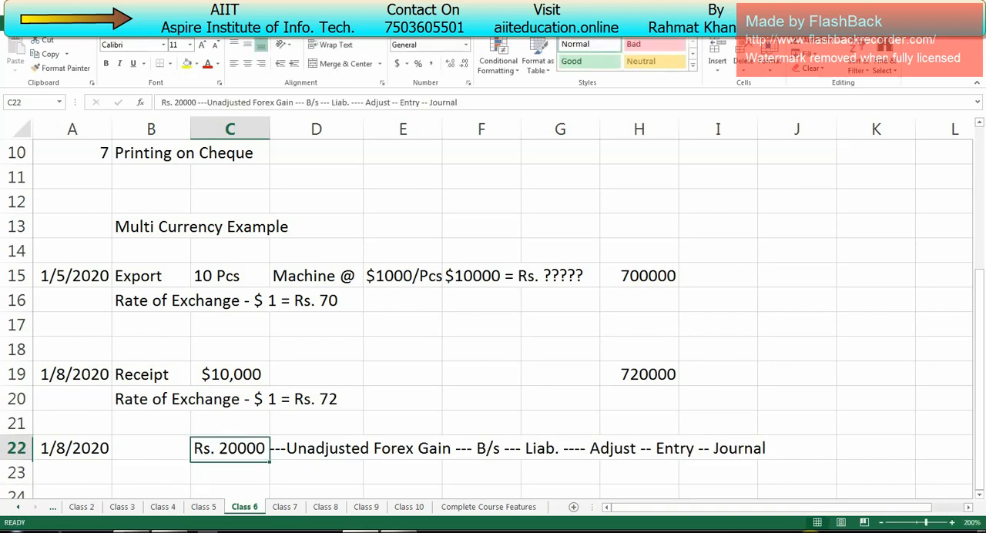
{"action": "key", "text": "Down"}
{"action": "key", "text": "Down"}
{"action": "key", "text": "Down"}
{"action": "key", "text": "Up"}
{"action": "key", "text": "Up"}
- Switch to Tally.ERP 9 and enable multi-currency in the accounting features of Aspire Industries
{"action": "key", "text": "alt+Tab"}
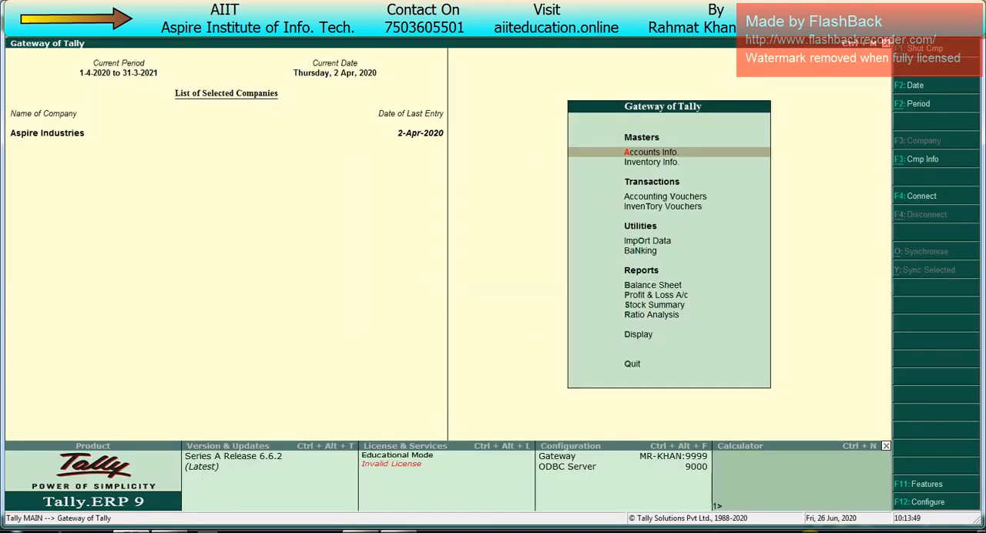
{"action": "key", "text": "F11"}
{"action": "key", "text": "Return"}
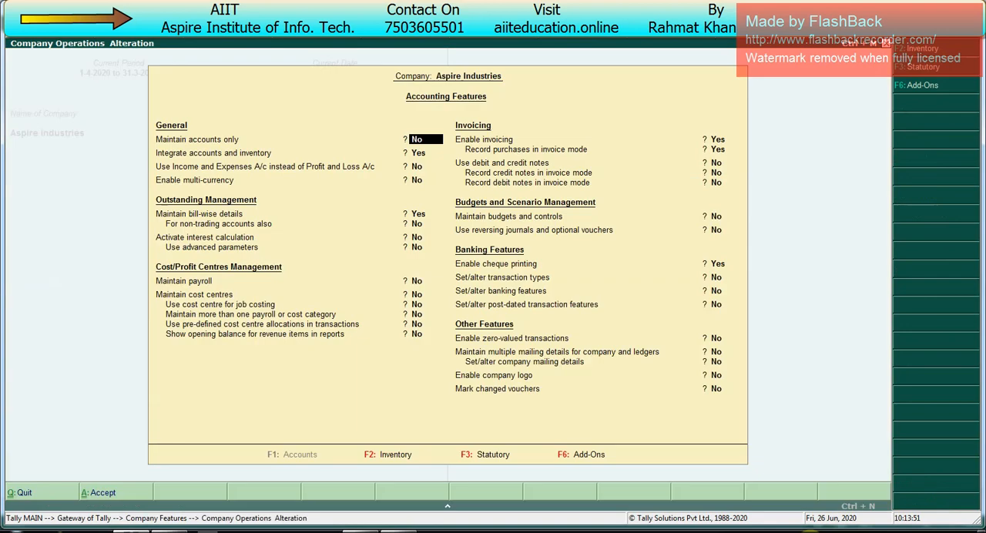
{"action": "key", "text": "Return"}
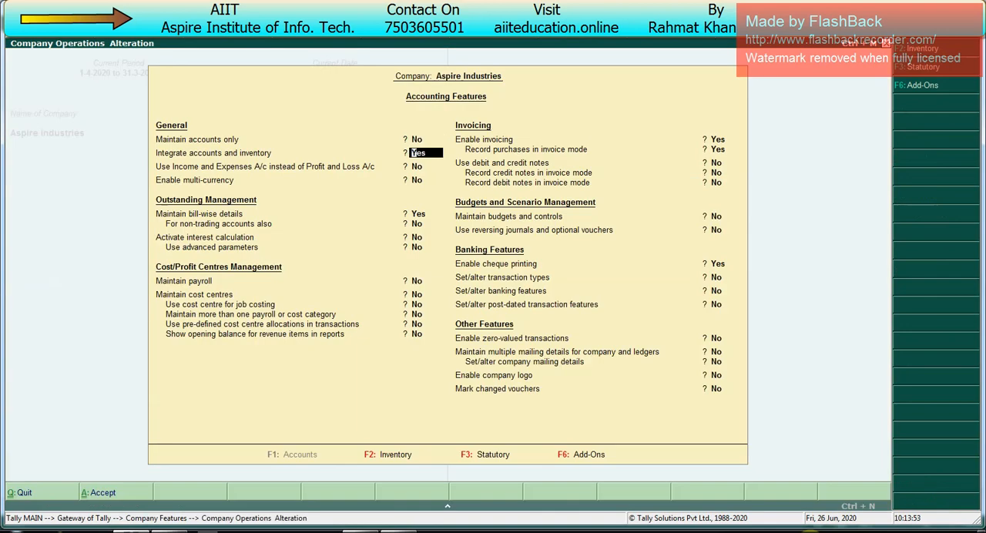
{"action": "key", "text": "Return"}
{"action": "key", "text": "Return"}
{"action": "type", "text": "y"}
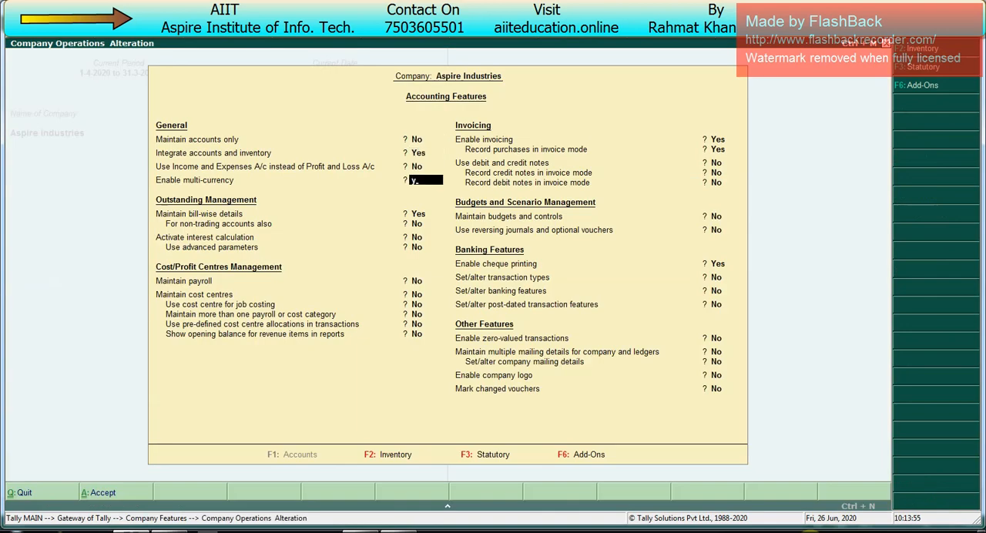
{"action": "key", "text": "Return"}
{"action": "key", "text": "Return"}
{"action": "key", "text": "ctrl+a"}
{"action": "key", "text": "Escape"}
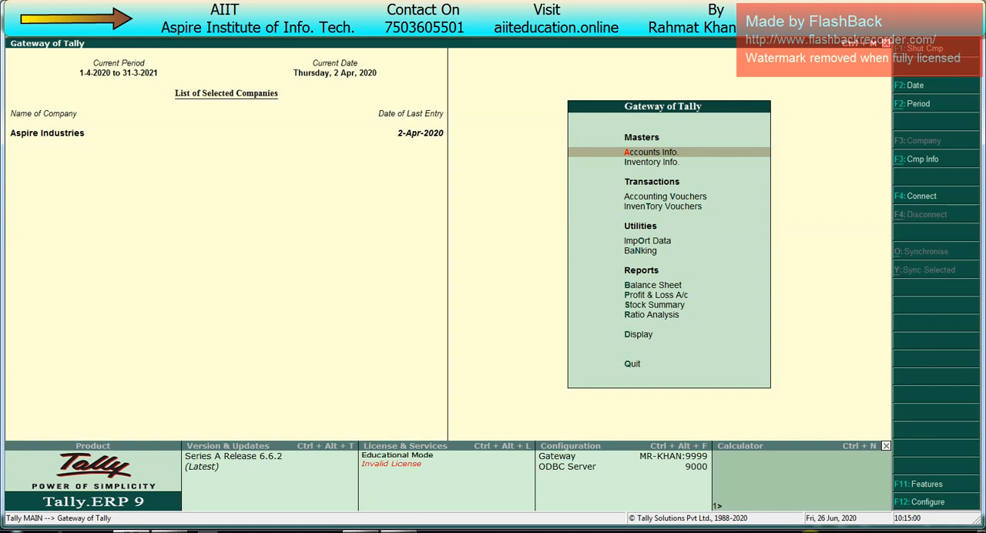
- Open the creation form for a new currency
{"action": "key", "text": "Return"}
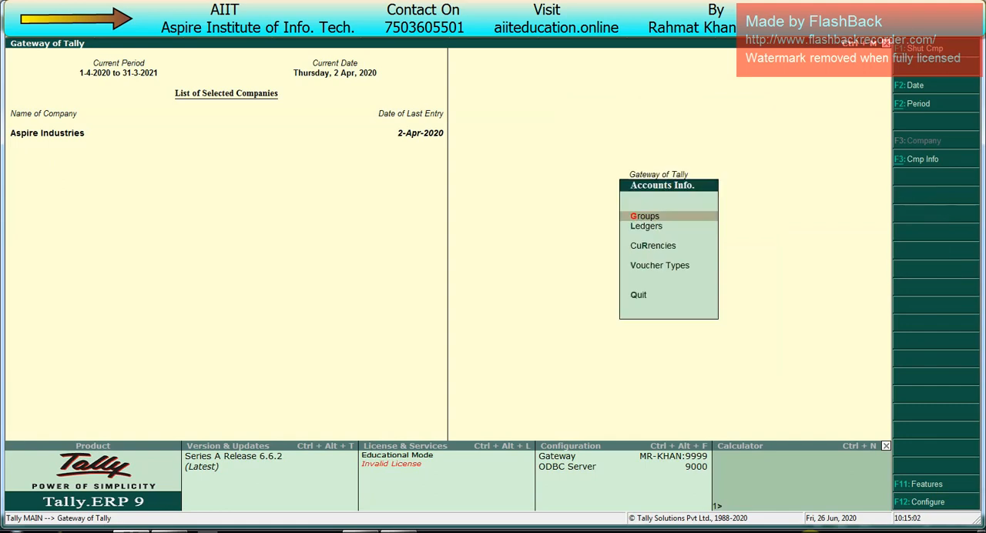
{"action": "key", "text": "Down"}
{"action": "key", "text": "Down"}
{"action": "key", "text": "Return"}
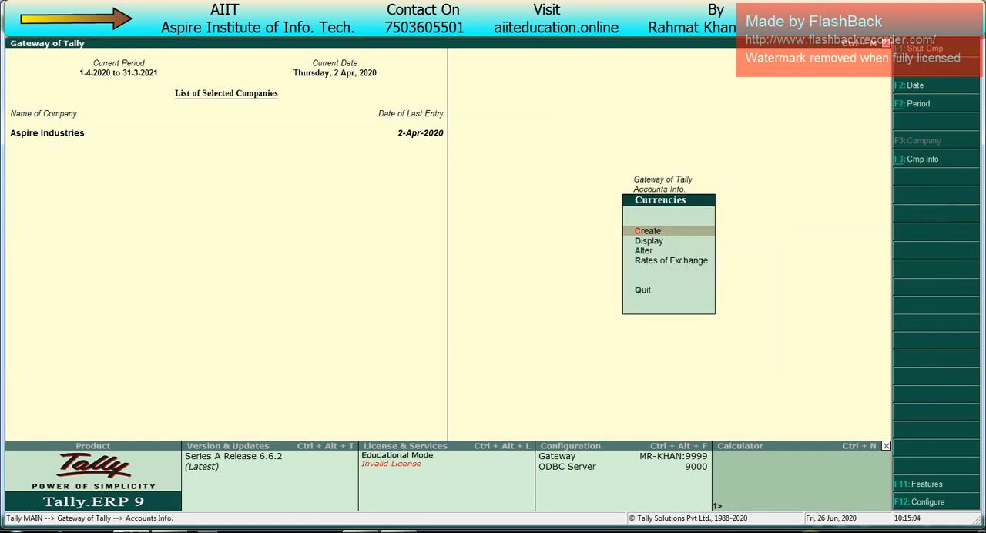
{"action": "key", "text": "Return"}
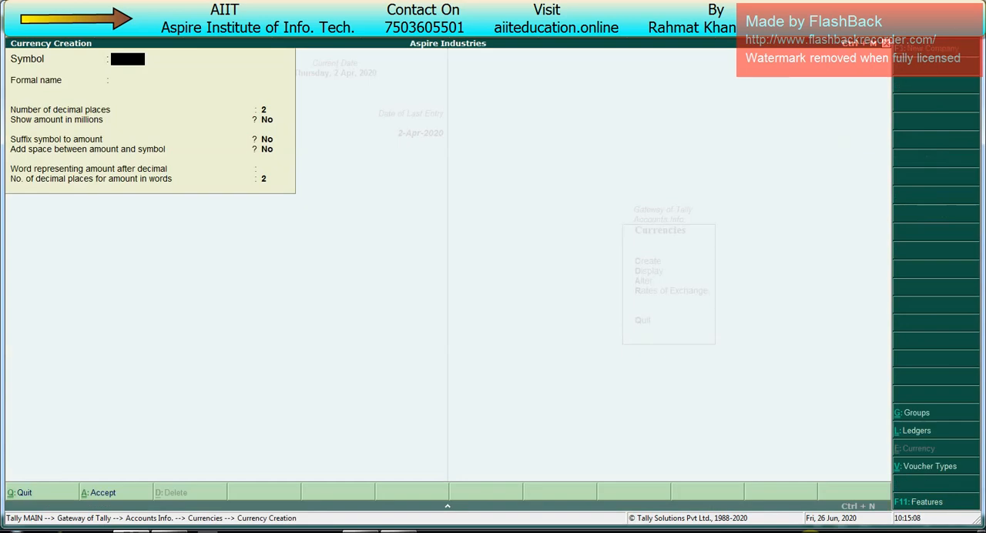
{"action": "type", "text": "$"}
{"action": "type", "text": "€ œ ¥"}
{"action": "key", "text": "Escape"}
- Give the new currency the symbol $ and the formal name Dollar
{"action": "type", "text": "$"}
{"action": "key", "text": "Return"}
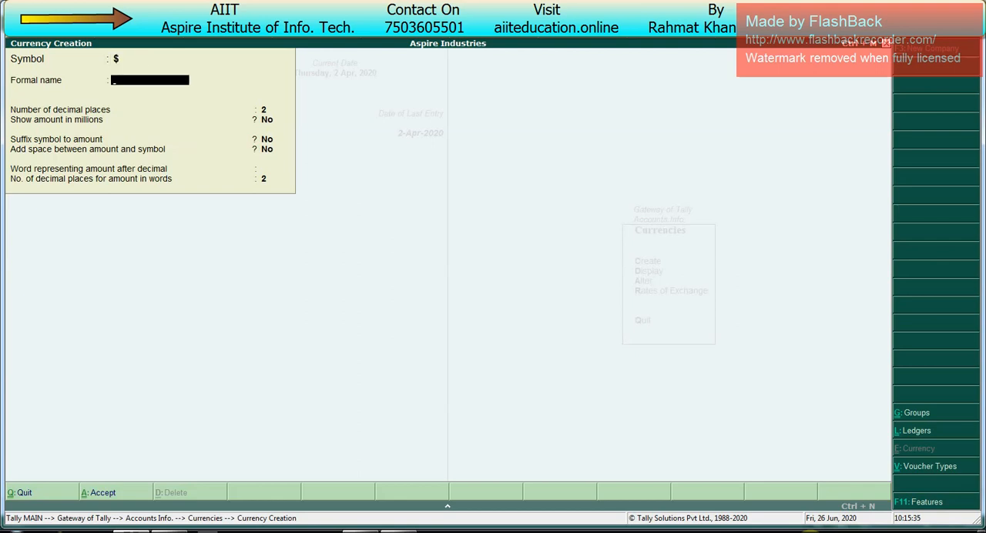
{"action": "type", "text": "Dollar"}
{"action": "key", "text": "Return"}
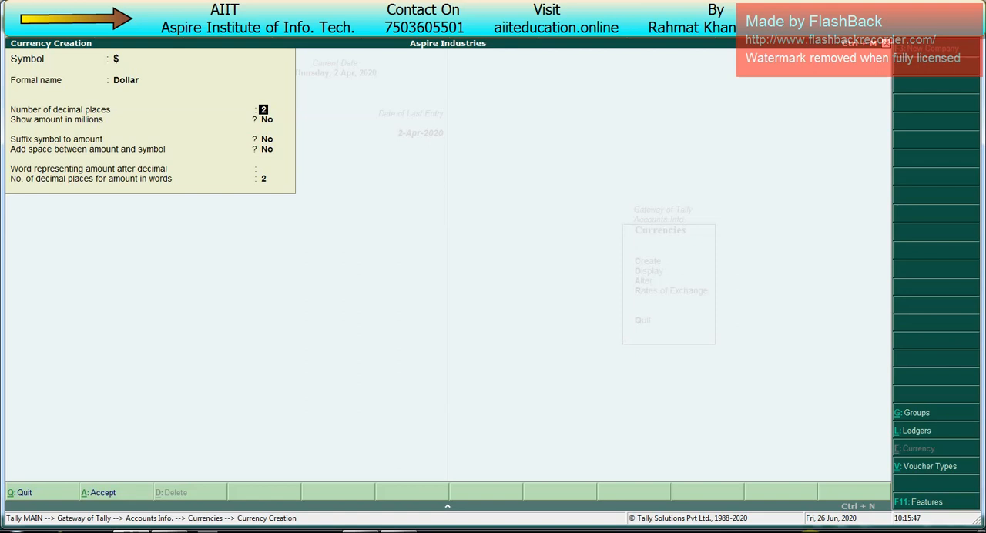
- Enter Cent as the word representing the amount after the decimal, save the Dollar currency and return to the Gateway of Tally
{"action": "key", "text": "Return"}
{"action": "key", "text": "Return"}
{"action": "key", "text": "Return"}
{"action": "key", "text": "Return"}
{"action": "key", "text": "Return"}
{"action": "key", "text": "BackSpace"}
{"action": "type", "text": "Cet"}
{"action": "key", "text": "BackSpace"}
{"action": "type", "text": "n"}
{"action": "key", "text": "Return"}
{"action": "key", "text": "Return"}
{"action": "key", "text": "Return"}
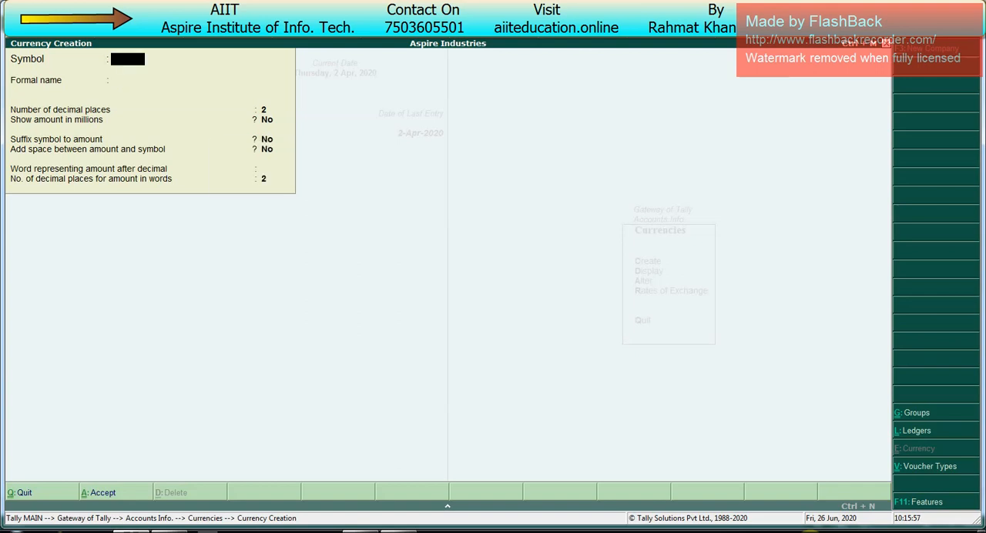
{"action": "key", "text": "Escape"}
{"action": "key", "text": "Escape"}
{"action": "key", "text": "Escape"}
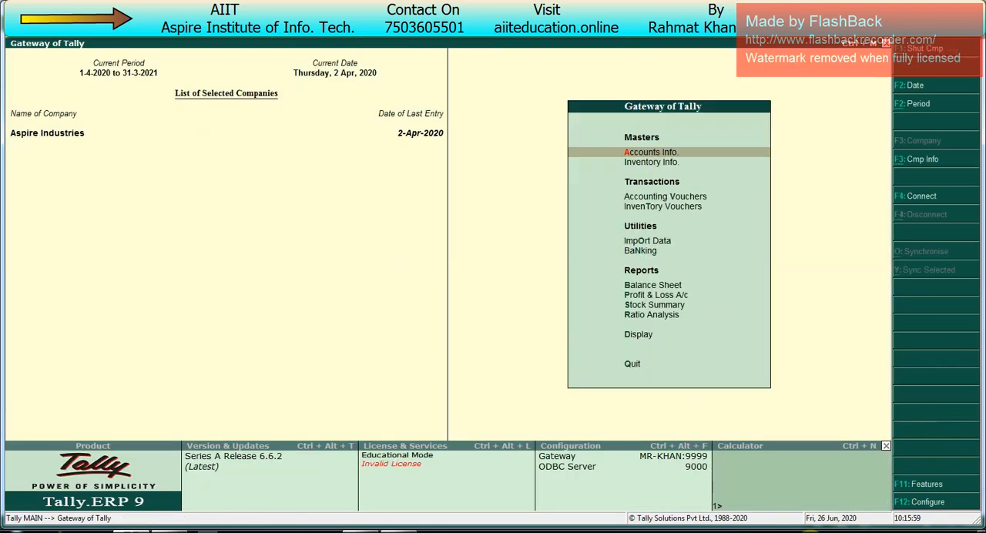
- Start a new voucher of type Sales and leave its reference number blank
{"action": "key", "text": "v"}
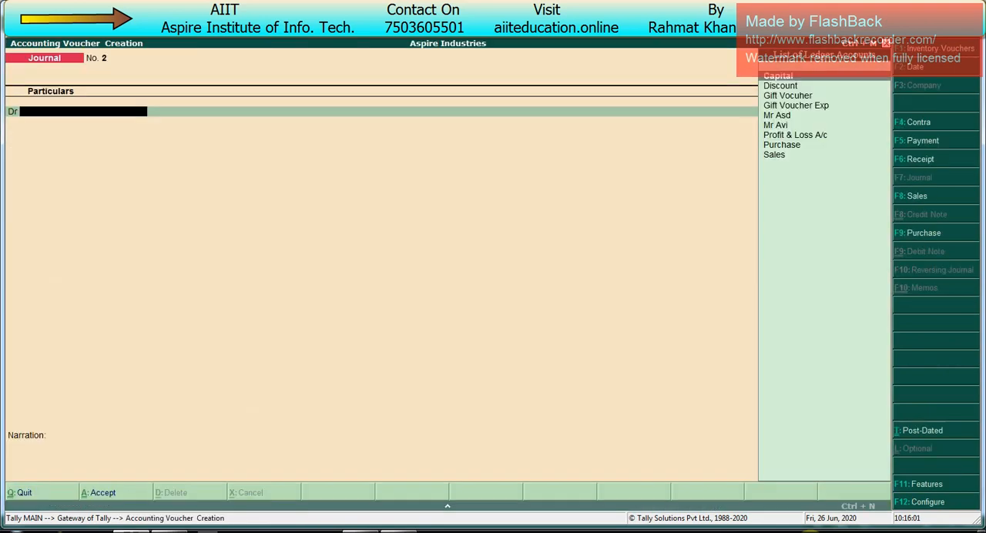
{"action": "key", "text": "F8"}
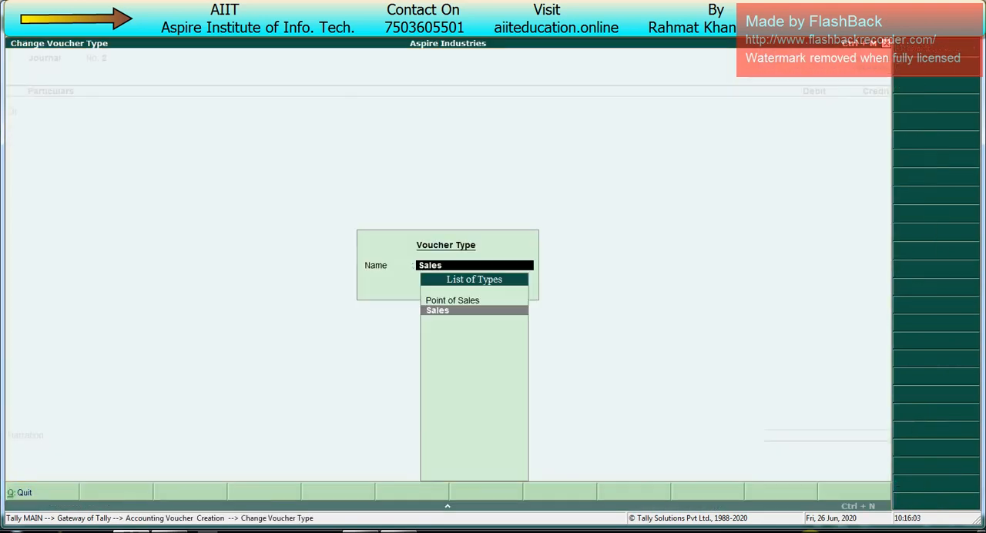
{"action": "key", "text": "Return"}
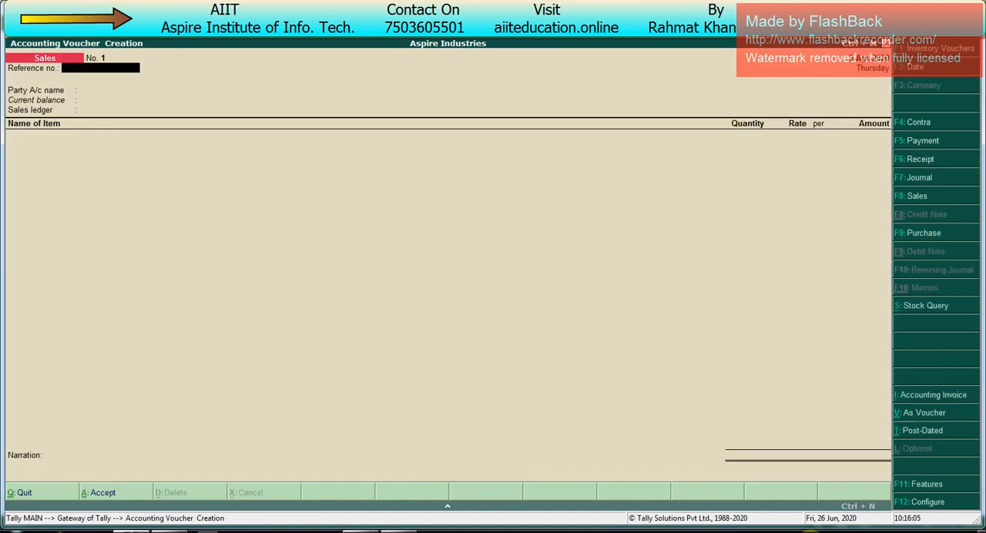
{"action": "key", "text": "Return"}
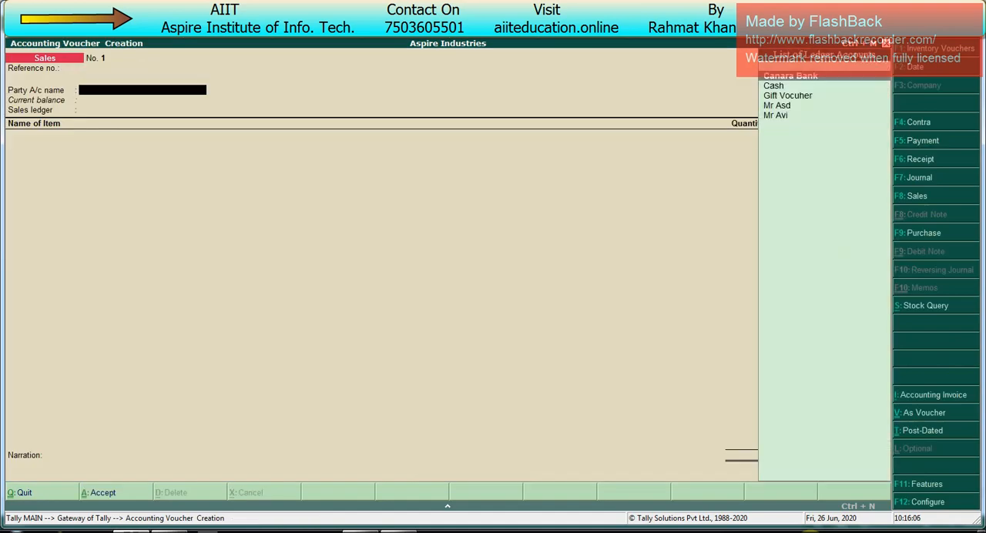
- Create a party ledger named Ms Asd Ent for the sales voucher and place it under Sundry Debtors
{"action": "key", "text": "alt+c"}
{"action": "type", "text": "Ms"}
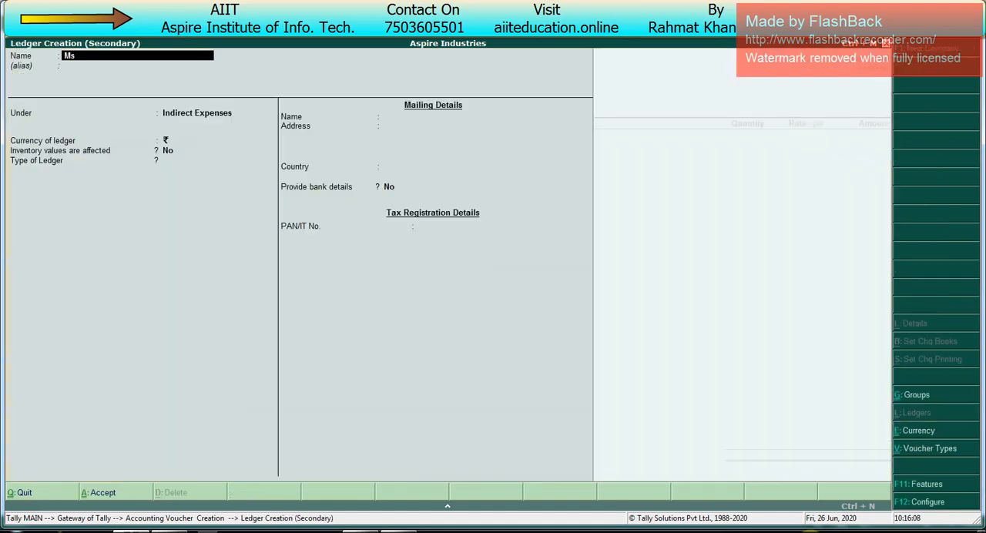
{"action": "type", "text": " Asd Ent"}
{"action": "key", "text": "Return"}
{"action": "key", "text": "Return"}
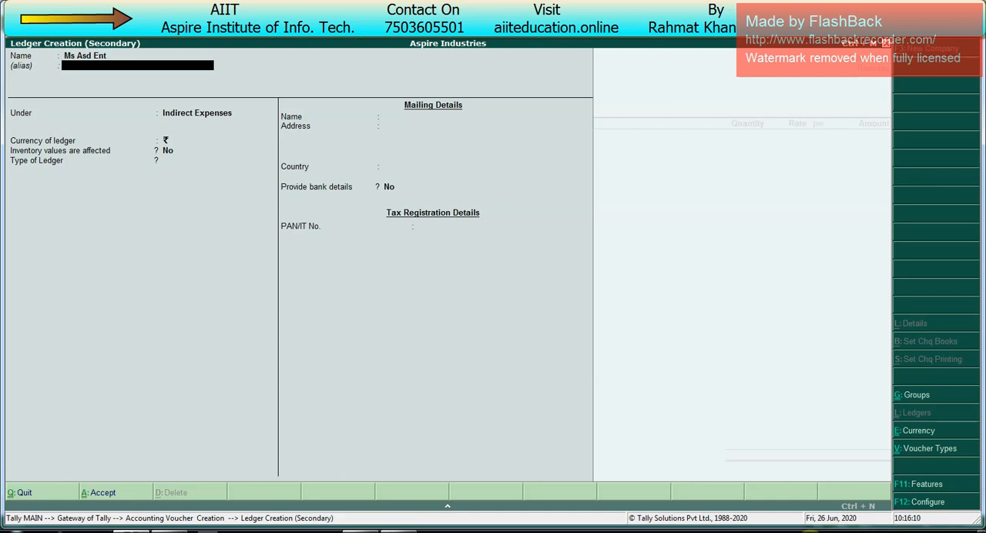
{"action": "type", "text": "Sund"}
{"action": "key", "text": "Down"}
{"action": "key", "text": "Return"}
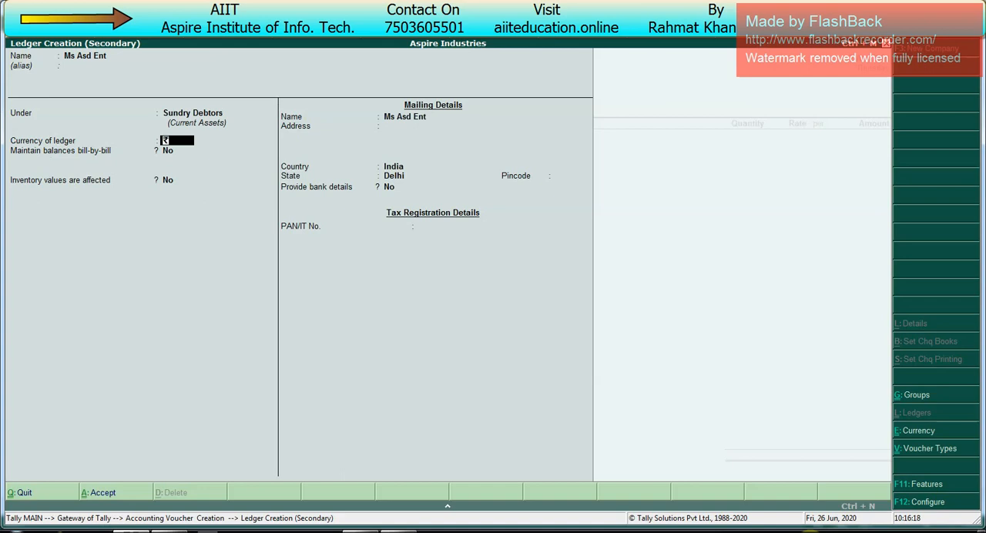
- Keep the rupee (INR) as the ledger's currency and enable bill-by-bill balances with no default credit period
{"action": "key", "text": "BackSpace"}
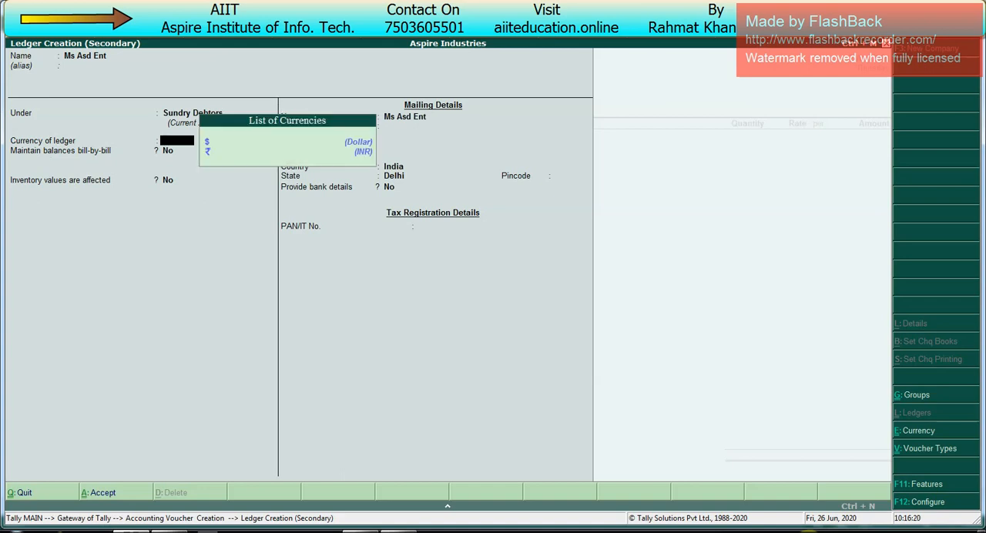
{"action": "key", "text": "Down"}
{"action": "key", "text": "Down"}
{"action": "key", "text": "Up"}
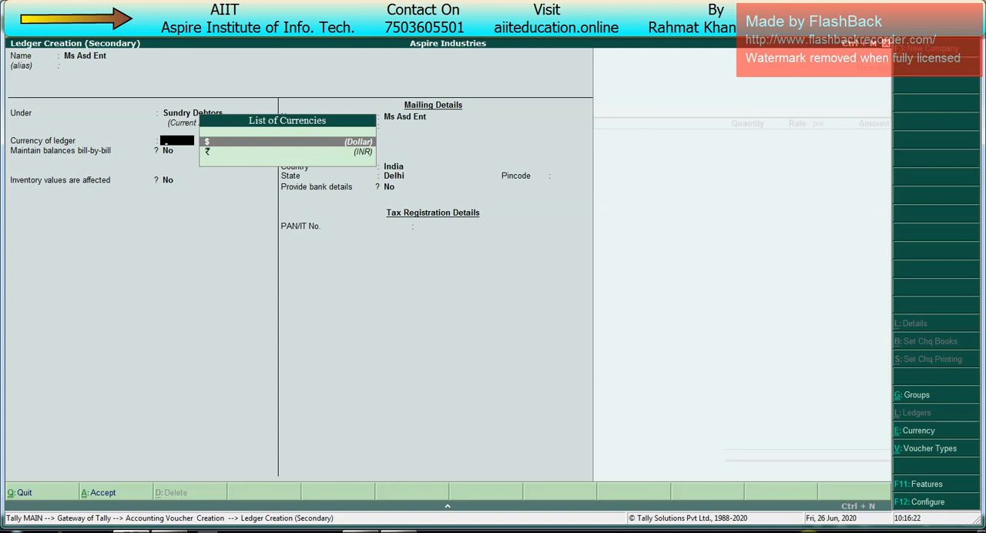
{"action": "key", "text": "Down"}
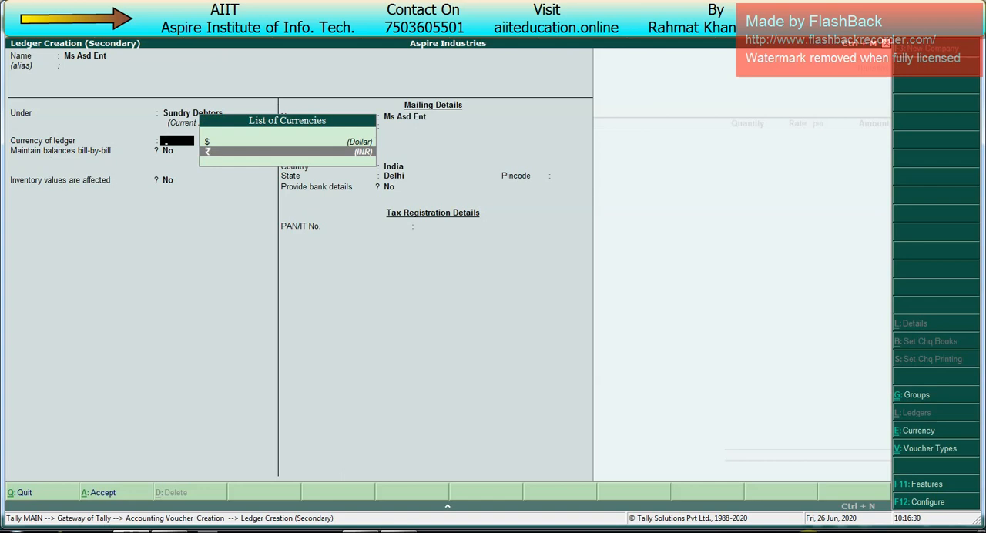
{"action": "key", "text": "Return"}
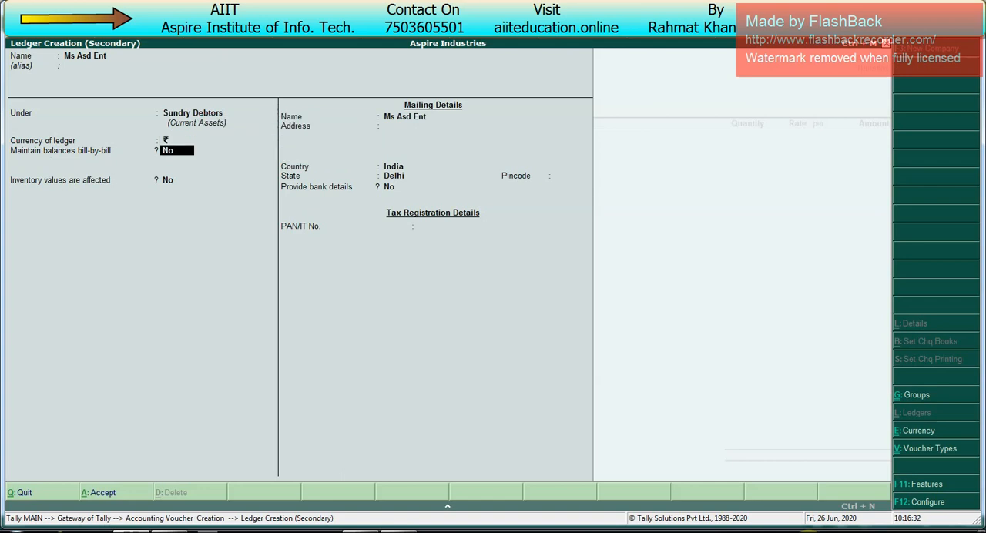
{"action": "type", "text": "y"}
{"action": "key", "text": "Return"}
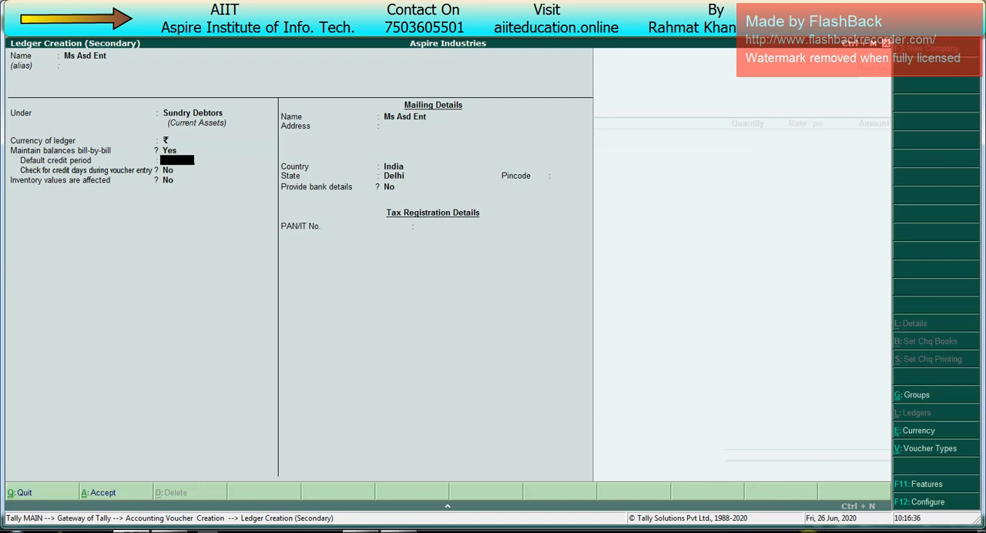
{"action": "key", "text": "Return"}
{"action": "key", "text": "Return"}
{"action": "key", "text": "Return"}
{"action": "key", "text": "Return"}
{"action": "key", "text": "Return"}
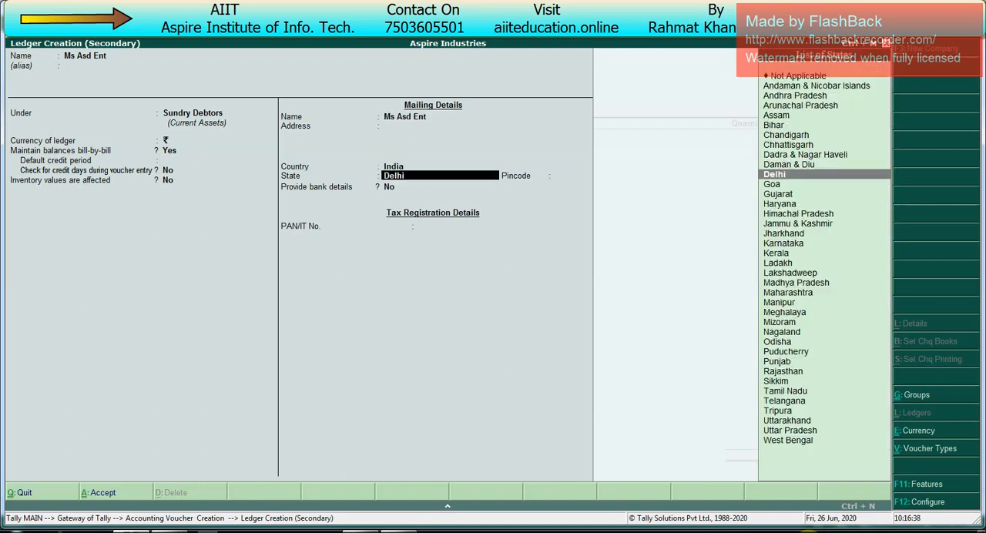
- Set the party's country to Australia, save the ledger, and accept the voucher's party details with the dispatch and order fields blank
{"action": "key", "text": "BackSpace"}
{"action": "type", "text": "Au"}
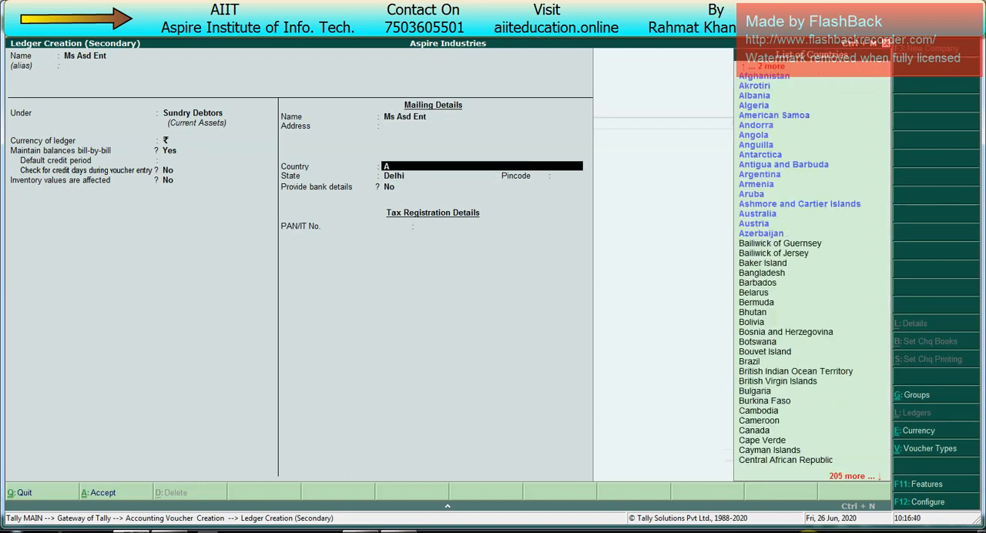
{"action": "key", "text": "Return"}
{"action": "key", "text": "Return"}
{"action": "key", "text": "Return"}
{"action": "key", "text": "Return"}
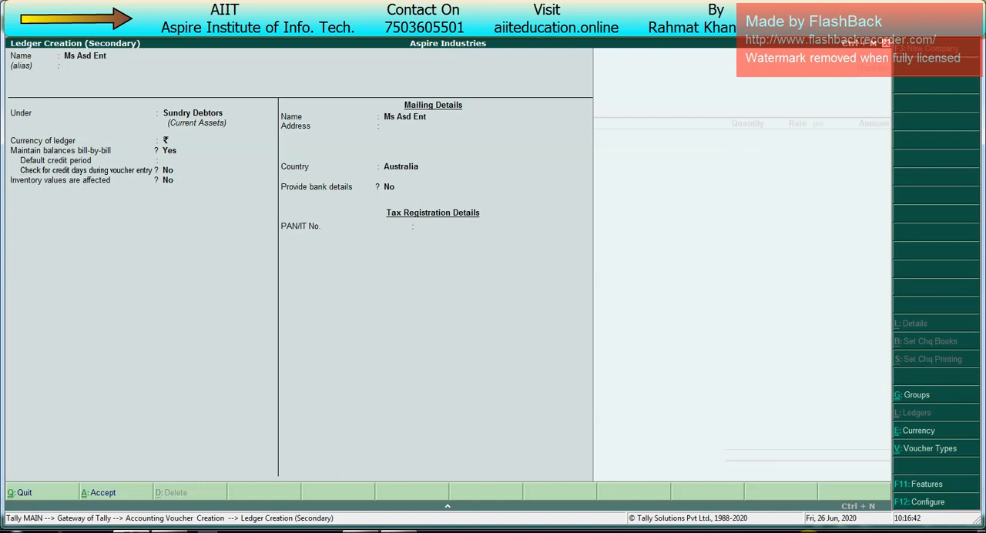
{"action": "key", "text": "Return"}
{"action": "key", "text": "Return"}
{"action": "key", "text": "Return"}
{"action": "key", "text": "Return"}
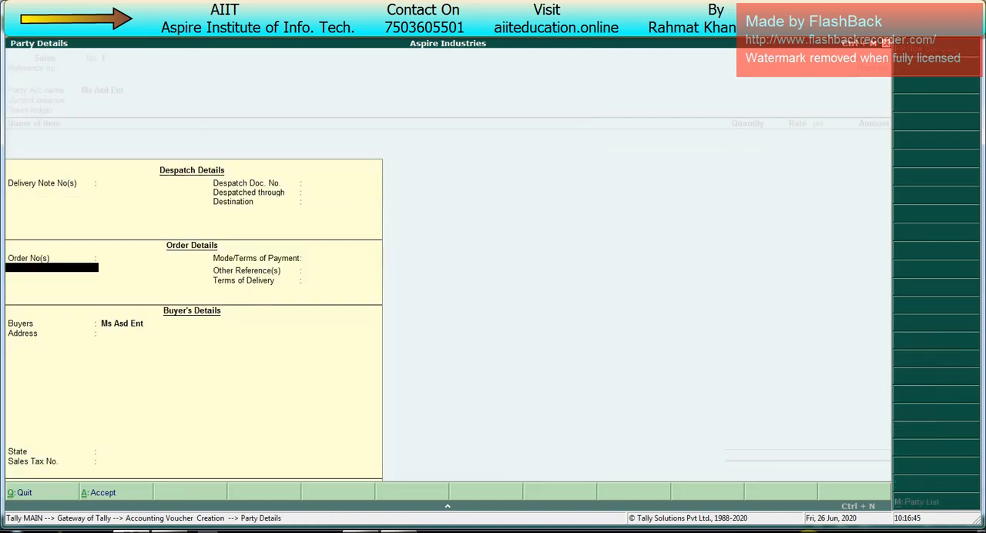
{"action": "key", "text": "ctrl+a"}
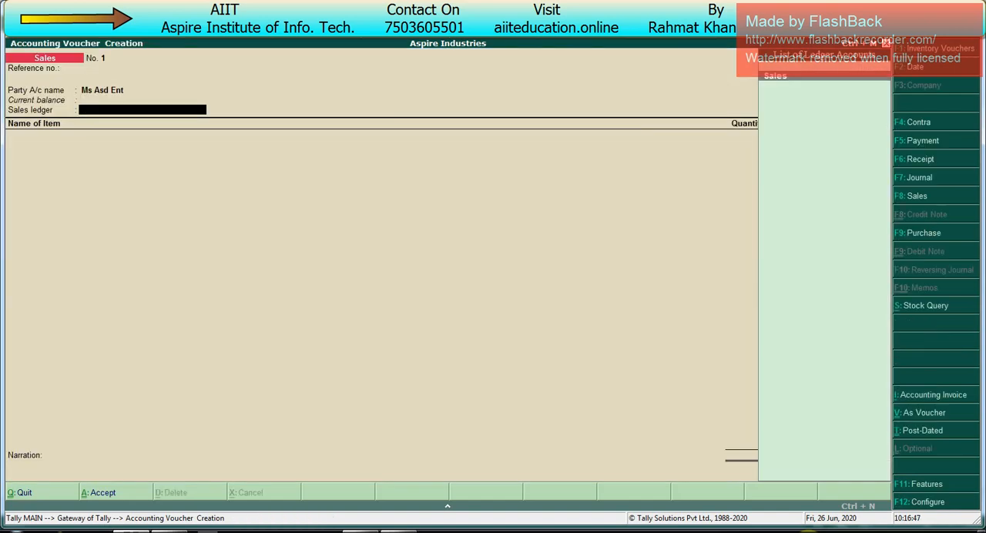
- Create a sales ledger named Export under Sales Accounts and use it as the voucher's sales ledger
{"action": "key", "text": "alt+c"}
{"action": "type", "text": "Export"}
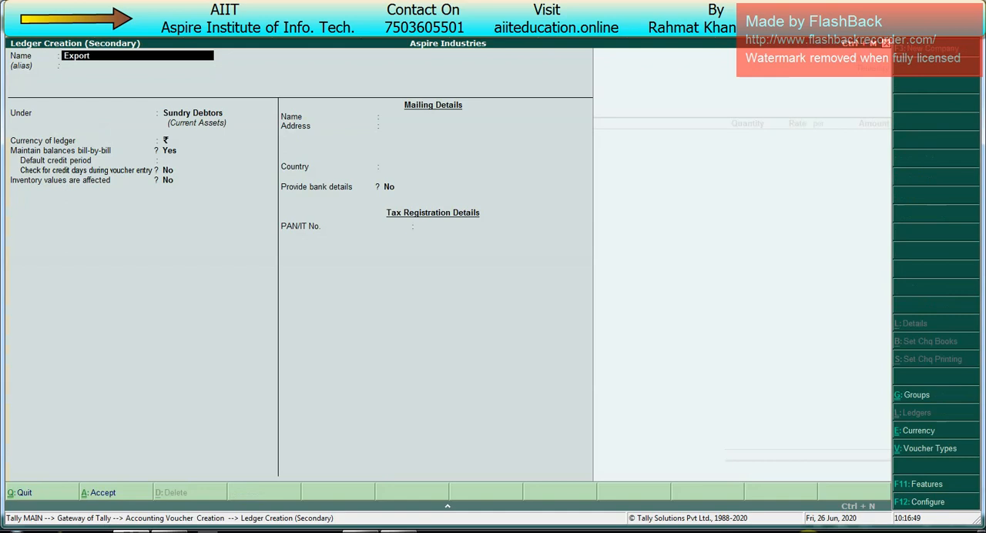
{"action": "key", "text": "Return"}
{"action": "key", "text": "Return"}
{"action": "type", "text": "Sales"}
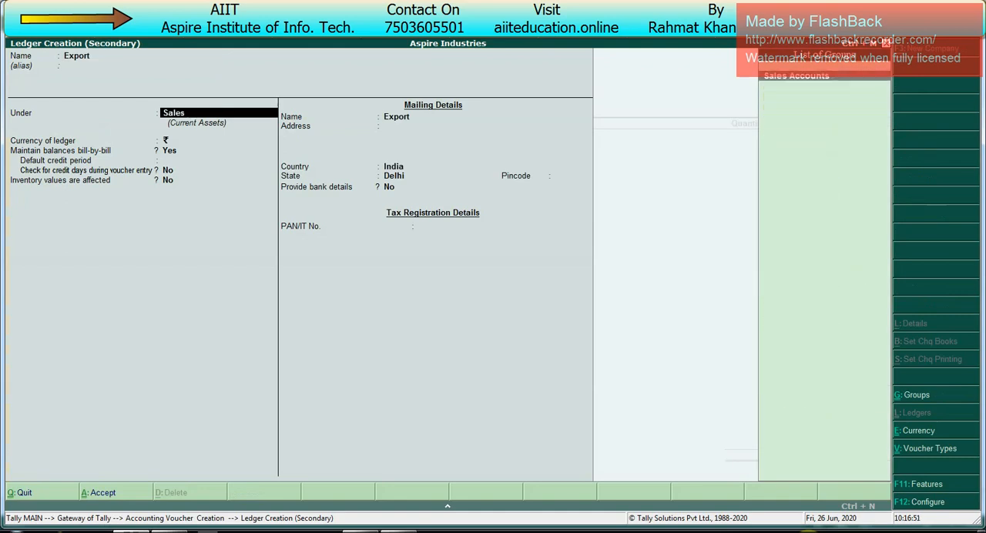
{"action": "key", "text": "Return"}
{"action": "key", "text": "Return"}
{"action": "key", "text": "Return"}
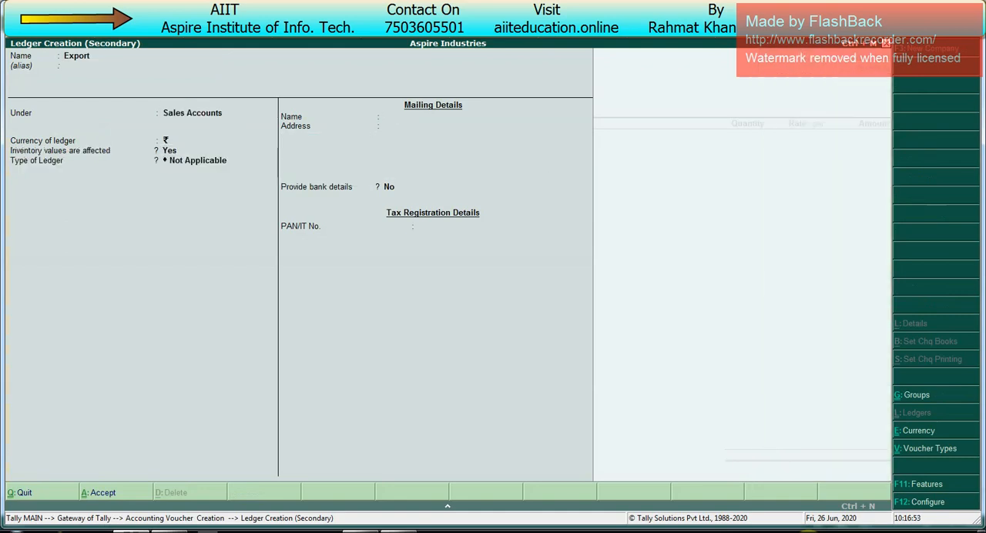
{"action": "key", "text": "Return"}
{"action": "key", "text": "Return"}
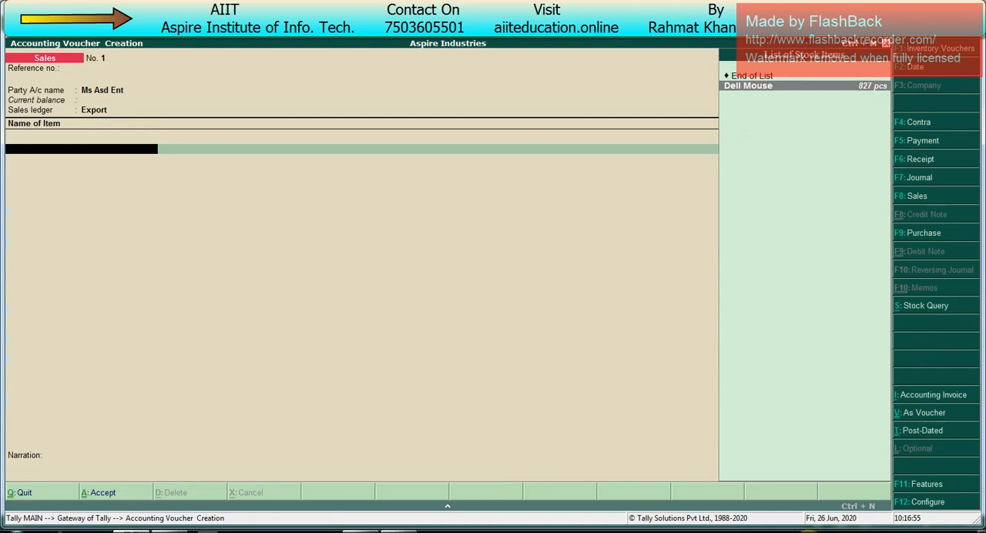
- Create a stock item named Printing Machine under Primary with pcs as its unit, and add it to the voucher
{"action": "key", "text": "Return"}
{"action": "key", "text": "BackSpace"}
{"action": "key", "text": "alt+c"}
{"action": "type", "text": "Machine"}
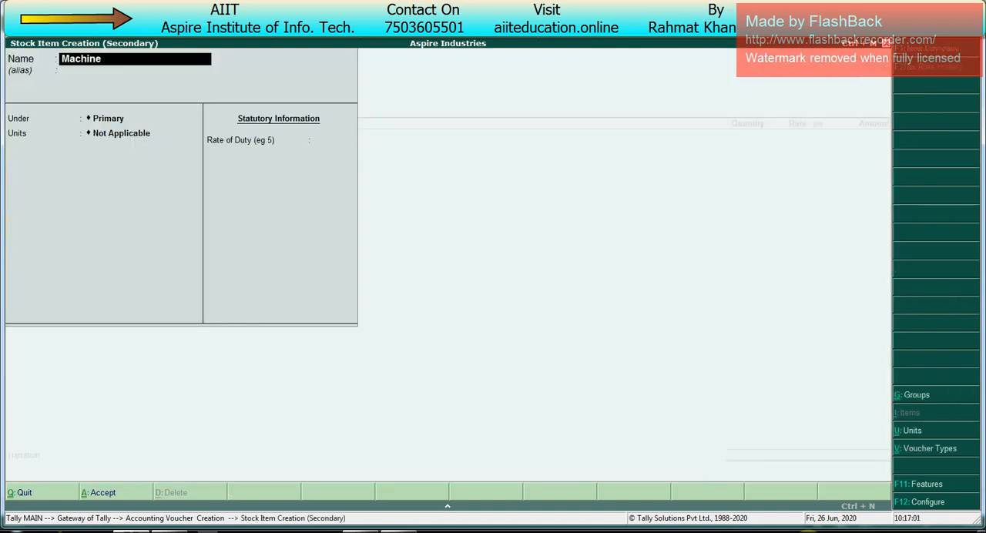
{"action": "key", "text": "Home"}
{"action": "type", "text": "Printing"}
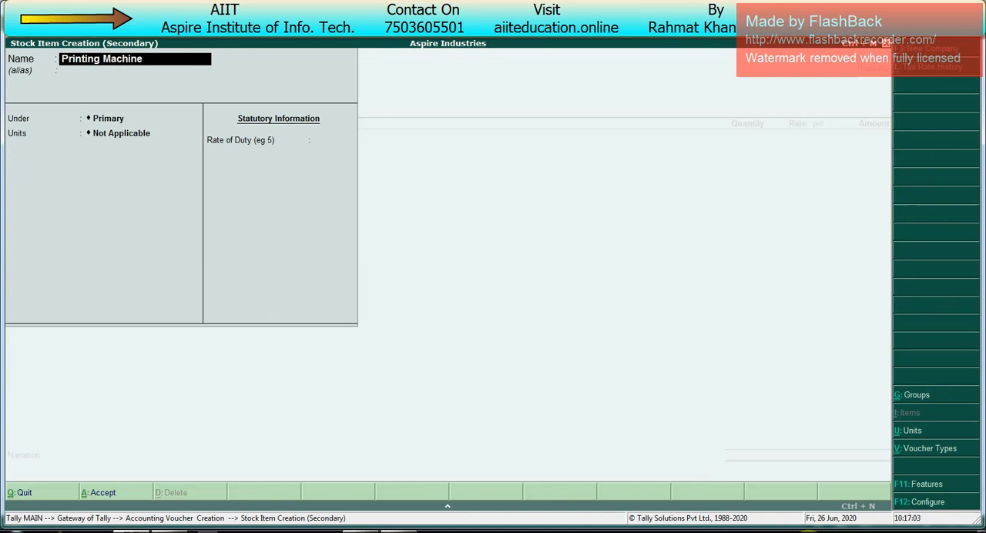
{"action": "key", "text": "Return"}
{"action": "key", "text": "Return"}
{"action": "key", "text": "Return"}
- Alter the Printing Machine item to have an opening balance of 15 pcs at a rate of 50,000, and save it
{"action": "key", "text": "Return"}
{"action": "key", "text": "ctrl+a"}
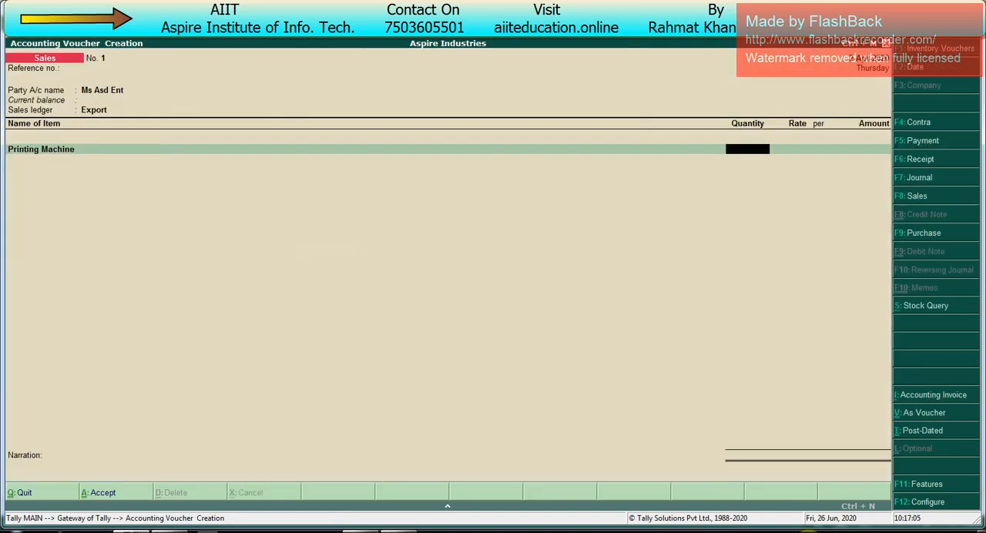
{"action": "type", "text": "10"}
{"action": "key", "text": "BackSpace"}
{"action": "key", "text": "BackSpace"}
{"action": "key", "text": "BackSpace"}
{"action": "key", "text": "ctrl+Return"}
{"action": "key", "text": "Return"}
{"action": "key", "text": "Return"}
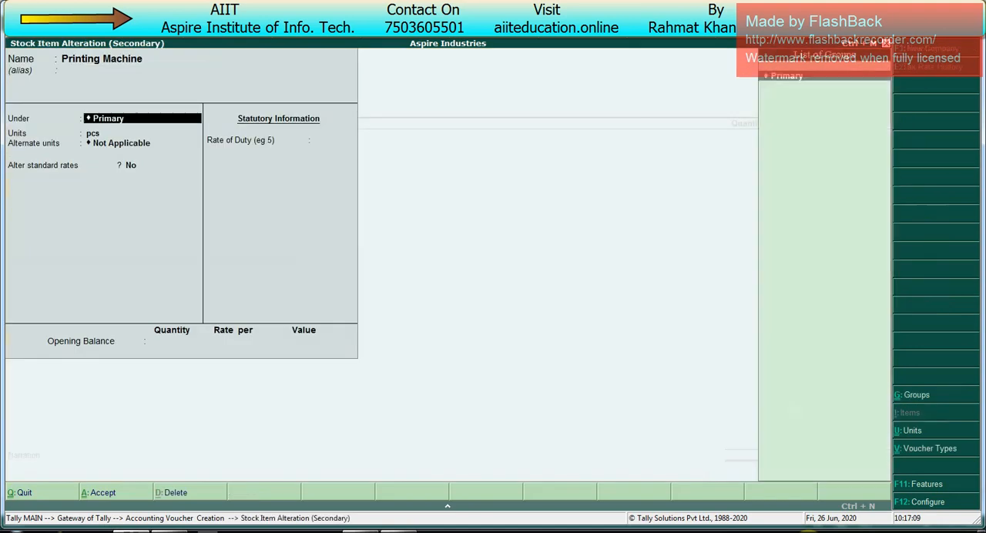
{"action": "key", "text": "Return"}
{"action": "key", "text": "Return"}
{"action": "key", "text": "Return"}
{"action": "key", "text": "Return"}
{"action": "key", "text": "Return"}
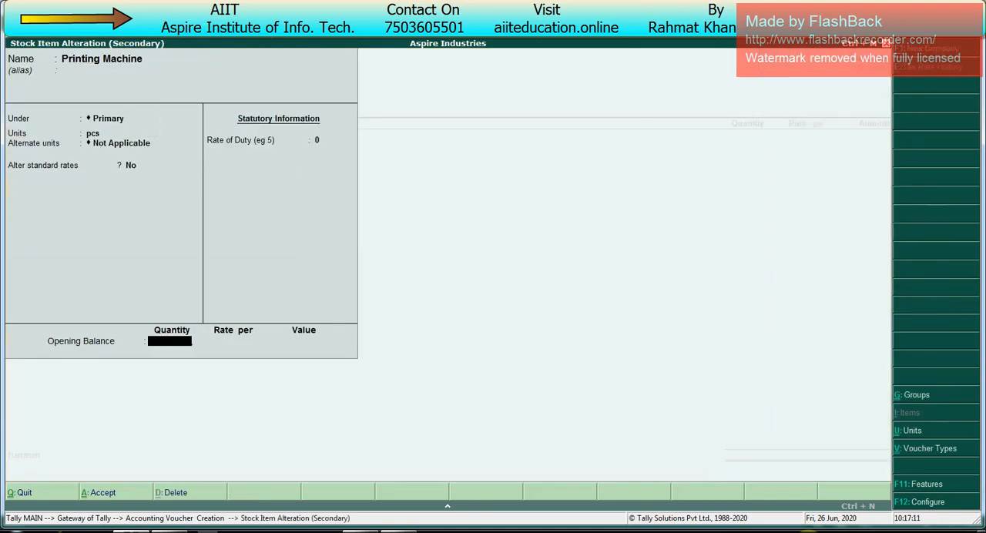
{"action": "type", "text": "15"}
{"action": "key", "text": "Return"}
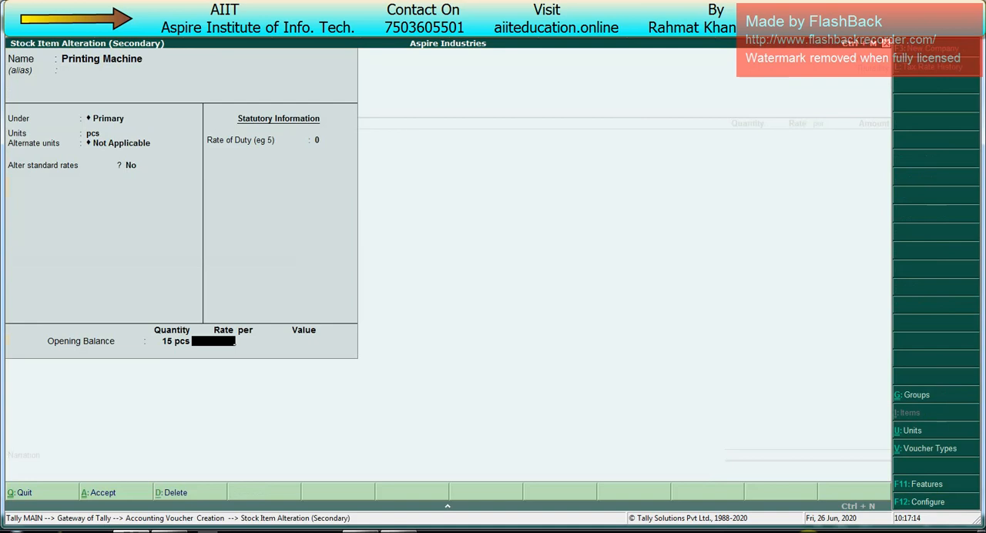
{"action": "type", "text": "50000"}
{"action": "key", "text": "Return"}
{"action": "key", "text": "Return"}
{"action": "key", "text": "Return"}
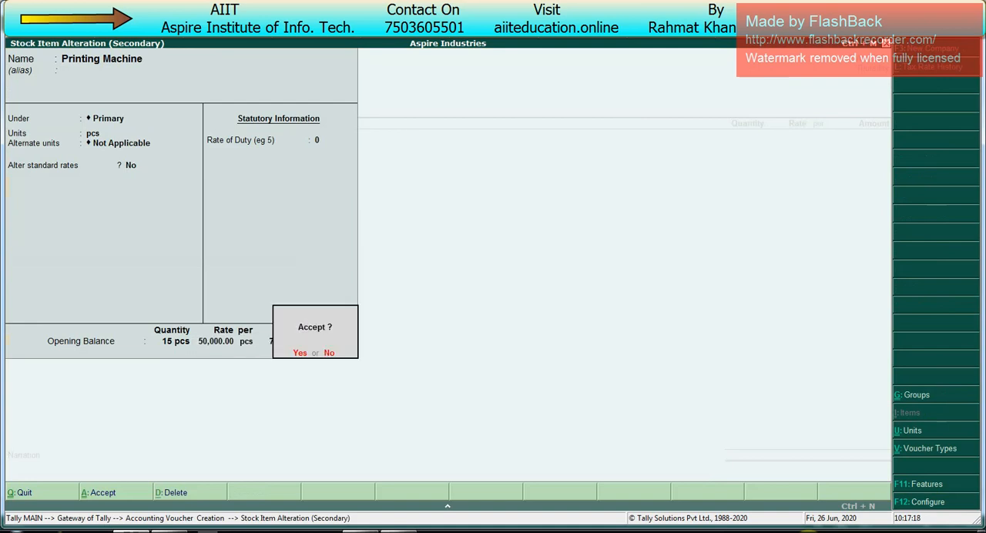
{"action": "key", "text": "Return"}
- Enter a quantity of 10 pcs at a rate of $1000 for the Printing Machine
{"action": "type", "text": "10"}
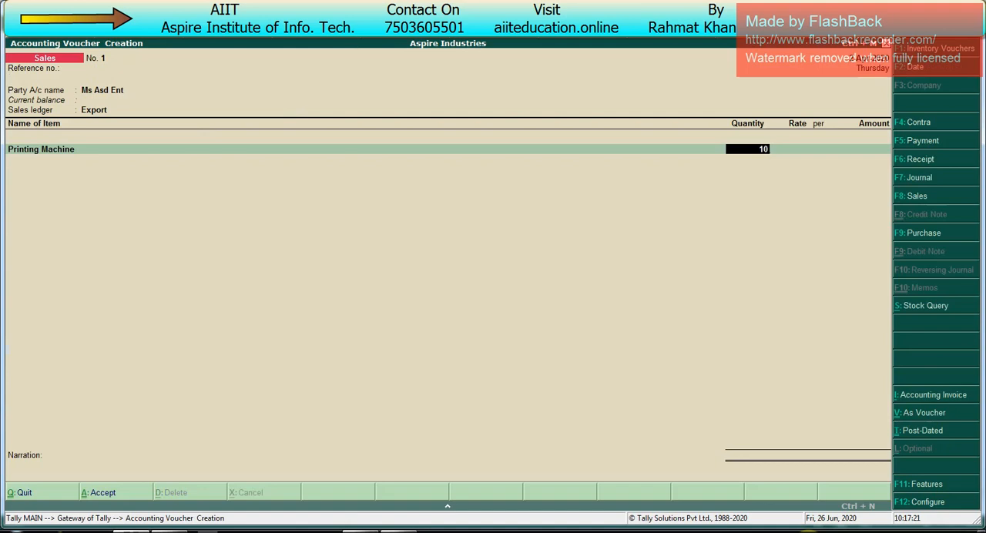
{"action": "key", "text": "Return"}
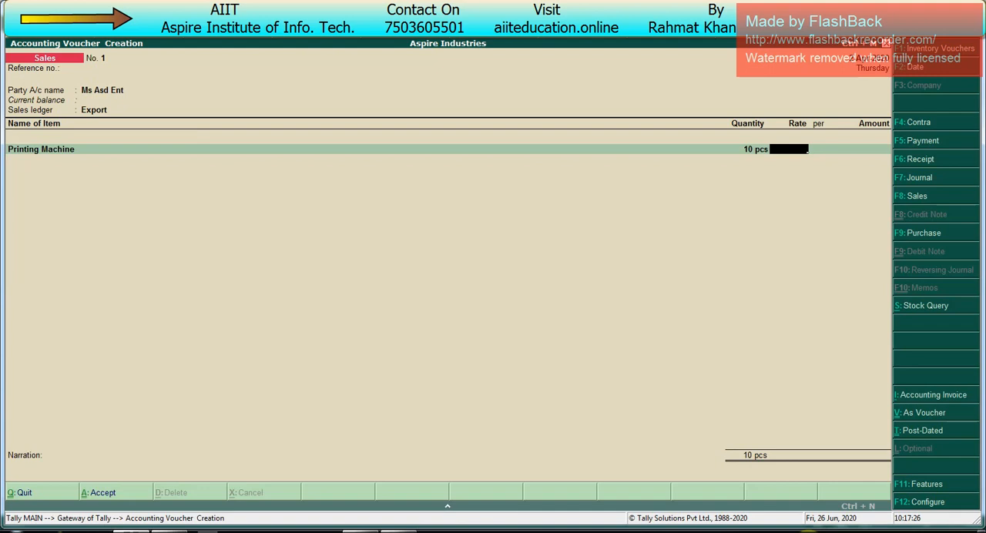
{"action": "type", "text": "$1000"}
{"action": "key", "text": "Return"}
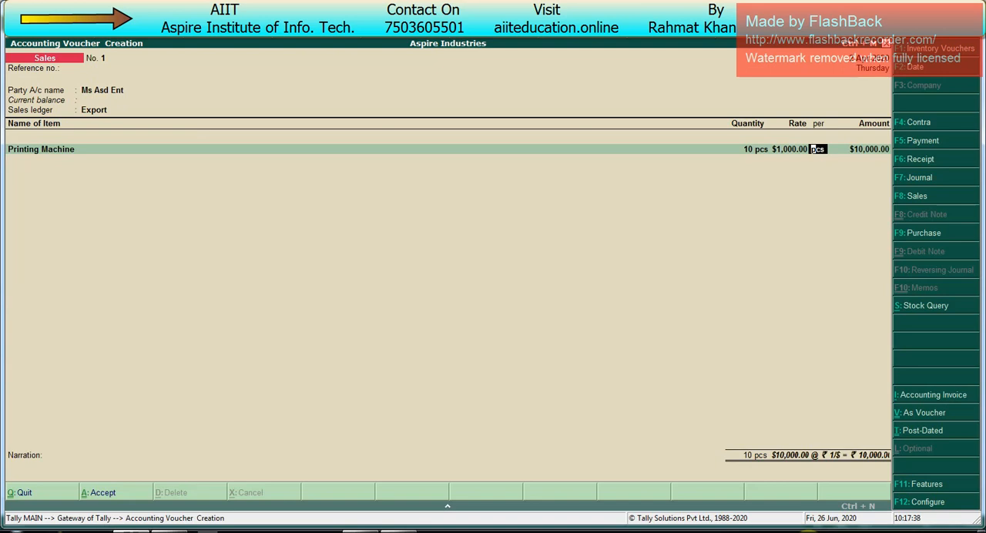
- Change the voucher date to 1 May (1.5)
{"action": "key", "text": "F2"}
{"action": "type", "text": "2.5"}
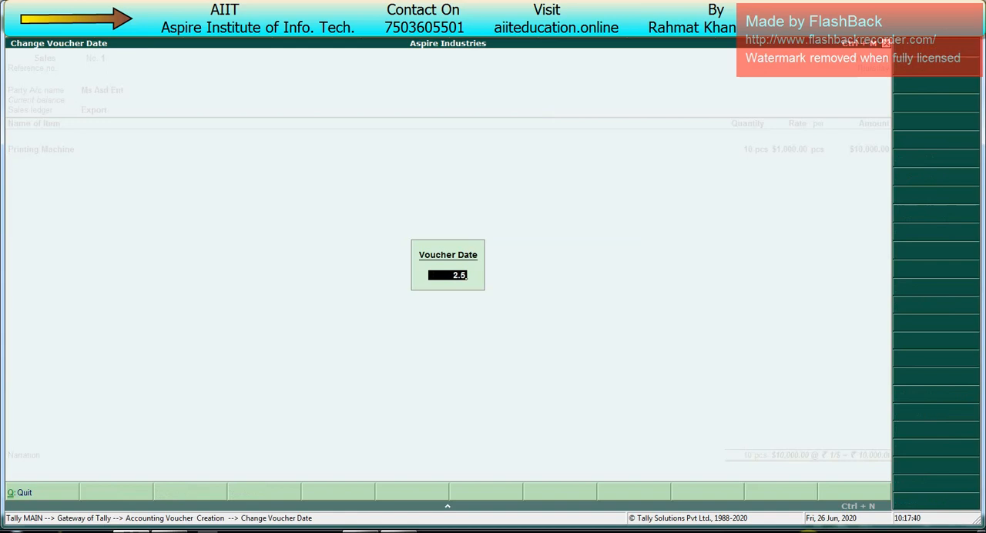
{"action": "key", "text": "BackSpace"}
{"action": "key", "text": "BackSpace"}
{"action": "key", "text": "BackSpace"}
{"action": "type", "text": "1.5"}
{"action": "key", "text": "Return"}
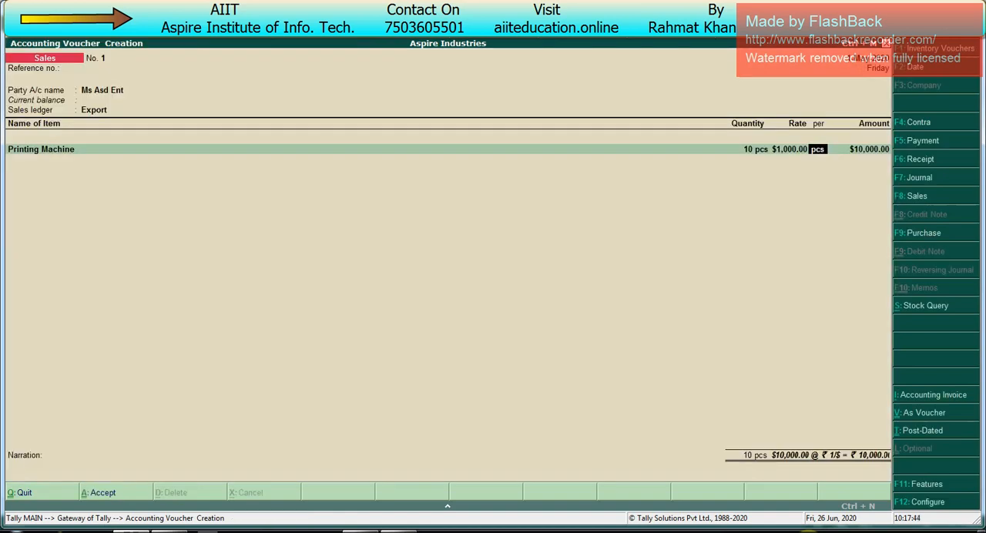
- Set the forex rate of exchange to 70/$, accept the item's amount, and end the item list
{"action": "key", "text": "Return"}
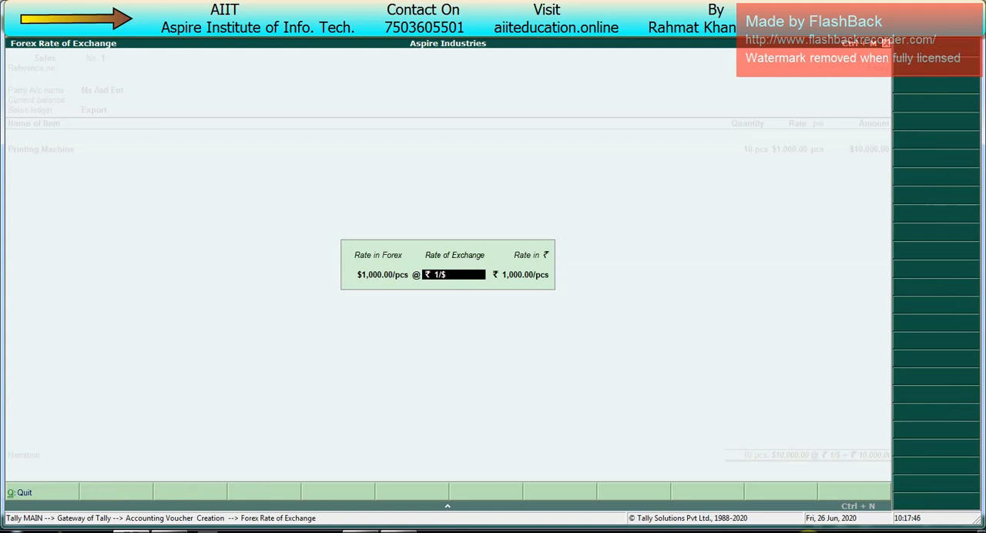
{"action": "type", "text": "70/$"}
{"action": "key", "text": "Return"}
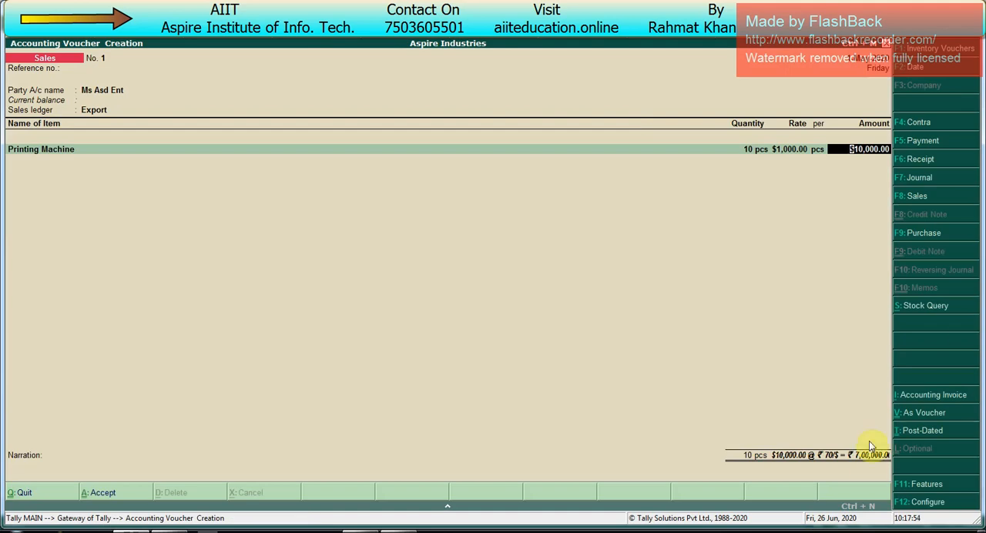
{"action": "key", "text": "Return"}
- Allocate the full $10,000.00 debit to New Ref 1 in the party's bill-wise details and continue to the narration
{"action": "key", "text": "Return"}
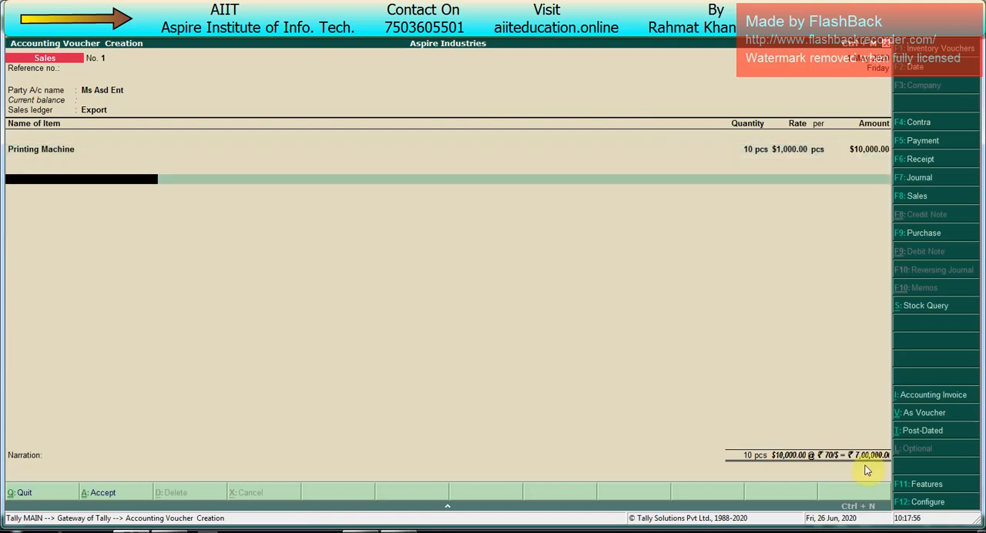
{"action": "key", "text": "Return"}
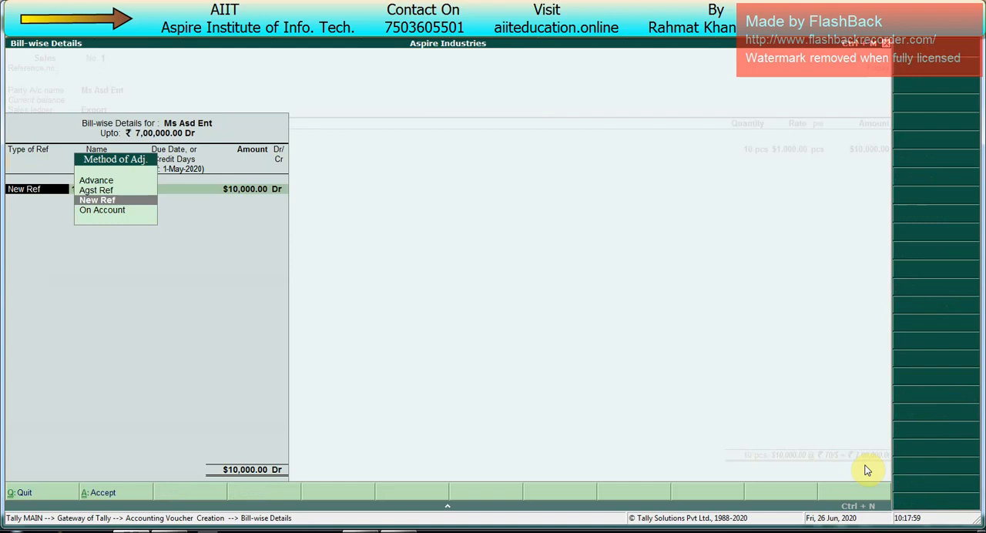
{"action": "key", "text": "Return"}
{"action": "key", "text": "Return"}
{"action": "key", "text": "Return"}
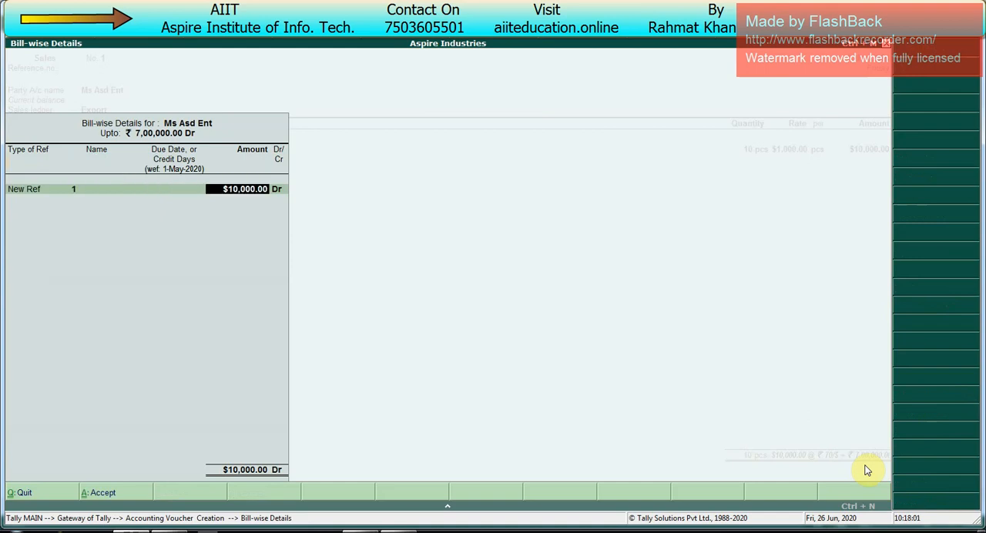
{"action": "key", "text": "Return"}
- Save the export sales voucher without a narration, review its invoice down to the declaration, and return to voucher entry
{"action": "key", "text": "Return"}
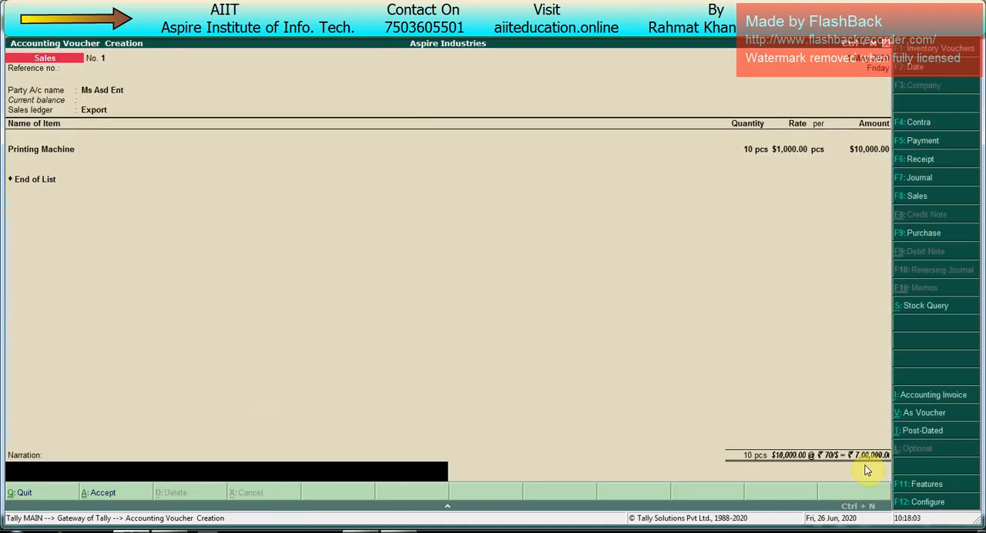
{"action": "key", "text": "Return"}
{"action": "key", "text": "Return"}
{"action": "key", "text": "Return"}
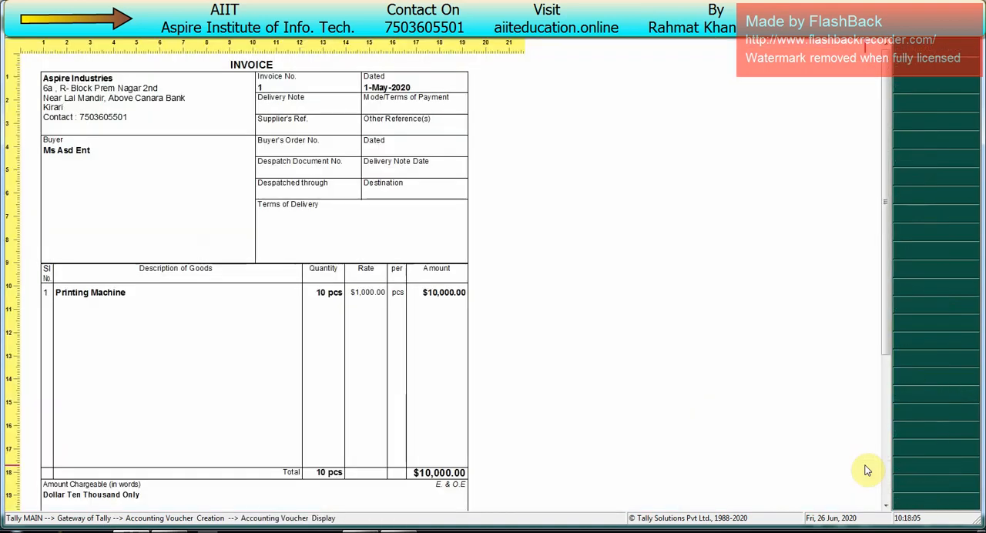
{"action": "scroll", "coordinate": [435, 310], "scroll_direction": "down", "scroll_amount": 1}
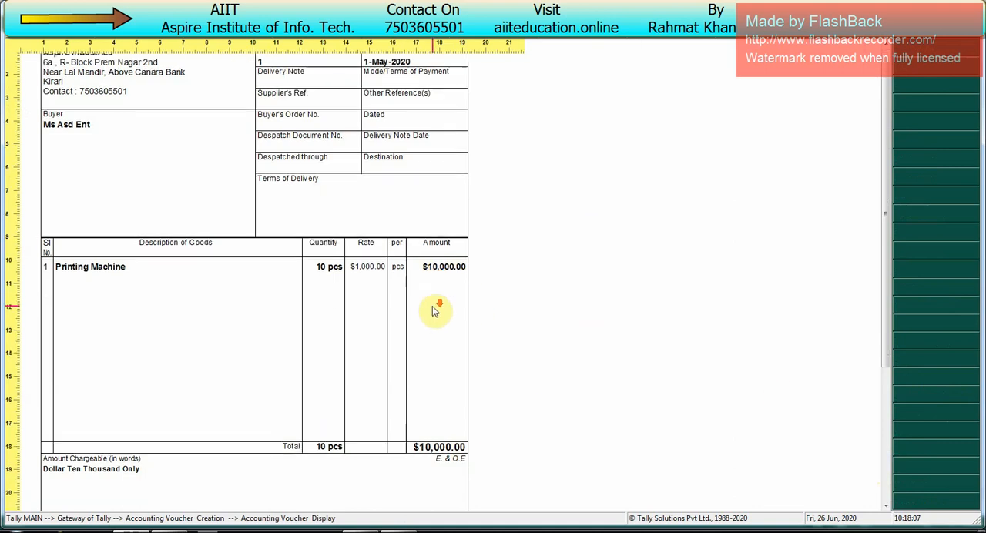
{"action": "scroll", "coordinate": [436, 310], "scroll_direction": "down", "scroll_amount": 7}
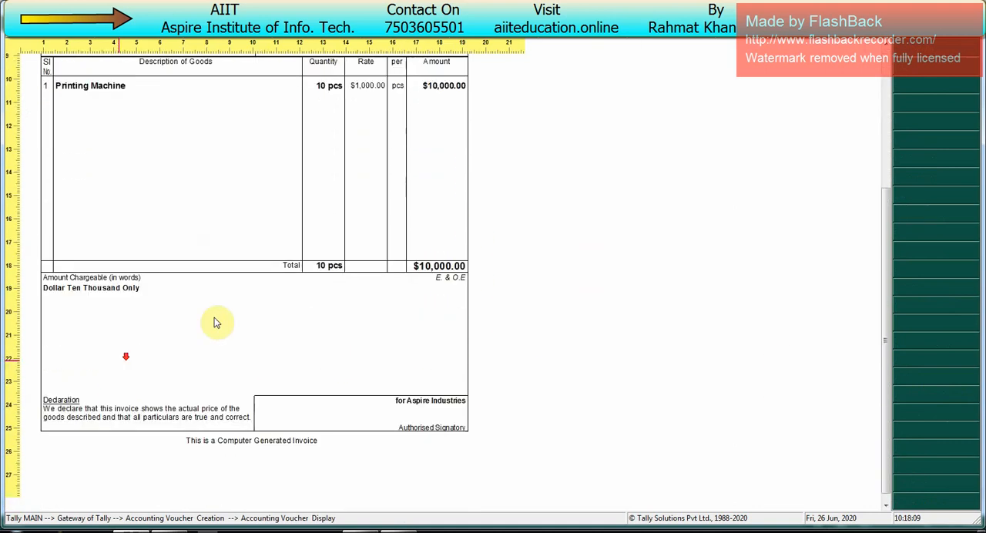
{"action": "key", "text": "Escape"}
- Open the Balance Sheet in detailed form, check the Sundry Debtors line under Current Assets, and return to the Gateway of Tally
{"action": "key", "text": "Escape"}
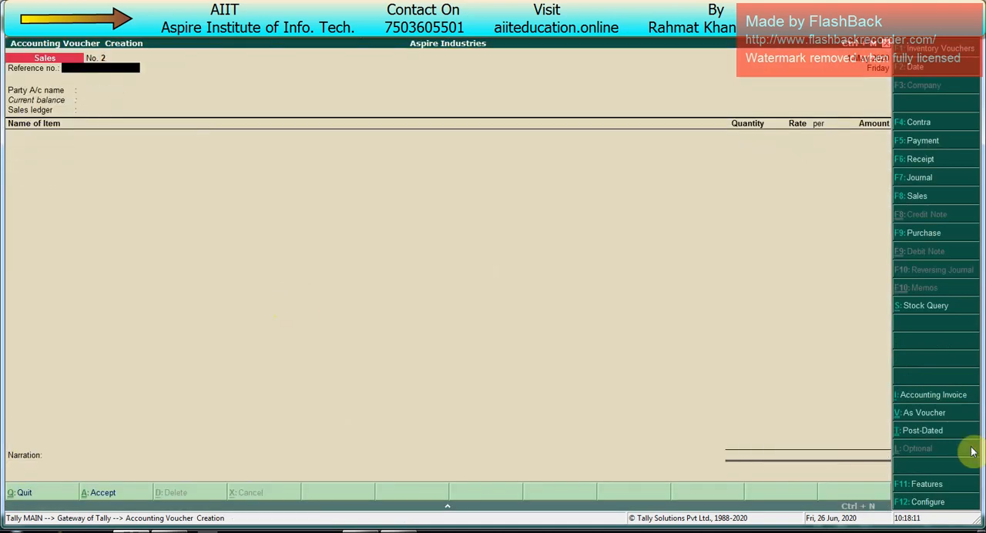
{"action": "key", "text": "Escape"}
{"action": "key", "text": "Up"}
{"action": "key", "text": "Up"}
{"action": "key", "text": "Up"}
{"action": "key", "text": "Up"}
{"action": "key", "text": "Up"}
{"action": "key", "text": "Up"}
{"action": "key", "text": "Up"}
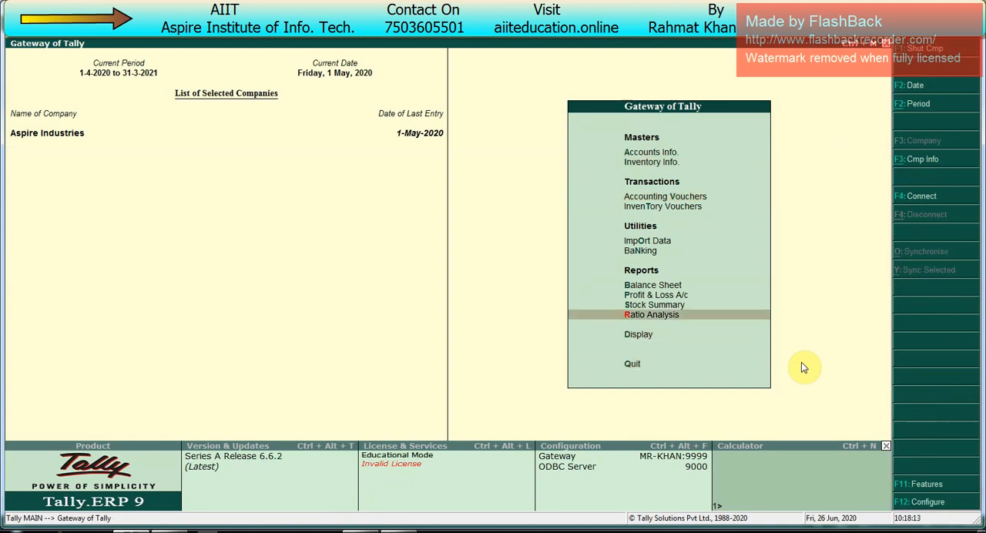
{"action": "key", "text": "Return"}
{"action": "key", "text": "alt+F1"}
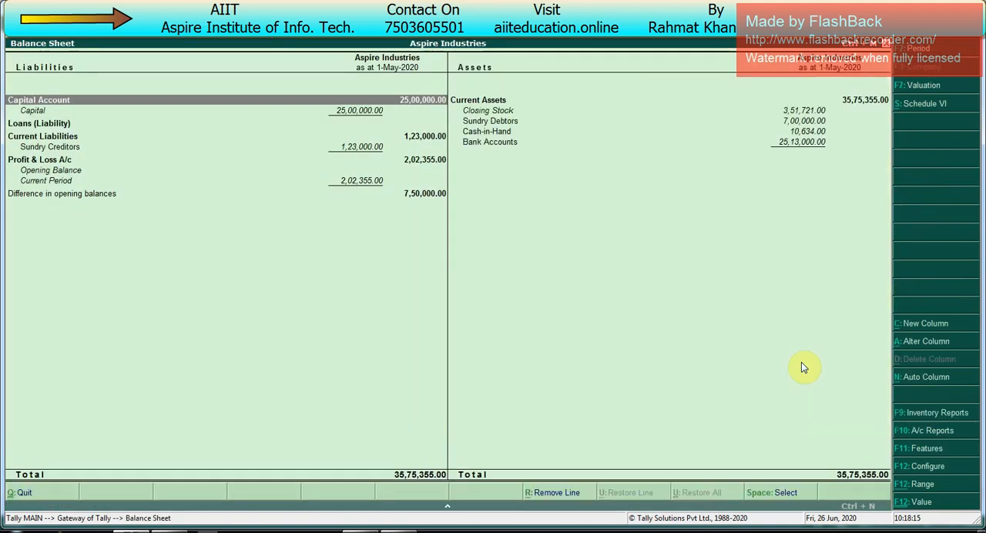
{"action": "key", "text": "Right"}
{"action": "key", "text": "Down"}
{"action": "key", "text": "Down"}
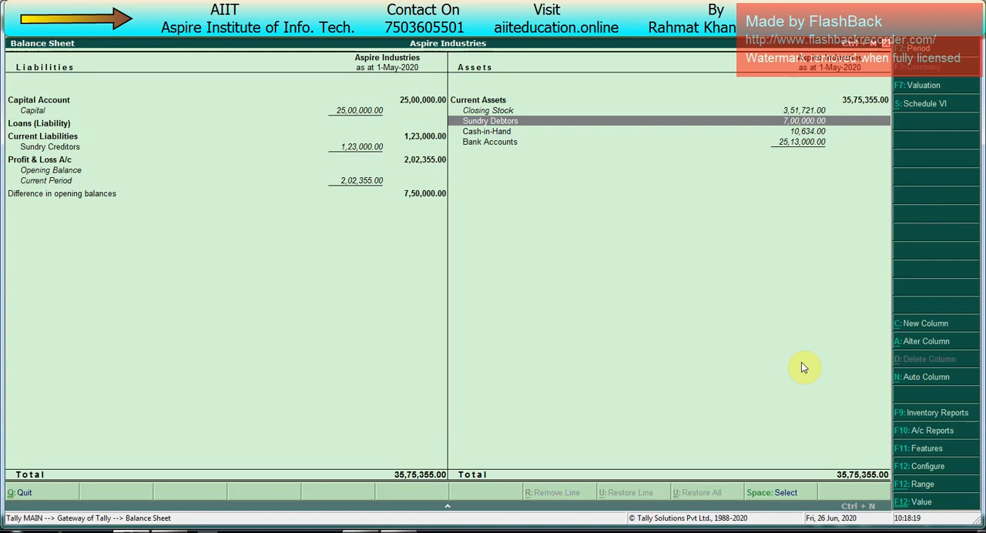
{"action": "key", "text": "Escape"}
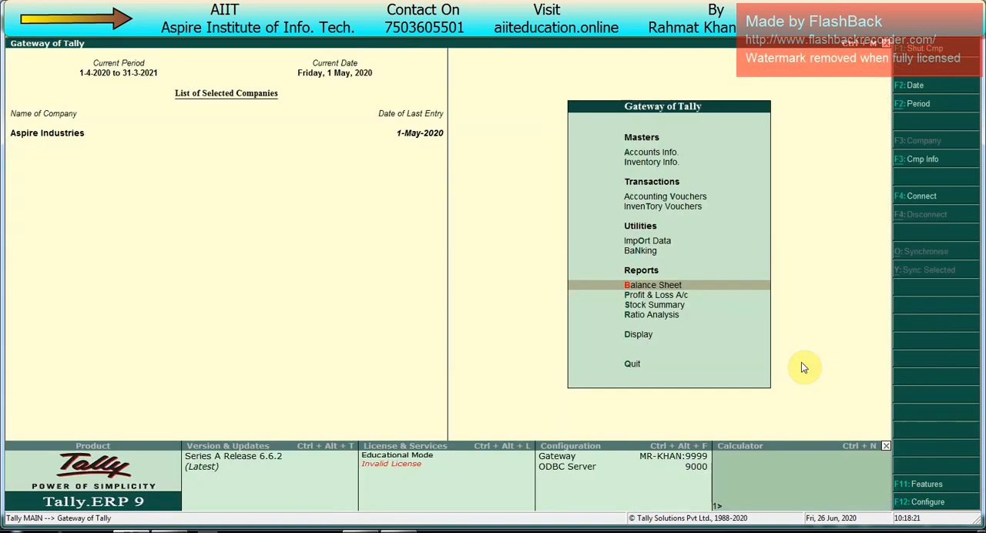
- Start a Receipt voucher dated 1 August 2020
{"action": "key", "text": "v"}
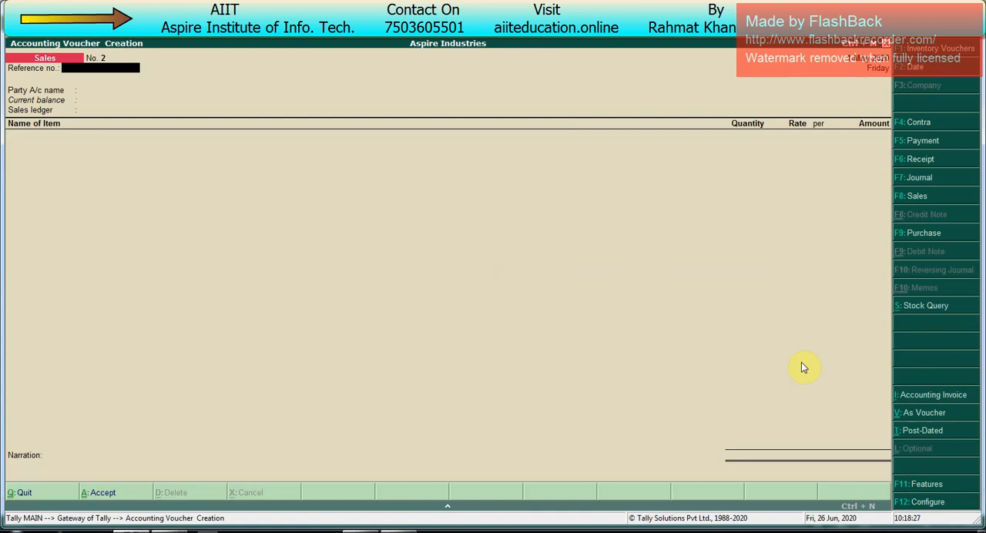
{"action": "key", "text": "F6"}
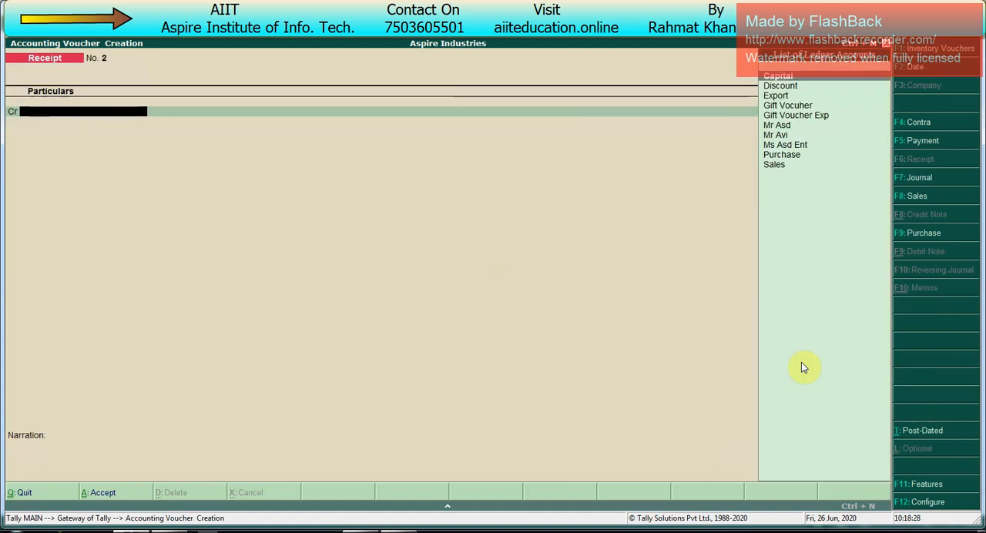
{"action": "key", "text": "F2"}
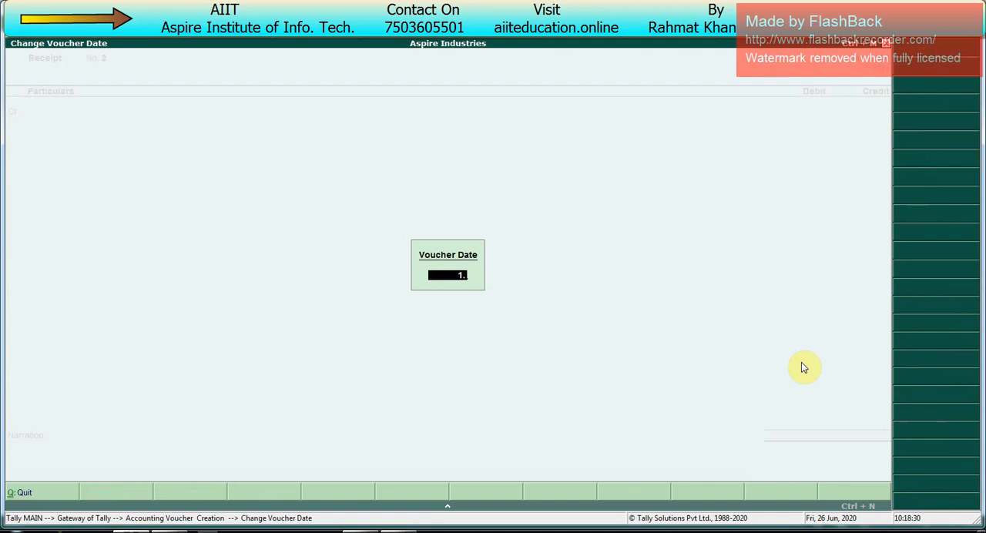
{"action": "key", "text": "Return"}
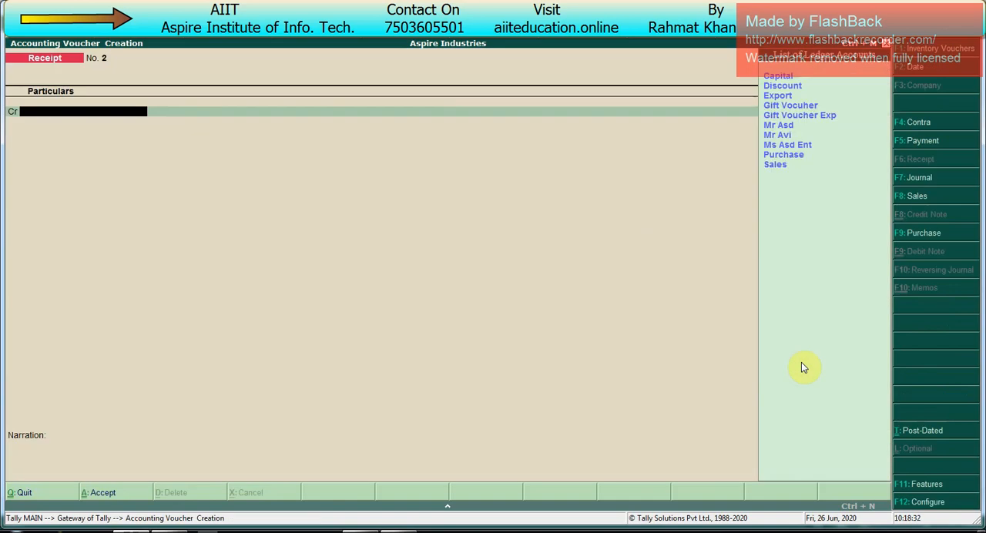
- Choose Ms Asd Ent as the ledger to credit in the receipt
{"action": "key", "text": "Down"}
{"action": "key", "text": "Down"}
{"action": "key", "text": "Down"}
{"action": "key", "text": "Down"}
{"action": "key", "text": "Down"}
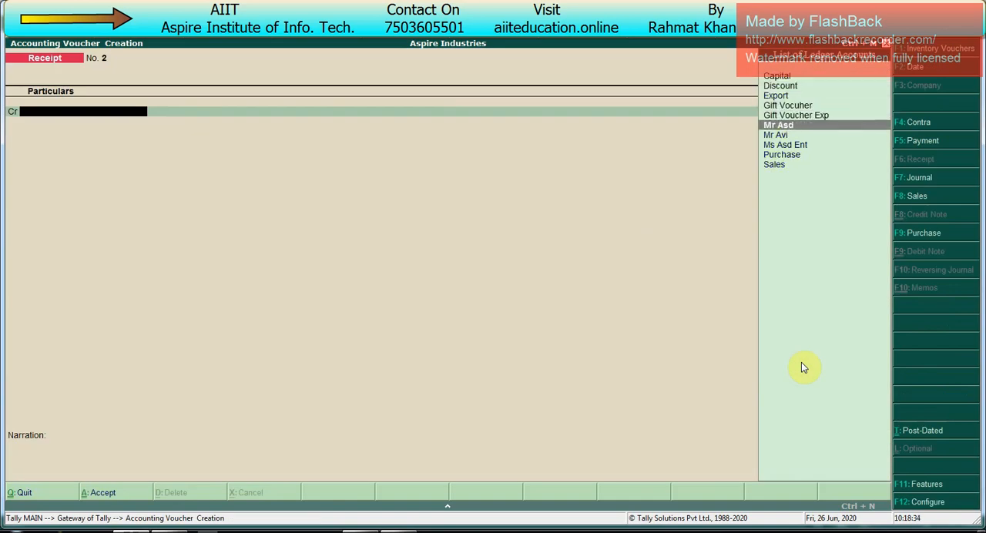
{"action": "key", "text": "Down"}
{"action": "key", "text": "Down"}
{"action": "key", "text": "Return"}
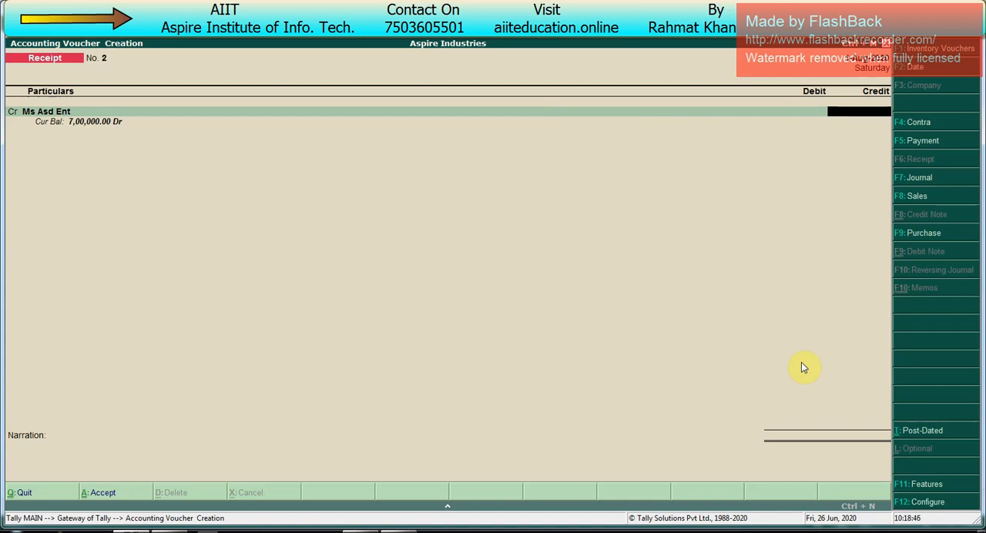
{"action": "type", "text": "754545"}
{"action": "key", "text": "Return"}
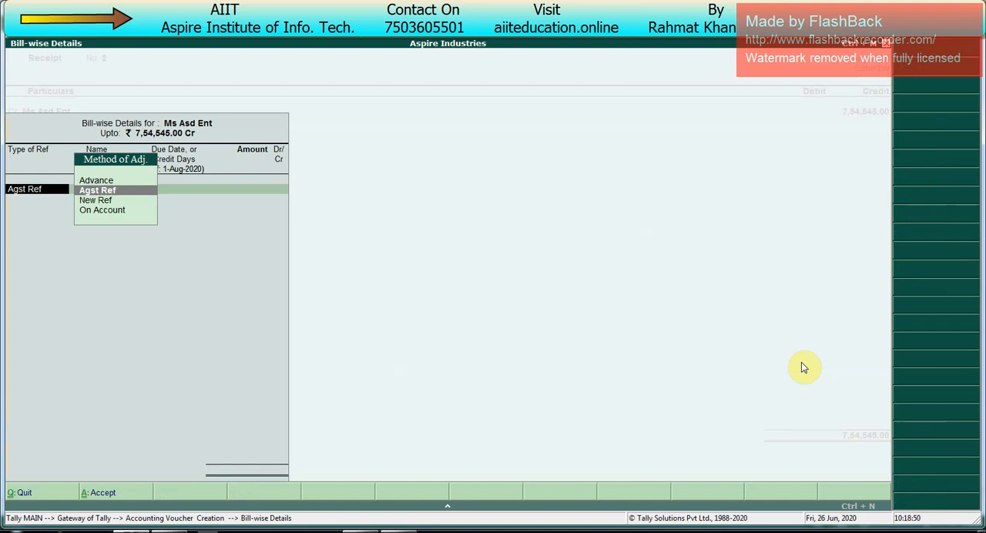
{"action": "key", "text": "Escape"}
{"action": "key", "text": "Escape"}
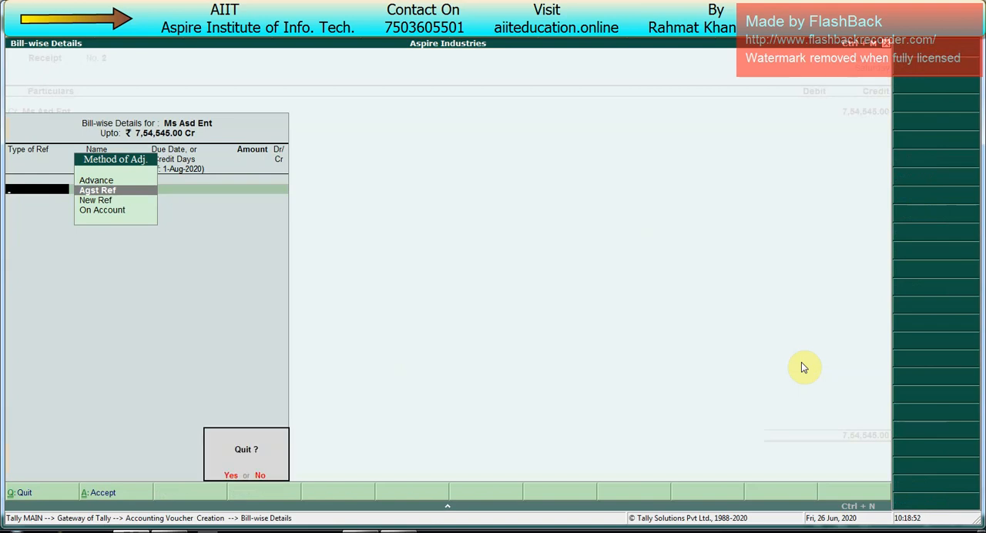
{"action": "key", "text": "y"}
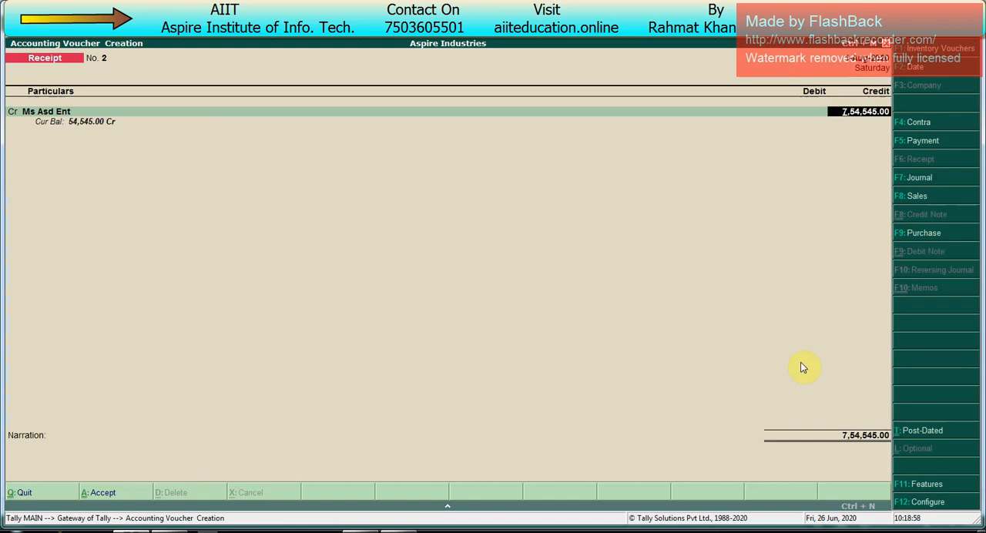
{"action": "key", "text": "BackSpace"}
{"action": "key", "text": "Return"}
{"action": "key", "text": "Return"}
{"action": "key", "text": "Escape"}
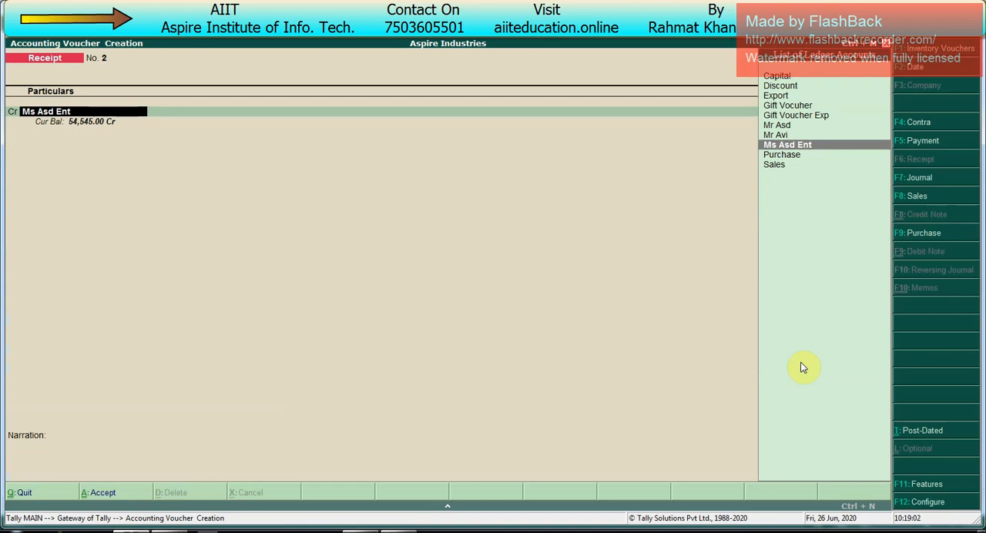
- Enable preallocation of bills for payment/receipt/journal vouchers in the receipt configuration and save the setting
{"action": "key", "text": "F12"}
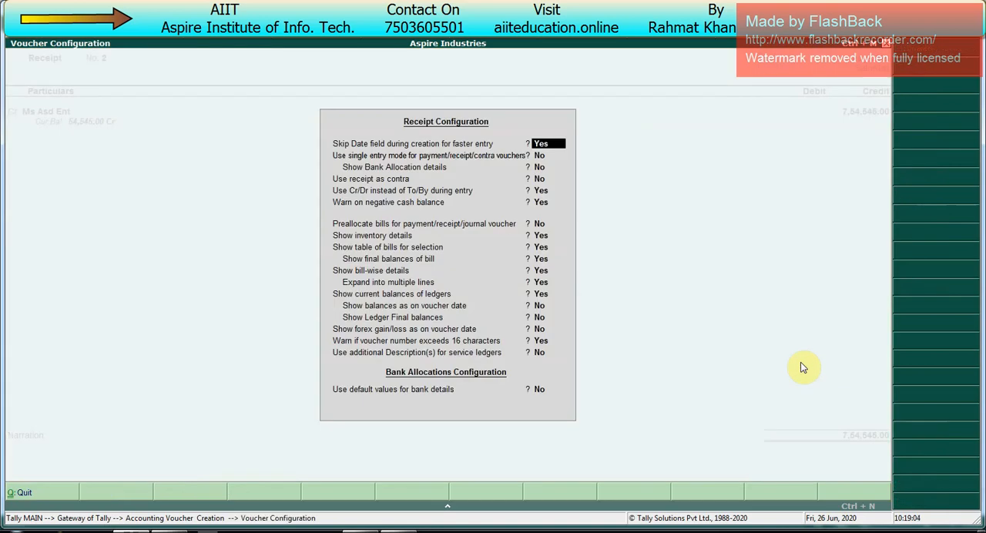
{"action": "key", "text": "Return"}
{"action": "key", "text": "Return"}
{"action": "key", "text": "Return"}
{"action": "key", "text": "Return"}
{"action": "key", "text": "Return"}
{"action": "key", "text": "Return"}
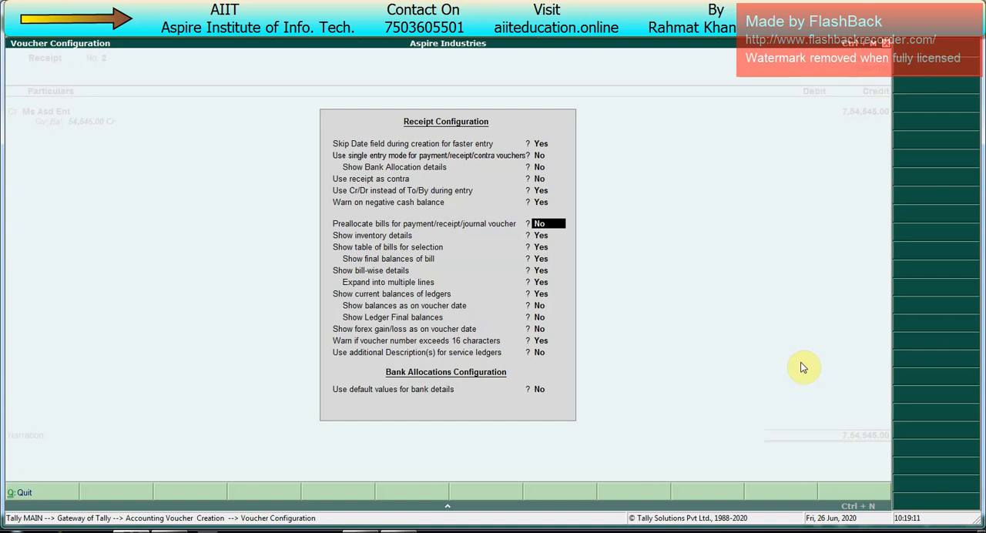
{"action": "type", "text": "y"}
{"action": "key", "text": "Return"}
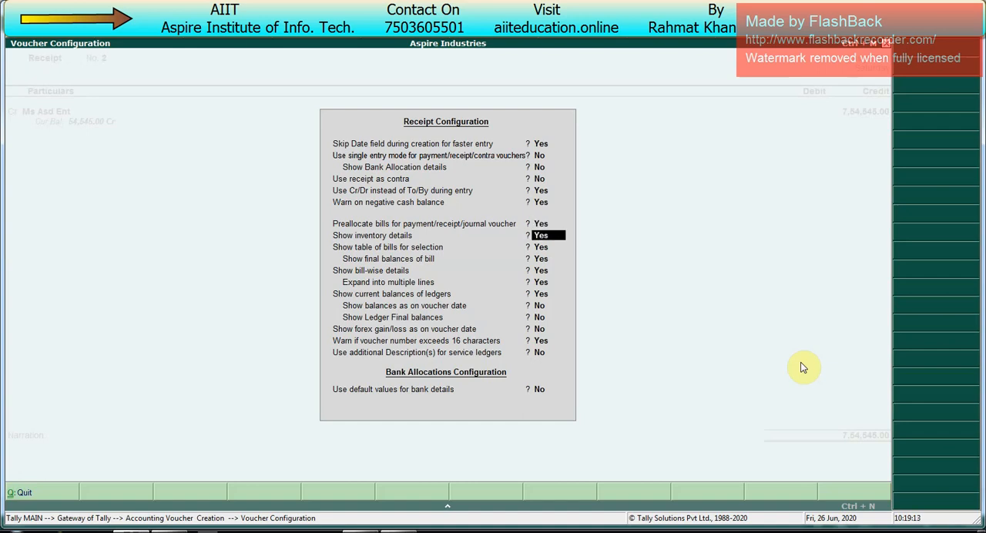
{"action": "key", "text": "ctrl+a"}
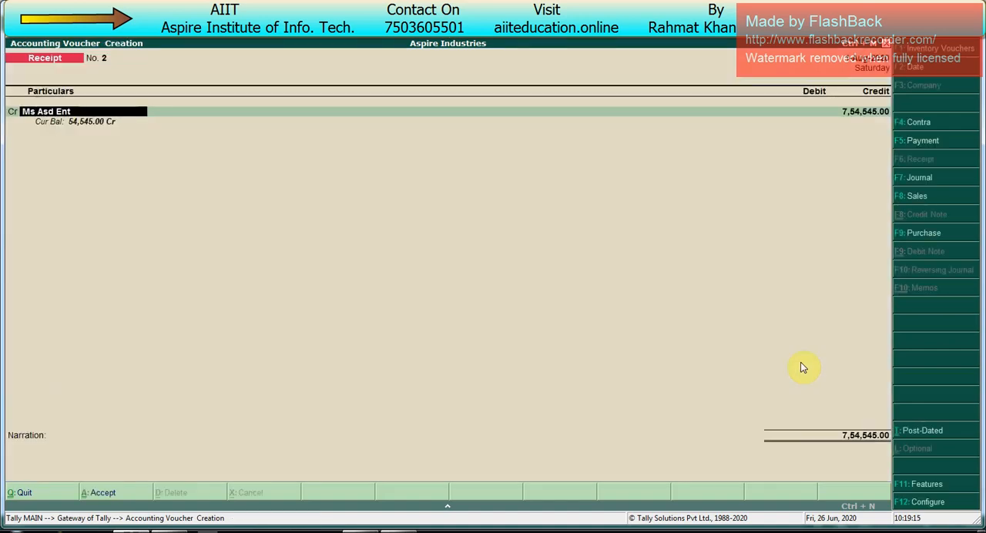
- Allocate $10,000.00 of the Ms Asd Ent credit as Agst Ref to pending bill 1 of 1-May-2020
{"action": "key", "text": "Return"}
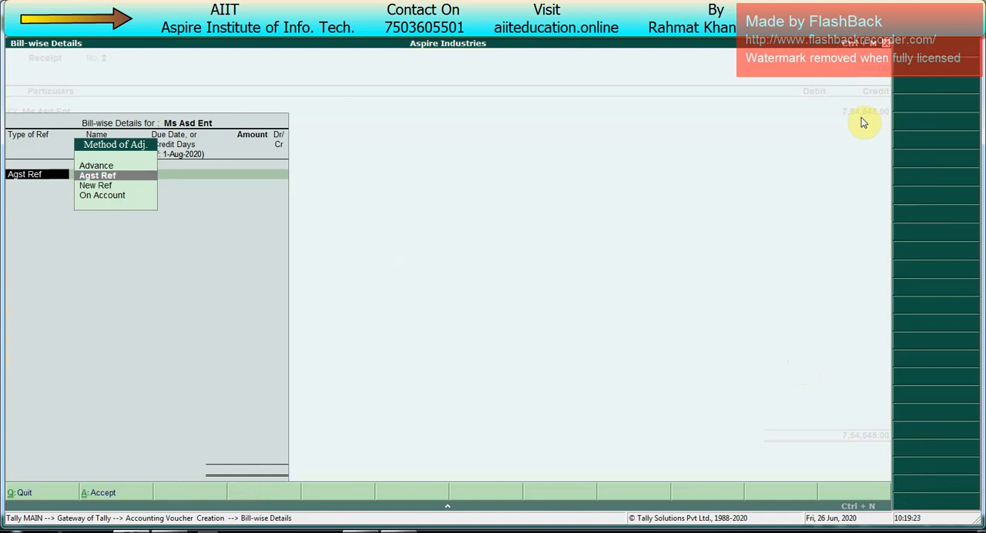
{"action": "key", "text": "Return"}
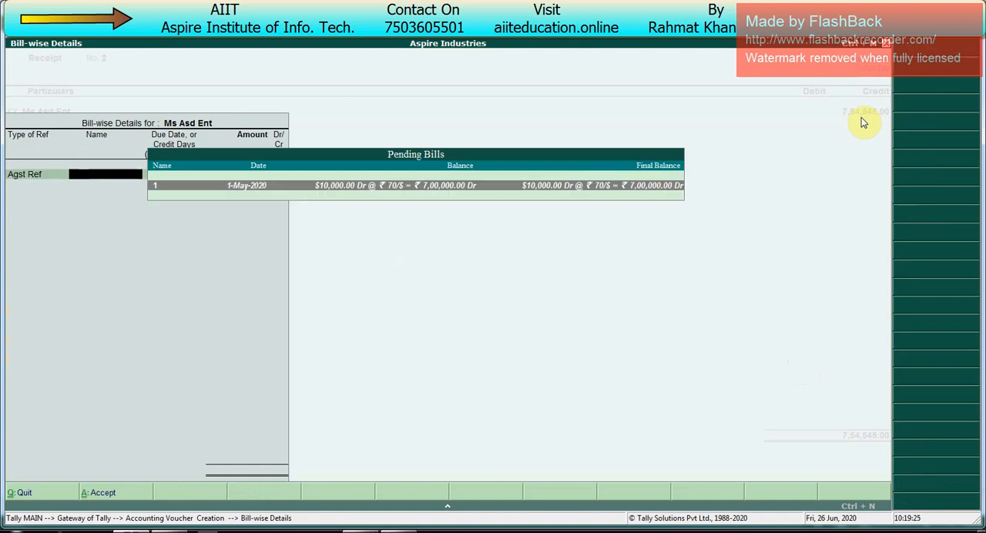
{"action": "key", "text": "Return"}
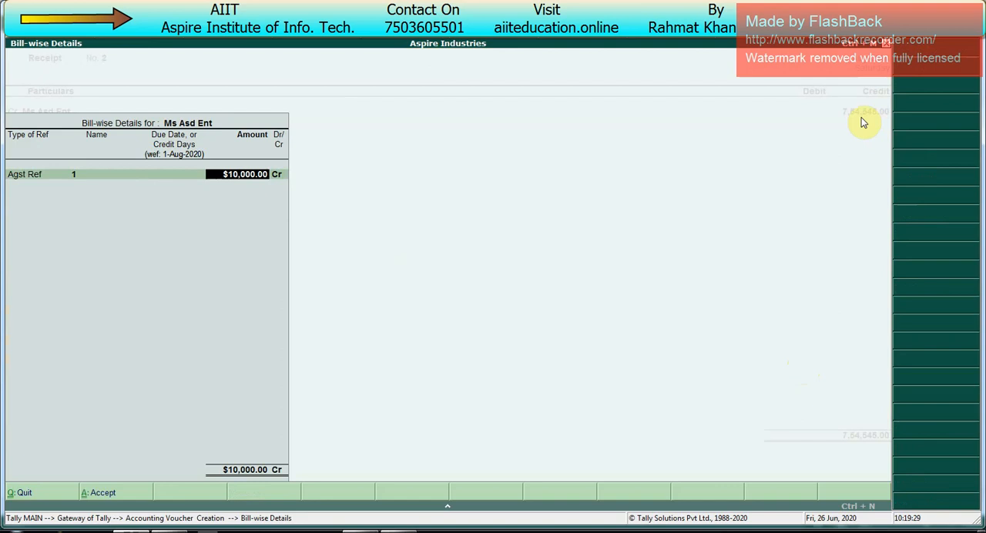
{"action": "key", "text": "Return"}
- Set the receipt's forex rate of exchange to 72/$, accept the rupee value, and end the bill-wise details
{"action": "key", "text": "Return"}
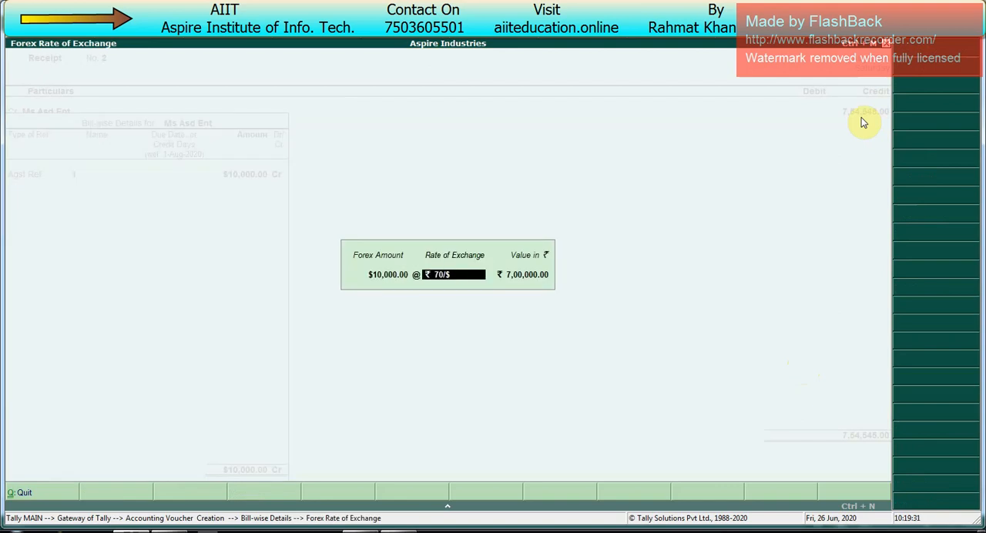
{"action": "type", "text": "72/$"}
{"action": "key", "text": "Return"}
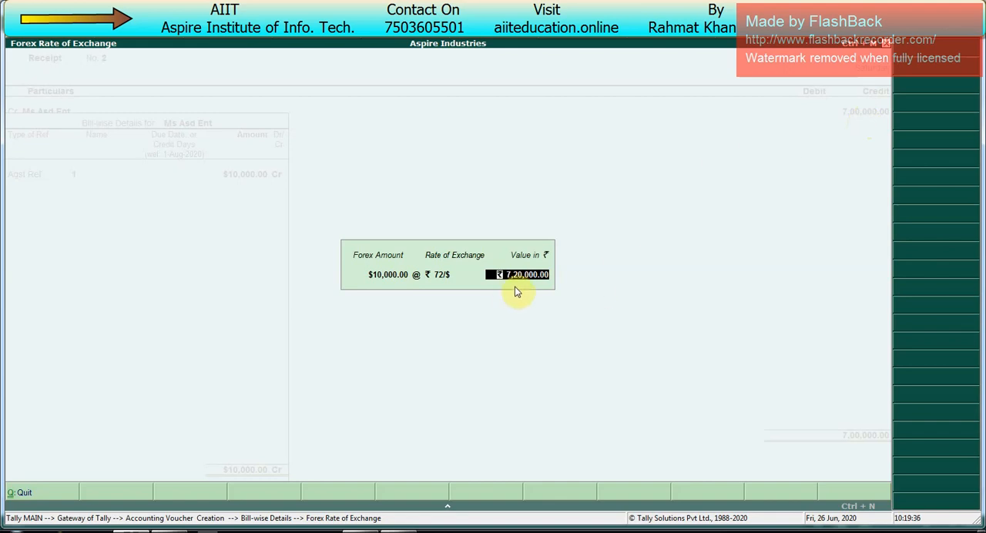
{"action": "key", "text": "Return"}
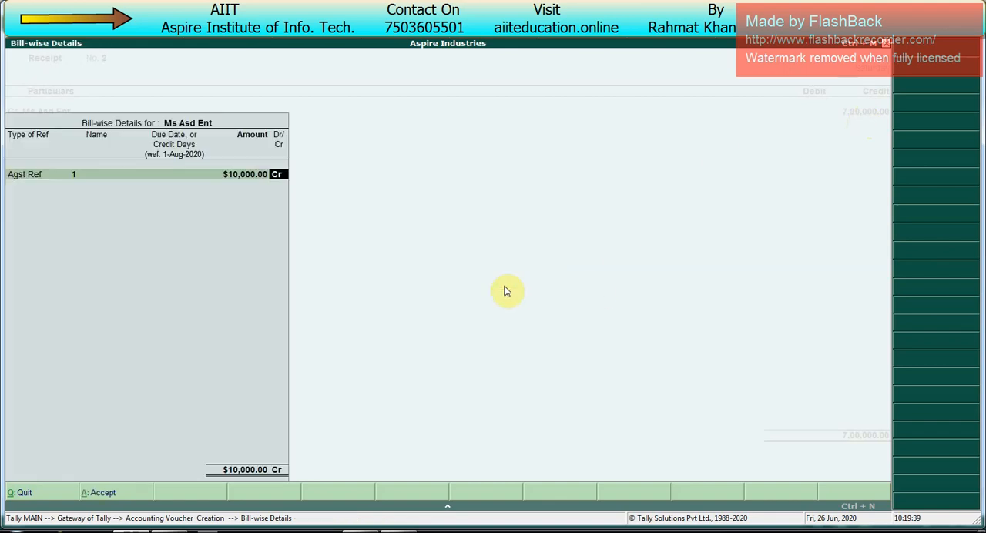
{"action": "key", "text": "Return"}
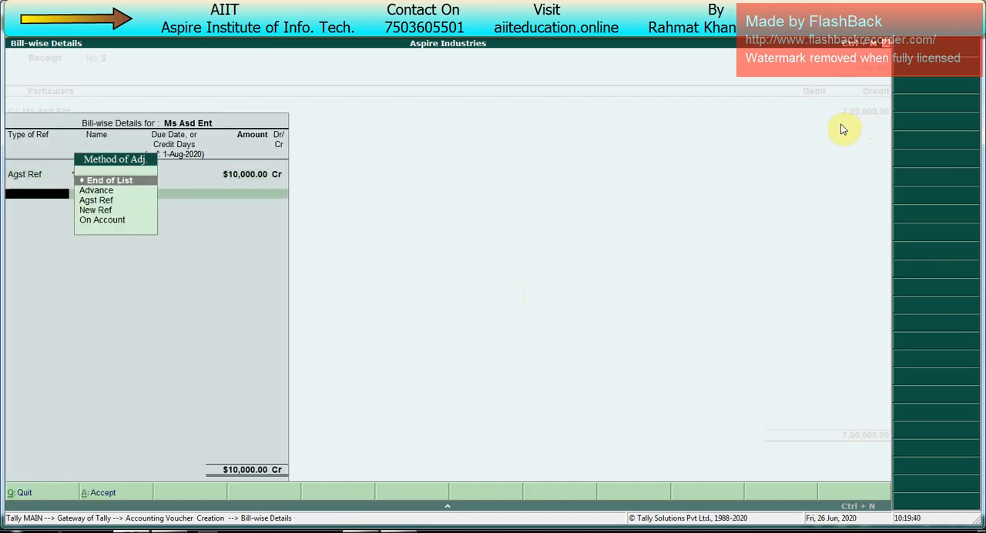
{"action": "key", "text": "Return"}
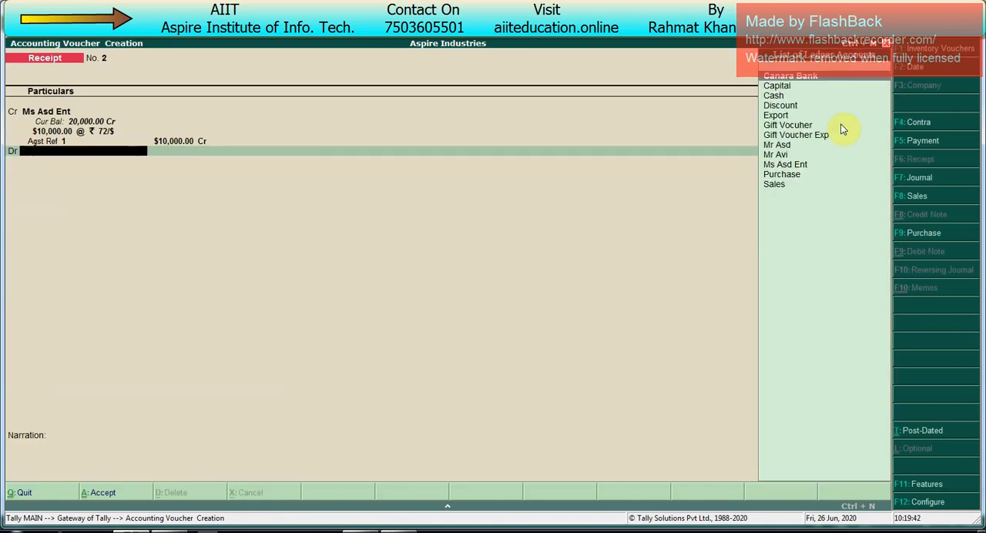
- Debit Canara Bank with $10,000.00 at the 72/$ exchange rate
{"action": "key", "text": "Return"}
{"action": "key", "text": "Return"}
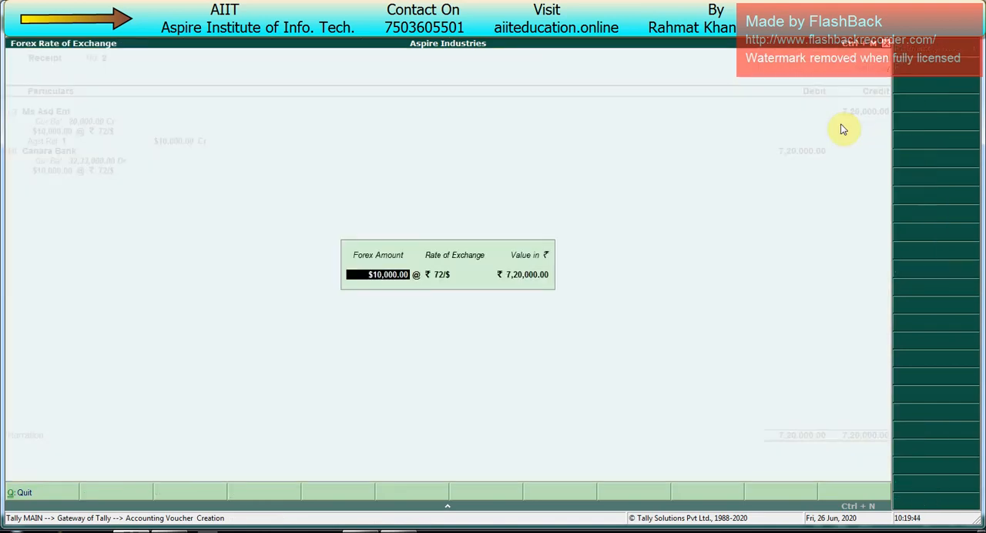
- Complete the Canara Bank allocation as Cheque/DD for $10,000.00, with no instrument number and an instrument date of 1-Aug-2020
{"action": "key", "text": "Return"}
{"action": "key", "text": "Return"}
{"action": "key", "text": "Return"}
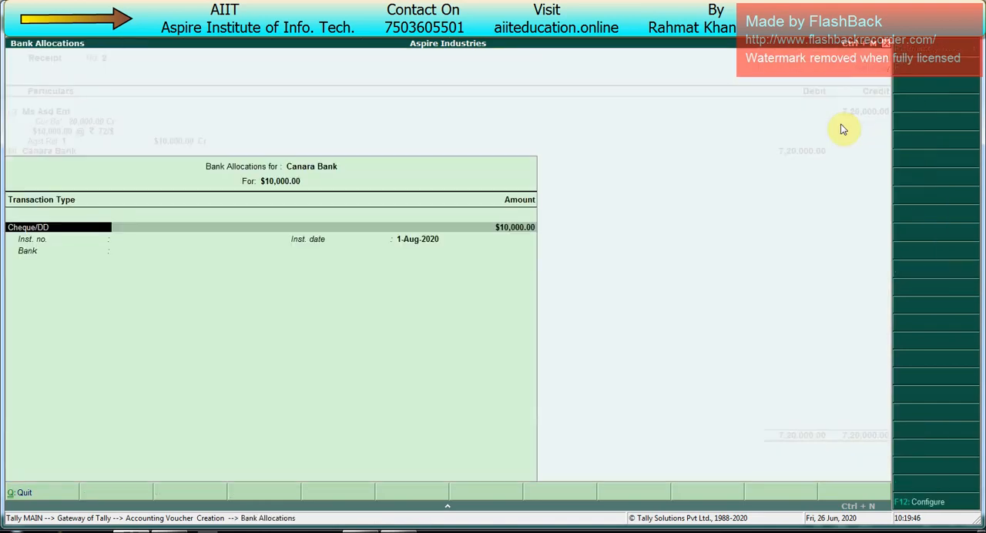
{"action": "key", "text": "Return"}
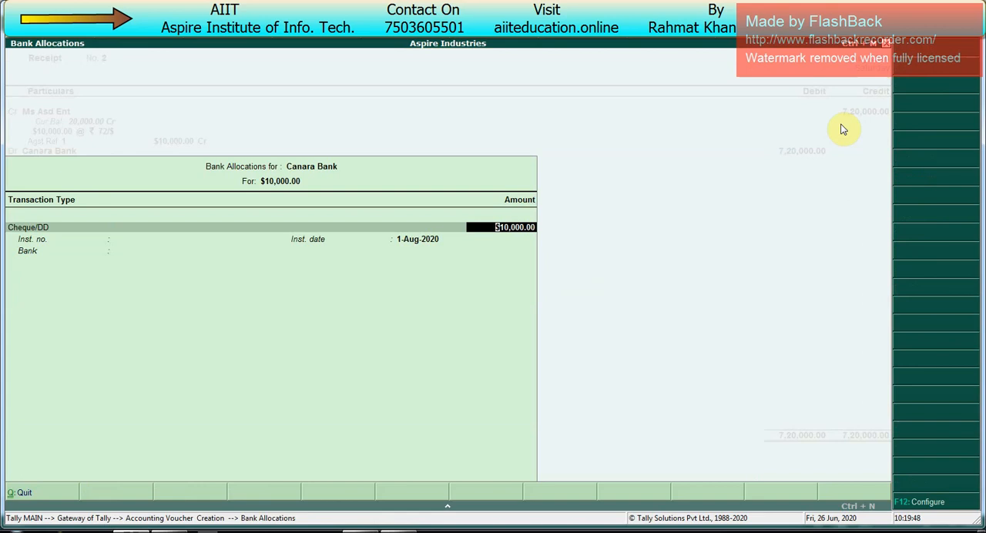
{"action": "key", "text": "Return"}
{"action": "key", "text": "Return"}
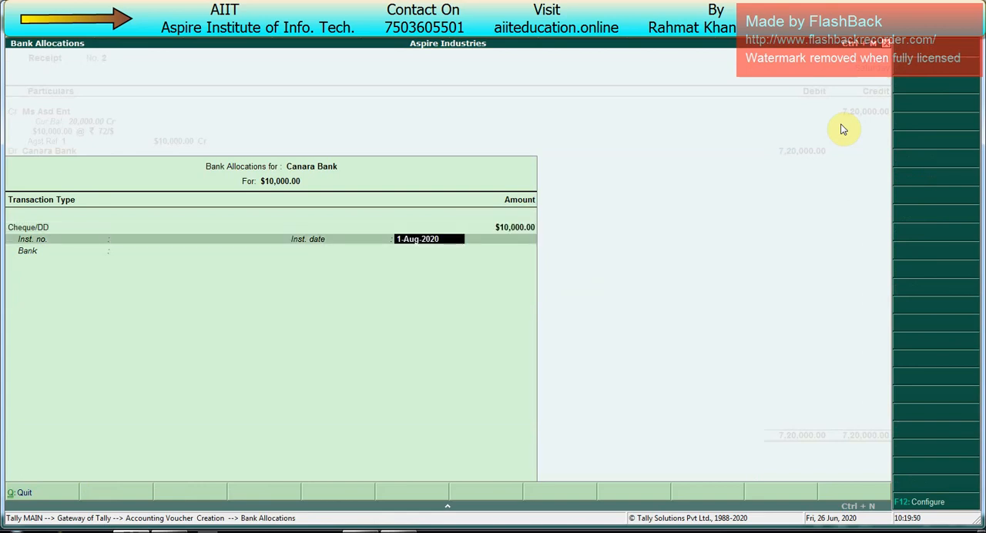
{"action": "key", "text": "Return"}
{"action": "key", "text": "Return"}
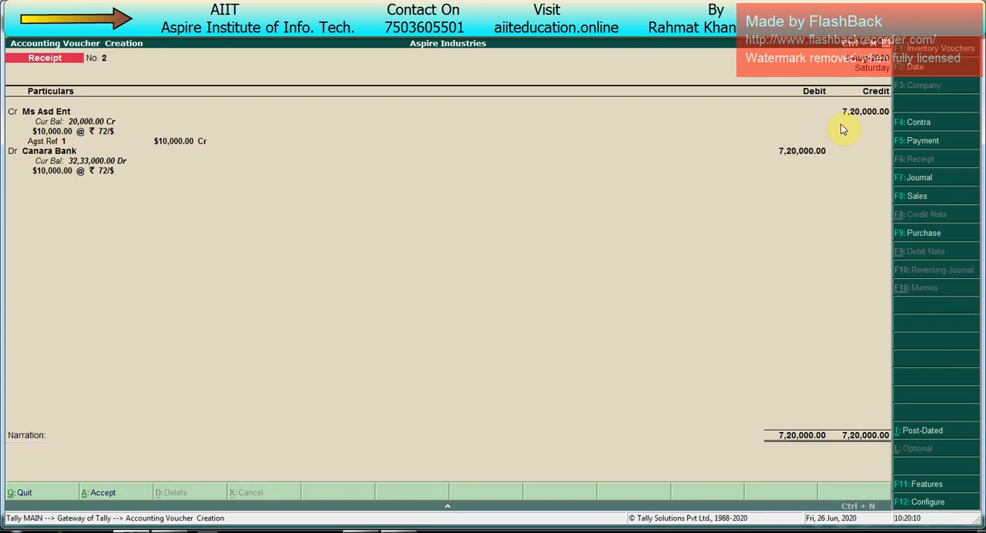
- Save the receipt voucher and leave voucher entry
{"action": "key", "text": "Return"}
{"action": "key", "text": "Return"}
{"action": "key", "text": "Escape"}
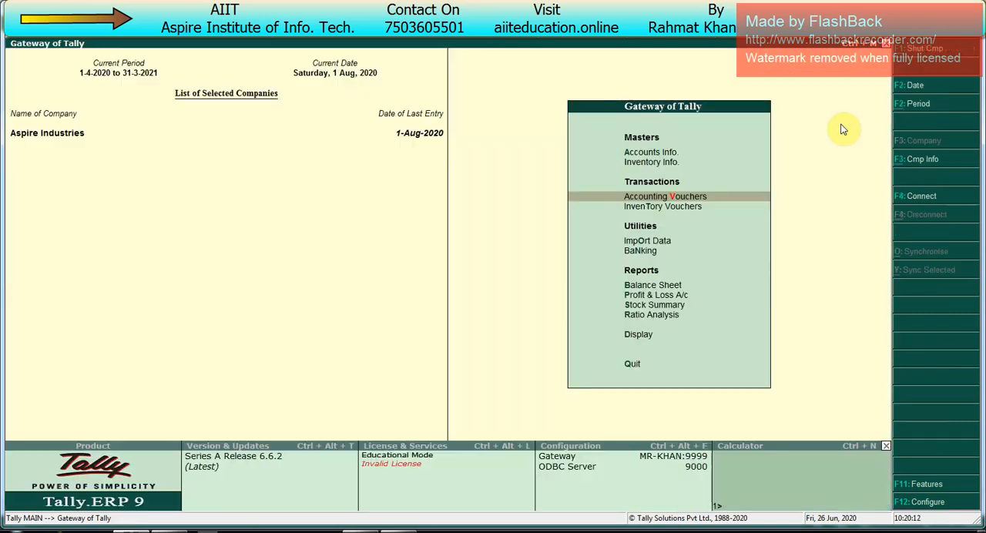
- Open the Balance Sheet in detailed view and examine the Unadjusted Forex Gain/Loss line among the liabilities
{"action": "key", "text": "Up"}
{"action": "key", "text": "Up"}
{"action": "key", "text": "Up"}
{"action": "key", "text": "Up"}
{"action": "key", "text": "Up"}
{"action": "key", "text": "Up"}
{"action": "key", "text": "Up"}
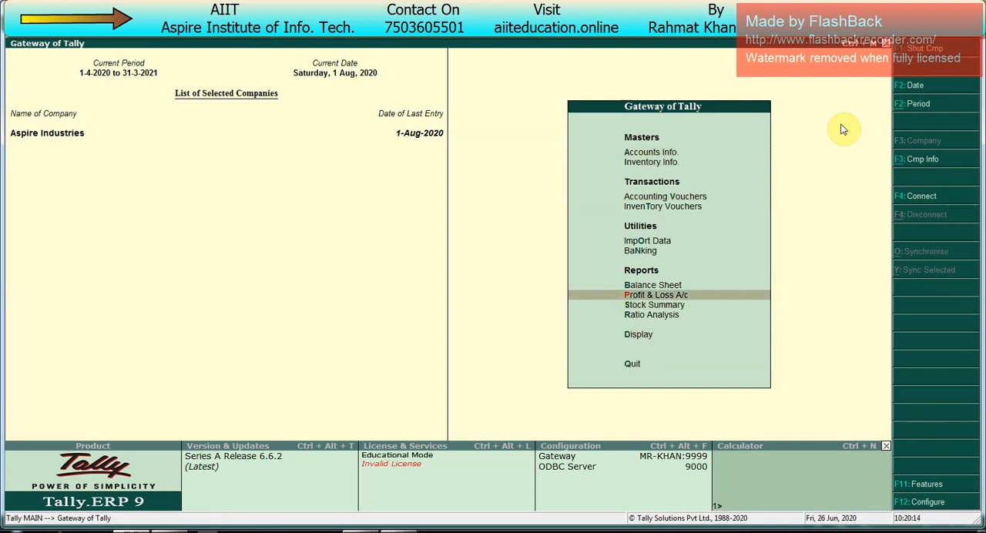
{"action": "key", "text": "Up"}
{"action": "key", "text": "Return"}
{"action": "key", "text": "alt+F1"}
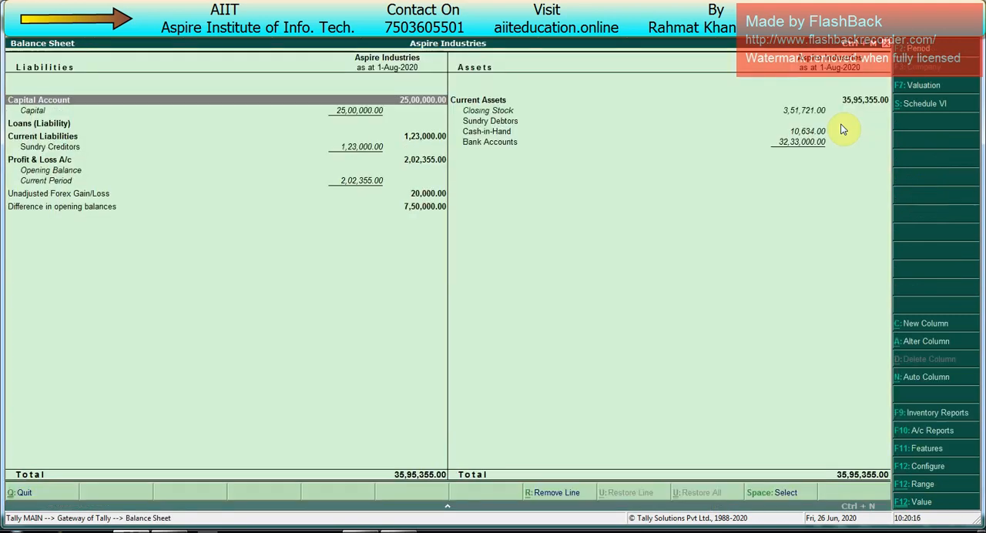
{"action": "key", "text": "Down"}
{"action": "key", "text": "Down"}
{"action": "key", "text": "Down"}
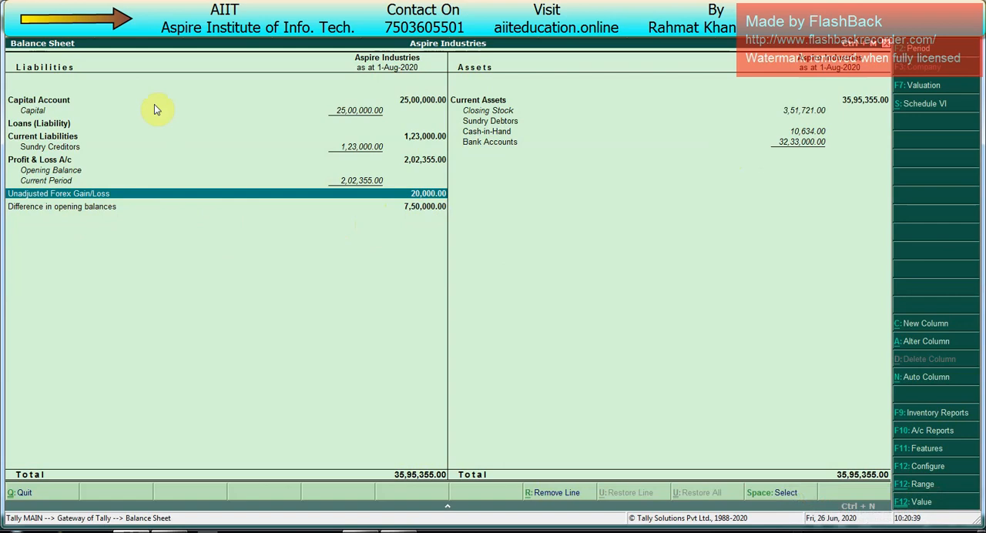
{"action": "left_click", "coordinate": [128, 112]}
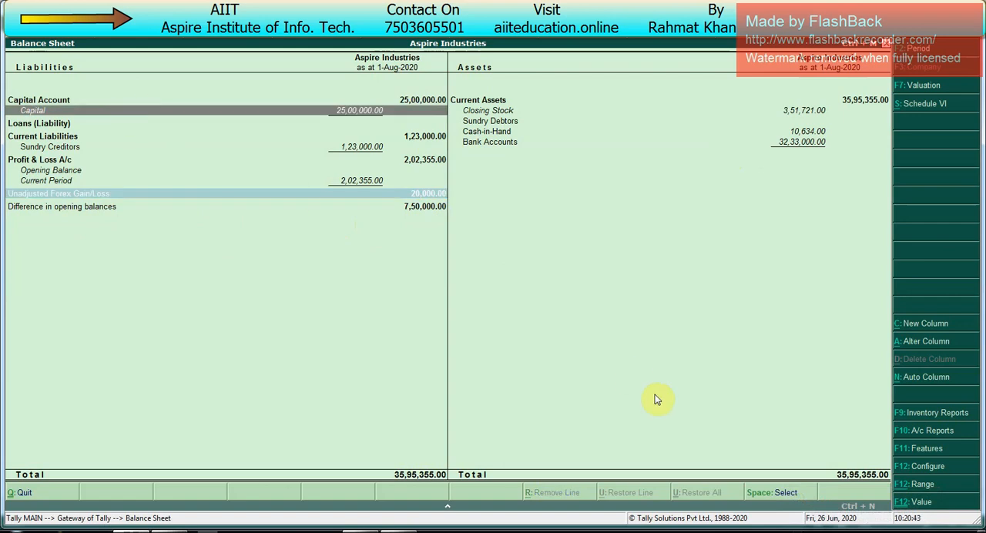
{"action": "key", "text": "Escape"}
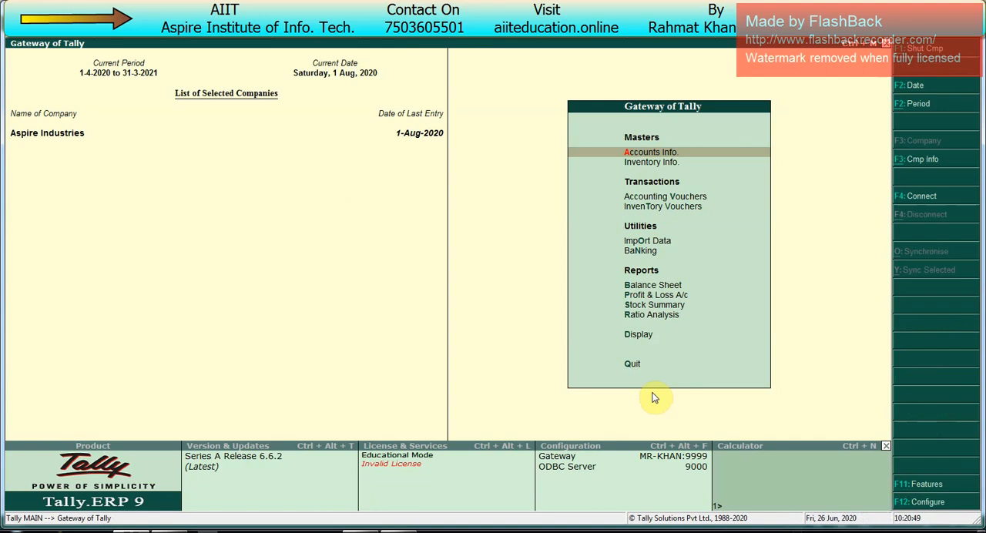
- Review the income side of the detailed Profit & Loss A/c down to the gross profit line
{"action": "key", "text": "Down"}
{"action": "key", "text": "Down"}
{"action": "key", "text": "Down"}
{"action": "key", "text": "Down"}
{"action": "key", "text": "Down"}
{"action": "key", "text": "Down"}
{"action": "key", "text": "Down"}
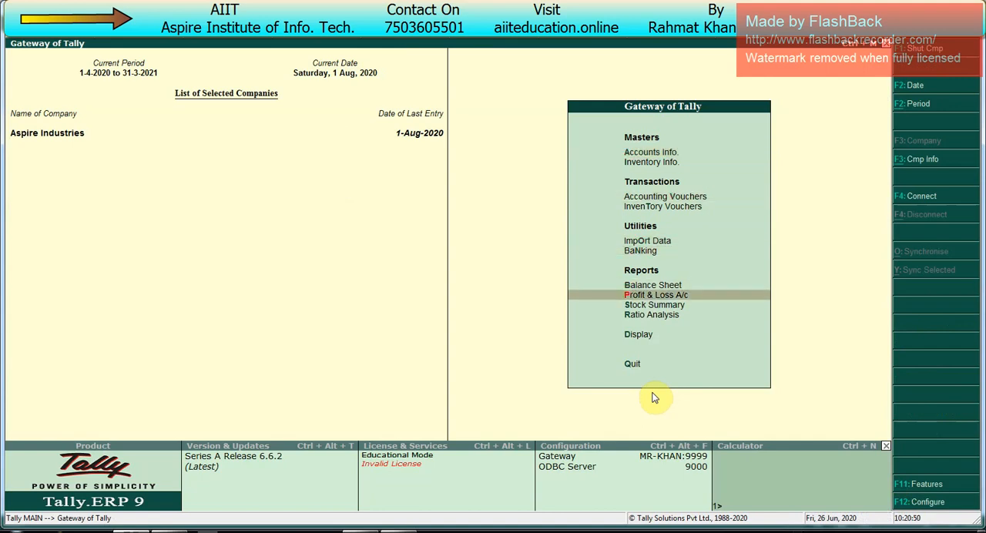
{"action": "key", "text": "Return"}
{"action": "key", "text": "Right"}
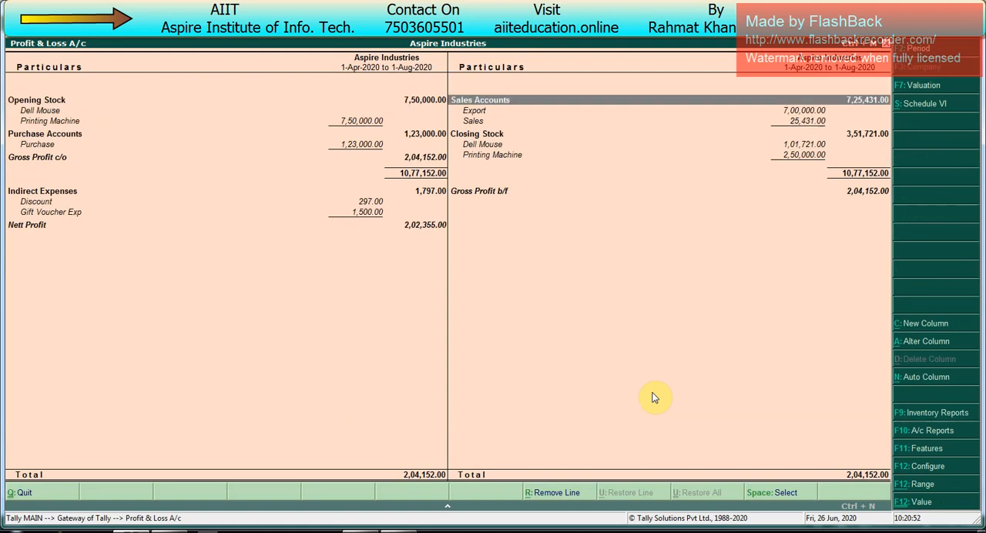
{"action": "key", "text": "Down"}
{"action": "key", "text": "Down"}
{"action": "key", "text": "Down"}
{"action": "key", "text": "Down"}
{"action": "key", "text": "Down"}
{"action": "key", "text": "Down"}
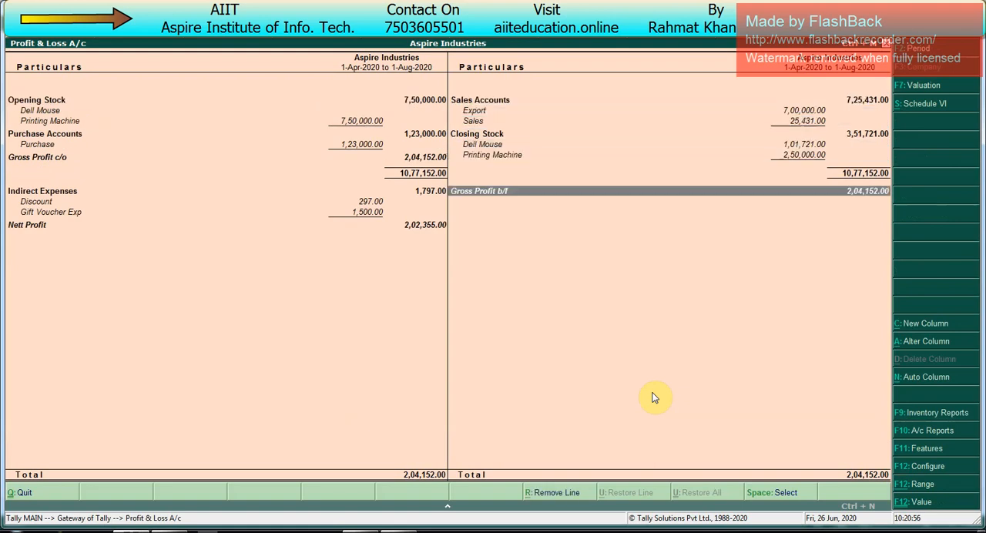
{"action": "key", "text": "Escape"}
- Recheck the Balance Sheet liabilities and the Profit & Loss A/c for the treatment of the forex difference
{"action": "key", "text": "Up"}
{"action": "key", "text": "Return"}
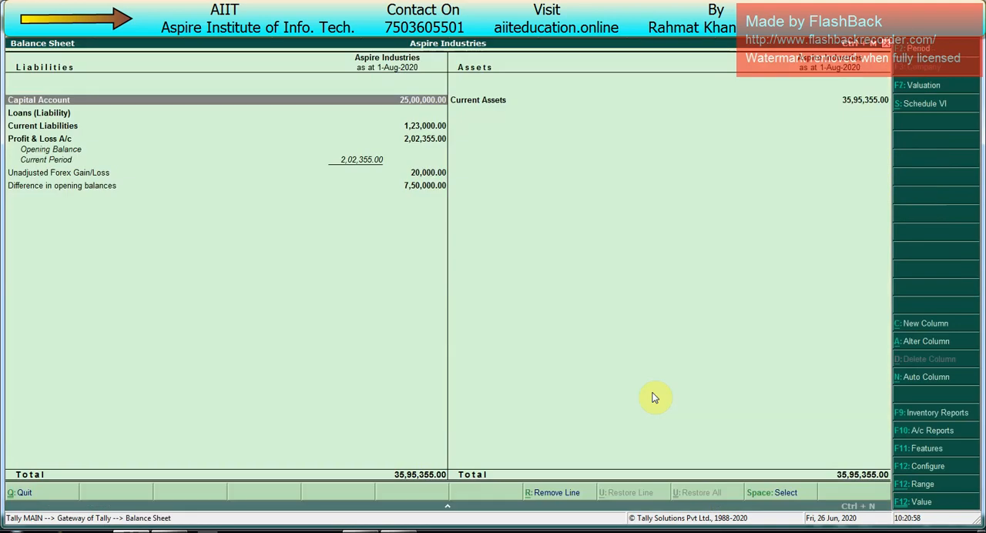
{"action": "key", "text": "Down"}
{"action": "key", "text": "Down"}
{"action": "key", "text": "Down"}
{"action": "key", "text": "Down"}
{"action": "key", "text": "Escape"}
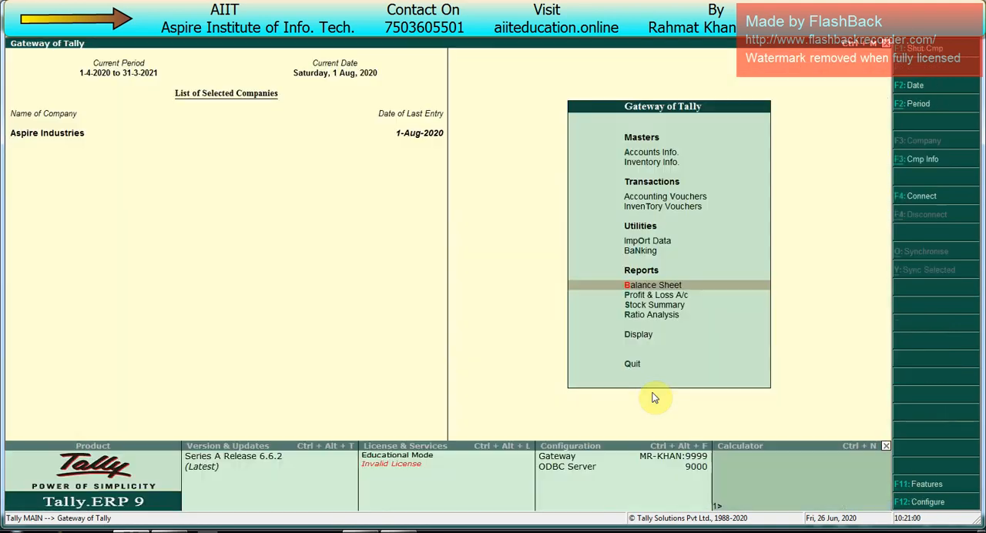
{"action": "key", "text": "Down"}
{"action": "key", "text": "Return"}
{"action": "key", "text": "Escape"}
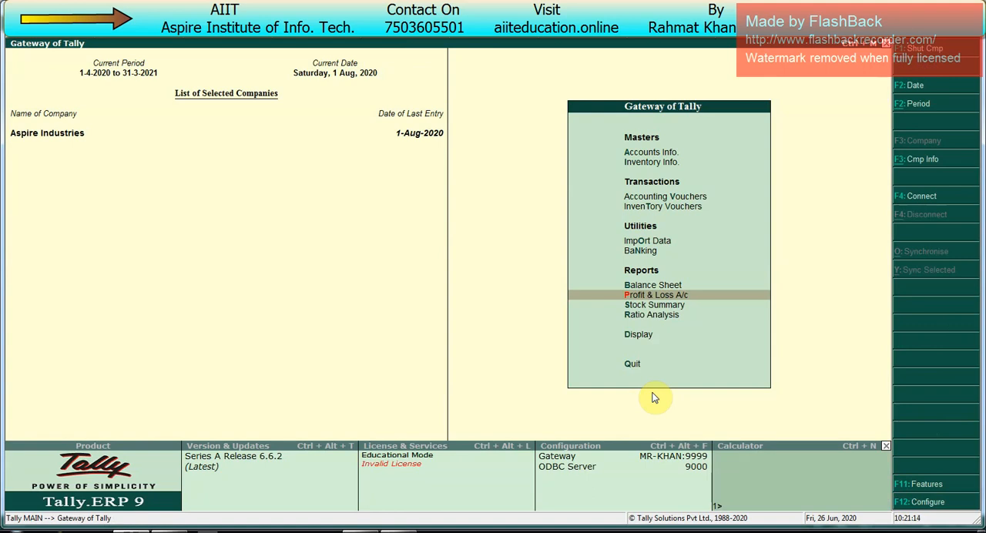
- Open the Journal voucher type for alteration from the accounts masters
{"action": "key", "text": "Up"}
{"action": "key", "text": "Up"}
{"action": "key", "text": "Up"}
{"action": "key", "text": "Up"}
{"action": "key", "text": "Up"}
{"action": "key", "text": "Up"}
{"action": "key", "text": "Up"}
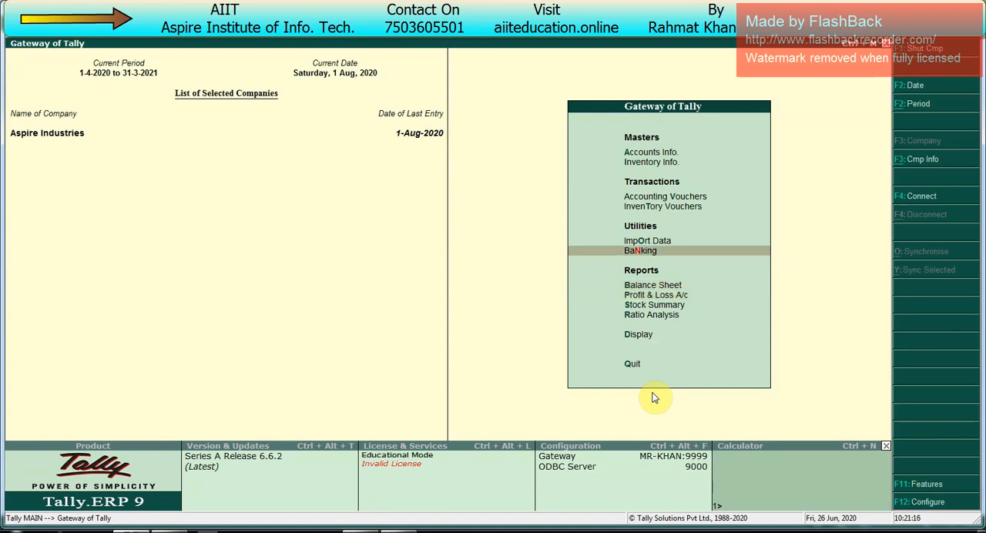
{"action": "key", "text": "Return"}
{"action": "key", "text": "Down"}
{"action": "key", "text": "Down"}
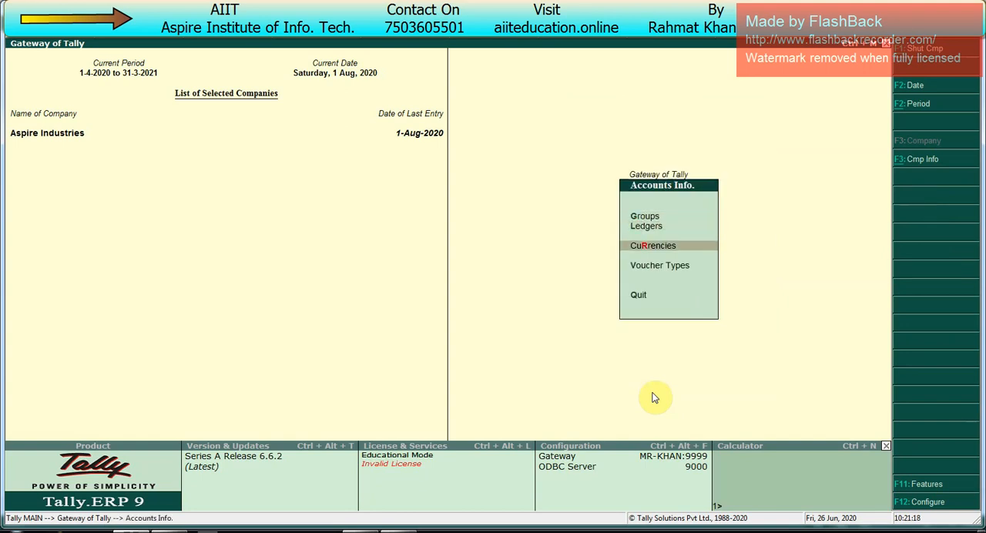
{"action": "key", "text": "Down"}
{"action": "key", "text": "Return"}
{"action": "key", "text": "Down"}
{"action": "key", "text": "Down"}
{"action": "key", "text": "Return"}
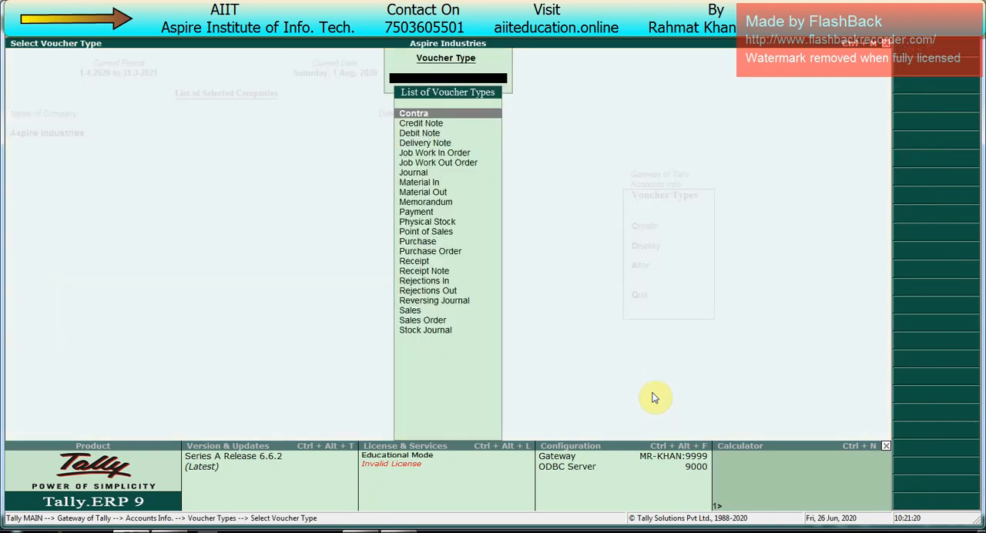
{"action": "type", "text": "Jou"}
{"action": "key", "text": "Return"}
- Add a class named Forex Gain Class to the Journal voucher type and enable it for forex gain/loss adjustments
{"action": "key", "text": "Return"}
{"action": "key", "text": "Return"}
{"action": "key", "text": "Return"}
{"action": "key", "text": "Return"}
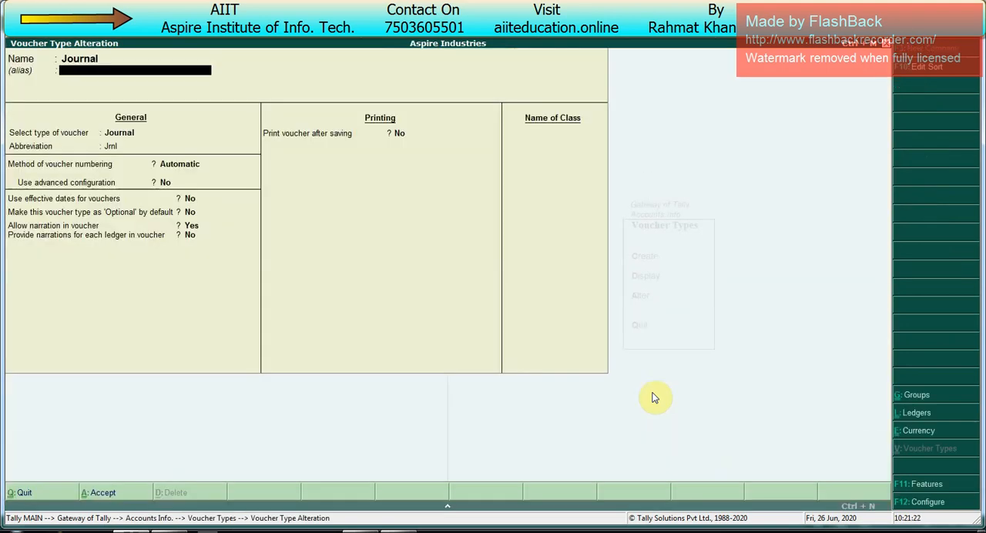
{"action": "key", "text": "Return"}
{"action": "key", "text": "Return"}
{"action": "key", "text": "Return"}
{"action": "key", "text": "Return"}
{"action": "key", "text": "Return"}
{"action": "key", "text": "Return"}
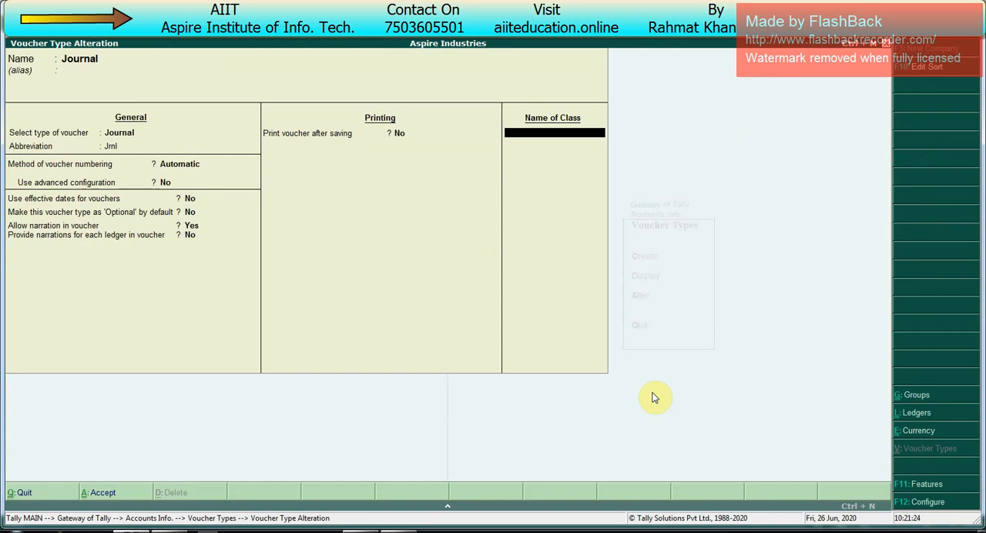
{"action": "type", "text": "Forex Gain Class"}
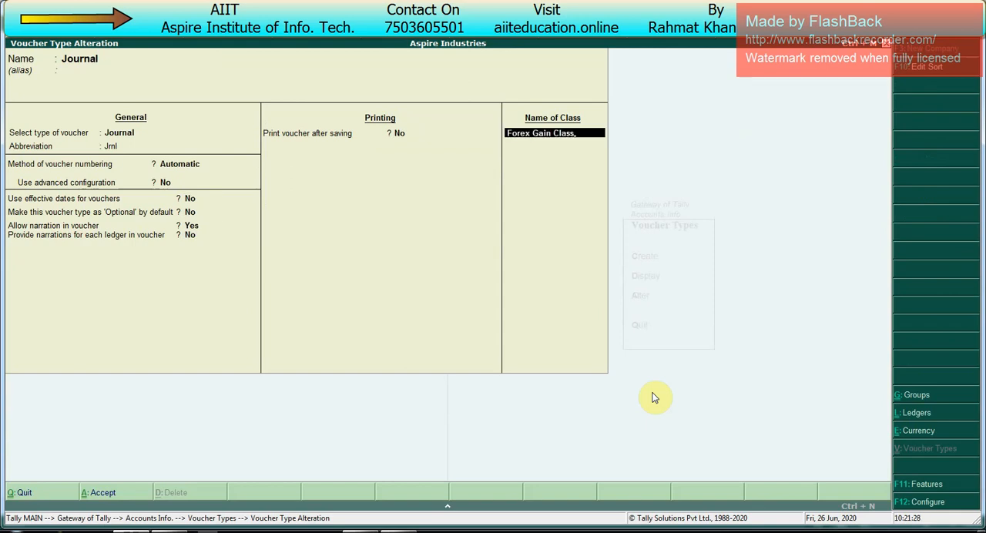
{"action": "key", "text": "Return"}
{"action": "type", "text": "y"}
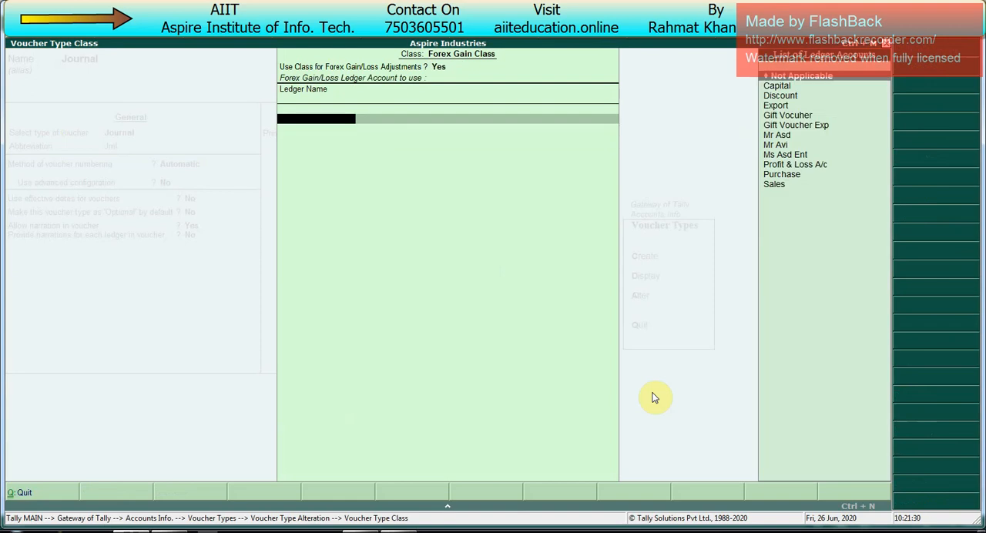
- Create a ledger named Forex Gain under Indirect Incomes as the class's forex gain/loss ledger
{"action": "key", "text": "Down"}
{"action": "key", "text": "Down"}
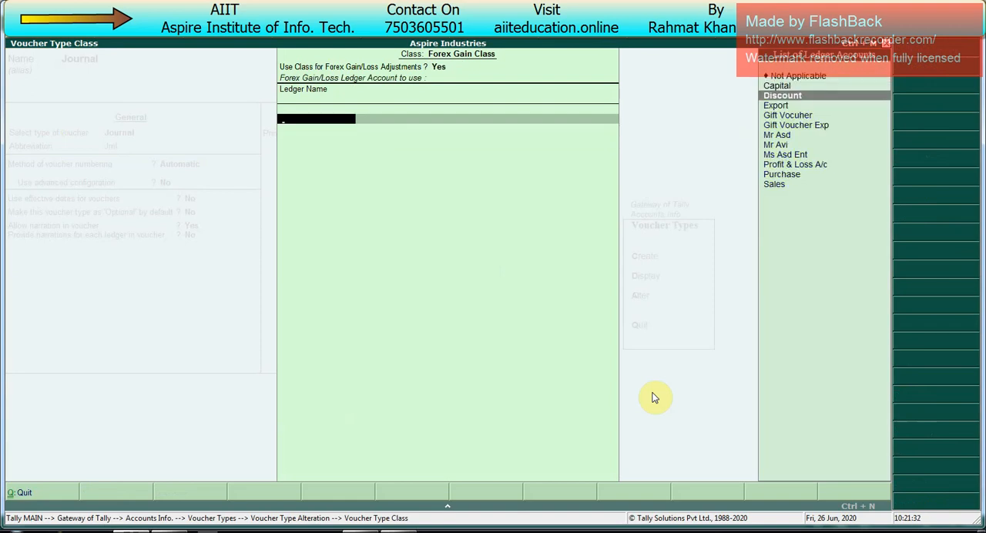
{"action": "key", "text": "alt+c"}
{"action": "type", "text": "Gor"}
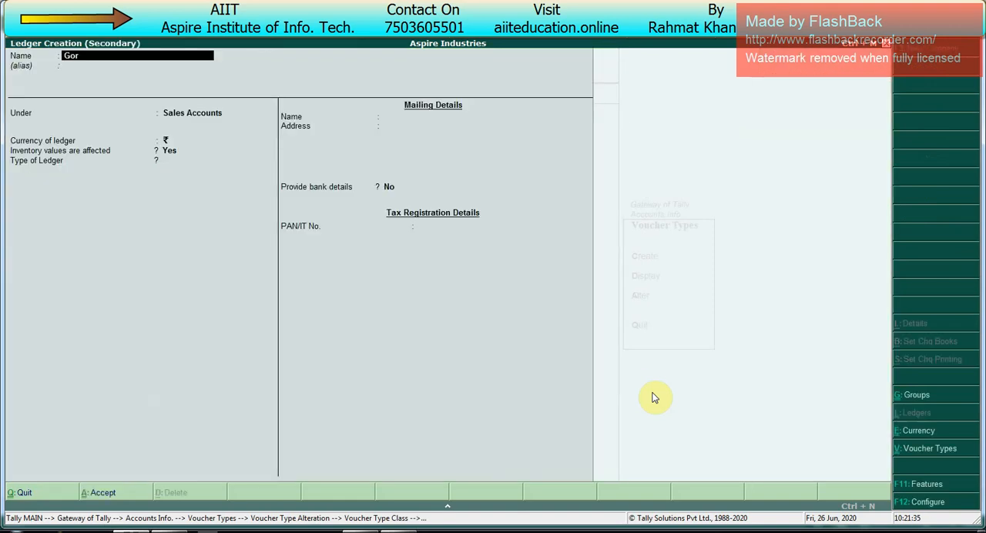
{"action": "type", "text": "e"}
{"action": "key", "text": "BackSpace"}
{"action": "key", "text": "BackSpace"}
{"action": "key", "text": "BackSpace"}
{"action": "key", "text": "BackSpace"}
{"action": "type", "text": "Forex Gain"}
{"action": "key", "text": "Return"}
{"action": "type", "text": "Ind"}
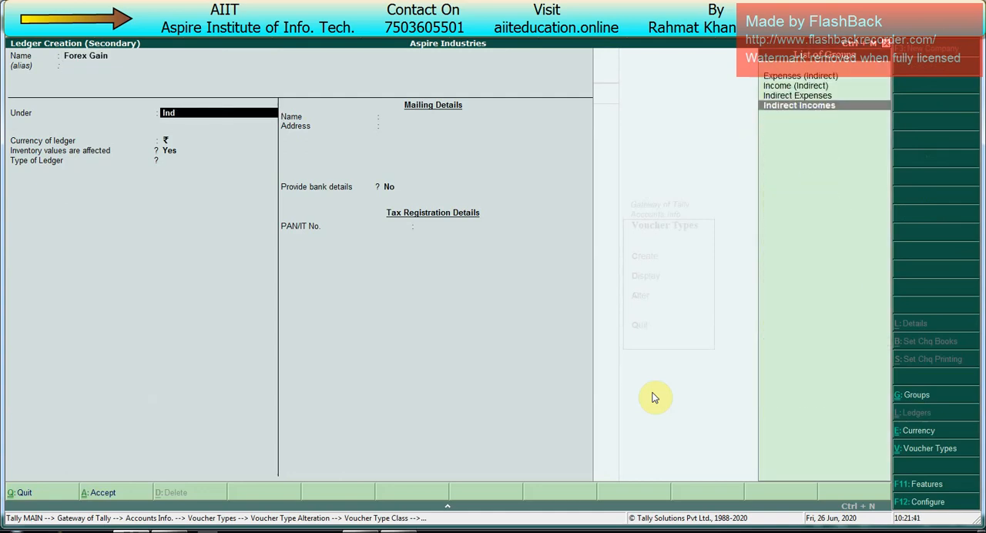
{"action": "key", "text": "Return"}
{"action": "key", "text": "ctrl+a"}
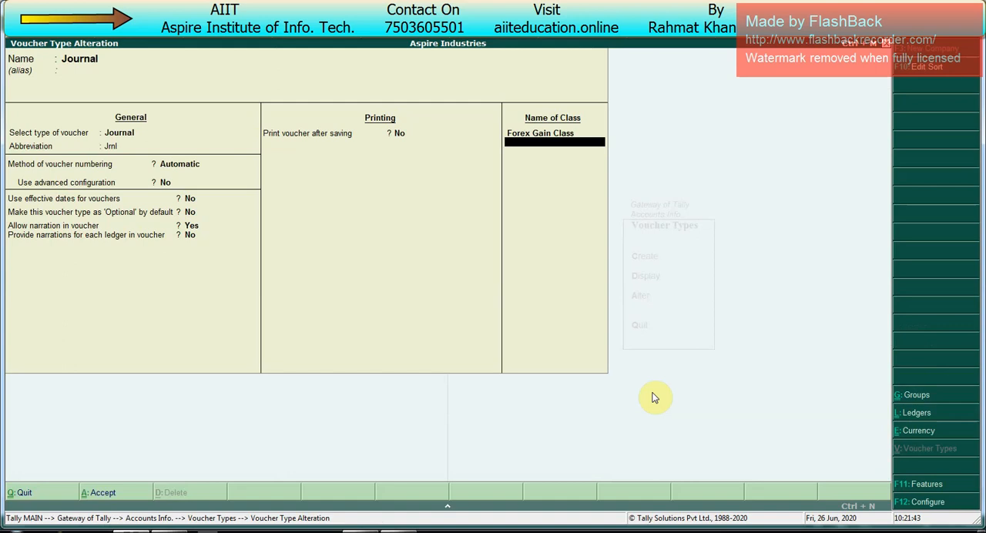
- Save the altered Journal voucher type and return to the Gateway of Tally
{"action": "key", "text": "Up"}
{"action": "key", "text": "Return"}
{"action": "key", "text": "Return"}
{"action": "key", "text": "Return"}
{"action": "key", "text": "Return"}
{"action": "key", "text": "Return"}
{"action": "key", "text": "Escape"}
{"action": "key", "text": "Escape"}
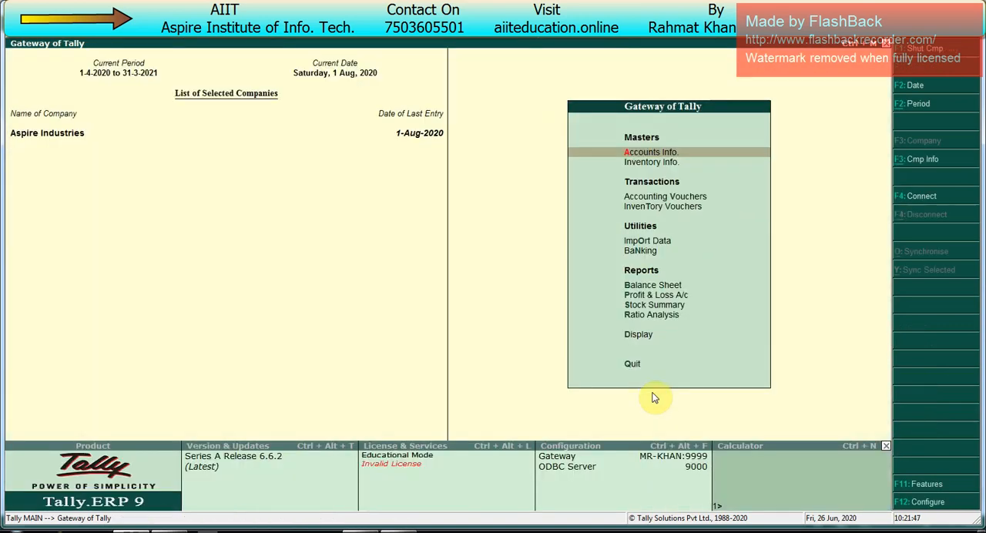
- Start a Journal voucher with Forex Gain Class and Forex Gain as the account
{"action": "key", "text": "v"}
{"action": "key", "text": "F7"}
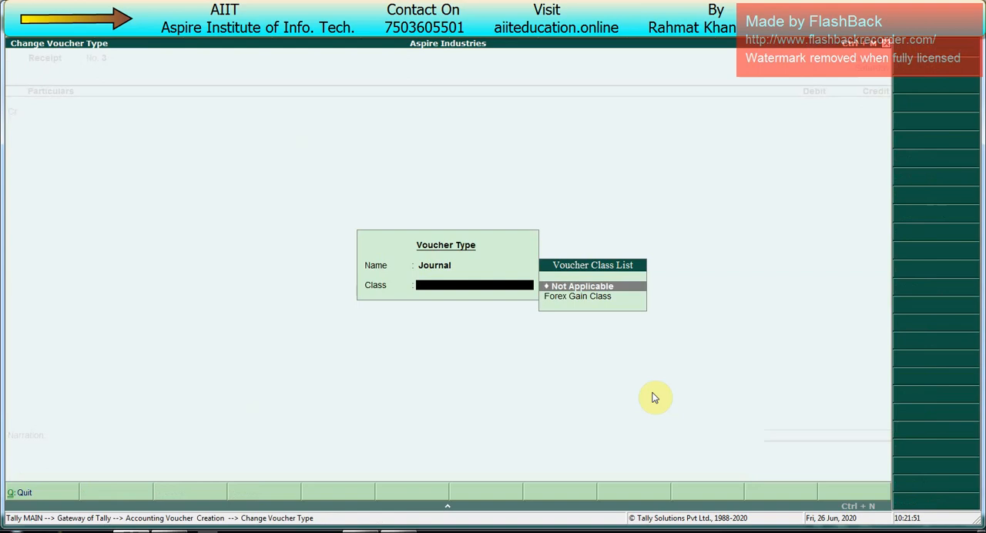
{"action": "key", "text": "Down"}
{"action": "key", "text": "Return"}
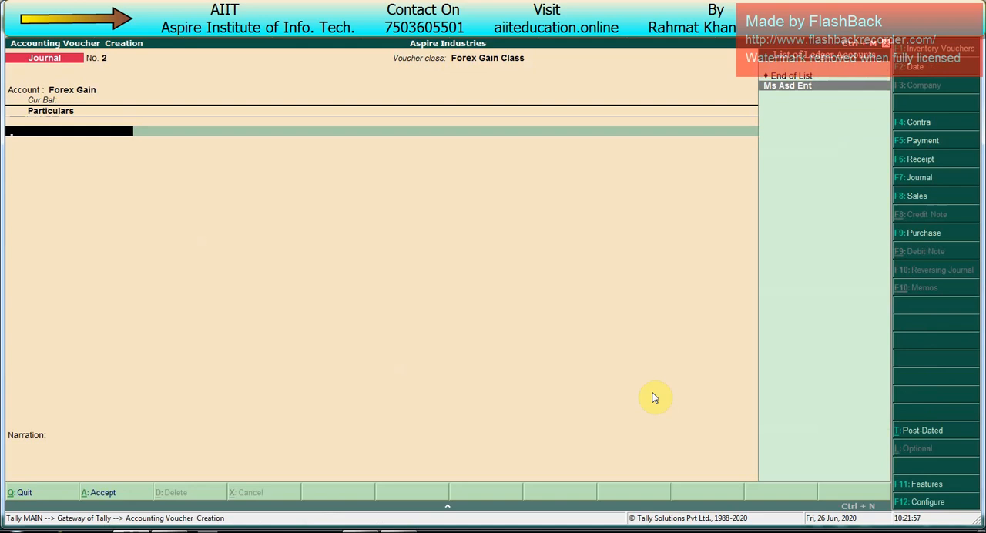
- Adjust the 20,000.00 forex difference for Ms Asd Ent against pending bill 1, save the journal, and leave voucher entry
{"action": "key", "text": "Return"}
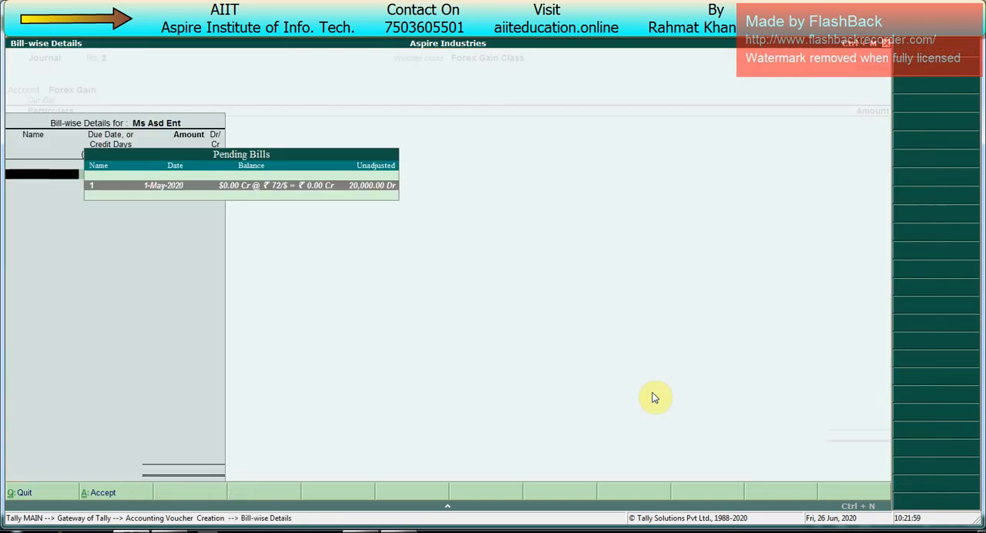
{"action": "key", "text": "Return"}
{"action": "key", "text": "Return"}
{"action": "key", "text": "Return"}
{"action": "key", "text": "Return"}
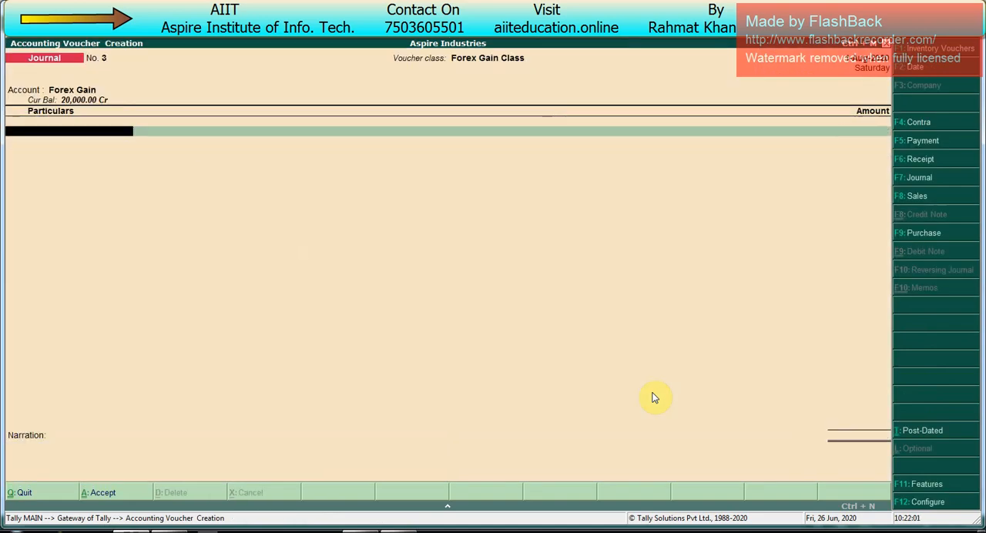
{"action": "key", "text": "Escape"}
{"action": "key", "text": "Return"}
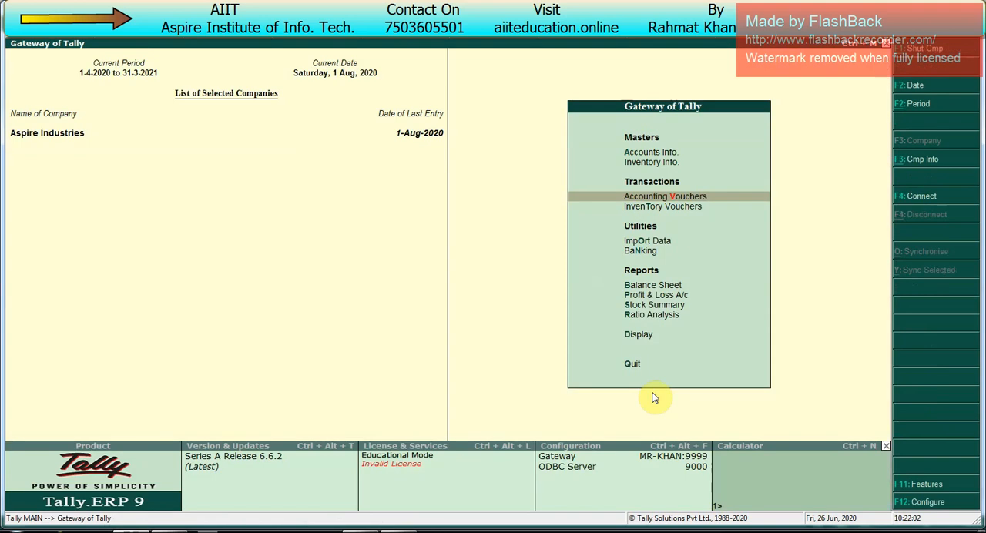
- Check the detailed Balance Sheet liabilities down to the Profit & Loss A/c after the forex adjustment
{"action": "key", "text": "b"}
{"action": "key", "text": "Down"}
{"action": "key", "text": "Down"}
{"action": "key", "text": "Down"}
{"action": "key", "text": "Down"}
{"action": "key", "text": "Down"}
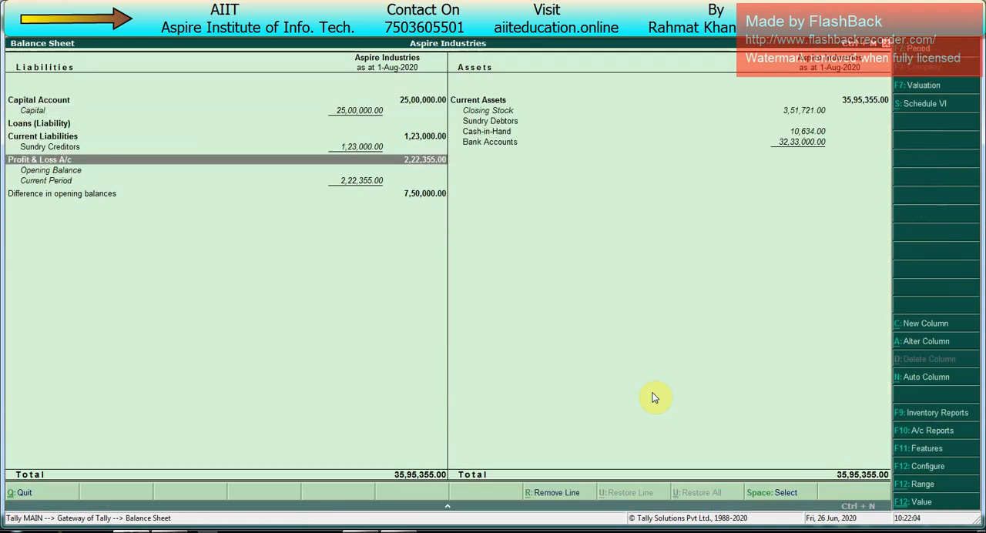
{"action": "key", "text": "Escape"}
- Examine the Forex Gain entry under Indirect Incomes in the detailed Profit & Loss A/c
{"action": "key", "text": "p"}
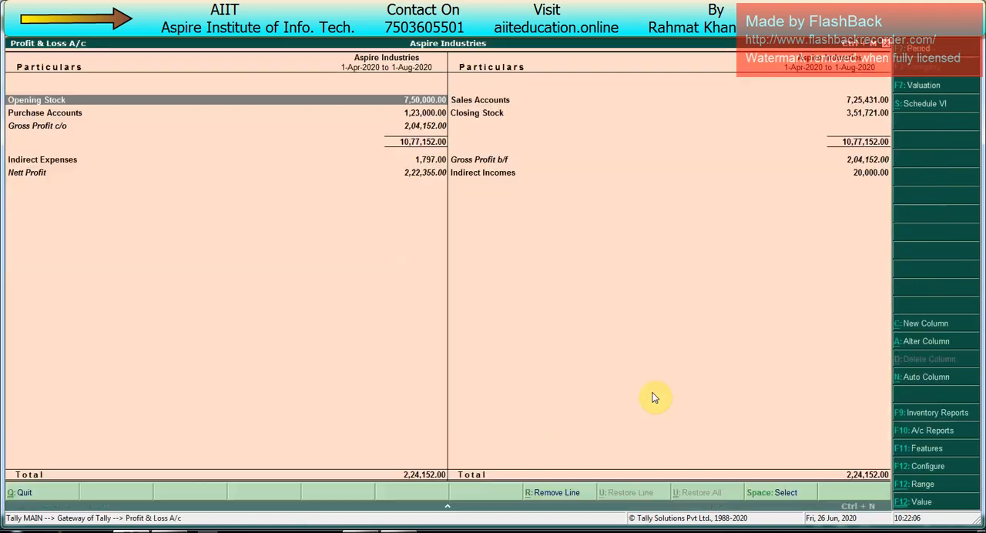
{"action": "key", "text": "Right"}
{"action": "key", "text": "Down"}
{"action": "key", "text": "Down"}
{"action": "key", "text": "Down"}
{"action": "key", "text": "Down"}
{"action": "key", "text": "Down"}
{"action": "key", "text": "Down"}
{"action": "key", "text": "Down"}
{"action": "key", "text": "Up"}
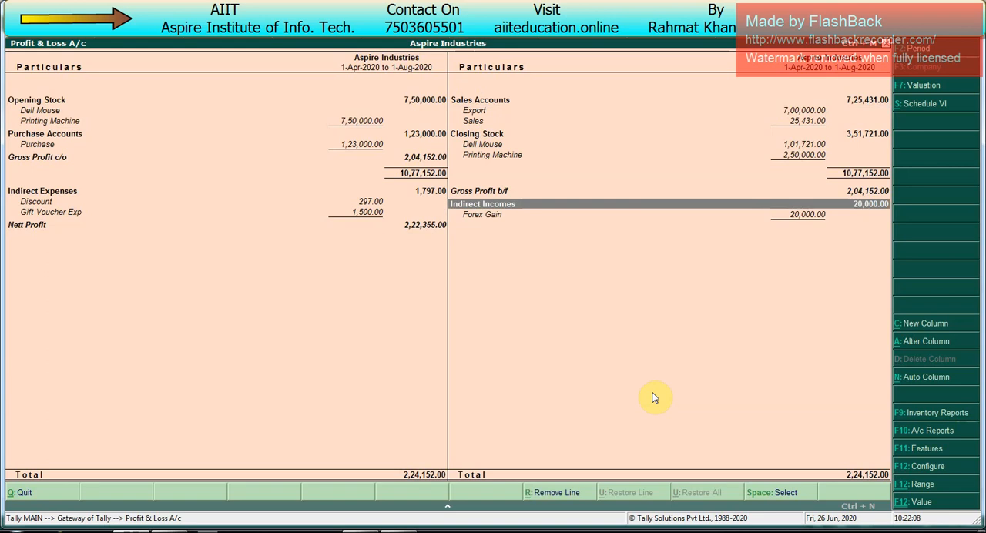
{"action": "key", "text": "space"}
{"action": "key", "text": "space"}
{"action": "key", "text": "Escape"}
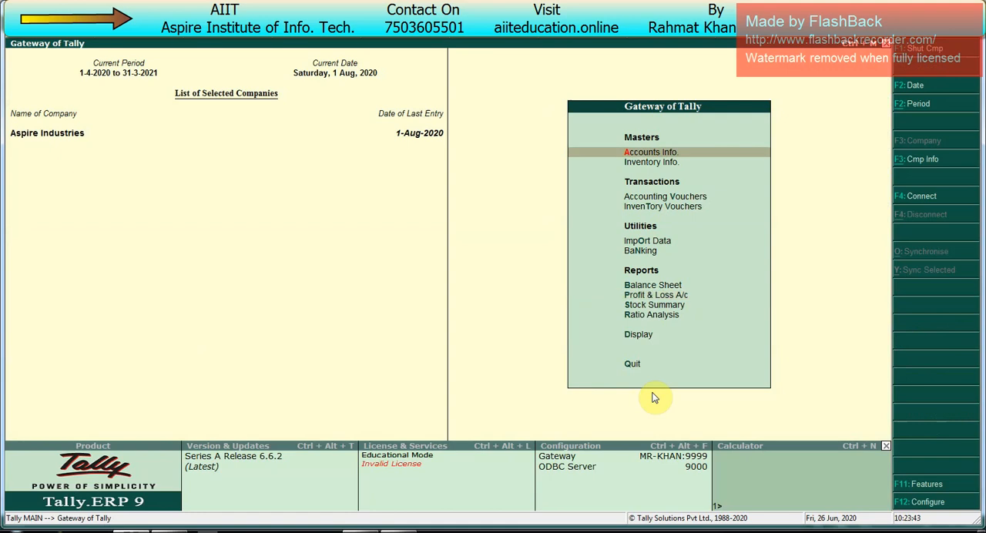
- Reopen the Balance Sheet and view its Profit & Loss A/c line
{"action": "key", "text": "Down"}
{"action": "key", "text": "Down"}
{"action": "key", "text": "Down"}
{"action": "key", "text": "Down"}
{"action": "key", "text": "Down"}
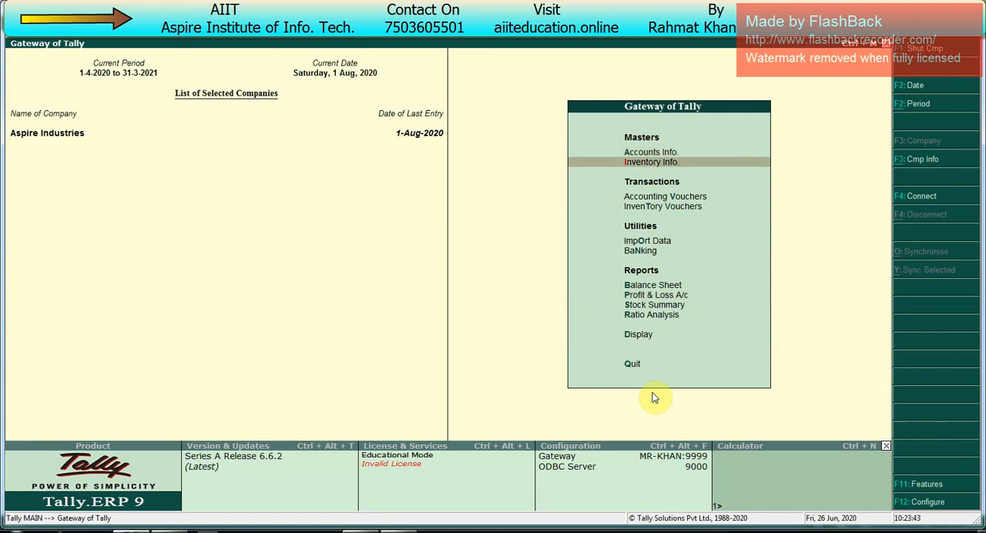
{"action": "key", "text": "Return"}
{"action": "key", "text": "Down"}
{"action": "key", "text": "Down"}
{"action": "key", "text": "Down"}
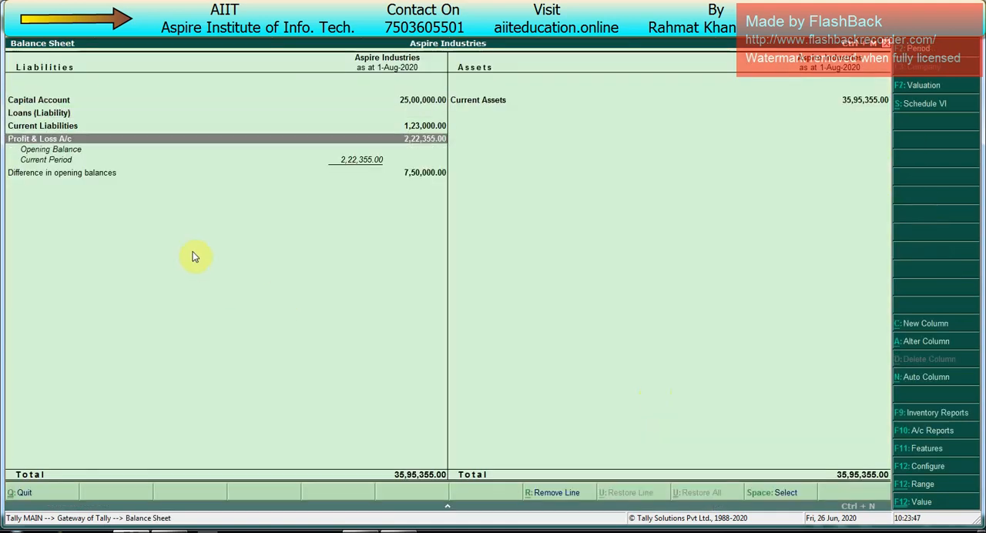
- Leave the Balance Sheet and open the Capital ledger for alteration from the single-ledger options
{"action": "key", "text": "Escape"}
{"action": "key", "text": "Up"}
{"action": "key", "text": "Up"}
{"action": "key", "text": "Up"}
{"action": "key", "text": "Up"}
{"action": "key", "text": "Up"}
{"action": "key", "text": "Up"}
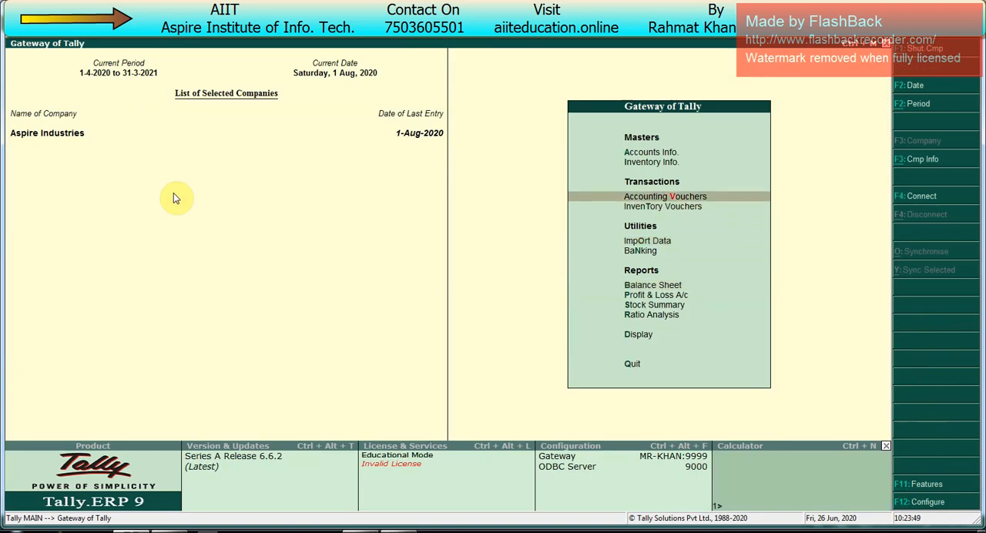
{"action": "key", "text": "Return"}
{"action": "key", "text": "Down"}
{"action": "key", "text": "Down"}
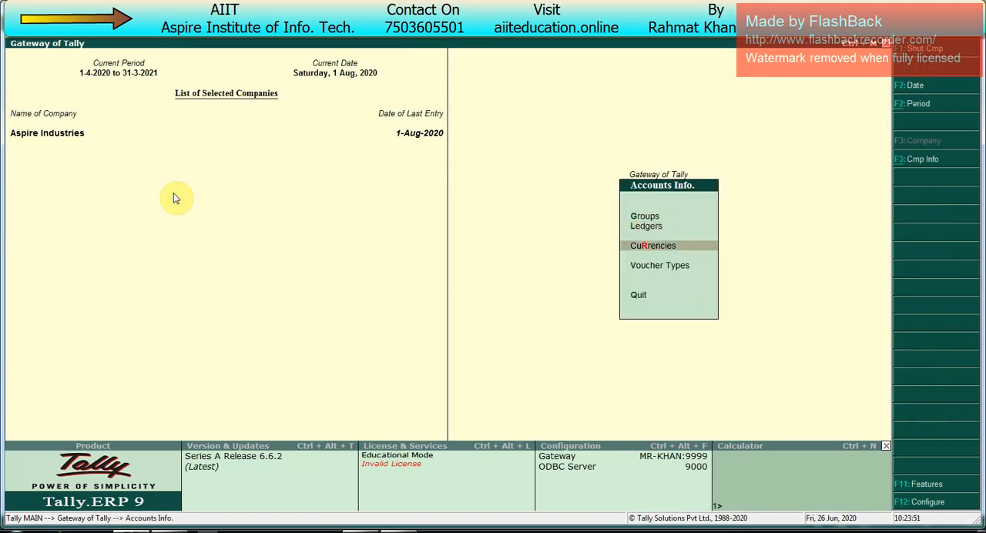
{"action": "key", "text": "Up"}
{"action": "key", "text": "Return"}
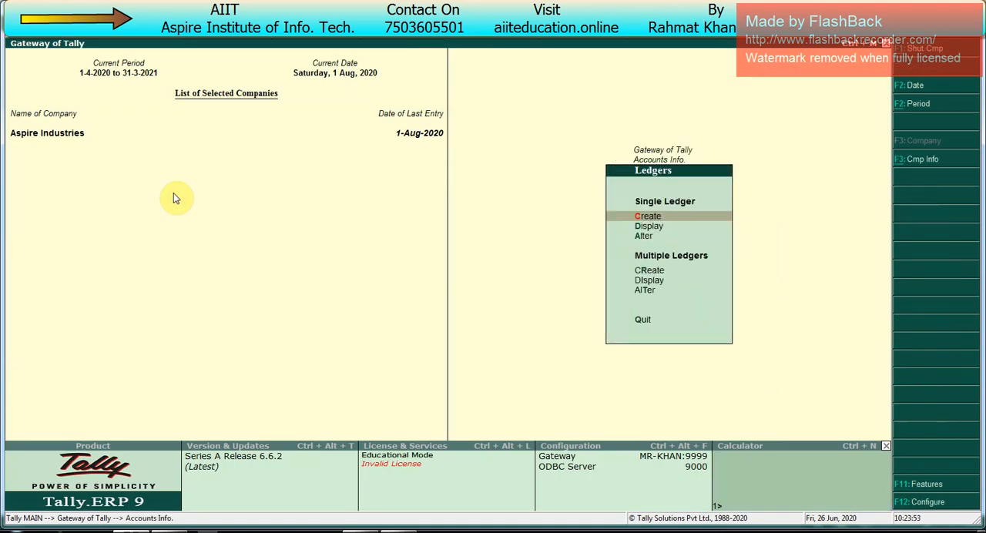
{"action": "key", "text": "Down"}
{"action": "key", "text": "Down"}
{"action": "key", "text": "Return"}
{"action": "type", "text": "ca"}
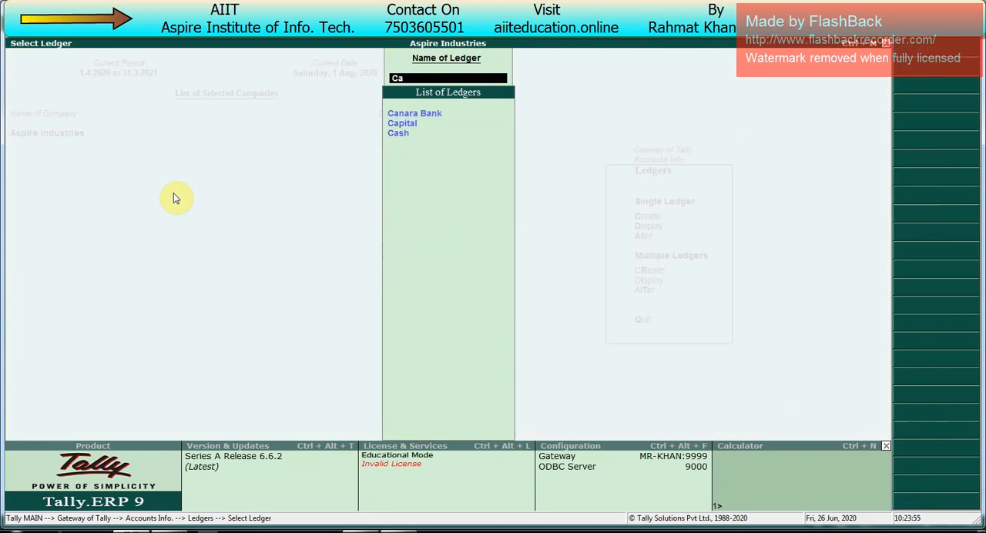
{"action": "key", "text": "Down"}
{"action": "key", "text": "Return"}
{"action": "key", "text": "Return"}
{"action": "key", "text": "Return"}
{"action": "key", "text": "Return"}
{"action": "key", "text": "Return"}
{"action": "key", "text": "Return"}
{"action": "key", "text": "Return"}
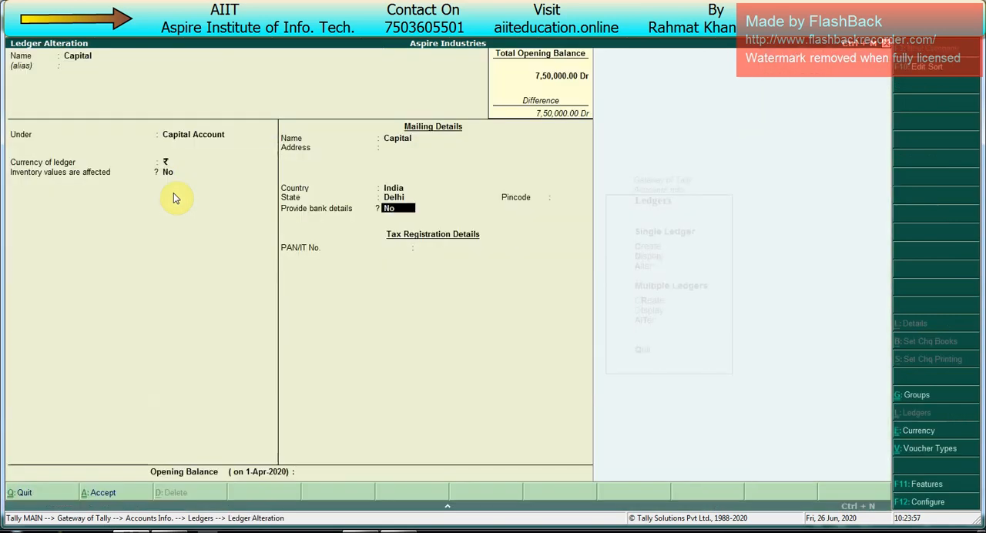
- Set the Capital ledger's opening balance to 750000, keep bank details at No, and save the ledger
{"action": "type", "text": "n"}
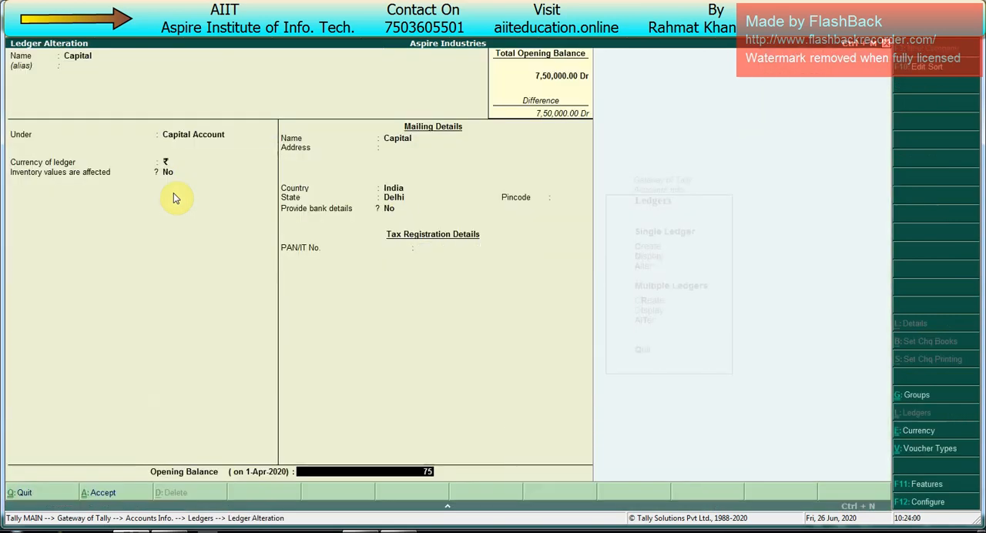
{"action": "type", "text": "7500000"}
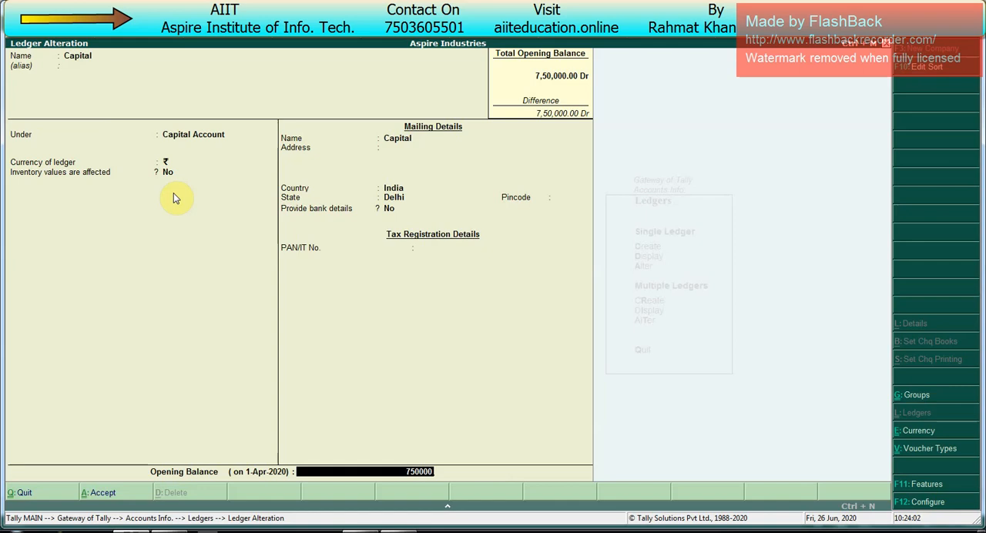
{"action": "key", "text": "Return"}
{"action": "key", "text": "Return"}
{"action": "key", "text": "y"}
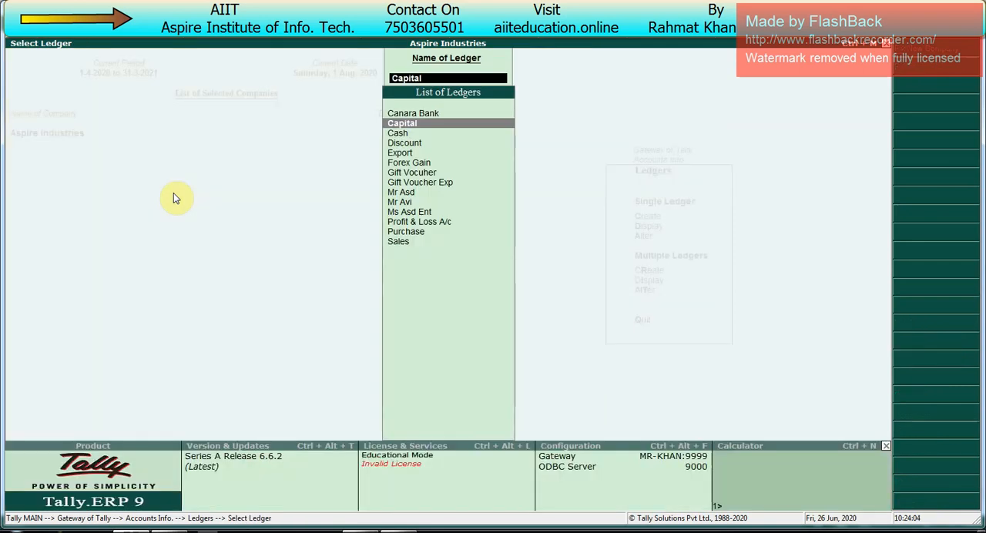
- Check the Capital amount under Capital Account in the detailed Balance Sheet, and return to the Gateway
{"action": "key", "text": "Escape"}
{"action": "key", "text": "Escape"}
{"action": "key", "text": "Escape"}
{"action": "key", "text": "Up"}
{"action": "key", "text": "Up"}
{"action": "key", "text": "Up"}
{"action": "key", "text": "Up"}
{"action": "key", "text": "Up"}
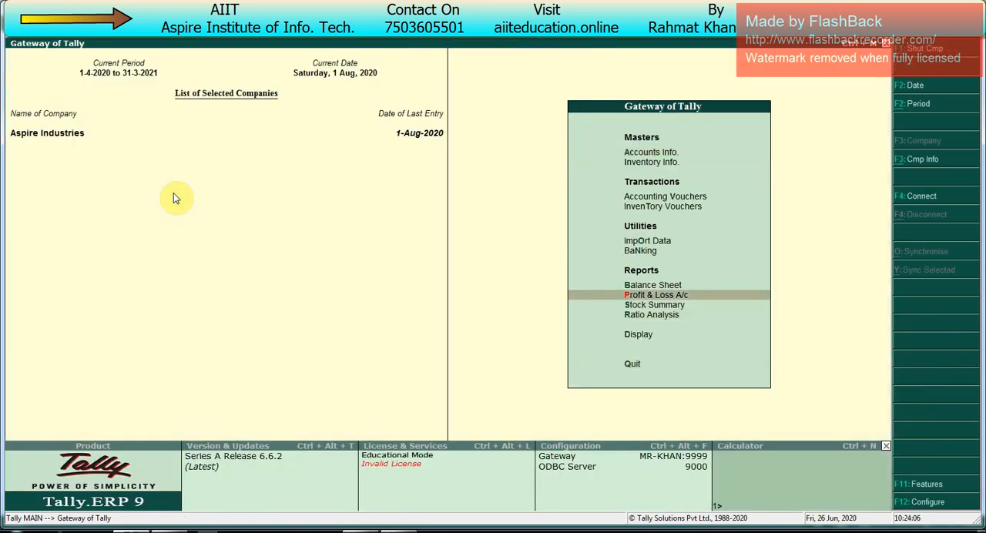
{"action": "key", "text": "Return"}
{"action": "key", "text": "Down"}
{"action": "key", "text": "Down"}
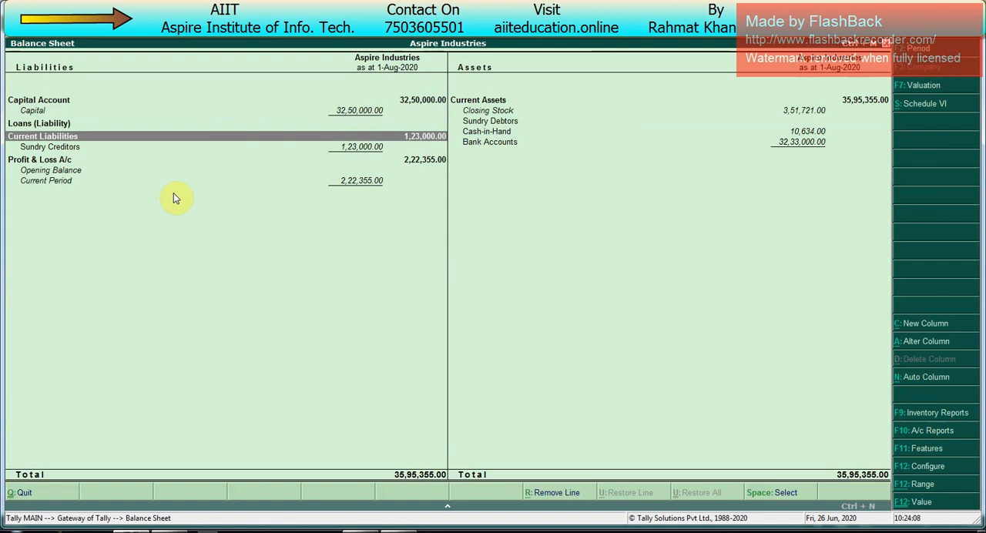
{"action": "left_click", "coordinate": [353, 113]}
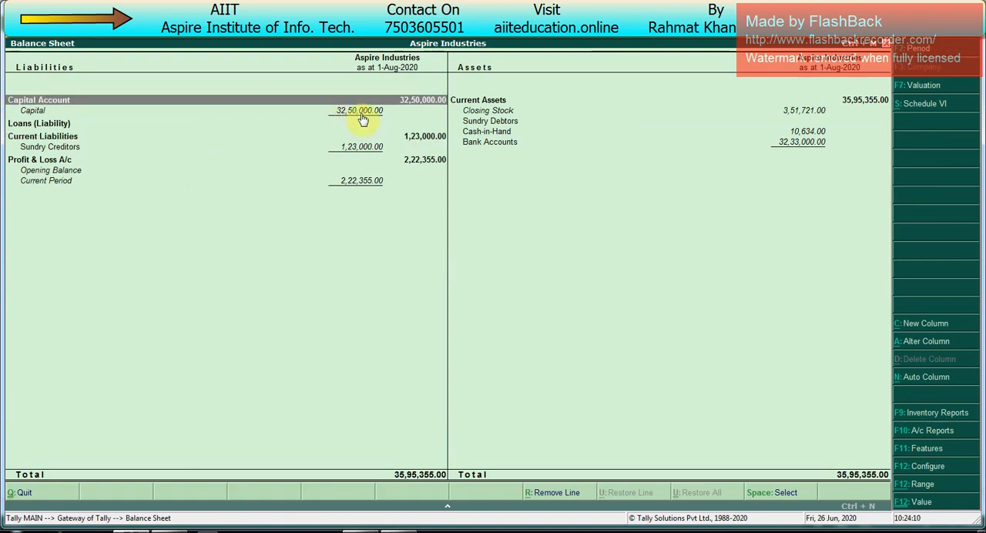
{"action": "left_click", "coordinate": [362, 115]}
{"action": "left_click", "coordinate": [363, 115]}
{"action": "left_click", "coordinate": [363, 115]}
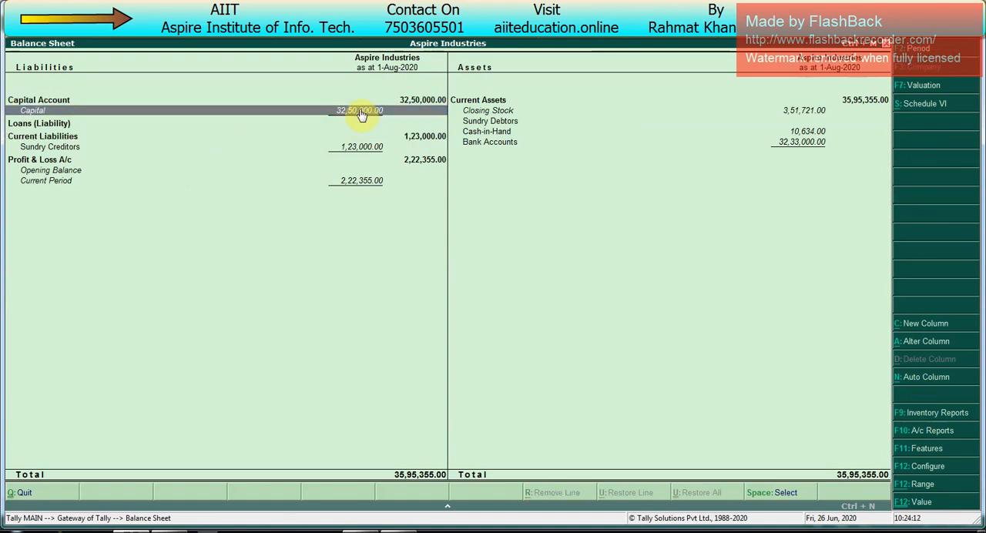
{"action": "key", "text": "Escape"}
- Switch to the Excel course workbook and go to Multiple Currency in the Class 6 topics list
{"action": "key", "text": "alt+Tab"}
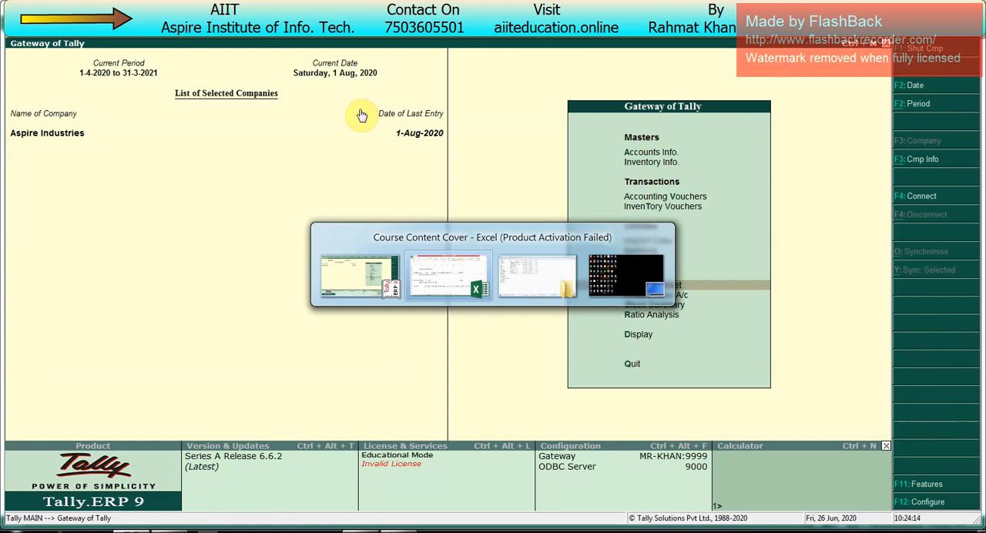
{"action": "key", "text": "Up"}
{"action": "key", "text": "Up"}
{"action": "key", "text": "Up"}
{"action": "key", "text": "Up"}
{"action": "key", "text": "Up"}
{"action": "key", "text": "Up"}
{"action": "key", "text": "Up"}
{"action": "key", "text": "Up"}
{"action": "key", "text": "Up"}
{"action": "key", "text": "Up"}
{"action": "key", "text": "Up"}
{"action": "key", "text": "Up"}
{"action": "key", "text": "Up"}
{"action": "key", "text": "Up"}
{"action": "key", "text": "Up"}
{"action": "key", "text": "Up"}
{"action": "key", "text": "Up"}
{"action": "key", "text": "Up"}
{"action": "key", "text": "Up"}
{"action": "key", "text": "Up"}
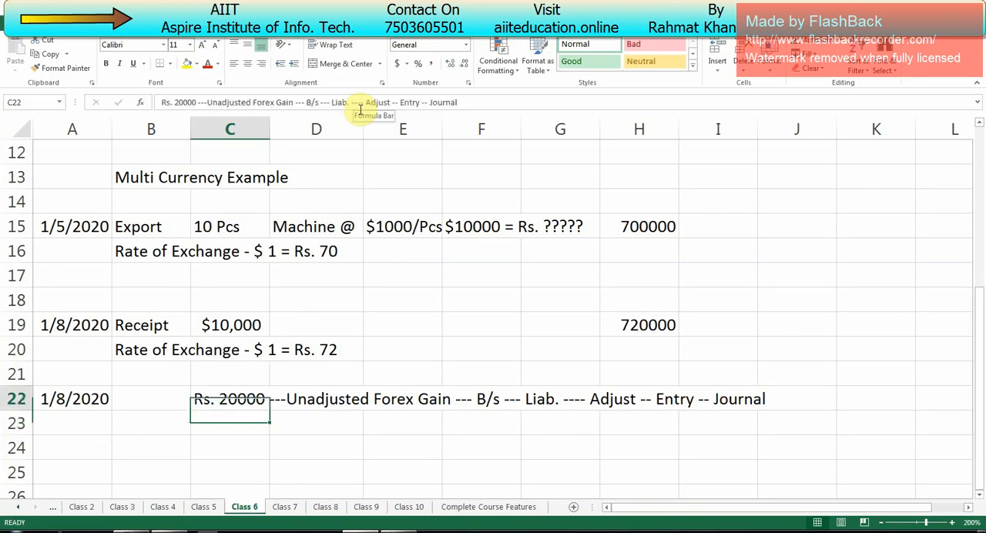
{"action": "key", "text": "Down"}
{"action": "key", "text": "Down"}
{"action": "key", "text": "Down"}
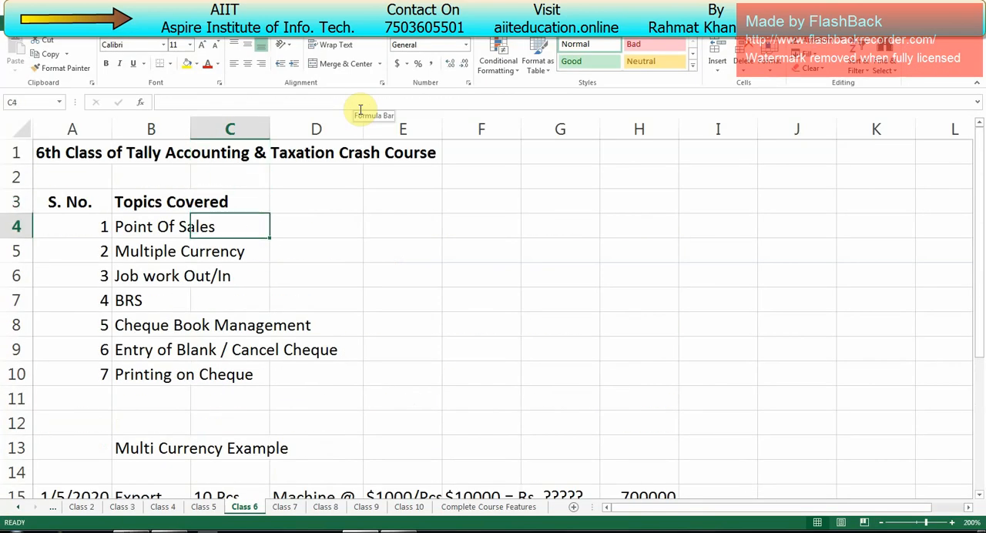
{"action": "key", "text": "Left"}
{"action": "key", "text": "Down"}
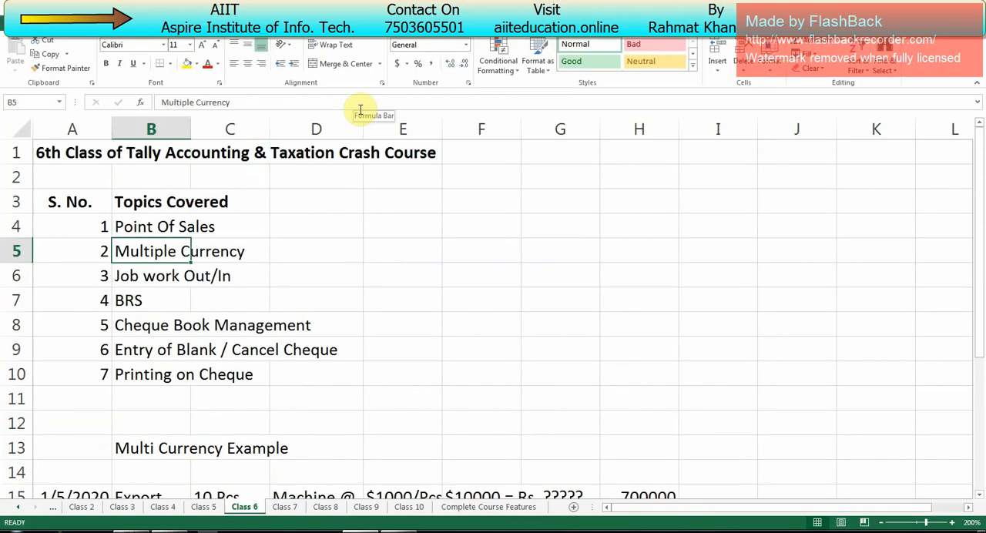
- Review the remaining Class 6 topics, from Job work Out/In through BRS and the cheque topics
{"action": "key", "text": "Down"}
{"action": "key", "text": "Down"}
{"action": "key", "text": "Down"}
{"action": "key", "text": "Down"}
{"action": "key", "text": "Up"}
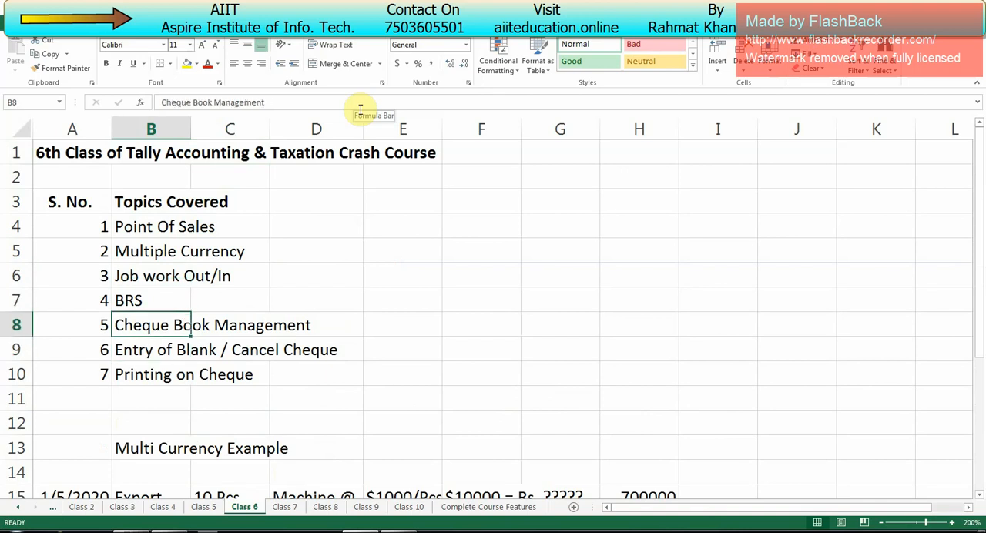
{"action": "key", "text": "Down"}
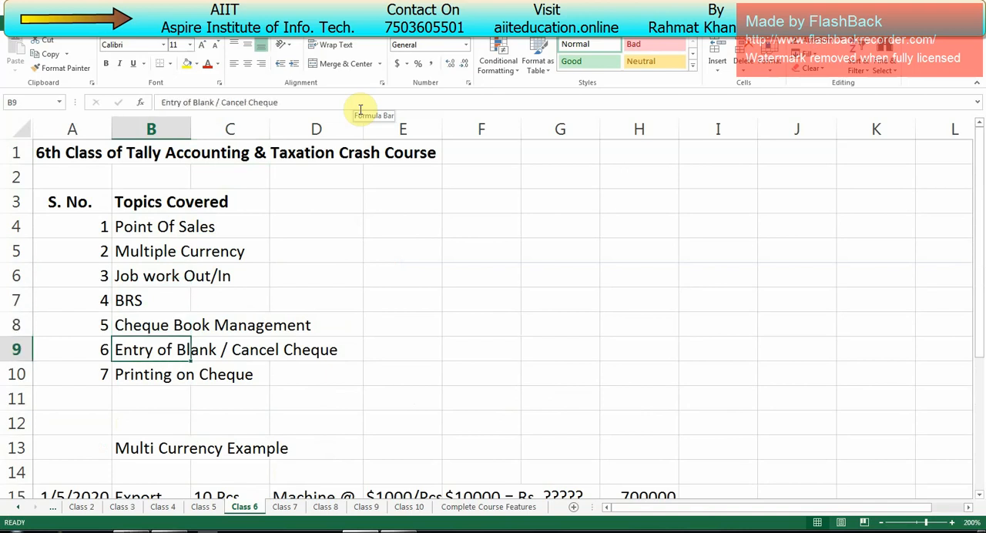
{"action": "key", "text": "Down"}
{"action": "key", "text": "Up"}
{"action": "key", "text": "Up"}
{"action": "key", "text": "Up"}
{"action": "key", "text": "Up"}
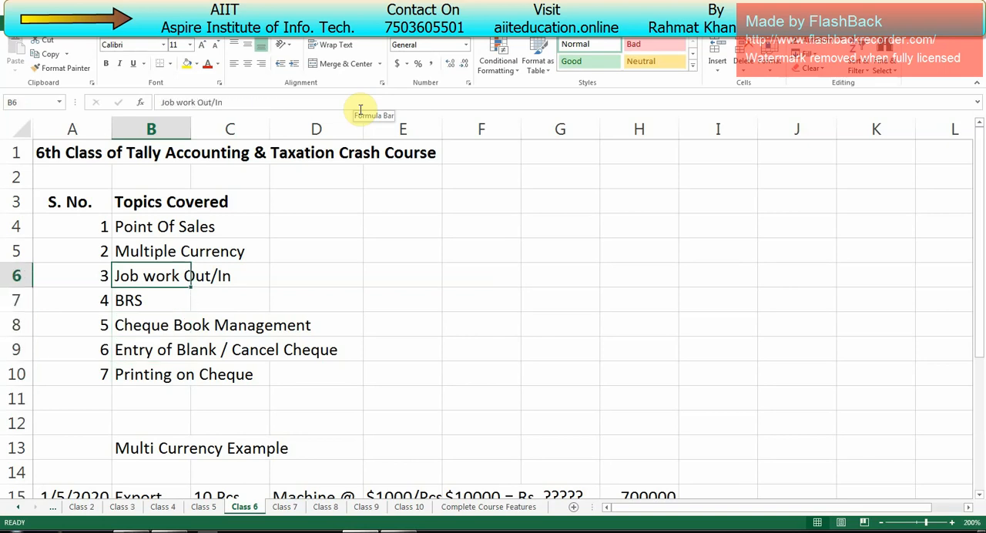
{"action": "key", "text": "Down"}
{"action": "key", "text": "Down"}
{"action": "key", "text": "Down"}
{"action": "key", "text": "Down"}
{"action": "key", "text": "Down"}
{"action": "key", "text": "Up"}
{"action": "key", "text": "Up"}
{"action": "key", "text": "Up"}
{"action": "key", "text": "Up"}
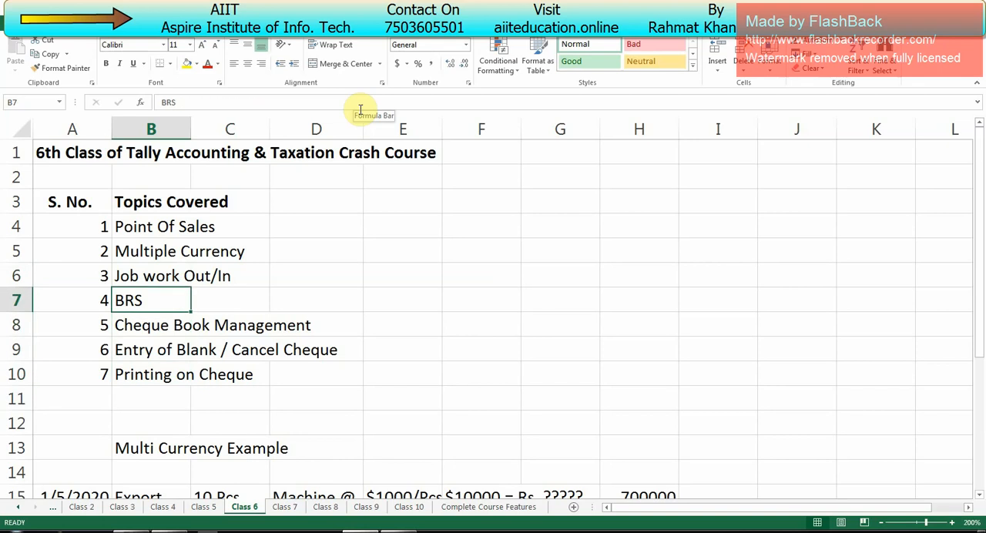
{"action": "key", "text": "Down"}
{"action": "key", "text": "Down"}
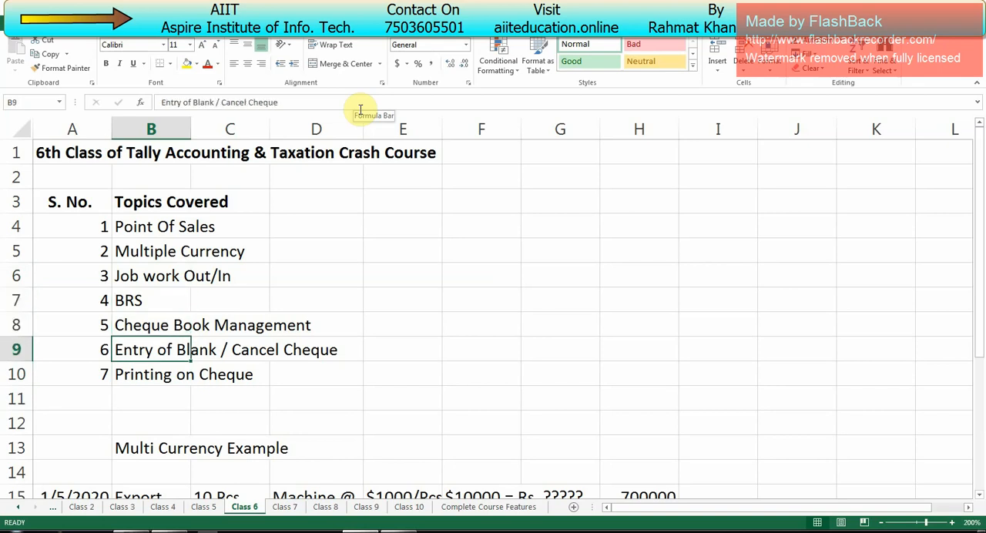
{"action": "key", "text": "Up"}
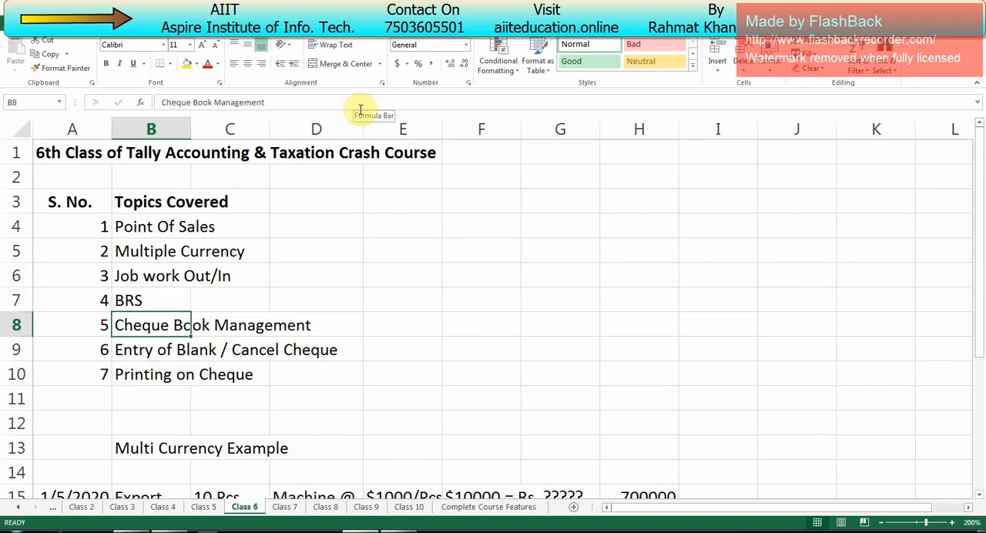
{"action": "key", "text": "Up"}
{"action": "key", "text": "Up"}
{"action": "key", "text": "Up"}
{"action": "key", "text": "Down"}
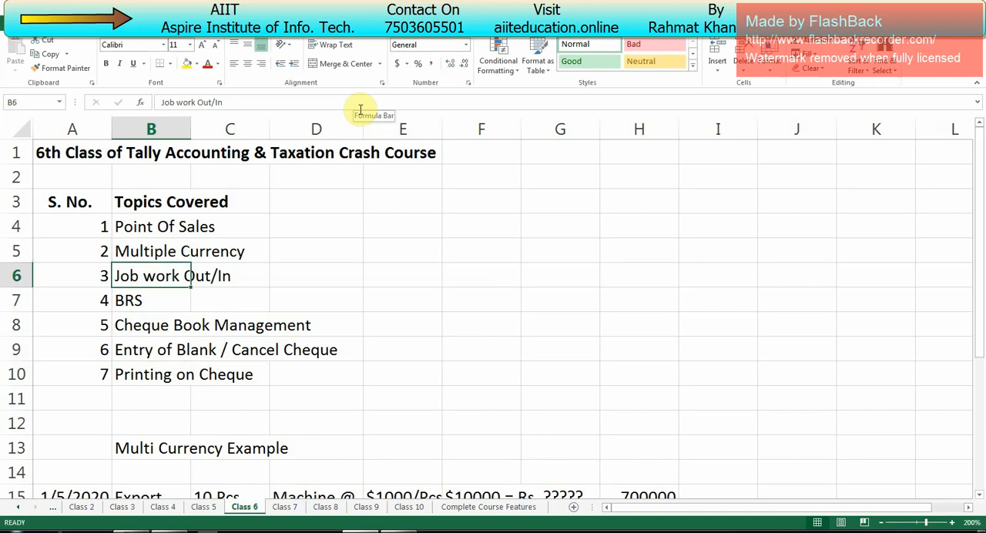
{"action": "key", "text": "Down"}
{"action": "key", "text": "Down"}
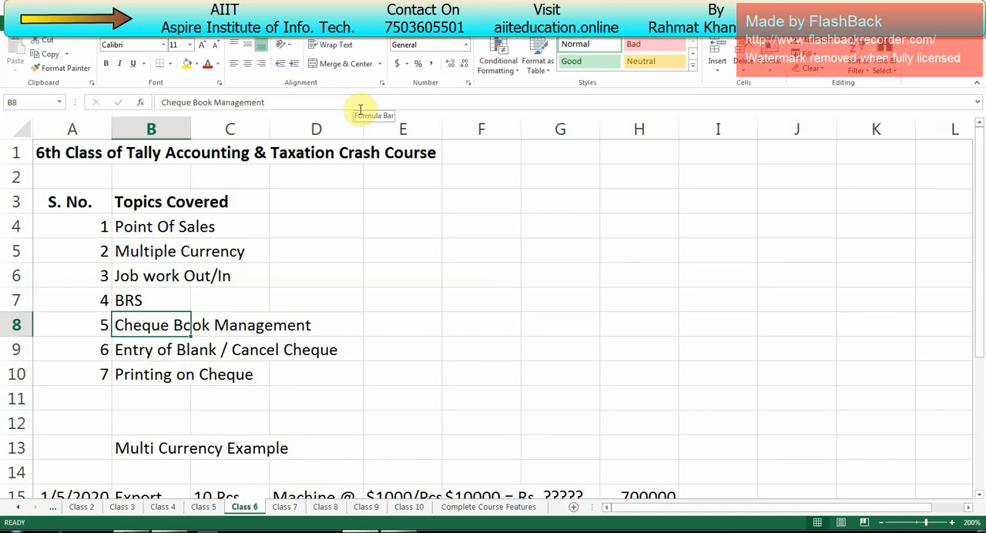
- Switch back to Tally.ERP 9 and open the bank-wise Cheque Register in Banking
{"action": "key", "text": "alt+Tab"}
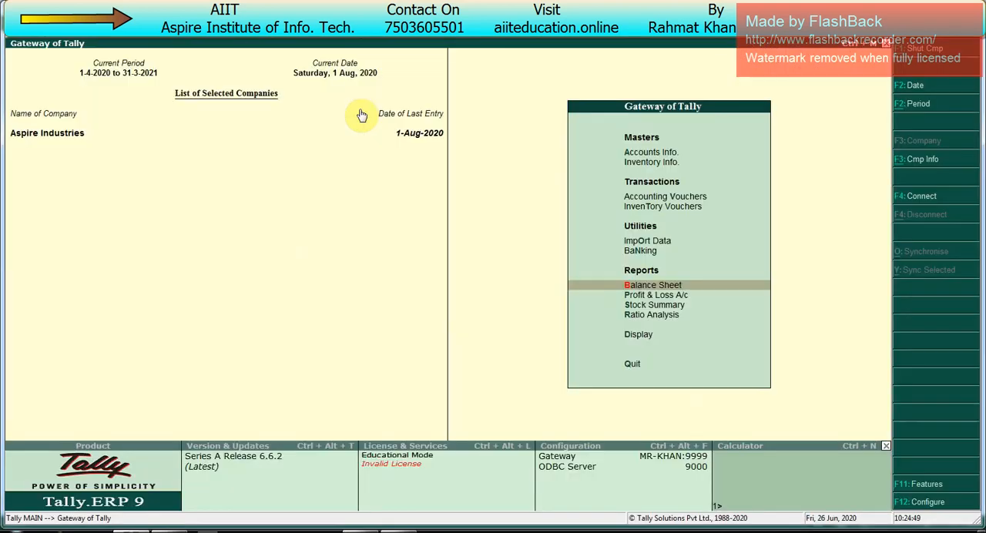
{"action": "key", "text": "Up"}
{"action": "key", "text": "Up"}
{"action": "key", "text": "Down"}
{"action": "key", "text": "Return"}
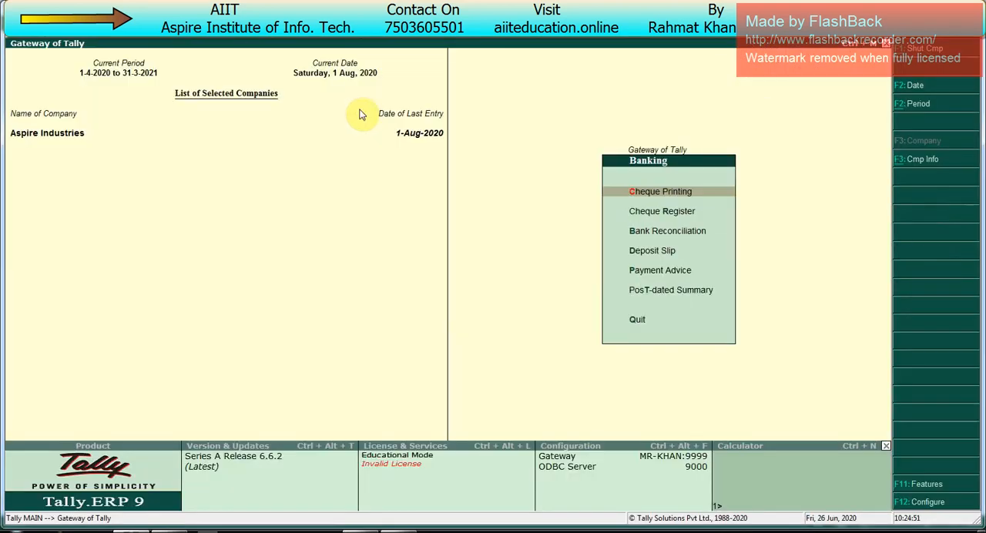
{"action": "key", "text": "Down"}
{"action": "key", "text": "Return"}
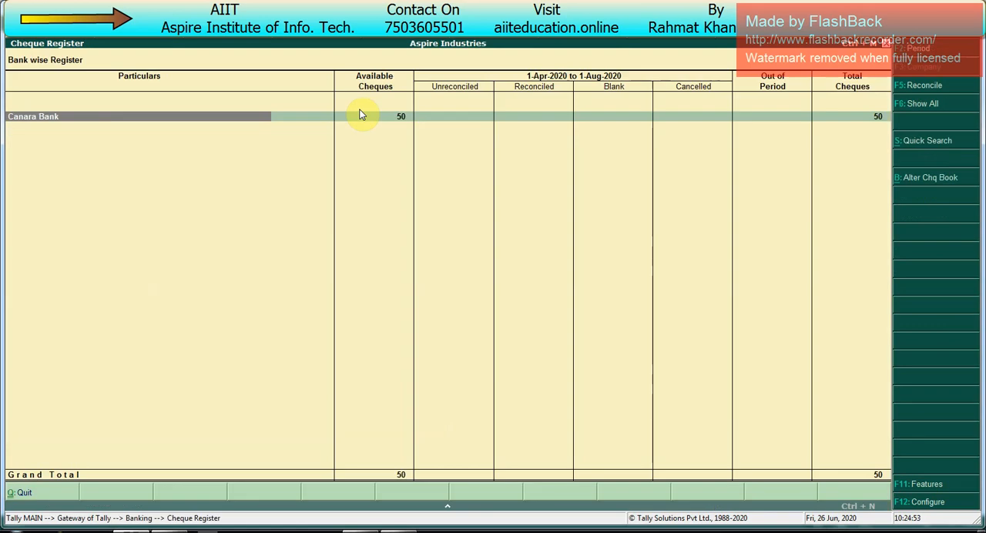
- Expand Canara Bank to examine its cheque book range, and leave the Cheque Register
{"action": "key", "text": "Return"}
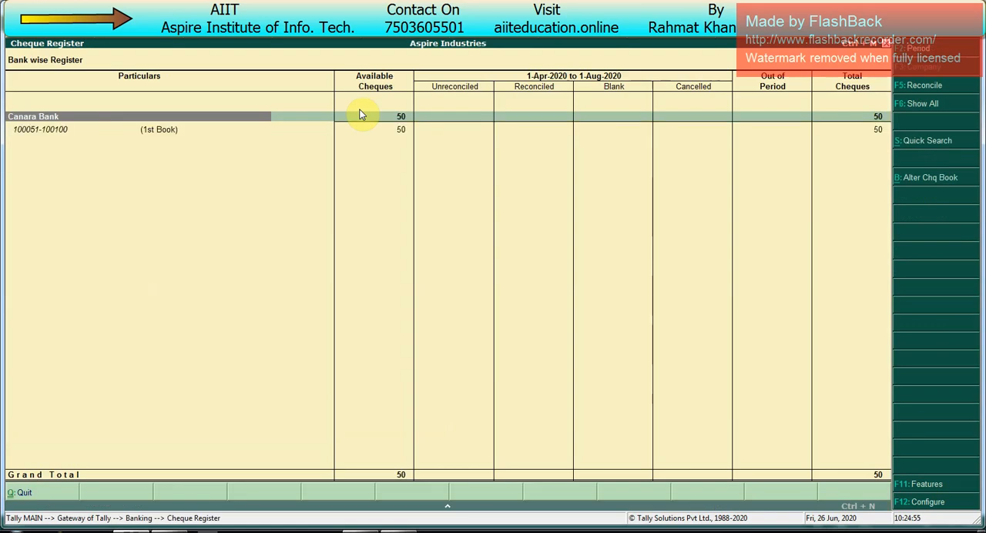
{"action": "key", "text": "Right"}
{"action": "key", "text": "Left"}
{"action": "key", "text": "Down"}
{"action": "key", "text": "Up"}
{"action": "key", "text": "Down"}
{"action": "key", "text": "space"}
{"action": "key", "text": "space"}
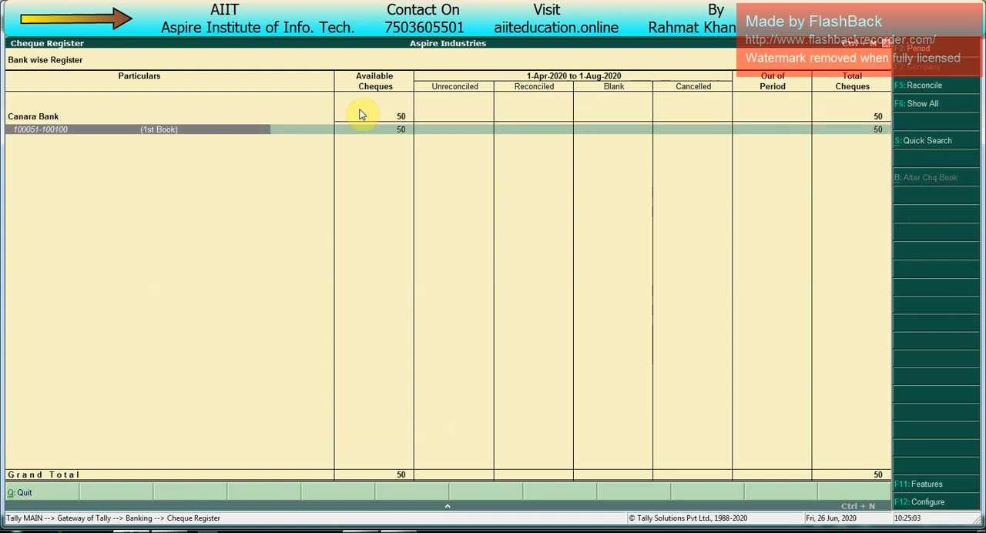
{"action": "key", "text": "Escape"}
{"action": "key", "text": "Escape"}
{"action": "key", "text": "Escape"}
{"action": "key", "text": "Escape"}
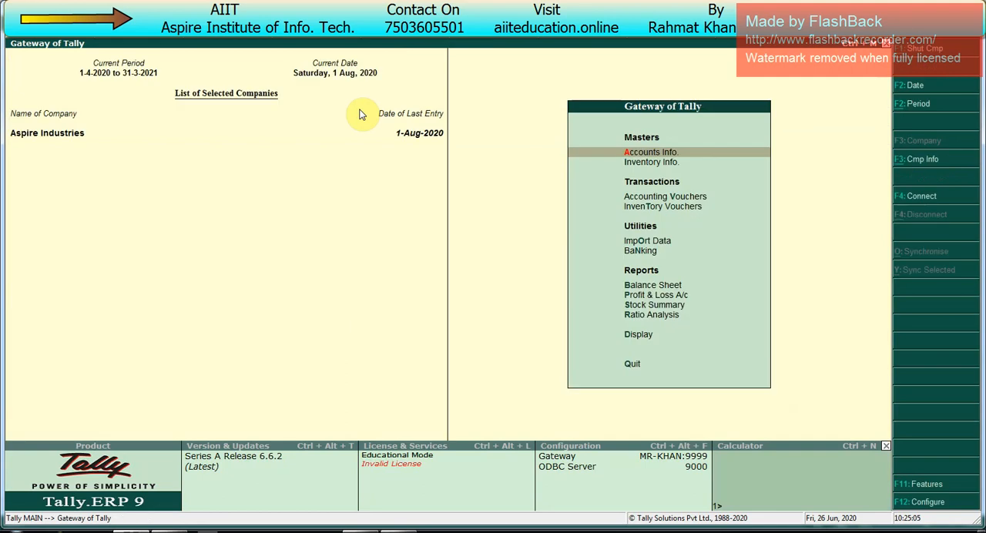
- Drill into Sundry Creditors from the detailed Balance Sheet to view its group summary, and return to the Gateway
{"action": "key", "text": "Down"}
{"action": "key", "text": "Down"}
{"action": "key", "text": "Down"}
{"action": "key", "text": "Down"}
{"action": "key", "text": "Down"}
{"action": "key", "text": "Down"}
{"action": "key", "text": "Return"}
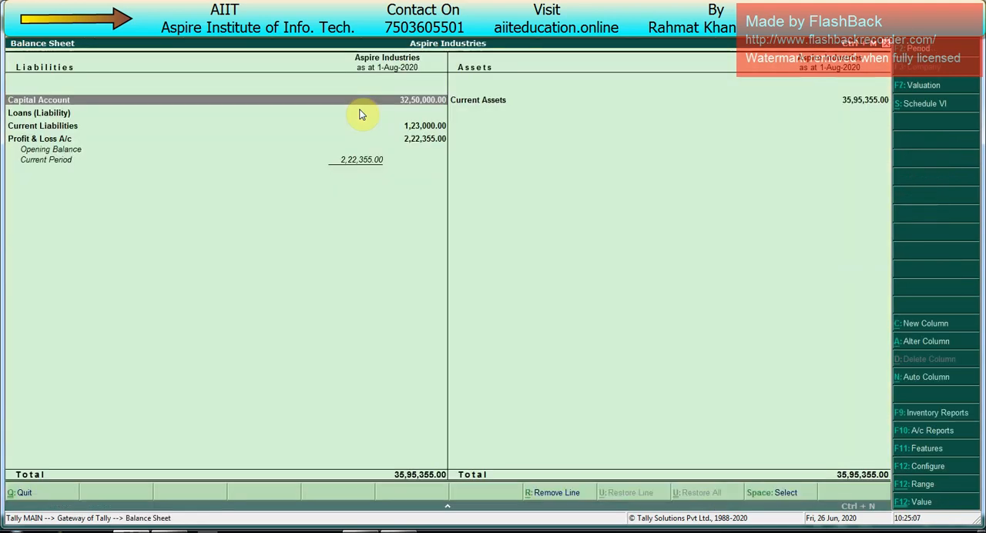
{"action": "key", "text": "alt+F1"}
{"action": "key", "text": "Down"}
{"action": "key", "text": "Down"}
{"action": "key", "text": "Down"}
{"action": "key", "text": "Down"}
{"action": "key", "text": "space"}
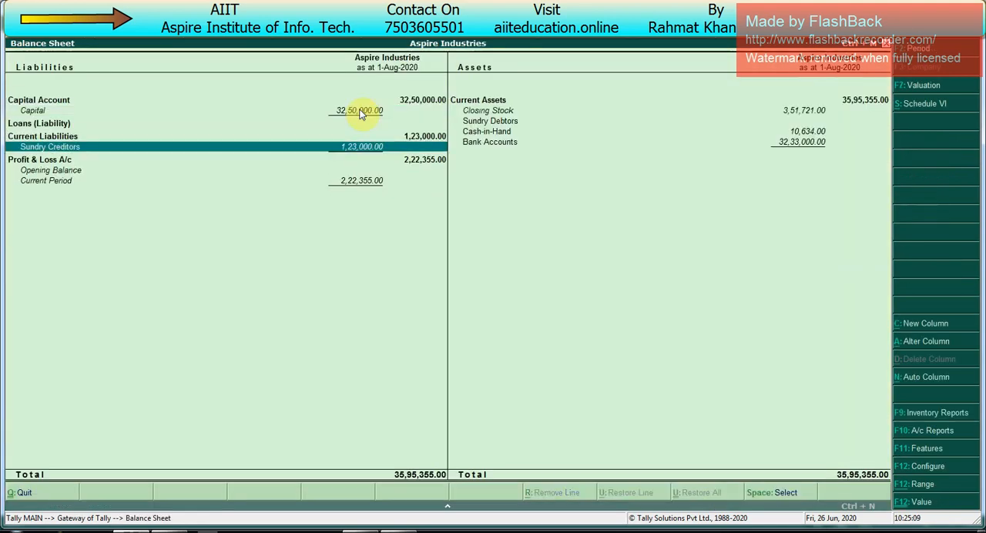
{"action": "key", "text": "Return"}
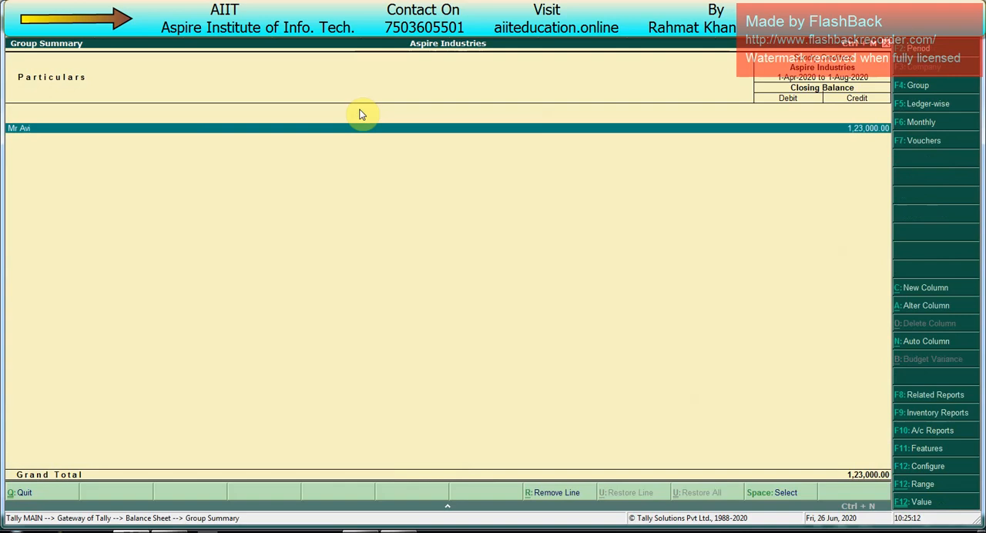
{"action": "key", "text": "Return"}
{"action": "key", "text": "Escape"}
{"action": "key", "text": "Escape"}
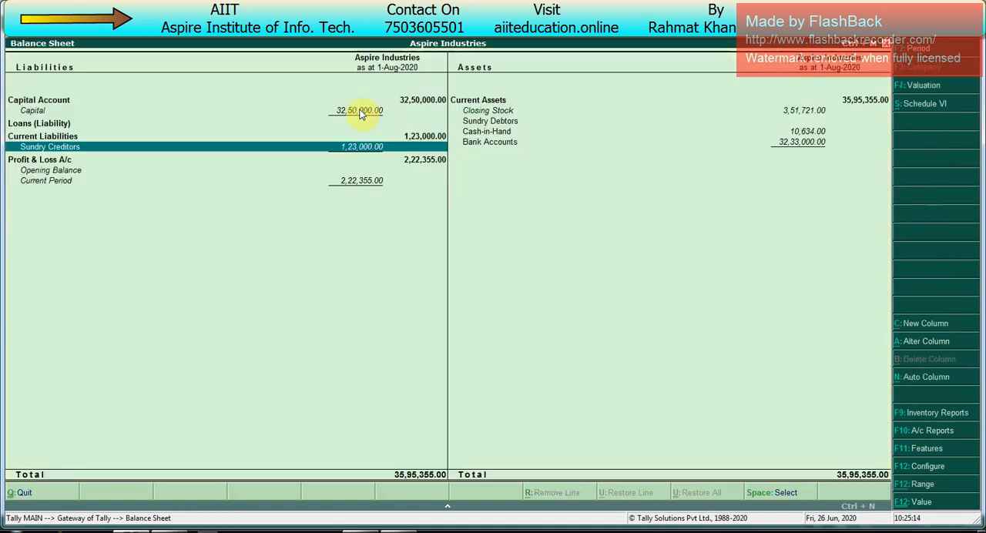
{"action": "key", "text": "Escape"}
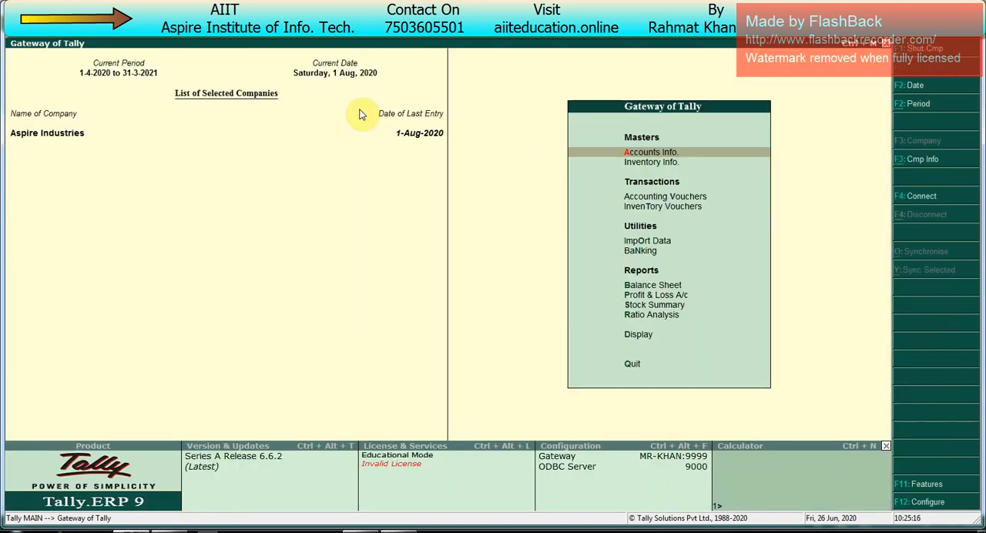
- Start a new Payment voucher dated 1-Aug-2020
{"action": "key", "text": "v"}
{"action": "key", "text": "F2"}
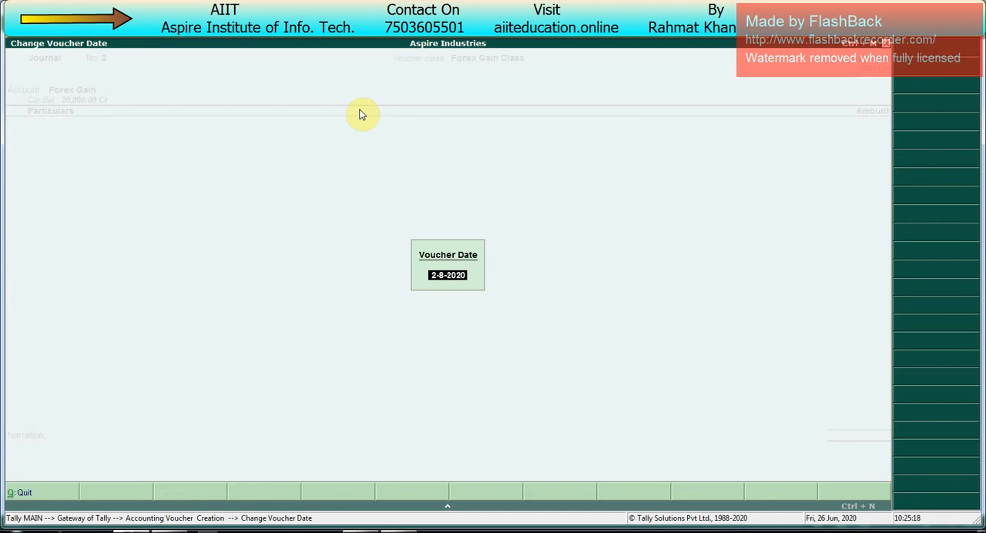
{"action": "key", "text": "Return"}
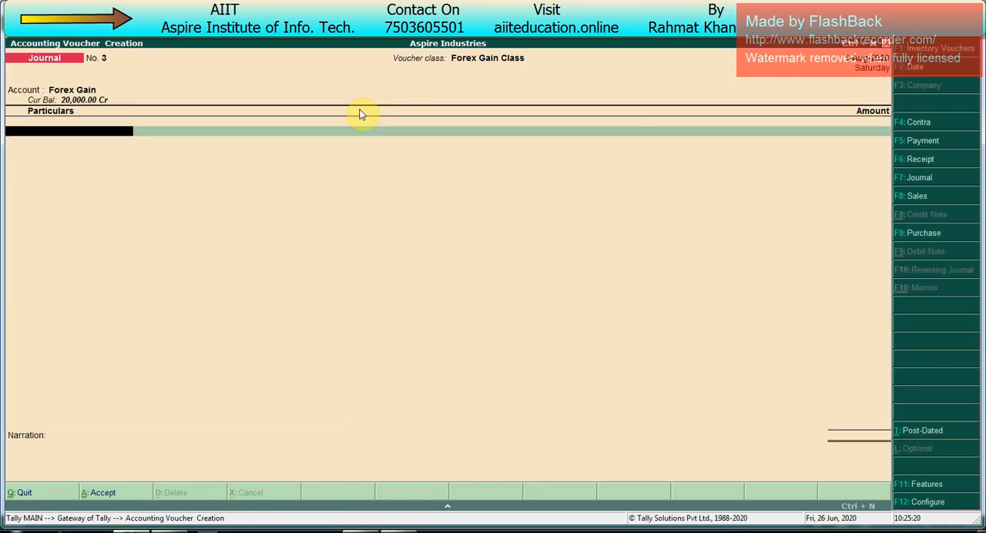
{"action": "key", "text": "F5"}
- Debit the creditor who has pending bill 23 with 40,000, allocating the amount as Agst Ref 23
{"action": "key", "text": "Down"}
{"action": "key", "text": "Down"}
{"action": "key", "text": "Down"}
{"action": "key", "text": "Down"}
{"action": "key", "text": "Down"}
{"action": "key", "text": "Down"}
{"action": "key", "text": "Down"}
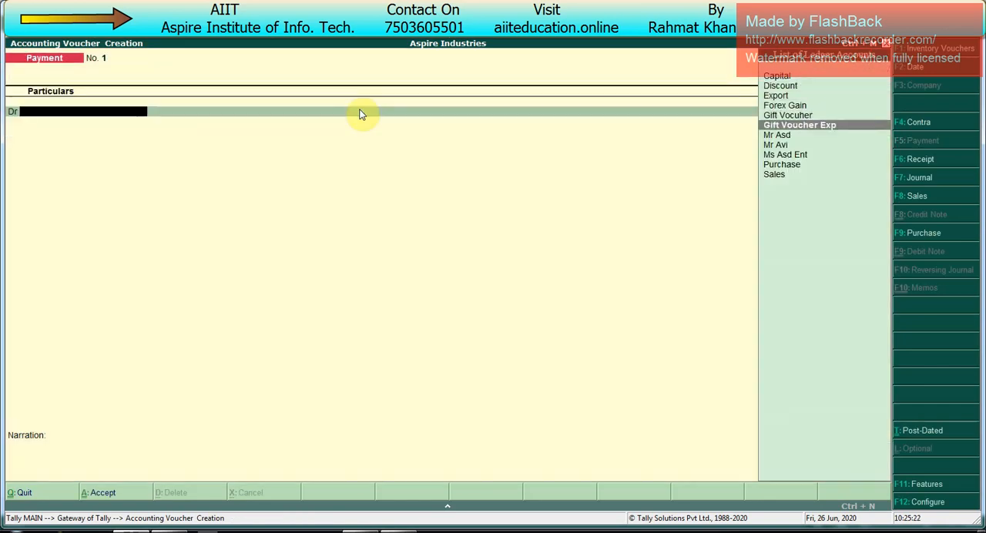
{"action": "key", "text": "Return"}
{"action": "key", "text": "Return"}
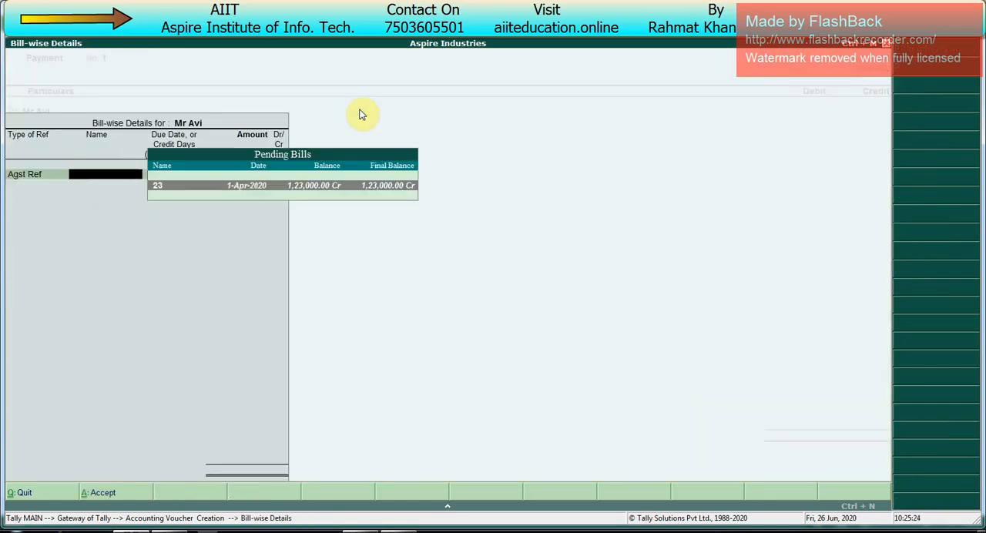
{"action": "key", "text": "Return"}
{"action": "key", "text": "BackSpace"}
{"action": "type", "text": "40000"}
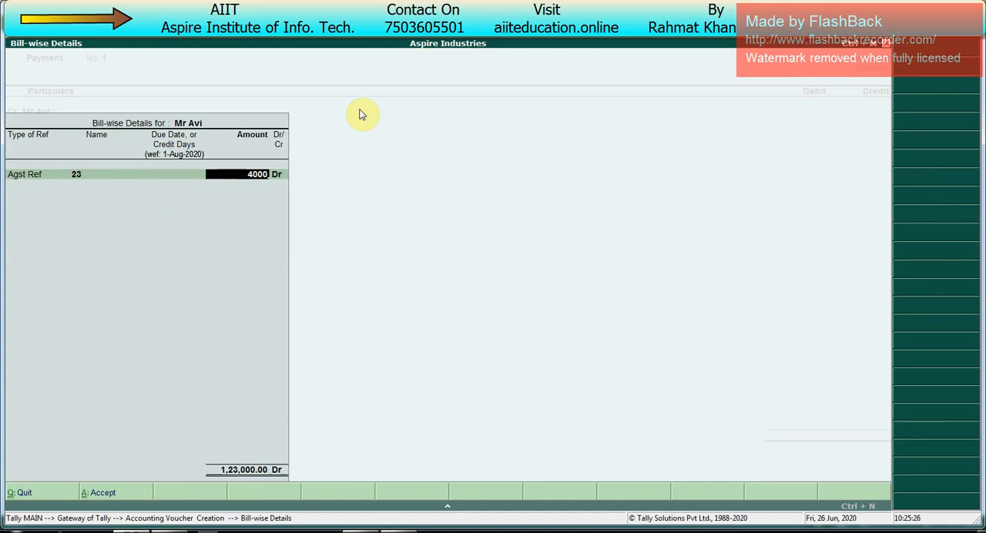
{"action": "key", "text": "Return"}
- Credit Canara Bank with 40,000 and allocate the payment as a cheque with number 100051 dated 1-Aug-2020
{"action": "key", "text": "Return"}
{"action": "key", "text": "Return"}
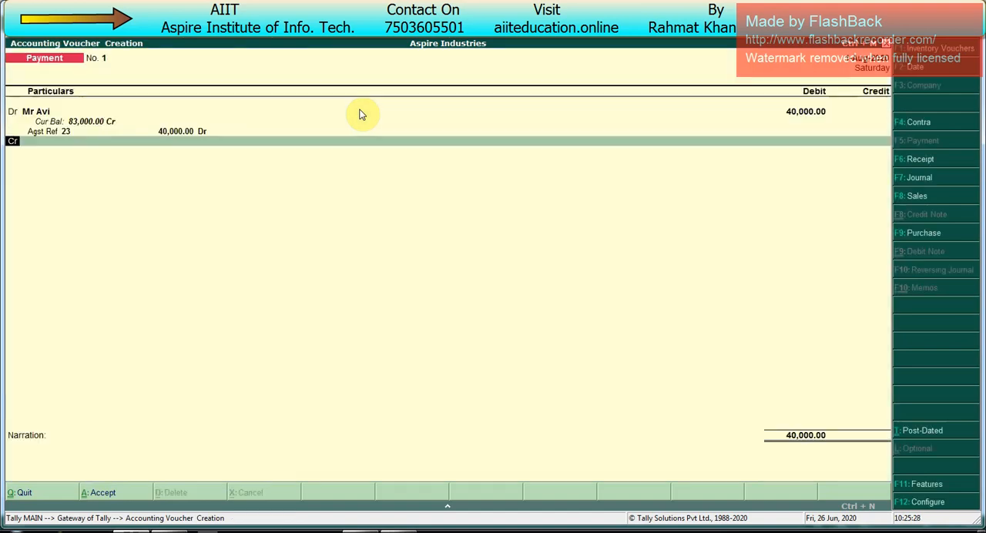
{"action": "key", "text": "Return"}
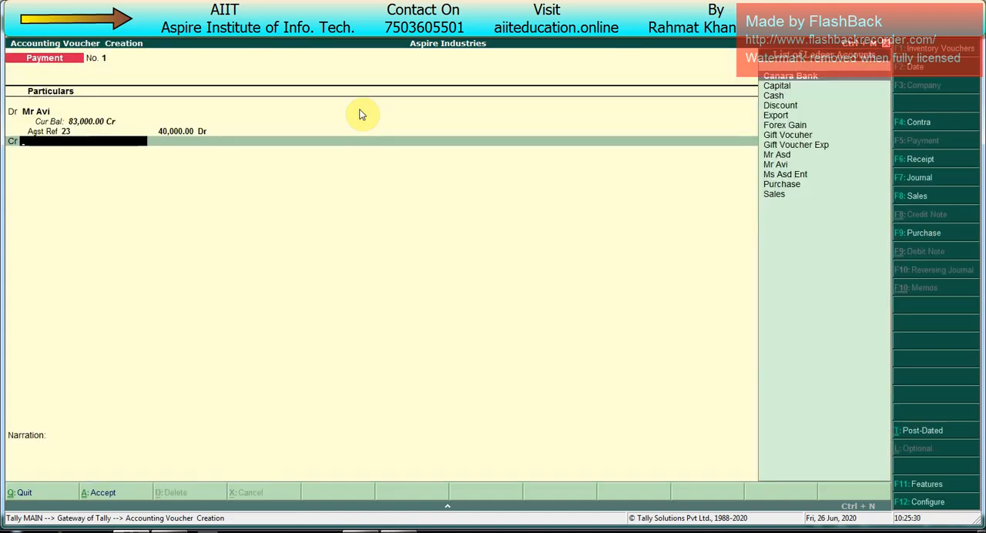
{"action": "key", "text": "Return"}
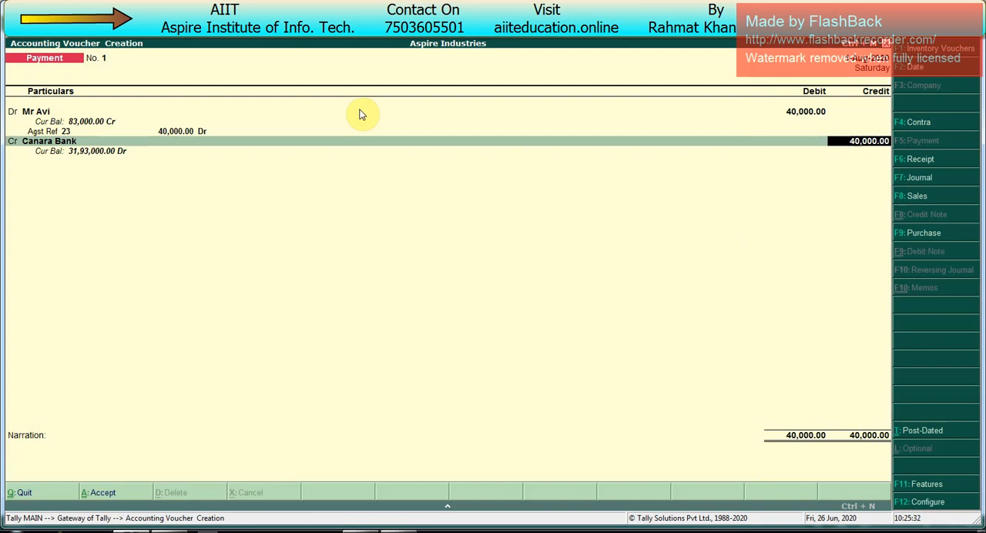
{"action": "key", "text": "Return"}
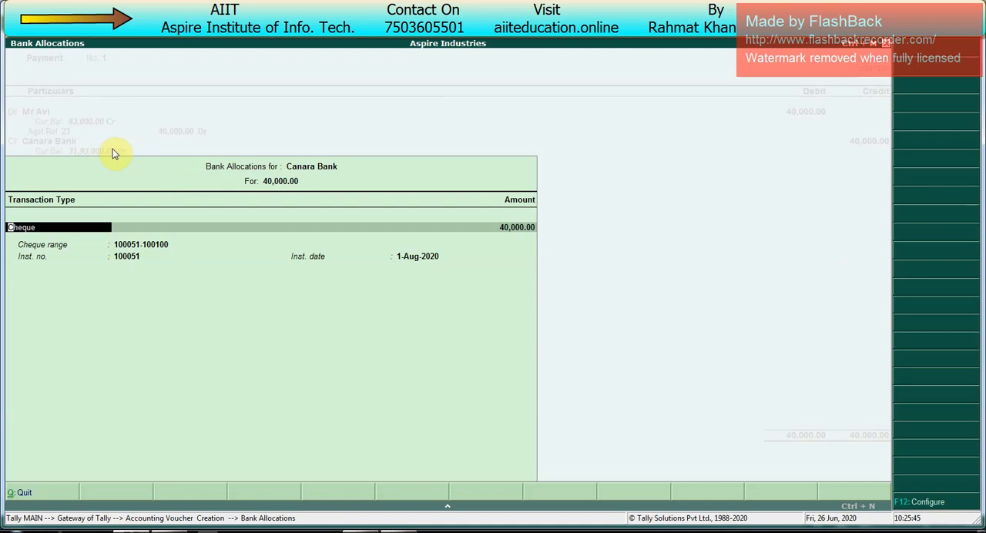
{"action": "key", "text": "BackSpace"}
{"action": "key", "text": "Down"}
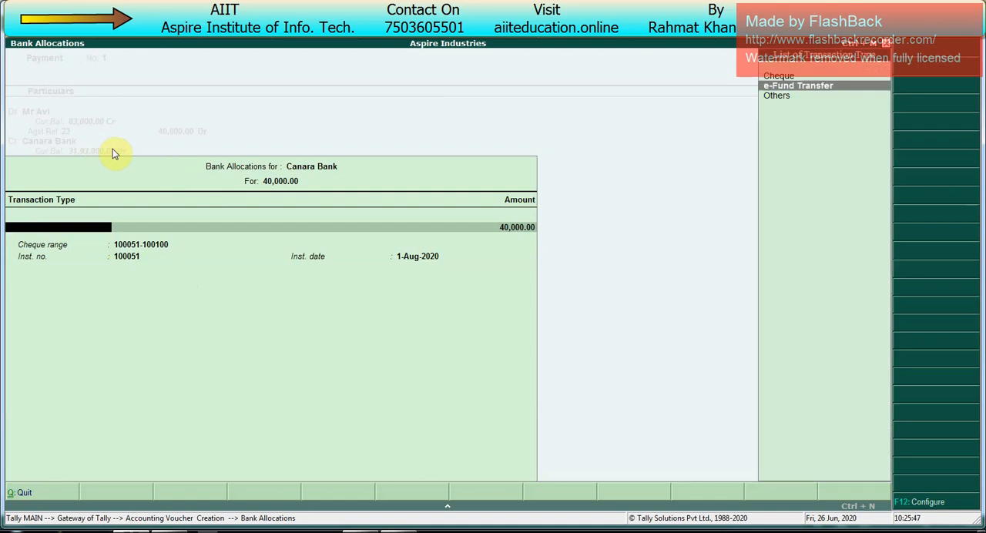
{"action": "key", "text": "Up"}
{"action": "key", "text": "Return"}
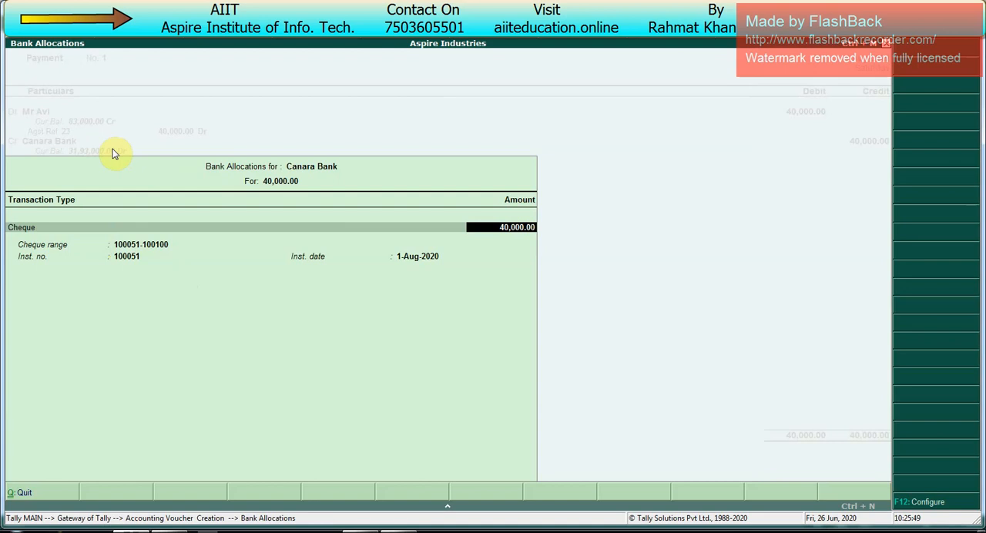
{"action": "key", "text": "Return"}
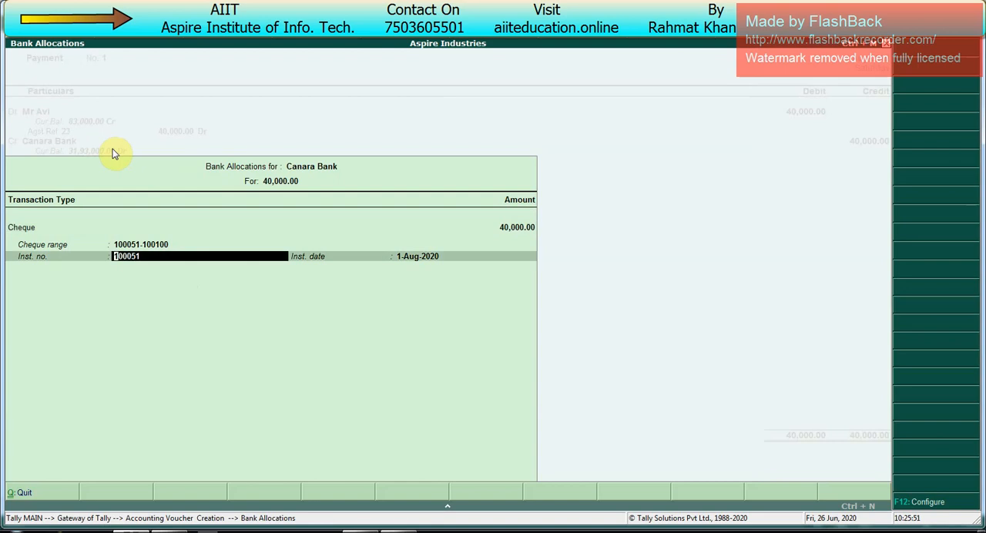
{"action": "key", "text": "Return"}
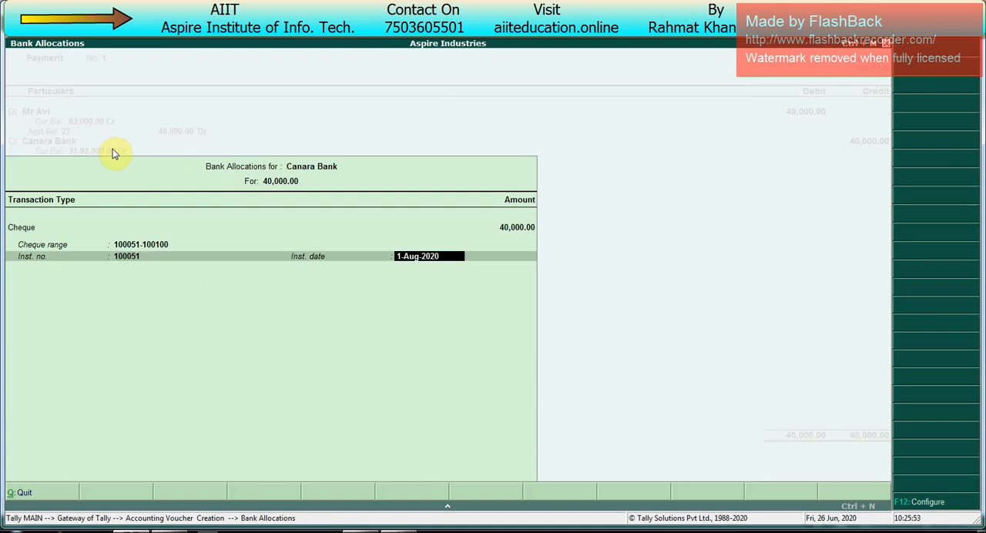
{"action": "key", "text": "Return"}
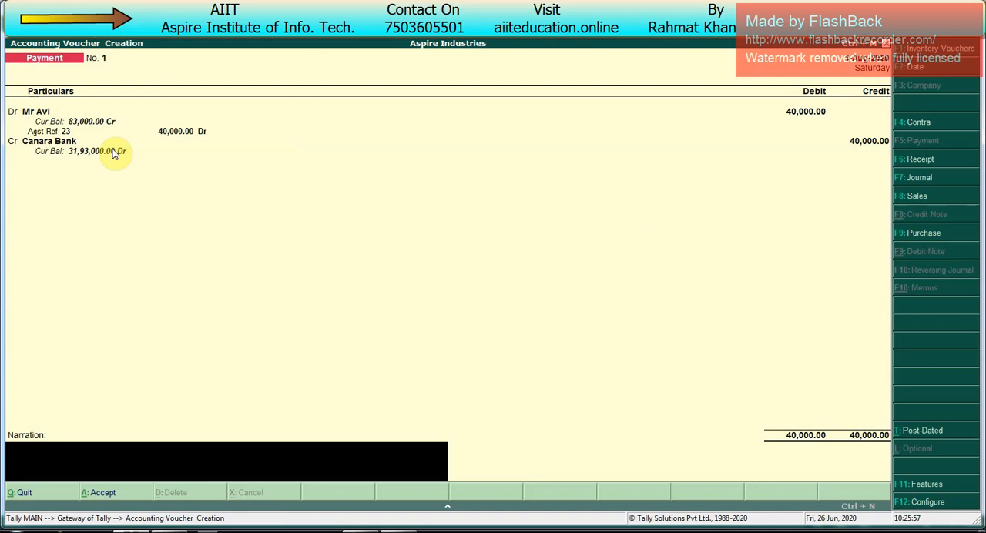
- Save the 40,000 payment voucher without a narration, view the enlarged cheque print preview, and close it
{"action": "key", "text": "Return"}
{"action": "key", "text": "Return"}
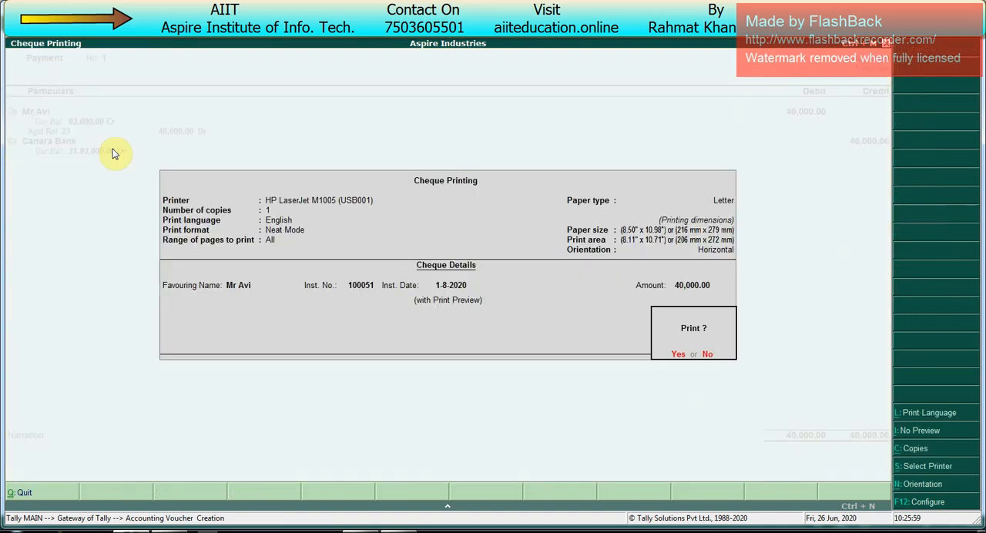
{"action": "key", "text": "Return"}
{"action": "key", "text": "alt+z"}
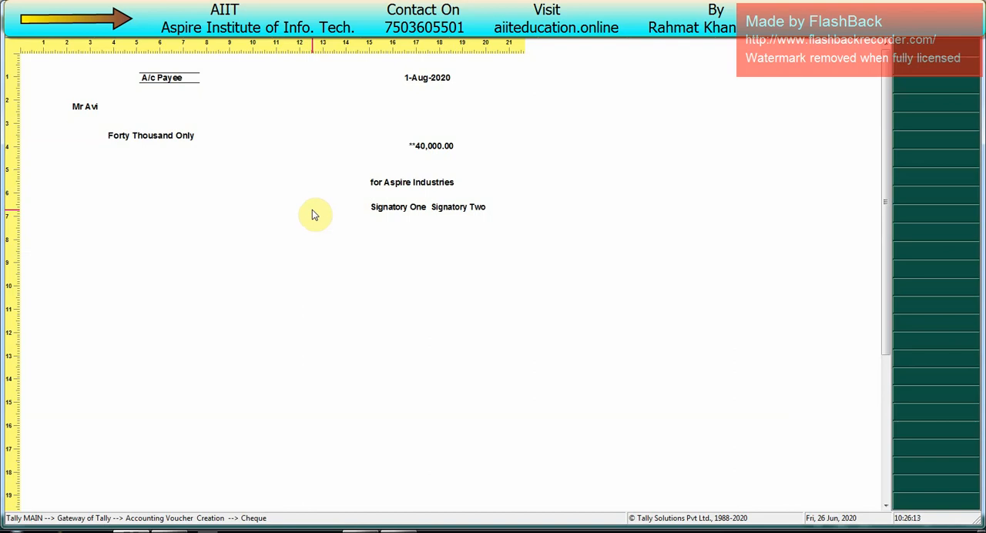
{"action": "key", "text": "Escape"}
{"action": "key", "text": "Escape"}
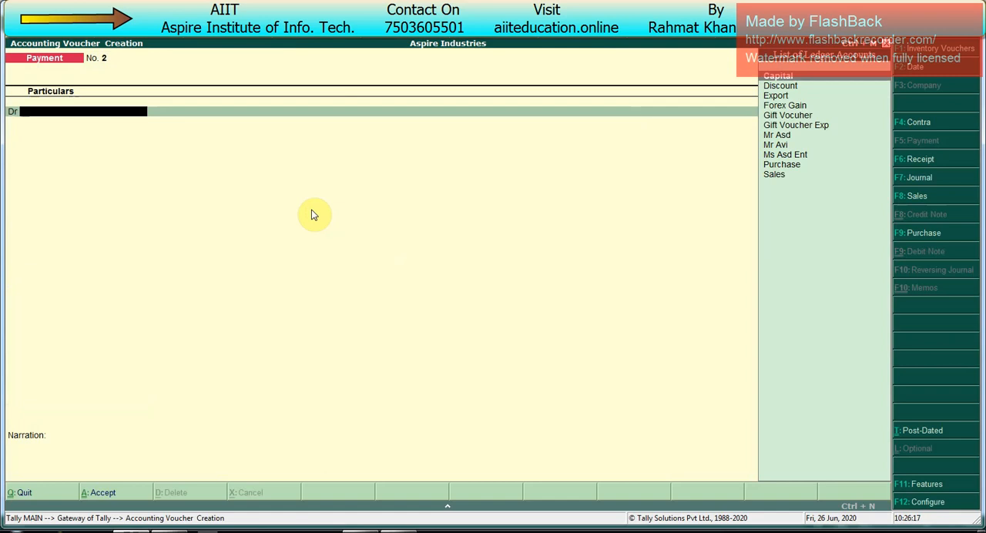
- Create a Salary ledger under Indirect Expenses from within the new Payment voucher
{"action": "key", "text": "alt+c"}
{"action": "type", "text": "Salary"}
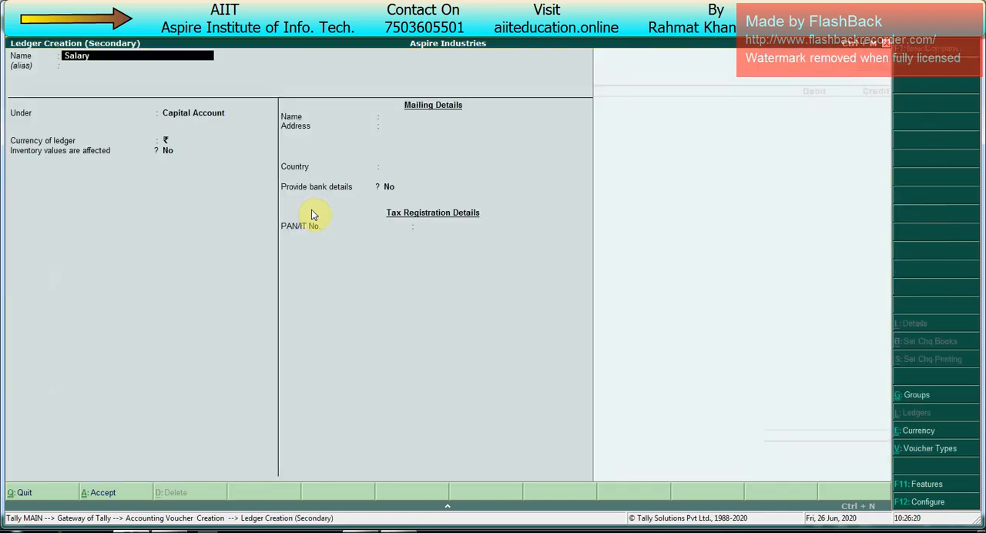
{"action": "key", "text": "Return"}
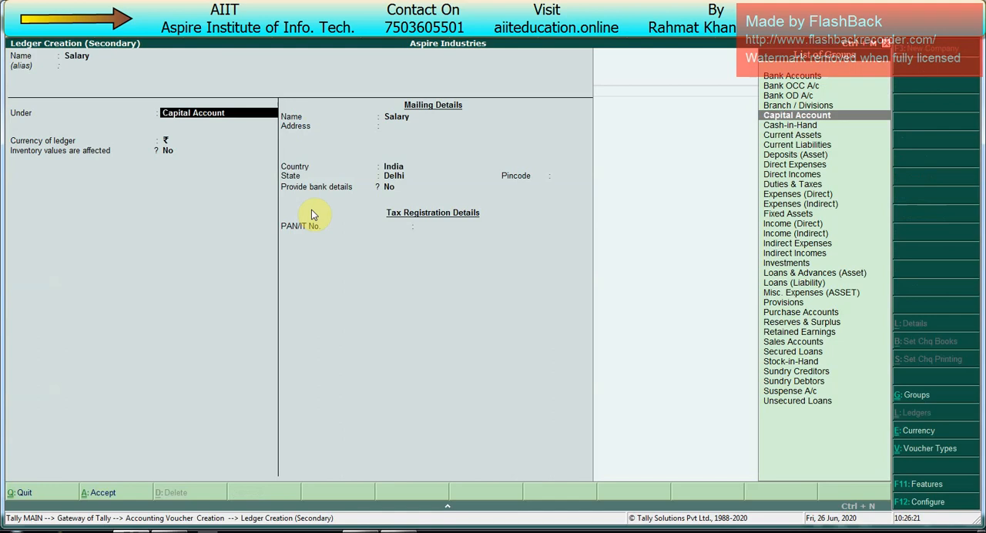
{"action": "type", "text": "Ind"}
{"action": "key", "text": "Return"}
{"action": "key", "text": "Return"}
{"action": "key", "text": "Return"}
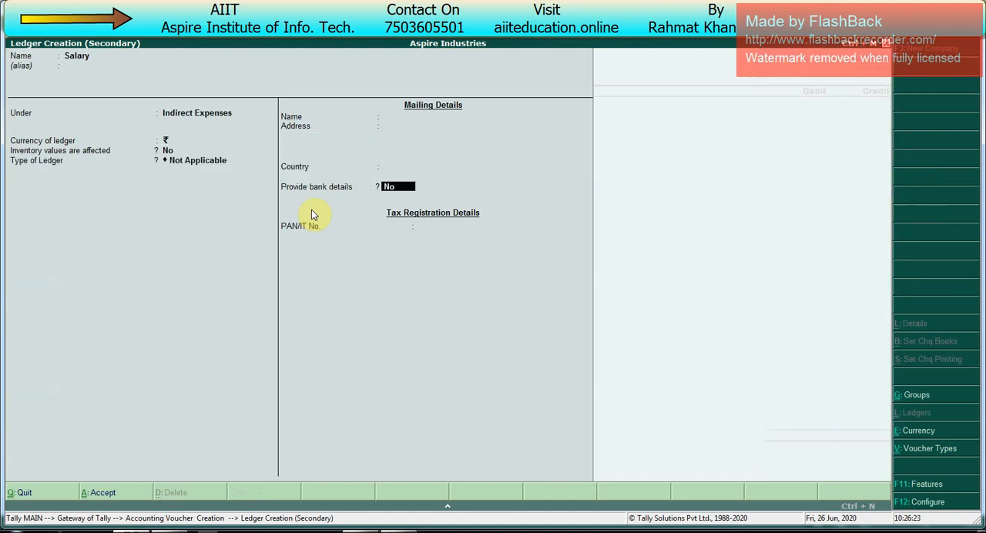
{"action": "key", "text": "Return"}
{"action": "key", "text": "Return"}
- Debit Salary with 12,000 and choose Canara Bank as the credit account
{"action": "type", "text": "12000"}
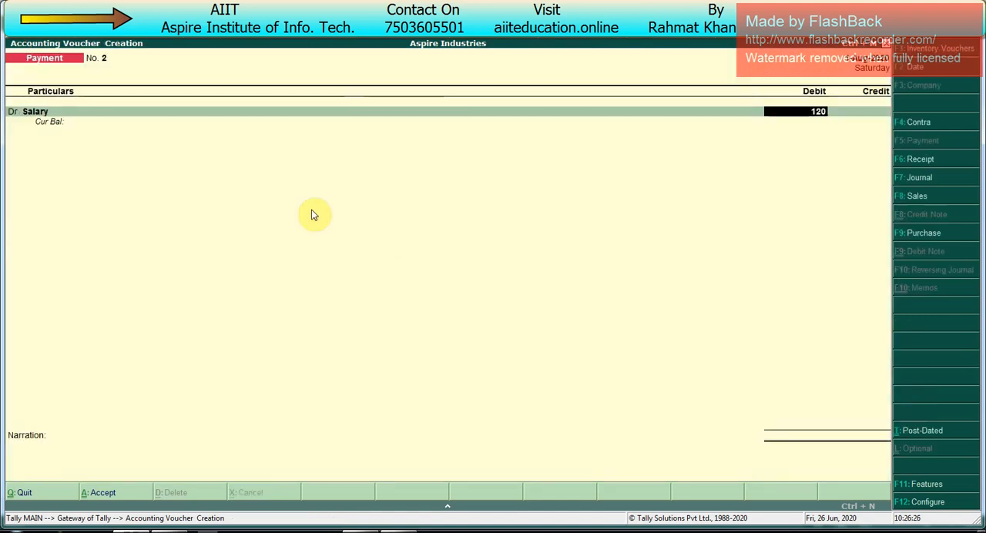
{"action": "key", "text": "Return"}
{"action": "key", "text": "Return"}
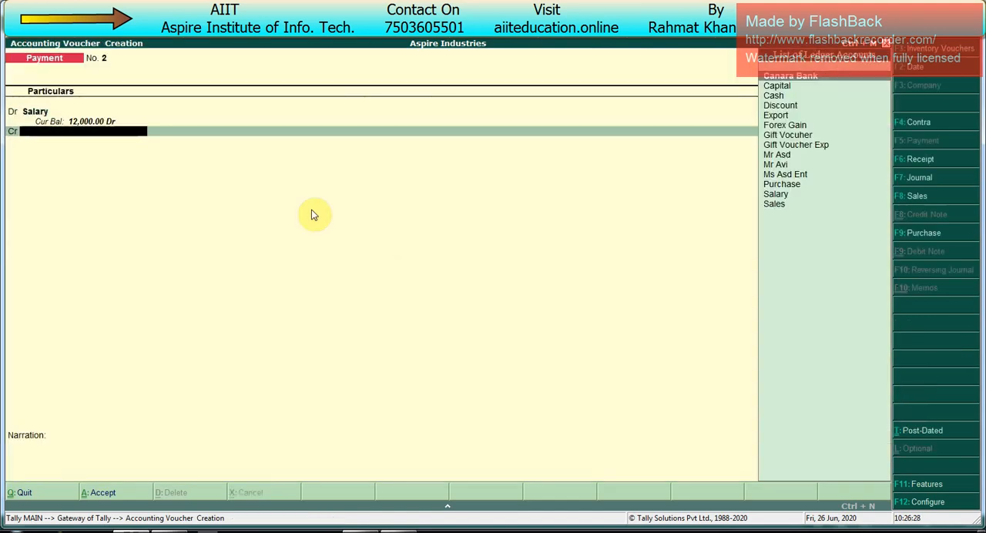
{"action": "key", "text": "Down"}
{"action": "key", "text": "Down"}
{"action": "key", "text": "Down"}
{"action": "key", "text": "Down"}
{"action": "key", "text": "Down"}
{"action": "key", "text": "Down"}
{"action": "key", "text": "Down"}
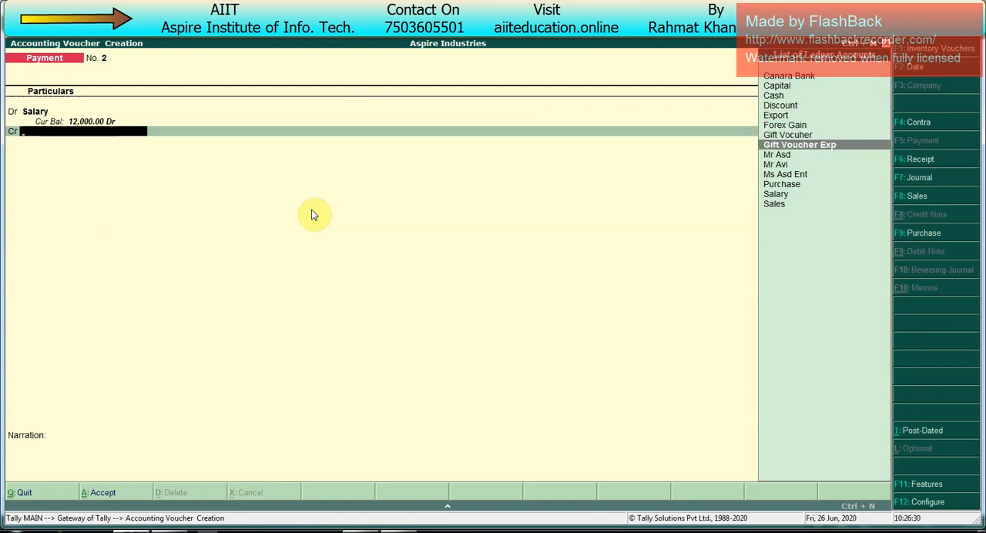
{"action": "key", "text": "Up"}
{"action": "key", "text": "Up"}
{"action": "key", "text": "Up"}
{"action": "key", "text": "Up"}
{"action": "key", "text": "Up"}
{"action": "key", "text": "Up"}
{"action": "key", "text": "Up"}
{"action": "key", "text": "Return"}
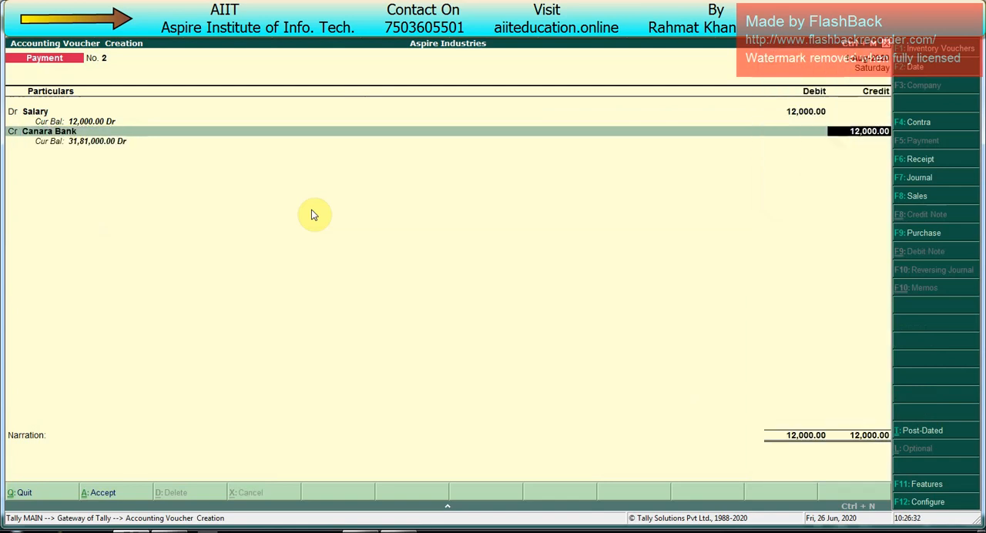
- Save the salary payment with cheque number 100052 dated 1-Aug-2020, preview the cheque, and return to the Gateway
{"action": "key", "text": "Return"}
{"action": "key", "text": "Return"}
{"action": "key", "text": "Return"}
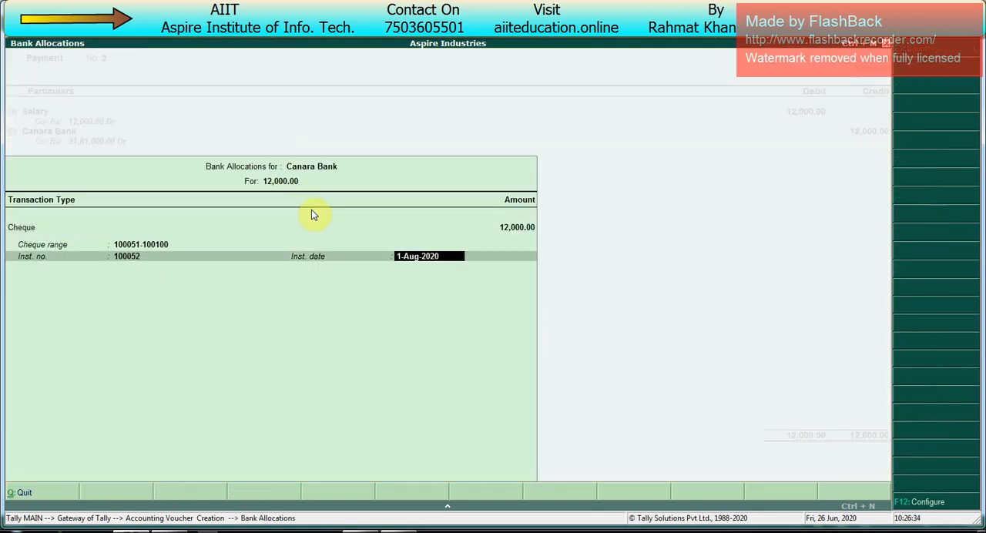
{"action": "key", "text": "Return"}
{"action": "key", "text": "Return"}
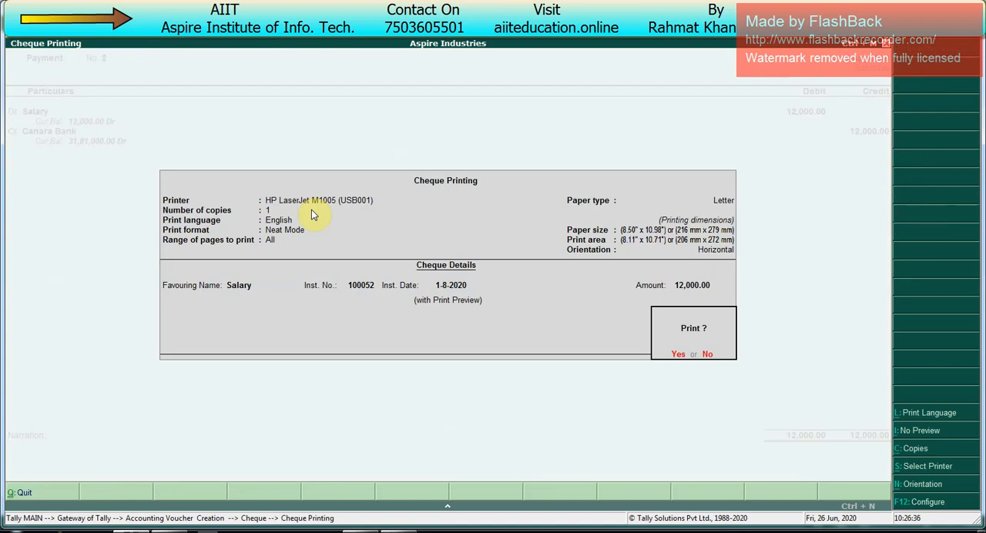
{"action": "key", "text": "Return"}
{"action": "key", "text": "alt+z"}
{"action": "key", "text": "Escape"}
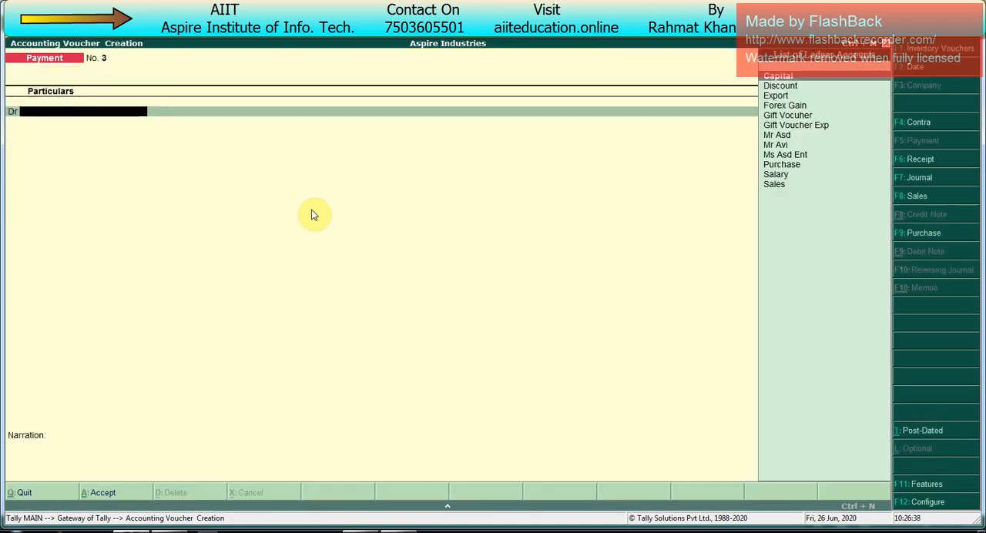
{"action": "key", "text": "Escape"}
{"action": "key", "text": "Return"}
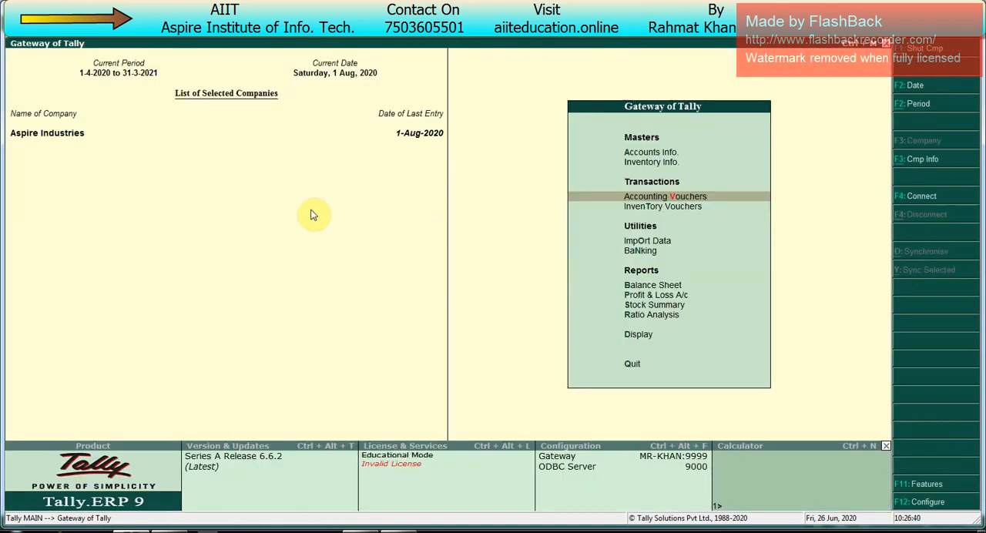
- Open the Cheque Register in Banking with the detailed cheque book range under Canara Bank
{"action": "key", "text": "Down"}
{"action": "key", "text": "Down"}
{"action": "key", "text": "Down"}
{"action": "key", "text": "Return"}
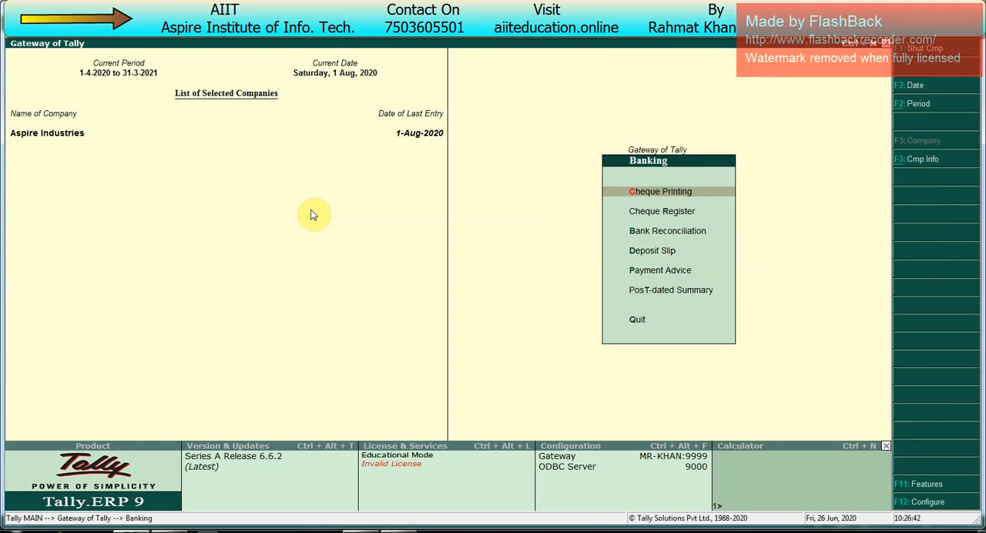
{"action": "key", "text": "Down"}
{"action": "key", "text": "Return"}
{"action": "key", "text": "alt+F1"}
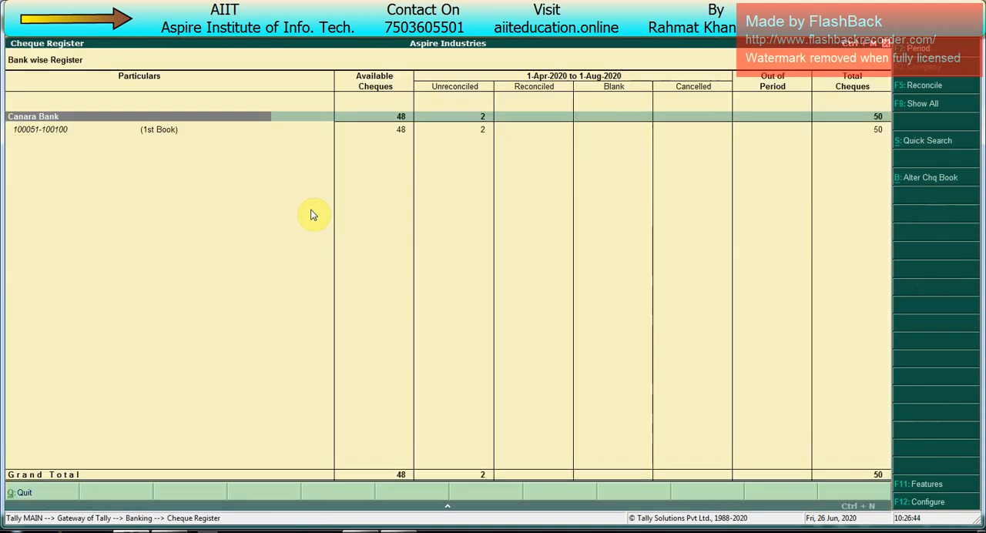
- Examine the available, unreconciled and reconciled cheques of Canara Bank's first cheque book, and return to the Gateway
{"action": "key", "text": "Right"}
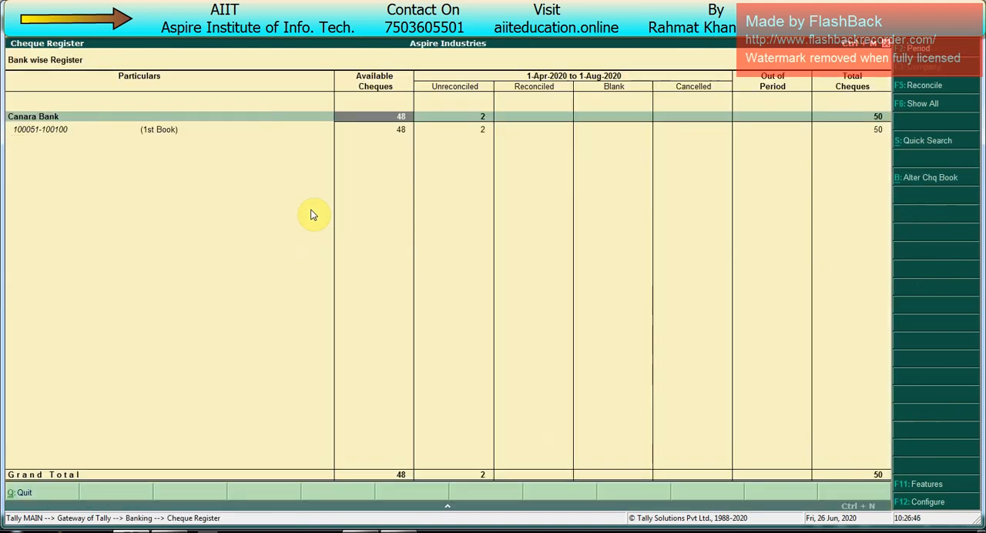
{"action": "key", "text": "Right"}
{"action": "key", "text": "Down"}
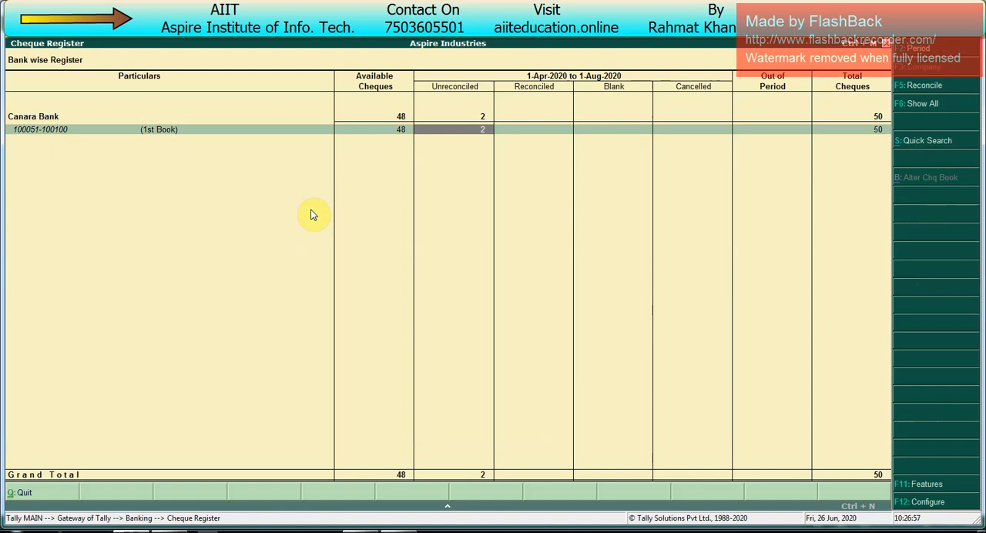
{"action": "key", "text": "Right"}
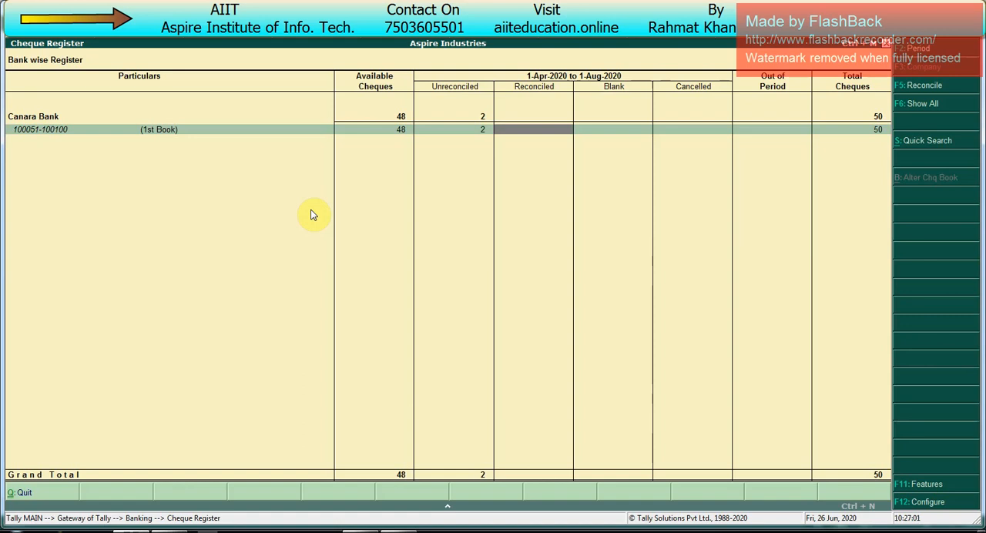
{"action": "key", "text": "Left"}
{"action": "key", "text": "Left"}
{"action": "key", "text": "Left"}
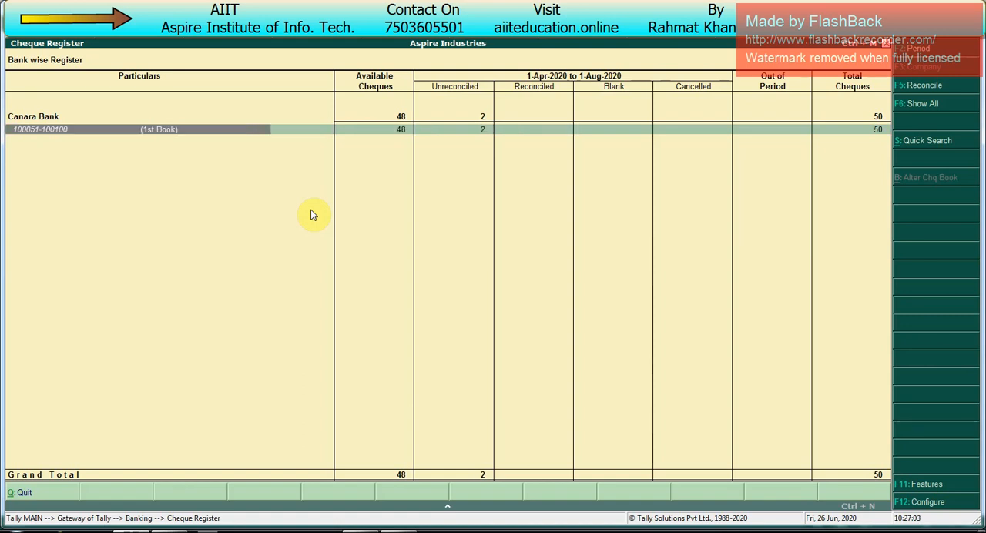
{"action": "key", "text": "Right"}
{"action": "key", "text": "Right"}
{"action": "key", "text": "Right"}
{"action": "key", "text": "Left"}
{"action": "key", "text": "Left"}
{"action": "key", "text": "Left"}
{"action": "key", "text": "Right"}
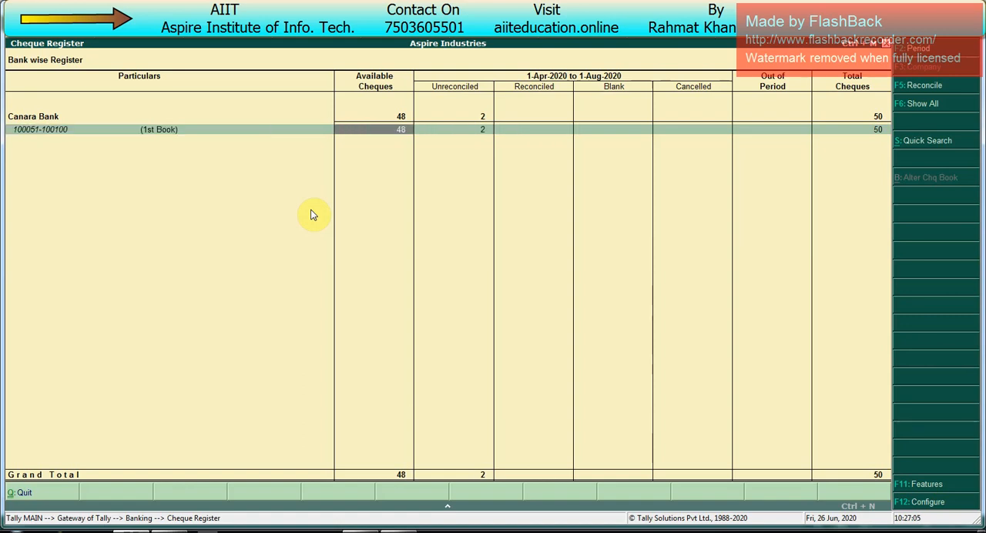
{"action": "key", "text": "Right"}
{"action": "key", "text": "Escape"}
{"action": "key", "text": "Escape"}
{"action": "key", "text": "Escape"}
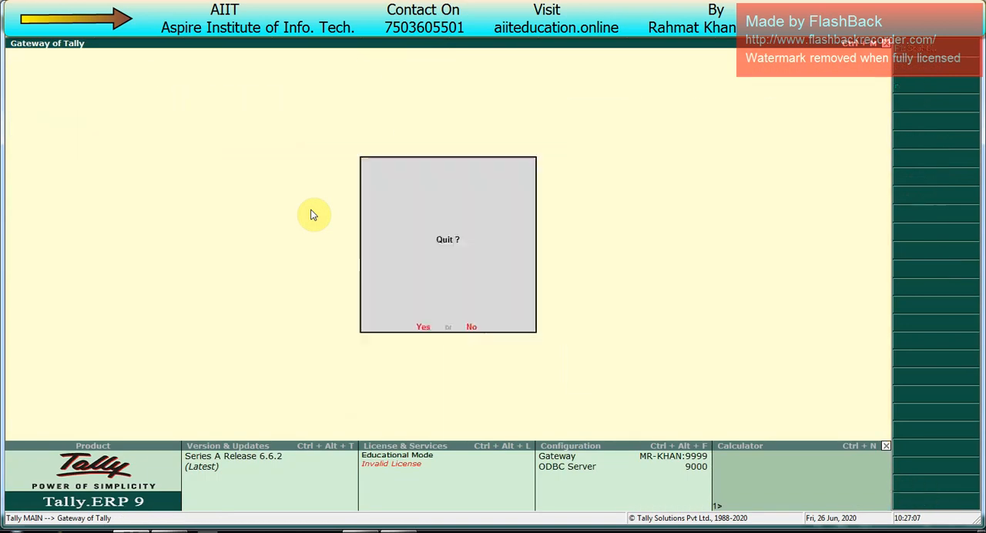
{"action": "key", "text": "n"}
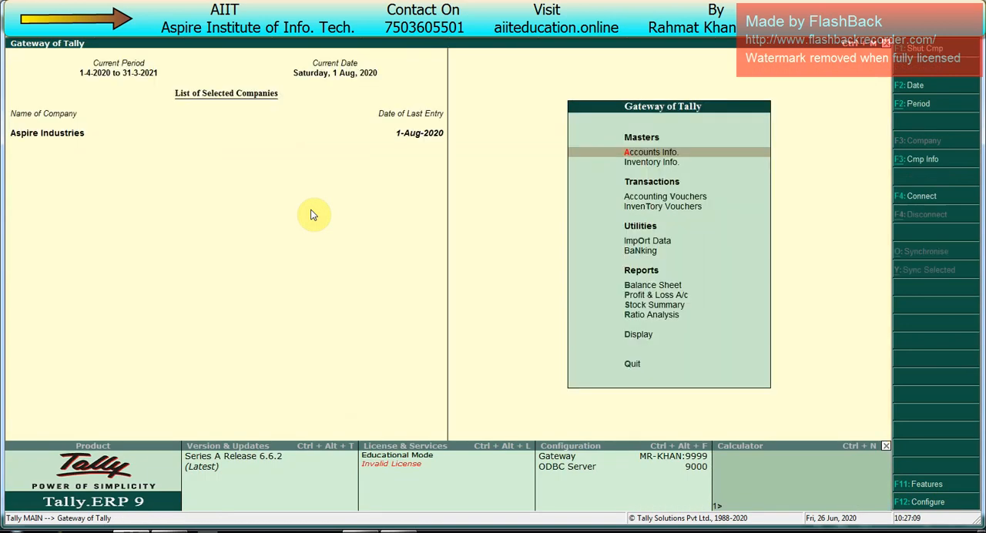
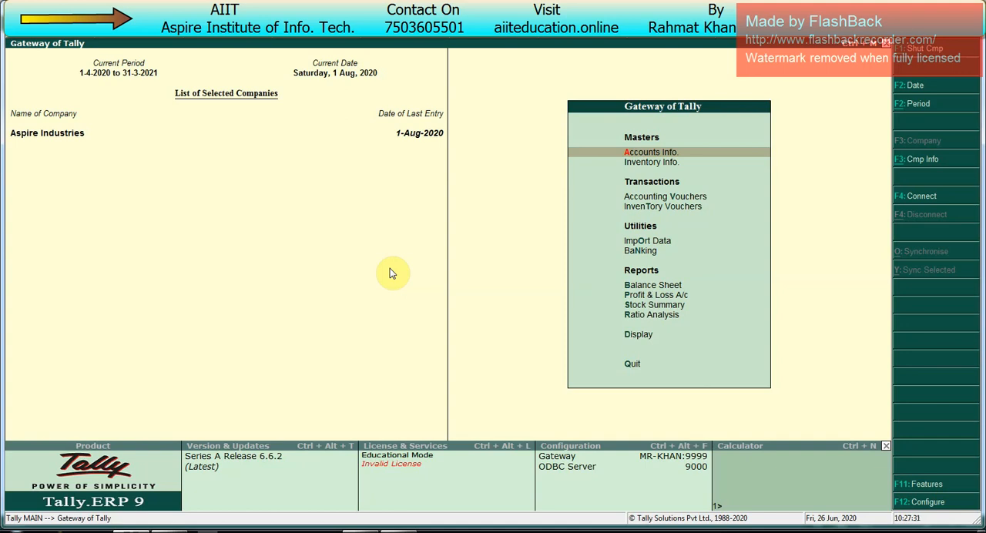
- Start a new payment voucher from the Gateway
{"action": "key", "text": "v"}
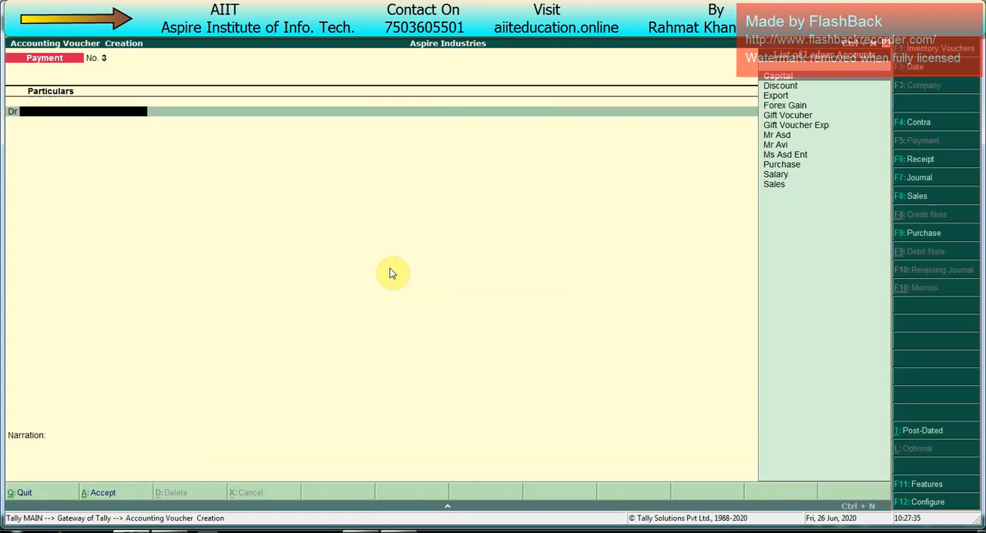
{"action": "key", "text": "alt+c"}
{"action": "type", "text": "Mr"}
{"action": "key", "text": "Escape"}
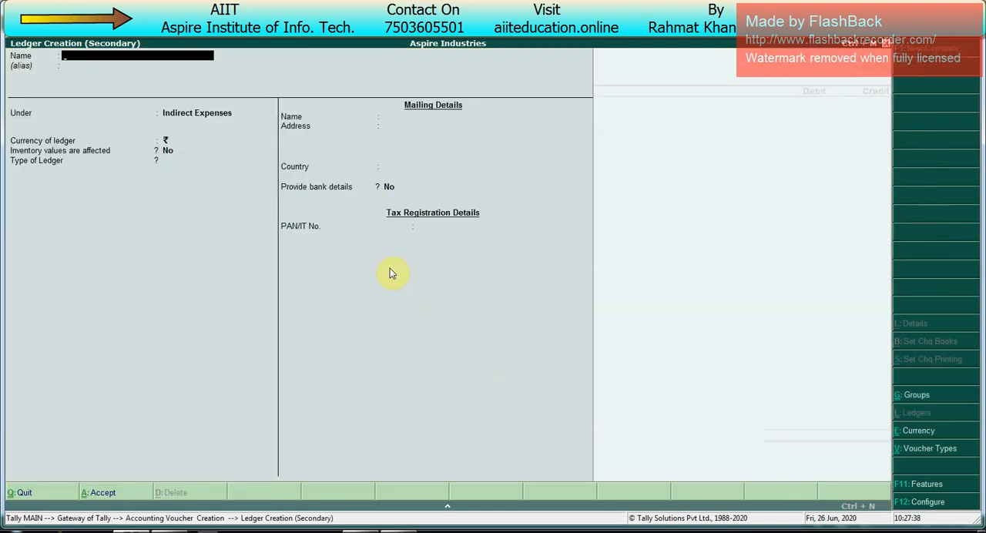
{"action": "key", "text": "Escape"}
{"action": "key", "text": "Return"}
- Debit the same party paid with cheque 100051 with 20,000 against bill reference 23
{"action": "key", "text": "Down"}
{"action": "key", "text": "Down"}
{"action": "key", "text": "Down"}
{"action": "key", "text": "Down"}
{"action": "key", "text": "Down"}
{"action": "key", "text": "Down"}
{"action": "key", "text": "Down"}
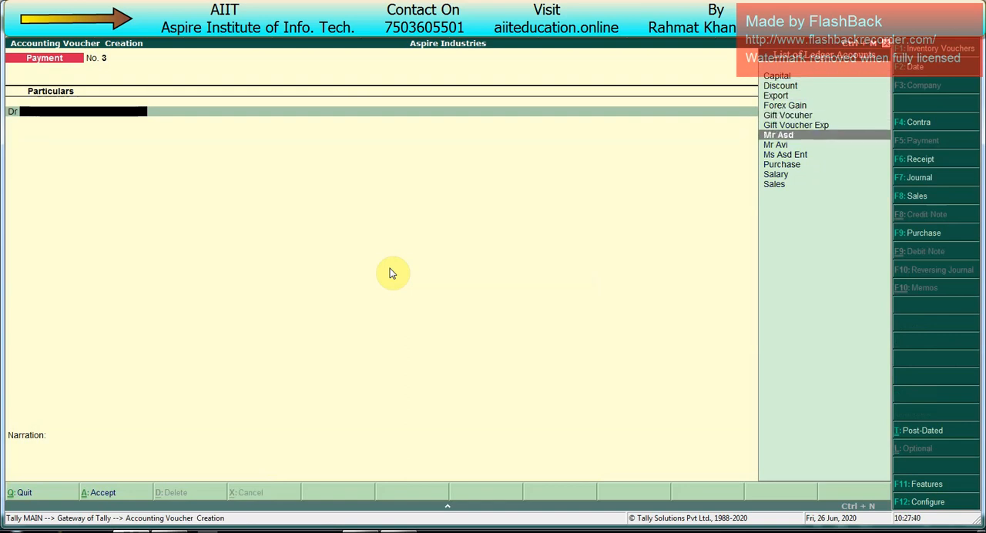
{"action": "key", "text": "Return"}
{"action": "key", "text": "Return"}
{"action": "key", "text": "Return"}
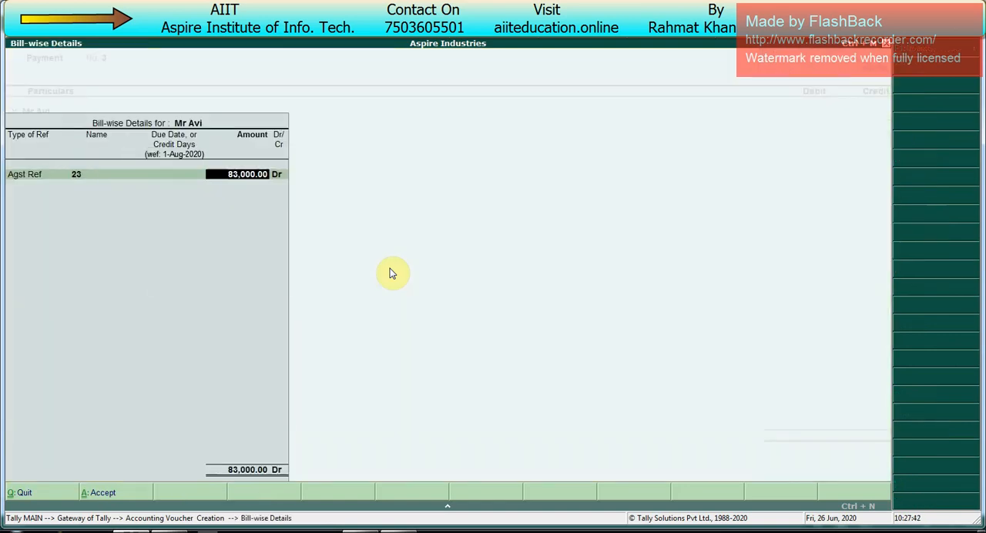
{"action": "type", "text": "20000"}
{"action": "key", "text": "Return"}
{"action": "key", "text": "Return"}
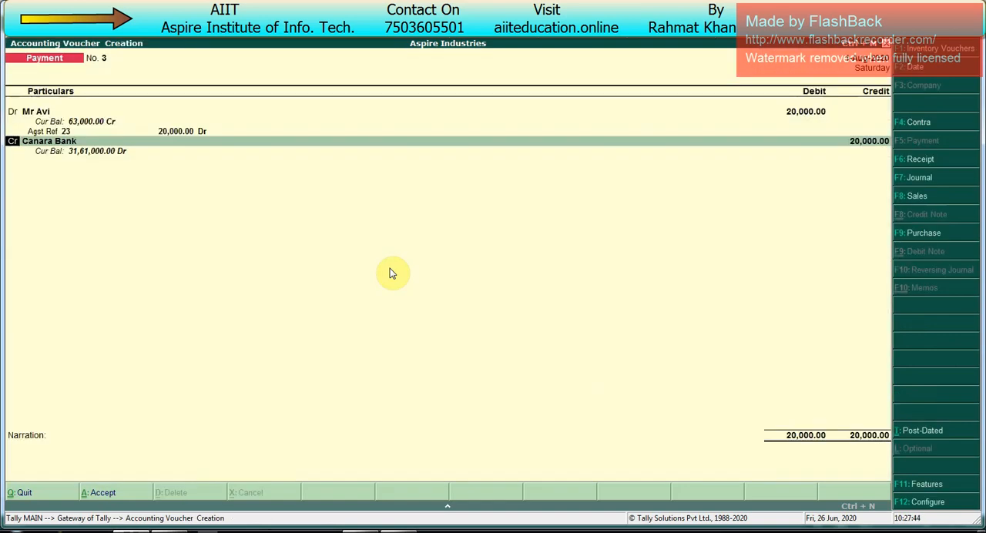
{"action": "key", "text": "Return"}
{"action": "key", "text": "Return"}
{"action": "key", "text": "Return"}
{"action": "key", "text": "Return"}
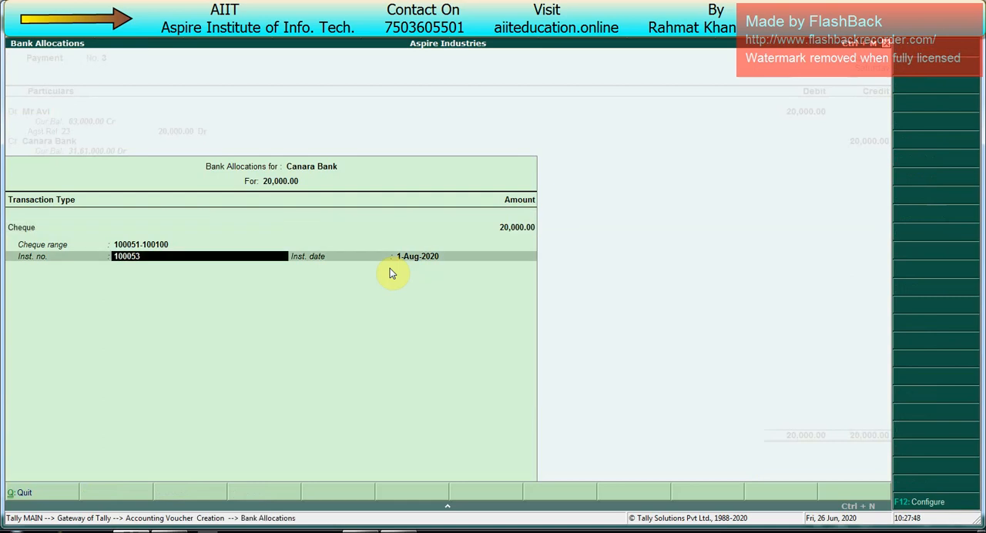
{"action": "key", "text": "BackSpace"}
{"action": "type", "text": "4"}
{"action": "key", "text": "Return"}
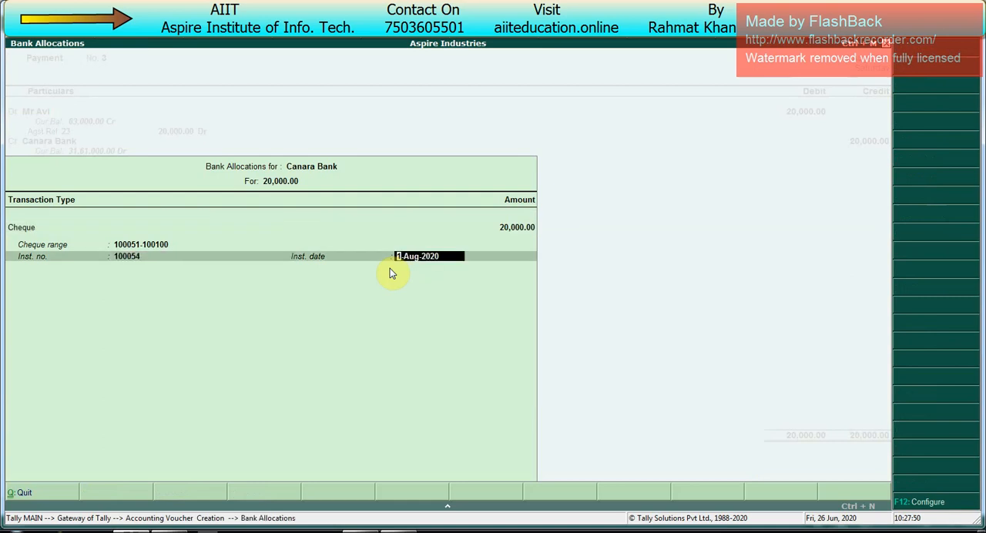
{"action": "key", "text": "Return"}
- Save the 20,000 party payment, preview its cheque, and return to the Gateway
{"action": "key", "text": "Return"}
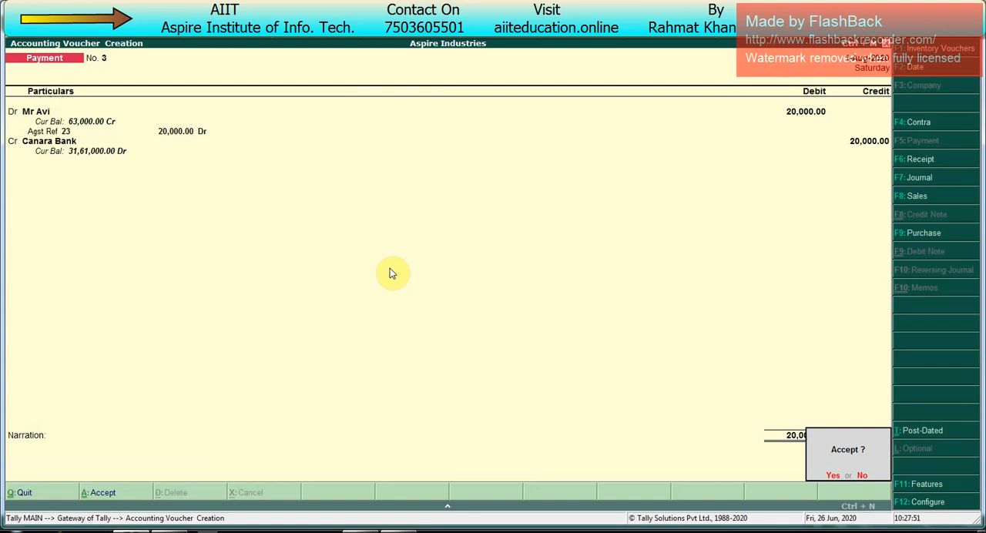
{"action": "key", "text": "Return"}
{"action": "key", "text": "Return"}
{"action": "key", "text": "Return"}
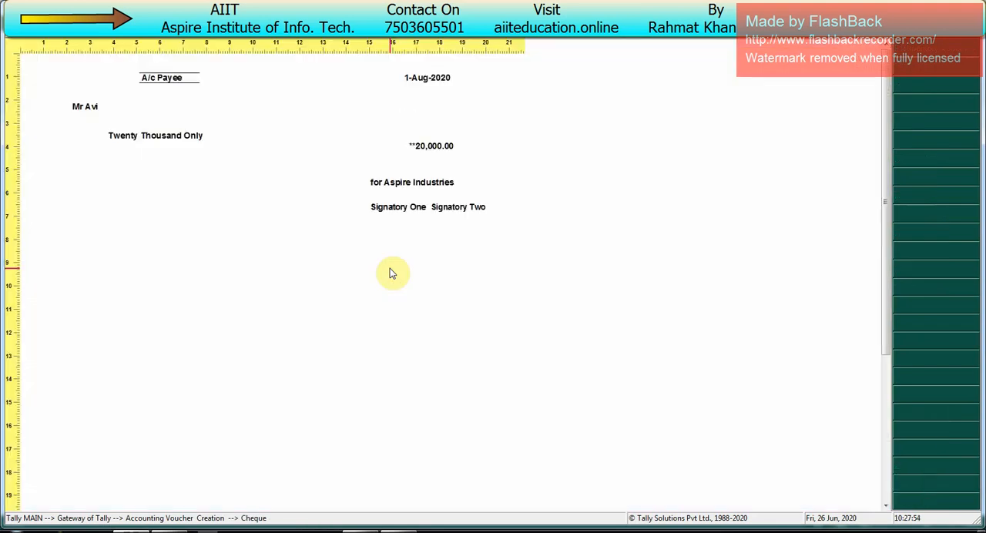
{"action": "key", "text": "Escape"}
{"action": "key", "text": "Escape"}
{"action": "key", "text": "Escape"}
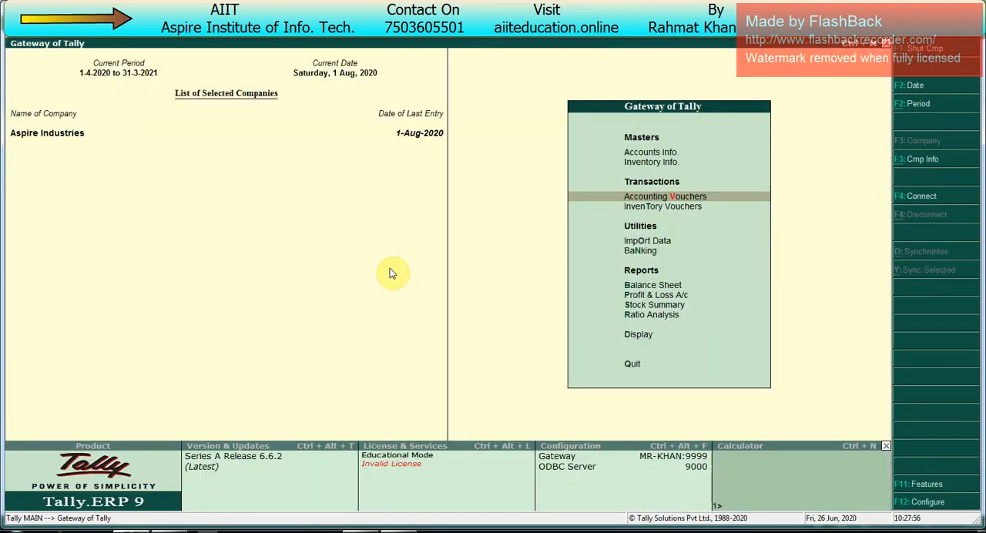
- Open the Cheque Register in Banking and expand the Canara Bank entry to its cheque book range
{"action": "key", "text": "Up"}
{"action": "key", "text": "Up"}
{"action": "key", "text": "Up"}
{"action": "key", "text": "Up"}
{"action": "key", "text": "Up"}
{"action": "key", "text": "Up"}
{"action": "key", "text": "Up"}
{"action": "key", "text": "Up"}
{"action": "key", "text": "Up"}
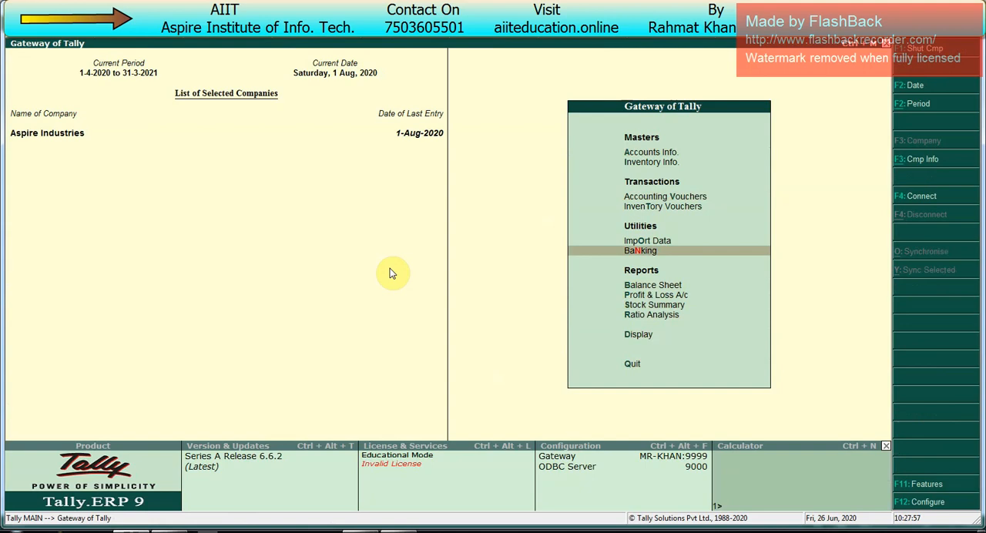
{"action": "key", "text": "Return"}
{"action": "key", "text": "Down"}
{"action": "key", "text": "Return"}
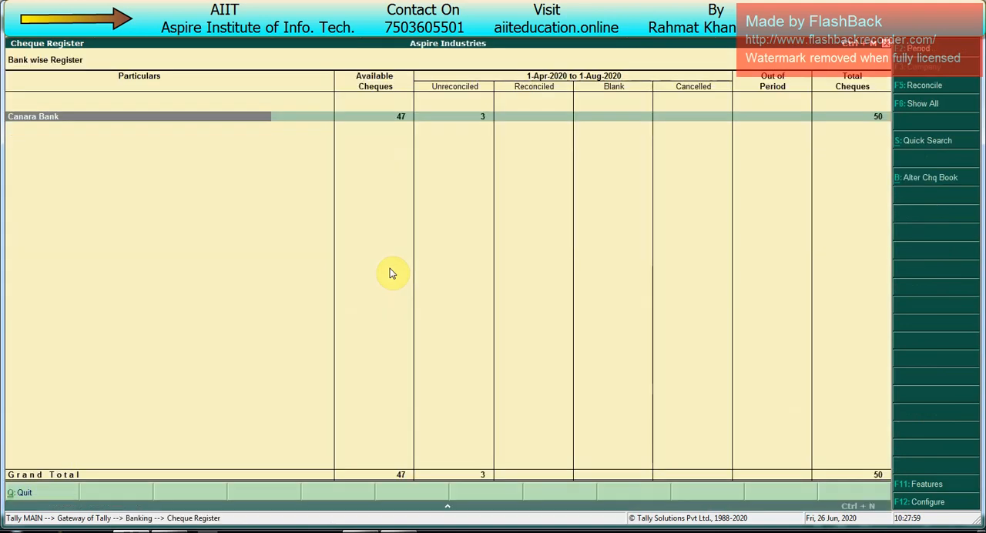
{"action": "key", "text": "Right"}
{"action": "key", "text": "shift+Return"}
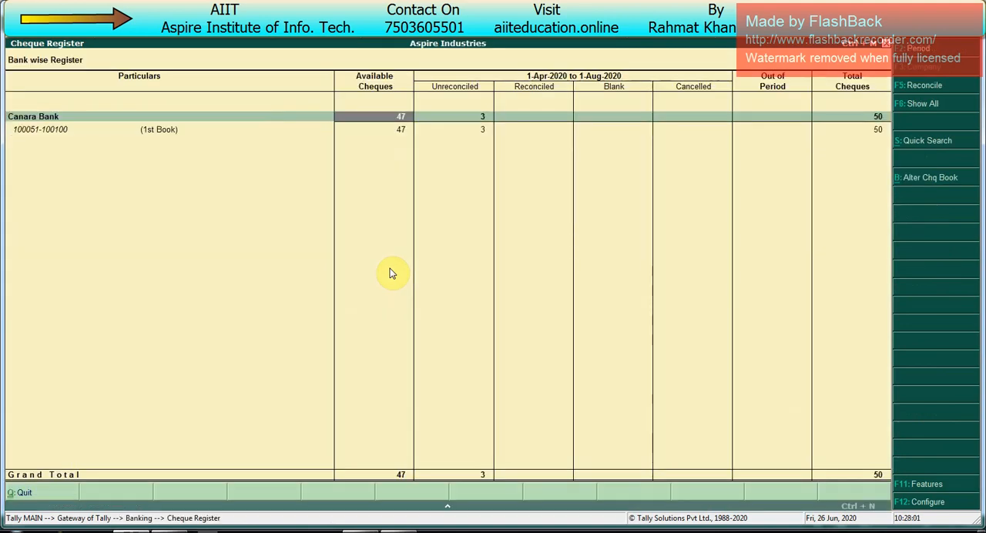
- Examine the instrument-wise status of cheques 100051 to 100053 in the first cheque book, and return to the register
{"action": "key", "text": "Left"}
{"action": "key", "text": "Down"}
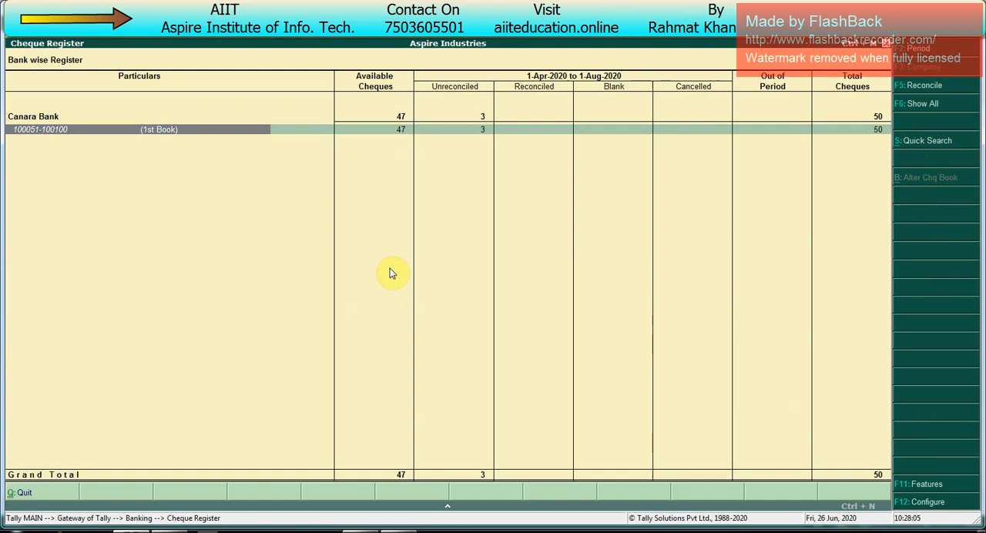
{"action": "key", "text": "Return"}
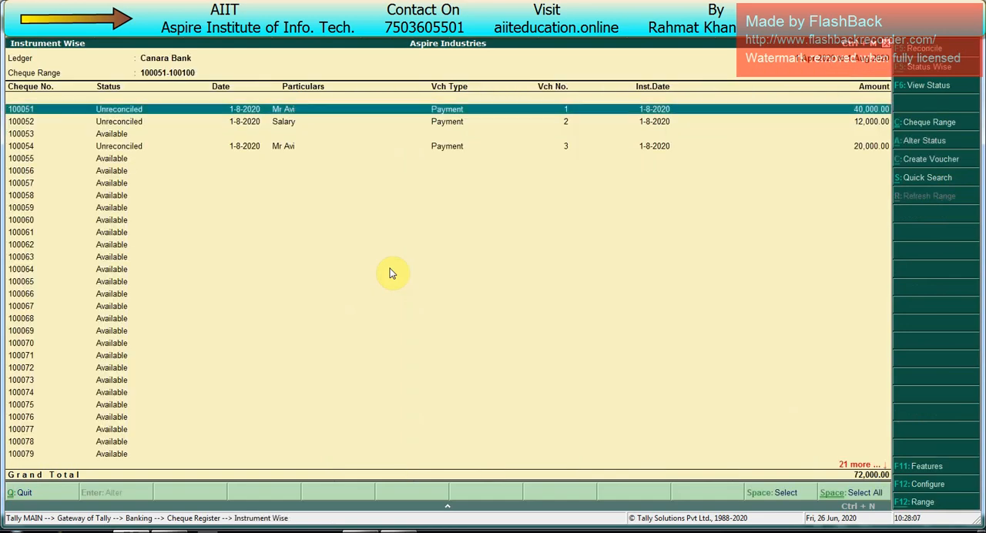
{"action": "key", "text": "Down"}
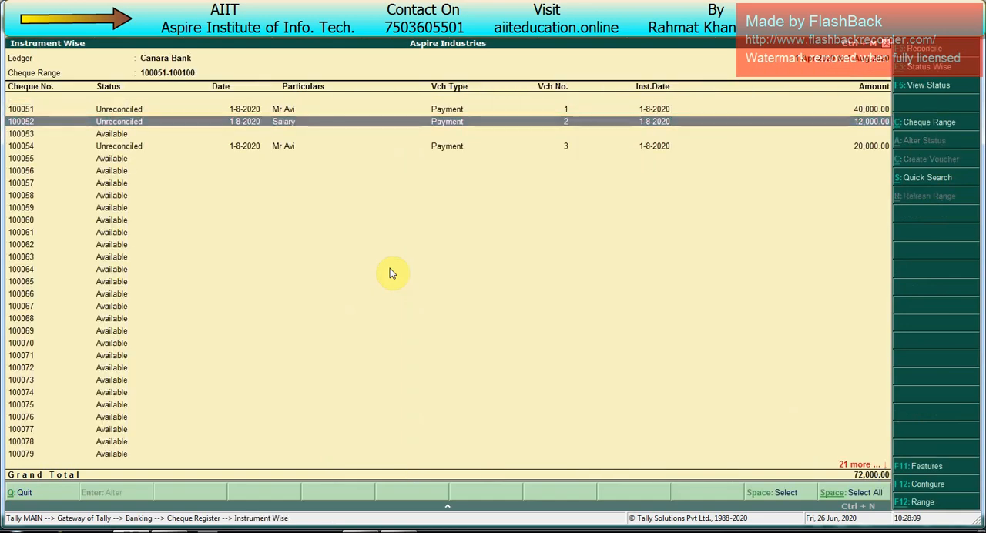
{"action": "key", "text": "Down"}
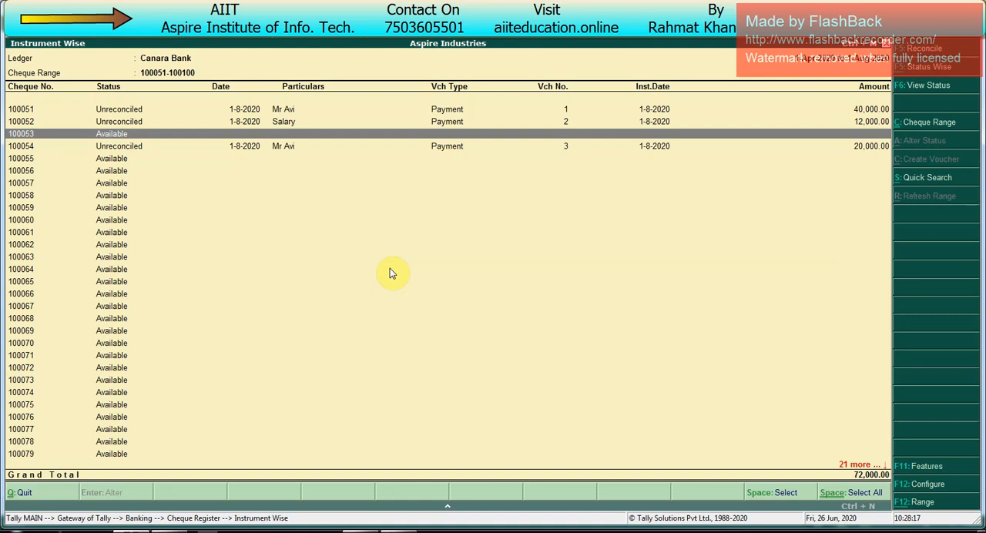
{"action": "key", "text": "Escape"}
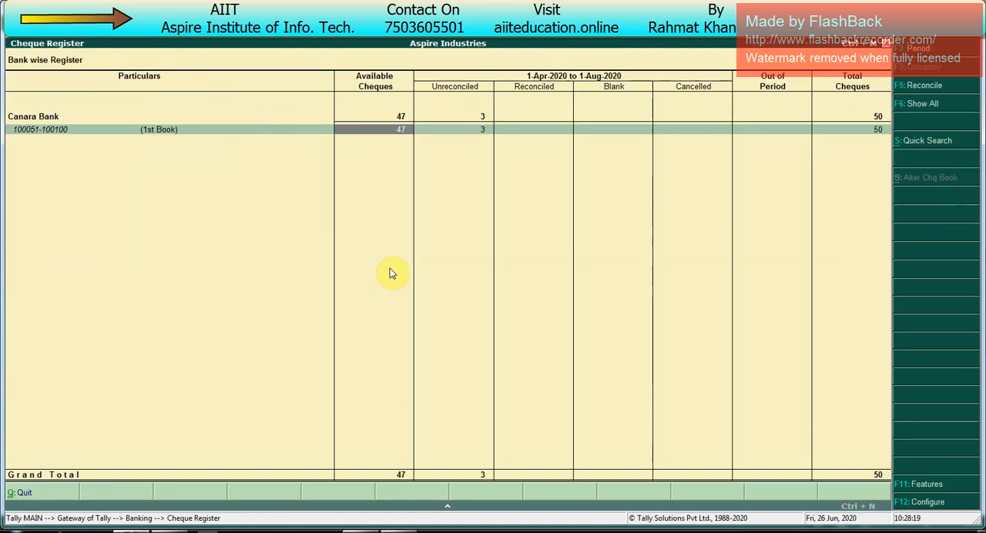
- Cancel available cheque 100053 in the first cheque book, dated 1-8-2020, with the remark "wrong sign"
{"action": "key", "text": "Return"}
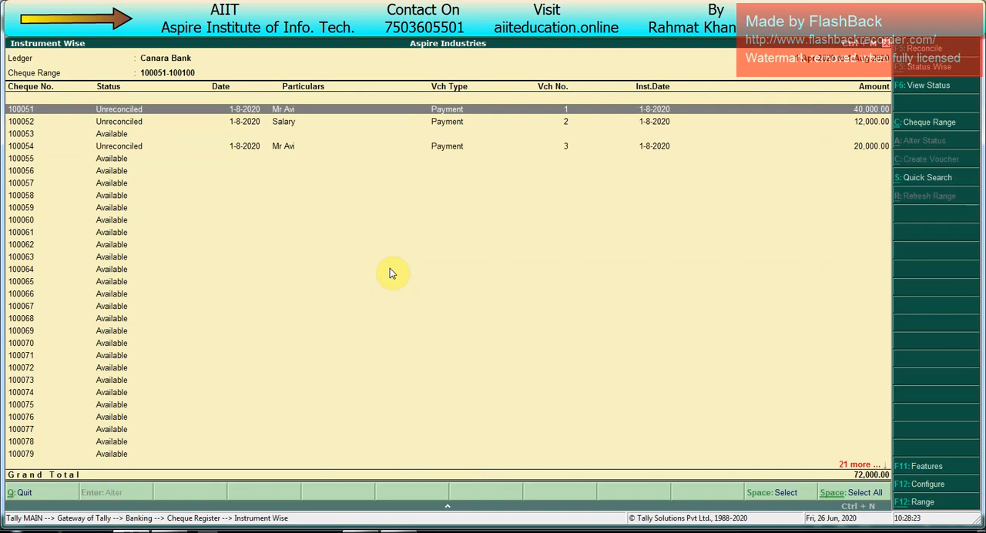
{"action": "key", "text": "Down"}
{"action": "key", "text": "Down"}
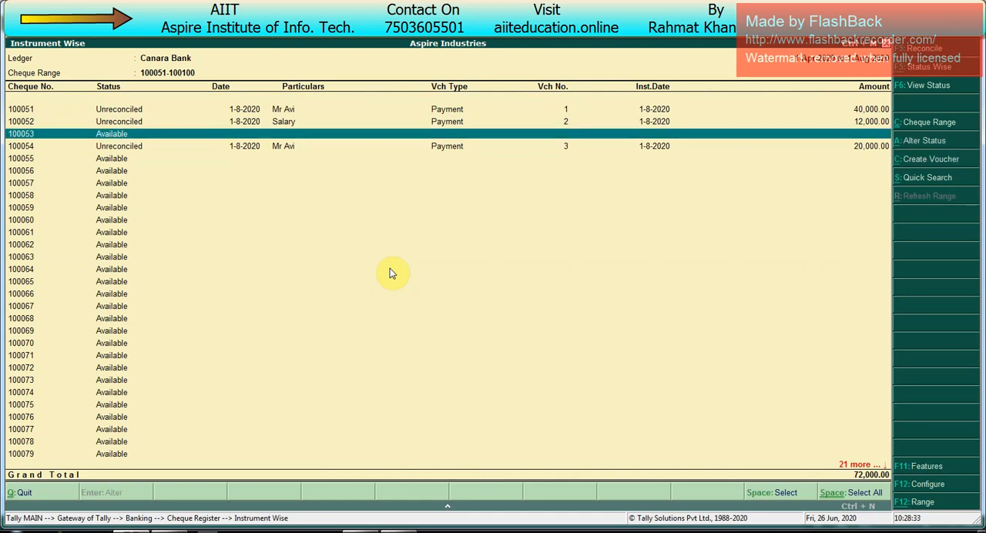
{"action": "key", "text": "alt+a"}
{"action": "key", "text": "Down"}
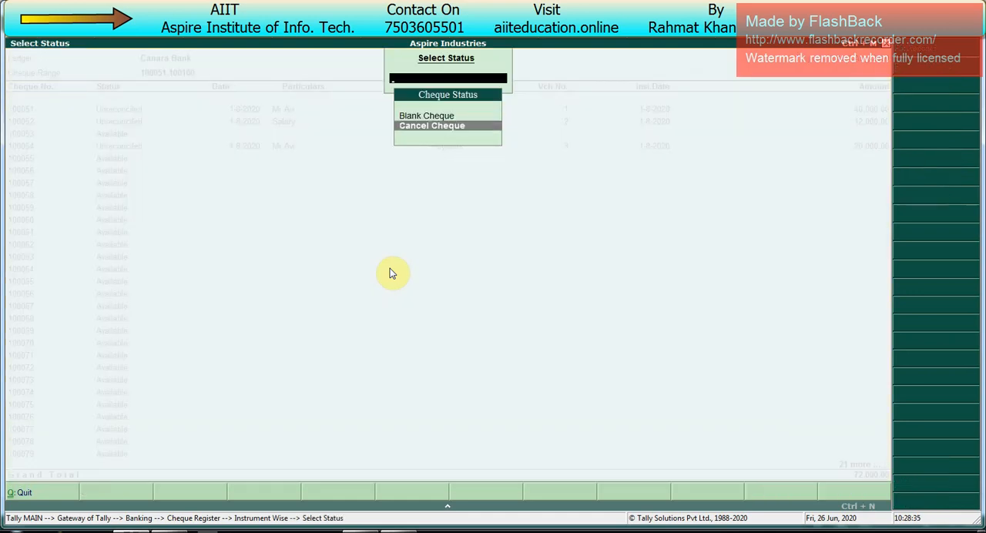
{"action": "key", "text": "Return"}
{"action": "key", "text": "Return"}
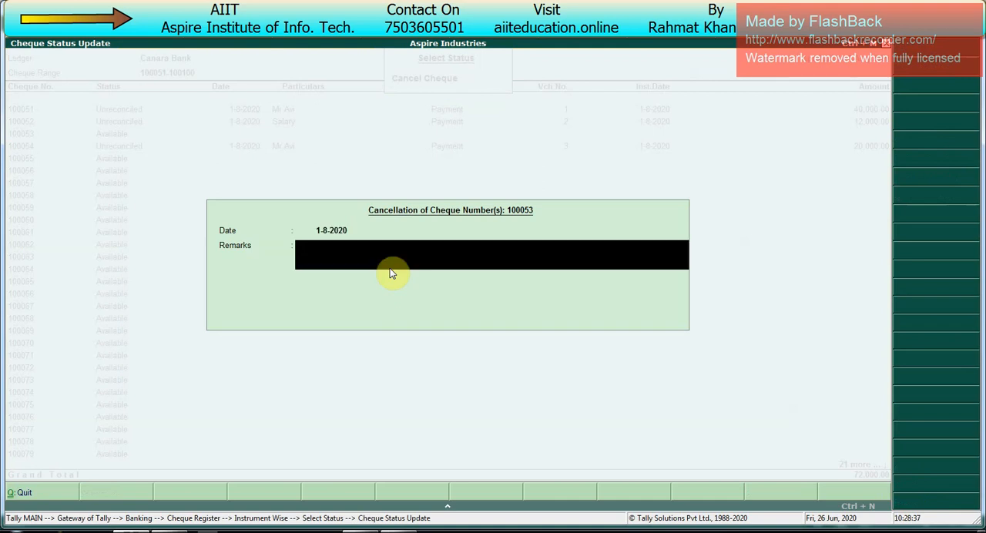
{"action": "type", "text": "wrong sign"}
{"action": "key", "text": "Return"}
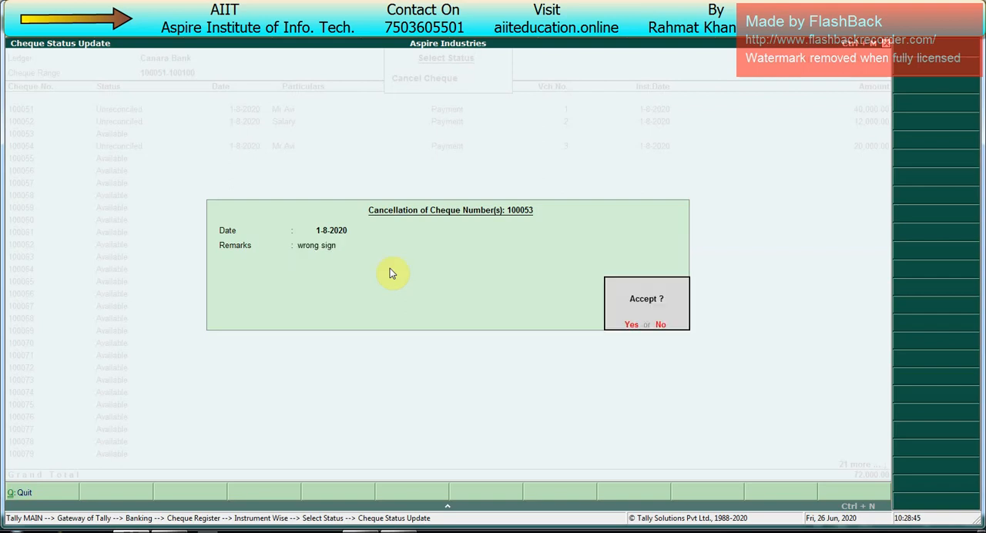
{"action": "key", "text": "y"}
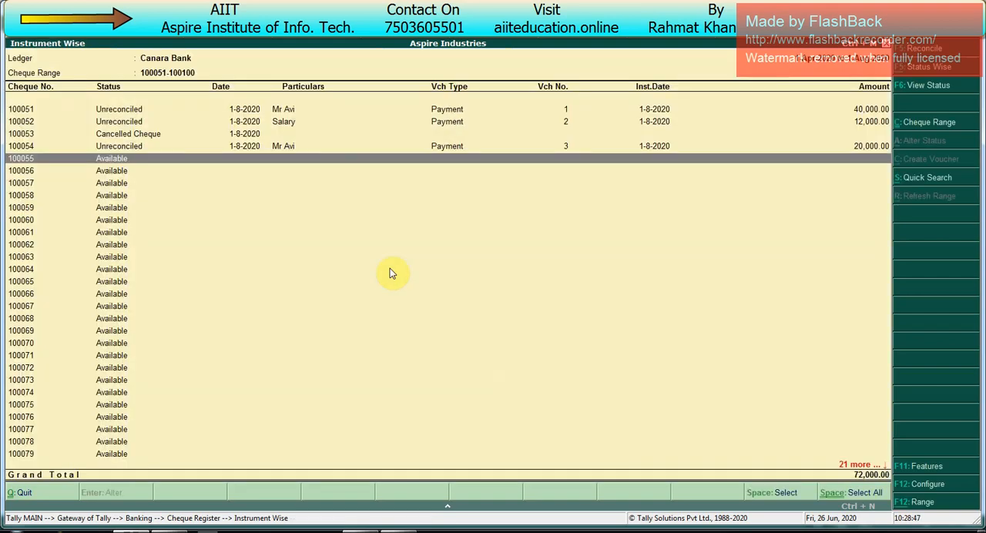
- Check cheque 100053's status and the register's Cancelled figure for the first cheque book, and return to the Gateway
{"action": "key", "text": "Up"}
{"action": "key", "text": "Up"}
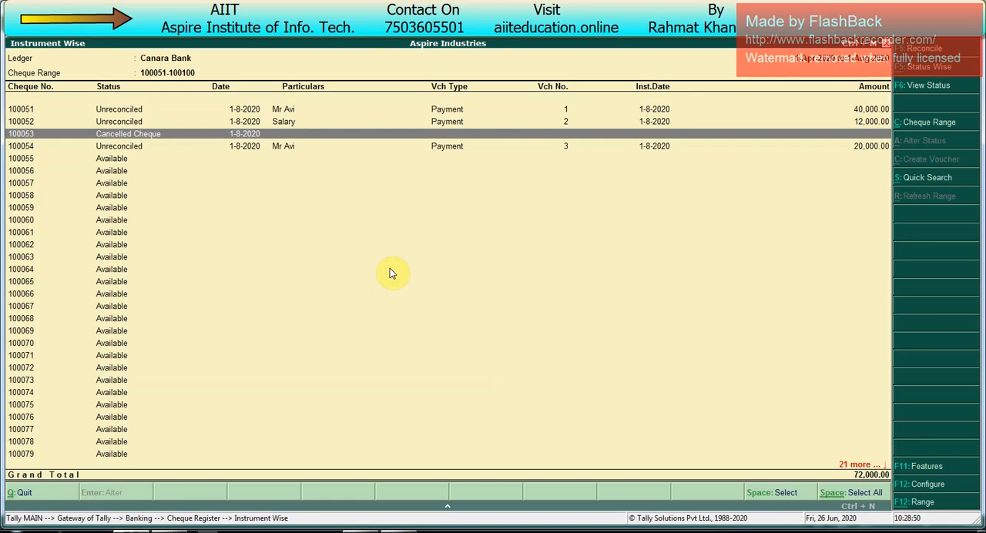
{"action": "key", "text": "Escape"}
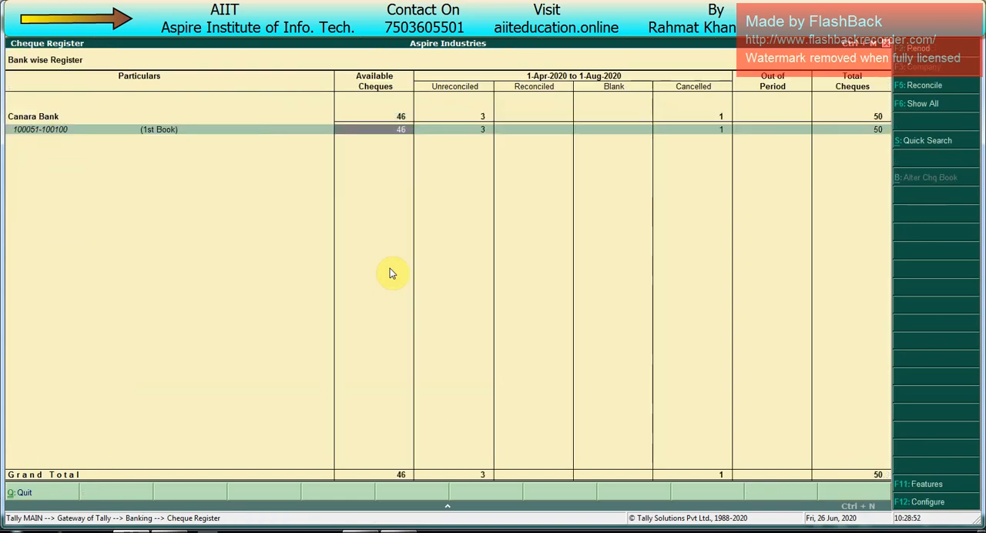
{"action": "key", "text": "Right"}
{"action": "key", "text": "Right"}
{"action": "key", "text": "Right"}
{"action": "key", "text": "Right"}
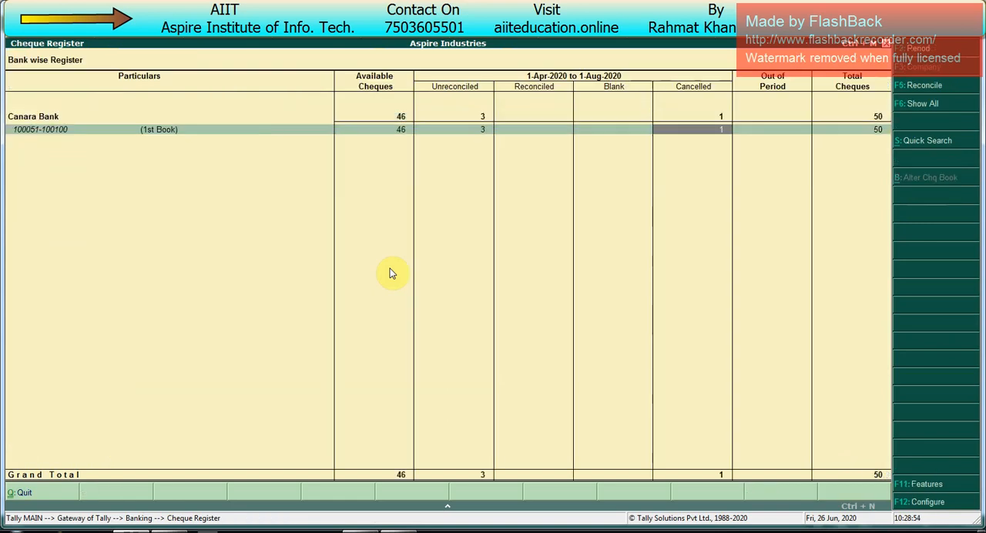
{"action": "key", "text": "Escape"}
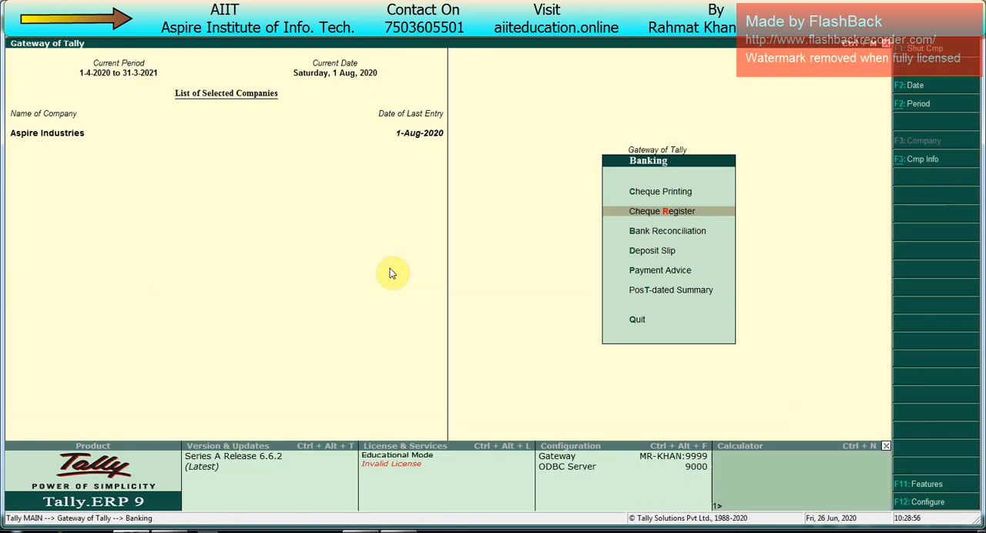
{"action": "key", "text": "Escape"}
- Start a new payment voucher and set its date to 2-Aug-2020
{"action": "key", "text": "v"}
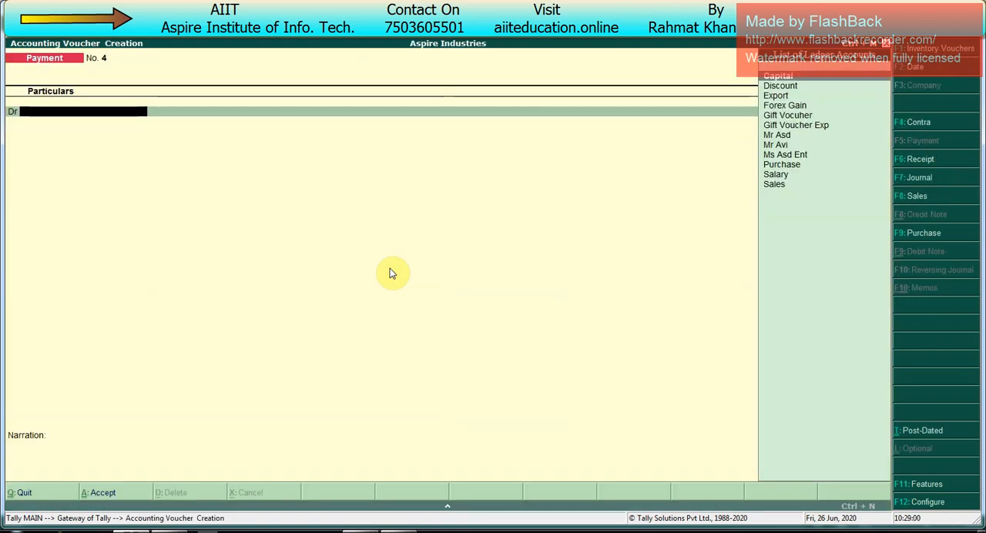
{"action": "key", "text": "F2"}
{"action": "key", "text": "Return"}
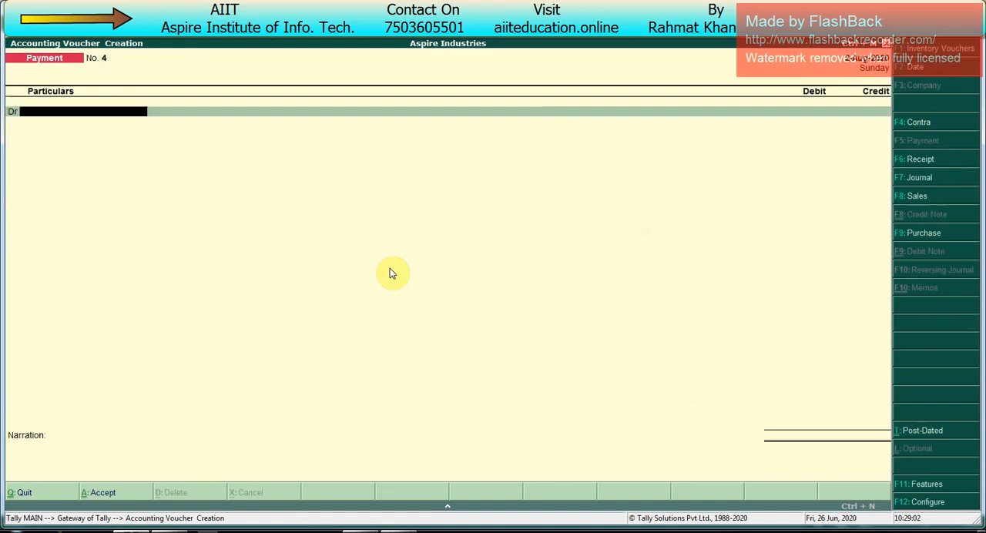
- Debit the same party paid with cheque 100054 with 5,000 against bill reference 23
{"action": "type", "text": "M"}
{"action": "key", "text": "Down"}
{"action": "key", "text": "Down"}
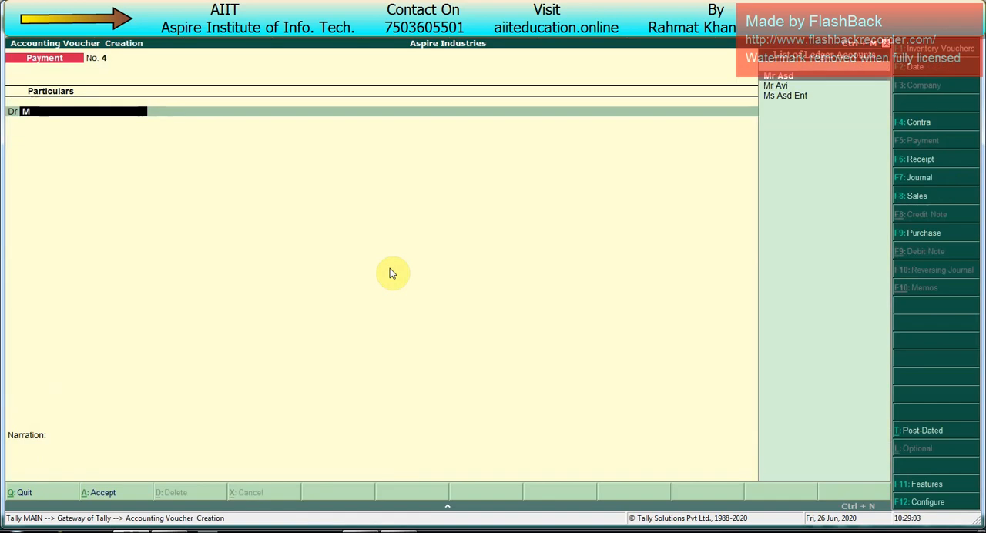
{"action": "key", "text": "Return"}
{"action": "key", "text": "Return"}
{"action": "key", "text": "Return"}
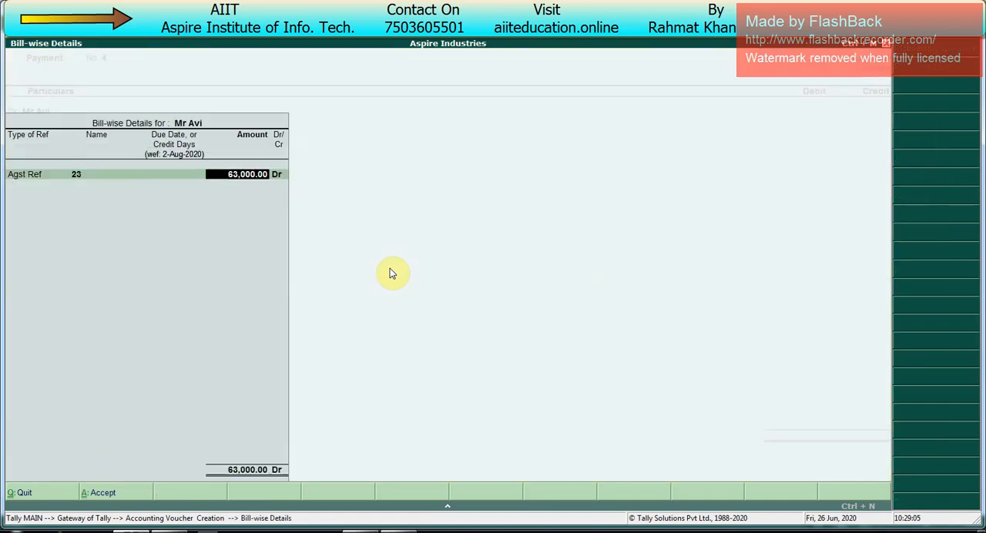
{"action": "type", "text": "5,000"}
- Credit Canara Bank with 5,000 and allocate cheque number 100055 dated 2-Aug-2020
{"action": "key", "text": "Return"}
{"action": "key", "text": "Return"}
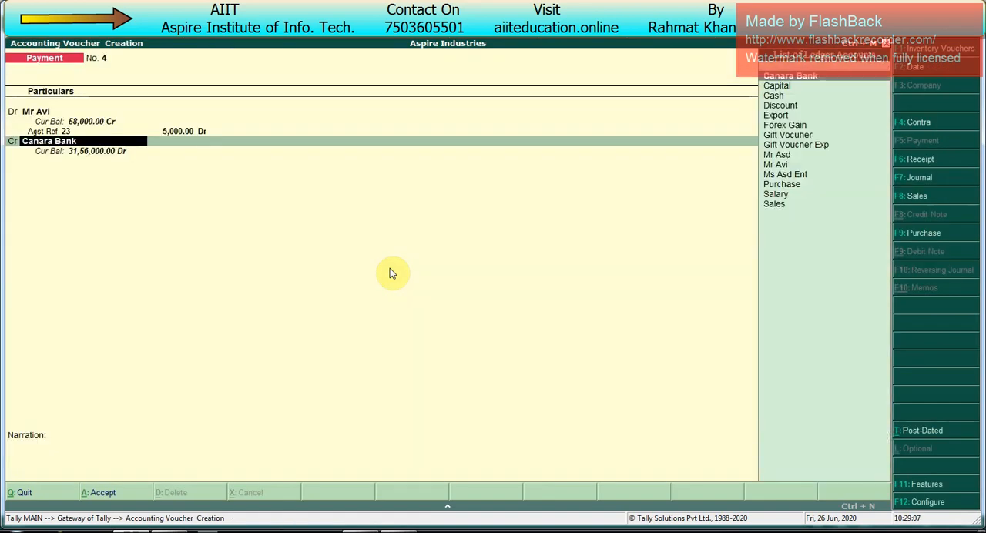
{"action": "key", "text": "Return"}
{"action": "key", "text": "Return"}
{"action": "key", "text": "Return"}
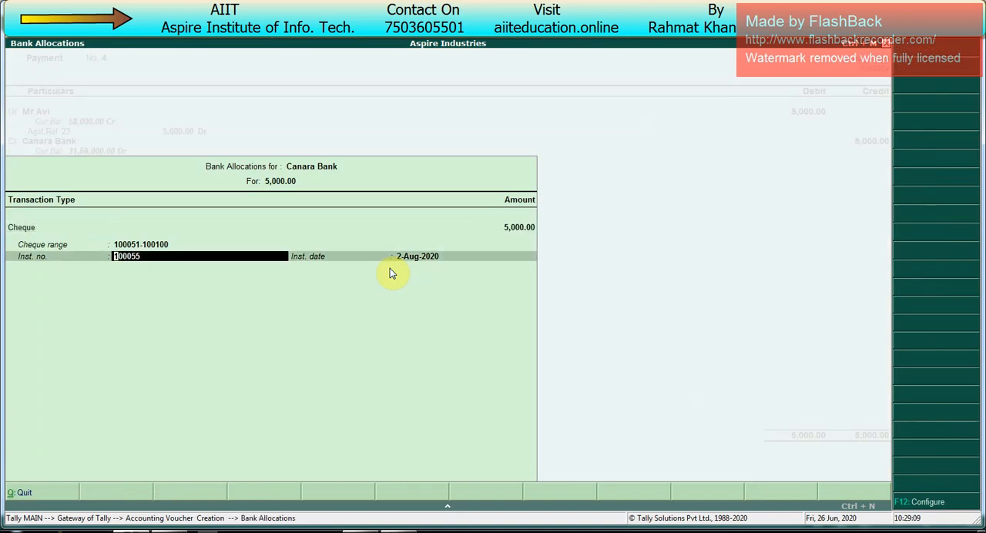
- Accept the 5,000 payment voucher, preview its cheque, and return to the Gateway
{"action": "key", "text": "Return"}
{"action": "key", "text": "Return"}
{"action": "key", "text": "Return"}
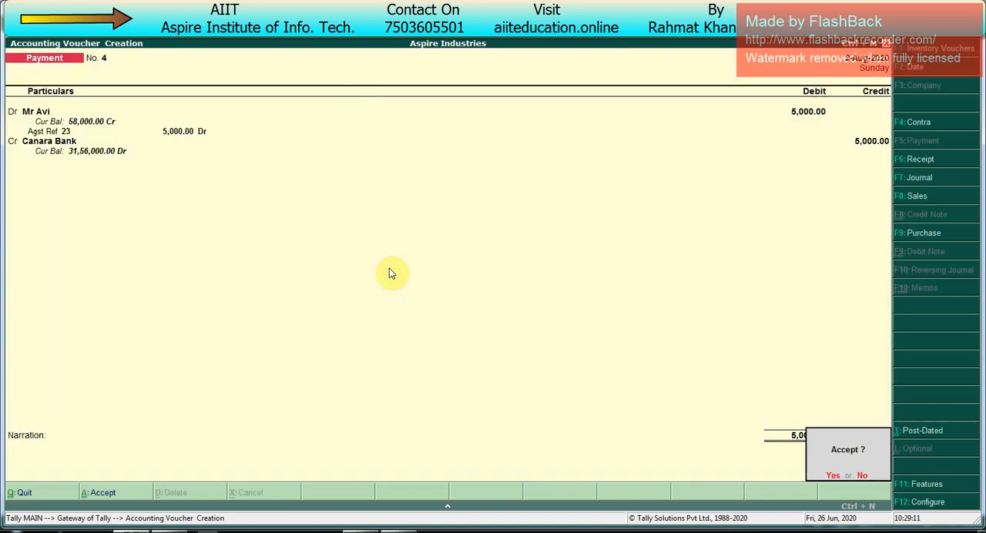
{"action": "key", "text": "Return"}
{"action": "key", "text": "Return"}
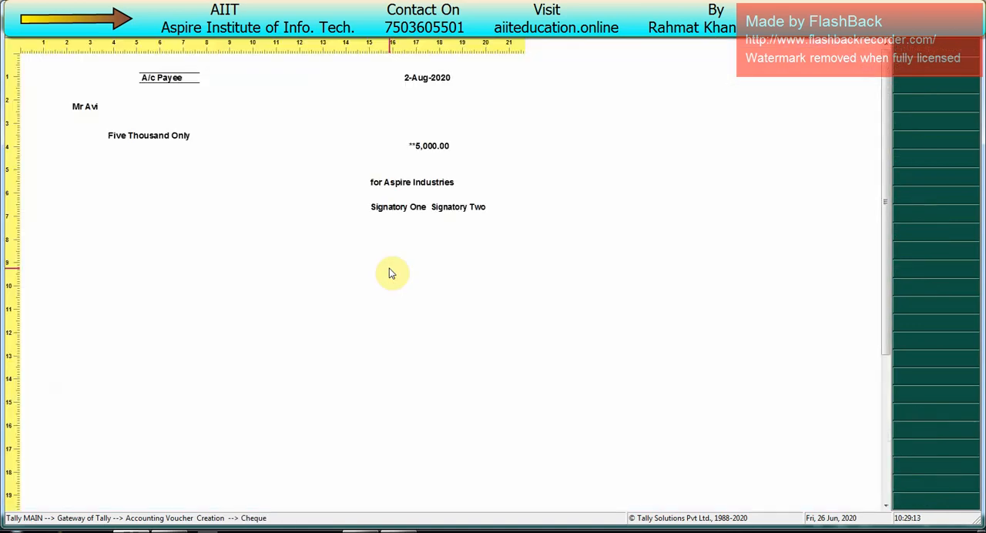
{"action": "key", "text": "Escape"}
{"action": "key", "text": "Escape"}
- Open the Cheque Register and review the Available, Unreconciled, Reconciled and Blank figures for Canara Bank's first cheque book
{"action": "key", "text": "Return"}
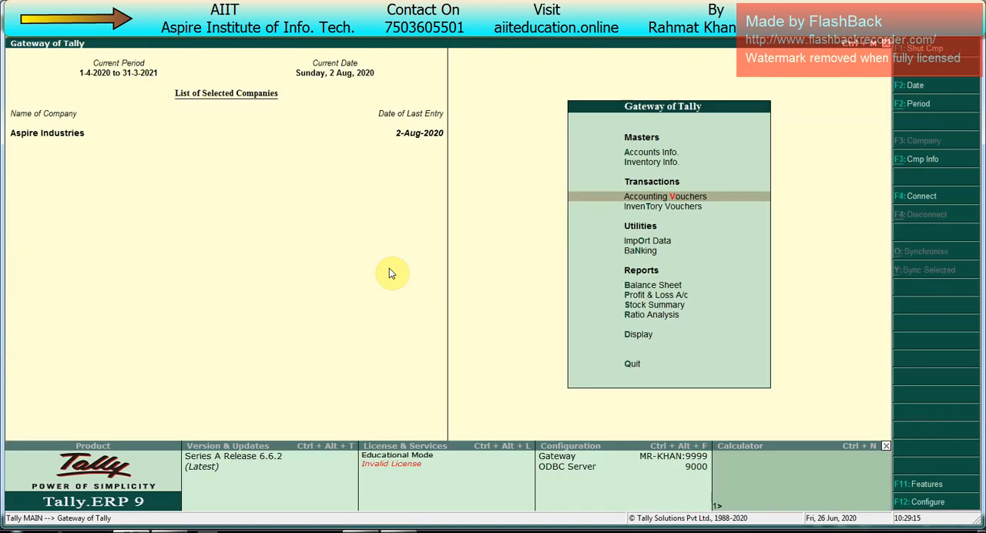
{"action": "key", "text": "Down"}
{"action": "key", "text": "Down"}
{"action": "key", "text": "Down"}
{"action": "key", "text": "Return"}
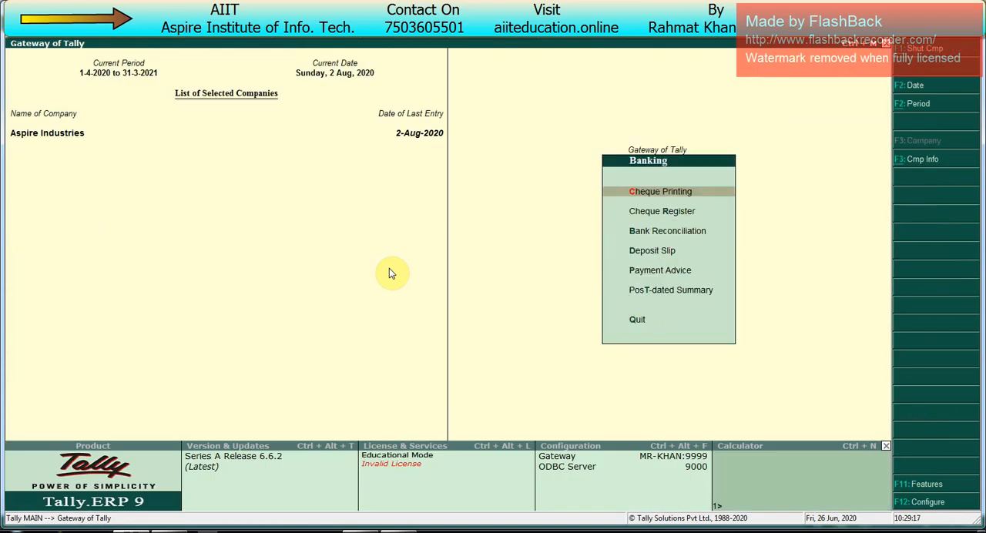
{"action": "key", "text": "Down"}
{"action": "key", "text": "Return"}
{"action": "key", "text": "Down"}
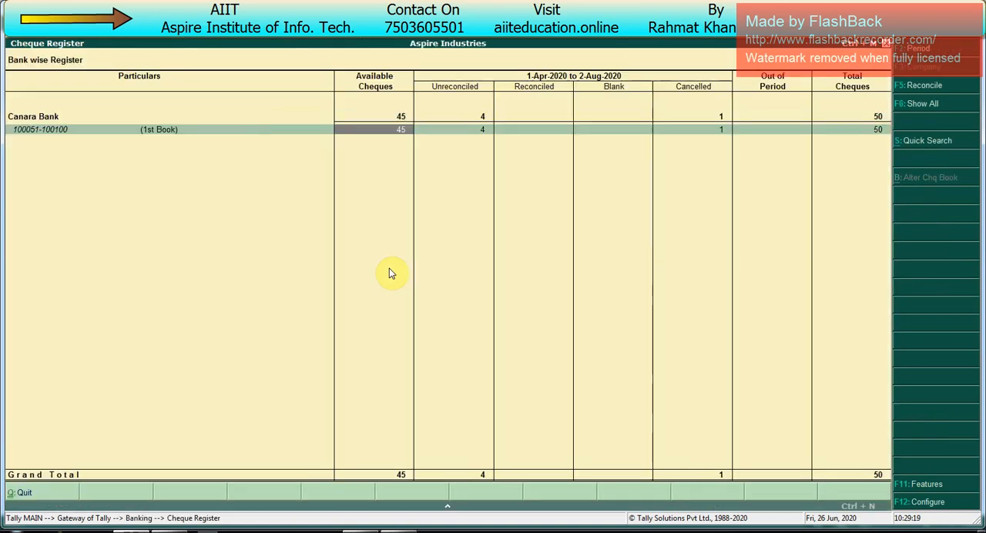
{"action": "key", "text": "Right"}
{"action": "key", "text": "Right"}
{"action": "key", "text": "Right"}
{"action": "key", "text": "Right"}
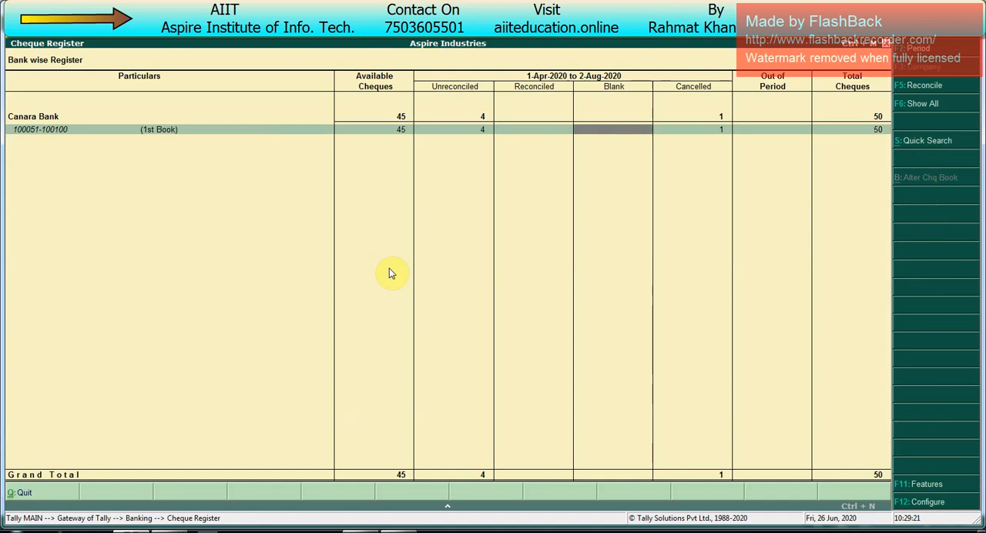
{"action": "key", "text": "Left"}
{"action": "key", "text": "Left"}
{"action": "key", "text": "Left"}
{"action": "key", "text": "Left"}
{"action": "key", "text": "Left"}
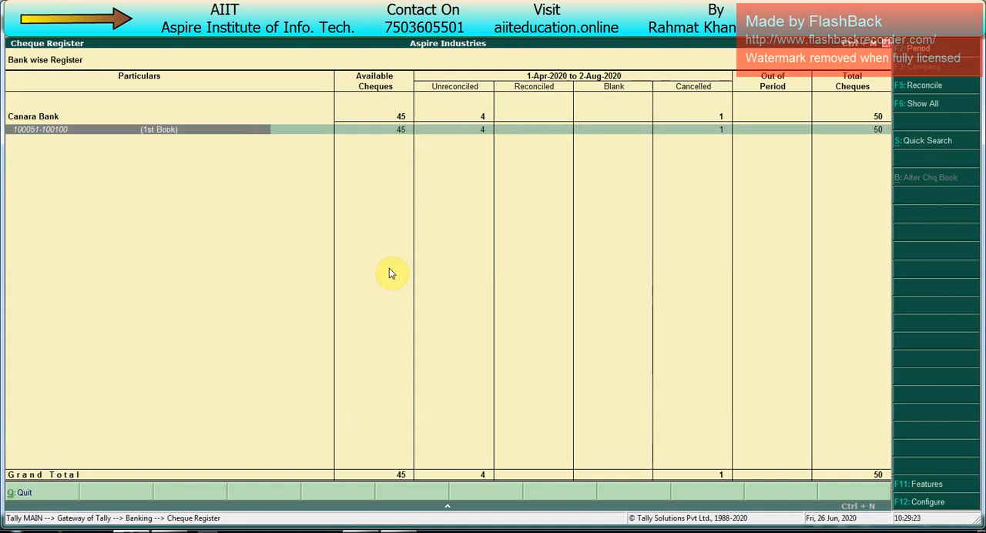
- Check the statuses of cheques 100051 to 100056 in the first cheque book, and return to the Gateway
{"action": "key", "text": "Return"}
{"action": "key", "text": "Down"}
{"action": "key", "text": "Down"}
{"action": "key", "text": "Down"}
{"action": "key", "text": "Down"}
{"action": "key", "text": "Down"}
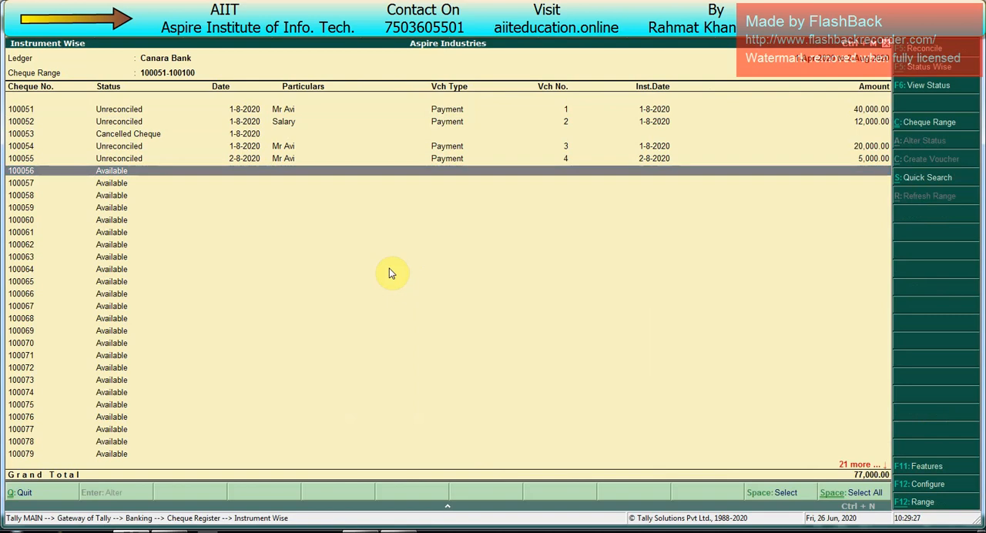
{"action": "key", "text": "Escape"}
{"action": "key", "text": "Escape"}
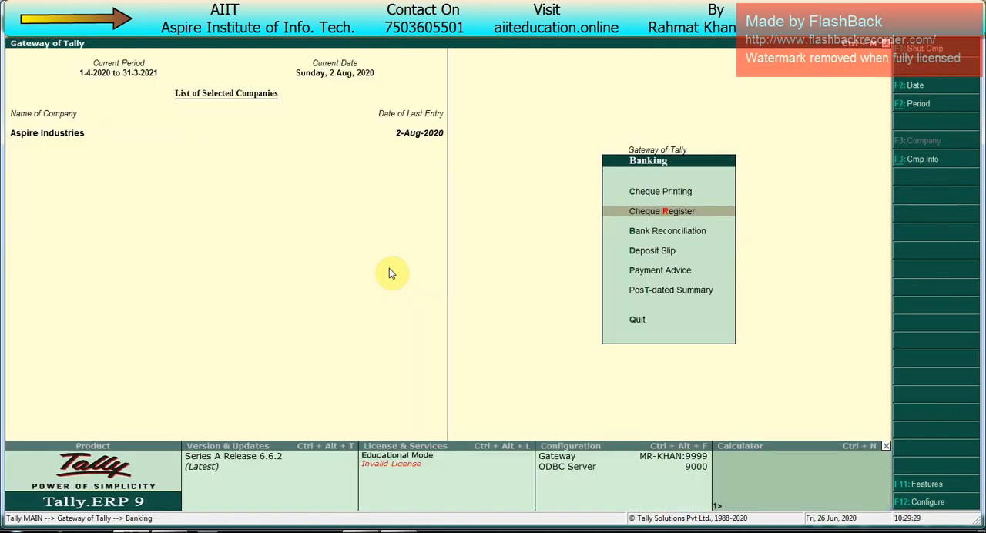
{"action": "key", "text": "Escape"}
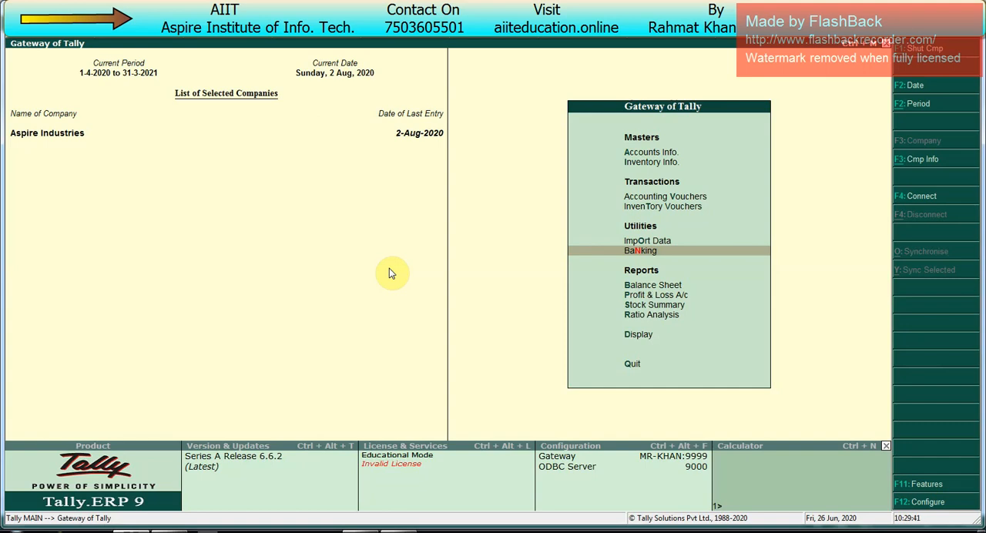
- Open the instrument-wise list of Canara Bank's first cheque book from the Cheque Register and select available cheque 100056
{"action": "key", "text": "Return"}
{"action": "key", "text": "Down"}
{"action": "key", "text": "Return"}
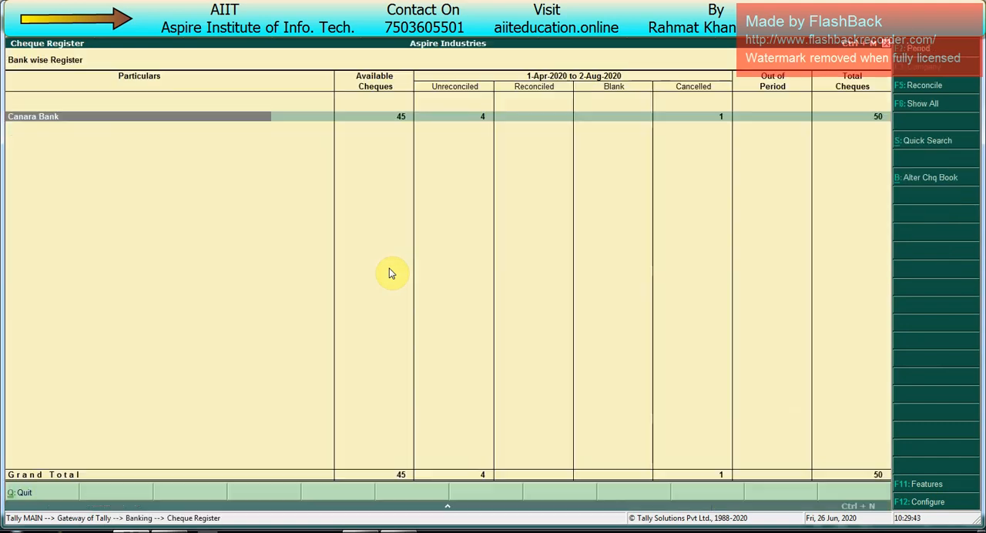
{"action": "key", "text": "Return"}
{"action": "key", "text": "Return"}
{"action": "key", "text": "Down"}
{"action": "key", "text": "Down"}
{"action": "key", "text": "Down"}
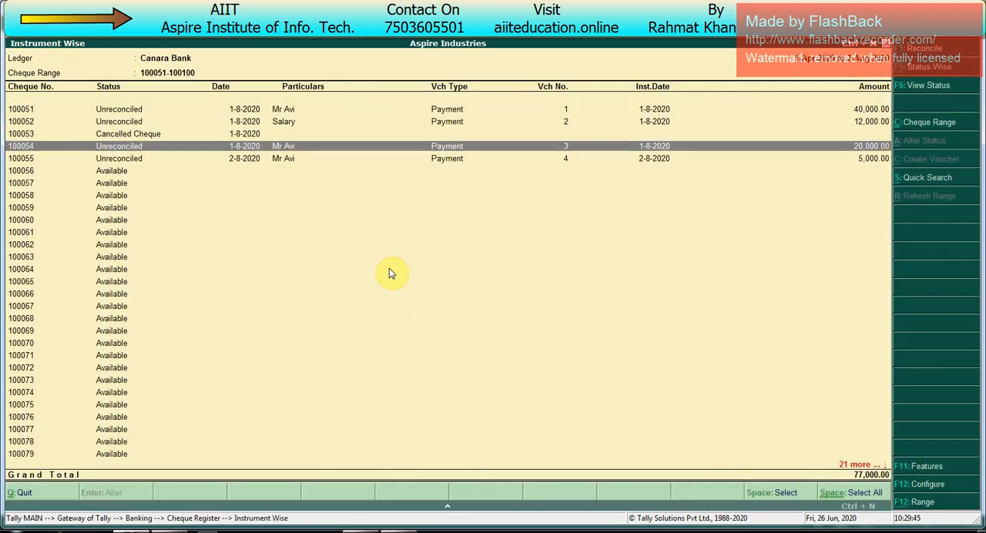
{"action": "key", "text": "Down"}
{"action": "key", "text": "Down"}
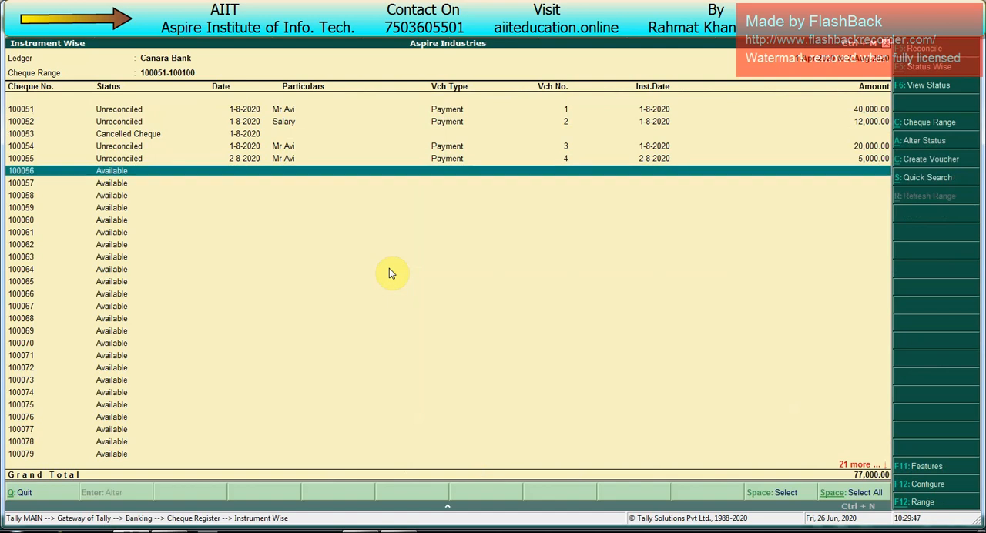
- Try to alter cheque 100056's status to Blank Cheque, and go back to the cheque list
{"action": "key", "text": "alt+a"}
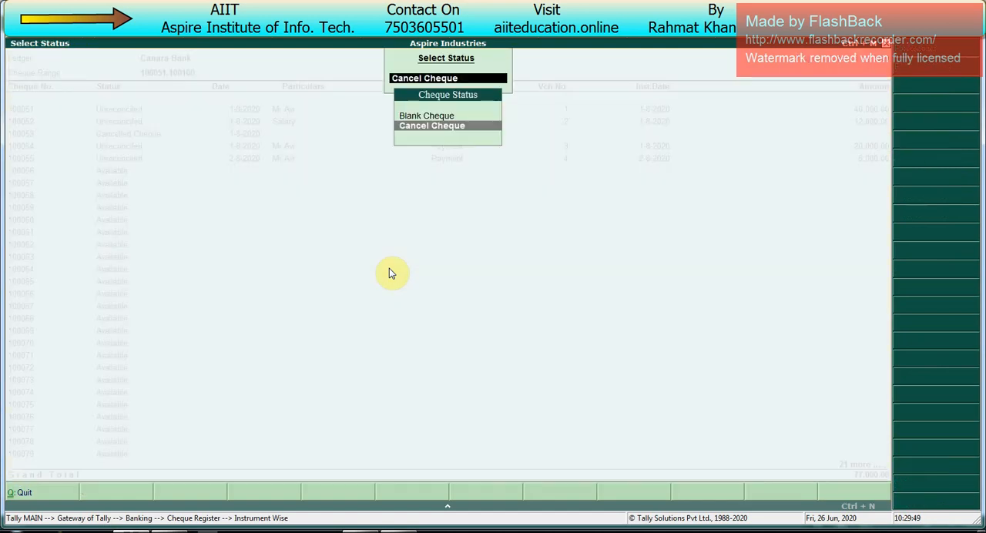
{"action": "key", "text": "Up"}
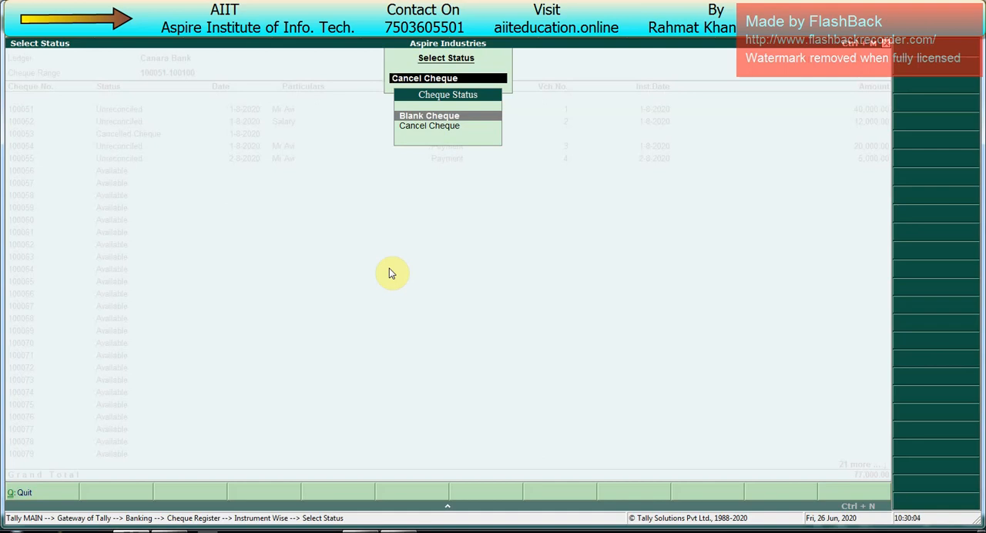
{"action": "key", "text": "Return"}
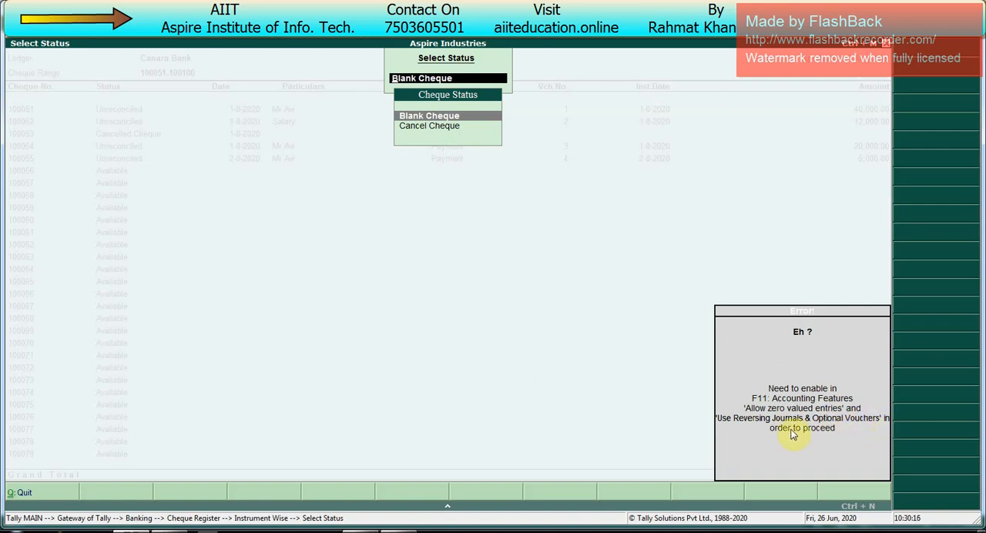
{"action": "key", "text": "Escape"}
{"action": "key", "text": "Escape"}
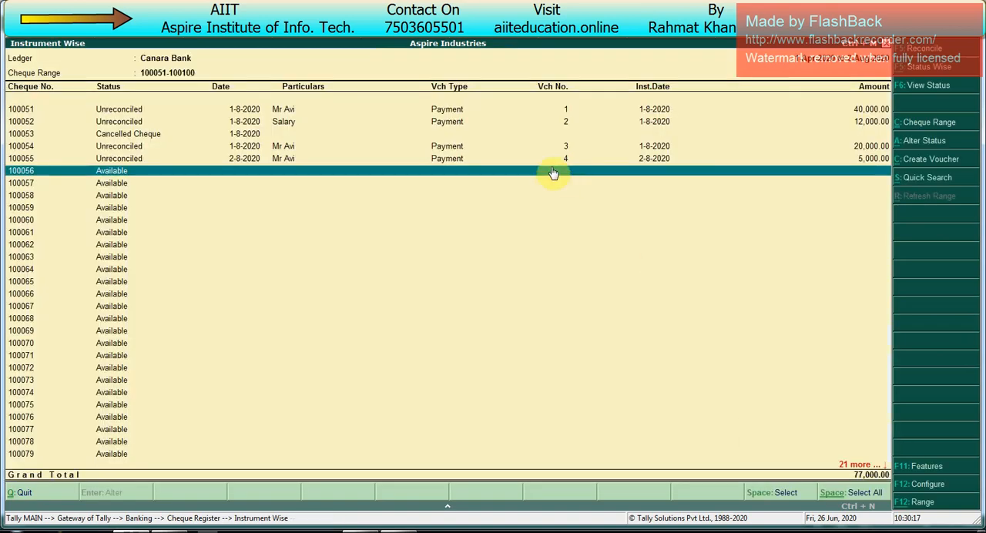
- Enable the use of reversing journals and optional vouchers in the company's accounting features
{"action": "key", "text": "F11"}
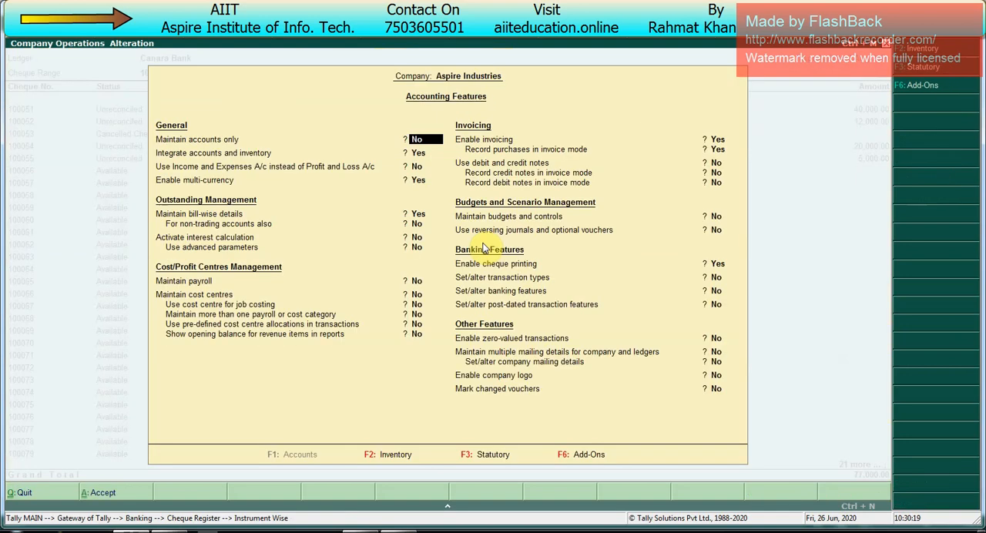
{"action": "key", "text": "Return"}
{"action": "key", "text": "Return"}
{"action": "key", "text": "Return"}
{"action": "key", "text": "Return"}
{"action": "key", "text": "Return"}
{"action": "key", "text": "Return"}
{"action": "key", "text": "Return"}
{"action": "key", "text": "Return"}
{"action": "key", "text": "Return"}
{"action": "key", "text": "Return"}
{"action": "key", "text": "Return"}
{"action": "key", "text": "Return"}
{"action": "key", "text": "Return"}
{"action": "key", "text": "Return"}
{"action": "key", "text": "Up"}
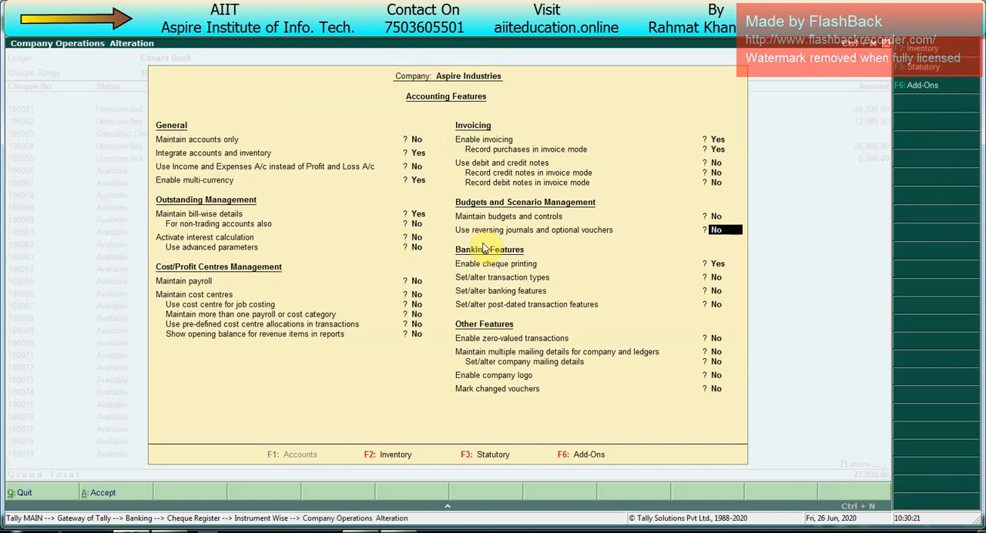
{"action": "type", "text": "y"}
{"action": "key", "text": "Return"}
{"action": "key", "text": "Return"}
{"action": "key", "text": "Return"}
{"action": "key", "text": "Return"}
{"action": "key", "text": "Return"}
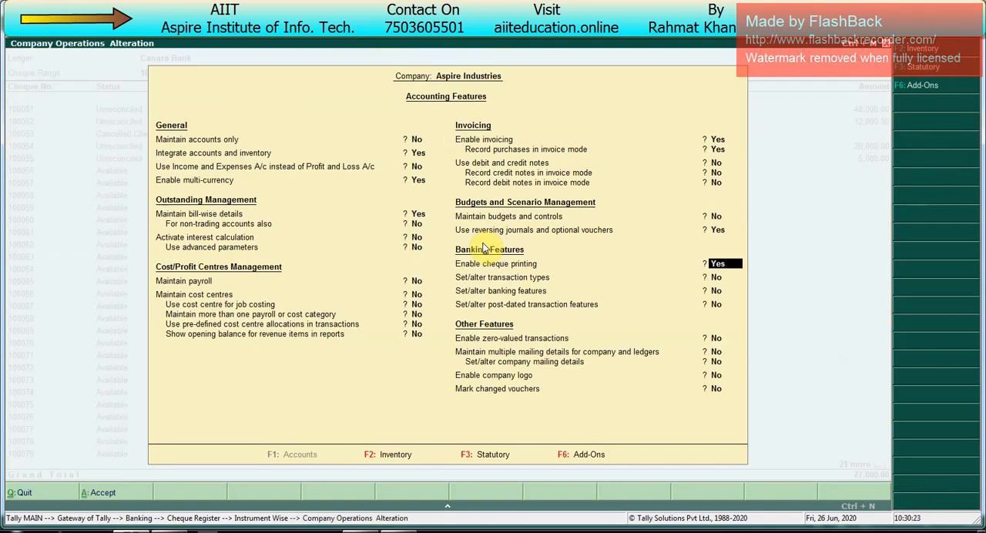
- Enable zero-valued transactions in the accounting features and save the settings
{"action": "type", "text": "y"}
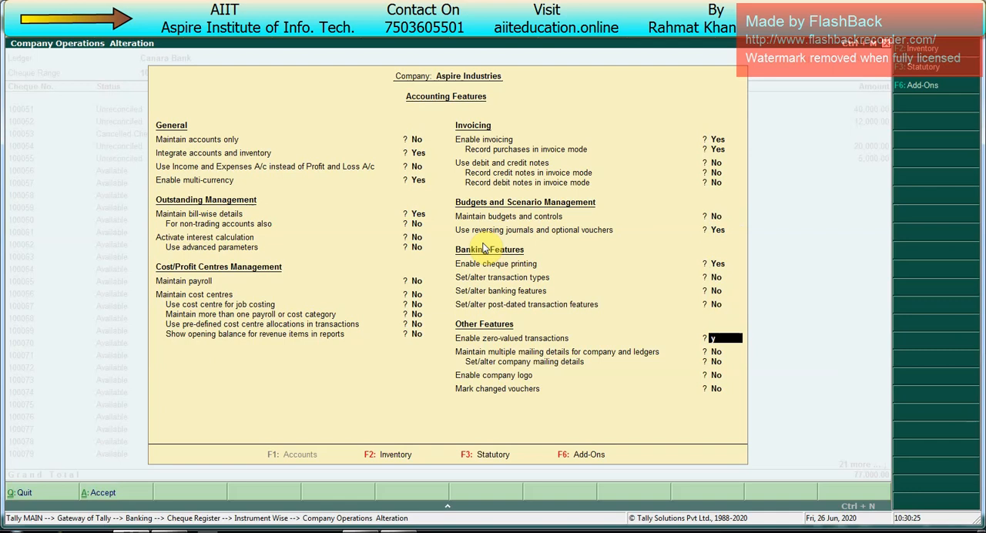
{"action": "key", "text": "Return"}
{"action": "key", "text": "ctrl+a"}
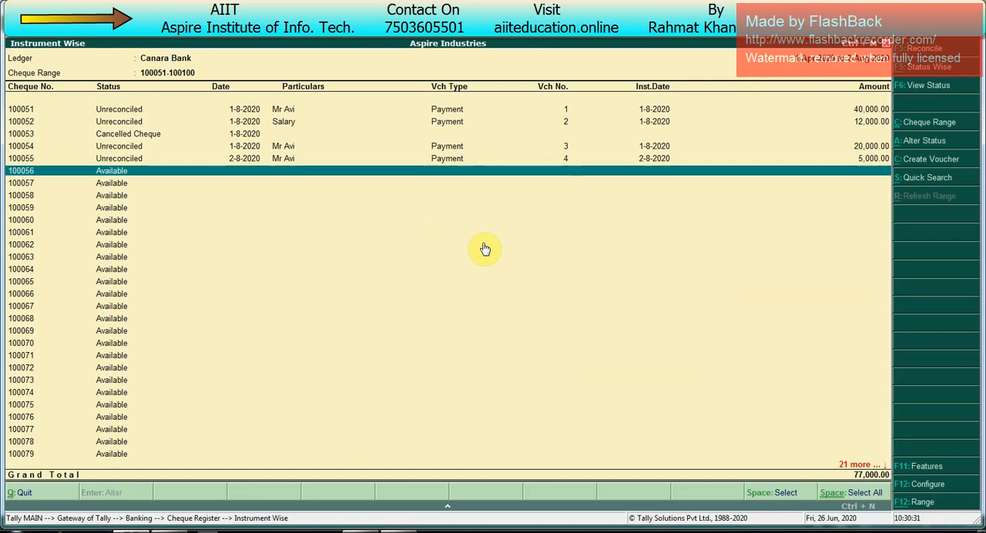
- Alter cheque 100056's status to Blank Cheque and choose the same party ledger as cheque 100055 in its payment voucher
{"action": "key", "text": "alt+a"}
{"action": "key", "text": "Up"}
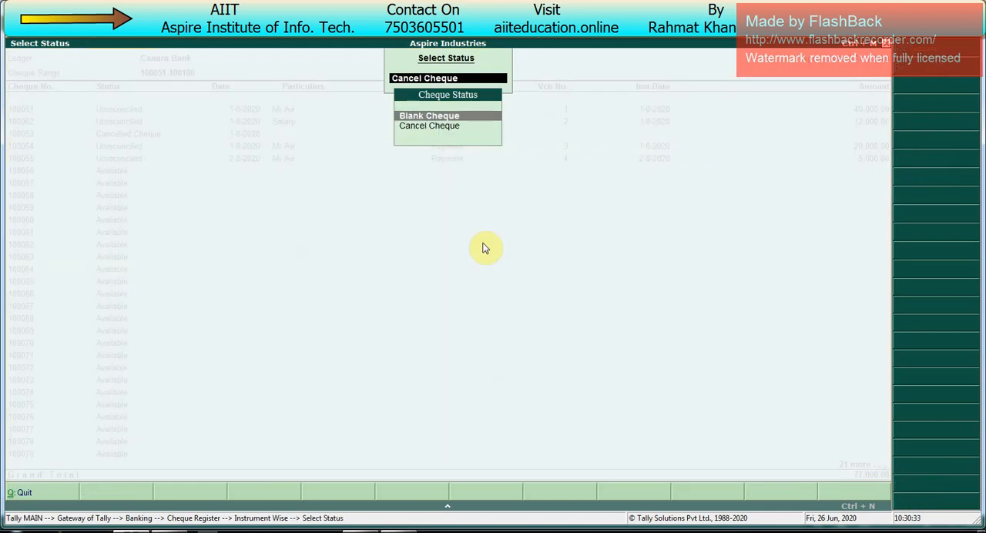
{"action": "key", "text": "Return"}
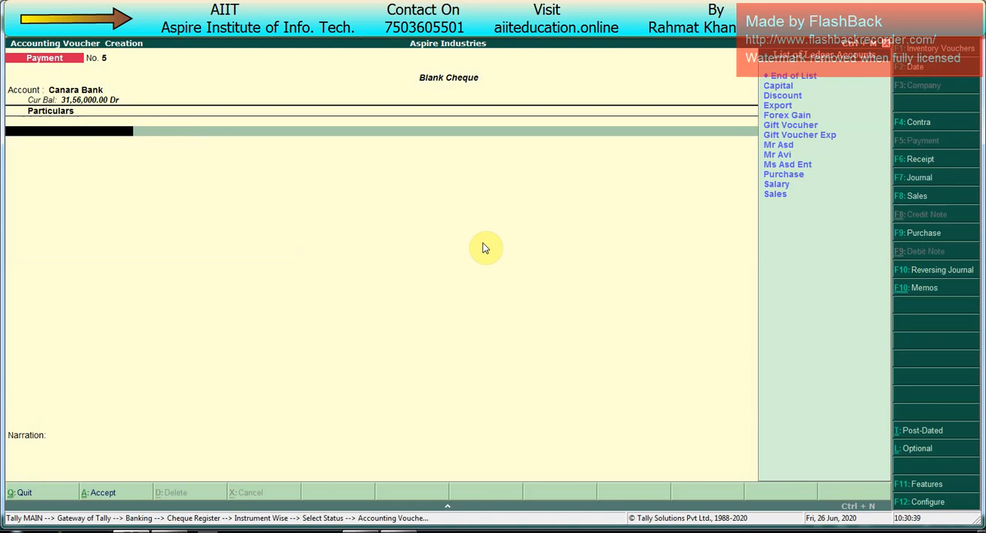
{"action": "type", "text": "Mr"}
{"action": "key", "text": "Down"}
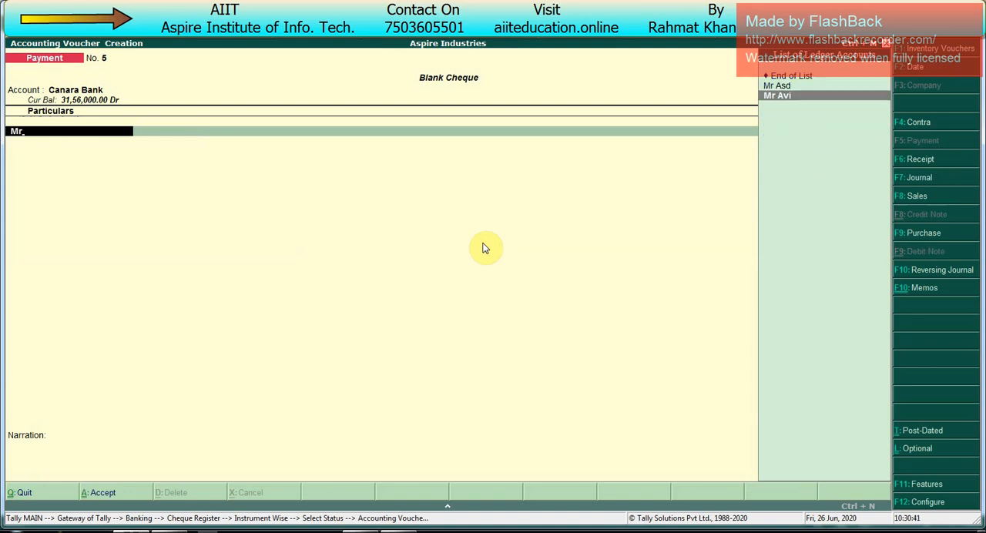
{"action": "key", "text": "Return"}
- Leave the amount empty, allocate Canara Bank cheque 100056 dated 2-Aug-2020, and accept the blank cheque voucher
{"action": "key", "text": "Return"}
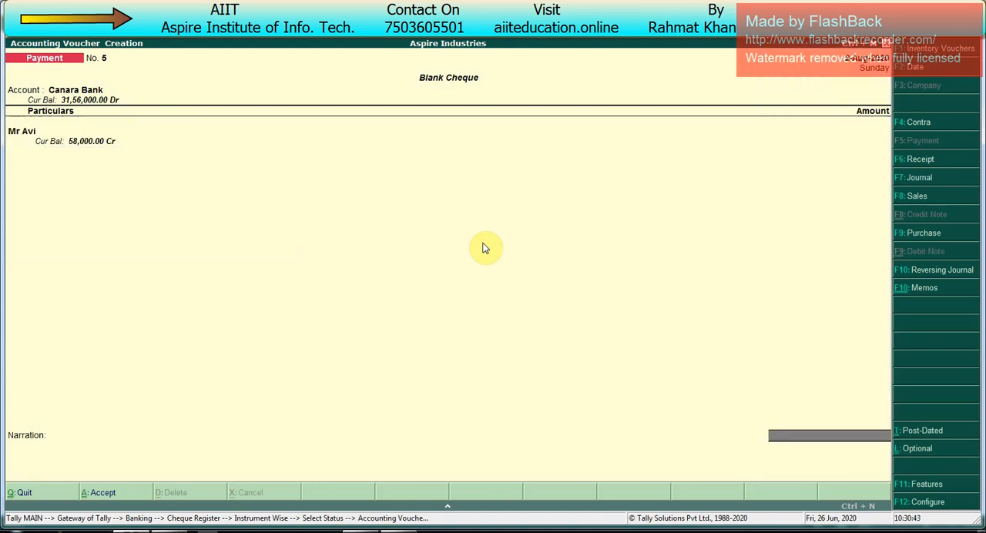
{"action": "key", "text": "Return"}
{"action": "key", "text": "BackSpace"}
{"action": "key", "text": "Return"}
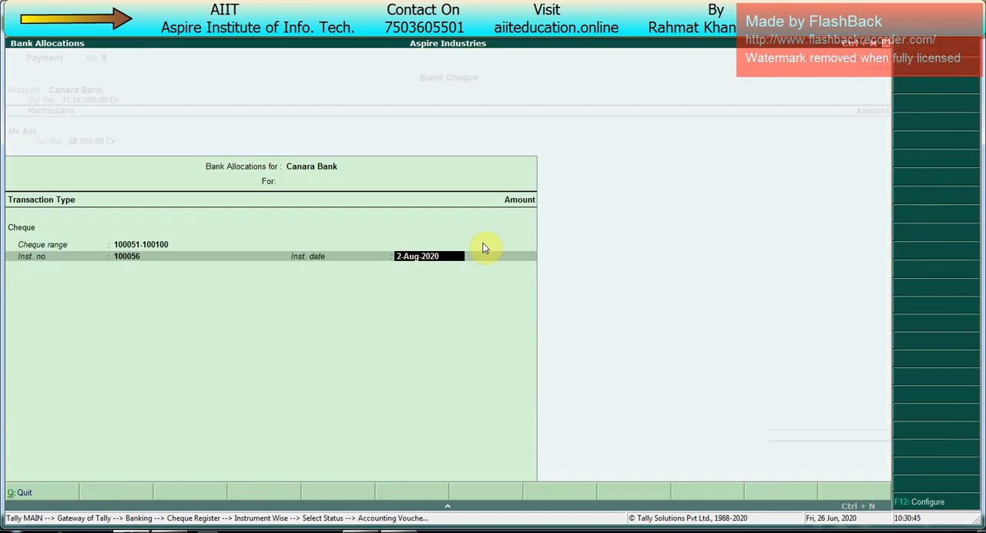
{"action": "key", "text": "Return"}
- Preview the blank cheque 100056 at a larger zoom, and return to the cheque list
{"action": "key", "text": "Return"}
{"action": "key", "text": "Return"}
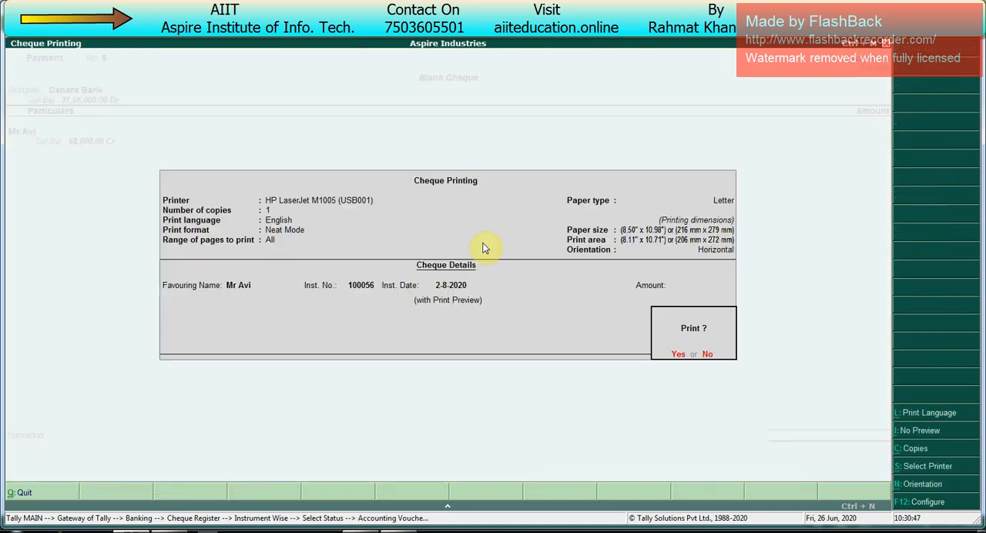
{"action": "key", "text": "Return"}
{"action": "key", "text": "alt+z"}
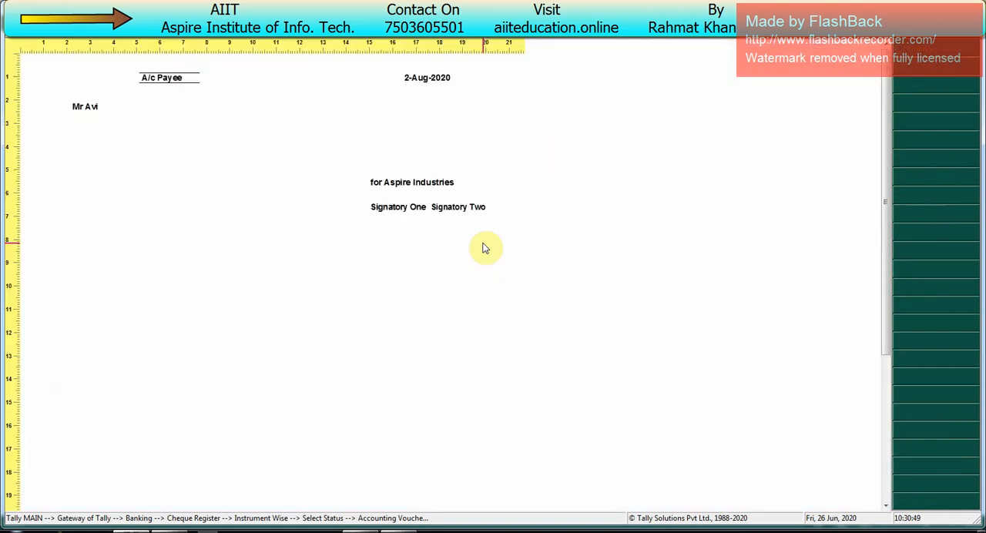
{"action": "key", "text": "alt+z"}
{"action": "key", "text": "Escape"}
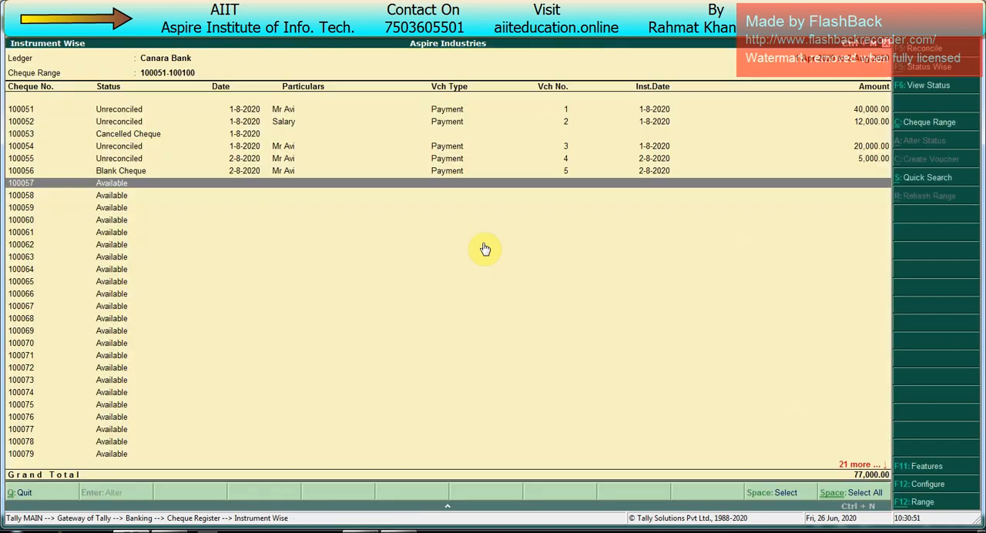
- Check cheque 100056's status, and review the first cheque book's Blank, Cancelled, Reconciled, Unreconciled and Available figures in the register
{"action": "key", "text": "Up"}
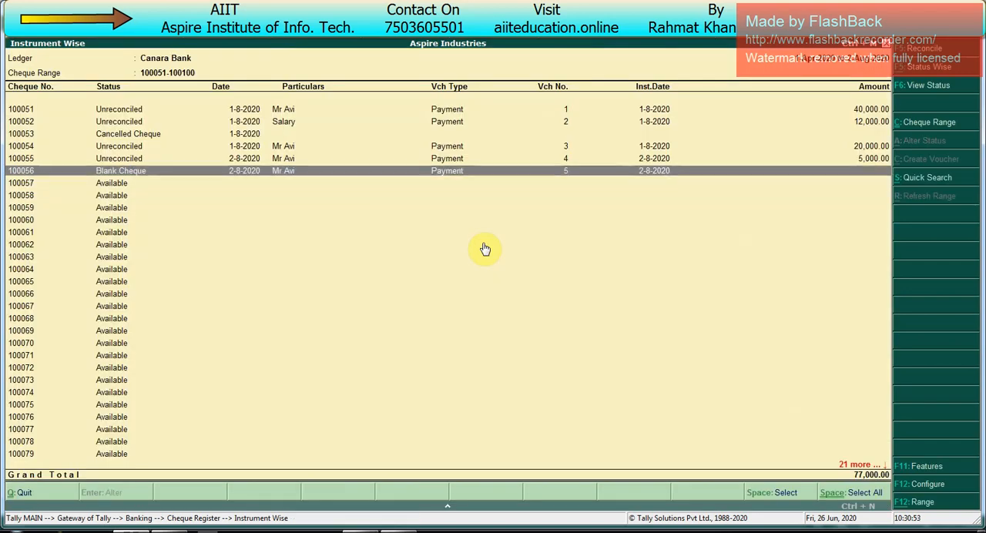
{"action": "key", "text": "Escape"}
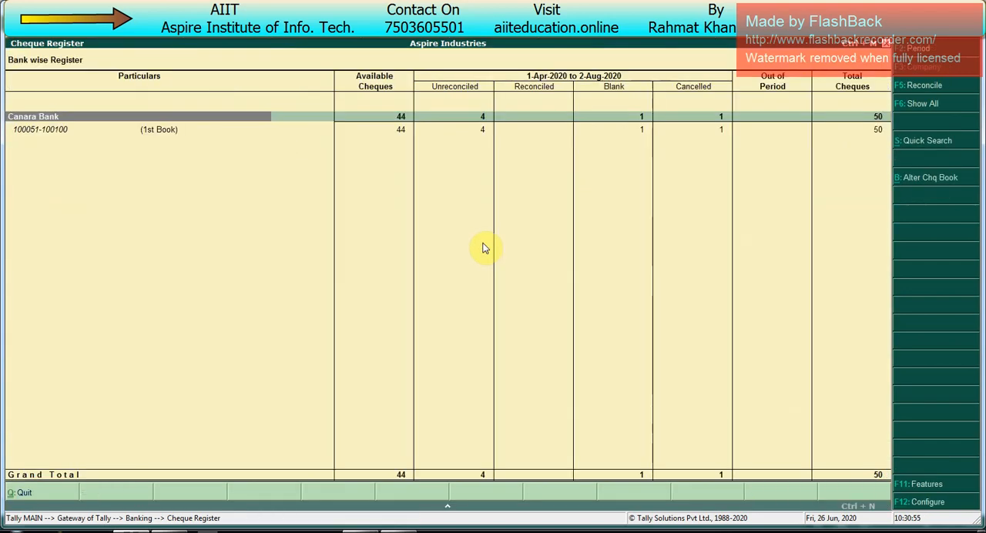
{"action": "key", "text": "Down"}
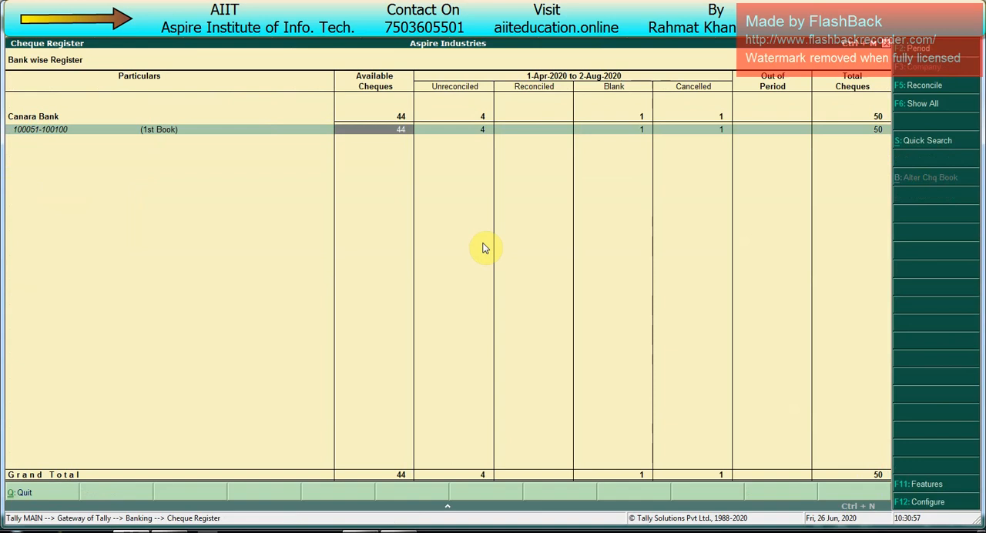
{"action": "key", "text": "Right"}
{"action": "key", "text": "Right"}
{"action": "key", "text": "Right"}
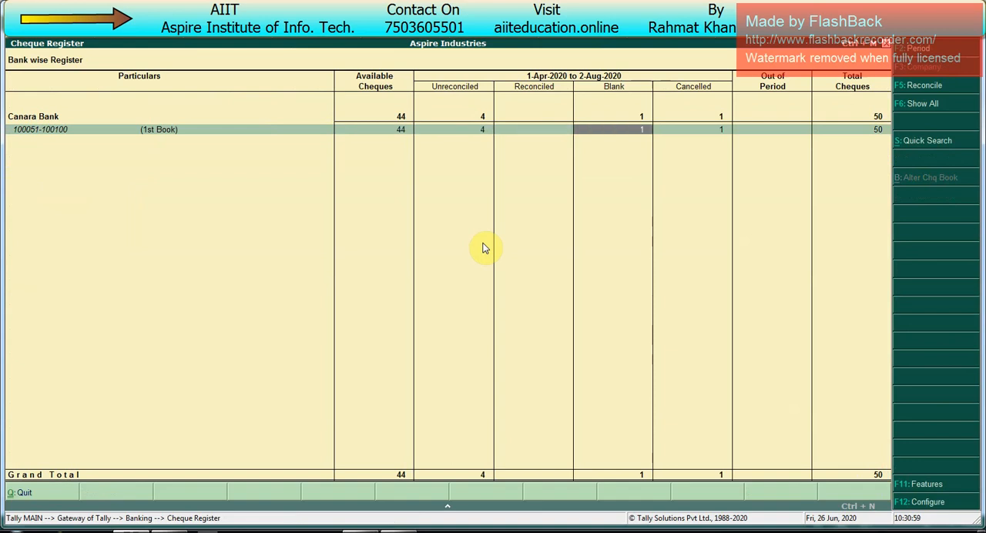
{"action": "key", "text": "Right"}
{"action": "key", "text": "Left"}
{"action": "key", "text": "Left"}
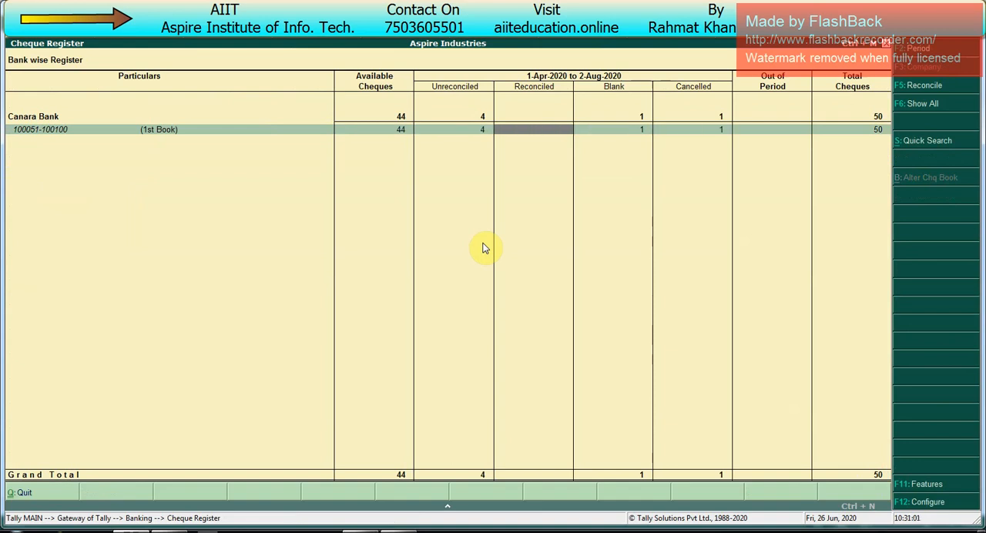
{"action": "key", "text": "Left"}
{"action": "key", "text": "Left"}
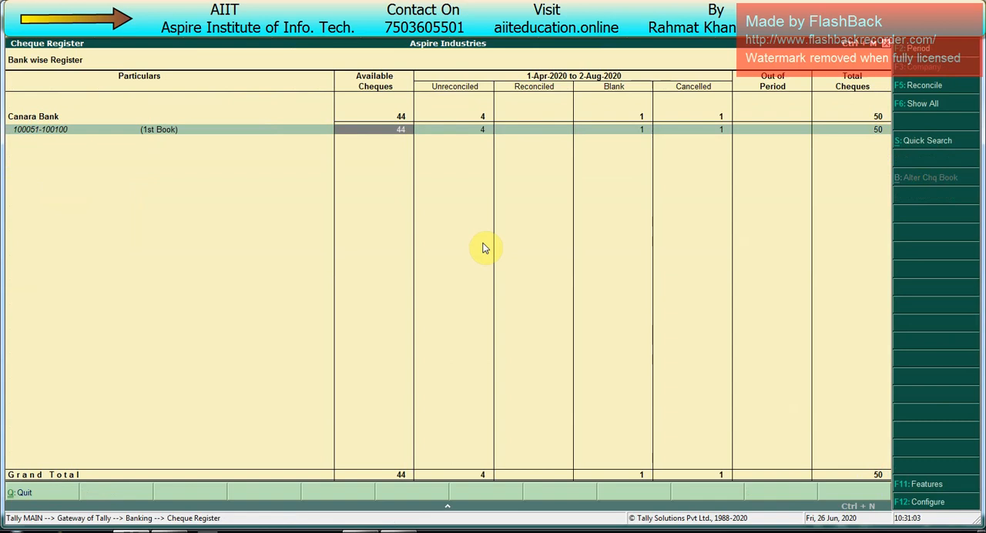
- Look across the first cheque book's columns in the Cheque Register and return to the Gateway
{"action": "key", "text": "Right"}
{"action": "key", "text": "Right"}
{"action": "key", "text": "Right"}
{"action": "key", "text": "Right"}
{"action": "key", "text": "Left"}
{"action": "key", "text": "Left"}
{"action": "key", "text": "Left"}
{"action": "key", "text": "Left"}
{"action": "key", "text": "Left"}
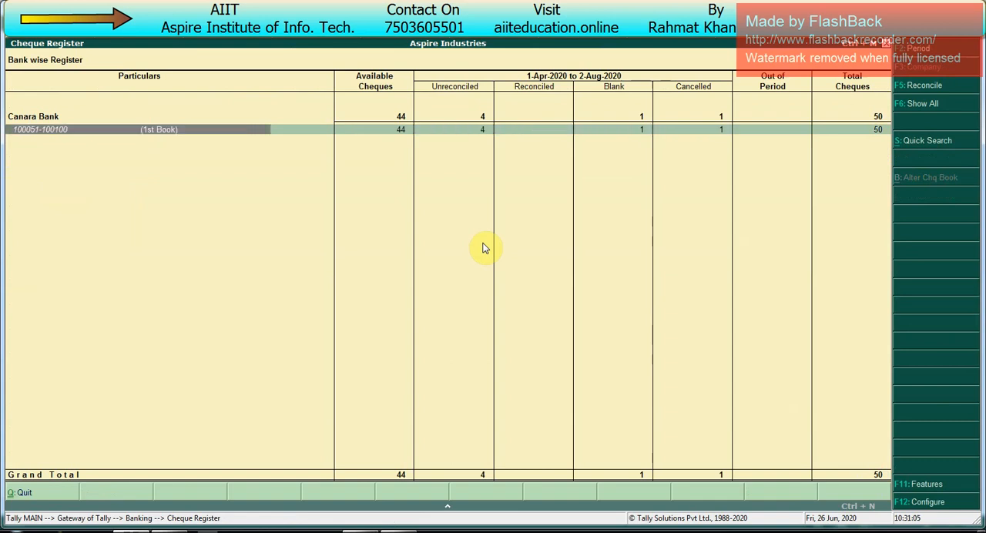
{"action": "key", "text": "Escape"}
{"action": "key", "text": "Escape"}
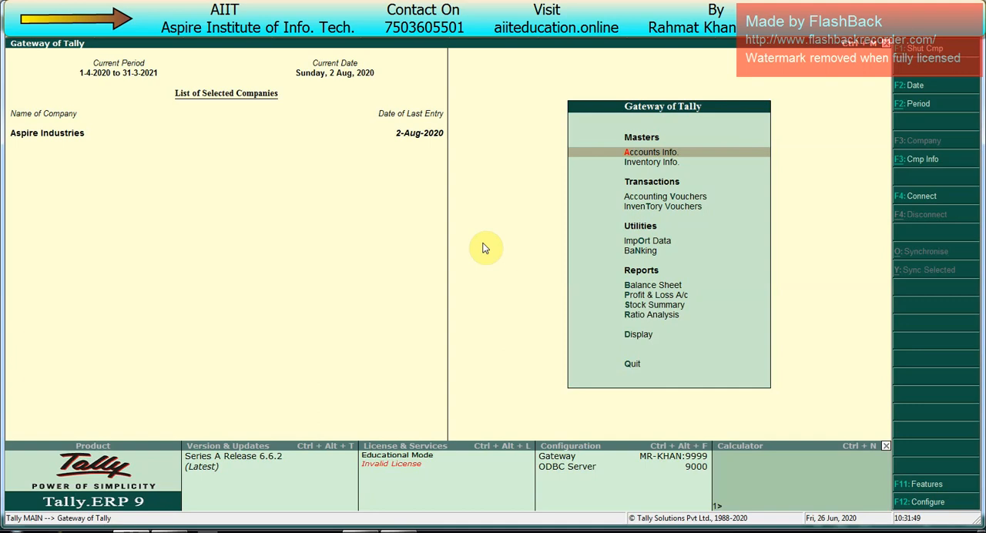
- Start a post-dated payment voucher with Canara Bank as the paying account
{"action": "key", "text": "v"}
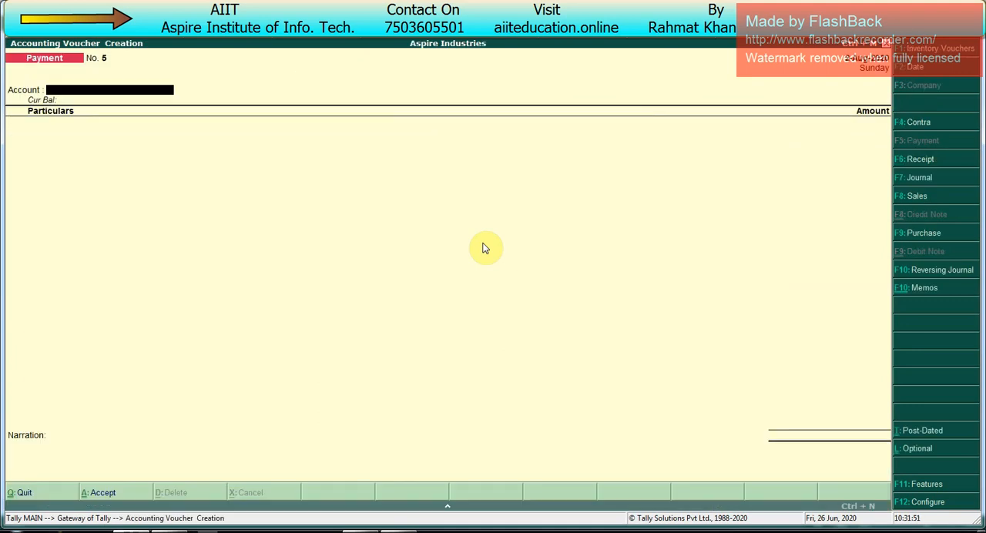
{"action": "key", "text": "ctrl+t"}
{"action": "key", "text": "space"}
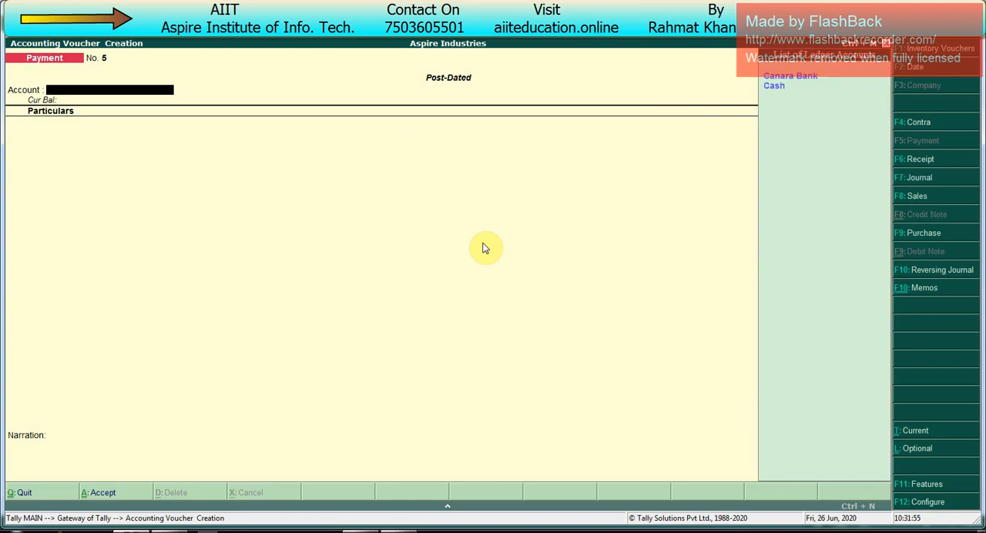
{"action": "key", "text": "Return"}
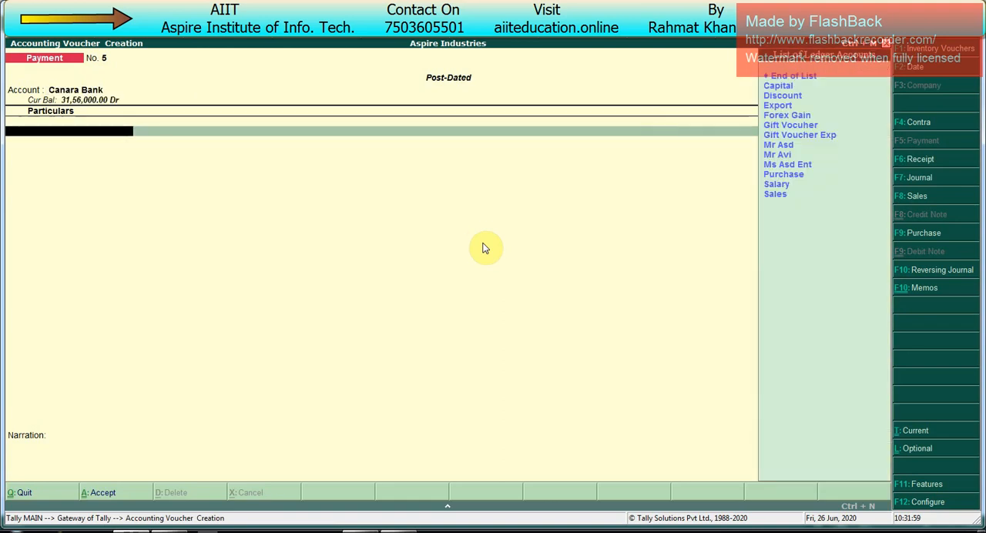
- Create a new ledger with the party's name under Sundry Creditors for the payment voucher
{"action": "key", "text": "alt+c"}
{"action": "type", "text": "Mr Ajay"}
{"action": "key", "text": "Return"}
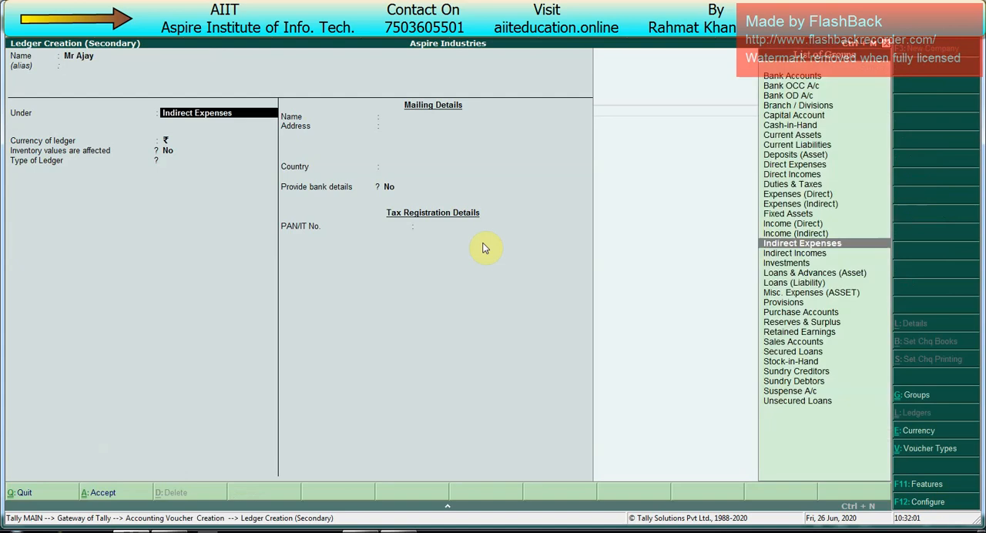
{"action": "type", "text": "Sun"}
{"action": "key", "text": "Return"}
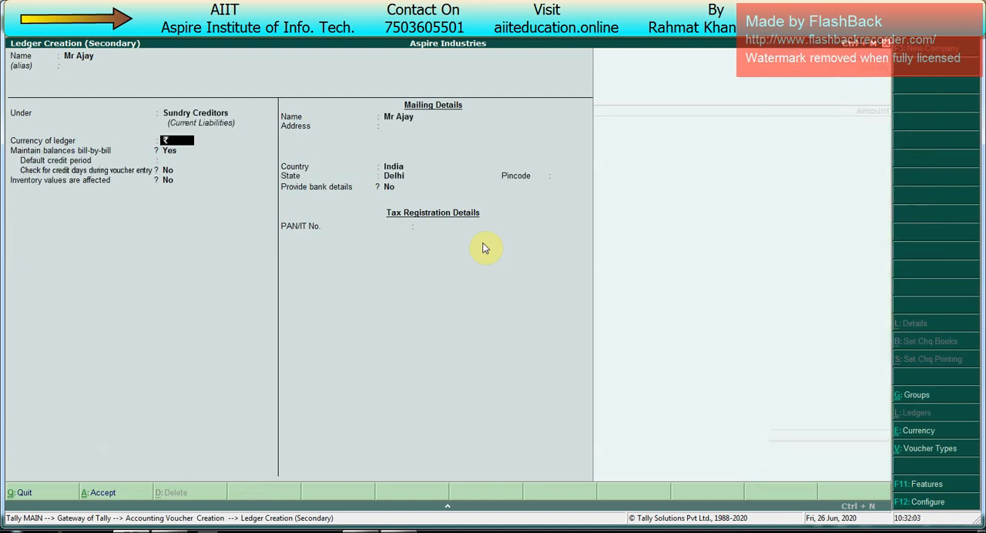
{"action": "key", "text": "Return"}
{"action": "key", "text": "Return"}
{"action": "key", "text": "Return"}
- Allocate the party's payment as an Advance of 12,000 Dr against reference 5 and finish the voucher's particulars
{"action": "key", "text": "Return"}
{"action": "key", "text": "Return"}
{"action": "key", "text": "ctrl+a"}
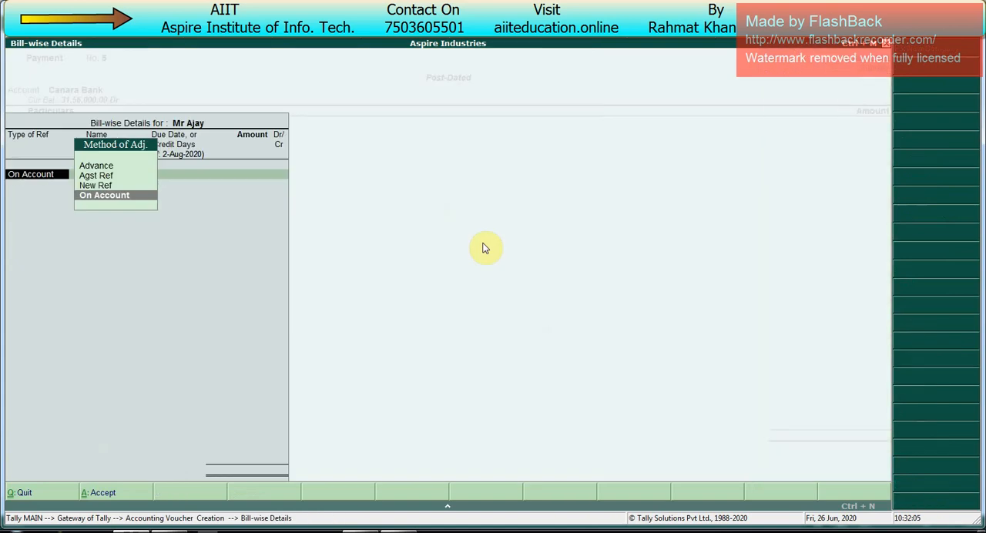
{"action": "key", "text": "Up"}
{"action": "key", "text": "Up"}
{"action": "key", "text": "Up"}
{"action": "key", "text": "Return"}
{"action": "key", "text": "Return"}
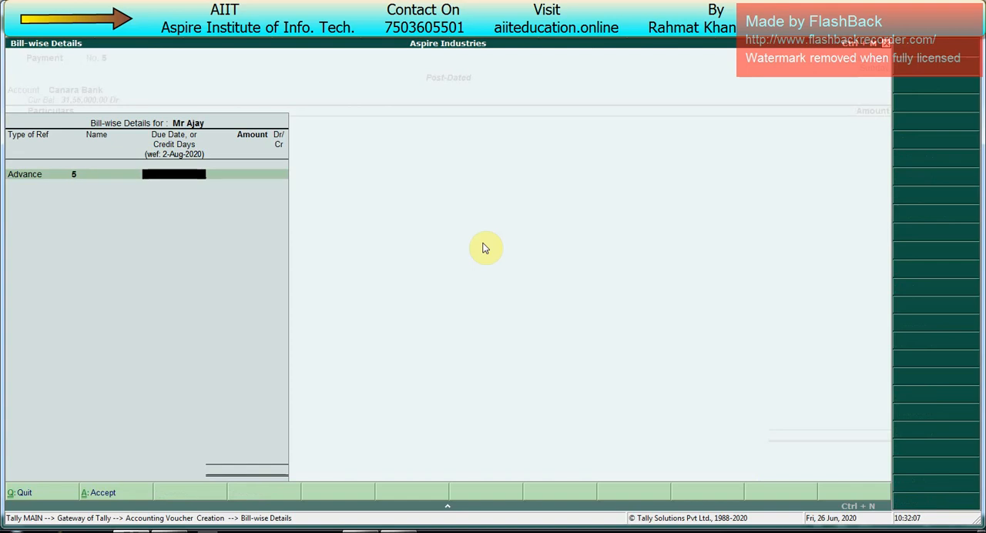
{"action": "type", "text": "12,000"}
{"action": "key", "text": "Return"}
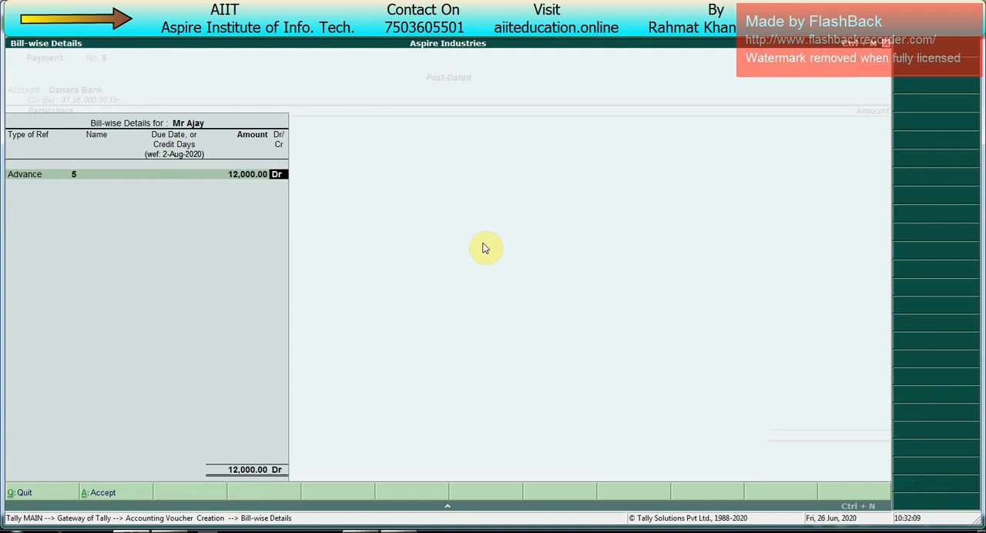
{"action": "key", "text": "Return"}
{"action": "key", "text": "Return"}
{"action": "key", "text": "Return"}
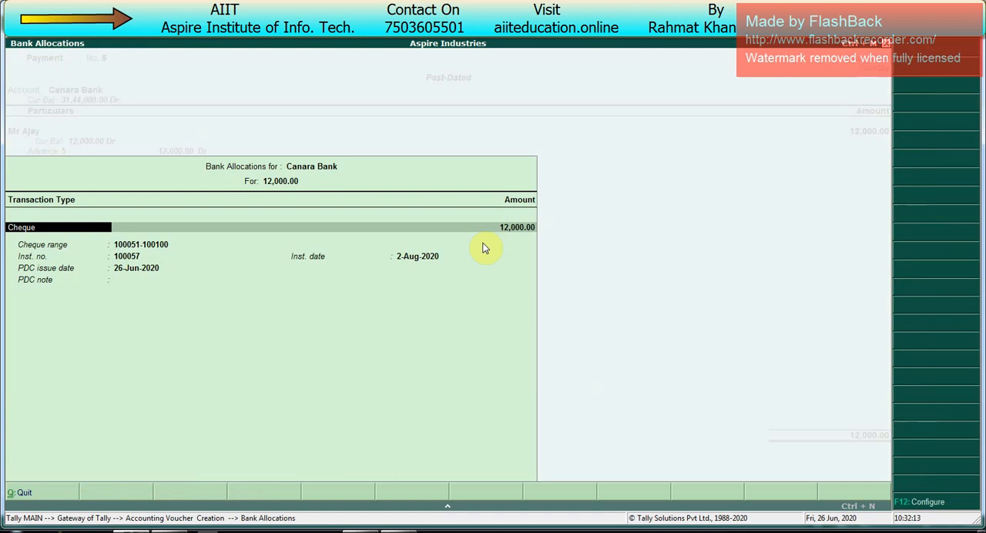
- Allocate Canara Bank cheque 100057 and set its instrument date to 31-Aug-2020
{"action": "key", "text": "Return"}
{"action": "key", "text": "Return"}
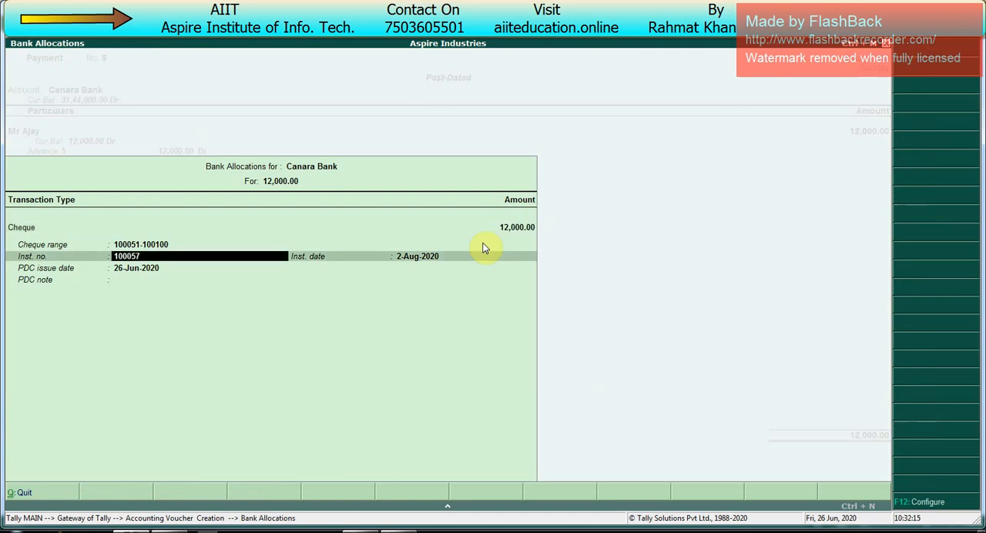
{"action": "key", "text": "Return"}
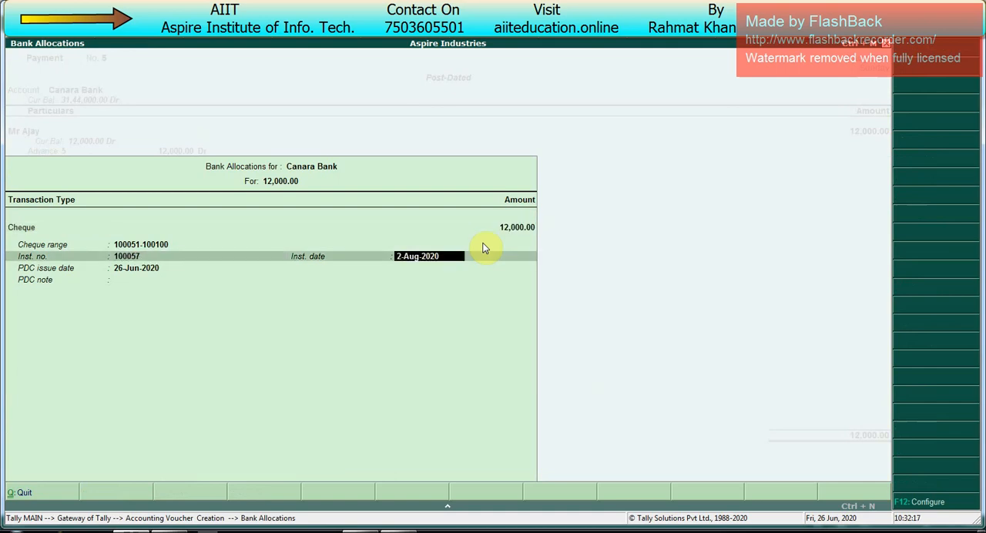
{"action": "key", "text": "Right"}
{"action": "type", "text": "3"}
{"action": "key", "text": "BackSpace"}
{"action": "key", "text": "BackSpace"}
{"action": "key", "text": "Delete"}
{"action": "key", "text": "Delete"}
{"action": "key", "text": "Delete"}
{"action": "key", "text": "Delete"}
{"action": "key", "text": "Delete"}
{"action": "key", "text": "Delete"}
{"action": "key", "text": "Delete"}
{"action": "key", "text": "Delete"}
{"action": "type", "text": "31-8"}
- Set the PDC issue date to 2-Aug-2020, add the PDC note "For Goods", and accept the payment voucher
{"action": "key", "text": "Return"}
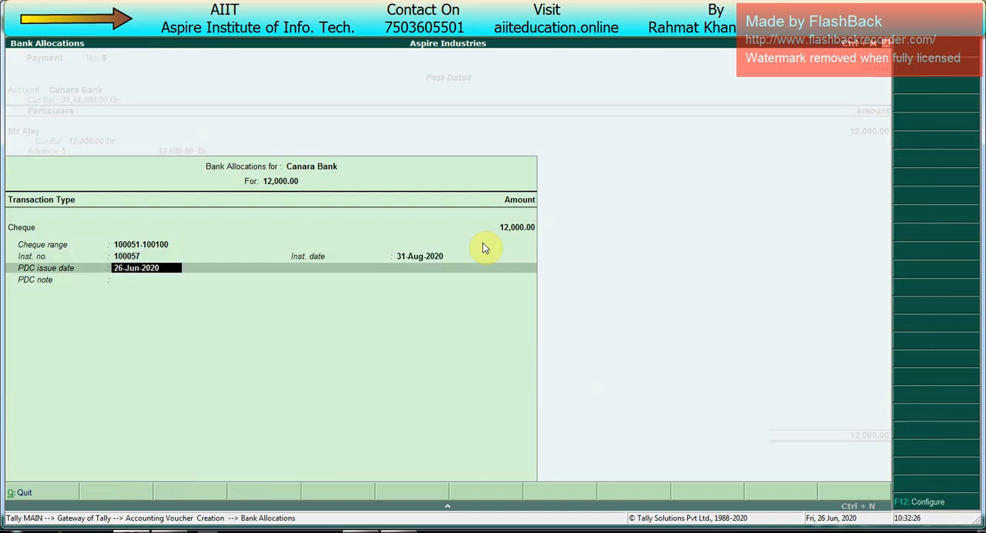
{"action": "type", "text": "2.8"}
{"action": "key", "text": "Return"}
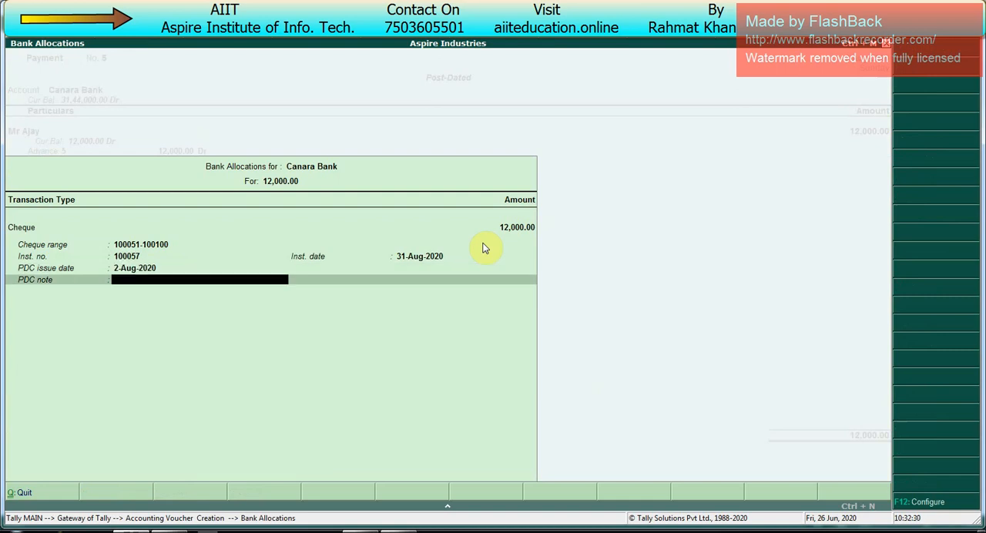
{"action": "type", "text": "For Goods"}
{"action": "key", "text": "Return"}
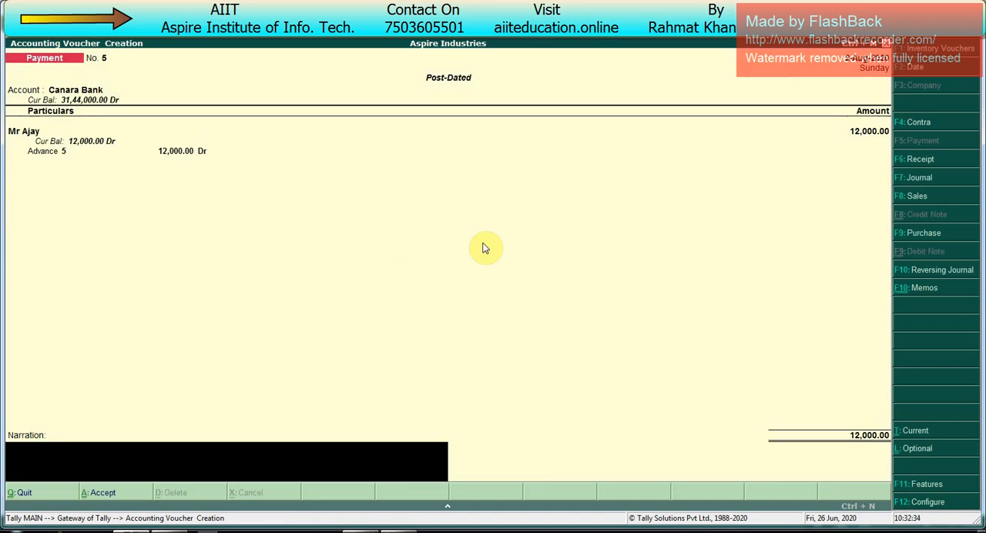
- Preview the post-dated cheque 100057 at a larger zoom and close the preview
{"action": "key", "text": "Return"}
{"action": "key", "text": "Return"}
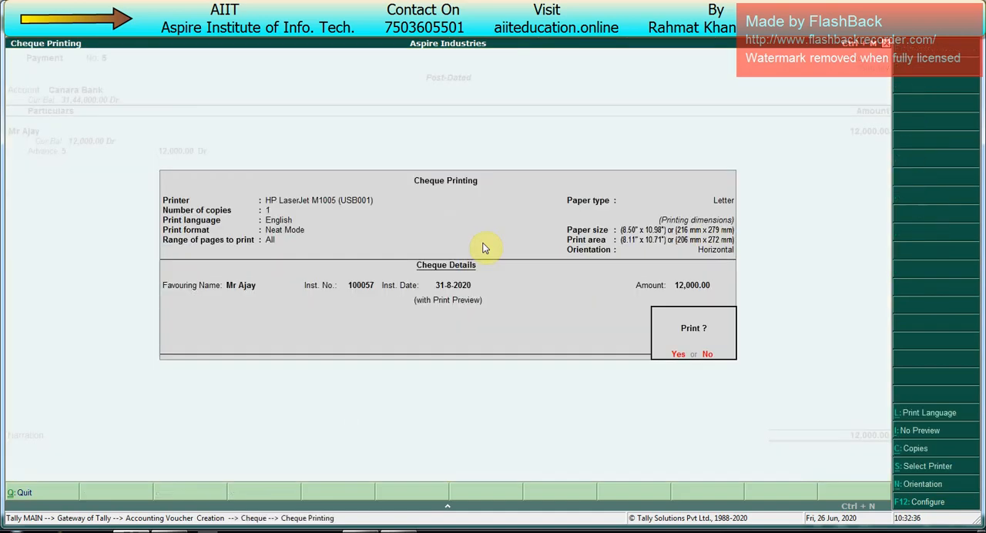
{"action": "key", "text": "Return"}
{"action": "key", "text": "alt+z"}
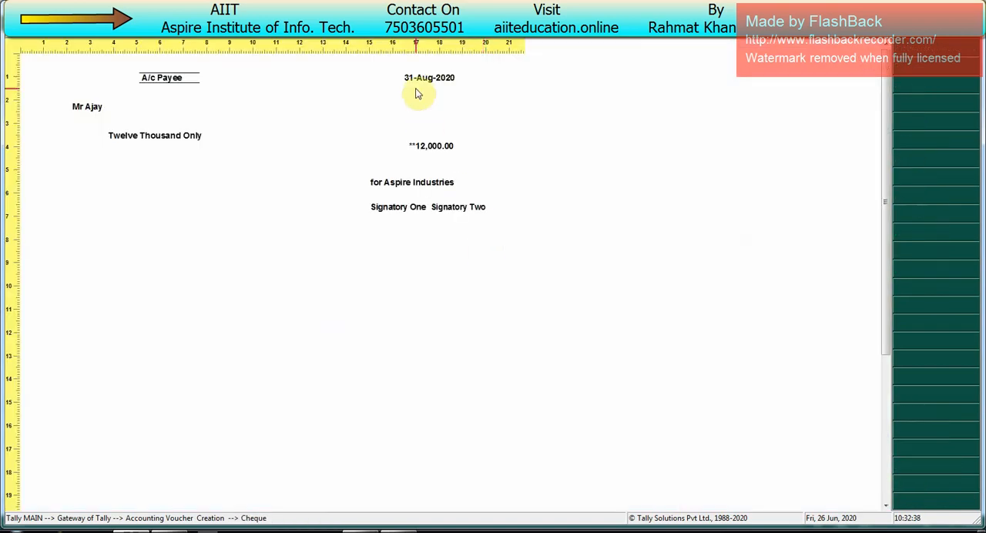
{"action": "key", "text": "Escape"}
{"action": "key", "text": "Escape"}
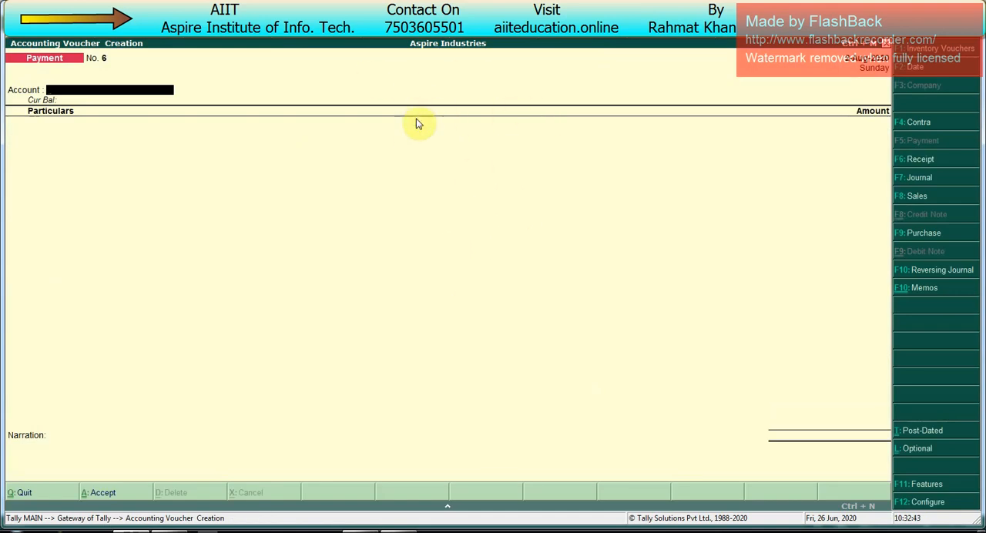
- Leave voucher entry, open the Cheque Register, and show Canara Bank's post-dated issued cheques
{"action": "key", "text": "Escape"}
{"action": "key", "text": "Return"}
{"action": "key", "text": "Down"}
{"action": "key", "text": "Down"}
{"action": "key", "text": "Down"}
{"action": "key", "text": "Return"}
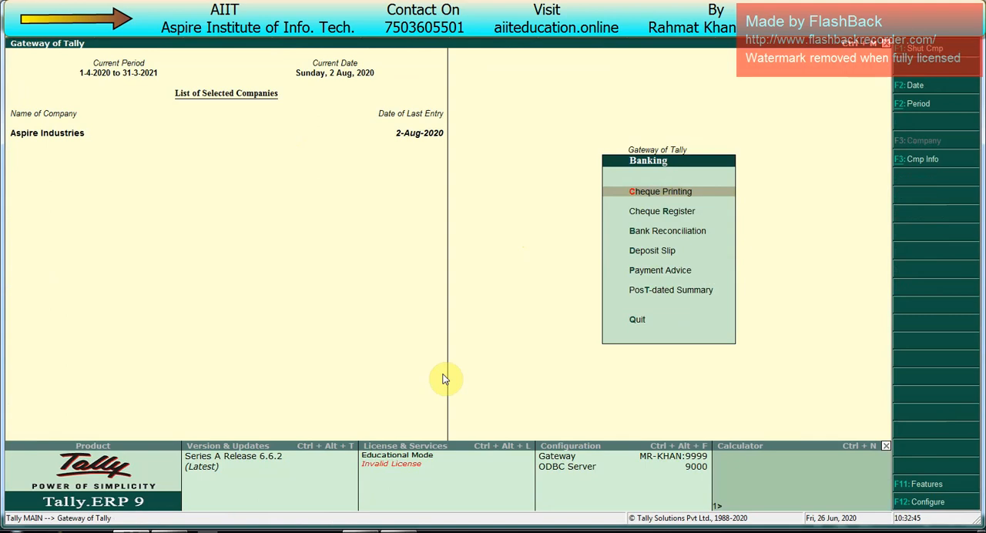
{"action": "key", "text": "Down"}
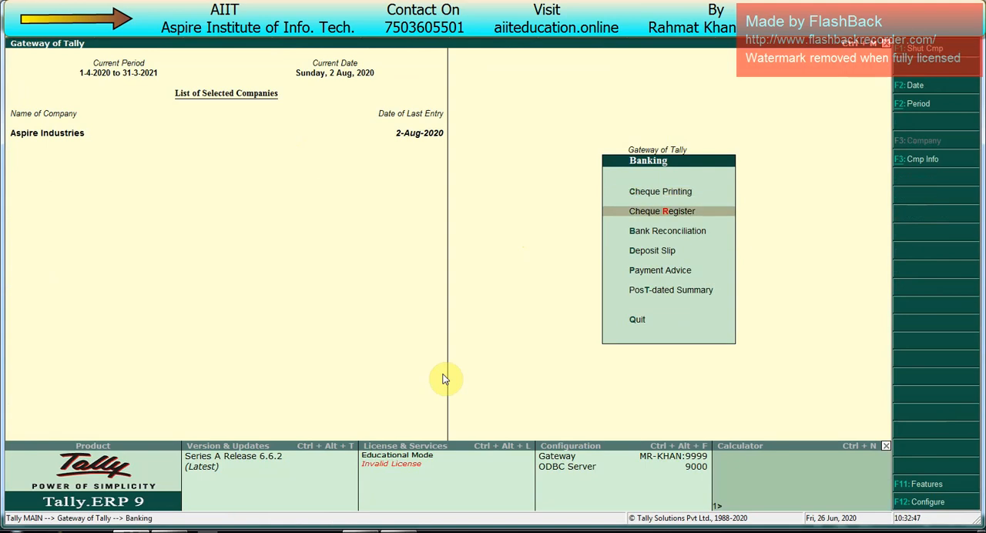
{"action": "key", "text": "Return"}
{"action": "key", "text": "Right"}
{"action": "key", "text": "Right"}
{"action": "key", "text": "Right"}
{"action": "key", "text": "Right"}
{"action": "key", "text": "Right"}
{"action": "key", "text": "Right"}
{"action": "key", "text": "Right"}
{"action": "key", "text": "Right"}
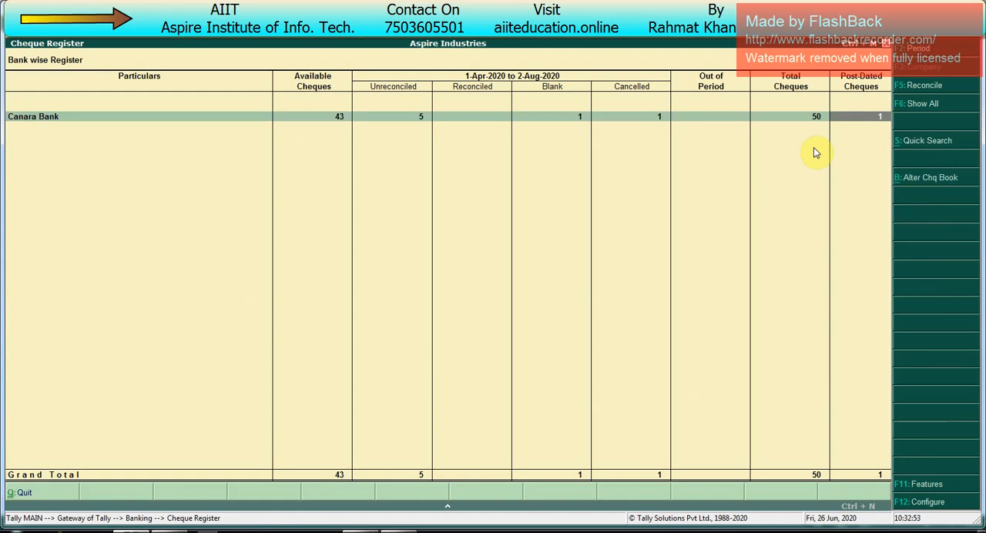
{"action": "left_click", "coordinate": [871, 123]}
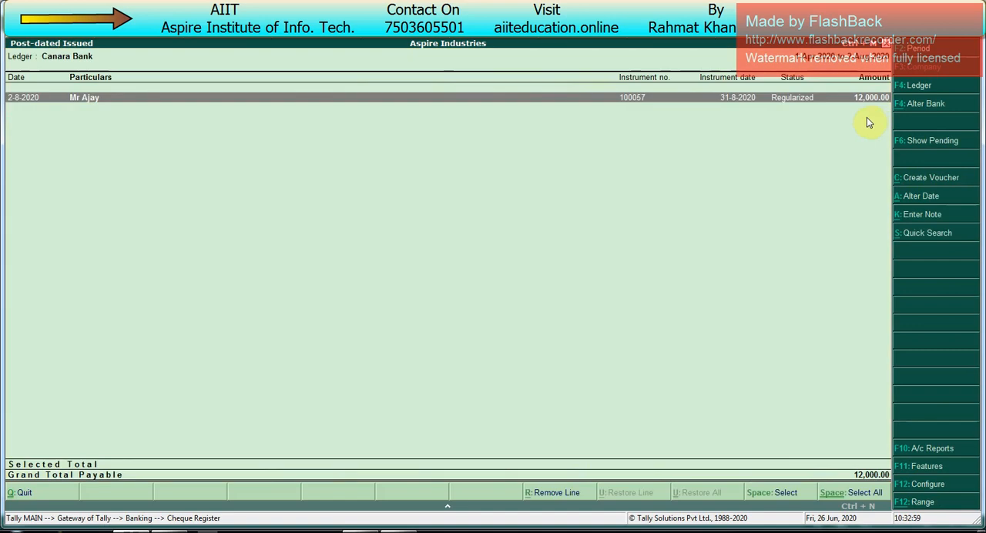
- Change cheque 100057's payment voucher from post-dated to current, save it, and return through the cheque preview to the register
{"action": "key", "text": "Return"}
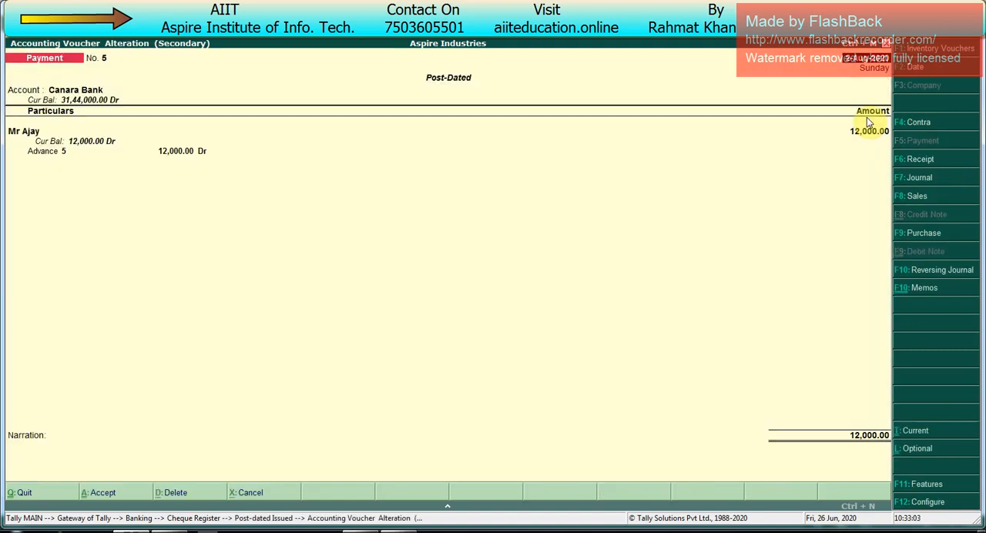
{"action": "key", "text": "ctrl+t"}
{"action": "key", "text": "ctrl+a"}
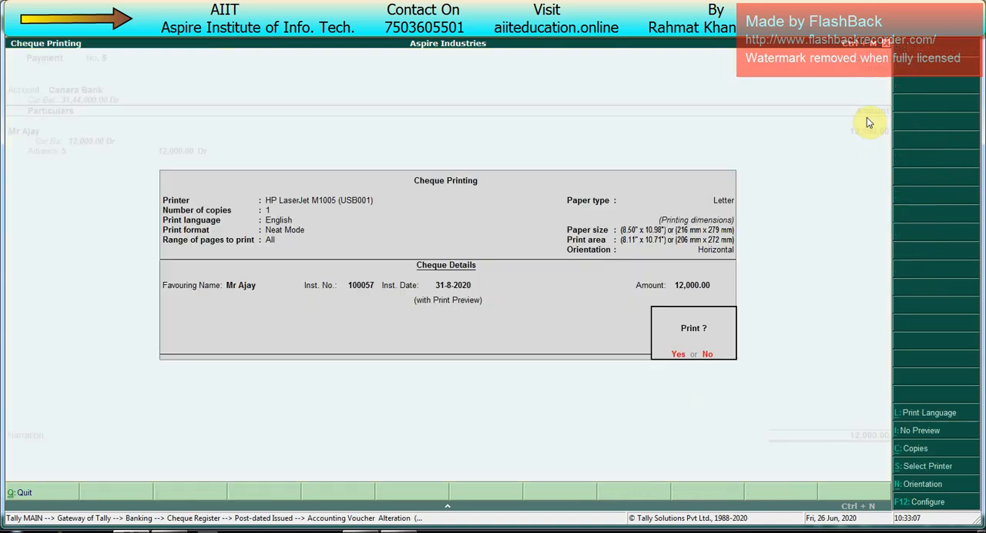
{"action": "key", "text": "Return"}
{"action": "key", "text": "Escape"}
{"action": "key", "text": "Escape"}
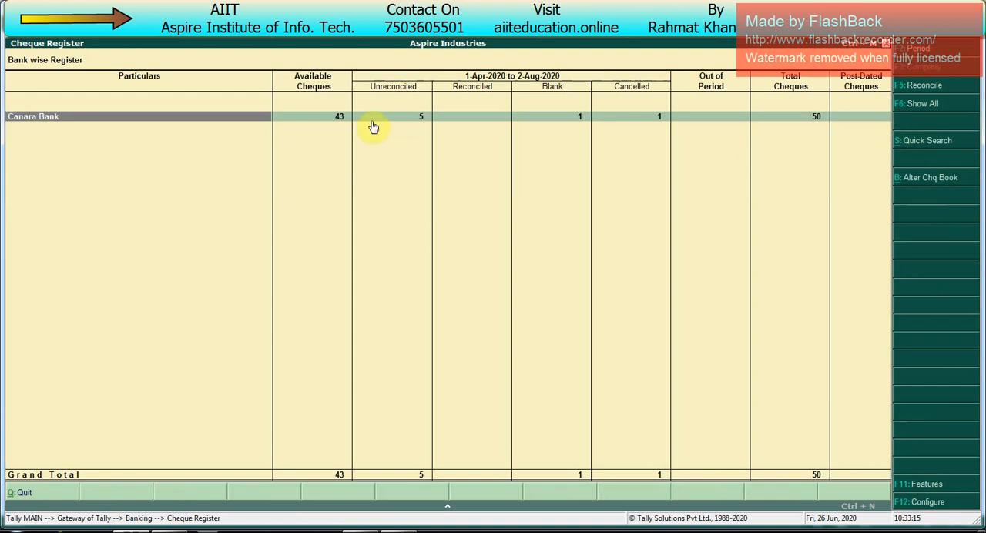
- Start a receipt voucher and create a new party ledger with the payer's name
{"action": "key", "text": "Escape"}
{"action": "key", "text": "v"}
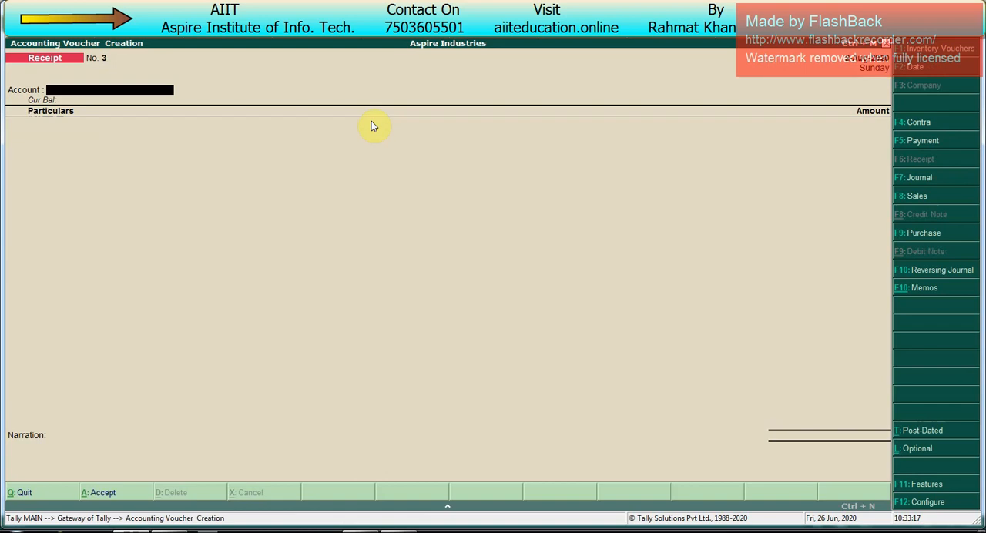
{"action": "key", "text": "alt+c"}
{"action": "type", "text": "Mr Rahul"}
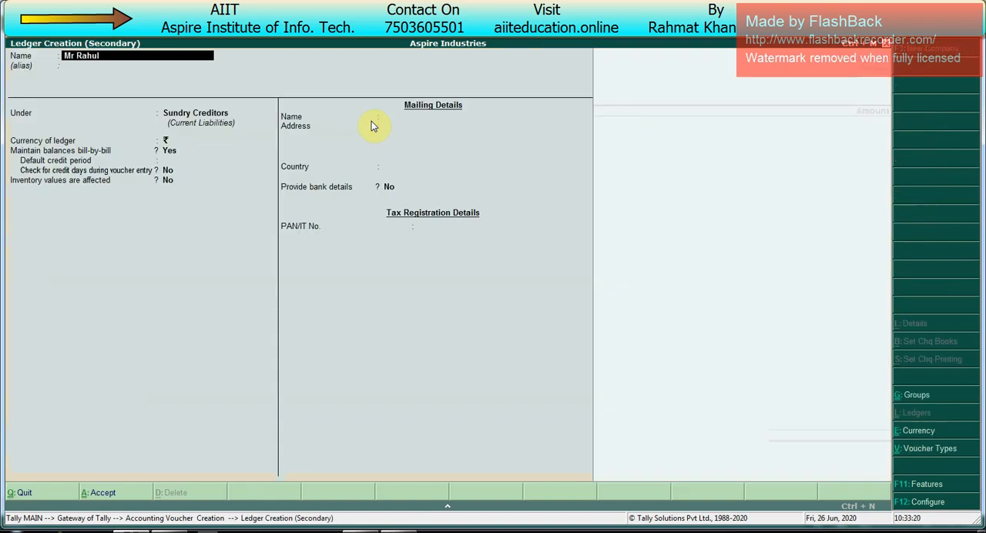
{"action": "key", "text": "Return"}
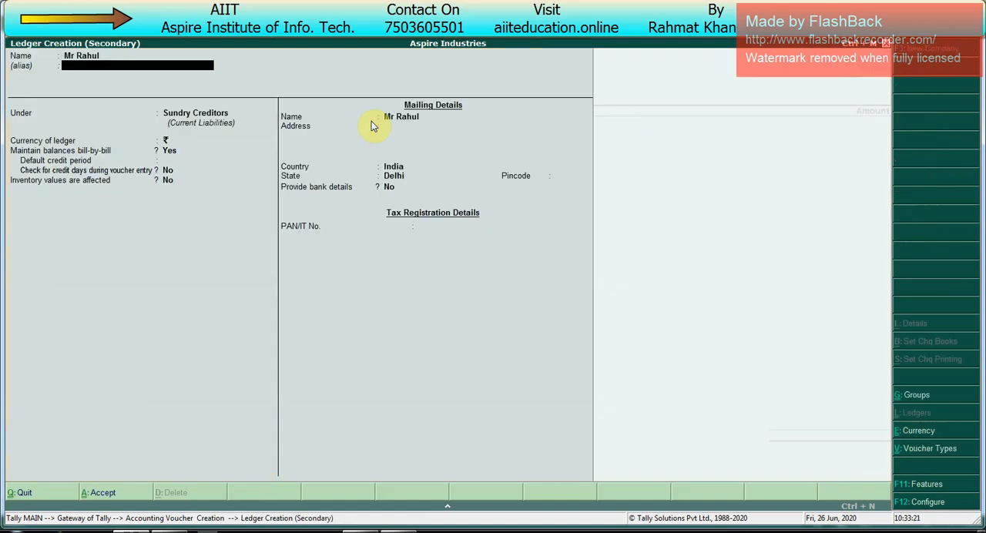
{"action": "type", "text": "Sund"}
{"action": "key", "text": "Return"}
{"action": "key", "text": "Return"}
{"action": "key", "text": "Return"}
{"action": "key", "text": "Return"}
{"action": "key", "text": "Return"}
{"action": "key", "text": "Return"}
{"action": "key", "text": "Return"}
{"action": "key", "text": "Return"}
{"action": "key", "text": "Return"}
{"action": "key", "text": "Return"}
{"action": "key", "text": "Return"}
{"action": "key", "text": "Return"}
{"action": "key", "text": "Return"}
{"action": "key", "text": "Return"}
{"action": "key", "text": "Return"}
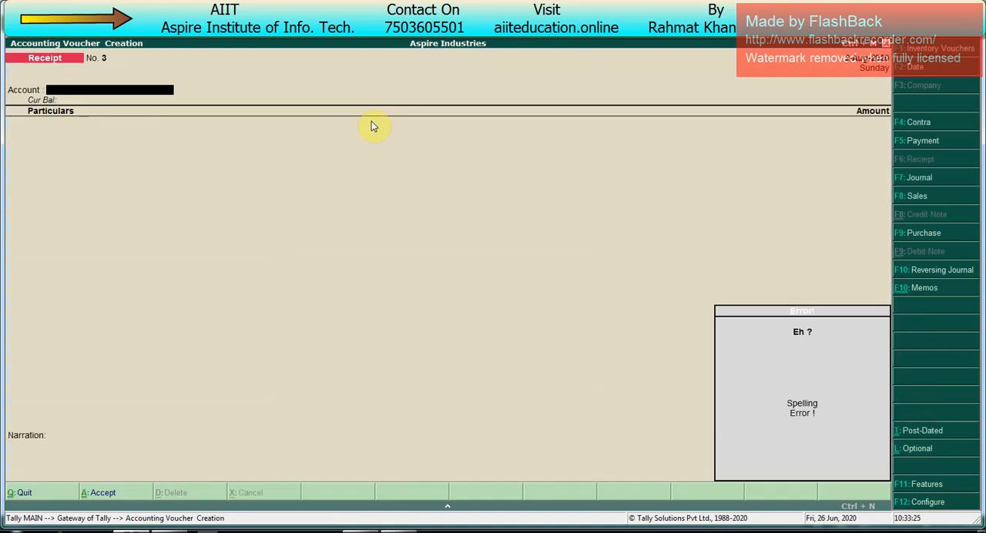
{"action": "key", "text": "Escape"}
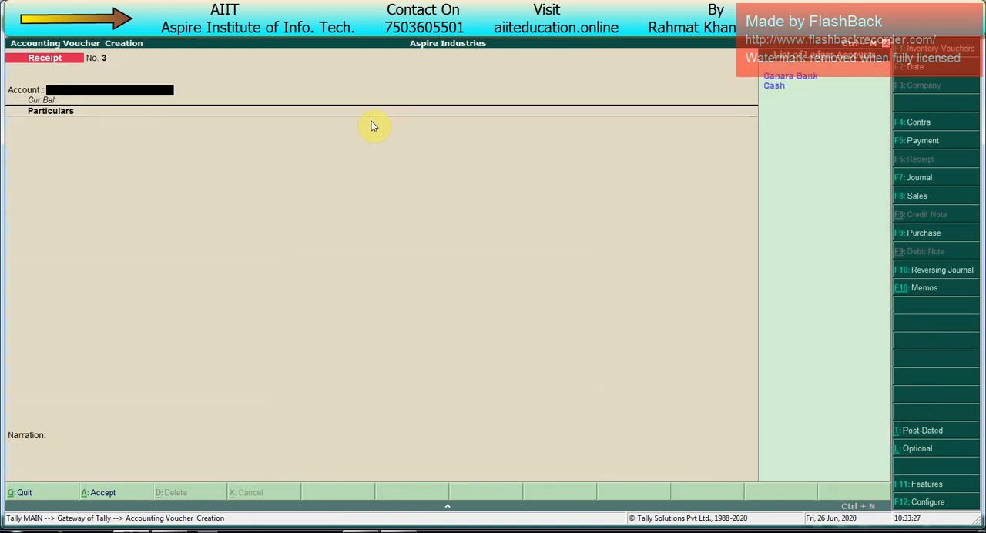
- Set Canara Bank as the receipt's account and choose the newly created party ledger in the particulars
{"action": "key", "text": "Return"}
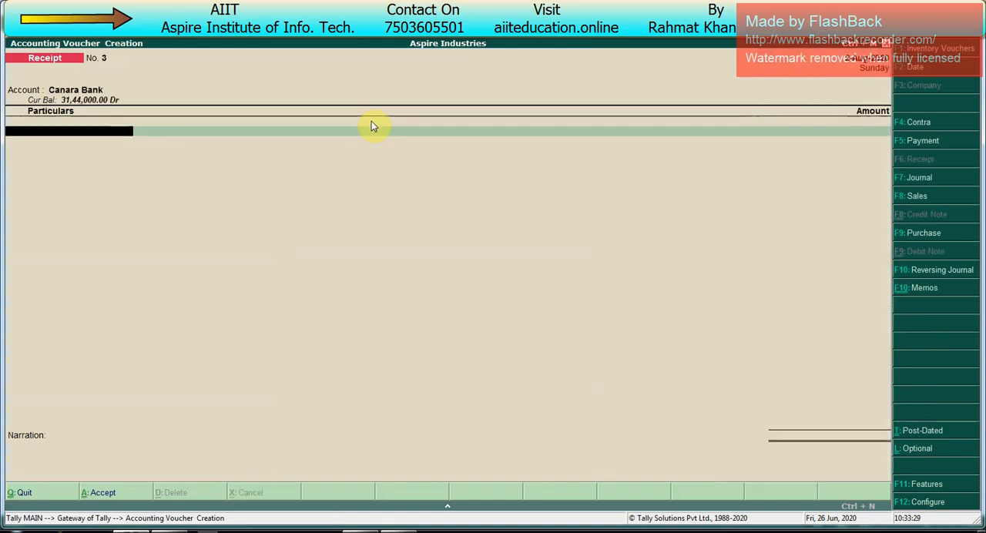
{"action": "type", "text": "Mr"}
{"action": "key", "text": "Down"}
{"action": "key", "text": "Down"}
{"action": "key", "text": "Down"}
{"action": "key", "text": "Down"}
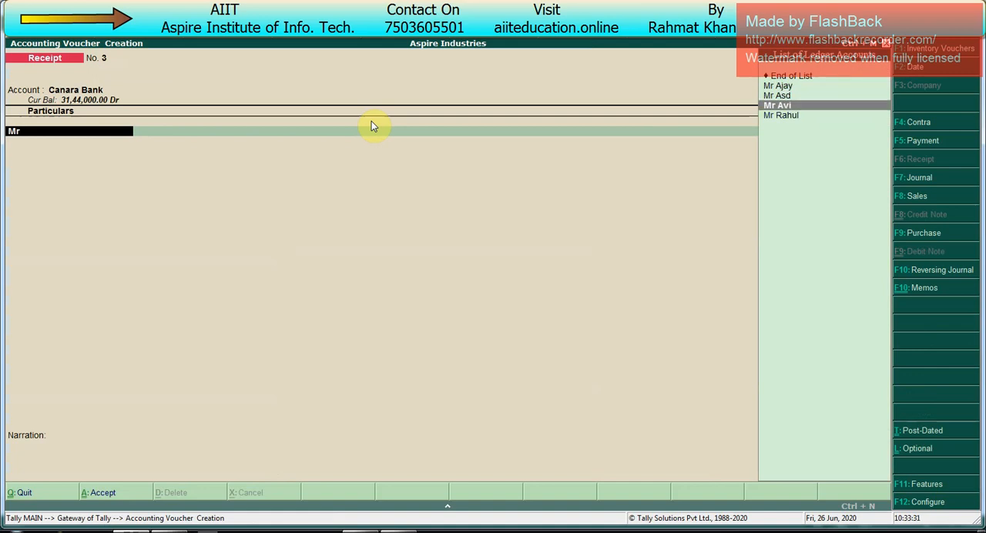
{"action": "key", "text": "Return"}
- Allocate the receipt from the party as an Advance of 15,000 Cr against reference 3
{"action": "key", "text": "Up"}
{"action": "key", "text": "Up"}
{"action": "key", "text": "Up"}
{"action": "key", "text": "Return"}
{"action": "key", "text": "Return"}
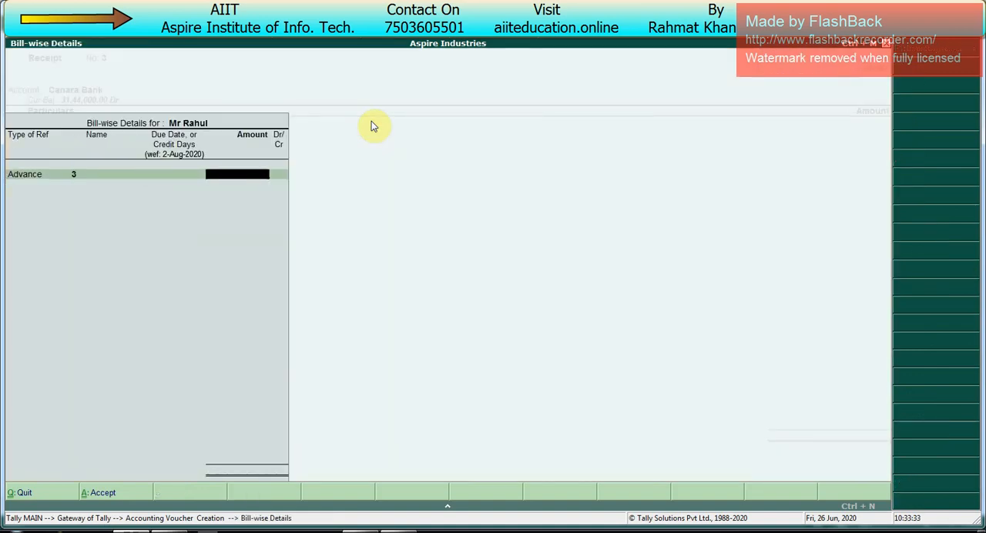
{"action": "type", "text": "15000"}
{"action": "key", "text": "Return"}
- Allocate the 15,000 receipt to Canara Bank as Cheque/DD without instrument or bank details and save the receipt voucher
{"action": "key", "text": "Return"}
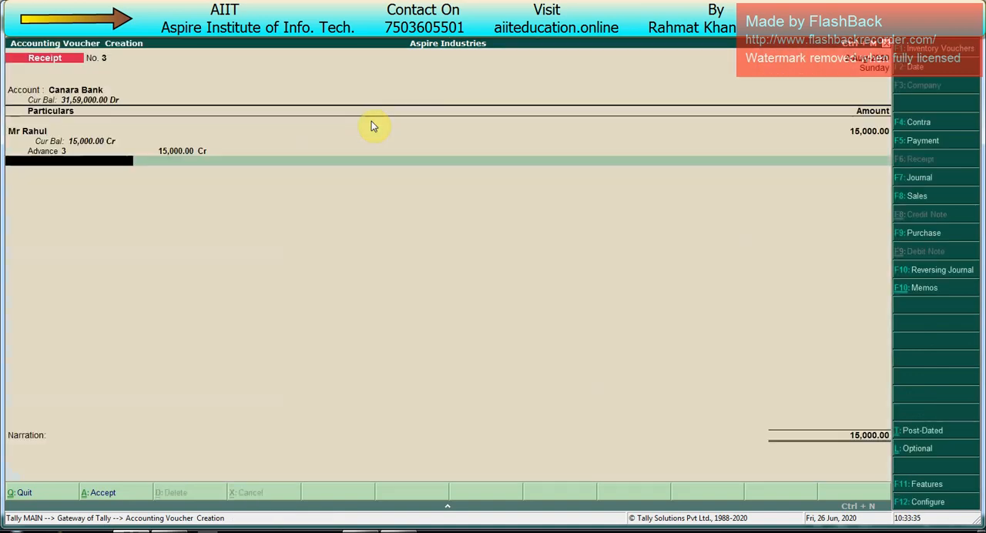
{"action": "key", "text": "Return"}
{"action": "key", "text": "Return"}
{"action": "key", "text": "Return"}
{"action": "key", "text": "Return"}
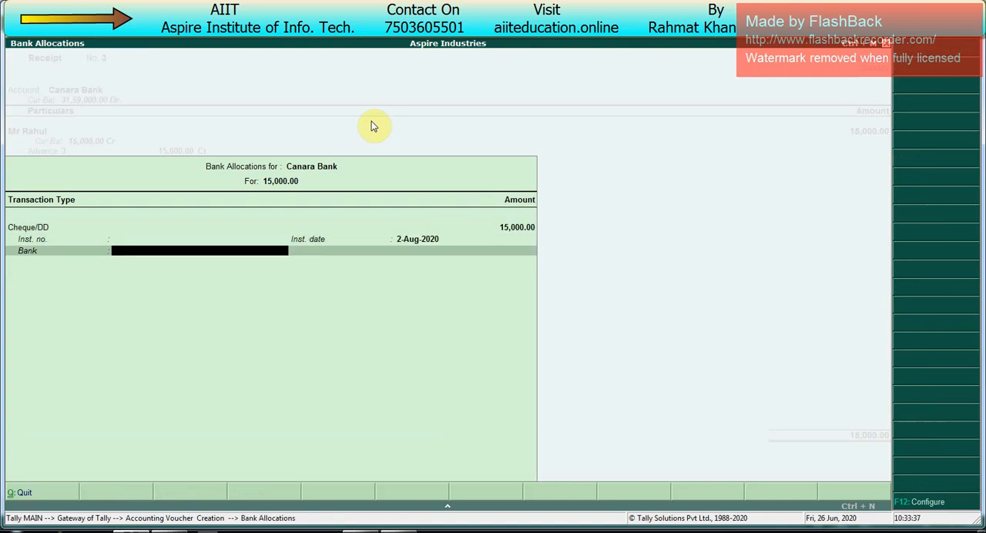
{"action": "key", "text": "Return"}
{"action": "key", "text": "Return"}
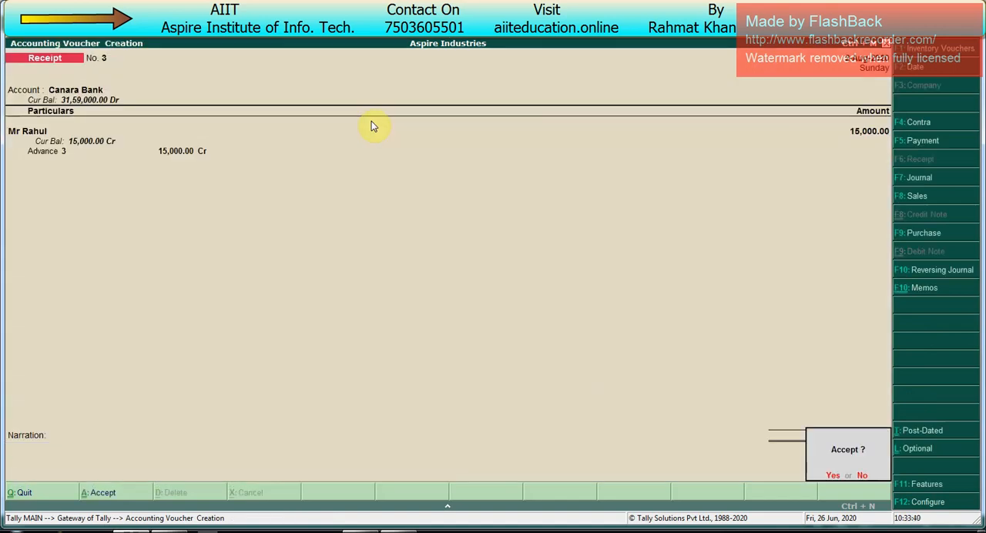
{"action": "key", "text": "Escape"}
{"action": "key", "text": "Return"}
{"action": "key", "text": "Return"}
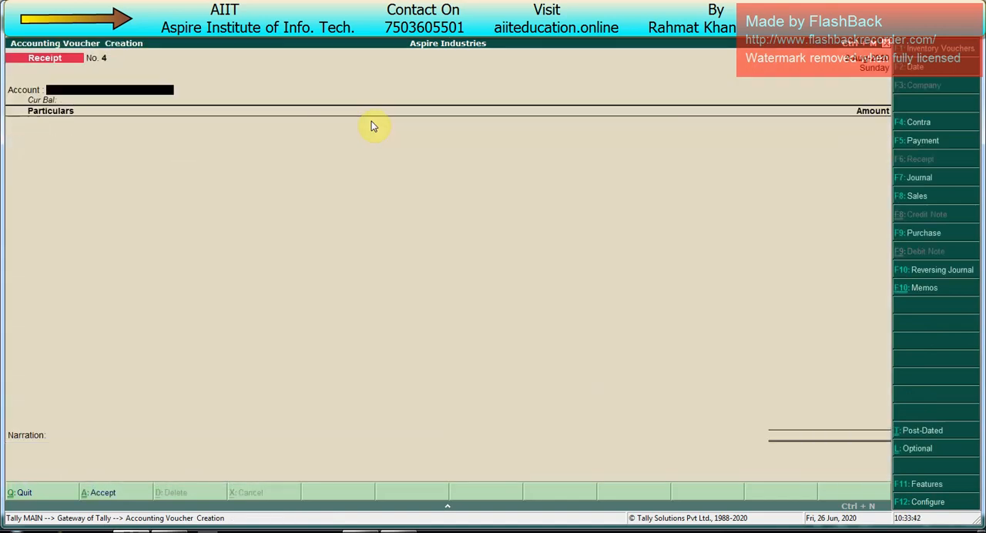
- Start a payment voucher and turn off single entry mode for payment/receipt/contra vouchers in its configuration
{"action": "key", "text": "F5"}
{"action": "key", "text": "F12"}
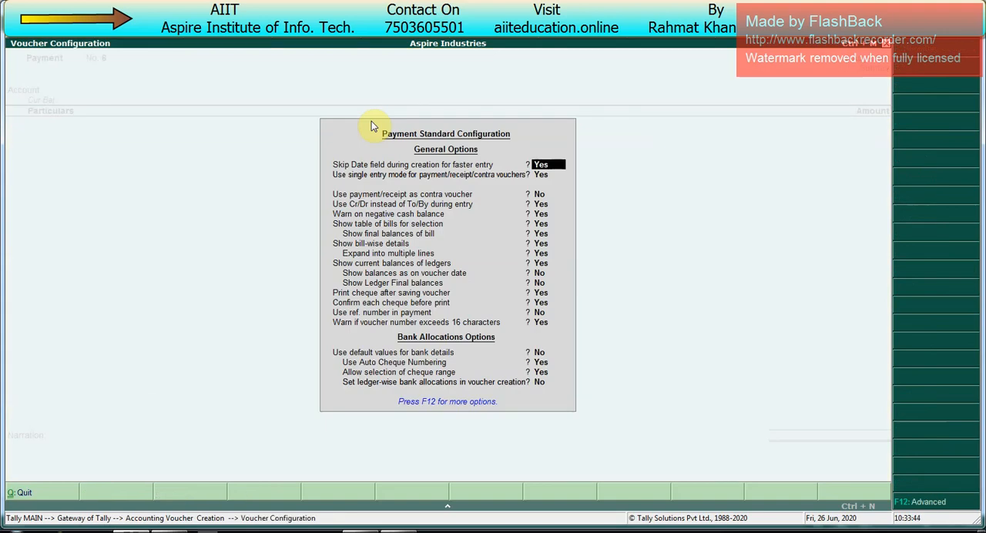
{"action": "key", "text": "Return"}
{"action": "key", "text": "n"}
{"action": "key", "text": "ctrl+a"}
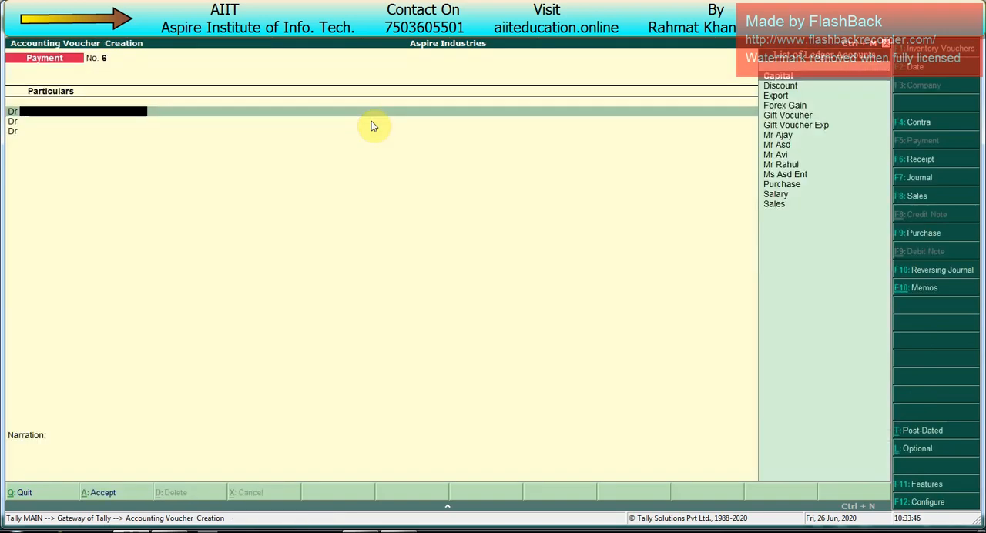
- Create a Bank Charges ledger under Indirect Expenses from within the payment voucher
{"action": "key", "text": "alt+c"}
{"action": "type", "text": "Bank Charg"}
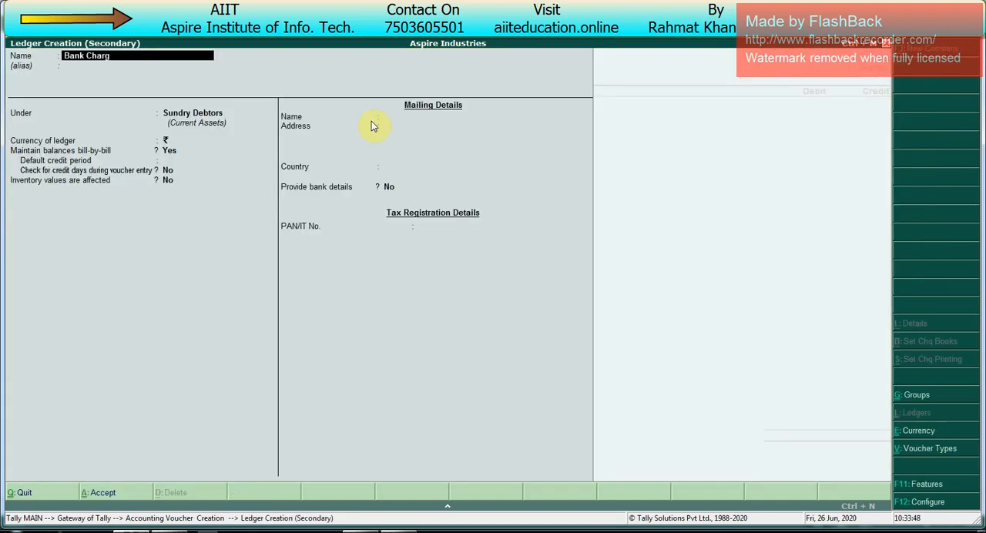
{"action": "type", "text": "es"}
{"action": "key", "text": "Return"}
{"action": "type", "text": "Ind"}
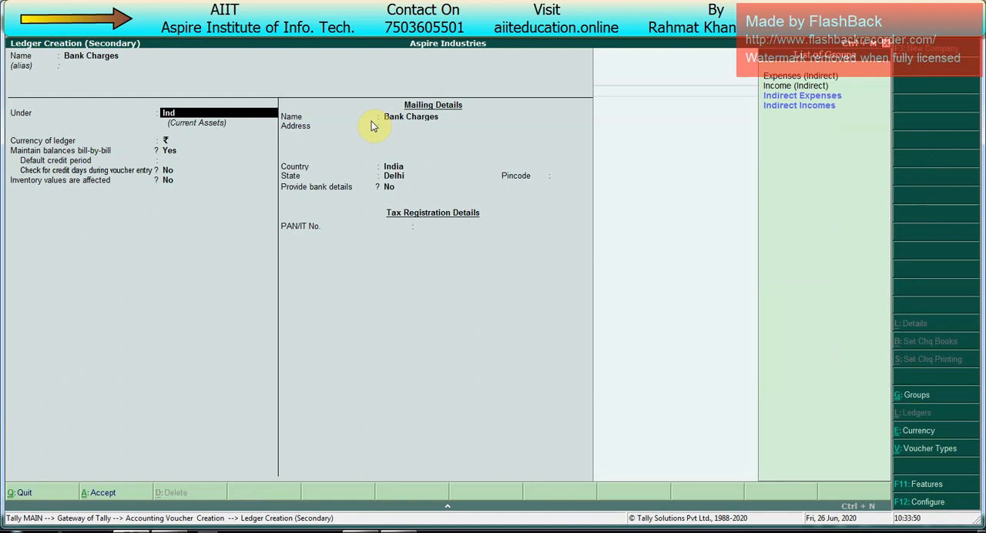
{"action": "key", "text": "Return"}
{"action": "key", "text": "ctrl+a"}
- Debit Bank Charges with 1,500 and make the next voucher line a Cr entry
{"action": "type", "text": "1500"}
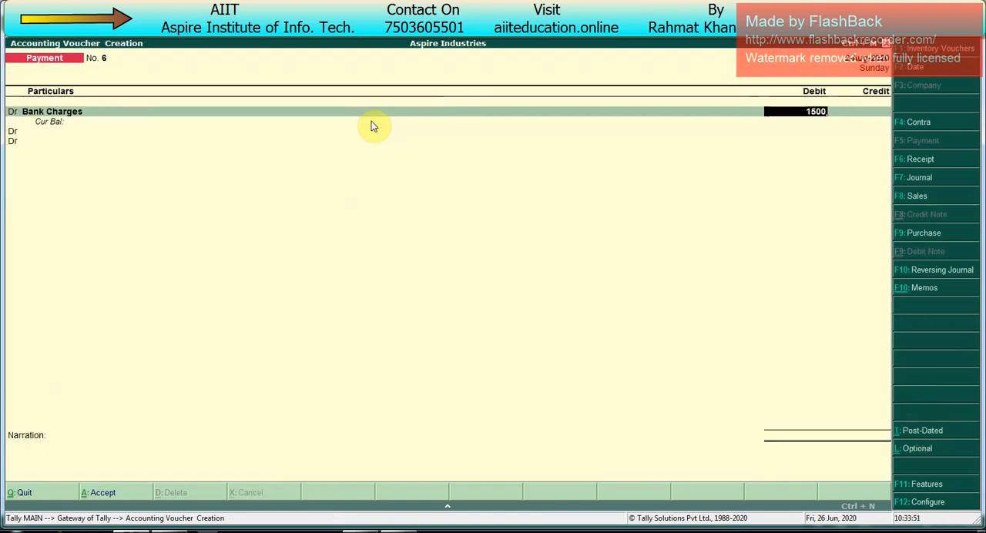
{"action": "key", "text": "Return"}
{"action": "key", "text": "BackSpace"}
{"action": "type", "text": "c"}
{"action": "key", "text": "Return"}
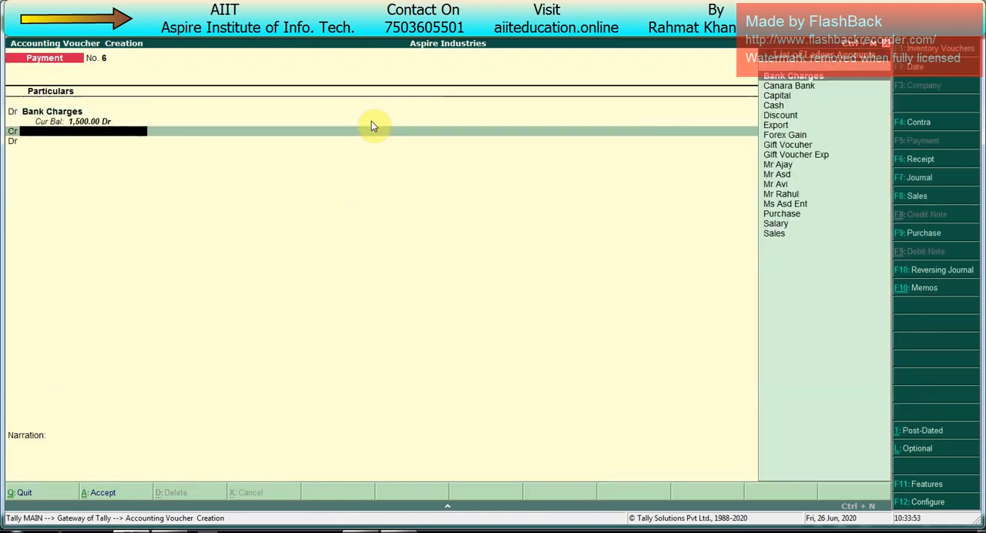
- Credit Canara Bank with 1,500 in the payment voucher and proceed to its bank allocations
{"action": "key", "text": "Return"}
{"action": "key", "text": "BackSpace"}
{"action": "key", "text": "Down"}
{"action": "key", "text": "Return"}
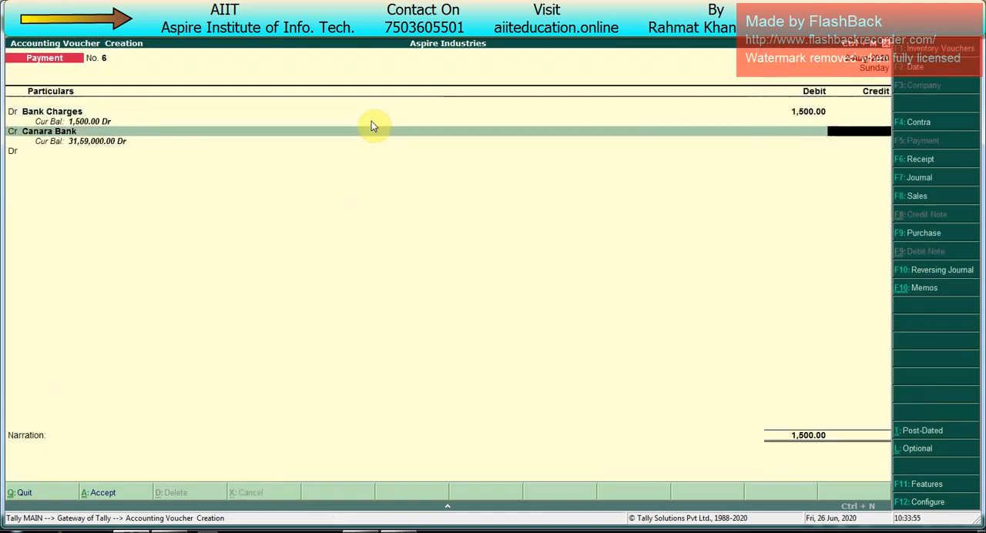
{"action": "key", "text": "Return"}
{"action": "key", "text": "BackSpace"}
{"action": "type", "text": "1500"}
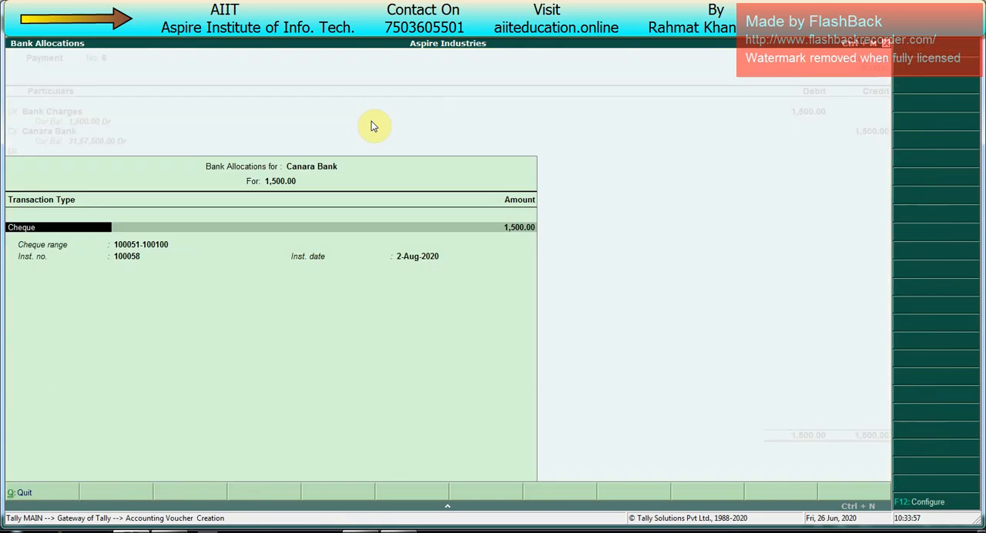
- Set the bank charges' transaction type to Others for the full amount and save the payment voucher
{"action": "key", "text": "Return"}
{"action": "key", "text": "BackSpace"}
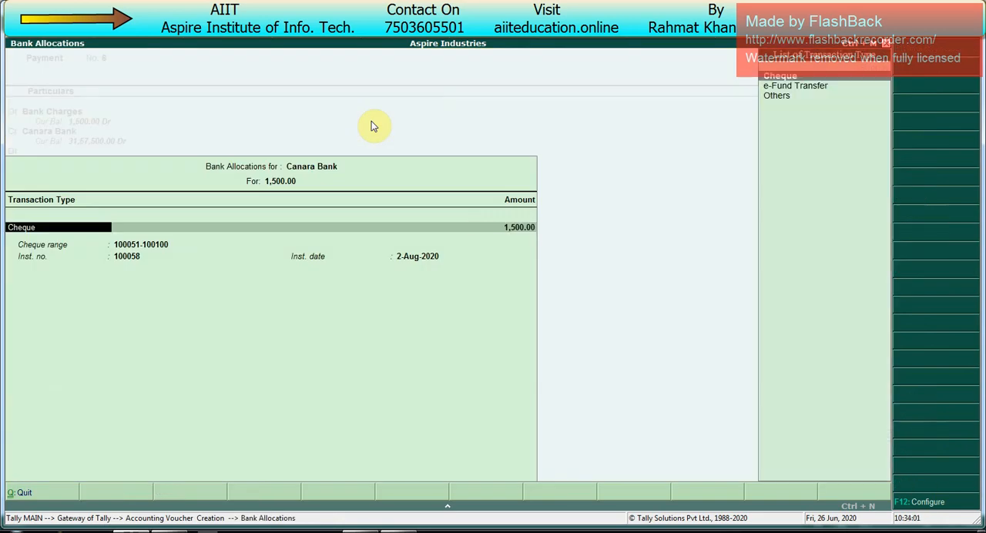
{"action": "key", "text": "Down"}
{"action": "key", "text": "Down"}
{"action": "key", "text": "Return"}
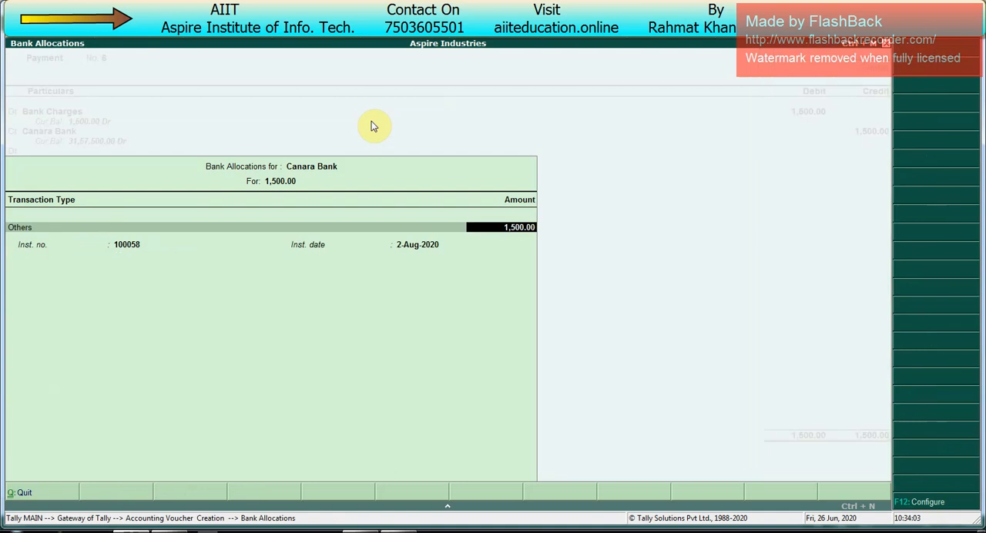
{"action": "key", "text": "Return"}
{"action": "key", "text": "Return"}
{"action": "key", "text": "Return"}
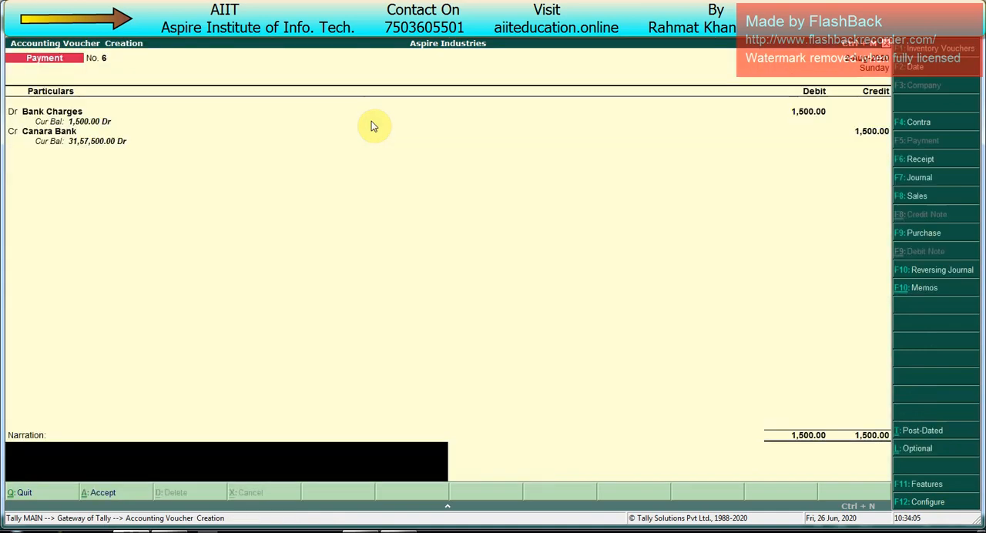
{"action": "key", "text": "Return"}
- Change the voucher date to 31-May-2020
{"action": "key", "text": "F2"}
{"action": "type", "text": "3"}
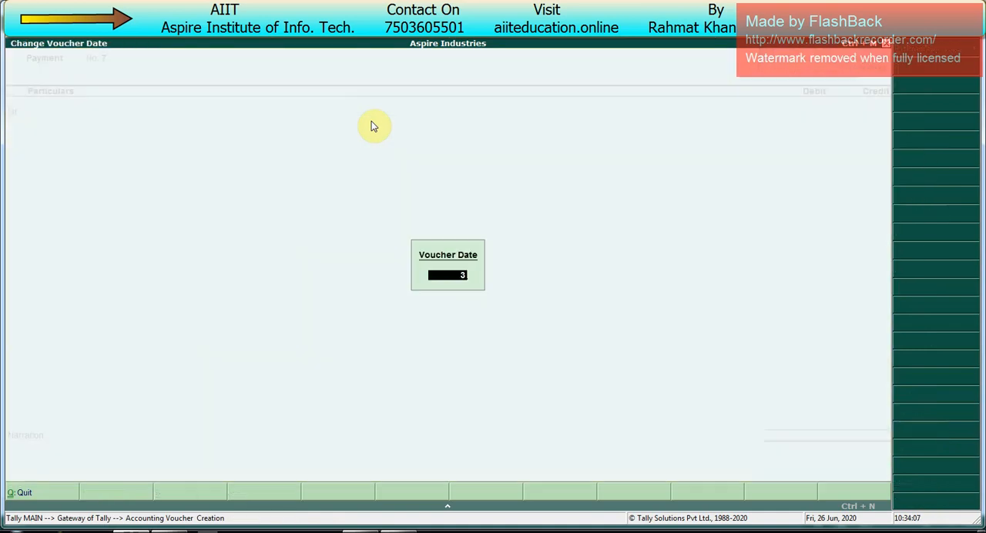
{"action": "key", "text": "Return"}
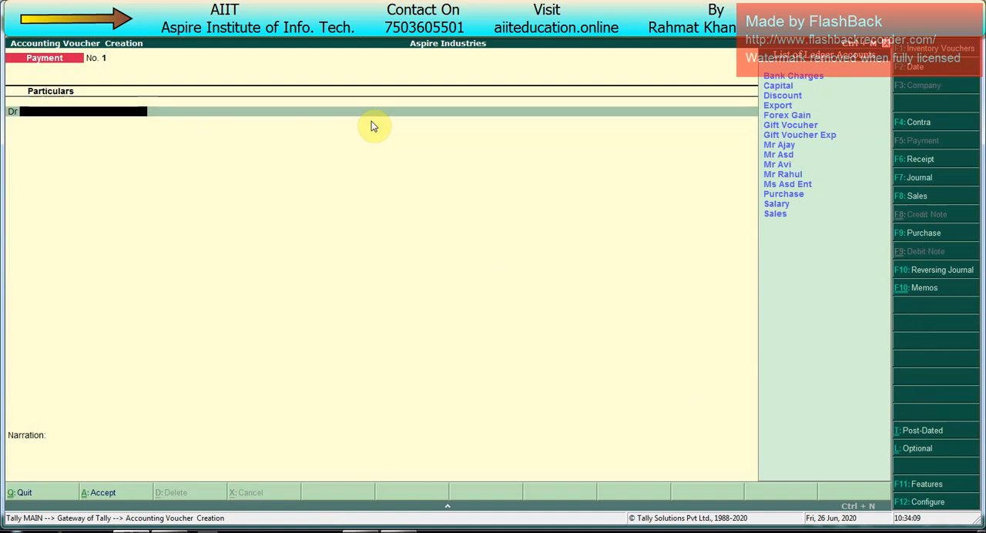
- Debit the party ledger that has pending bill 23 with 5,000, allocated as Agst Ref 23
{"action": "type", "text": "Mr"}
{"action": "key", "text": "Down"}
{"action": "key", "text": "Down"}
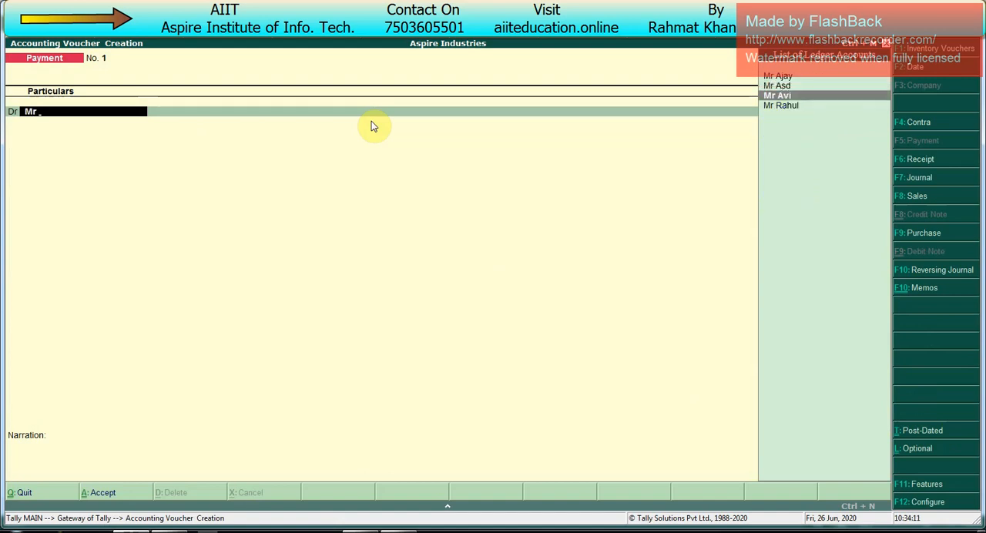
{"action": "key", "text": "Return"}
{"action": "key", "text": "Return"}
{"action": "key", "text": "Return"}
{"action": "type", "text": "5000"}
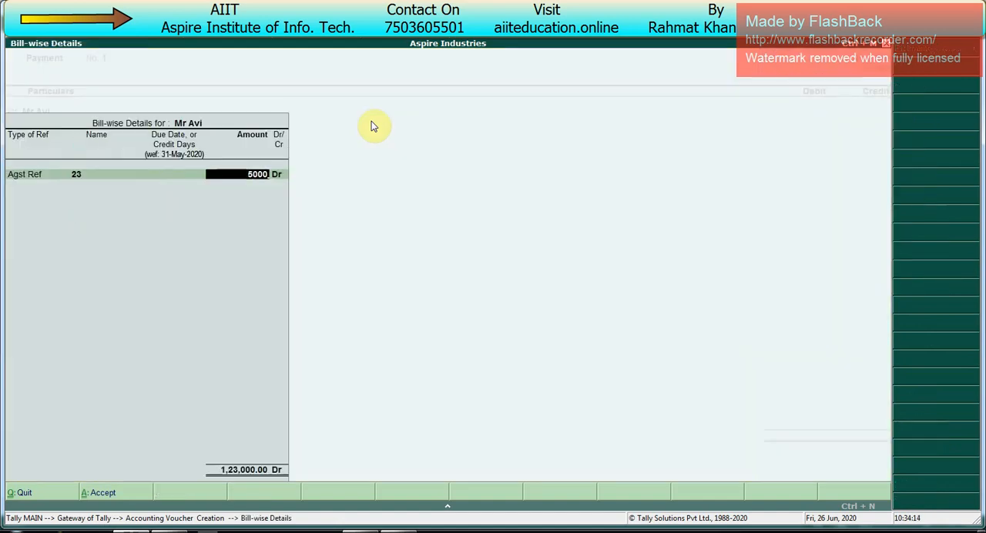
- Credit Canara Bank with 5,000, accept its bank allocation and save the payment voucher, staying in voucher entry
{"action": "key", "text": "Return"}
{"action": "key", "text": "Return"}
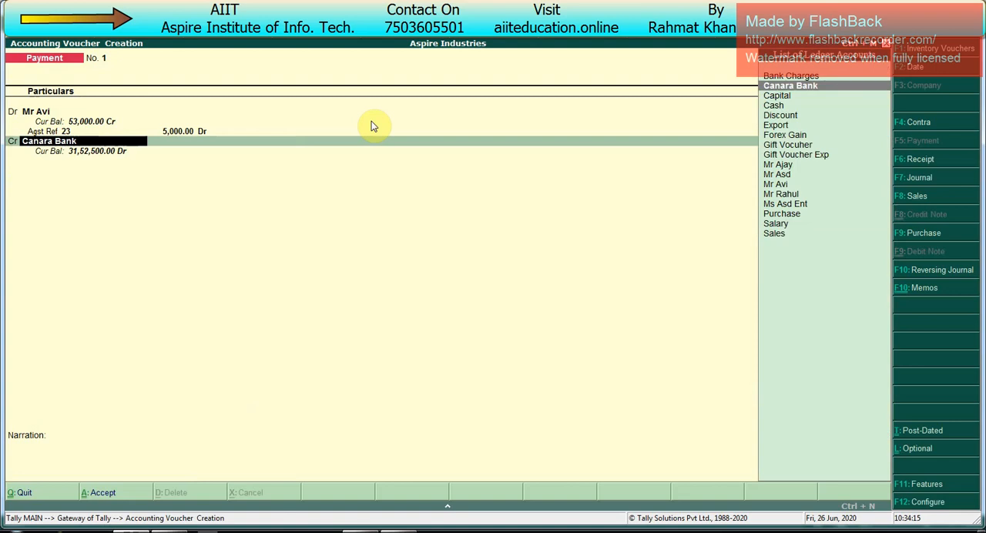
{"action": "key", "text": "Return"}
{"action": "key", "text": "Return"}
{"action": "key", "text": "Return"}
{"action": "key", "text": "Return"}
{"action": "key", "text": "Return"}
{"action": "key", "text": "Return"}
{"action": "key", "text": "Return"}
{"action": "key", "text": "Return"}
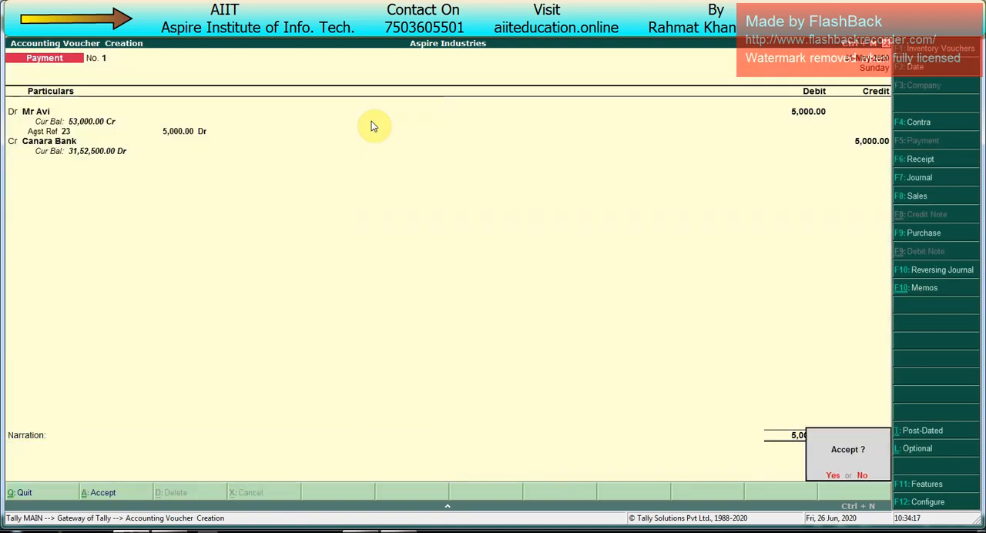
{"action": "key", "text": "Escape"}
{"action": "key", "text": "Escape"}
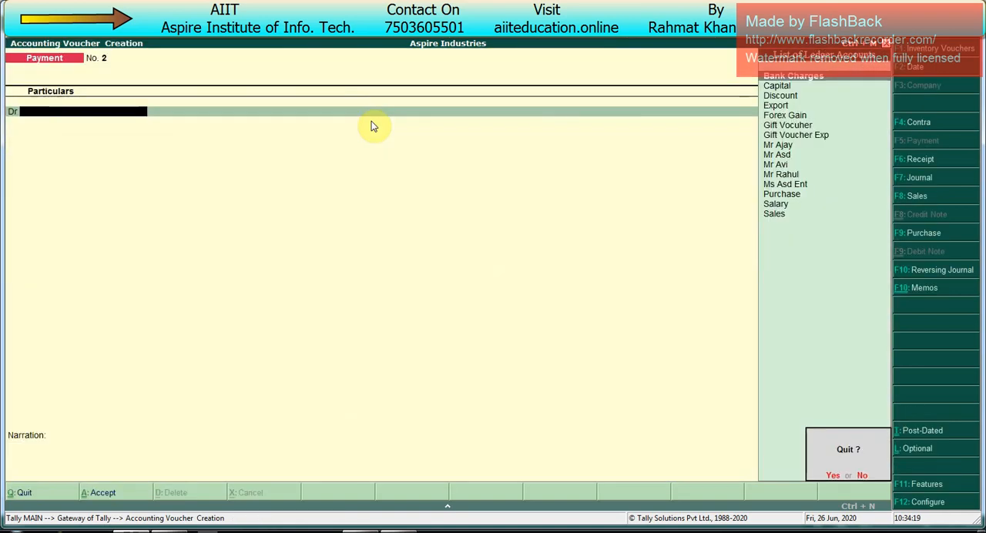
{"action": "key", "text": "n"}
- Start a receipt voucher and choose the recently created payer's party ledger for the Cr line
{"action": "key", "text": "F6"}
{"action": "type", "text": "Mr"}
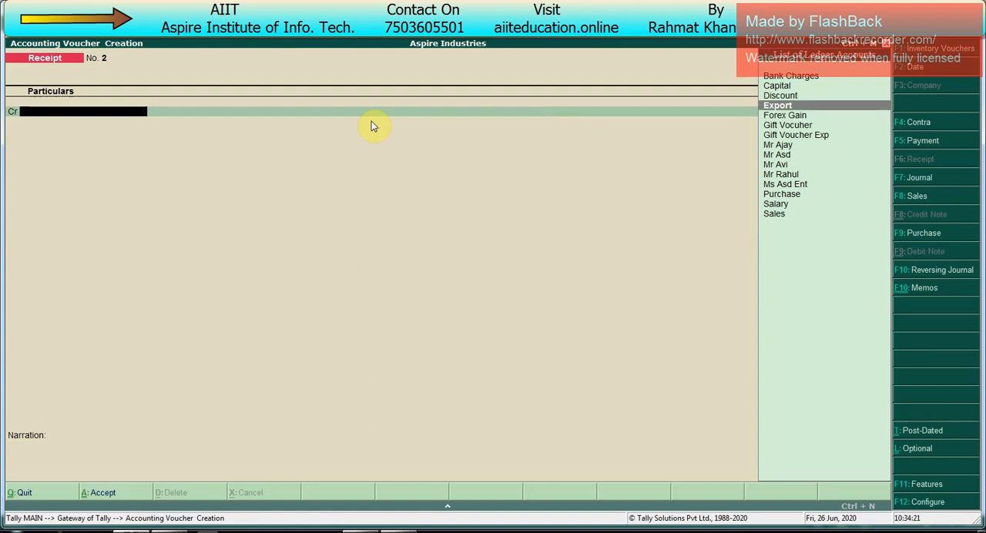
{"action": "key", "text": "Down"}
{"action": "key", "text": "Down"}
{"action": "key", "text": "Down"}
{"action": "key", "text": "Down"}
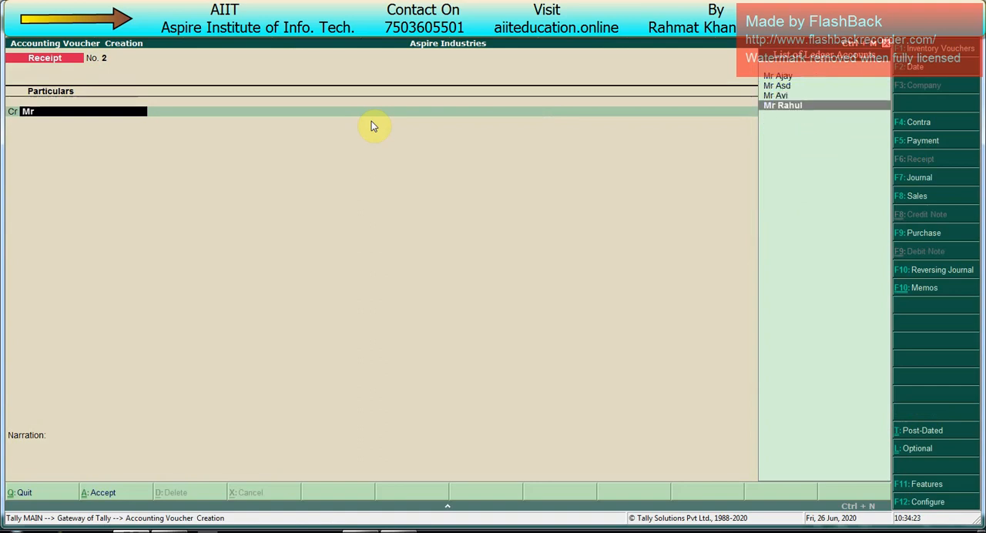
{"action": "key", "text": "Return"}
- Allocate the party's receipt as an Advance of 22,000 Cr with reference 2
{"action": "key", "text": "Up"}
{"action": "key", "text": "Up"}
{"action": "key", "text": "Up"}
{"action": "key", "text": "Return"}
{"action": "key", "text": "Return"}
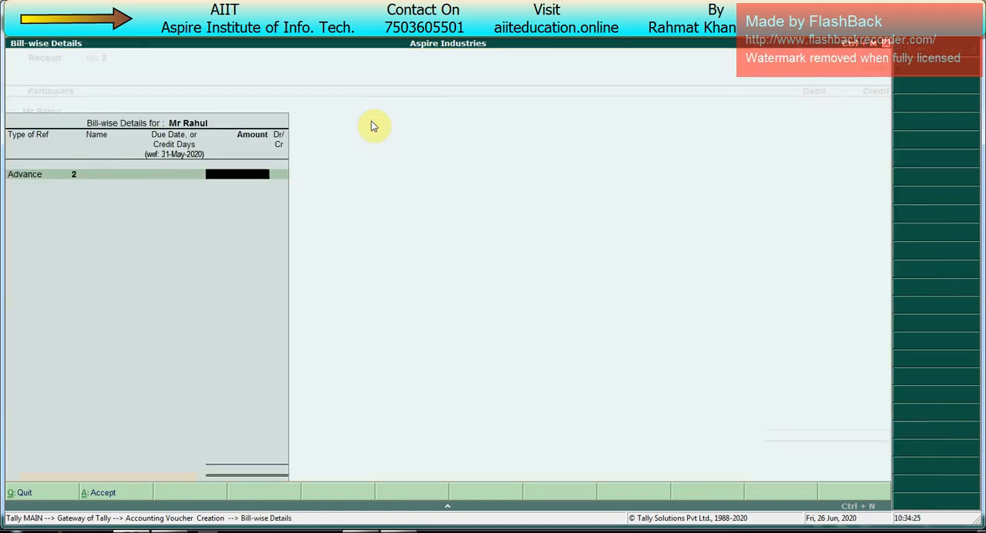
{"action": "type", "text": "22000"}
- Debit Canara Bank with 22,000 as Cheque/DD, save the receipt and return to the Gateway of Tally
{"action": "key", "text": "Return"}
{"action": "key", "text": "Return"}
{"action": "key", "text": "Return"}
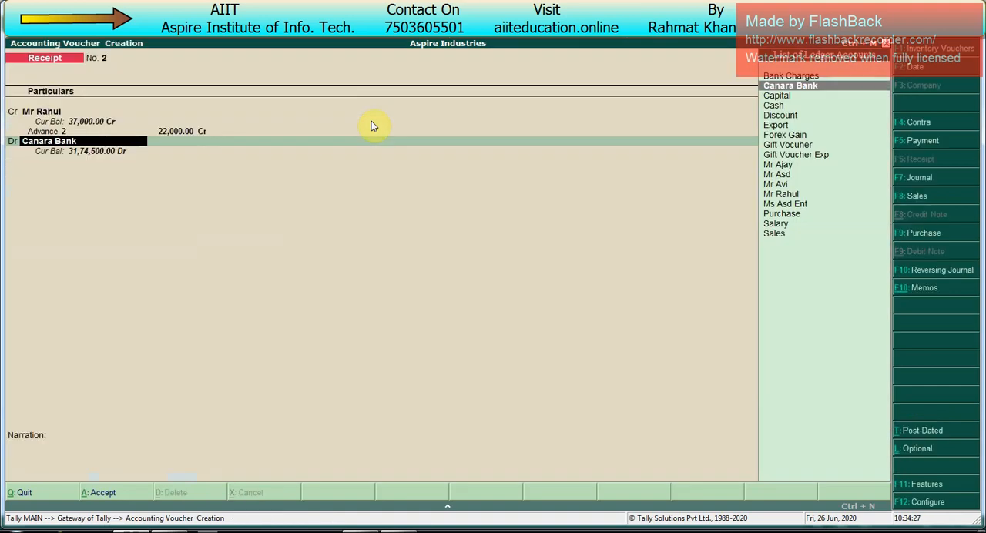
{"action": "key", "text": "Return"}
{"action": "key", "text": "Return"}
{"action": "key", "text": "Return"}
{"action": "key", "text": "Return"}
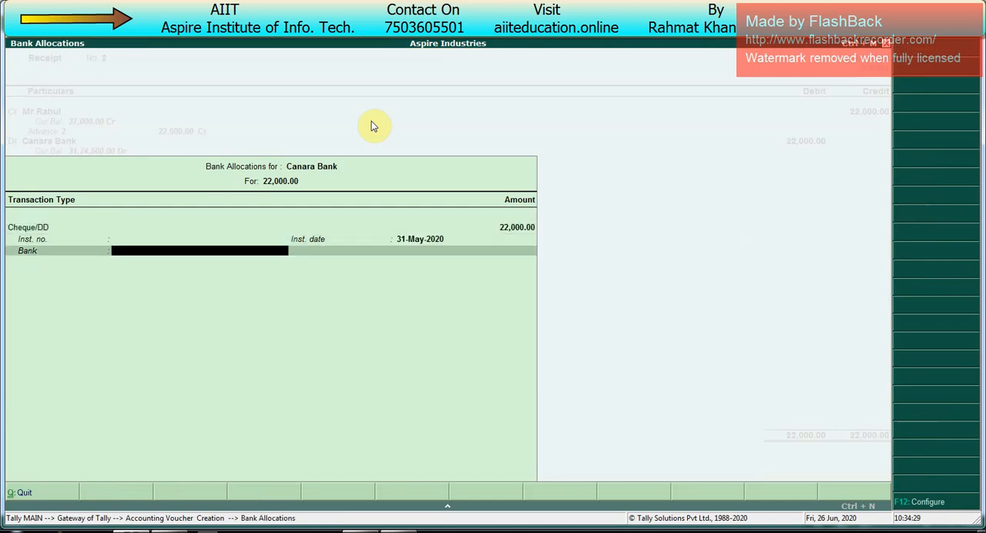
{"action": "key", "text": "Return"}
{"action": "key", "text": "Return"}
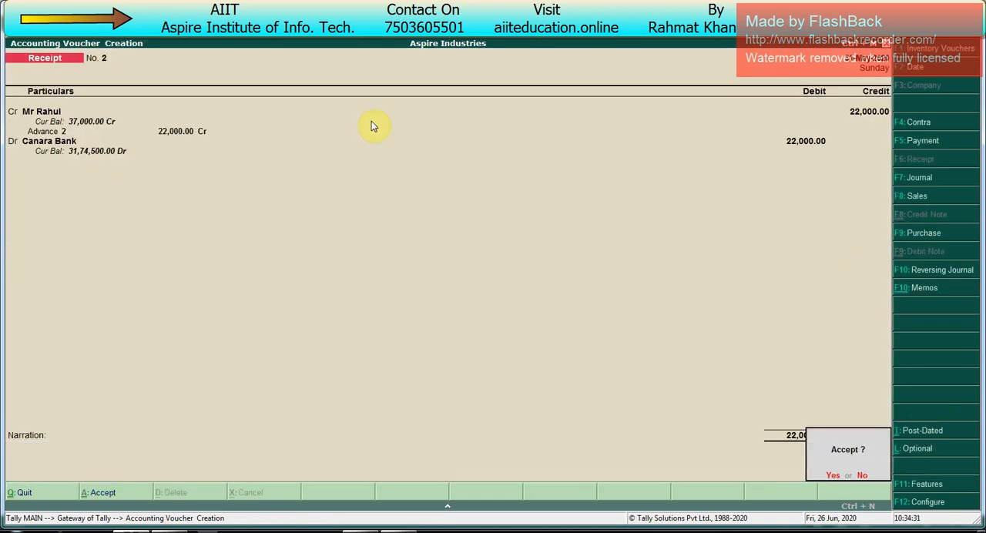
{"action": "key", "text": "Return"}
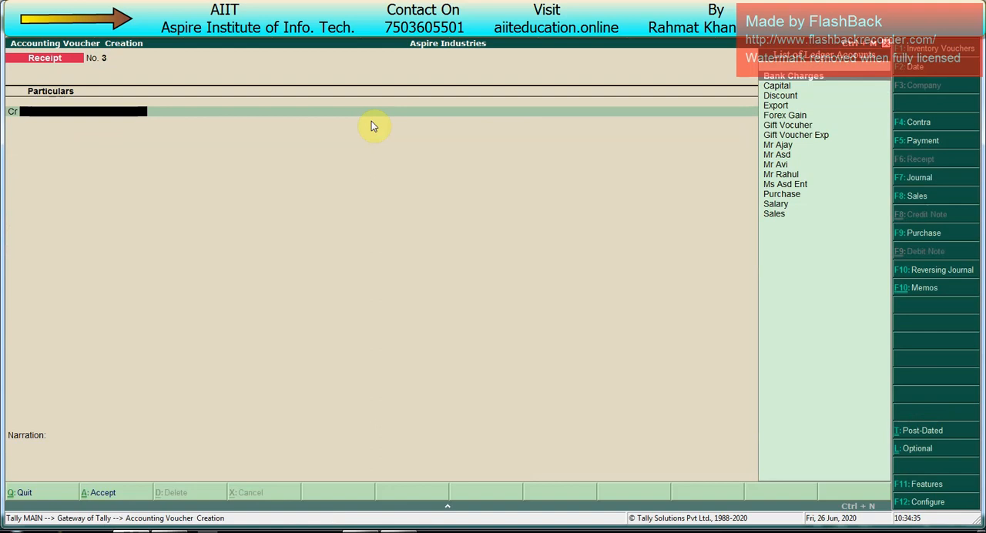
{"action": "key", "text": "Escape"}
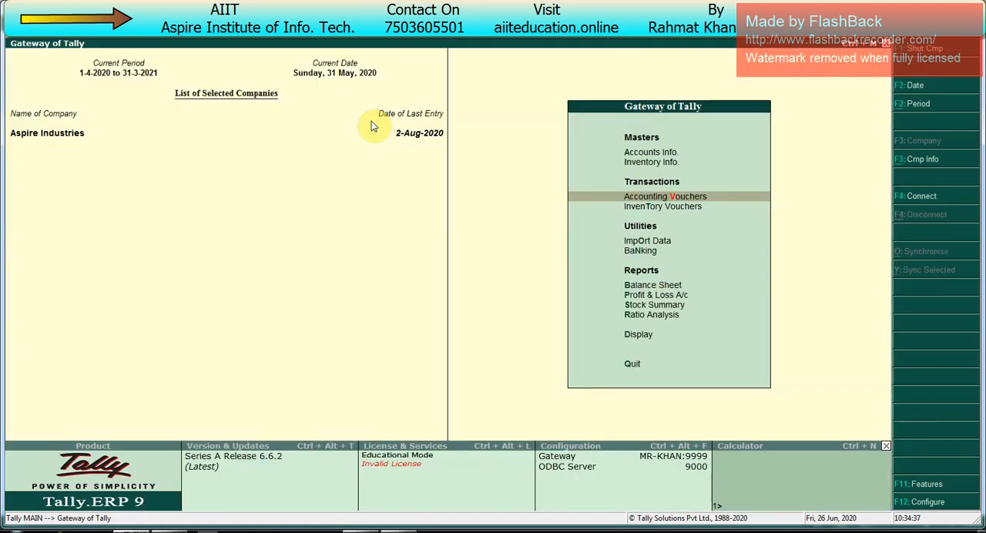
- Switch to the Excel course workbook and review the Topics Covered list on the Class 6 sheet, stopping at BRS
{"action": "key", "text": "alt+Tab"}
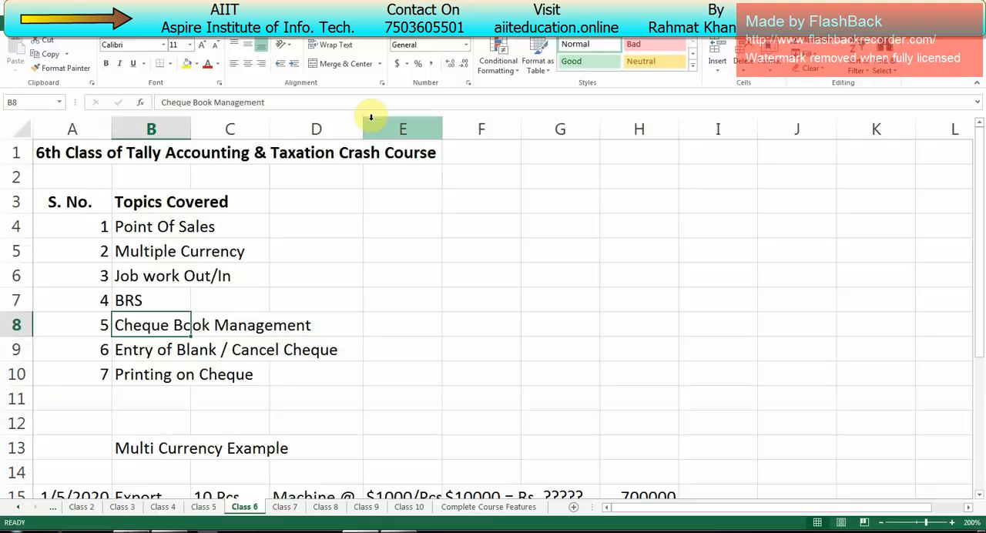
{"action": "key", "text": "Down"}
{"action": "key", "text": "Down"}
{"action": "key", "text": "Down"}
{"action": "key", "text": "Up"}
{"action": "key", "text": "Up"}
{"action": "key", "text": "Up"}
{"action": "key", "text": "Up"}
{"action": "key", "text": "Up"}
{"action": "key", "text": "Up"}
{"action": "key", "text": "Up"}
{"action": "key", "text": "Up"}
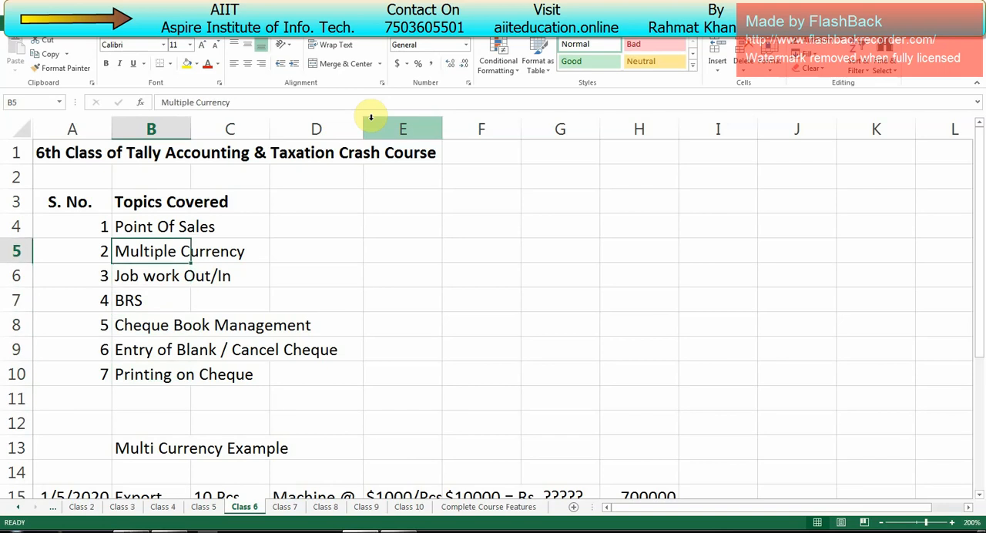
{"action": "key", "text": "Down"}
{"action": "key", "text": "Down"}
{"action": "key", "text": "Down"}
{"action": "key", "text": "Down"}
{"action": "key", "text": "Down"}
{"action": "key", "text": "Down"}
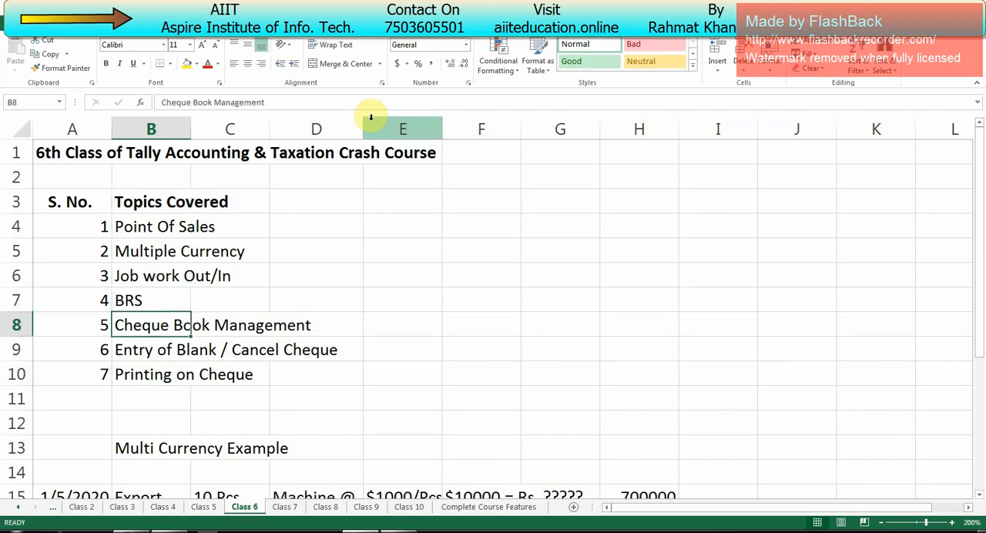
{"action": "key", "text": "Up"}
{"action": "key", "text": "Down"}
{"action": "key", "text": "Right"}
{"action": "key", "text": "Right"}
{"action": "key", "text": "Down"}
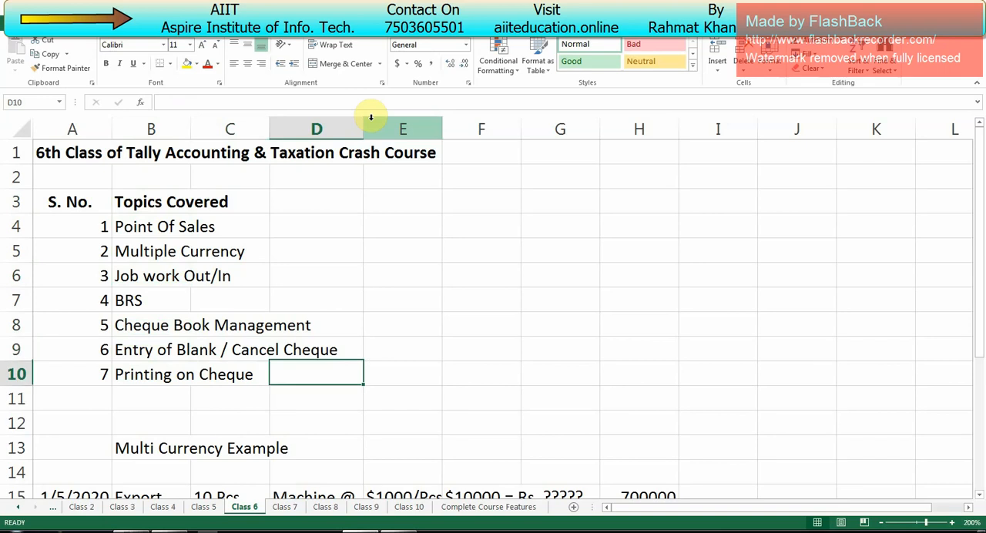
{"action": "key", "text": "Left"}
{"action": "key", "text": "Left"}
{"action": "key", "text": "Left"}
{"action": "key", "text": "Up"}
{"action": "key", "text": "Up"}
{"action": "key", "text": "Up"}
{"action": "key", "text": "Up"}
{"action": "key", "text": "Down"}
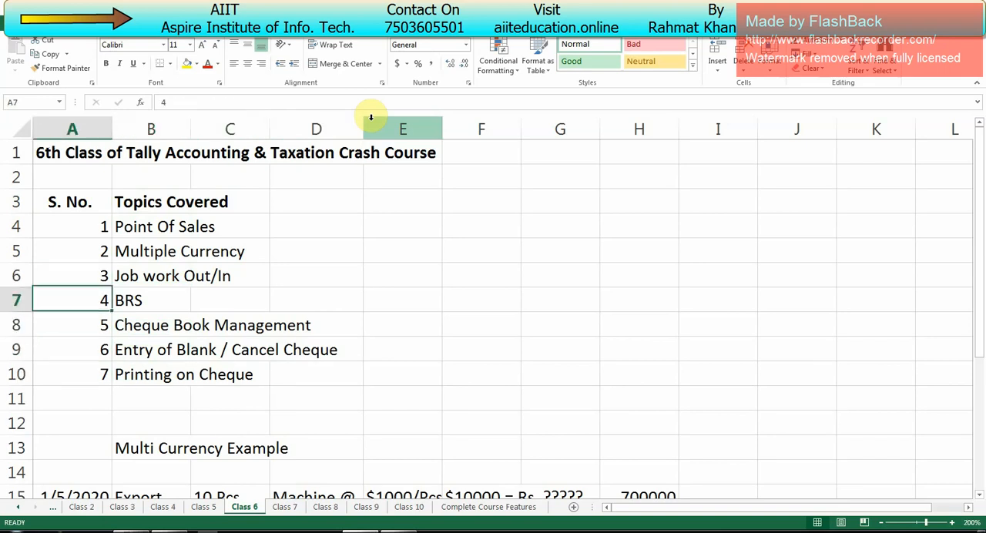
{"action": "key", "text": "Right"}
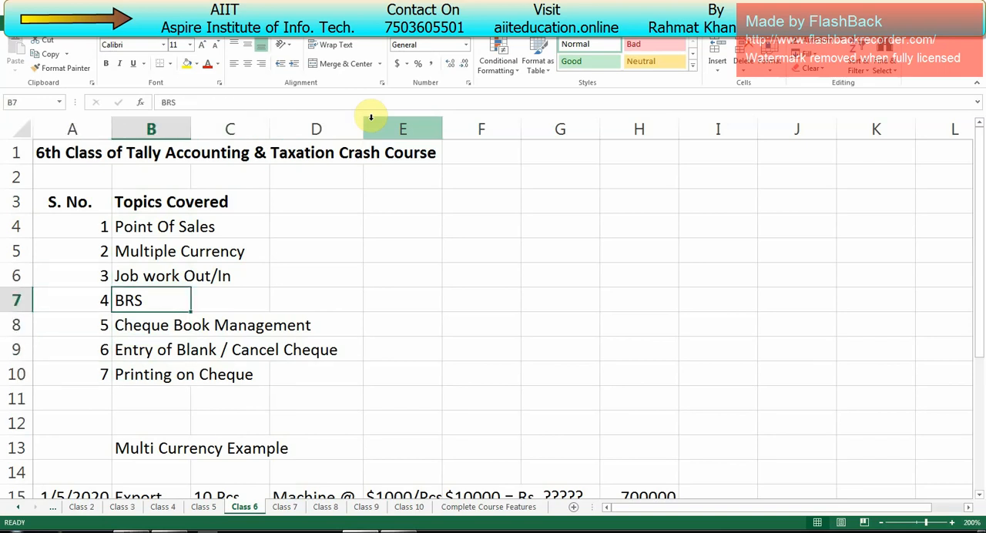
- Switch back to Tally.ERP 9 and check the Bank Accounts balance under Current Assets in the Balance Sheet
{"action": "key", "text": "alt+Tab"}
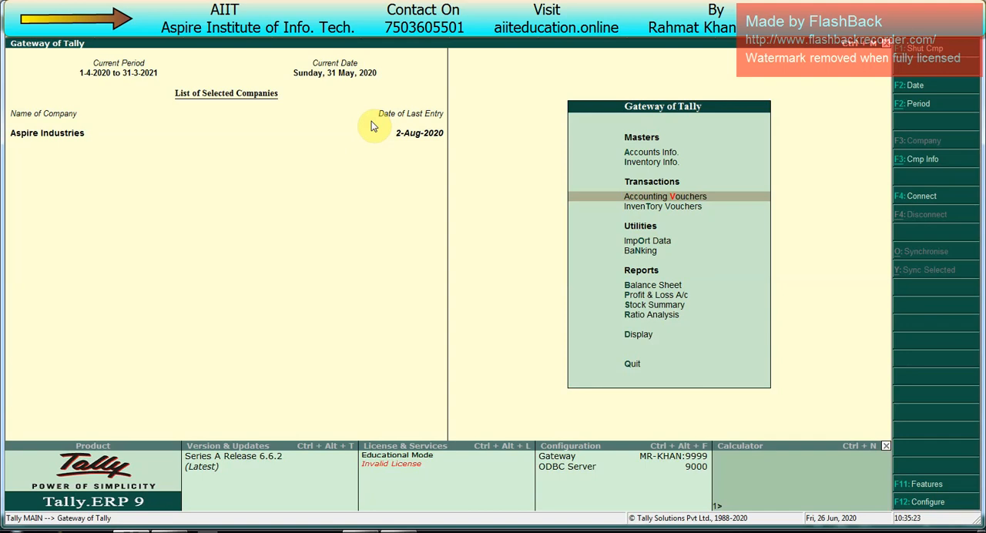
{"action": "key", "text": "Down"}
{"action": "key", "text": "Down"}
{"action": "key", "text": "Down"}
{"action": "key", "text": "Down"}
{"action": "key", "text": "Down"}
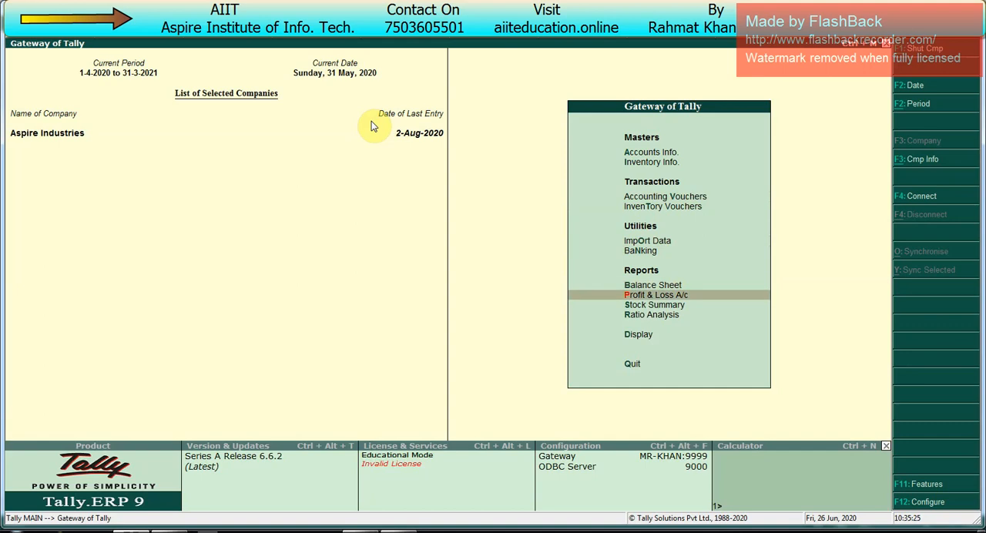
{"action": "key", "text": "Up"}
{"action": "key", "text": "Return"}
{"action": "key", "text": "Right"}
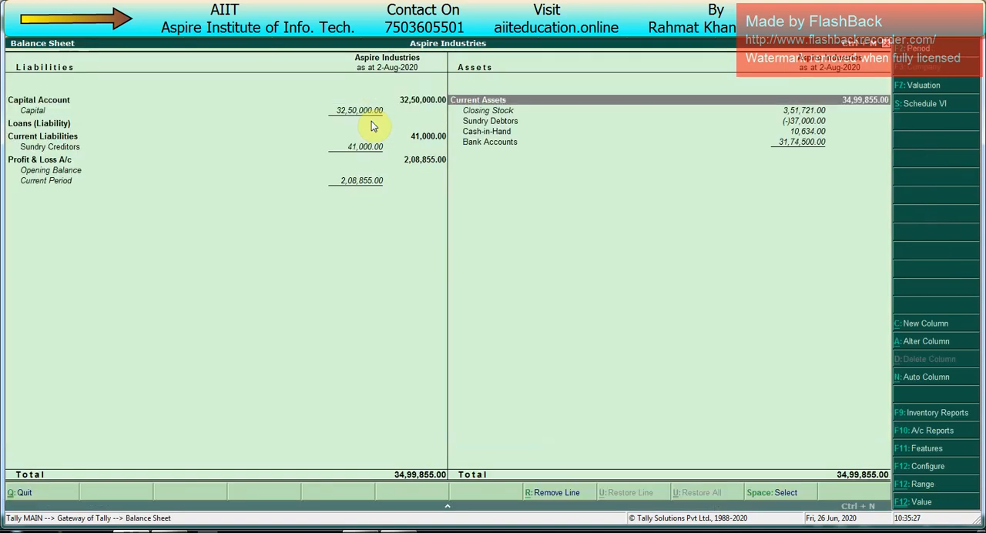
{"action": "key", "text": "Down"}
{"action": "key", "text": "Down"}
{"action": "key", "text": "Down"}
{"action": "key", "text": "Down"}
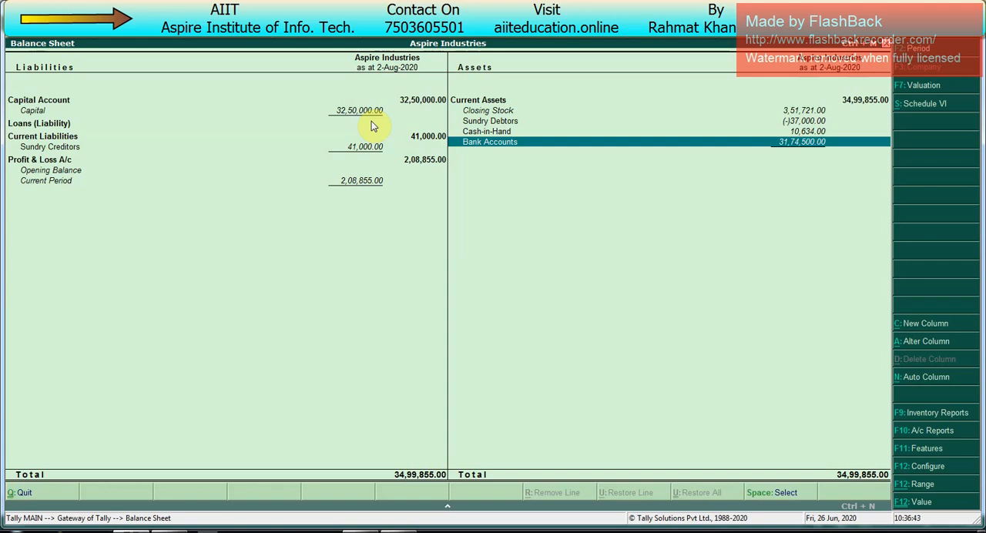
{"action": "key", "text": "Escape"}
- Open the company's Trial Balance from the display reports
{"action": "key", "text": "Down"}
{"action": "key", "text": "Down"}
{"action": "key", "text": "Down"}
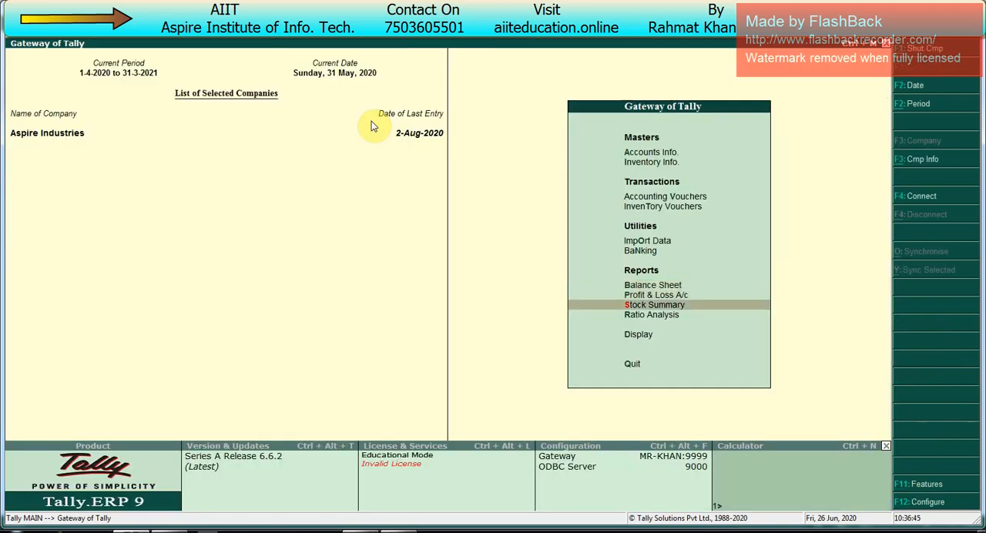
{"action": "key", "text": "Down"}
{"action": "key", "text": "Return"}
{"action": "key", "text": "Down"}
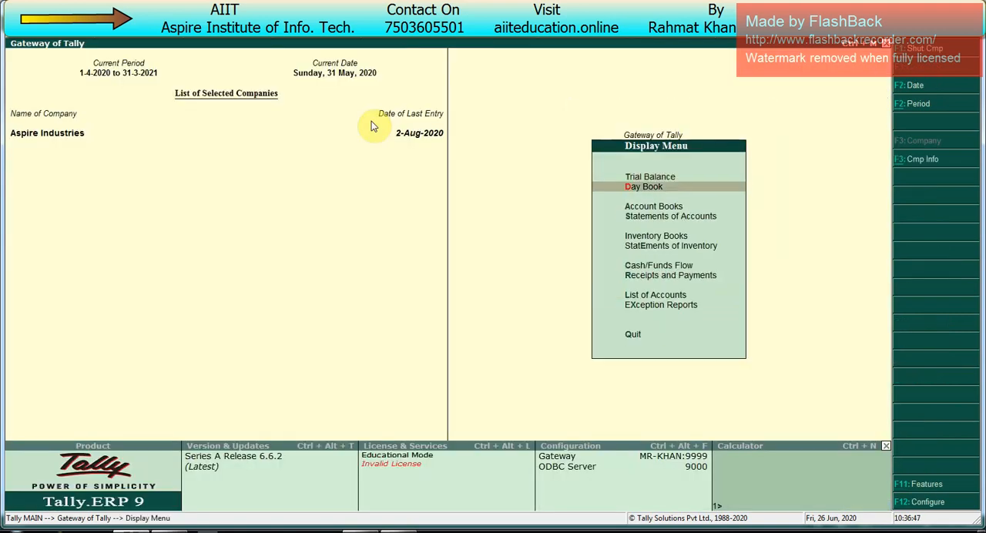
{"action": "key", "text": "Up"}
{"action": "key", "text": "Return"}
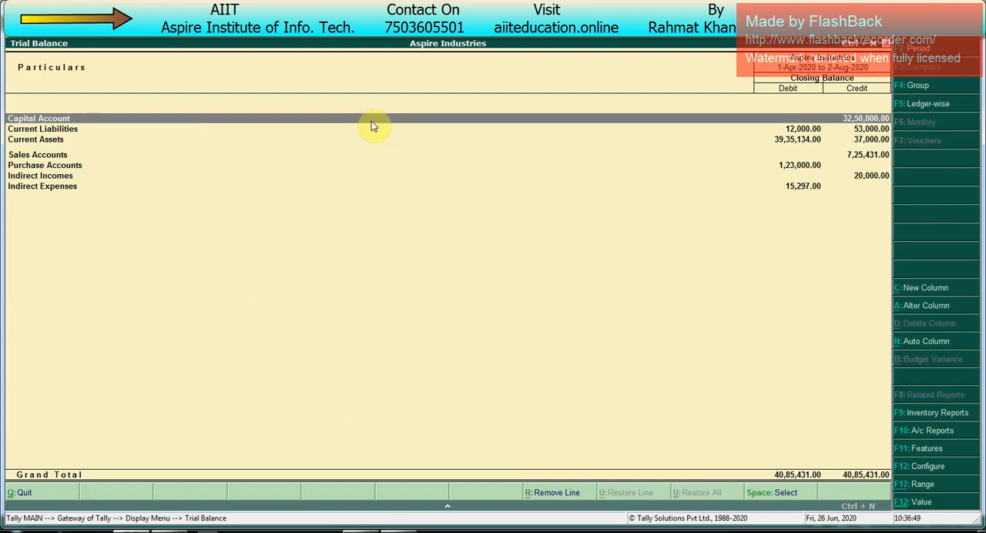
- Expand the Trial Balance to detailed view, examine the Bank Accounts line under Current Assets and close the report
{"action": "key", "text": "alt+F1"}
{"action": "key", "text": "Down"}
{"action": "key", "text": "Down"}
{"action": "key", "text": "Down"}
{"action": "key", "text": "Down"}
{"action": "key", "text": "Down"}
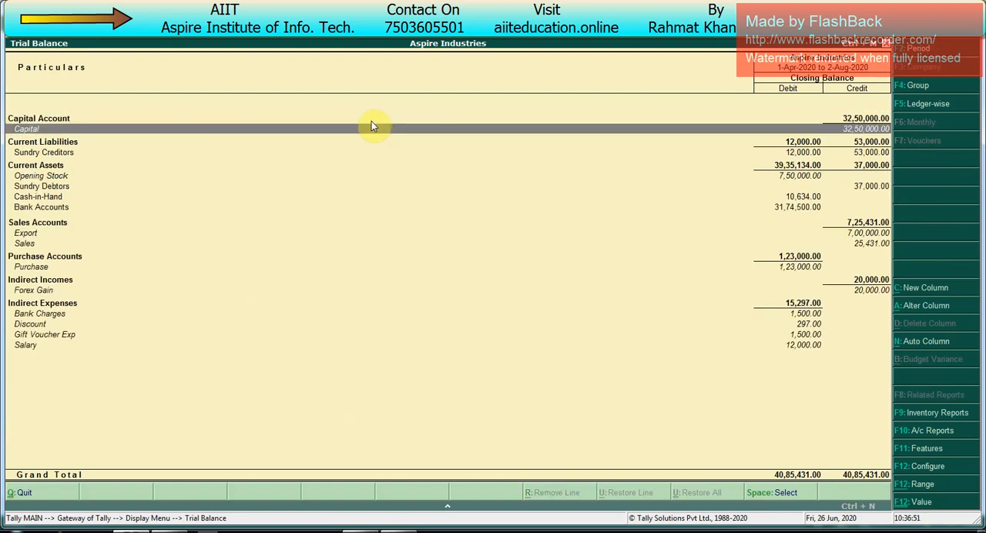
{"action": "key", "text": "Down"}
{"action": "key", "text": "Down"}
{"action": "key", "text": "Down"}
{"action": "key", "text": "Down"}
{"action": "key", "text": "Down"}
{"action": "key", "text": "Down"}
{"action": "key", "text": "Down"}
{"action": "key", "text": "Down"}
{"action": "key", "text": "Down"}
{"action": "key", "text": "Down"}
{"action": "key", "text": "Down"}
{"action": "key", "text": "Down"}
{"action": "key", "text": "Down"}
{"action": "key", "text": "Down"}
{"action": "key", "text": "Down"}
{"action": "key", "text": "Up"}
{"action": "key", "text": "Up"}
{"action": "key", "text": "Up"}
{"action": "key", "text": "Up"}
{"action": "key", "text": "Up"}
{"action": "key", "text": "Up"}
{"action": "key", "text": "Up"}
{"action": "key", "text": "Up"}
{"action": "key", "text": "Up"}
{"action": "key", "text": "Up"}
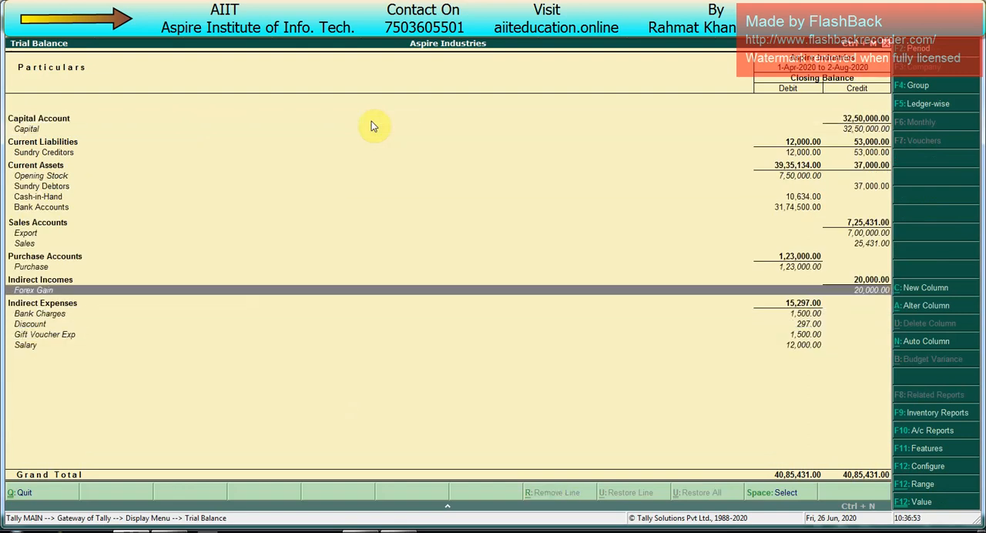
{"action": "key", "text": "Up"}
{"action": "key", "text": "Up"}
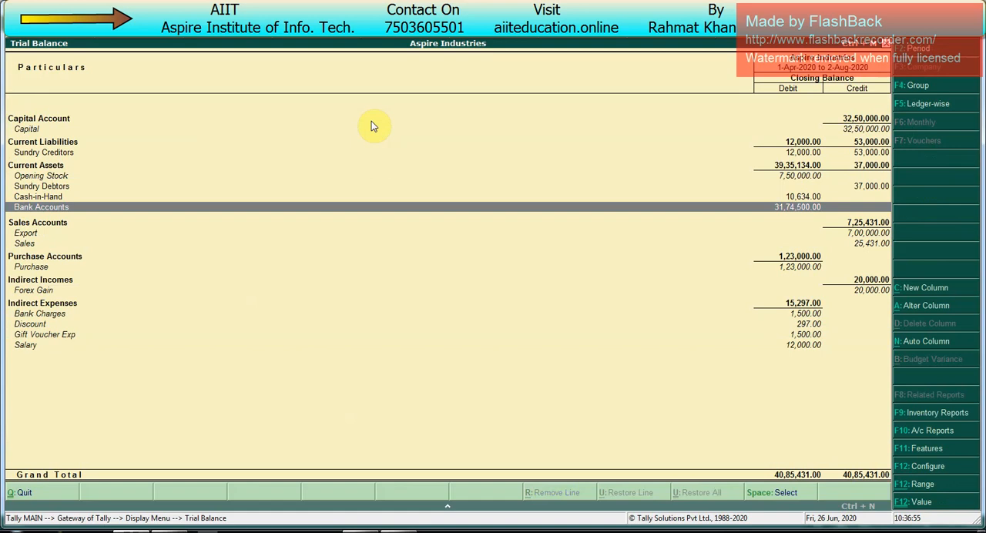
{"action": "key", "text": "Escape"}
- Check the Canara Bank balance in the Cash/Bank Summary and return to the Gateway of Tally
{"action": "key", "text": "Down"}
{"action": "key", "text": "Down"}
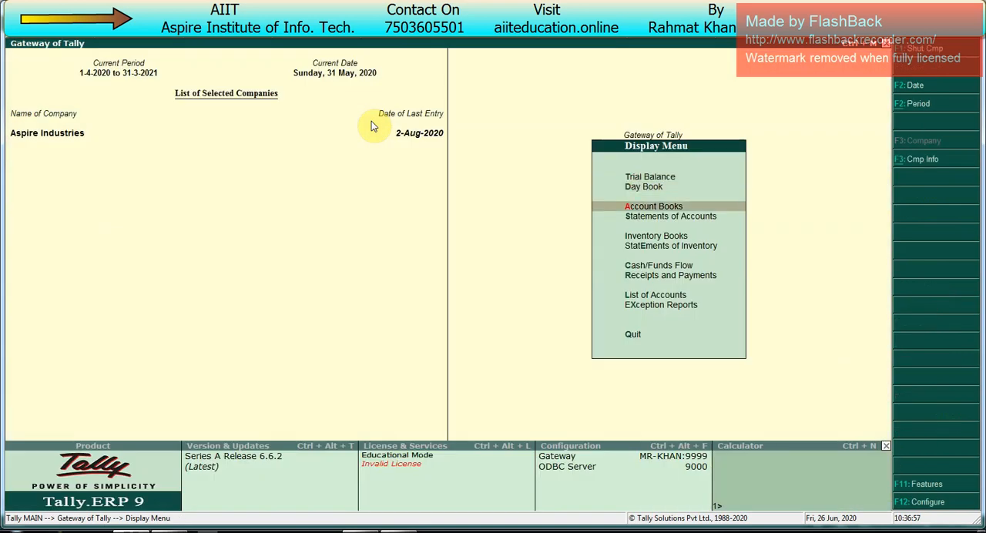
{"action": "key", "text": "Return"}
{"action": "key", "text": "Down"}
{"action": "key", "text": "Up"}
{"action": "key", "text": "Return"}
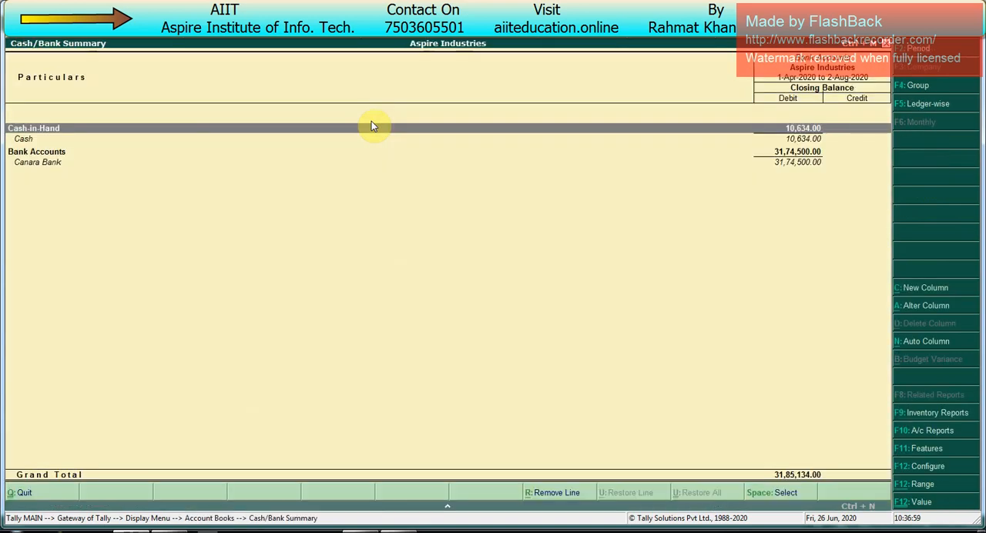
{"action": "key", "text": "Down"}
{"action": "key", "text": "alt+F1"}
{"action": "key", "text": "Down"}
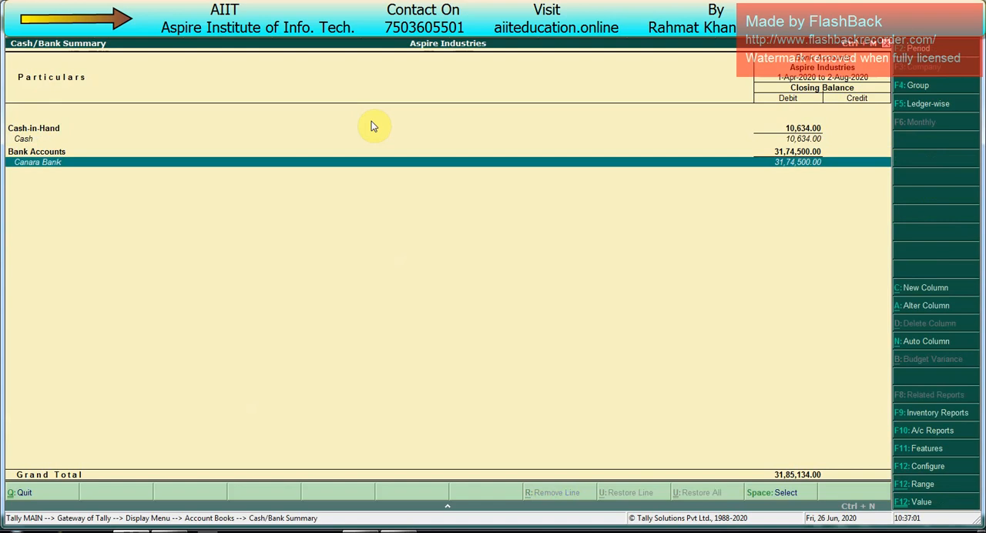
{"action": "key", "text": "Escape"}
{"action": "key", "text": "Escape"}
{"action": "key", "text": "Escape"}
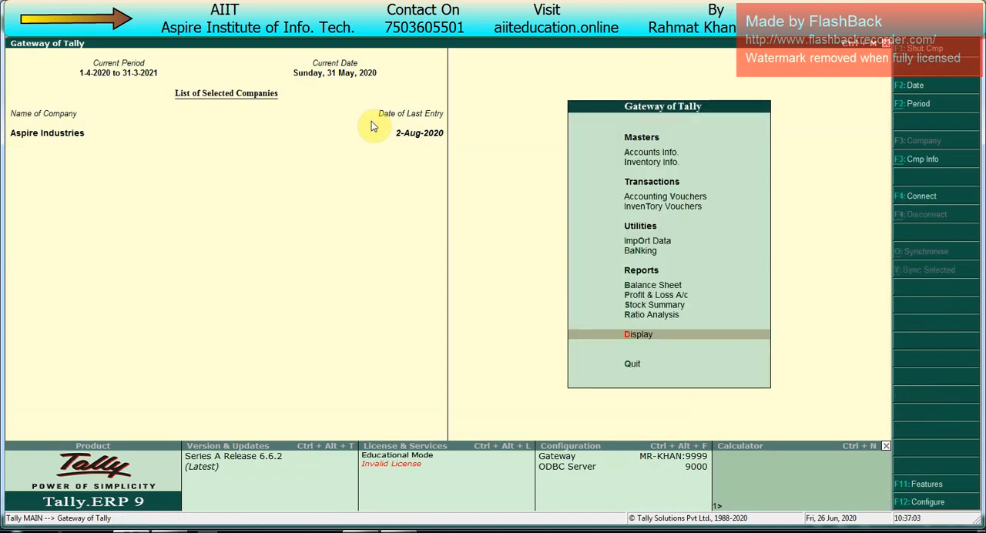
- View the Canara Bank ledger vouchers with their closing balance and return to the Gateway of Tally
{"action": "key", "text": "Return"}
{"action": "key", "text": "Down"}
{"action": "key", "text": "Down"}
{"action": "key", "text": "Return"}
{"action": "key", "text": "Down"}
{"action": "key", "text": "Return"}
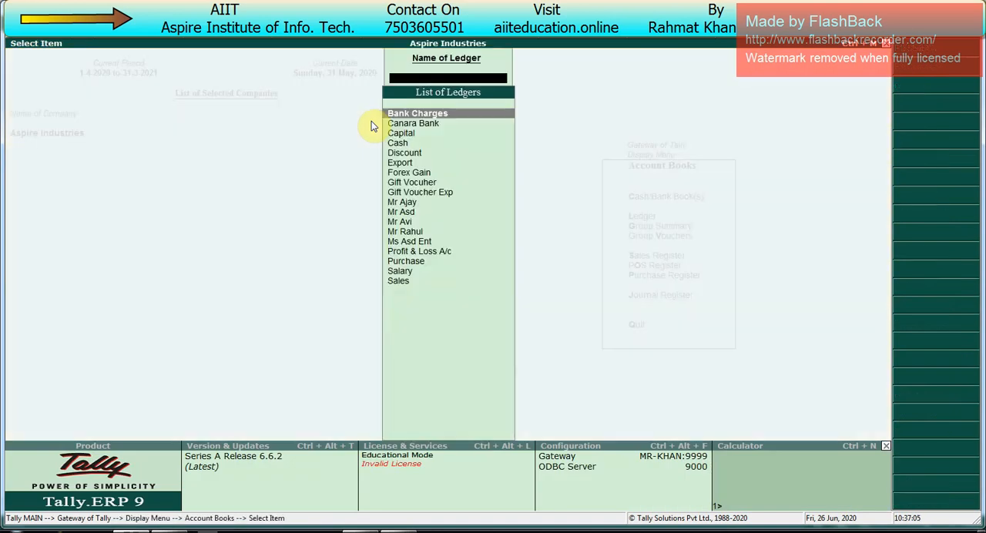
{"action": "key", "text": "Down"}
{"action": "key", "text": "Return"}
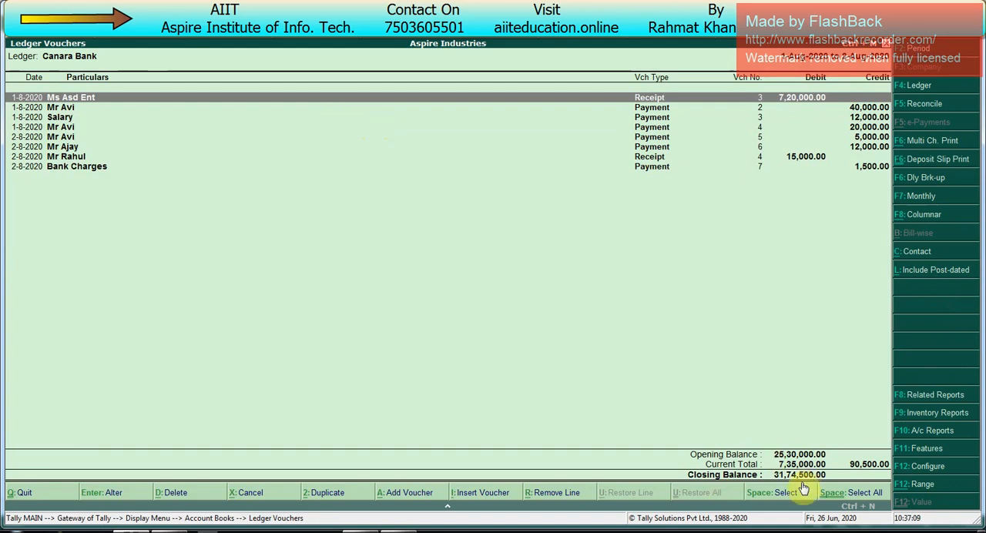
{"action": "key", "text": "Escape"}
{"action": "key", "text": "Escape"}
{"action": "key", "text": "Escape"}
{"action": "key", "text": "Escape"}
{"action": "key", "text": "Escape"}
{"action": "key", "text": "Escape"}
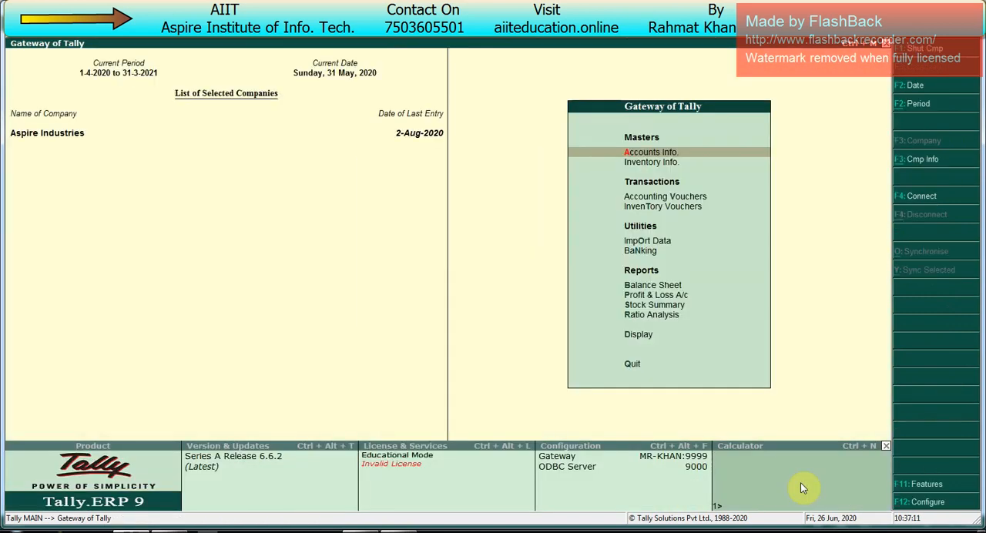
- Start a Contra voucher with Canara Bank on the Cr line to read its current balance, and leave it unsaved
{"action": "key", "text": "v"}
{"action": "key", "text": "F4"}
{"action": "key", "text": "Return"}
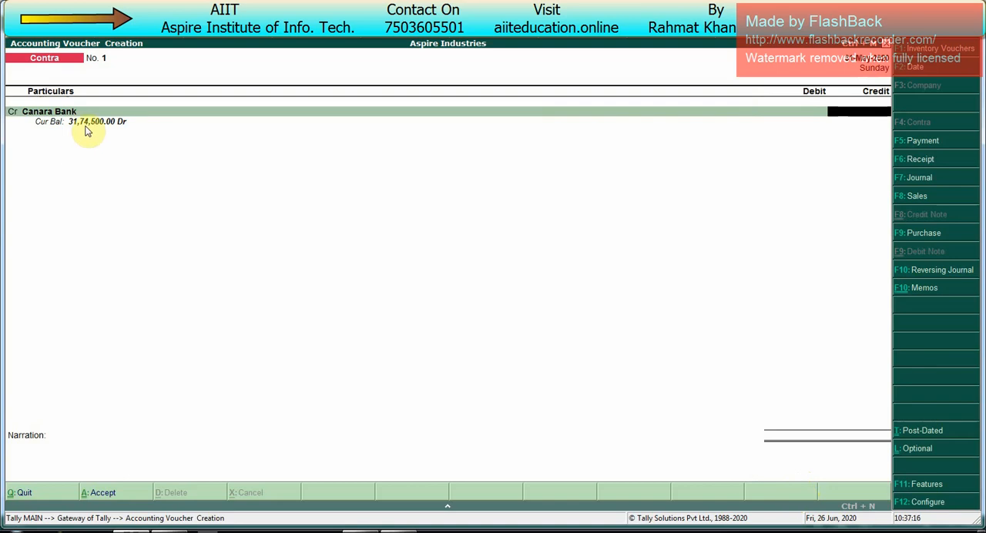
{"action": "key", "text": "Escape"}
- Open Canara Bank's Bank Reconciliation to check the balance as per company books, and return to the Gateway of Tally
{"action": "key", "text": "Down"}
{"action": "key", "text": "Down"}
{"action": "key", "text": "Down"}
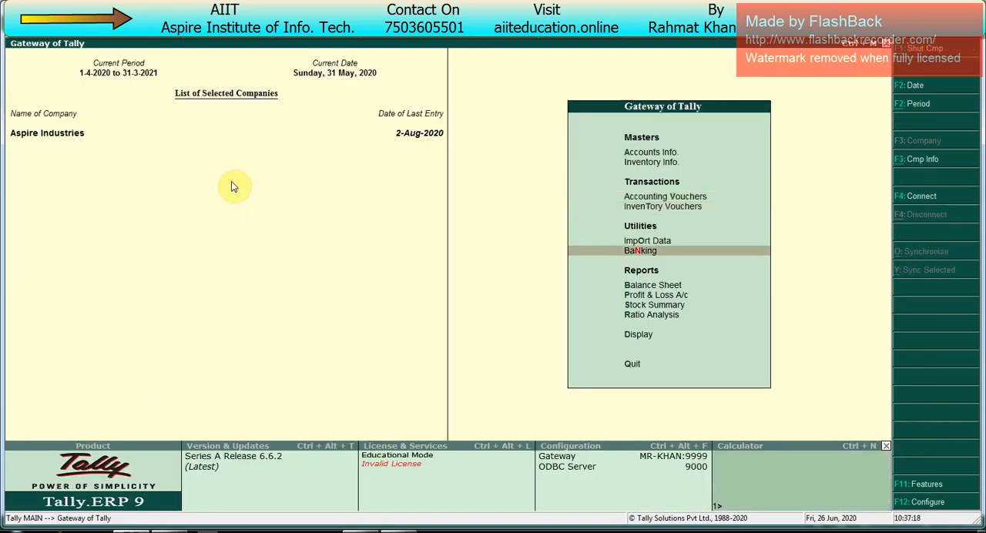
{"action": "key", "text": "Return"}
{"action": "key", "text": "Down"}
{"action": "key", "text": "Return"}
{"action": "key", "text": "Return"}
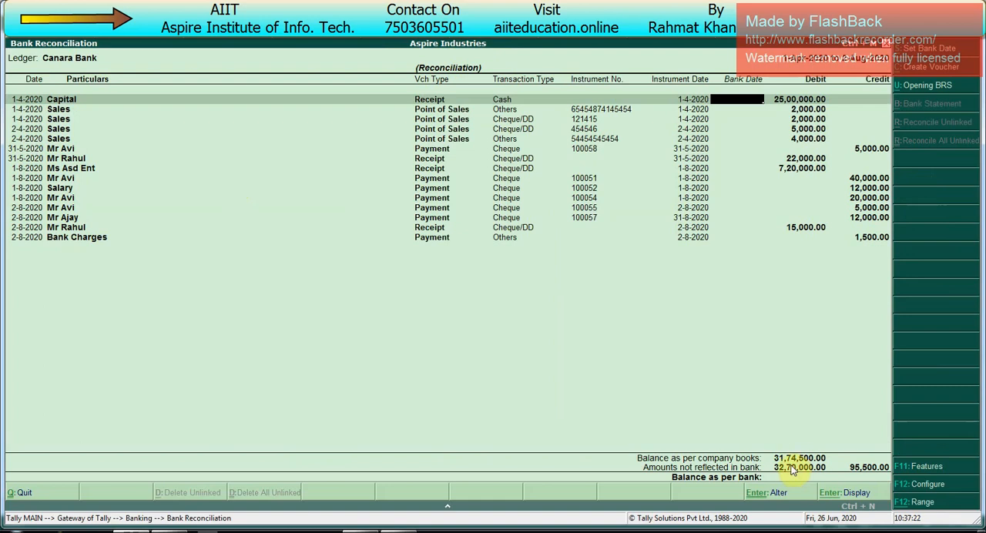
{"action": "key", "text": "Escape"}
{"action": "key", "text": "Escape"}
{"action": "key", "text": "Escape"}
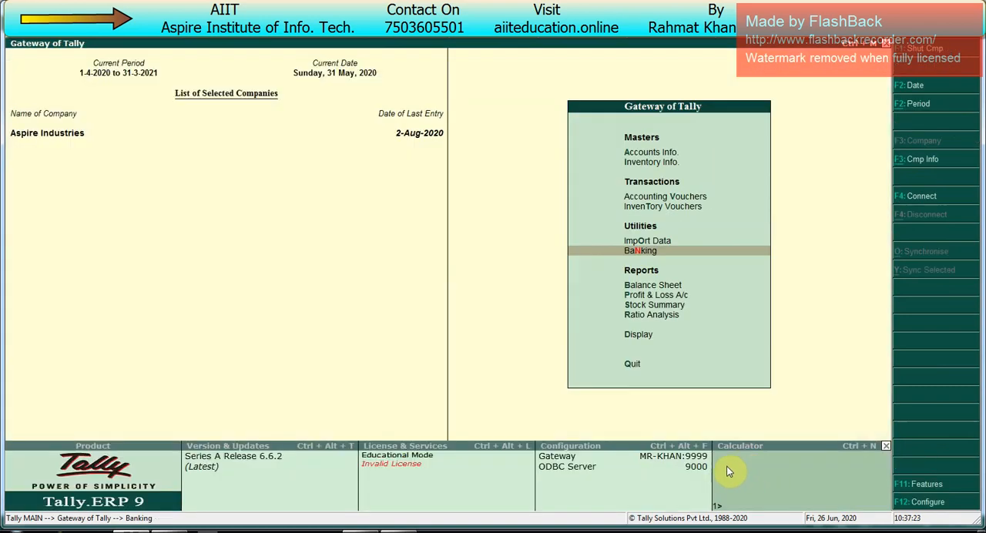
{"action": "key", "text": "Escape"}
{"action": "key", "text": "Escape"}
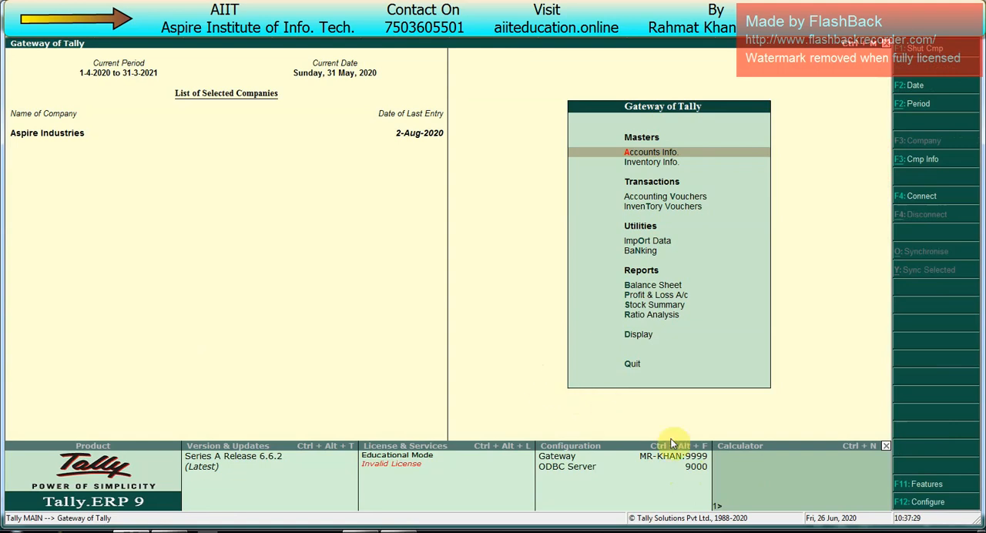
- Query the closing balances of Canara Bank and two party ledgers in the calculator, and return to the main menu
{"action": "left_click", "coordinate": [722, 476]}
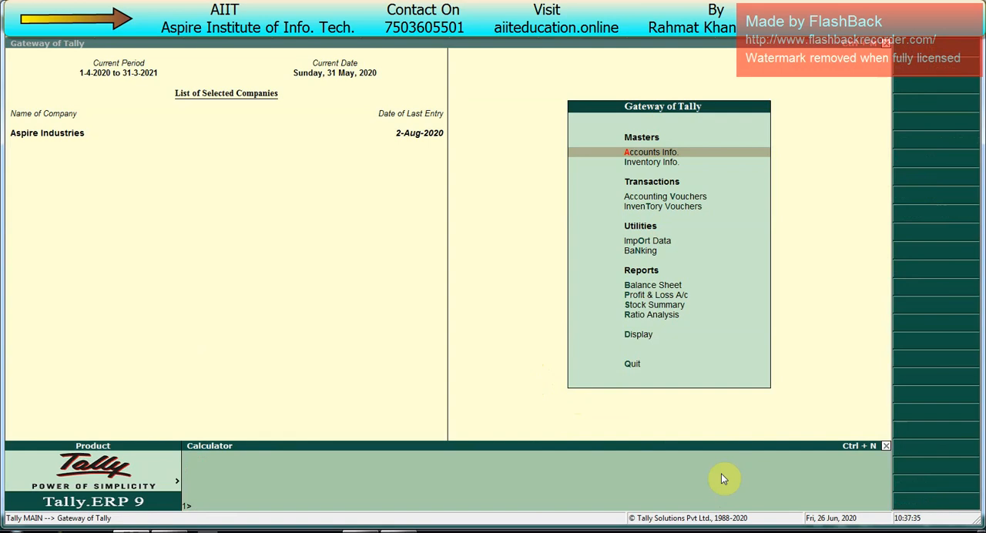
{"action": "type", "text": "canara bank"}
{"action": "key", "text": "Return"}
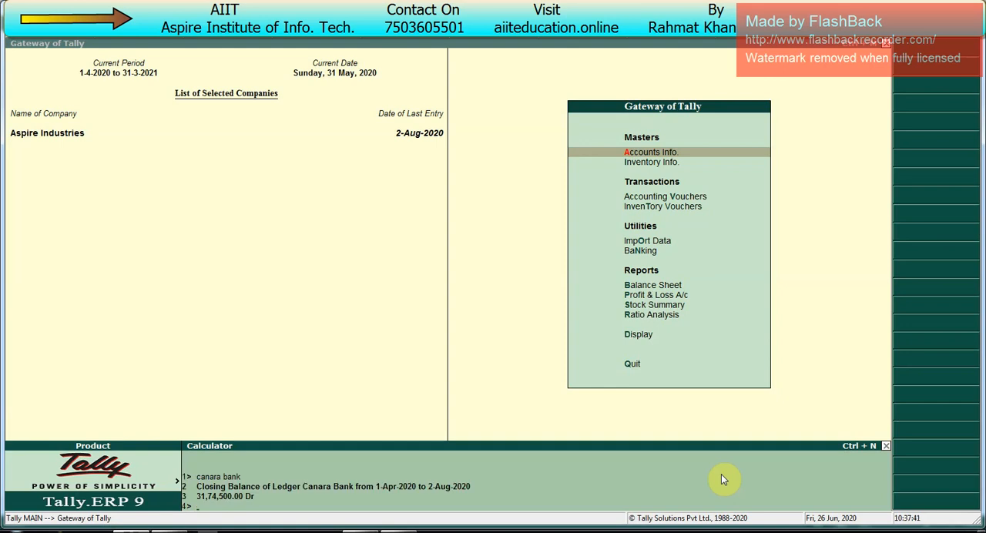
{"action": "type", "text": "mr avi"}
{"action": "key", "text": "Return"}
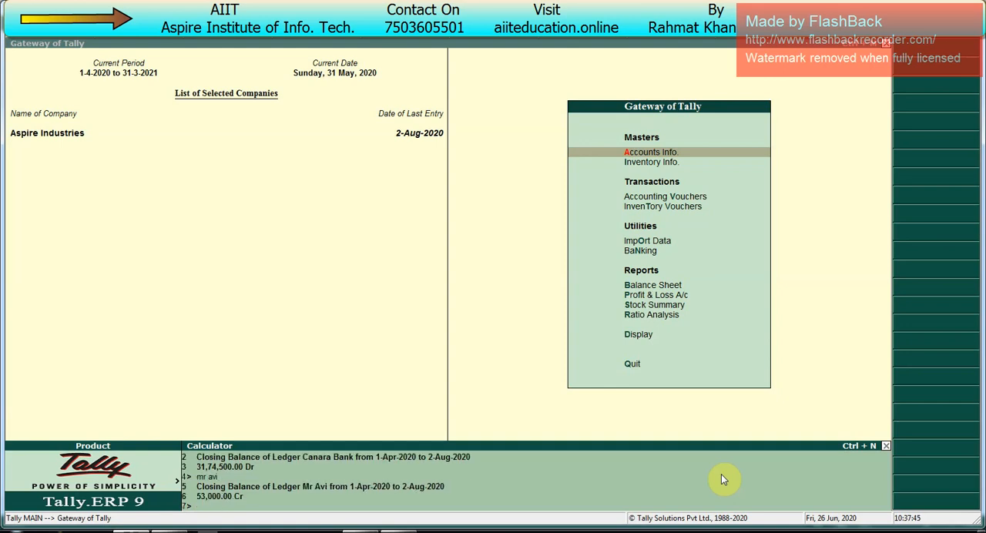
{"action": "type", "text": "mr rahul"}
{"action": "key", "text": "Return"}
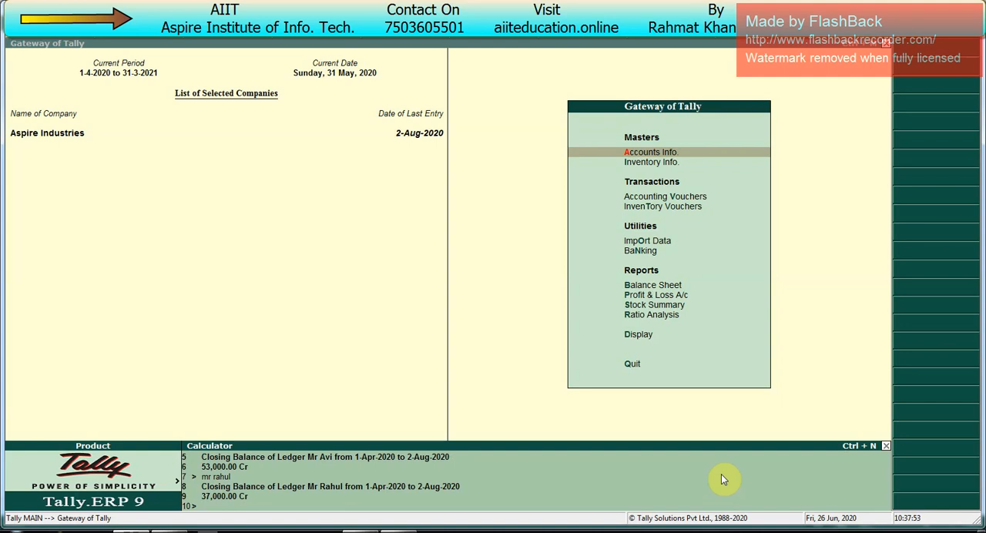
{"action": "key", "text": "ctrl+m"}
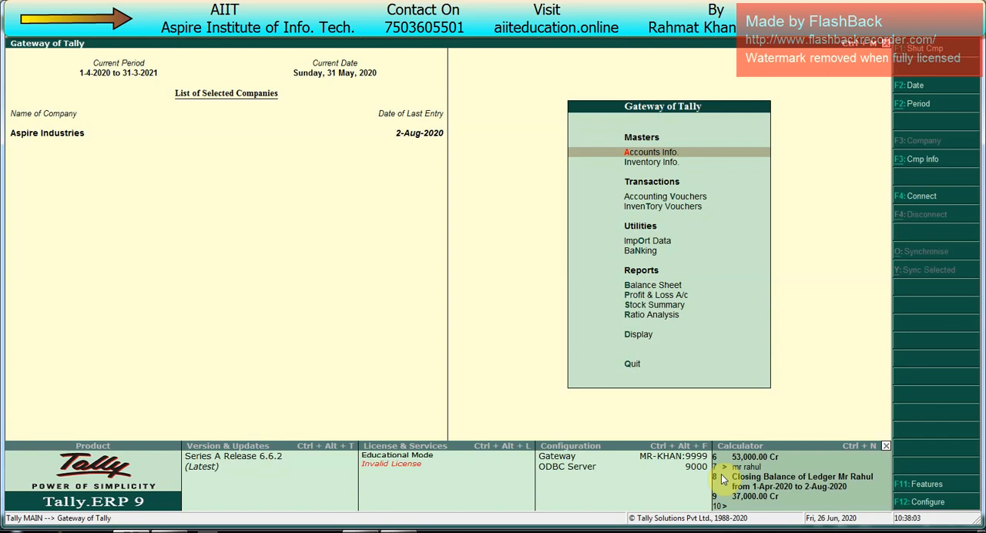
- Open the Bank Reconciliation statement for Canara Bank
{"action": "key", "text": "Down"}
{"action": "key", "text": "Down"}
{"action": "key", "text": "Down"}
{"action": "key", "text": "Down"}
{"action": "key", "text": "Down"}
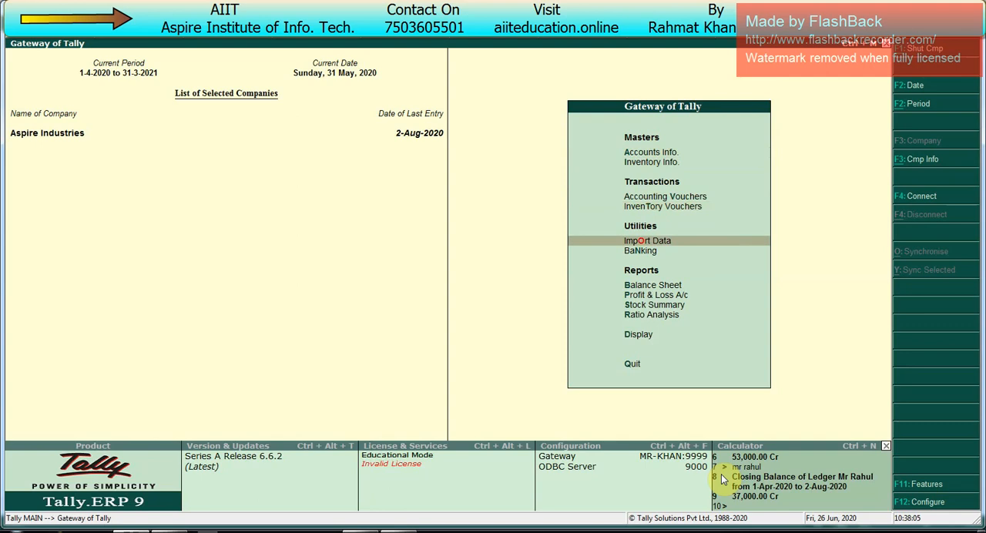
{"action": "key", "text": "Return"}
{"action": "key", "text": "Down"}
{"action": "key", "text": "Down"}
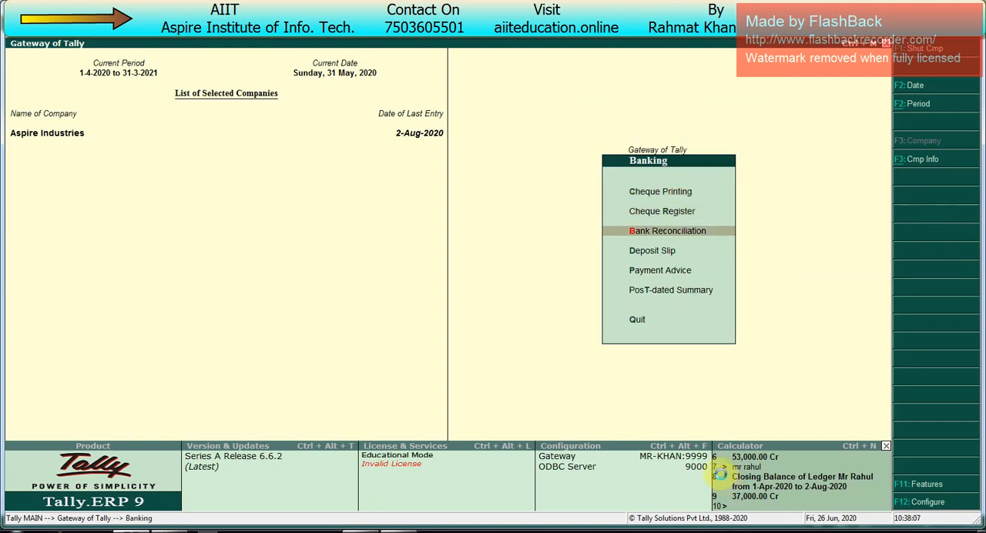
{"action": "key", "text": "Return"}
{"action": "key", "text": "Return"}
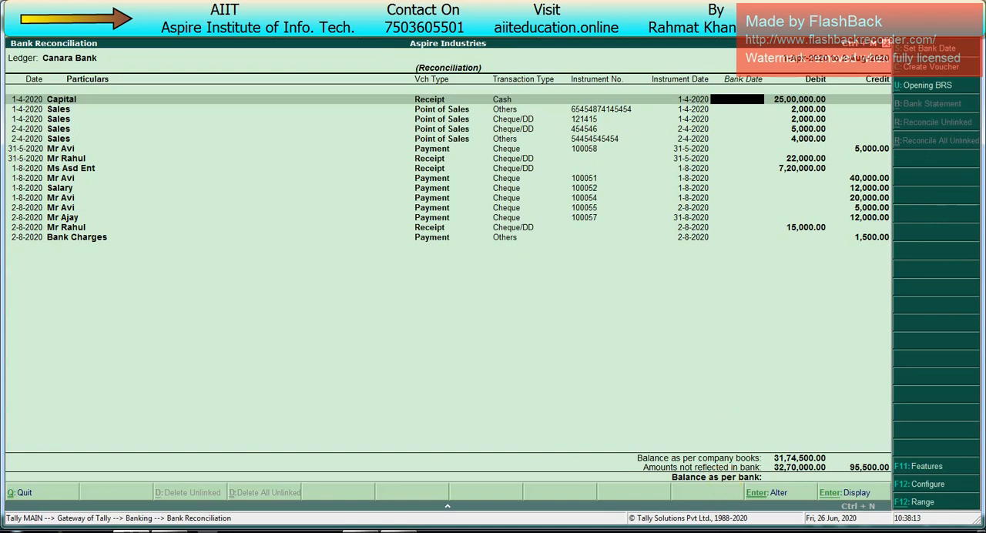
- Set the reconciliation period to 1-4-2020 to 31-8-2020, view the Canara Bank entries and leave the statement
{"action": "key", "text": "alt+F2"}
{"action": "key", "text": "Return"}
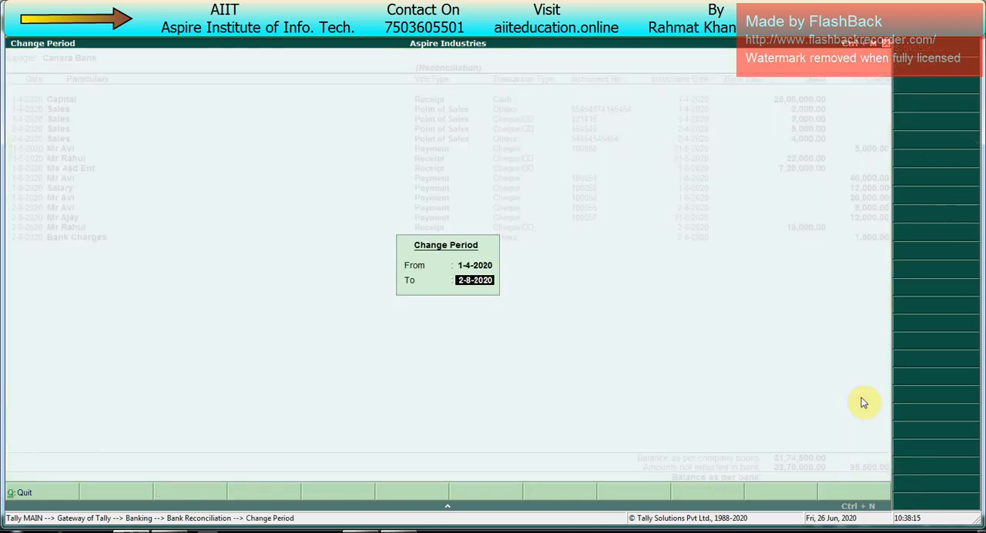
{"action": "type", "text": "31-8"}
{"action": "key", "text": "Return"}
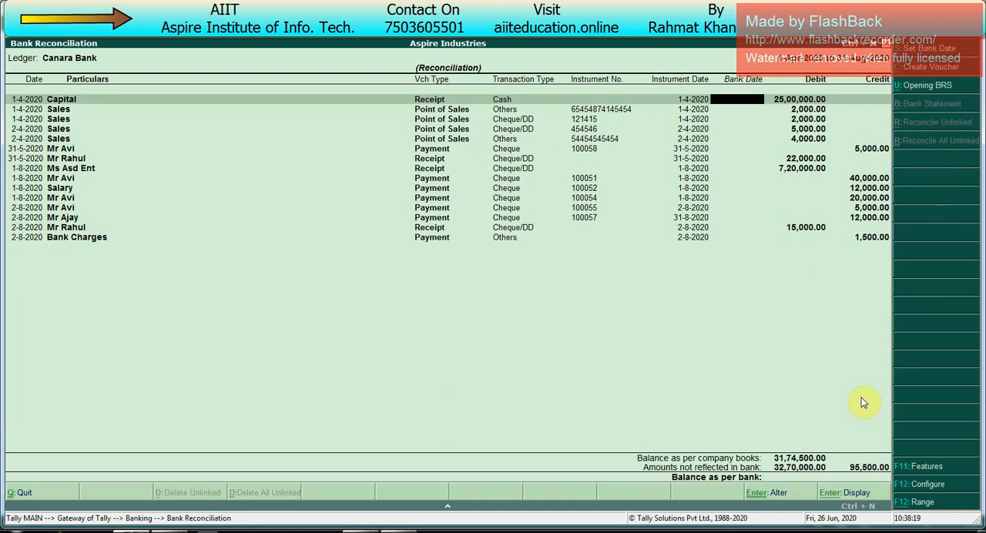
{"action": "key", "text": "Escape"}
{"action": "key", "text": "Escape"}
{"action": "key", "text": "Escape"}
{"action": "key", "text": "Escape"}
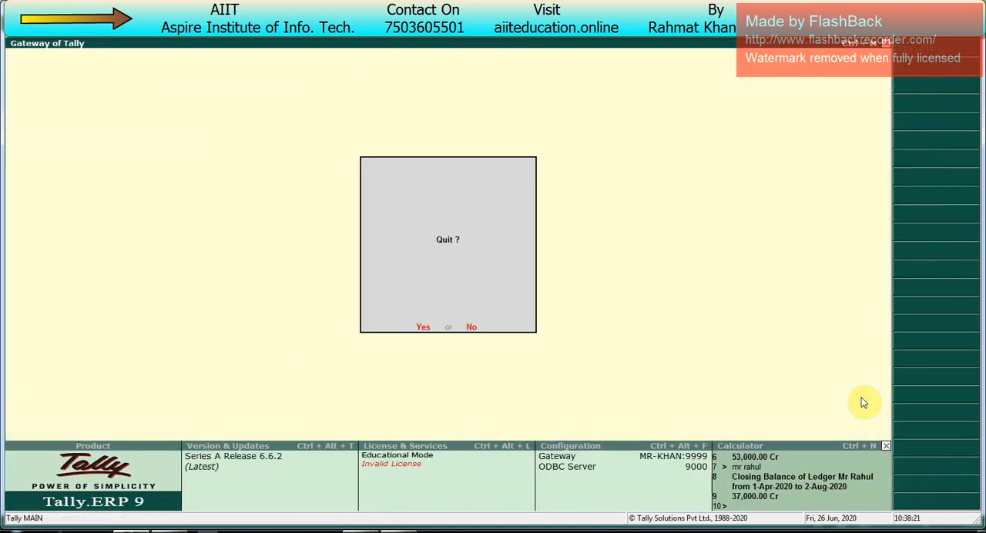
- Open the Day Book and go through its vouchers down to the last receipt dated 2-8-2020
{"action": "key", "text": "d"}
{"action": "key", "text": "Return"}
{"action": "key", "text": "Down"}
{"action": "key", "text": "Down"}
{"action": "key", "text": "Down"}
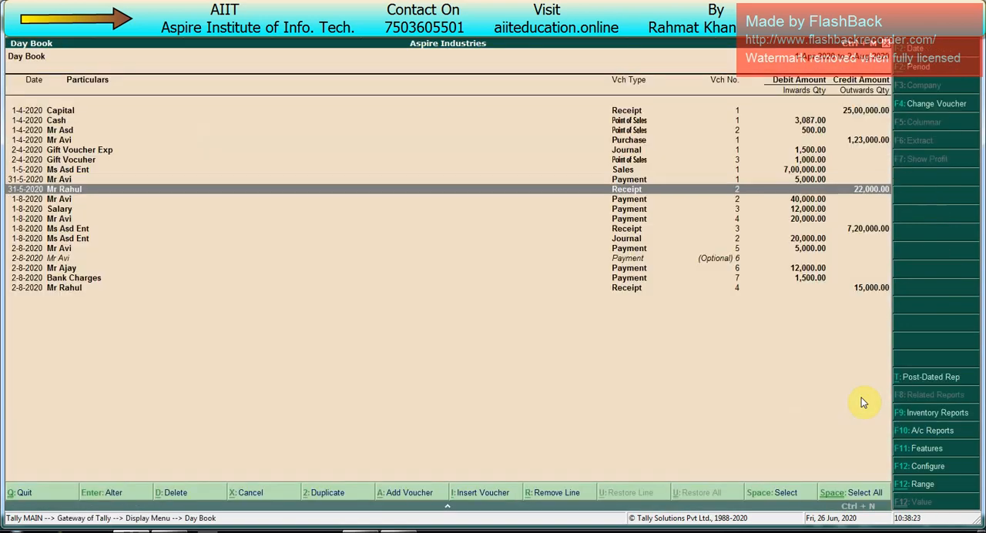
{"action": "key", "text": "Down"}
{"action": "key", "text": "Down"}
{"action": "key", "text": "Down"}
{"action": "key", "text": "Down"}
{"action": "key", "text": "Down"}
{"action": "key", "text": "Down"}
{"action": "key", "text": "Down"}
{"action": "key", "text": "Down"}
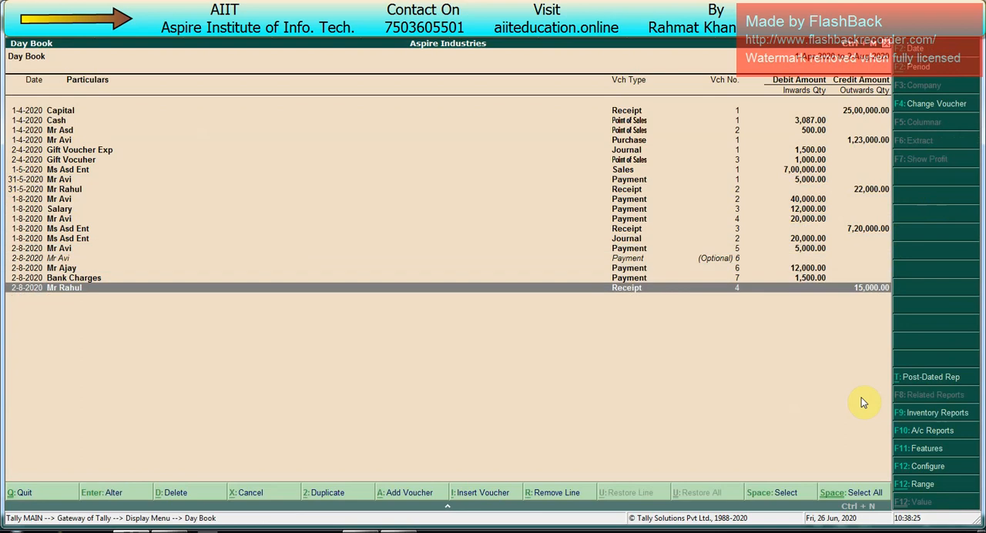
- Change the date of the last receipt of 15,000 in the Day Book to 31-8-2020 and save the voucher
{"action": "key", "text": "Return"}
{"action": "key", "text": "F2"}
{"action": "type", "text": "31."}
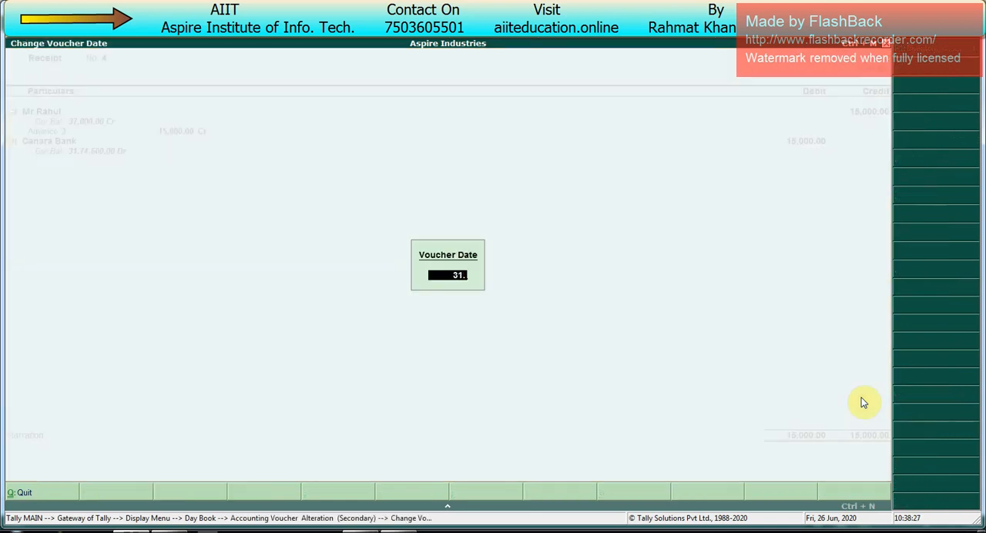
{"action": "key", "text": "Return"}
{"action": "key", "text": "ctrl+a"}
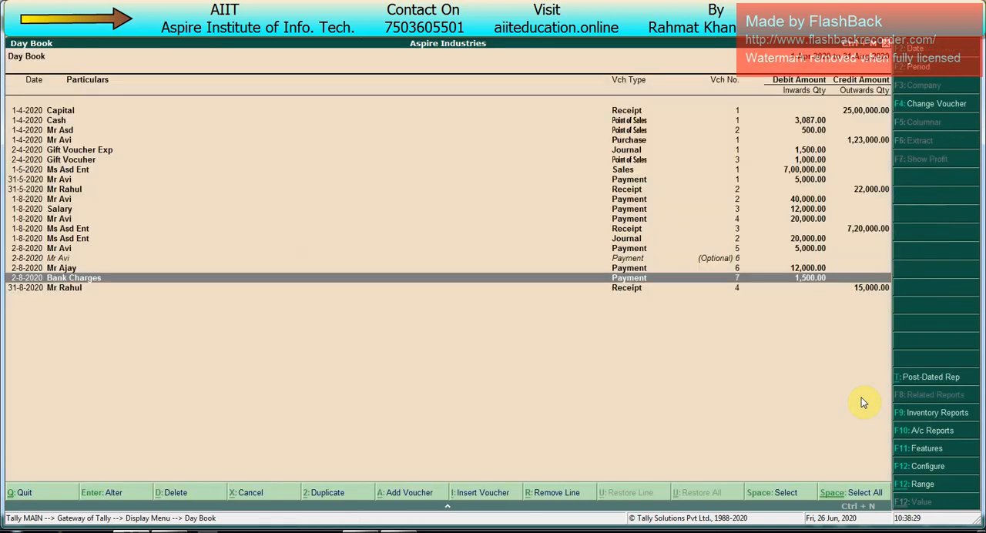
- Change the date of the 1,500 Bank Charges payment voucher to 31-8-2020 and save it
{"action": "key", "text": "Up"}
{"action": "key", "text": "Down"}
{"action": "key", "text": "Return"}
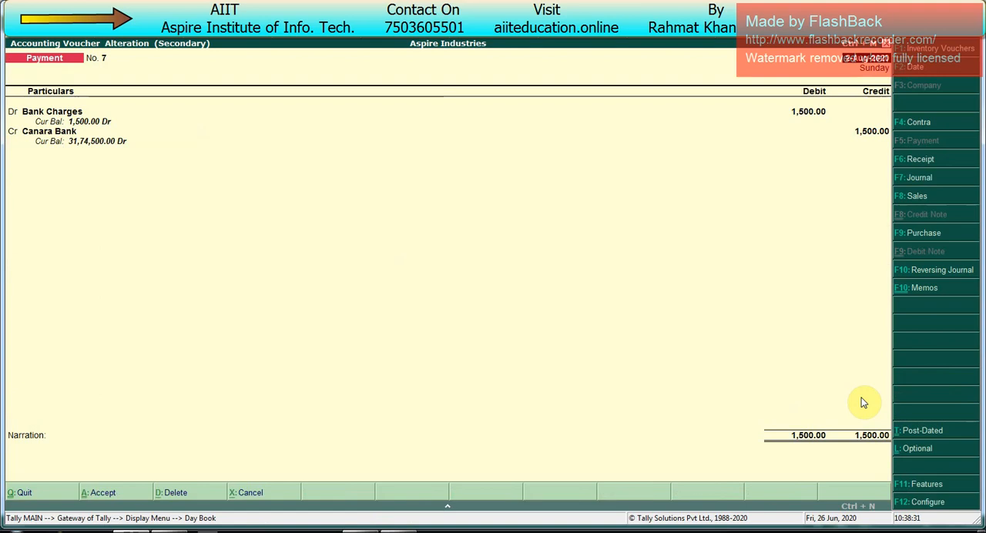
{"action": "key", "text": "F2"}
{"action": "type", "text": "31"}
{"action": "key", "text": "Return"}
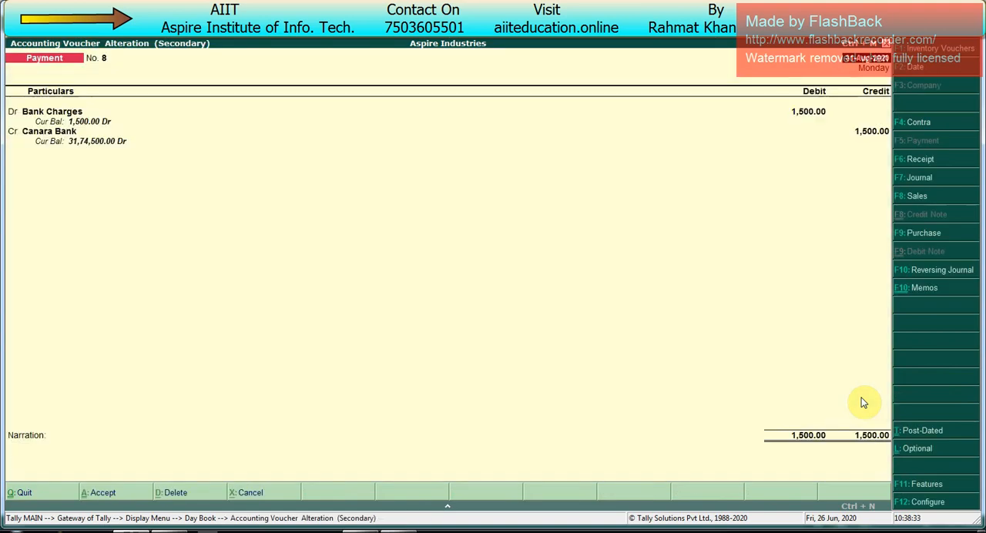
{"action": "key", "text": "ctrl+a"}
- Change the date of the 12,000 payment voucher dated 2-8-2020 to 31-8-2020, save it and dismiss the cheque preview
{"action": "key", "text": "Up"}
{"action": "key", "text": "Down"}
{"action": "key", "text": "Return"}
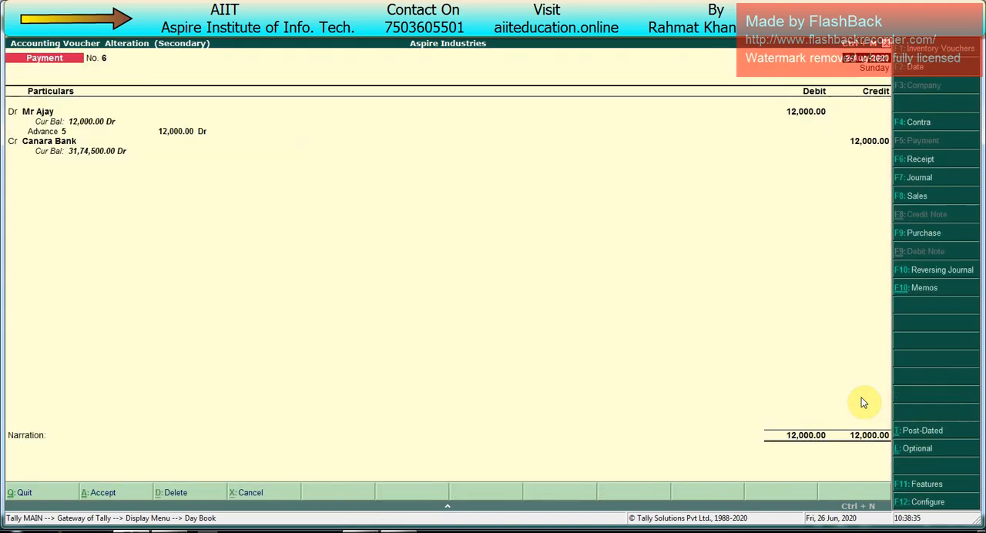
{"action": "key", "text": "F2"}
{"action": "type", "text": "31"}
{"action": "key", "text": "Return"}
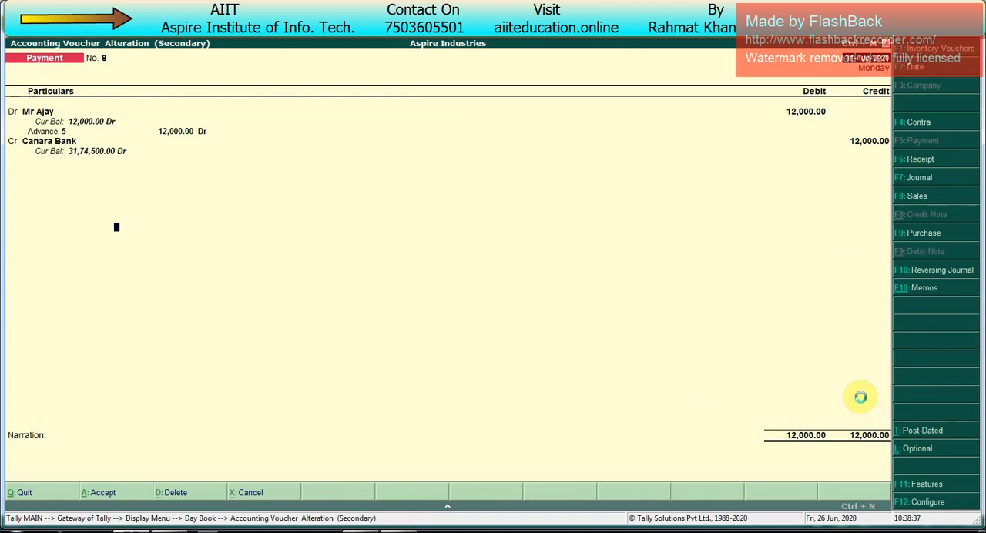
{"action": "key", "text": "ctrl+a"}
{"action": "key", "text": "Return"}
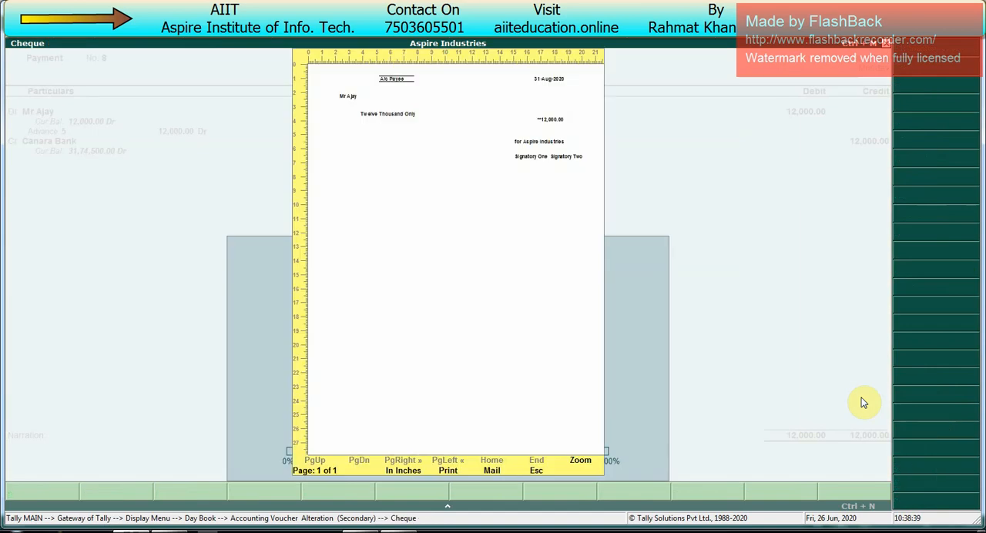
{"action": "key", "text": "Escape"}
{"action": "key", "text": "Down"}
{"action": "key", "text": "Down"}
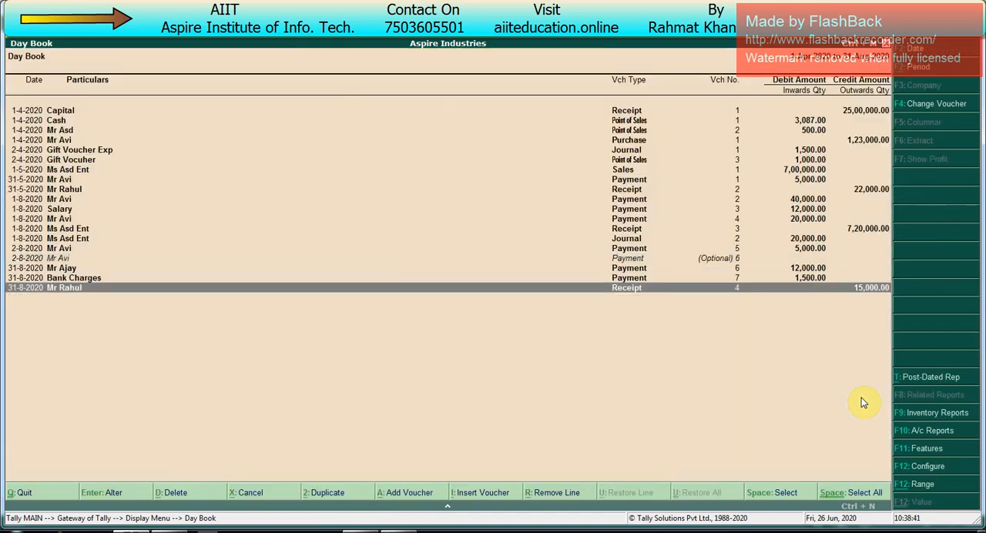
- Leave the Day Book and open the Canara Bank reconciliation for the period 1-4-2020 to 31-8-2020
{"action": "key", "text": "Escape"}
{"action": "key", "text": "Escape"}
{"action": "key", "text": "Up"}
{"action": "key", "text": "Up"}
{"action": "key", "text": "Up"}
{"action": "key", "text": "Up"}
{"action": "key", "text": "Up"}
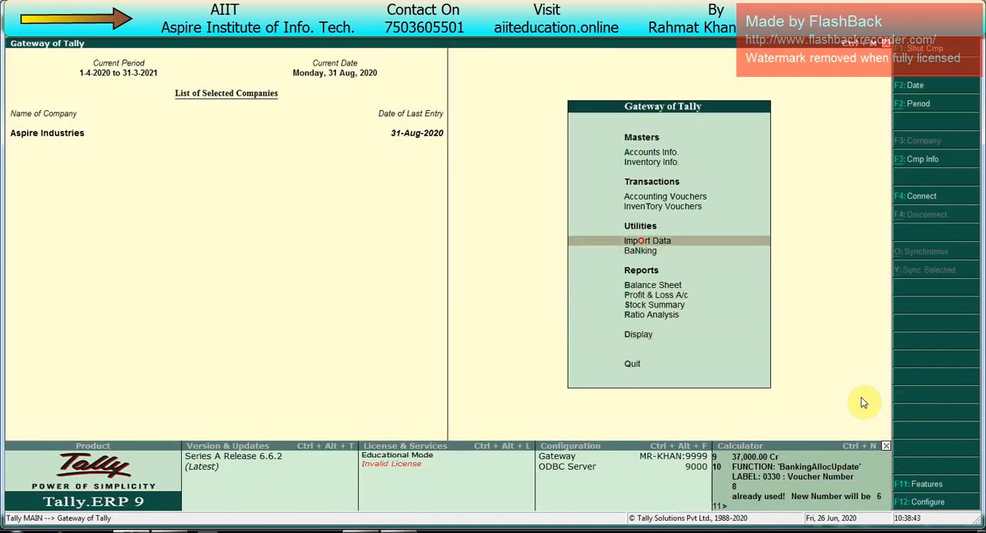
{"action": "key", "text": "Down"}
{"action": "key", "text": "Return"}
{"action": "key", "text": "Down"}
{"action": "key", "text": "Down"}
{"action": "key", "text": "Return"}
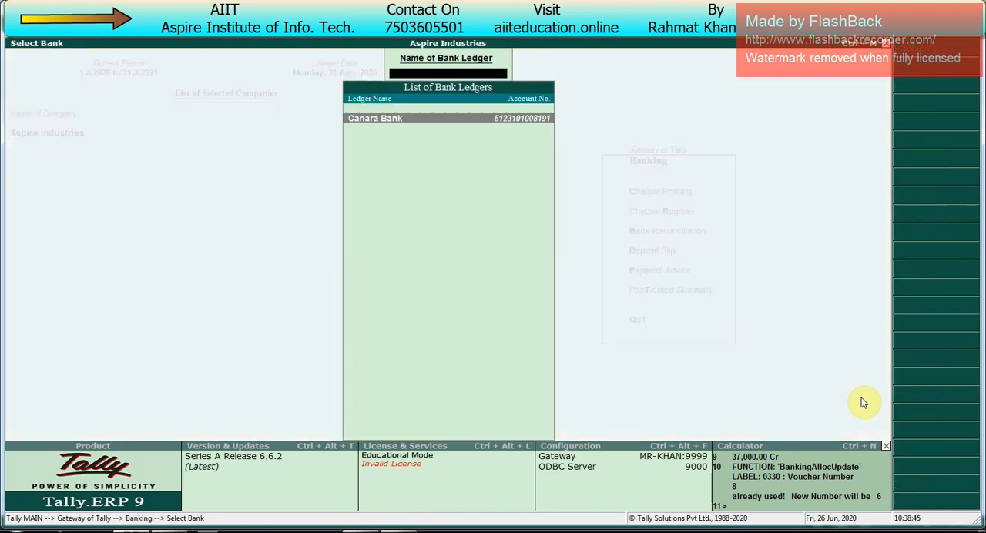
{"action": "key", "text": "Return"}
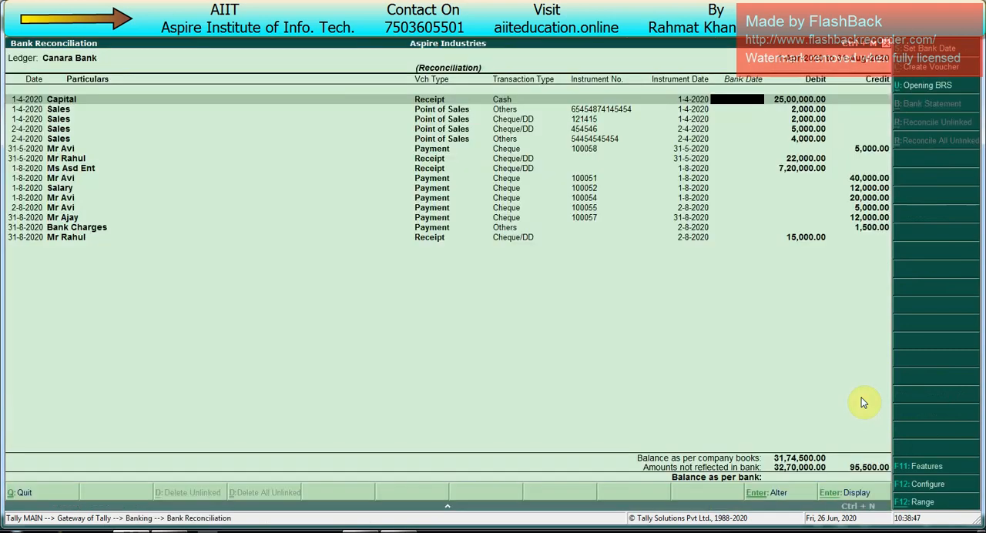
{"action": "key", "text": "alt+F2"}
{"action": "key", "text": "Return"}
{"action": "key", "text": "Return"}
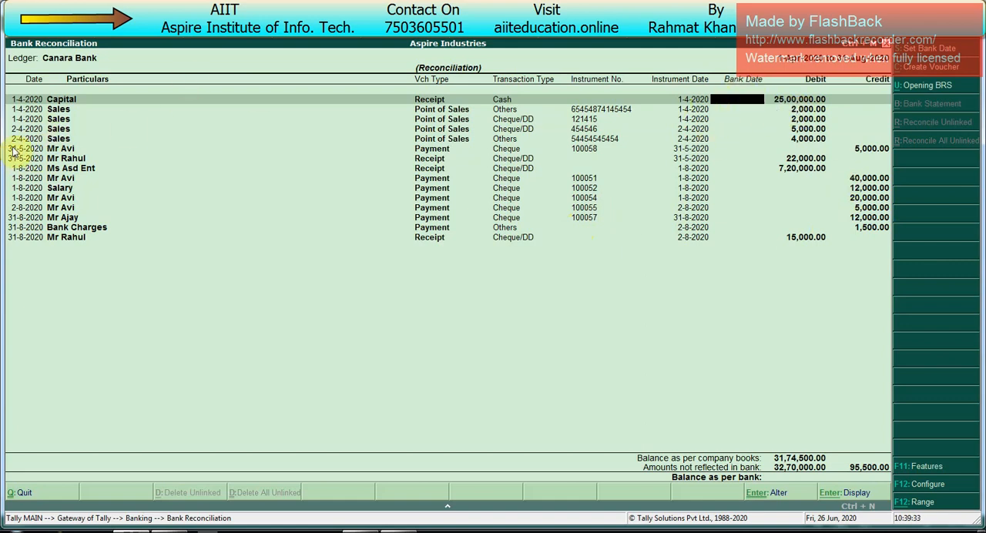
{"action": "left_click", "coordinate": [983, 530]}
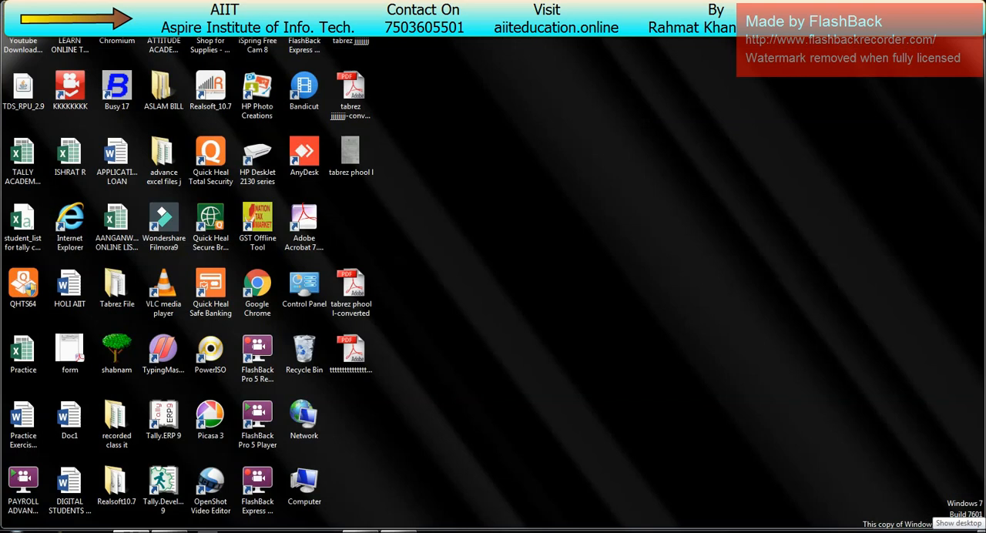
{"action": "left_click", "coordinate": [983, 531]}
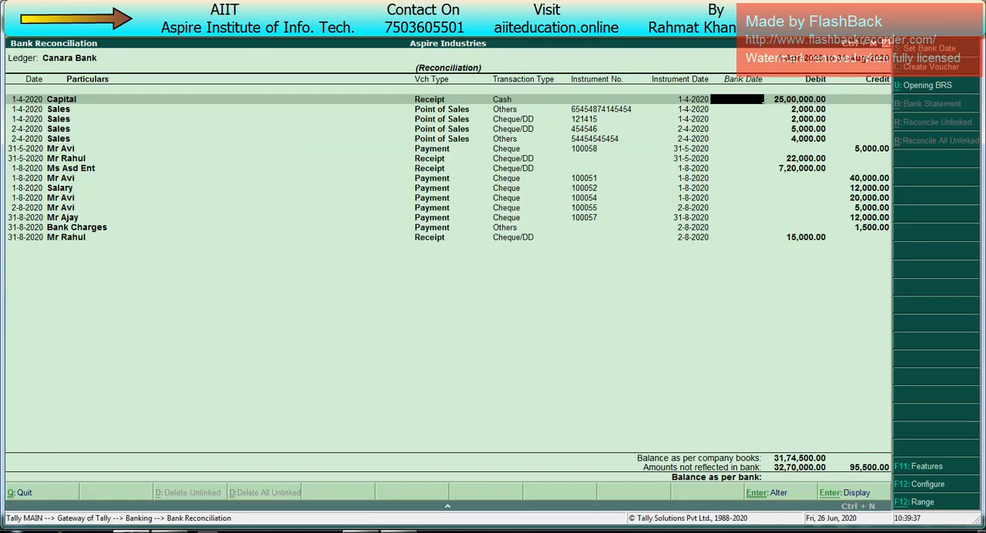
- Enter the bank date 1-4-2020 for the Capital receipt and the first 2,000 Sales entry
{"action": "type", "text": "1"}
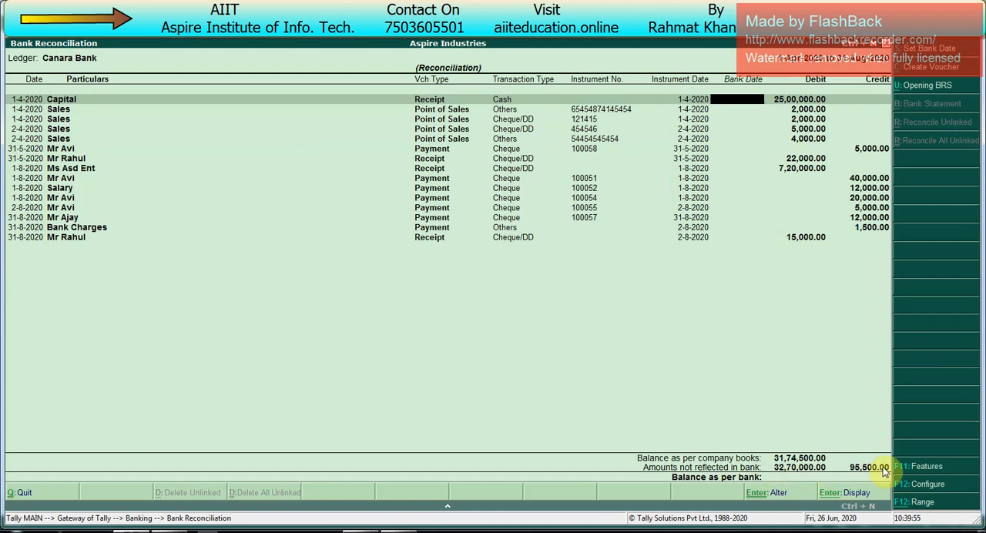
{"action": "type", "text": "1.4"}
{"action": "key", "text": "Return"}
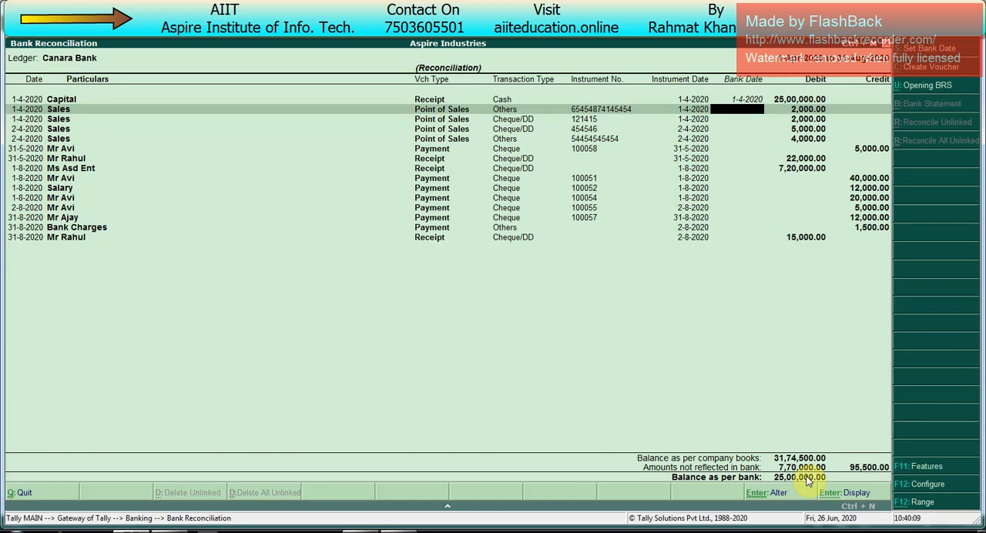
{"action": "type", "text": "1-4"}
{"action": "key", "text": "Return"}
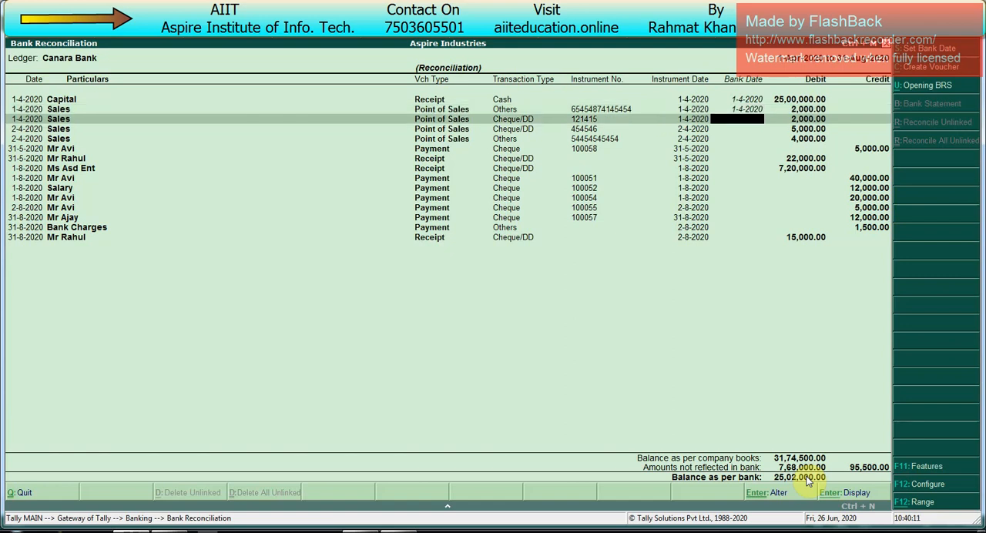
- Enter the bank date 2-4-2020 for the remaining three Sales entries of 2,000, 5,000 and 4,000
{"action": "type", "text": "2-4"}
{"action": "key", "text": "Return"}
{"action": "type", "text": "2-4"}
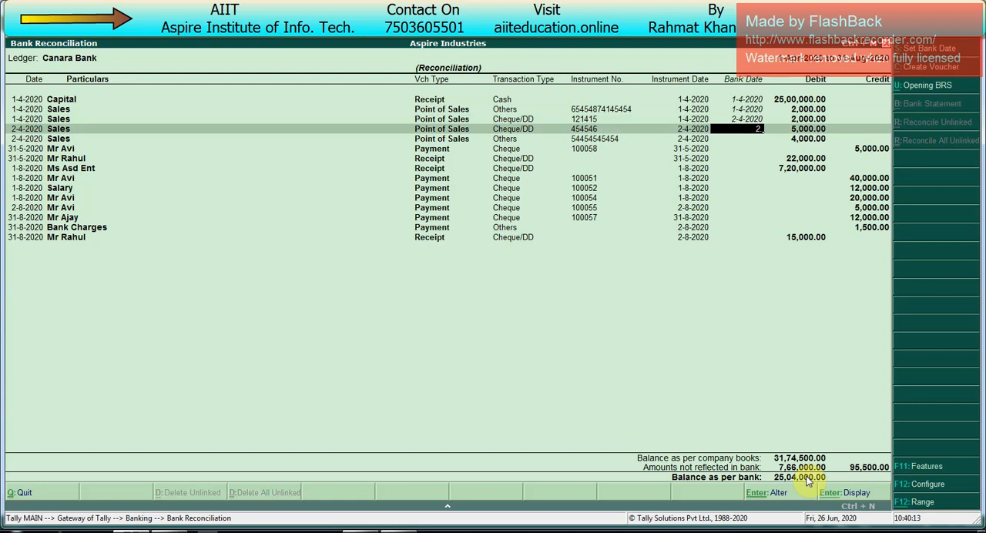
{"action": "key", "text": "Return"}
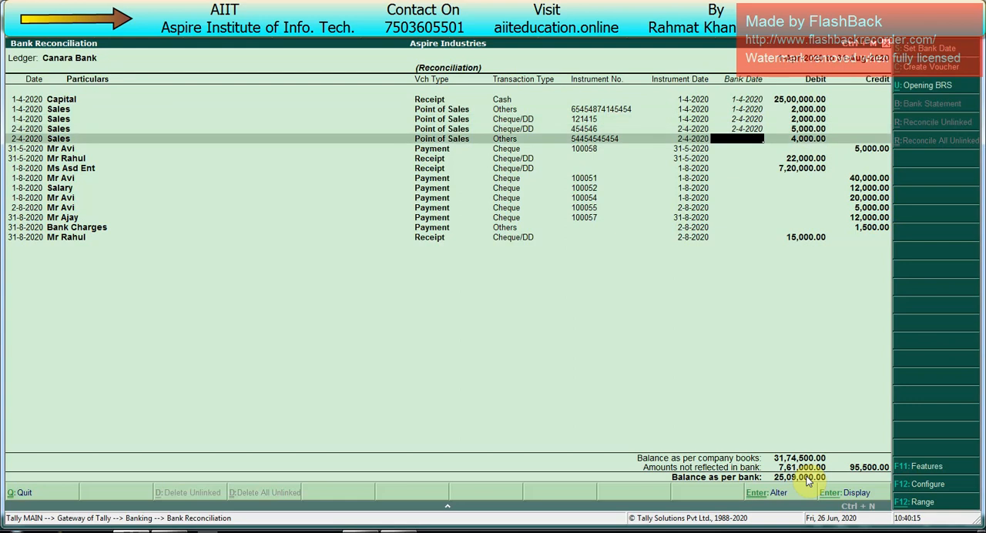
{"action": "type", "text": "1-4"}
{"action": "key", "text": "Return"}
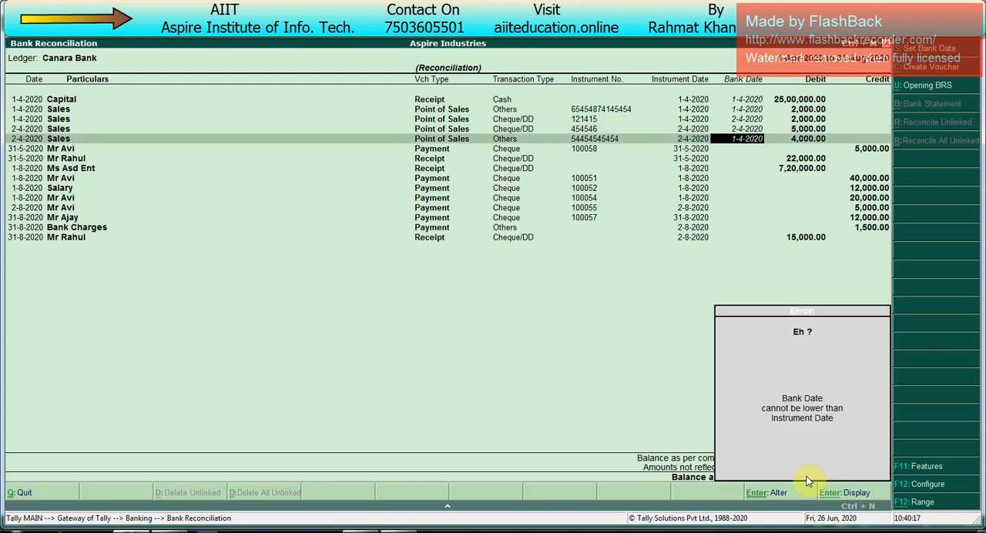
{"action": "key", "text": "Escape"}
{"action": "type", "text": "2-4"}
{"action": "key", "text": "Return"}
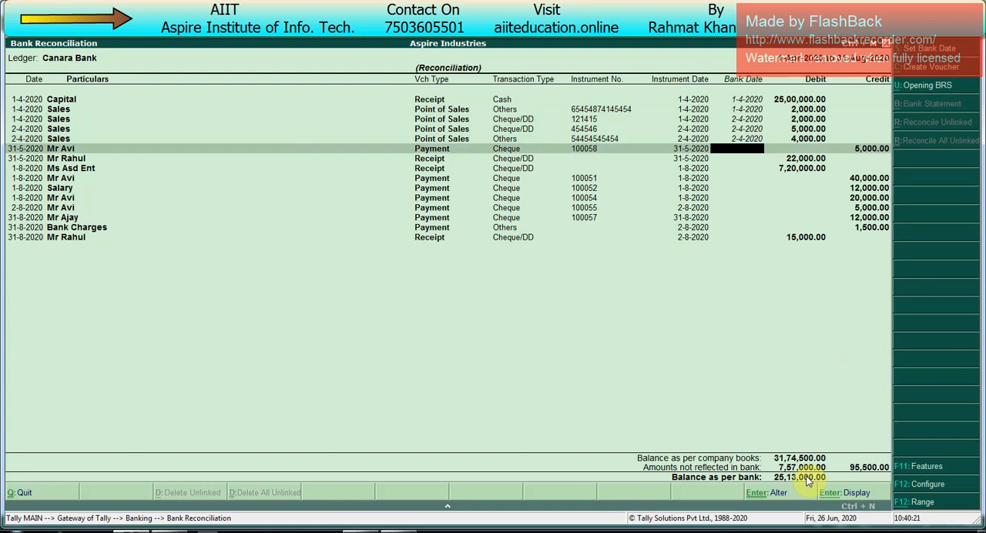
- Enter the bank date 2-6-2020 for the 5,000 payment and the 22,000 receipt dated 31-5-2020
{"action": "type", "text": "2-6"}
{"action": "key", "text": "Return"}
{"action": "type", "text": "2-6"}
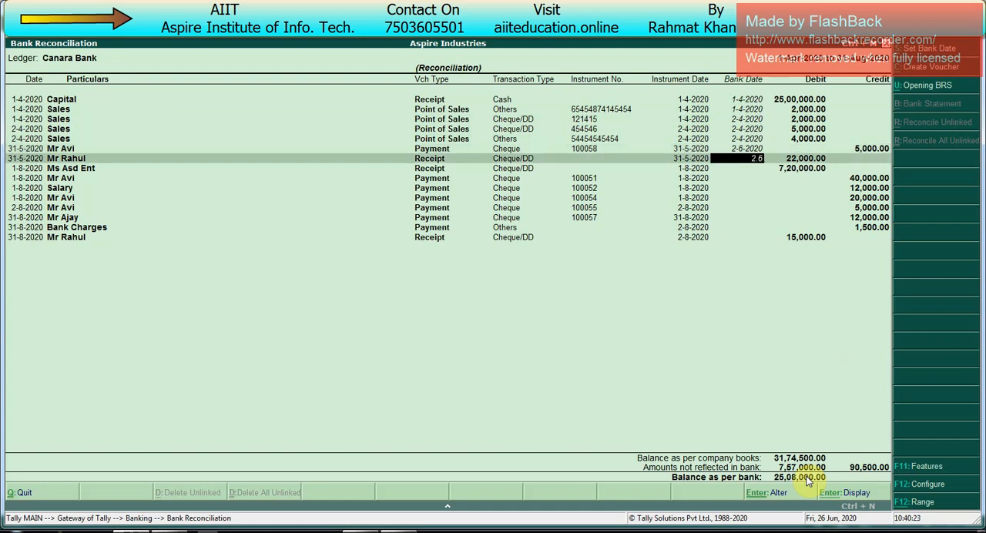
{"action": "key", "text": "Return"}
- Enter the bank date 2-8-2020 for the Ms Asd Ent receipt and the four cheque payments dated 1-8-2020 and 2-8-2020
{"action": "type", "text": "2-8"}
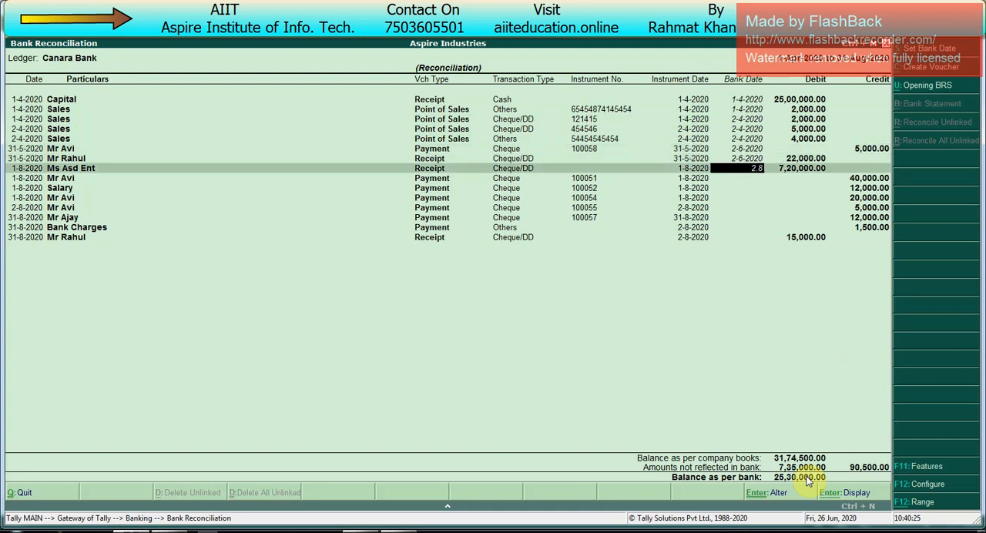
{"action": "key", "text": "Return"}
{"action": "type", "text": "2-8"}
{"action": "key", "text": "Return"}
{"action": "type", "text": "2-8"}
{"action": "key", "text": "Return"}
{"action": "type", "text": "2-8"}
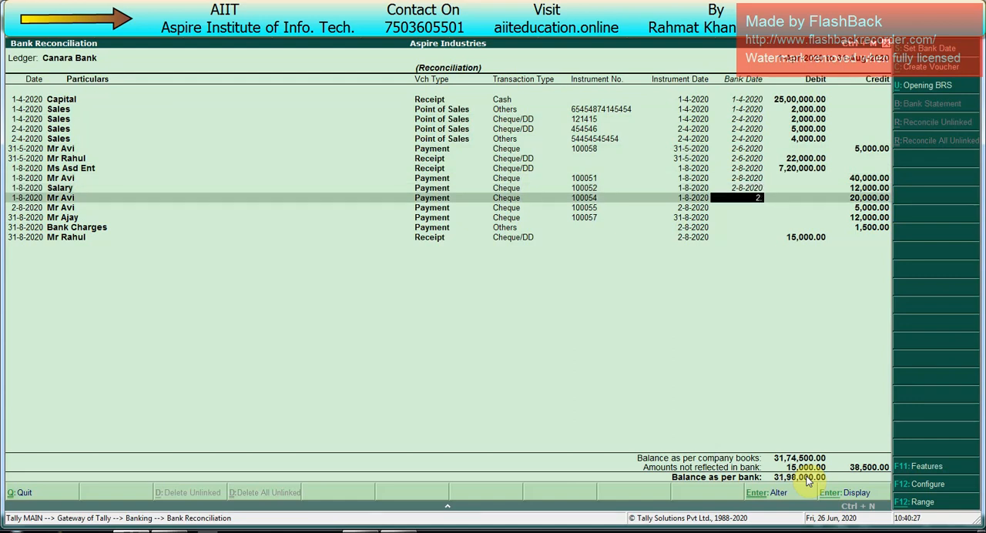
{"action": "key", "text": "Return"}
{"action": "type", "text": "2-8"}
{"action": "key", "text": "Return"}
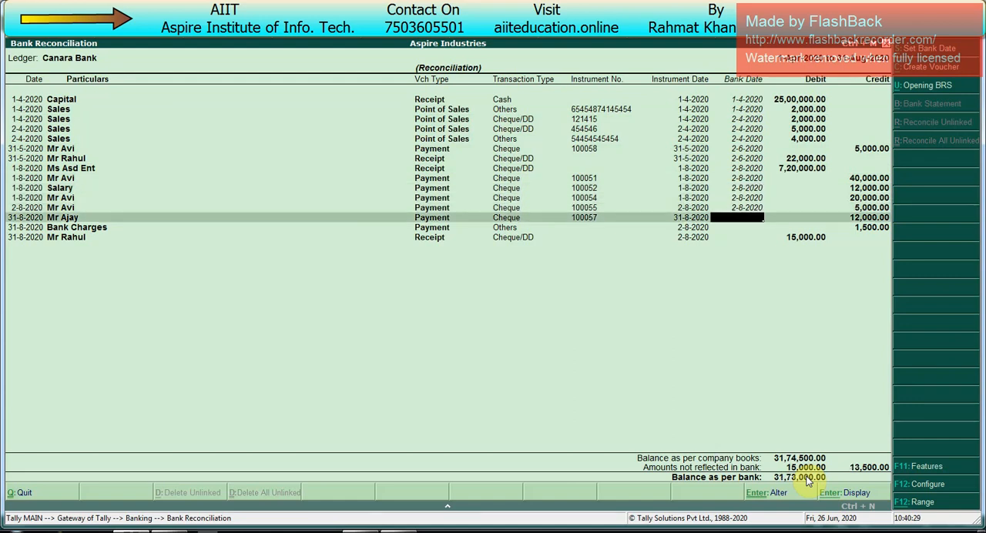
- Leave the 12,000 cheque payment without a bank date and set the Bank Charges payment's bank date to 31-8-2020
{"action": "key", "text": "Return"}
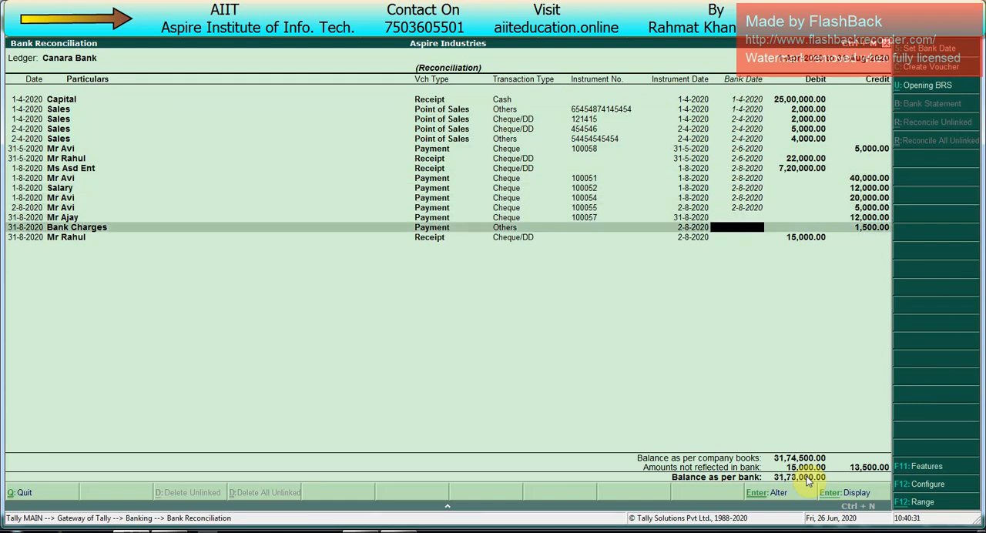
{"action": "type", "text": "2-8"}
{"action": "key", "text": "Return"}
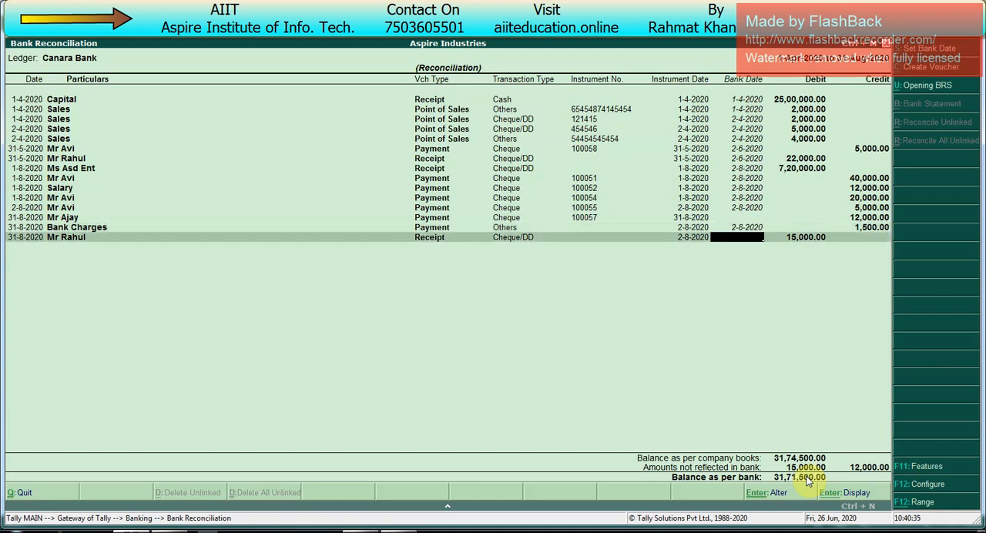
{"action": "key", "text": "Up"}
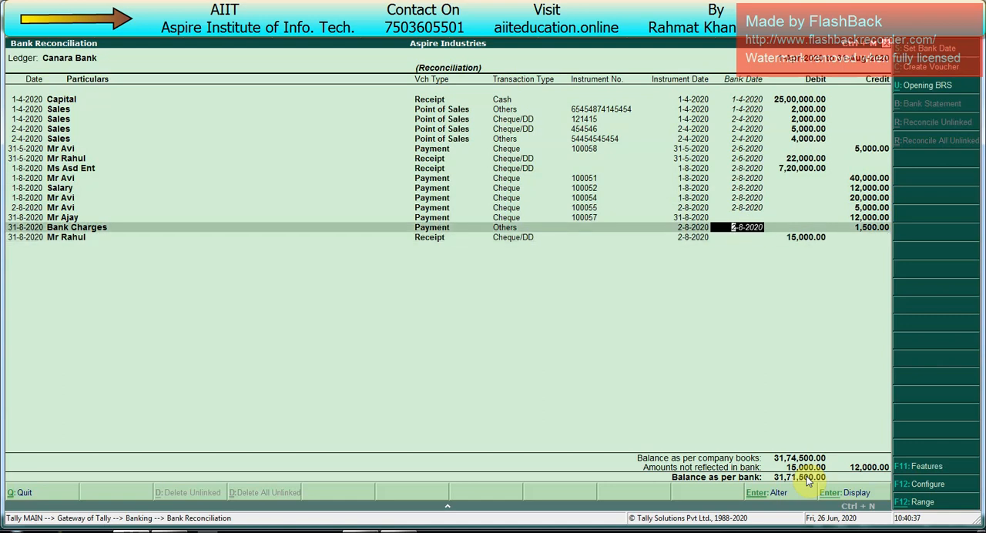
{"action": "type", "text": "31.8"}
{"action": "key", "text": "Return"}
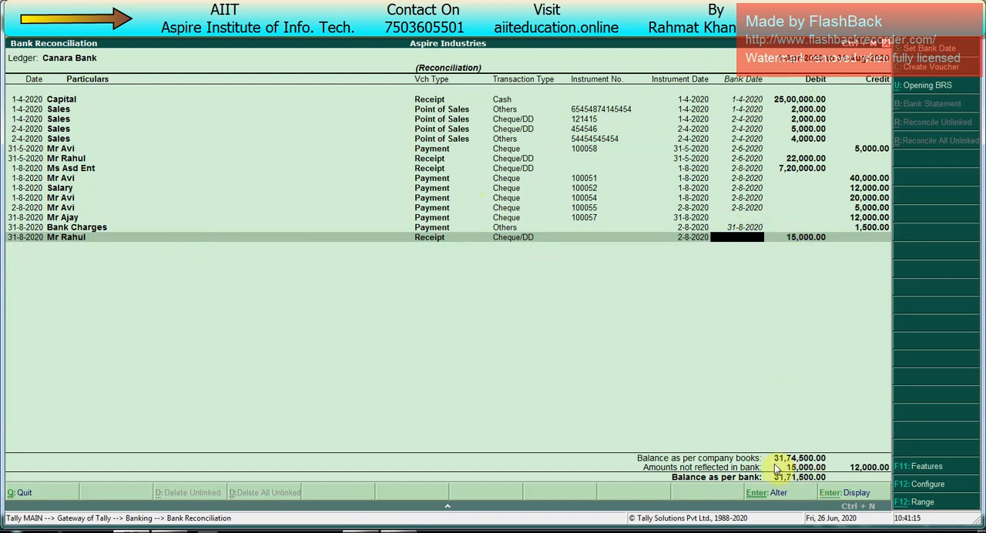
- Enter the bank date 31-8-2020 for the 12,000 cheque payment, the Bank Charges payment and the 15,000 receipt
{"action": "key", "text": "Up"}
{"action": "key", "text": "Up"}
{"action": "type", "text": "31-8"}
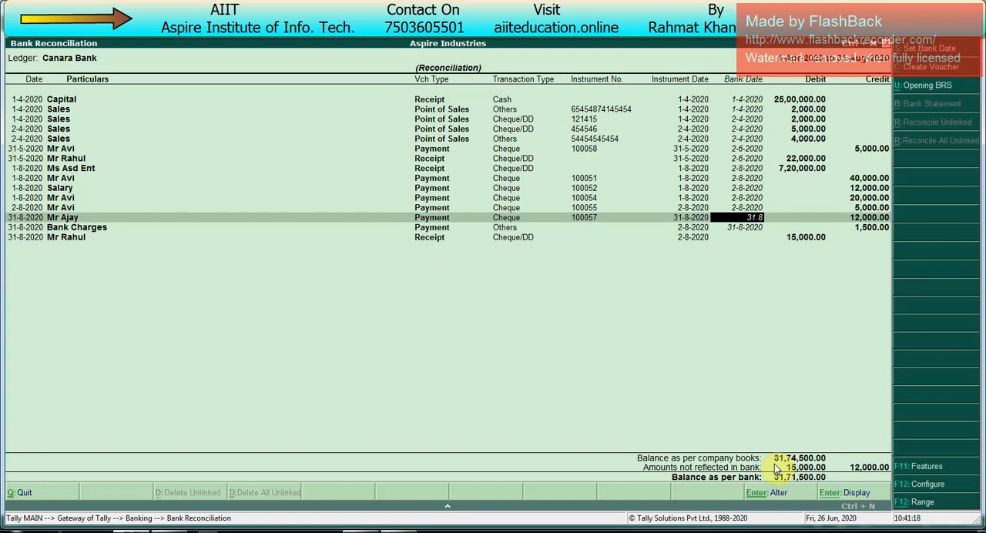
{"action": "key", "text": "Return"}
{"action": "type", "text": "31-8-2020"}
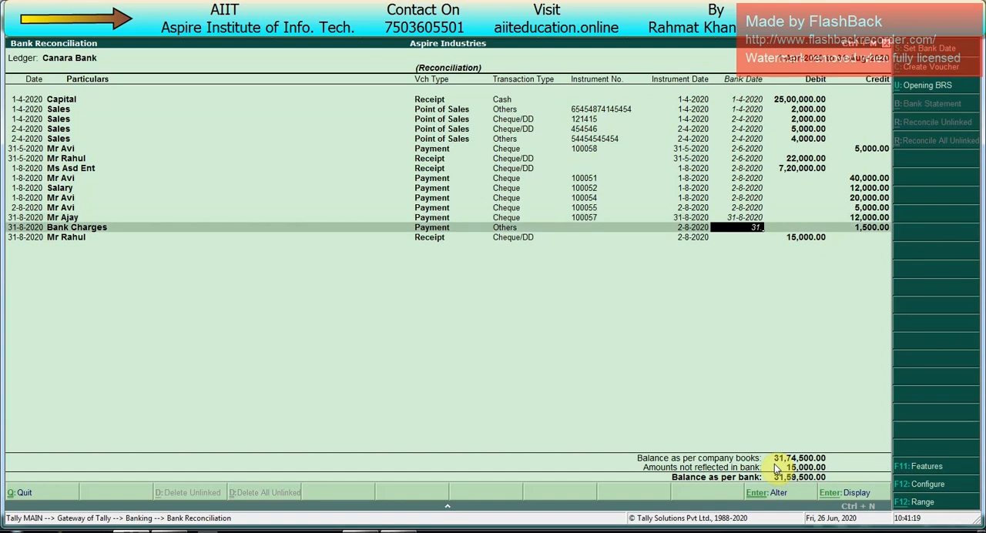
{"action": "key", "text": "Return"}
{"action": "type", "text": "31-8"}
{"action": "key", "text": "Return"}
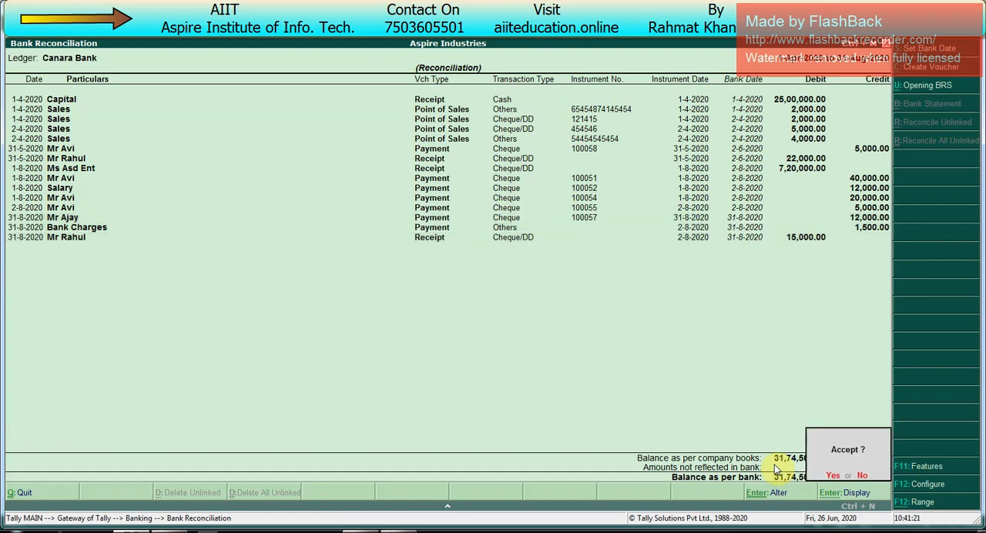
{"action": "key", "text": "y"}
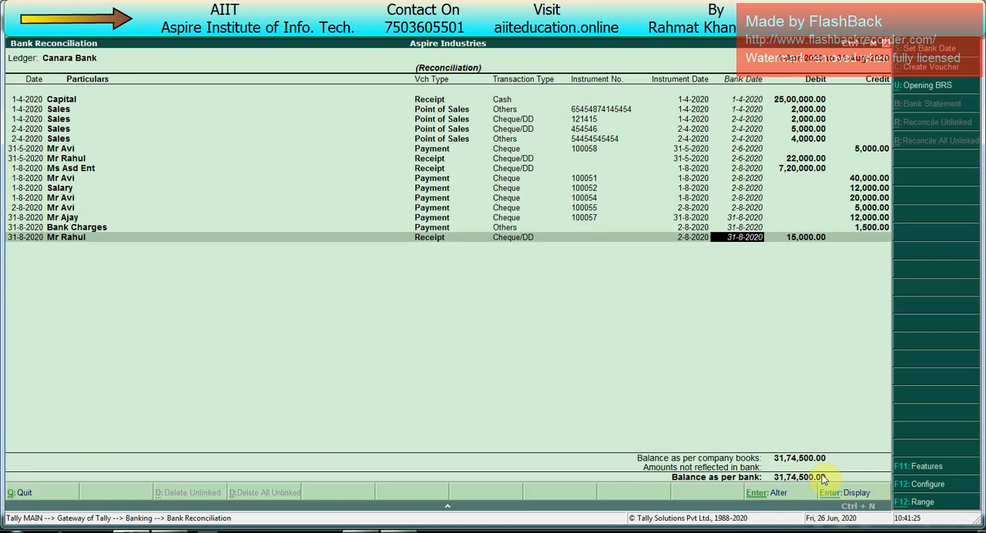
- Clear the bank dates of the 15,000 receipt and the 12,000 cheque payment and accept the reconciliation
{"action": "key", "text": "BackSpace"}
{"action": "key", "text": "Up"}
{"action": "key", "text": "Up"}
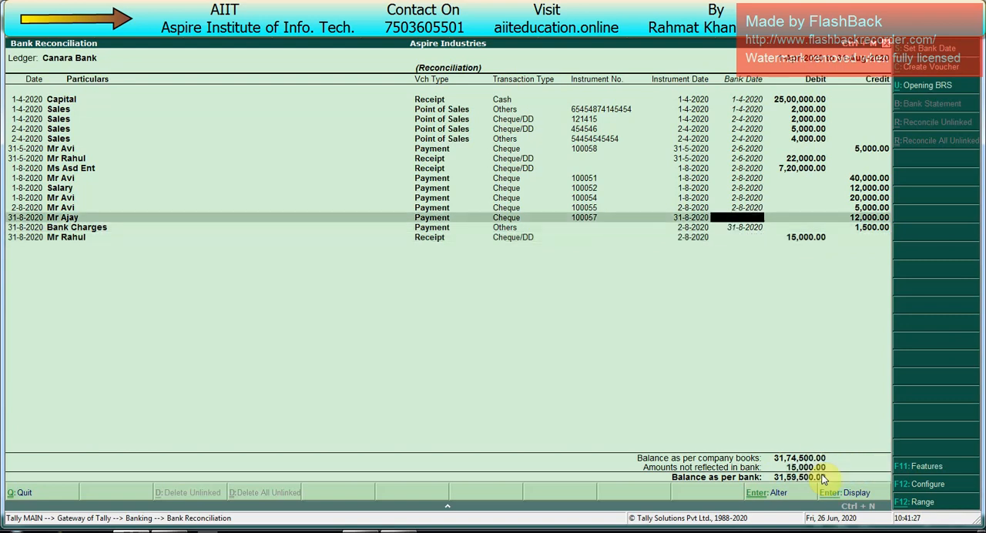
{"action": "key", "text": "BackSpace"}
{"action": "key", "text": "Down"}
{"action": "key", "text": "Down"}
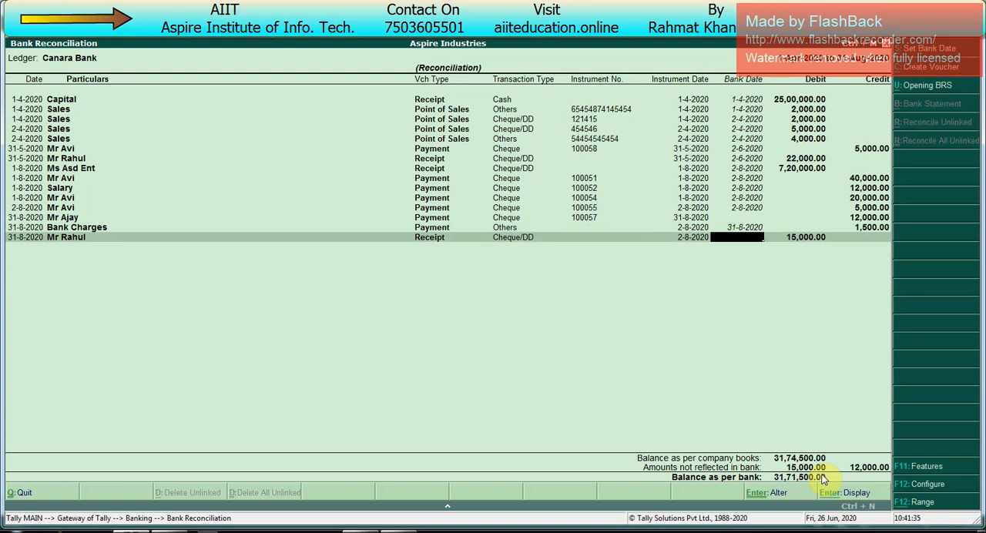
{"action": "key", "text": "Return"}
{"action": "key", "text": "Return"}
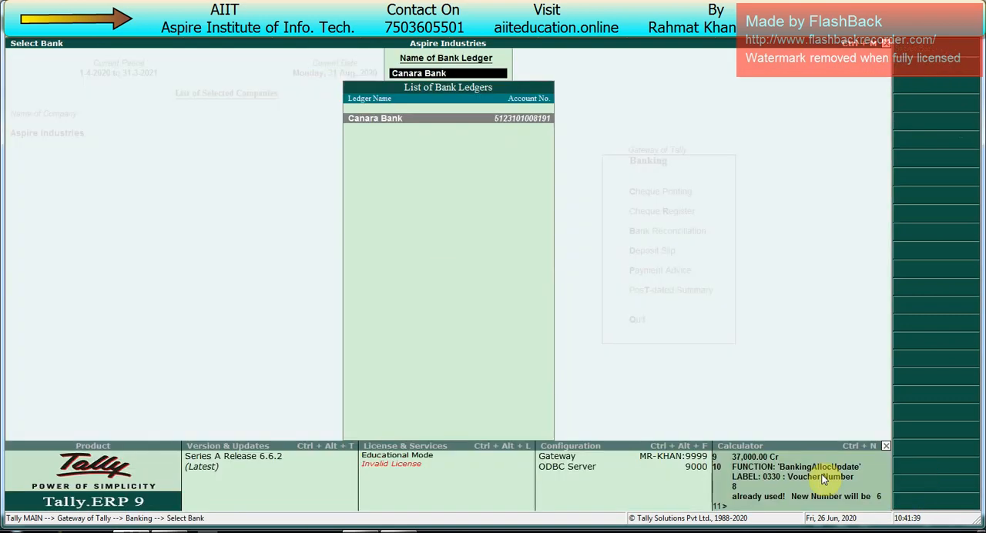
- Reopen the bank reconciliation statement for the Canara Bank ledger
{"action": "key", "text": "Escape"}
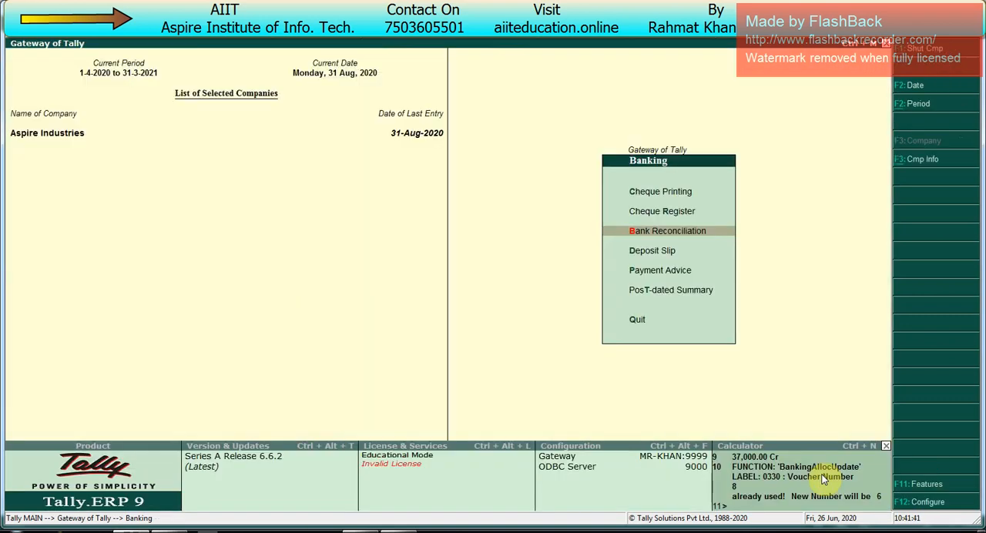
{"action": "key", "text": "Return"}
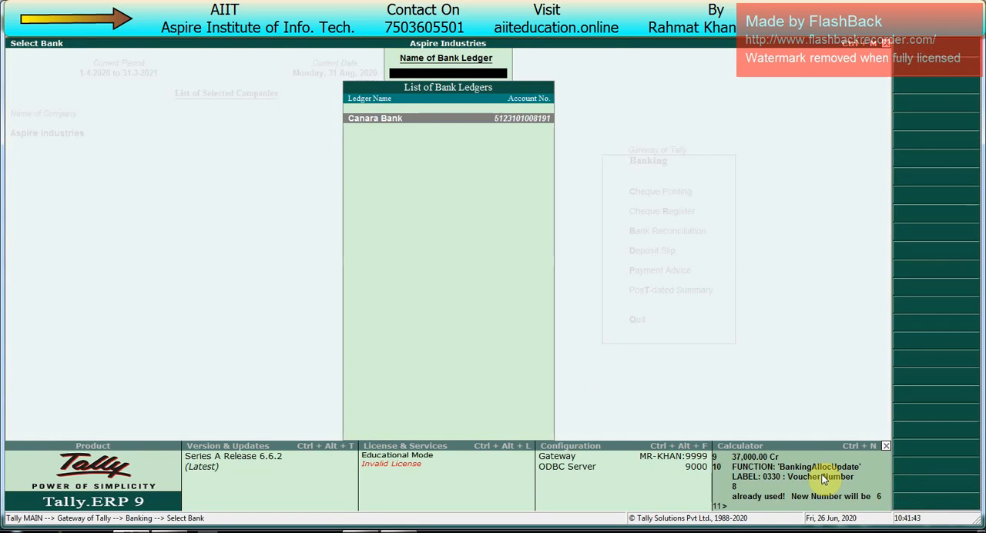
{"action": "key", "text": "Return"}
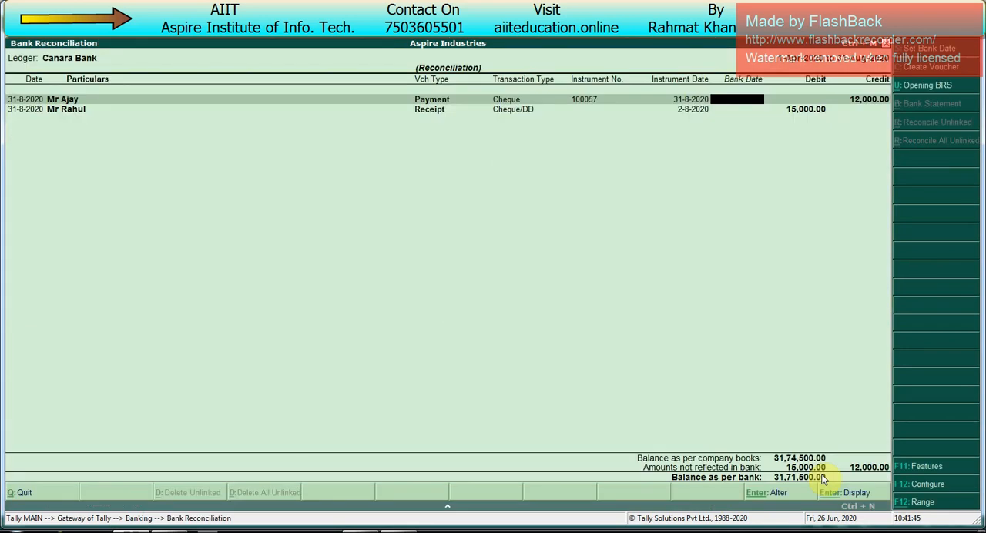
- Configure the reconciliation to show reconciled transactions also, review all vouchers, and return to the Gateway of Tally
{"action": "key", "text": "F12"}
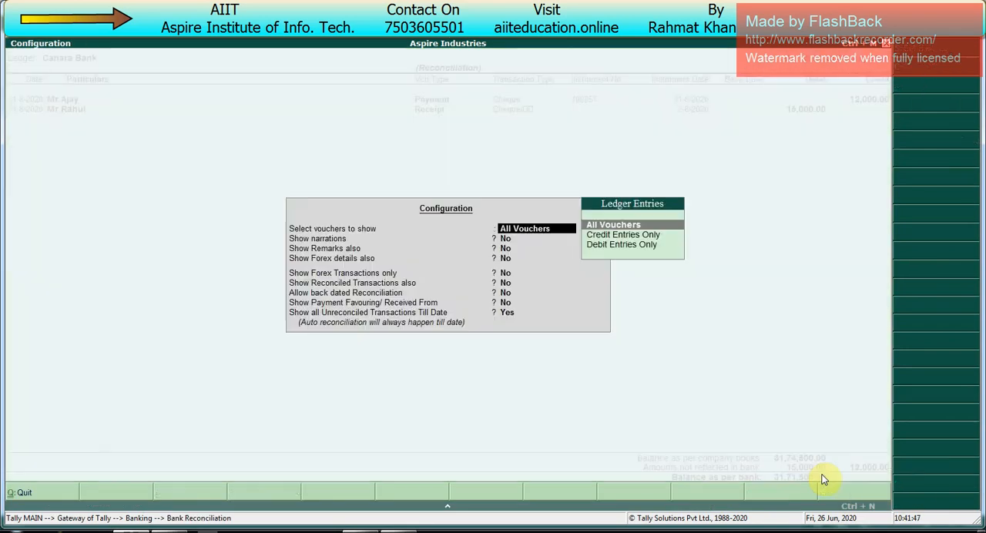
{"action": "key", "text": "Return"}
{"action": "key", "text": "Return"}
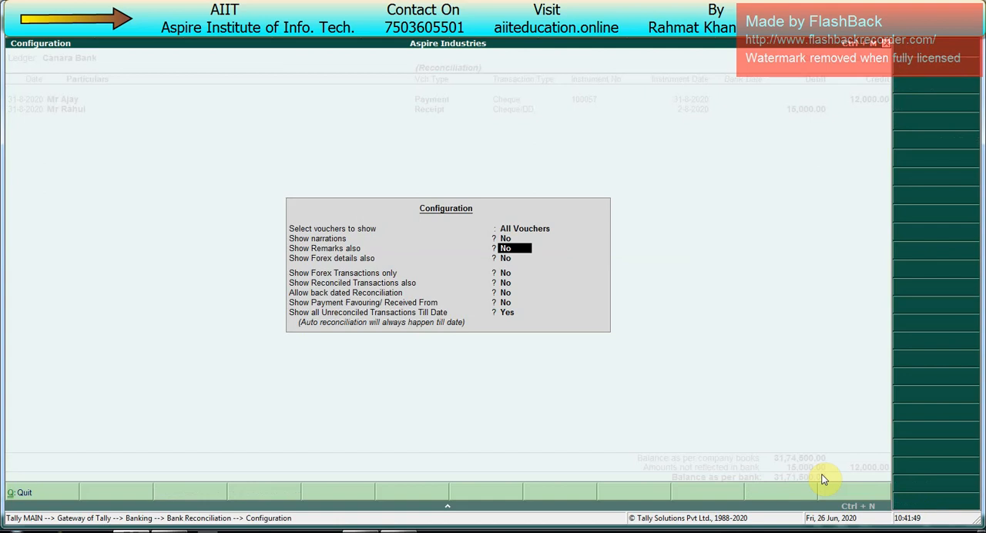
{"action": "key", "text": "Return"}
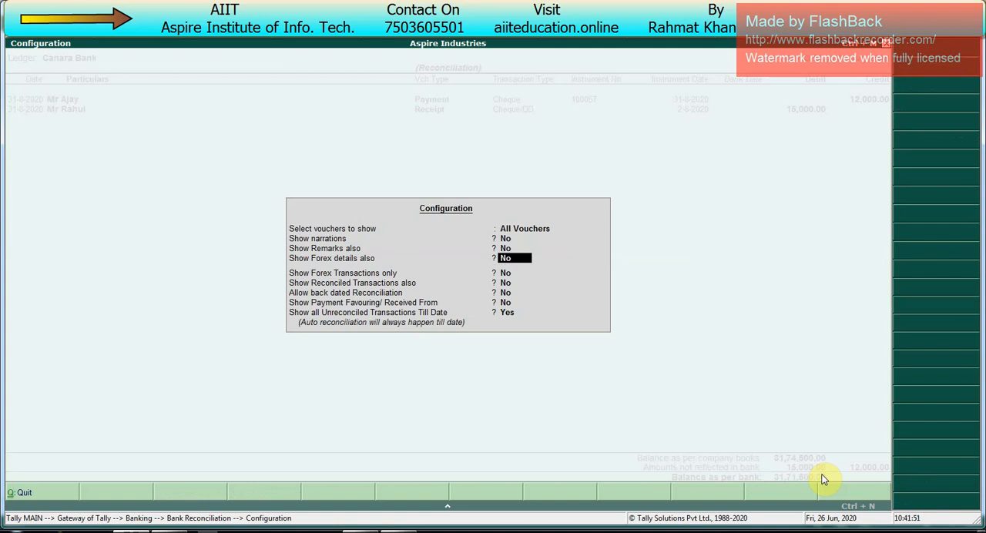
{"action": "key", "text": "Return"}
{"action": "key", "text": "Return"}
{"action": "type", "text": "y"}
{"action": "key", "text": "Return"}
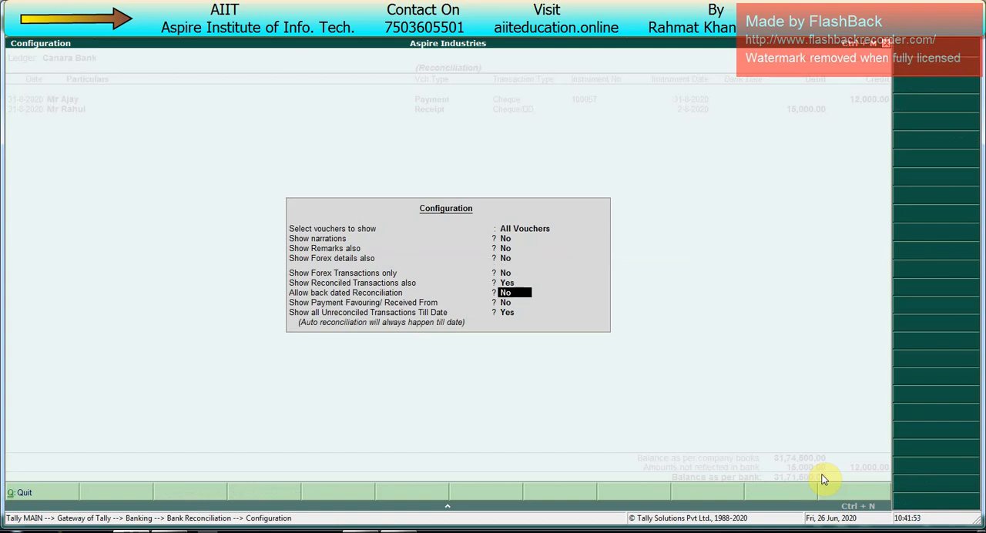
{"action": "key", "text": "ctrl+a"}
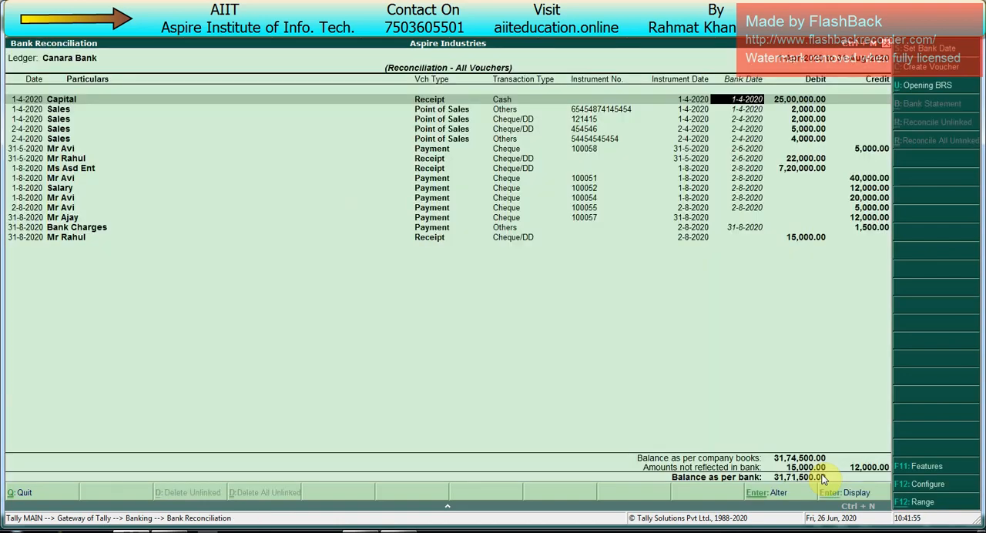
{"action": "key", "text": "Escape"}
{"action": "key", "text": "Escape"}
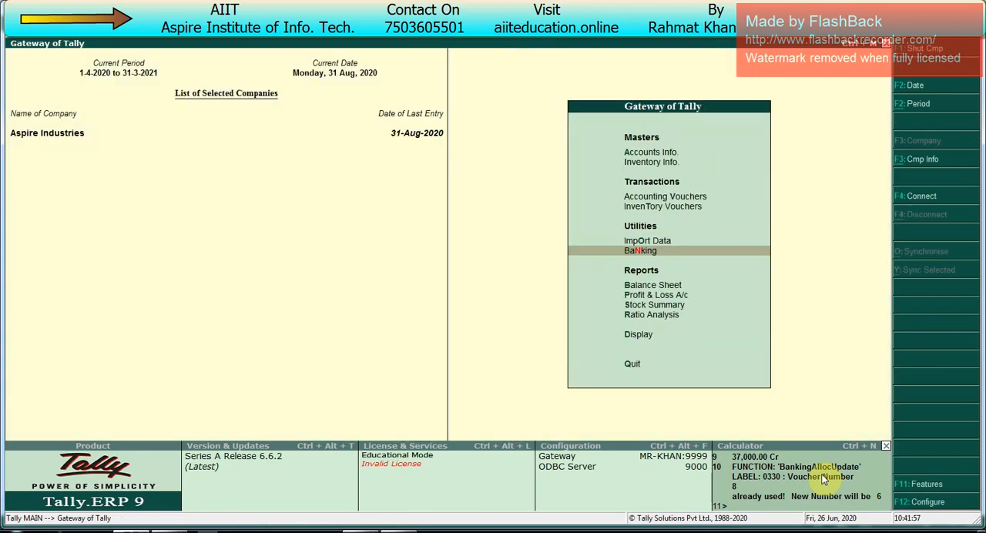
- Open the Cheque Register from Banking in detailed view so each Canara Bank cheque book is listed
{"action": "key", "text": "Return"}
{"action": "key", "text": "Down"}
{"action": "key", "text": "Down"}
{"action": "key", "text": "Up"}
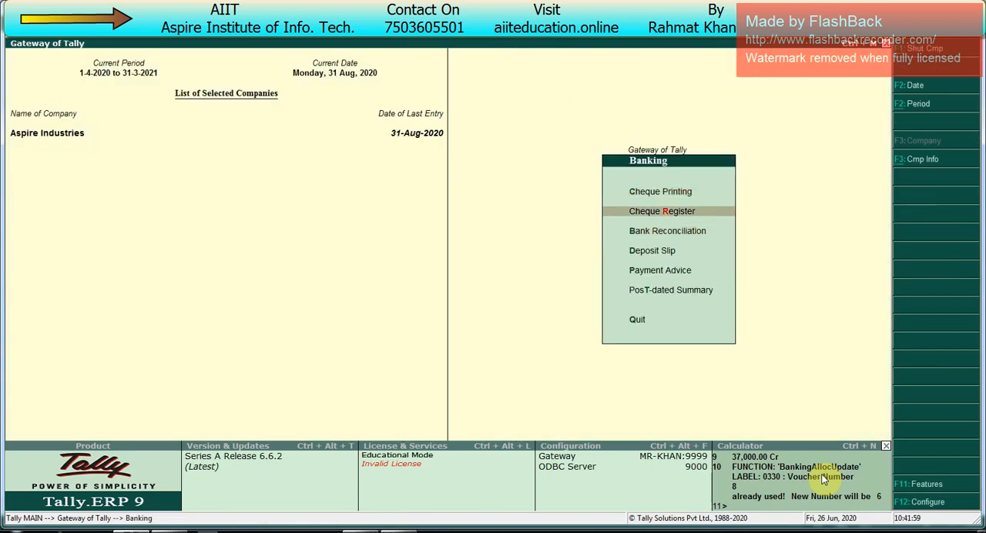
{"action": "key", "text": "Return"}
{"action": "key", "text": "alt+F1"}
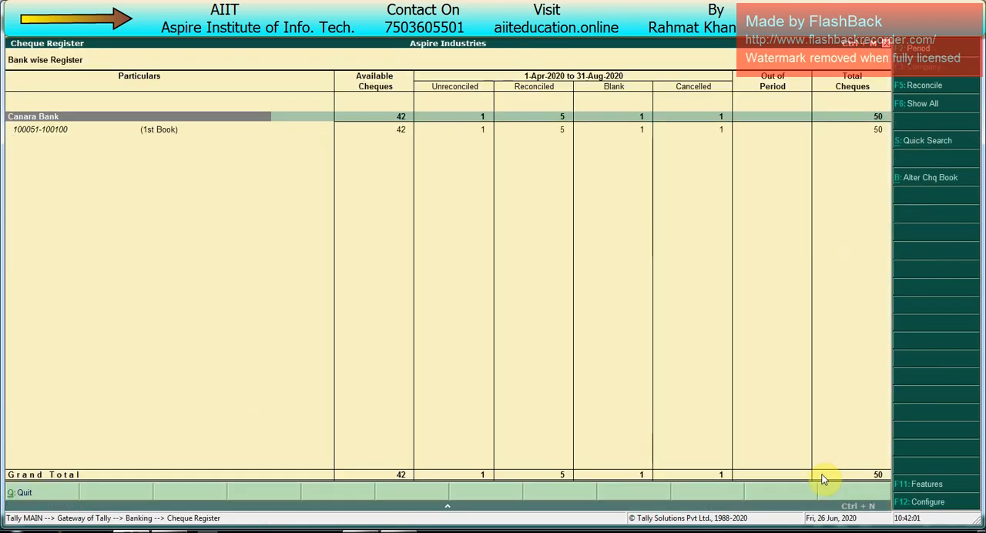
{"action": "key", "text": "Right"}
{"action": "key", "text": "Right"}
{"action": "key", "text": "Down"}
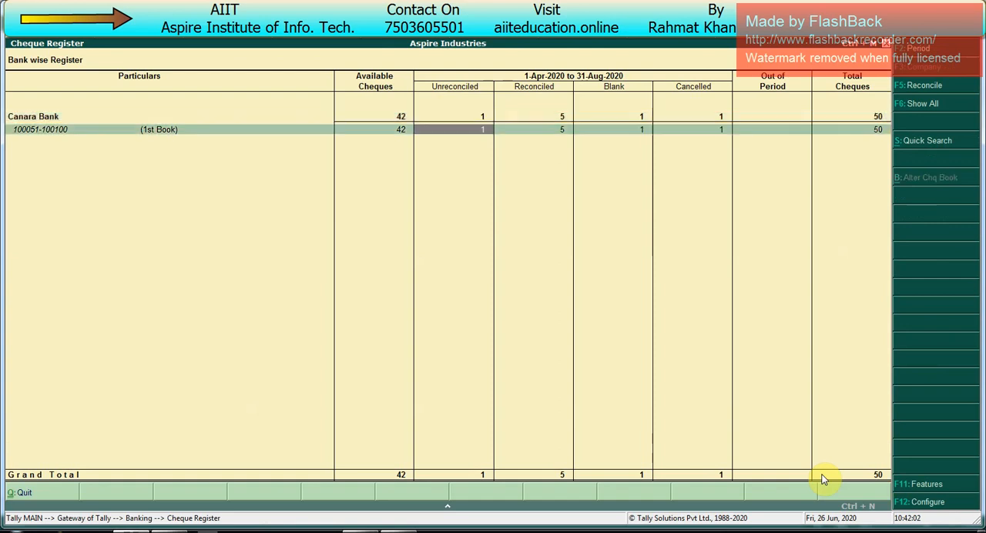
{"action": "key", "text": "Right"}
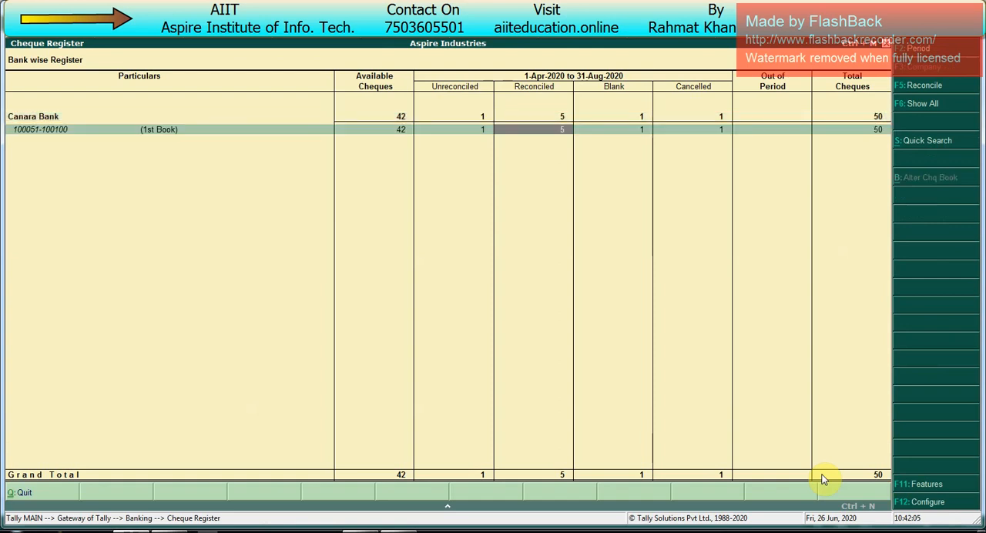
{"action": "key", "text": "Right"}
{"action": "key", "text": "Left"}
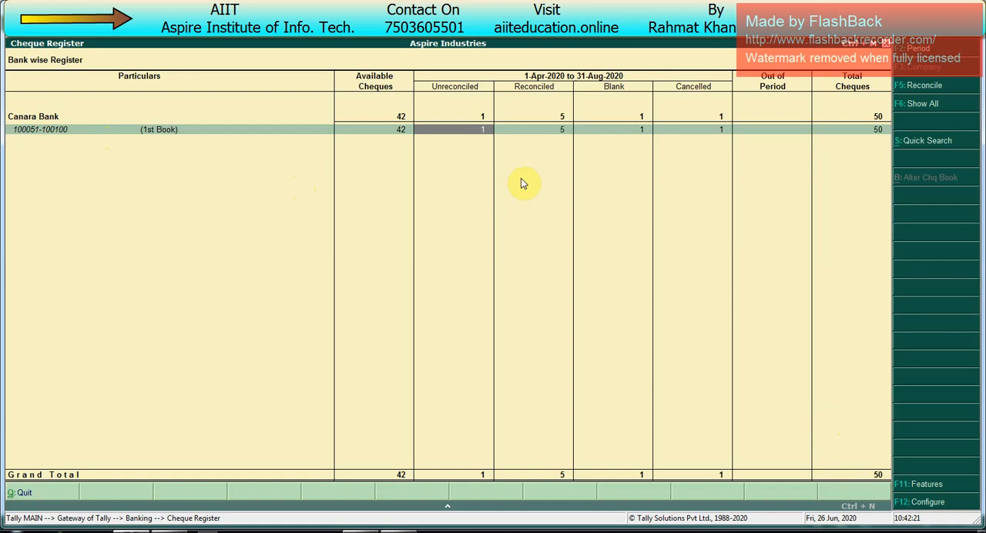
{"action": "key", "text": "Escape"}
{"action": "key", "text": "Escape"}
{"action": "key", "text": "Escape"}
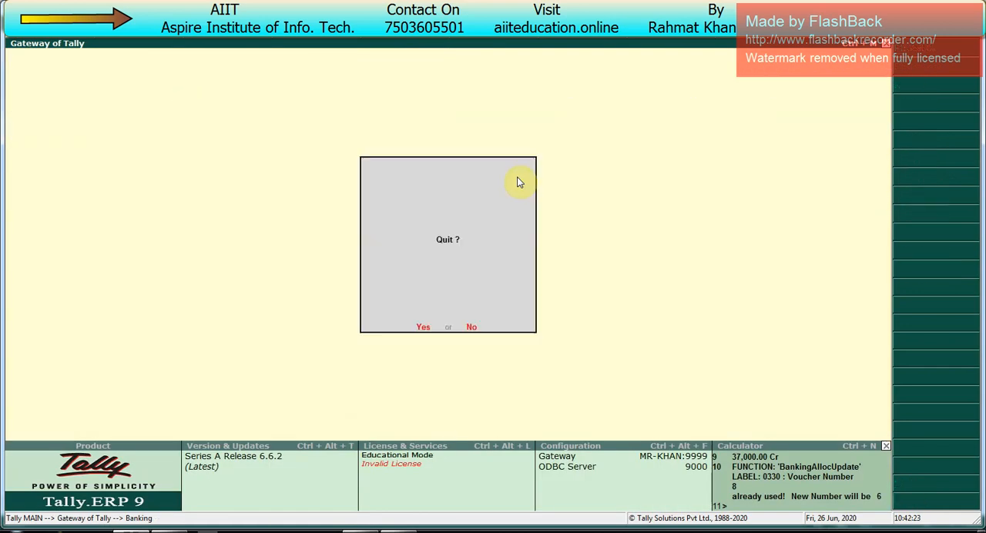
{"action": "key", "text": "Escape"}
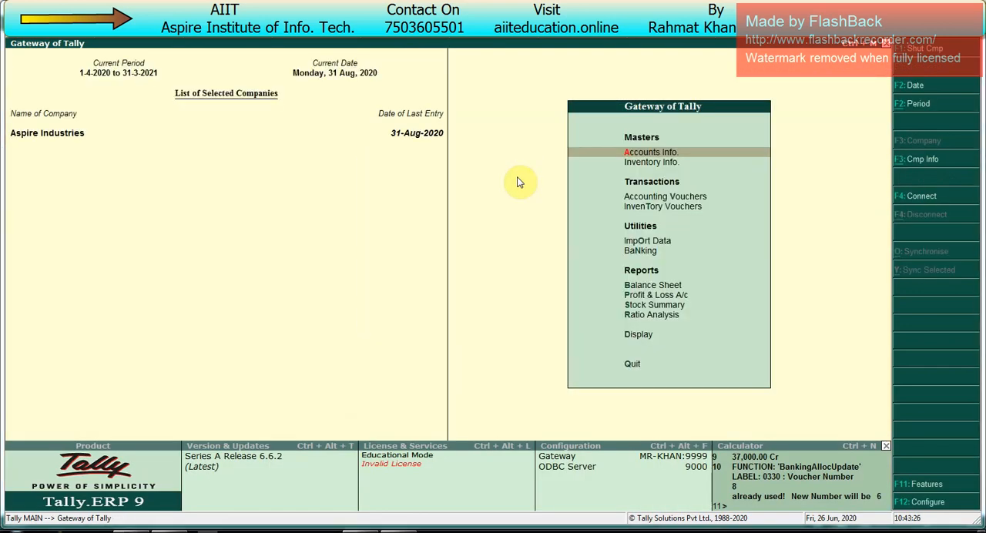
- Switch to the Excel workbook's Class 6 topic list and select the Job work Out/In topic in cell B6
{"action": "left_click", "coordinate": [360, 531]}
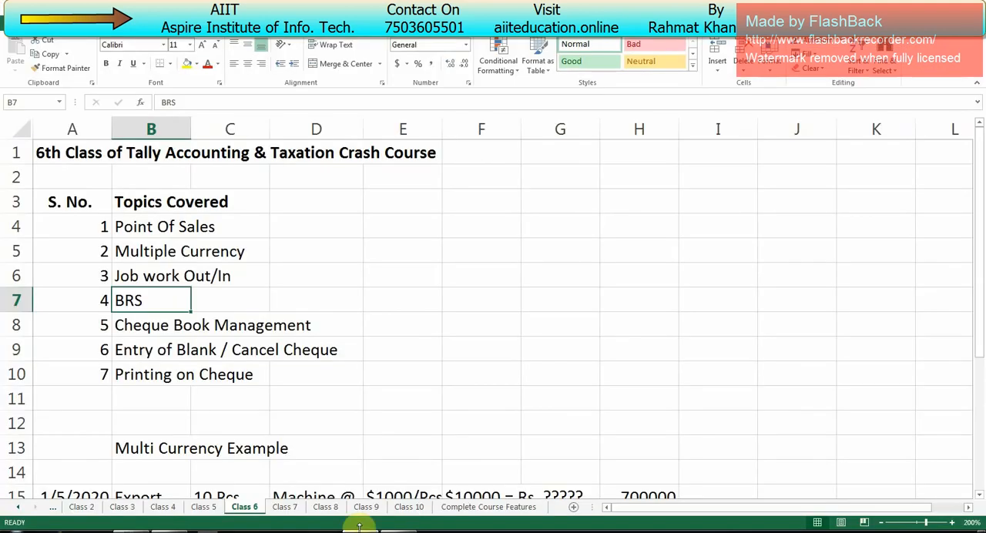
{"action": "left_click", "coordinate": [154, 274]}
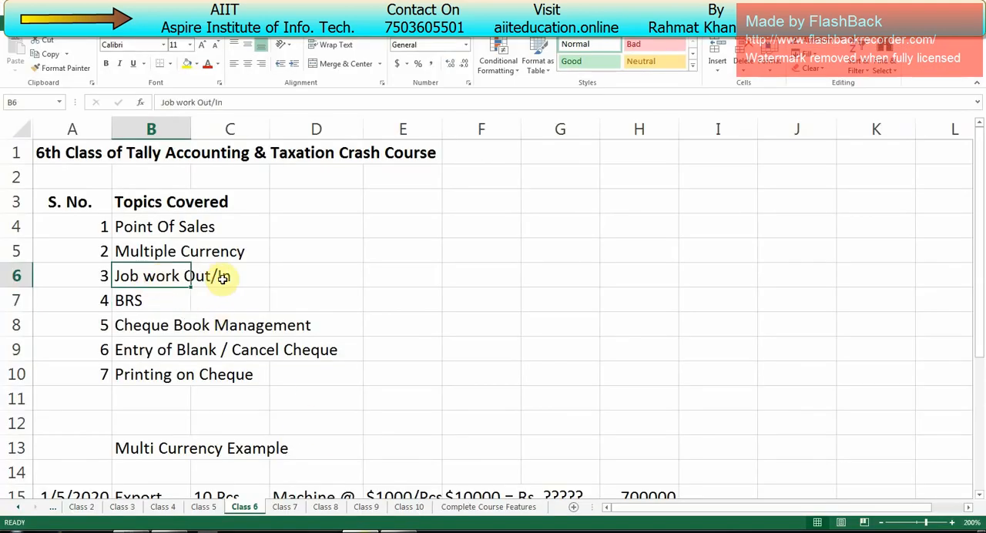
{"action": "left_click", "coordinate": [223, 279]}
{"action": "left_click", "coordinate": [154, 276]}
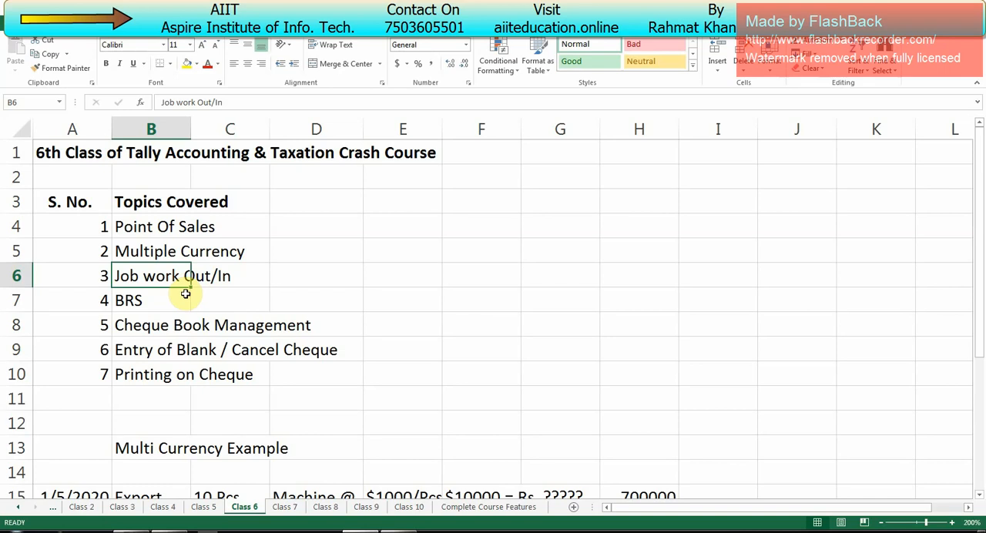
- Switch to Tally.ERP 9 and enable job order processing in the Inventory Features of Aspire Industries
{"action": "key", "text": "alt+Tab"}
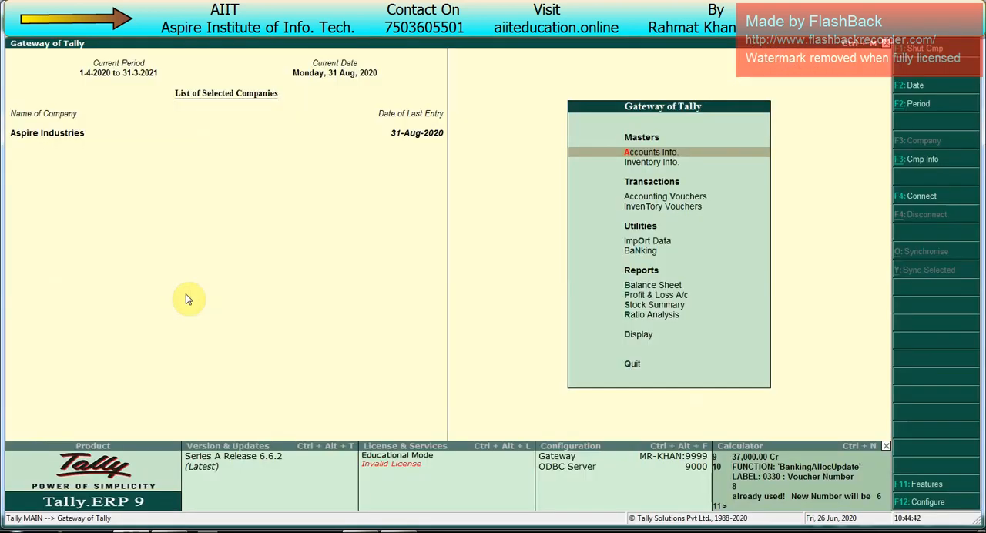
{"action": "key", "text": "F11"}
{"action": "key", "text": "F2"}
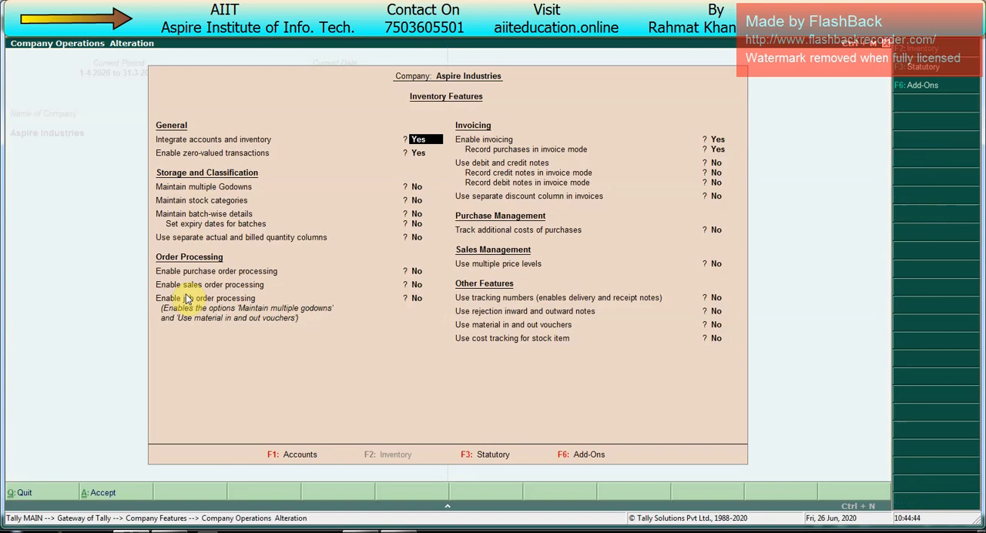
{"action": "key", "text": "Return"}
{"action": "key", "text": "Return"}
{"action": "key", "text": "Return"}
{"action": "key", "text": "Return"}
{"action": "key", "text": "Return"}
{"action": "key", "text": "Return"}
{"action": "key", "text": "Return"}
{"action": "key", "text": "Return"}
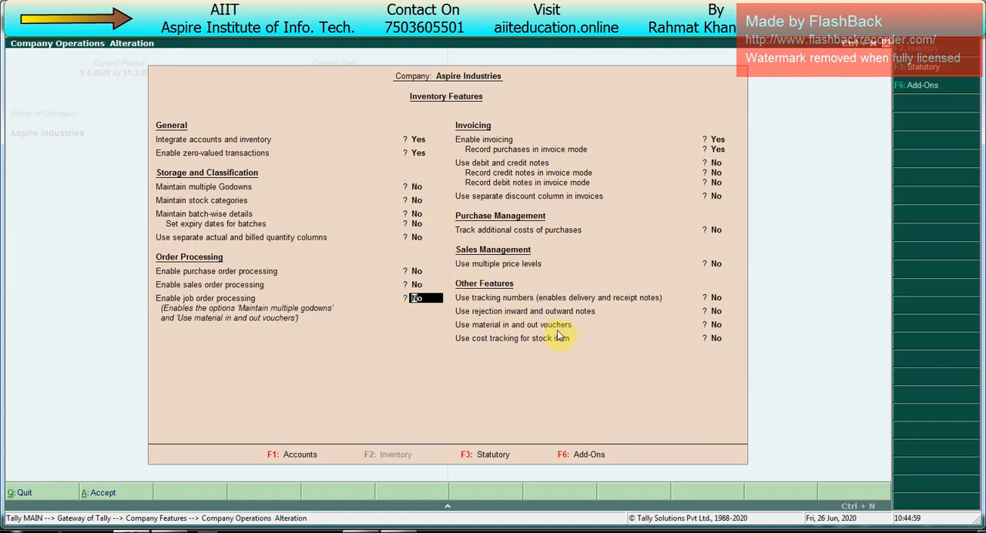
{"action": "type", "text": "y"}
{"action": "key", "text": "Return"}
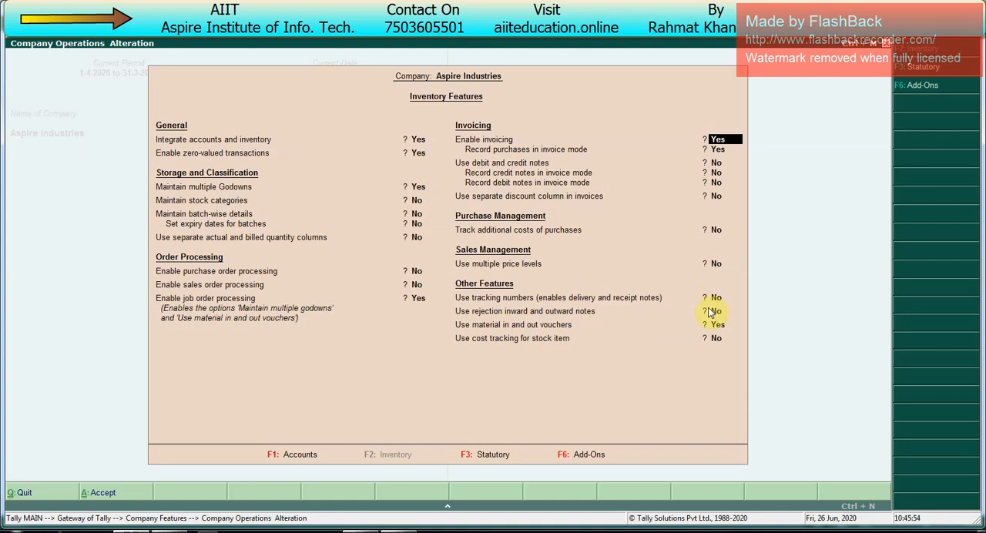
{"action": "key", "text": "Return"}
{"action": "key", "text": "ctrl+a"}
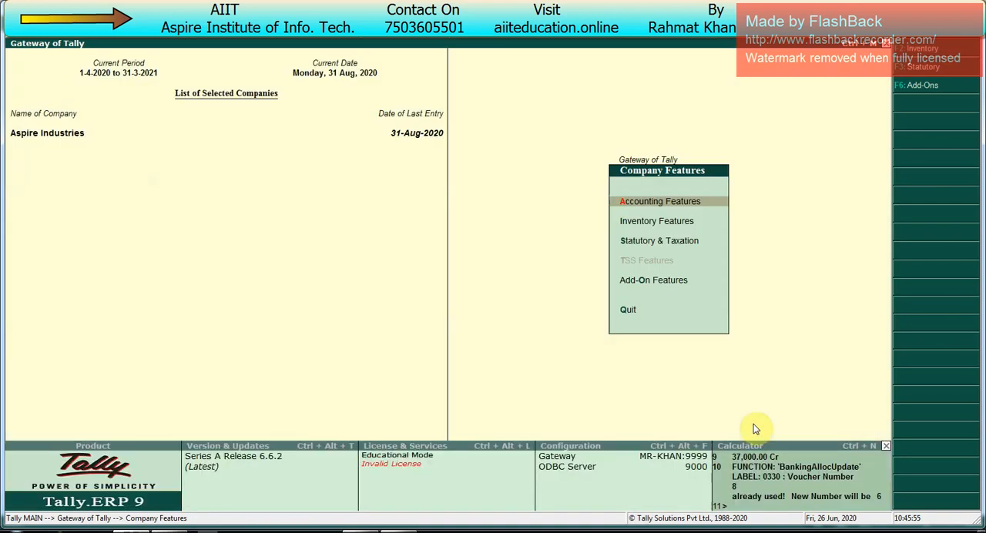
{"action": "key", "text": "Escape"}
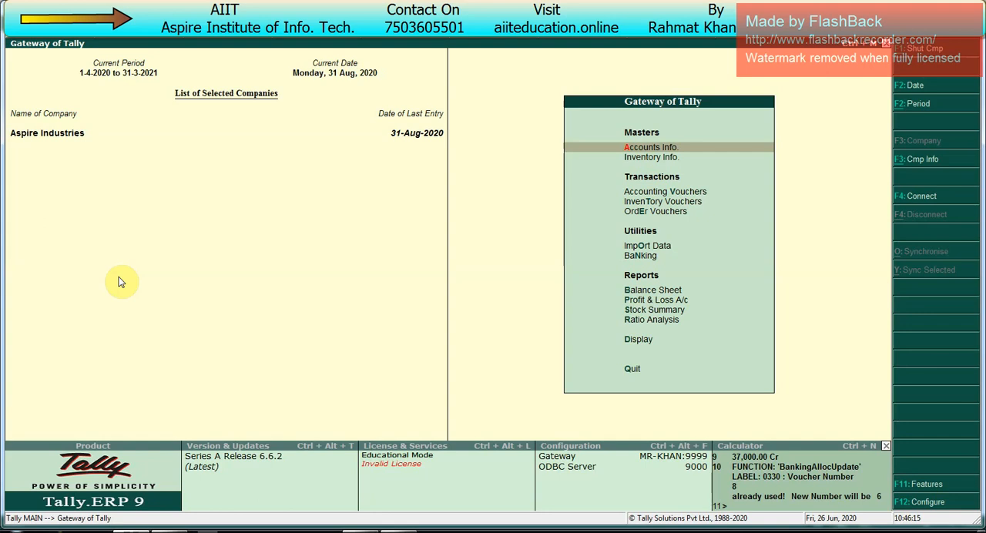
- Open the Material In voucher type for alteration from Accounts Info
{"action": "key", "text": "Return"}
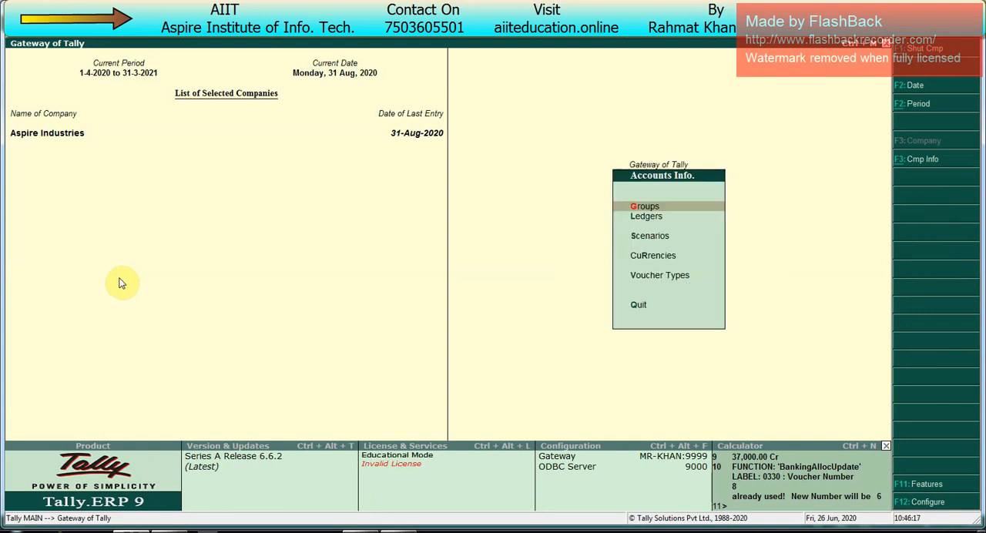
{"action": "key", "text": "Down"}
{"action": "key", "text": "Down"}
{"action": "key", "text": "Down"}
{"action": "key", "text": "Return"}
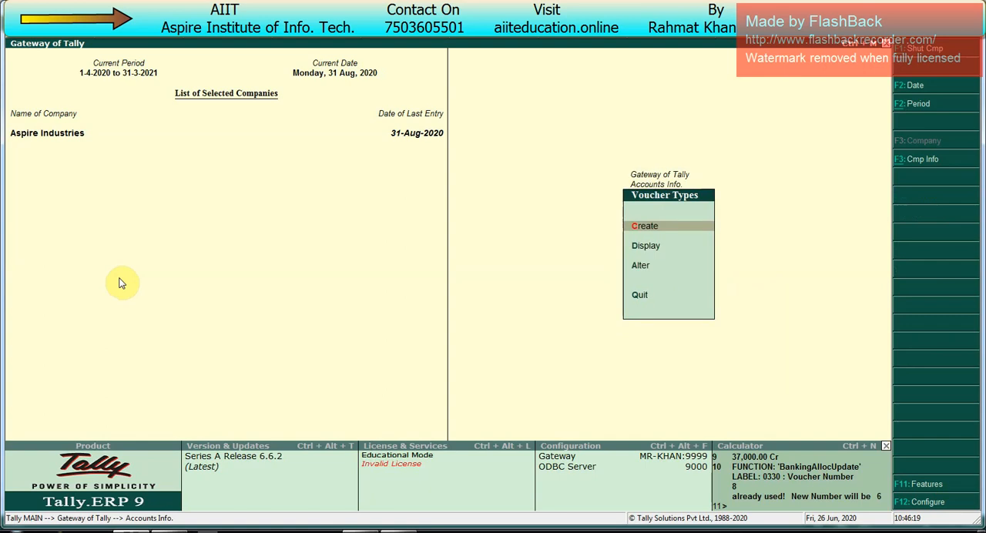
{"action": "key", "text": "Down"}
{"action": "key", "text": "Down"}
{"action": "key", "text": "Return"}
{"action": "type", "text": "Ma"}
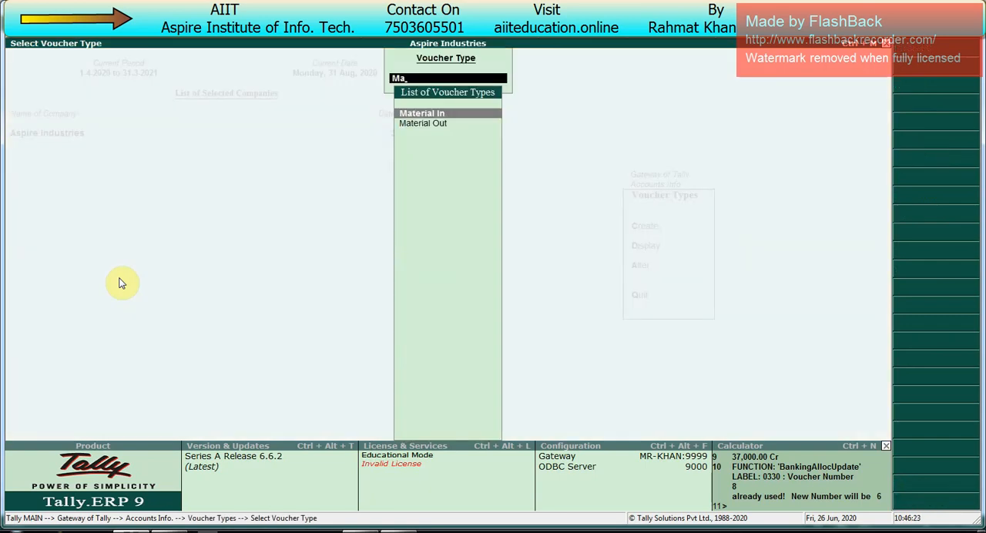
{"action": "key", "text": "Down"}
{"action": "key", "text": "Up"}
{"action": "key", "text": "Down"}
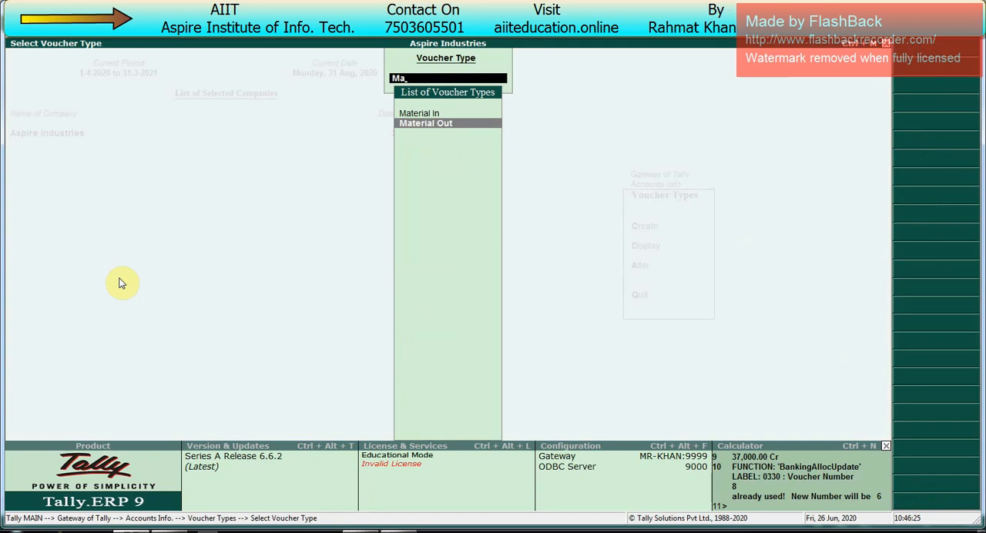
{"action": "key", "text": "Up"}
{"action": "key", "text": "Down"}
{"action": "key", "text": "Up"}
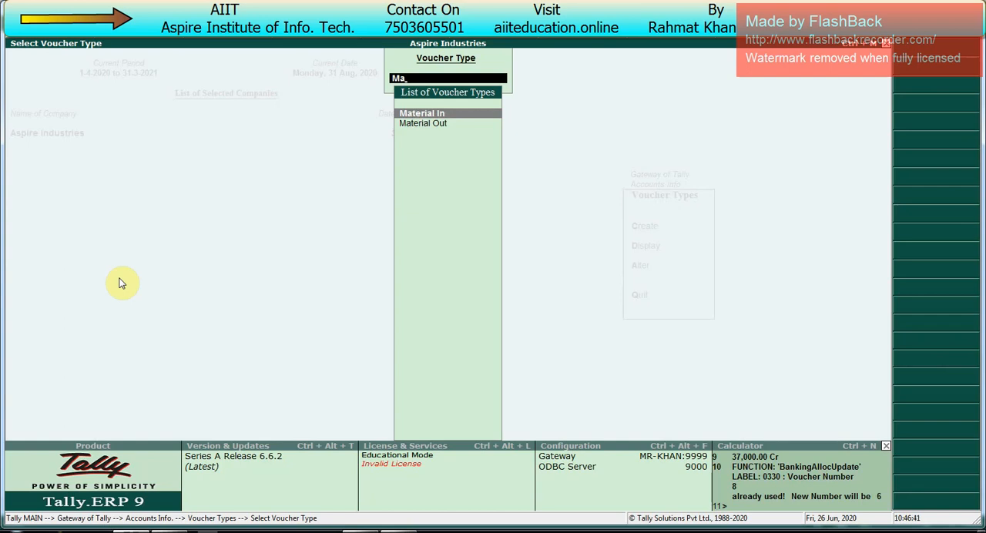
{"action": "key", "text": "Down"}
{"action": "key", "text": "Up"}
{"action": "key", "text": "Down"}
{"action": "key", "text": "Up"}
{"action": "key", "text": "Down"}
{"action": "key", "text": "Up"}
{"action": "key", "text": "Return"}
{"action": "key", "text": "Return"}
{"action": "key", "text": "Return"}
{"action": "key", "text": "Return"}
{"action": "key", "text": "Return"}
{"action": "key", "text": "Return"}
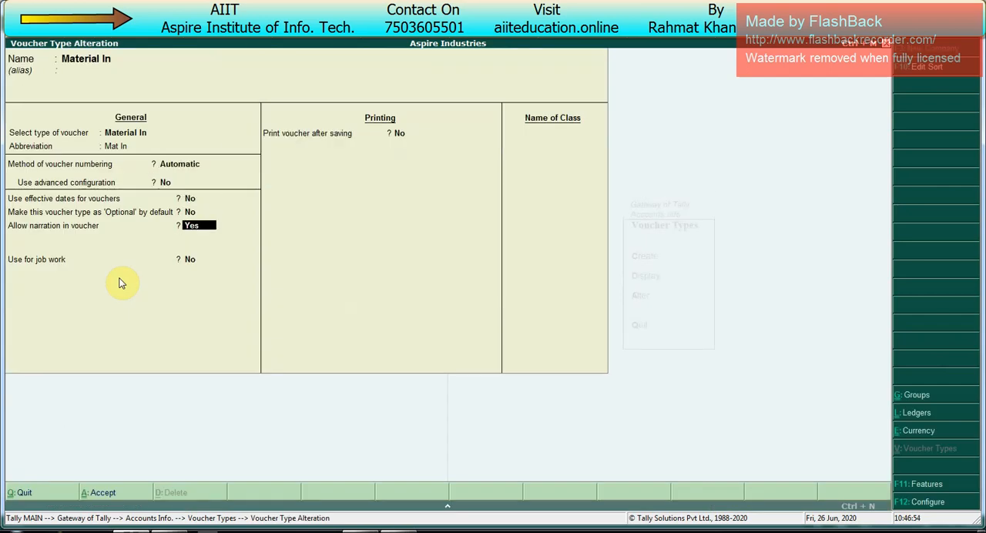
- Set Material In to be used for job work with consumption allowed, keep Use for Job Work In at No, and save
{"action": "key", "text": "Return"}
{"action": "type", "text": "y"}
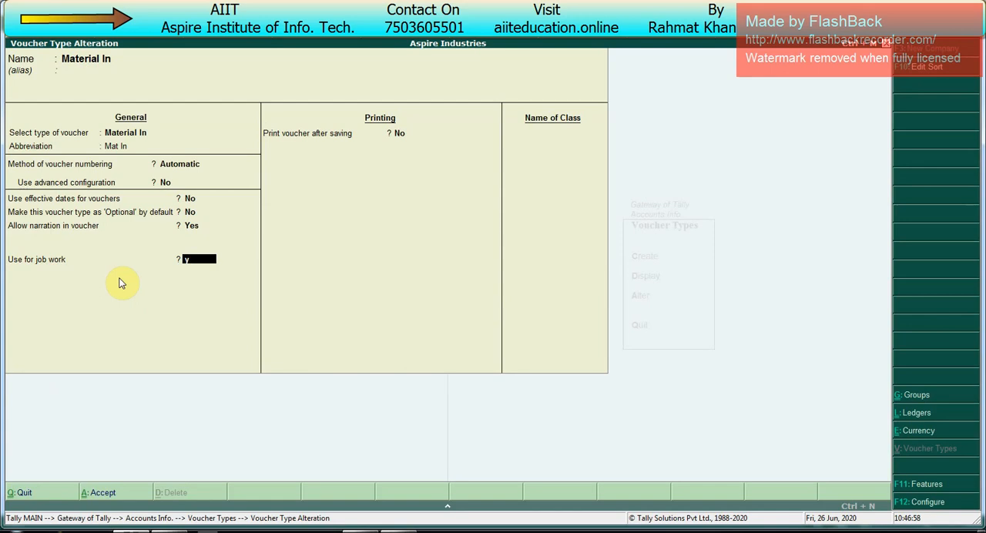
{"action": "key", "text": "Return"}
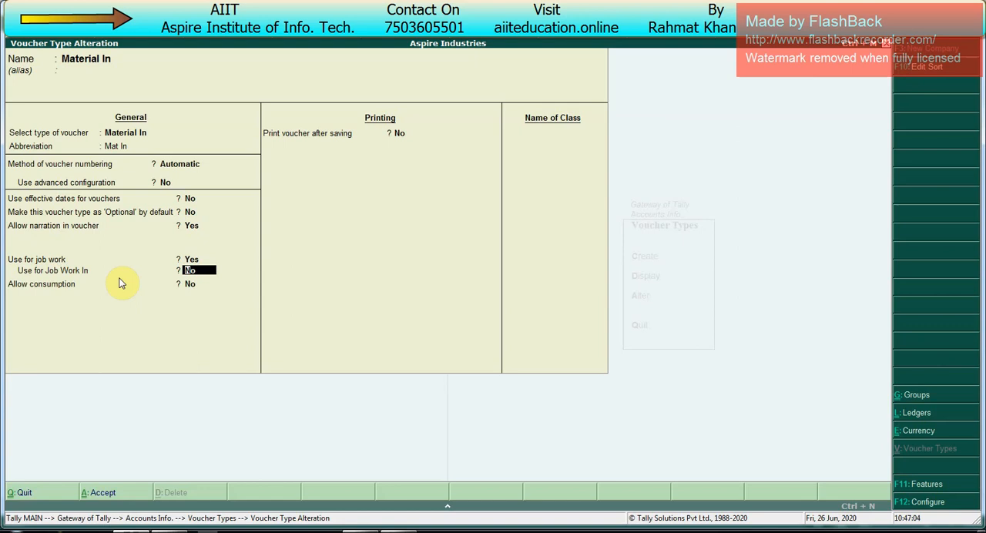
{"action": "key", "text": "Return"}
{"action": "type", "text": "y"}
{"action": "key", "text": "Return"}
{"action": "key", "text": "Return"}
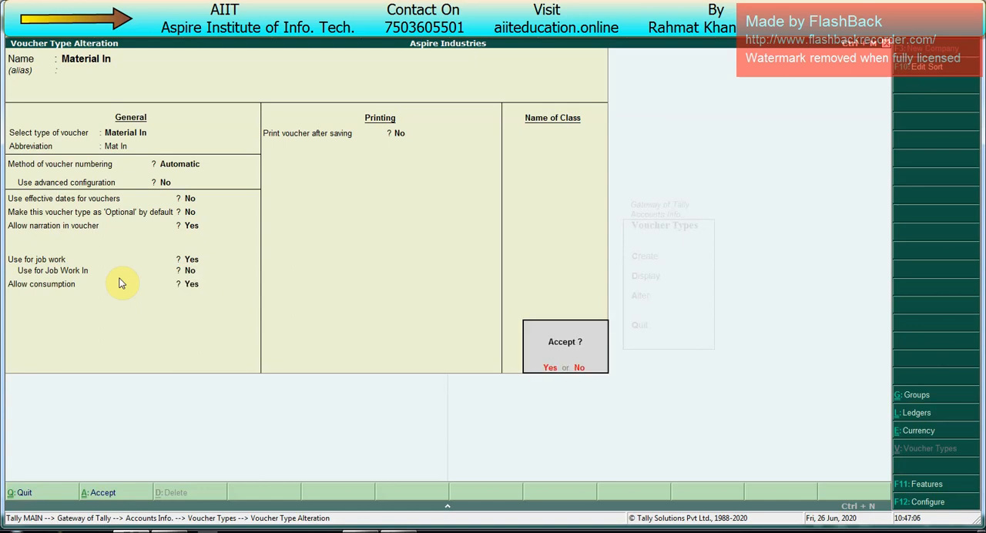
{"action": "key", "text": "Return"}
- Alter the Material Out voucher type for use in job work, keep Use for Job Work In at No, and save
{"action": "type", "text": "Mater"}
{"action": "key", "text": "Down"}
{"action": "key", "text": "Down"}
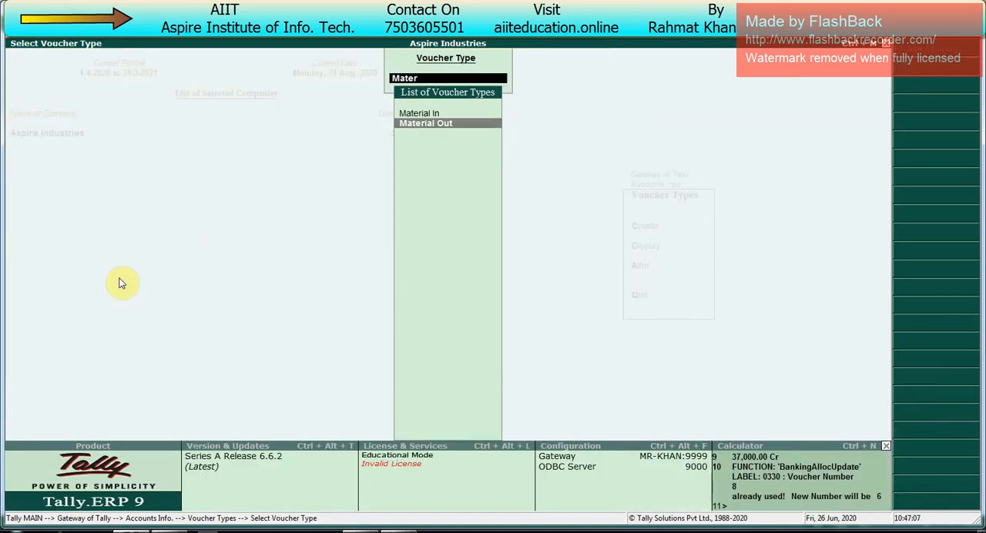
{"action": "key", "text": "Return"}
{"action": "key", "text": "Return"}
{"action": "key", "text": "Return"}
{"action": "key", "text": "Return"}
{"action": "key", "text": "Return"}
{"action": "key", "text": "Return"}
{"action": "key", "text": "Return"}
{"action": "key", "text": "Return"}
{"action": "key", "text": "Return"}
{"action": "type", "text": "y"}
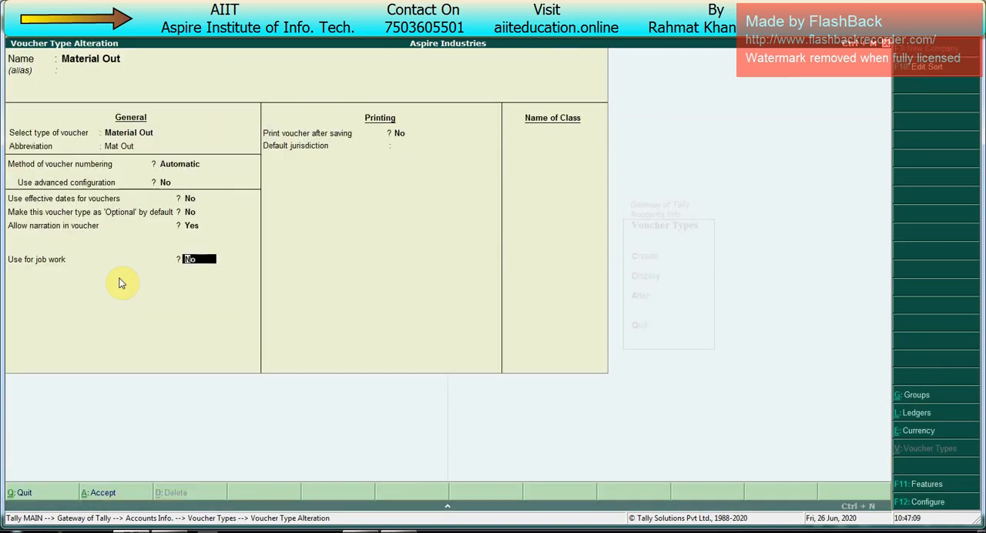
{"action": "key", "text": "Return"}
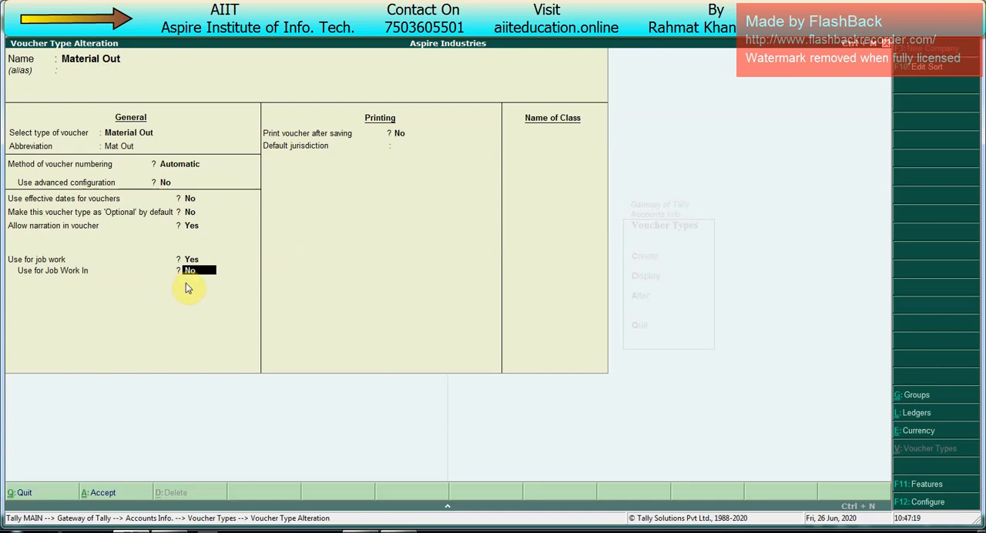
{"action": "key", "text": "Return"}
{"action": "key", "text": "Return"}
{"action": "key", "text": "Return"}
{"action": "key", "text": "Return"}
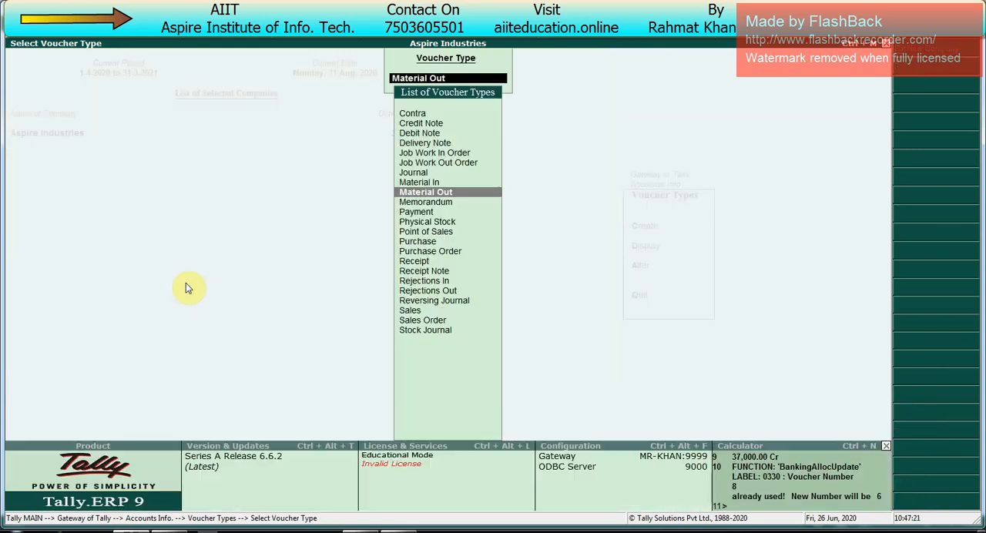
- Leave the voucher types and open single godown creation from Inventory Info
{"action": "key", "text": "Escape"}
{"action": "key", "text": "Escape"}
{"action": "key", "text": "Down"}
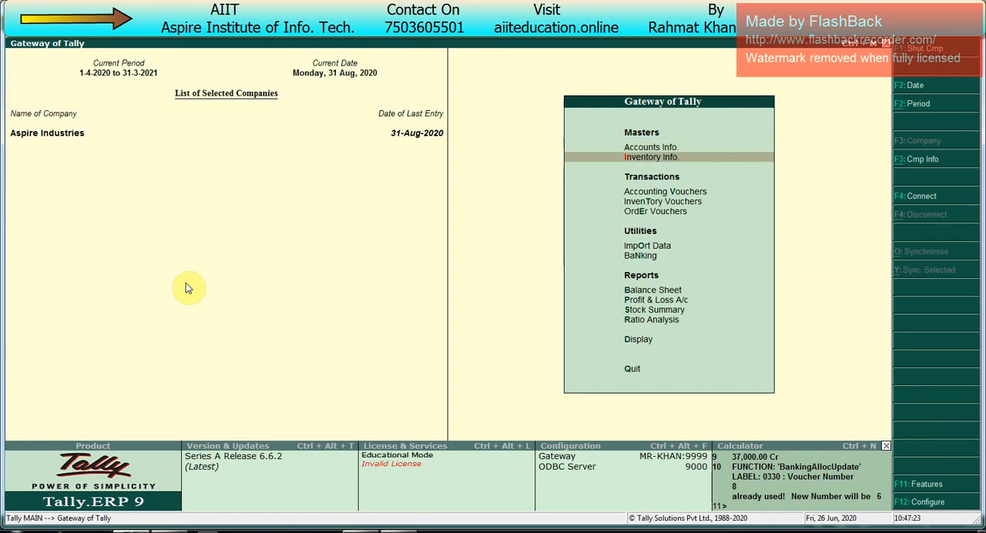
{"action": "key", "text": "Return"}
{"action": "key", "text": "Down"}
{"action": "key", "text": "Down"}
{"action": "key", "text": "Down"}
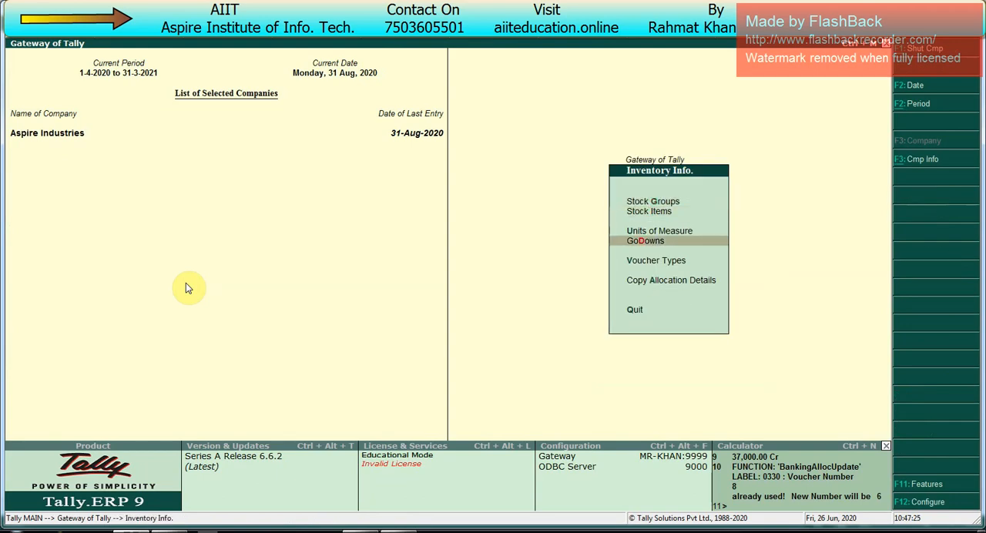
{"action": "key", "text": "Return"}
{"action": "key", "text": "Return"}
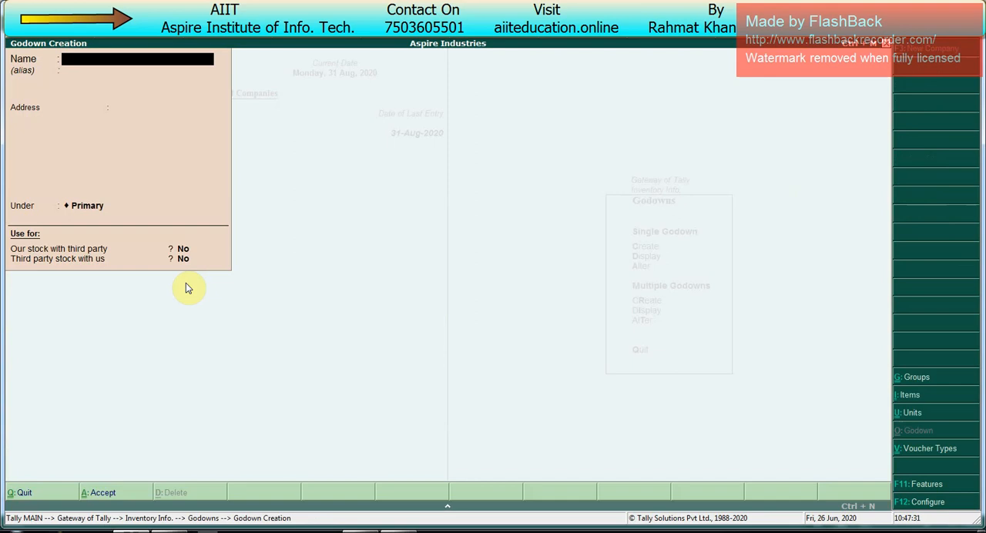
- Create a godown under Primary named after the job worker, with both third-party stock options at No
{"action": "type", "text": "Mr Avinash Godown"}
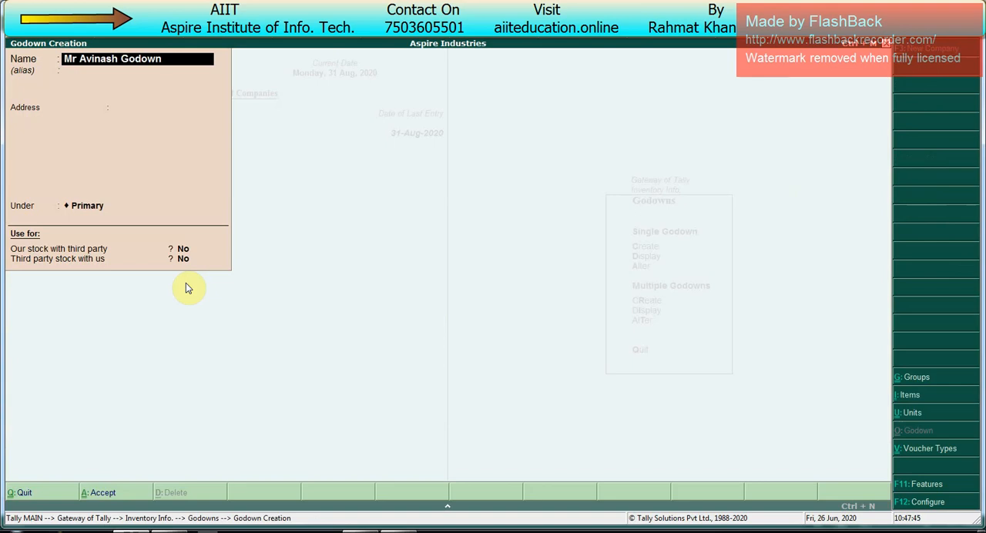
{"action": "key", "text": "Return"}
{"action": "key", "text": "Return"}
{"action": "key", "text": "Return"}
{"action": "key", "text": "Return"}
{"action": "key", "text": "Return"}
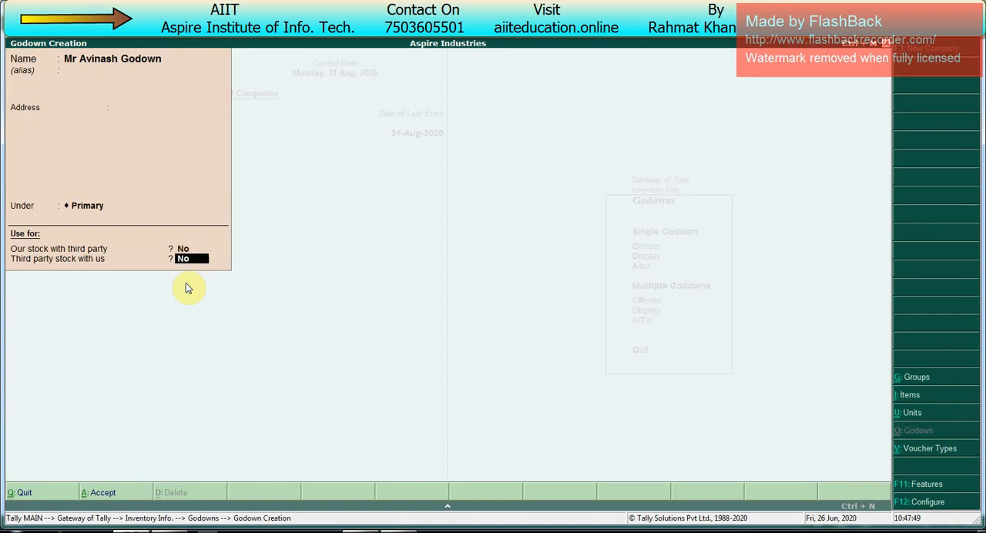
{"action": "key", "text": "BackSpace"}
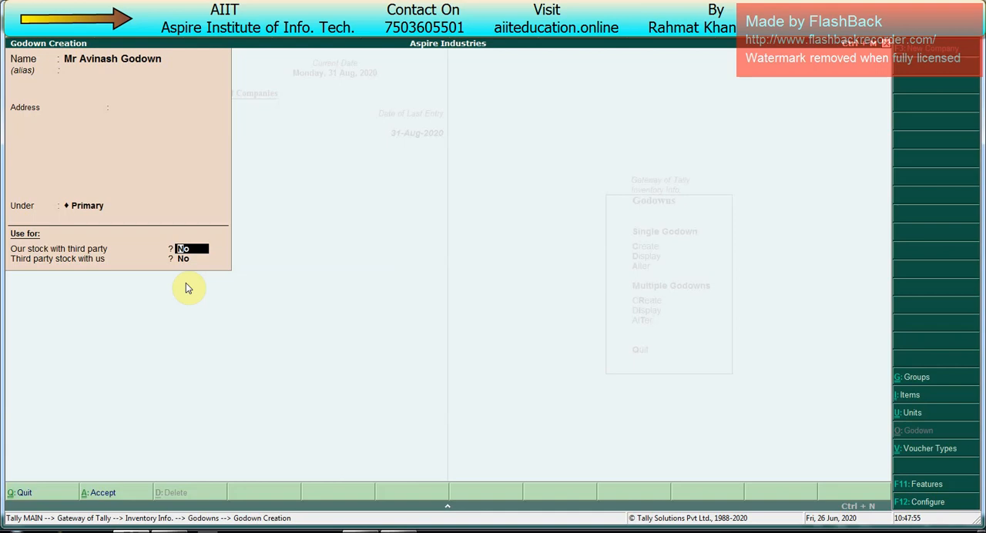
{"action": "key", "text": "Return"}
{"action": "key", "text": "Return"}
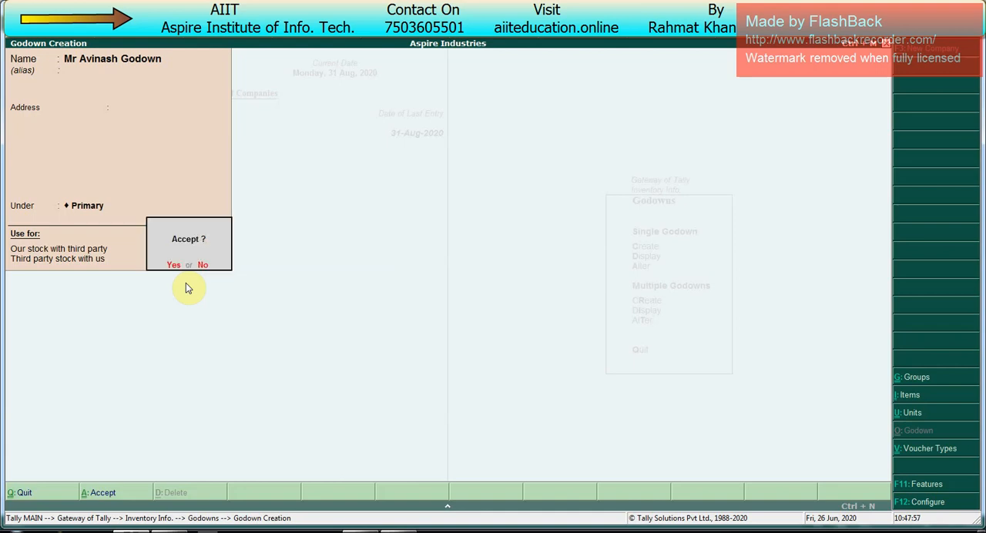
{"action": "key", "text": "Escape"}
{"action": "key", "text": "Escape"}
{"action": "key", "text": "y"}
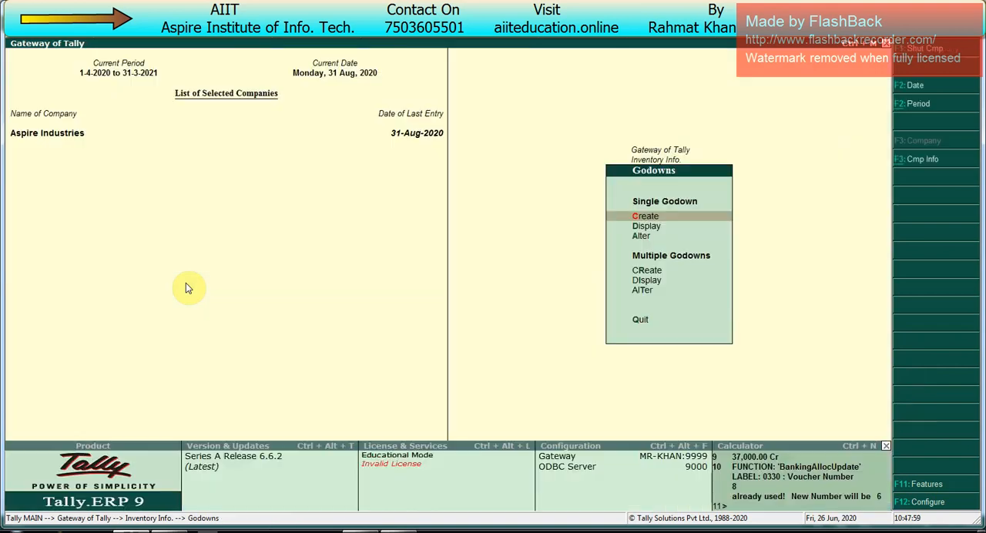
- Check the list of godowns available for alteration and go back to Inventory Info
{"action": "key", "text": "Down"}
{"action": "key", "text": "Down"}
{"action": "key", "text": "Return"}
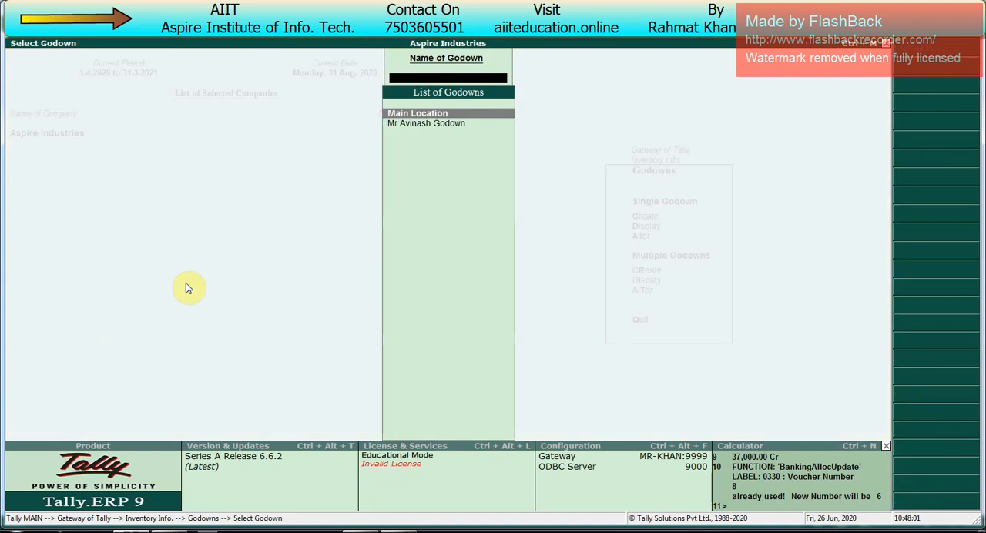
{"action": "key", "text": "Down"}
{"action": "key", "text": "Up"}
{"action": "key", "text": "Escape"}
{"action": "key", "text": "Escape"}
- Create a stock item named Ram under Primary with pcs as its unit
{"action": "key", "text": "Up"}
{"action": "key", "text": "Up"}
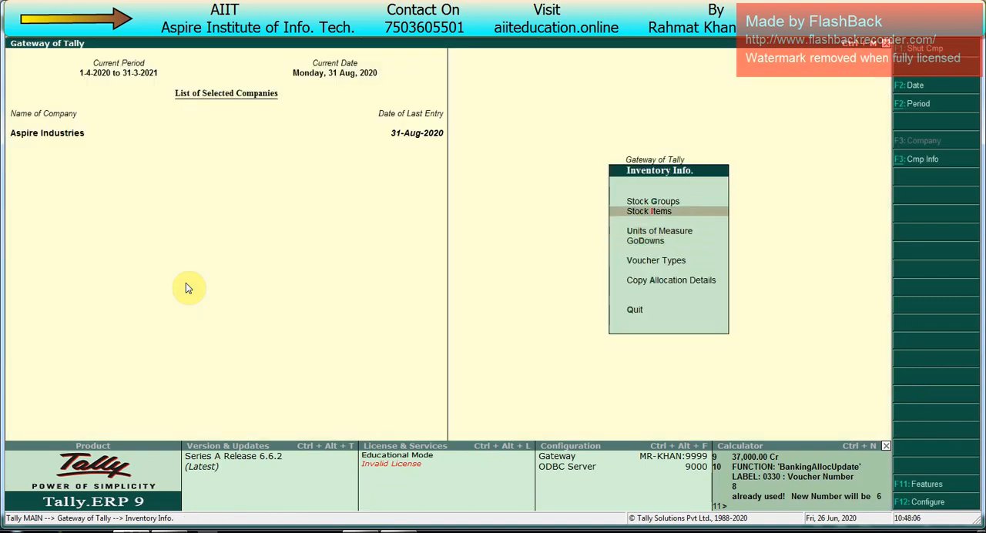
{"action": "key", "text": "Return"}
{"action": "key", "text": "Return"}
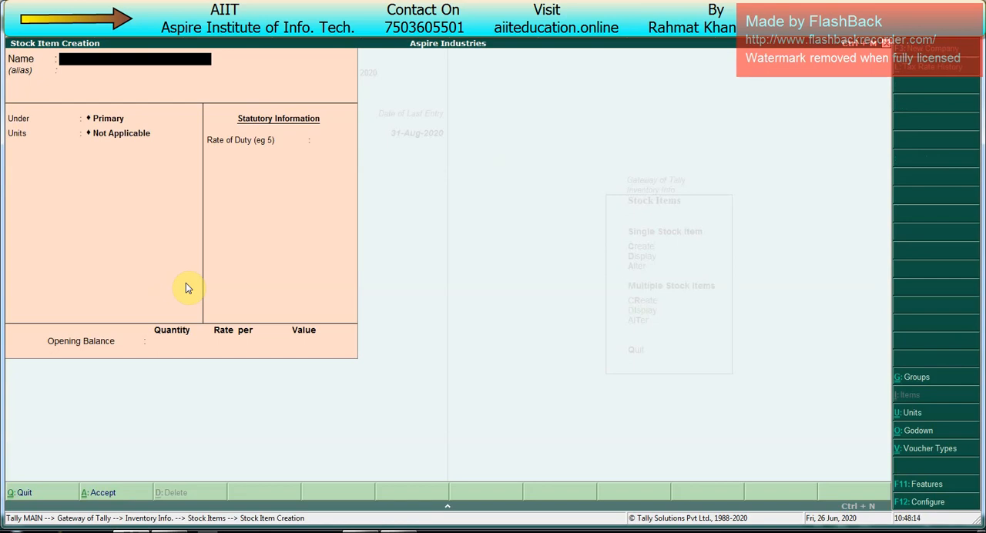
{"action": "type", "text": "Ram"}
{"action": "key", "text": "Return"}
{"action": "key", "text": "Return"}
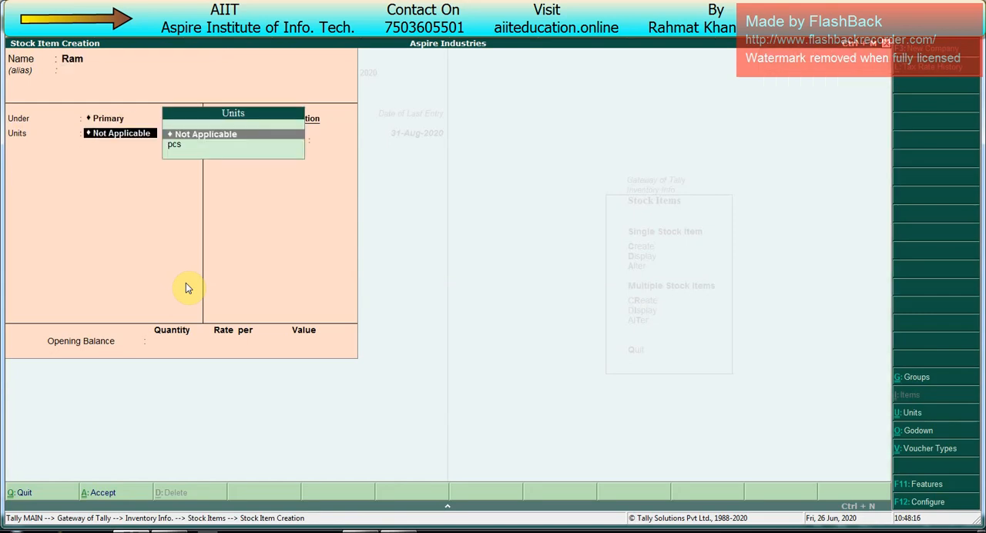
{"action": "key", "text": "Down"}
{"action": "key", "text": "Return"}
- Create a stock item named Hard Disk under Primary with pcs as its unit and no alternate unit
{"action": "key", "text": "Return"}
{"action": "key", "text": "Return"}
{"action": "key", "text": "Return"}
{"action": "key", "text": "ctrl+a"}
{"action": "type", "text": "Ha"}
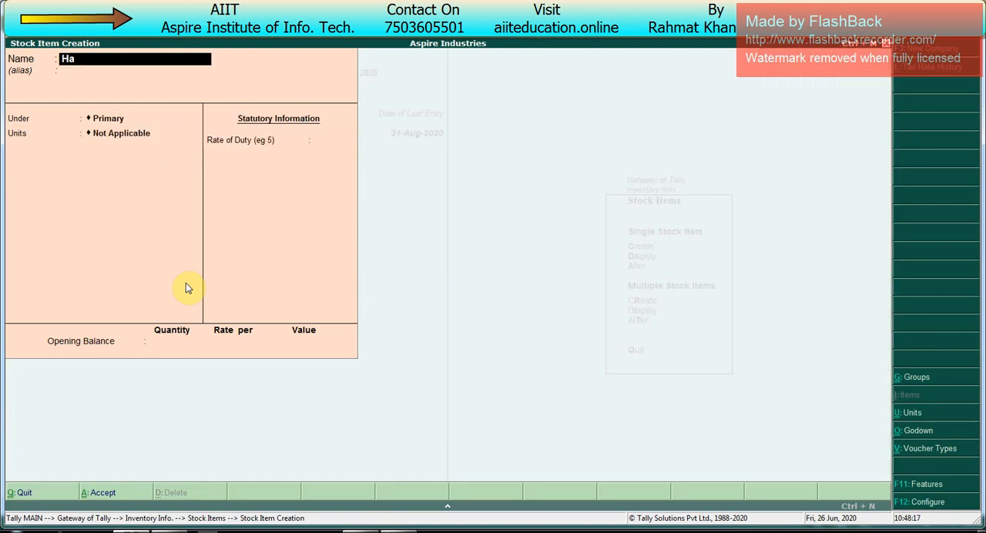
{"action": "type", "text": "rd D Sik"}
{"action": "key", "text": "BackSpace"}
{"action": "key", "text": "BackSpace"}
{"action": "key", "text": "BackSpace"}
{"action": "key", "text": "BackSpace"}
{"action": "key", "text": "BackSpace"}
{"action": "type", "text": "Disk"}
{"action": "key", "text": "Return"}
{"action": "key", "text": "Return"}
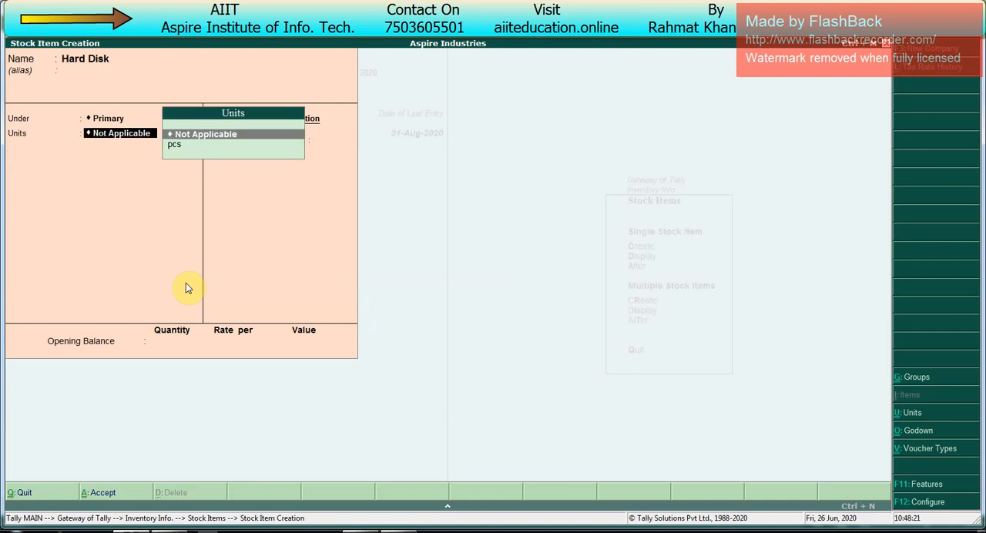
{"action": "key", "text": "Right"}
{"action": "key", "text": "Return"}
{"action": "key", "text": "BackSpace"}
{"action": "key", "text": "Down"}
{"action": "key", "text": "Return"}
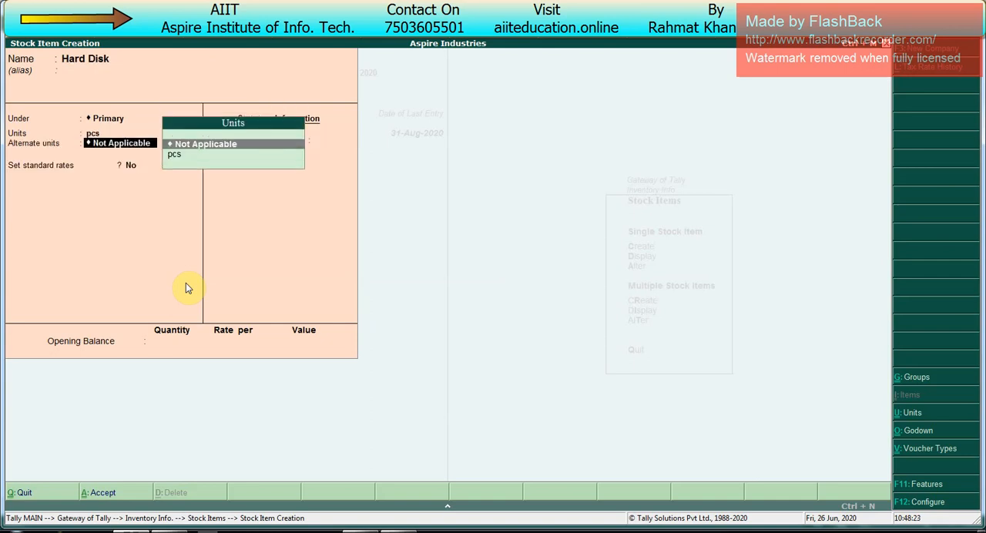
{"action": "key", "text": "ctrl+a"}
- Create a stock item named Mother Board under Primary with pcs as its unit and no alternate unit
{"action": "type", "text": "Mother Boa"}
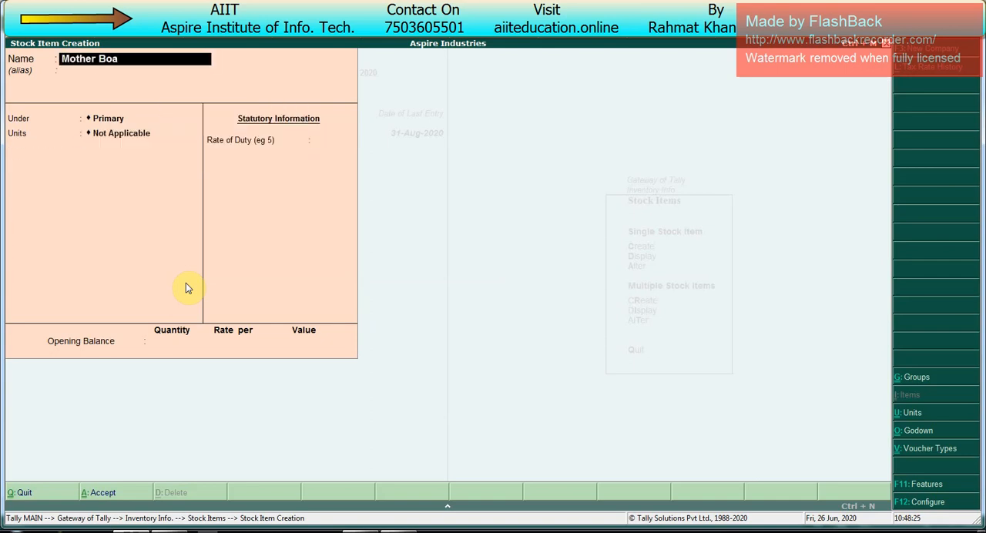
{"action": "type", "text": "rd"}
{"action": "key", "text": "Return"}
{"action": "key", "text": "Return"}
{"action": "key", "text": "Down"}
{"action": "key", "text": "Return"}
- Create a stock item named Cabinet under Primary with pcs as its unit
{"action": "key", "text": "Return"}
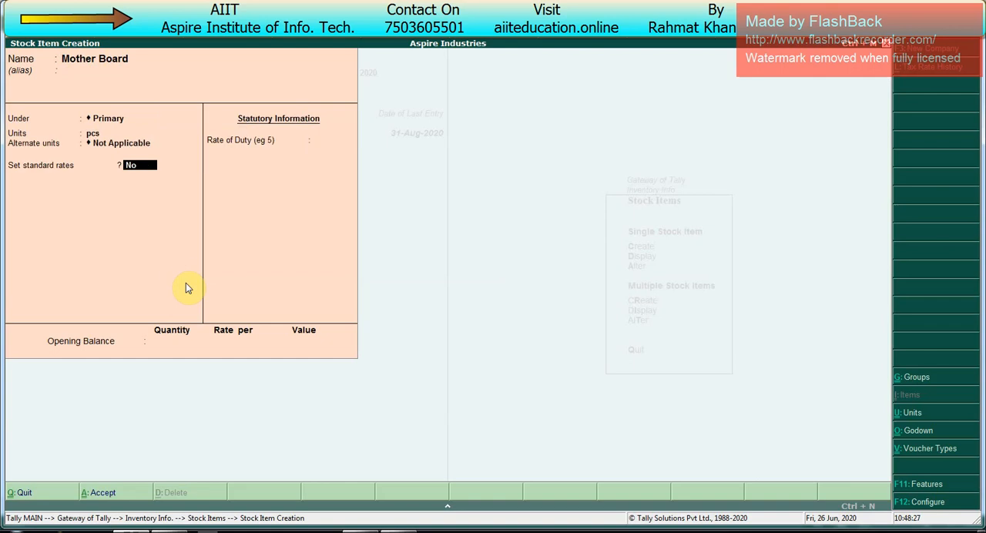
{"action": "key", "text": "ctrl+a"}
{"action": "type", "text": "Cabinet"}
{"action": "key", "text": "Return"}
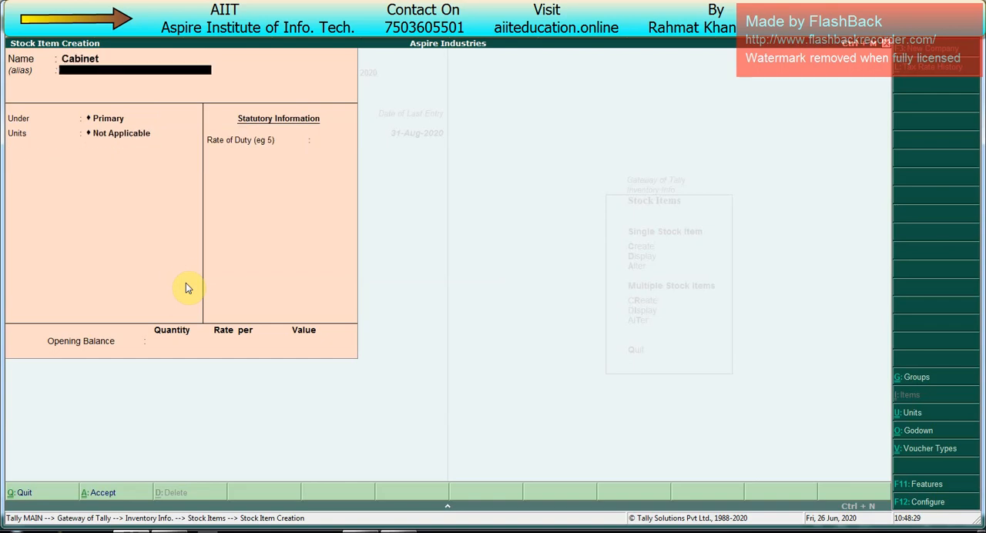
{"action": "key", "text": "Return"}
- Create a stock item named Smps under Primary with pcs as its unit
{"action": "key", "text": "Return"}
{"action": "key", "text": "ctrl+a"}
{"action": "type", "text": "Sm"}
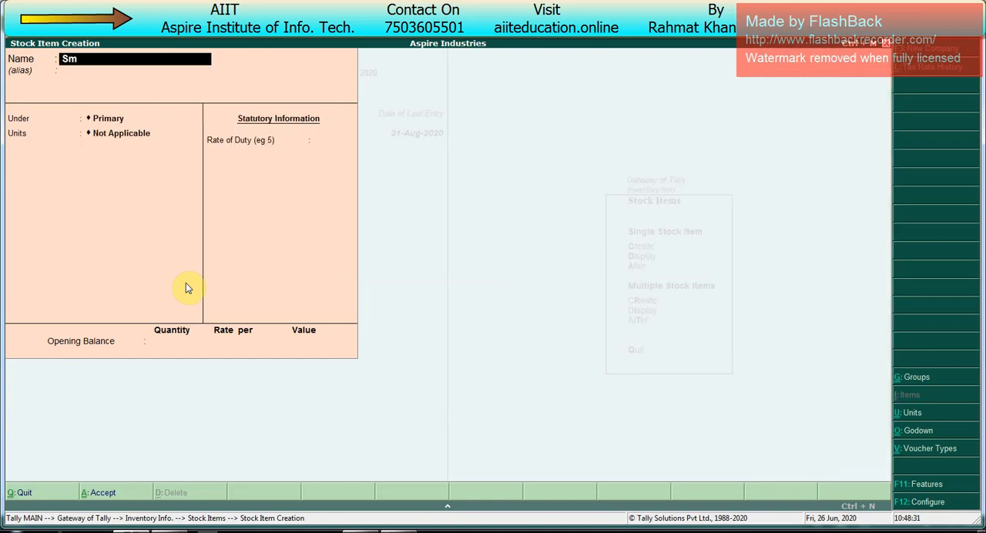
{"action": "type", "text": "ps"}
{"action": "key", "text": "Return"}
{"action": "key", "text": "Return"}
{"action": "key", "text": "Return"}
{"action": "key", "text": "Down"}
{"action": "key", "text": "Return"}
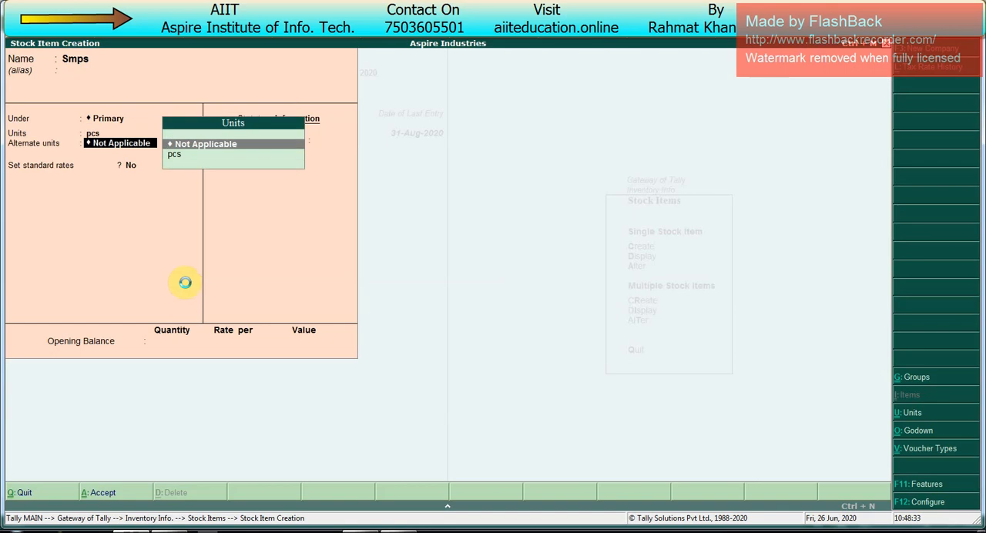
{"action": "key", "text": "ctrl+a"}
- Create a stock item named Fan under Primary with pcs as its unit, no standard rates and no opening balance
{"action": "type", "text": "Fda"}
{"action": "key", "text": "BackSpace"}
{"action": "key", "text": "BackSpace"}
{"action": "type", "text": "a"}
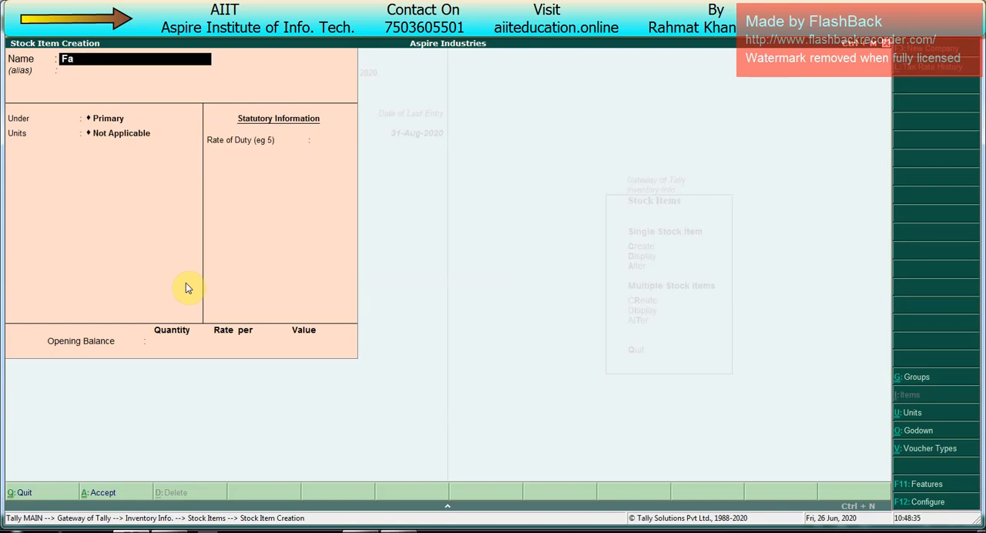
{"action": "type", "text": "n"}
{"action": "key", "text": "Return"}
{"action": "key", "text": "Return"}
{"action": "key", "text": "Return"}
{"action": "key", "text": "Down"}
{"action": "key", "text": "Return"}
{"action": "key", "text": "Return"}
{"action": "key", "text": "Return"}
{"action": "key", "text": "Return"}
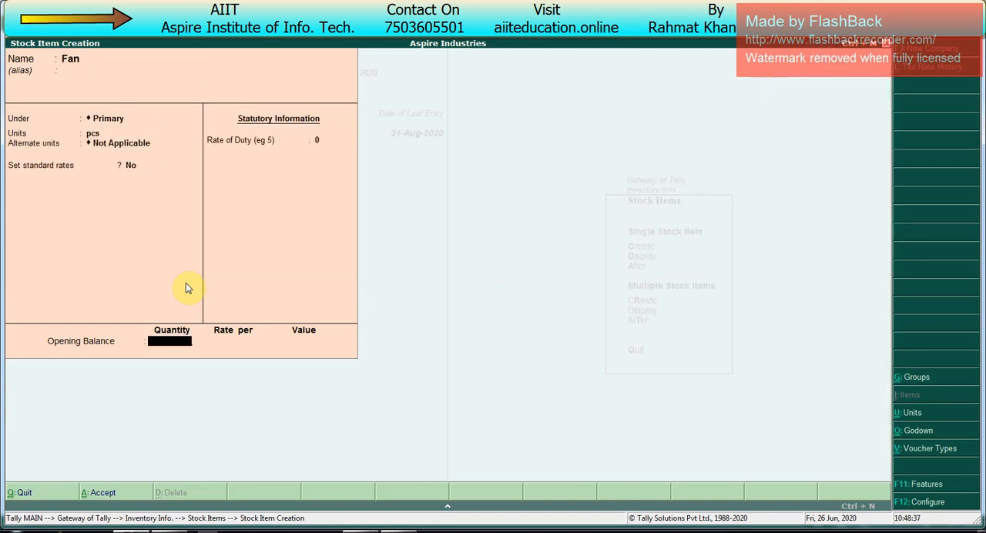
{"action": "key", "text": "Return"}
- Start a stock item named CPU under Primary with pcs as its unit and no alternate unit
{"action": "key", "text": "Return"}
{"action": "type", "text": "CPU"}
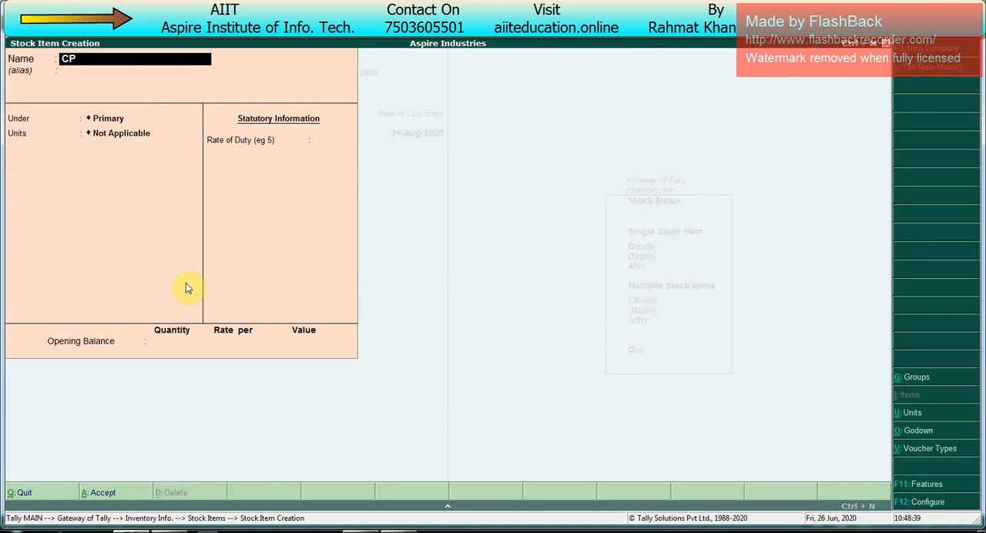
{"action": "key", "text": "Return"}
{"action": "key", "text": "Return"}
{"action": "key", "text": "Return"}
{"action": "key", "text": "Down"}
{"action": "key", "text": "Return"}
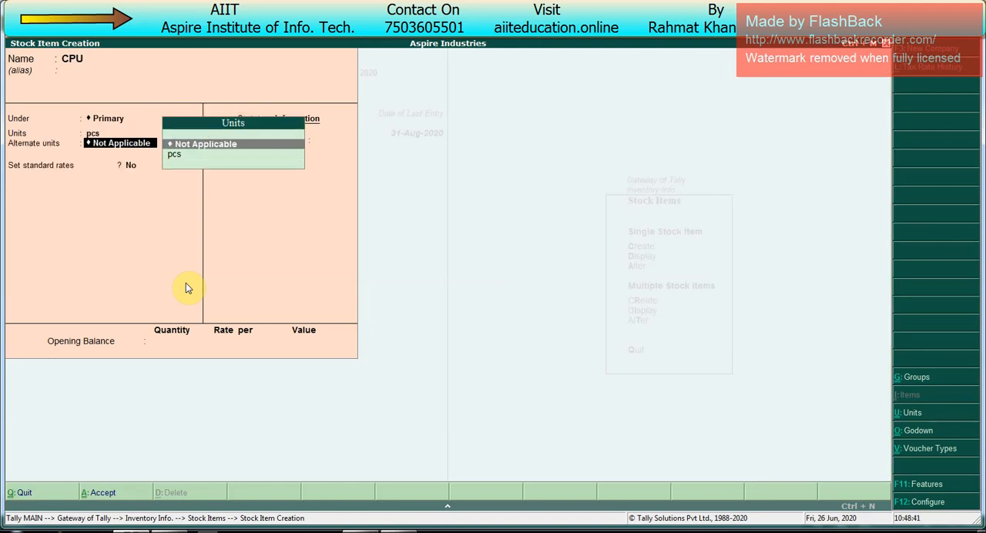
{"action": "key", "text": "Return"}
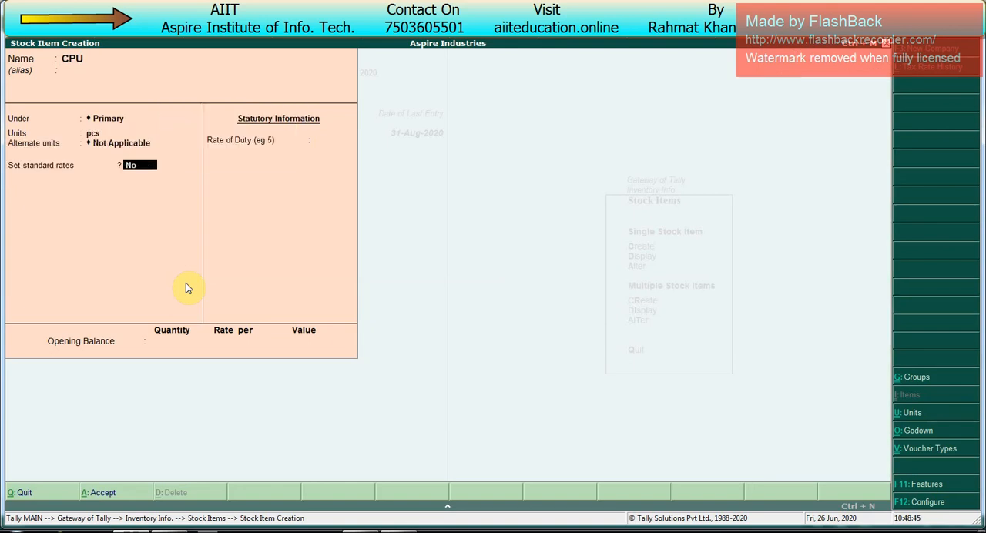
- Enable component list details (Bill of Materials) in the stock item configuration
{"action": "key", "text": "F12"}
{"action": "key", "text": "Return"}
{"action": "key", "text": "Return"}
{"action": "key", "text": "Return"}
{"action": "key", "text": "Return"}
{"action": "key", "text": "Return"}
{"action": "key", "text": "Return"}
{"action": "key", "text": "Return"}
{"action": "key", "text": "Return"}
{"action": "key", "text": "Return"}
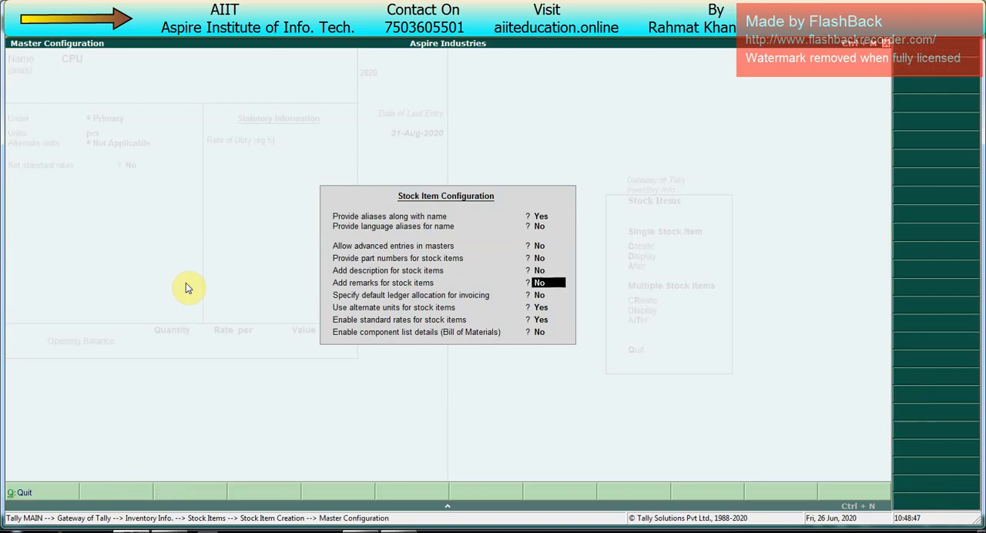
{"action": "key", "text": "Return"}
{"action": "key", "text": "Return"}
{"action": "key", "text": "Return"}
{"action": "key", "text": "Return"}
{"action": "key", "text": "Return"}
{"action": "key", "text": "Return"}
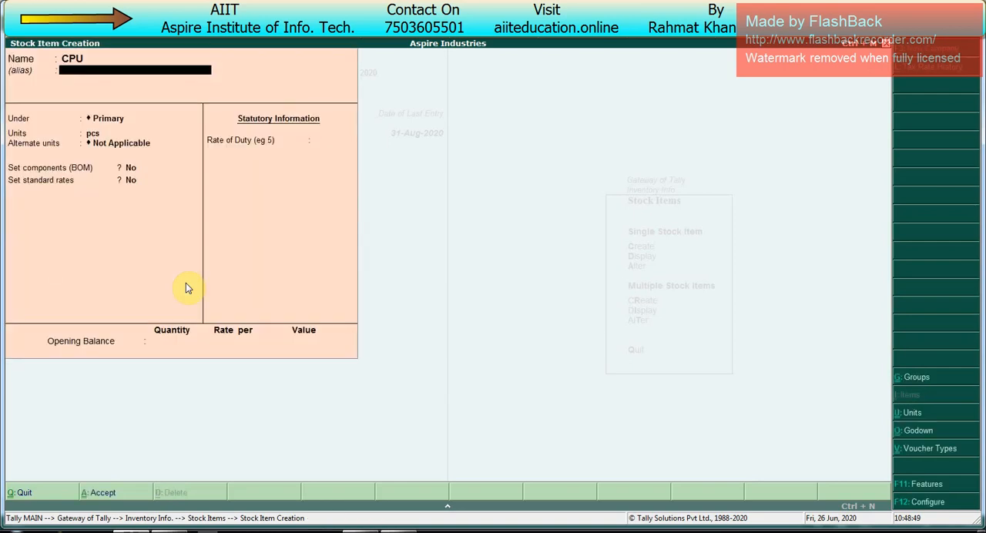
- Set components (BOM) to Yes for CPU and start a BOM named CPU with 1 pcs as the unit of manufacture
{"action": "type", "text": "Y"}
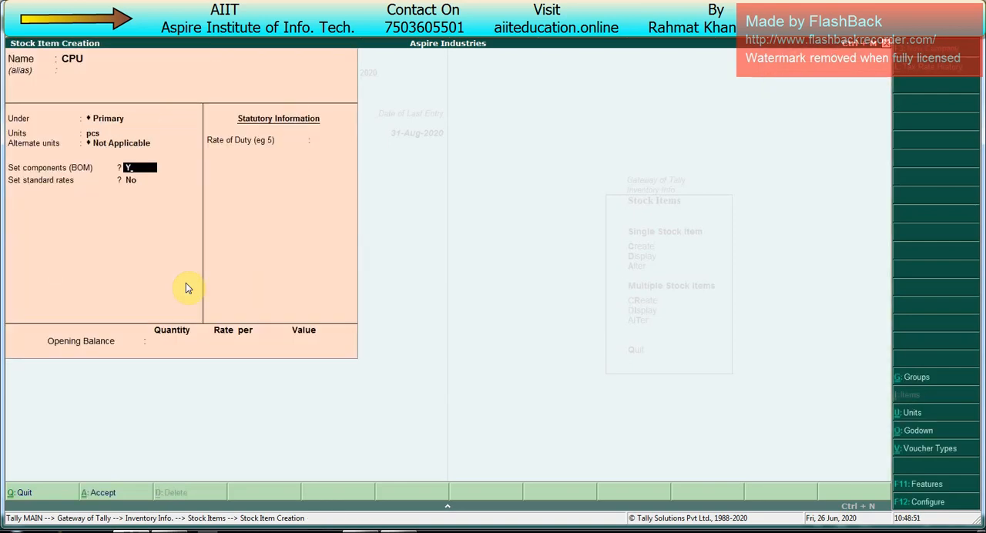
{"action": "key", "text": "Return"}
{"action": "type", "text": "CPU"}
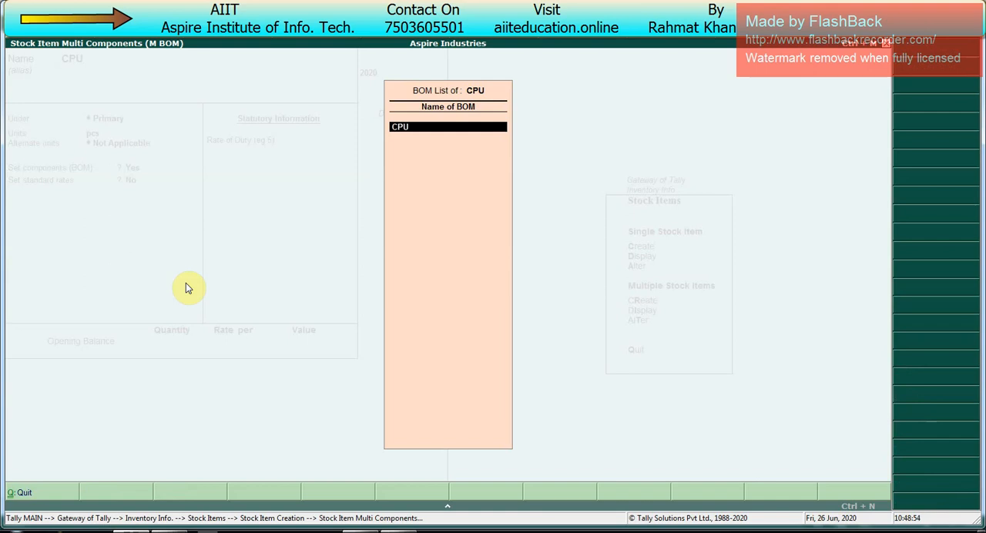
{"action": "key", "text": "Return"}
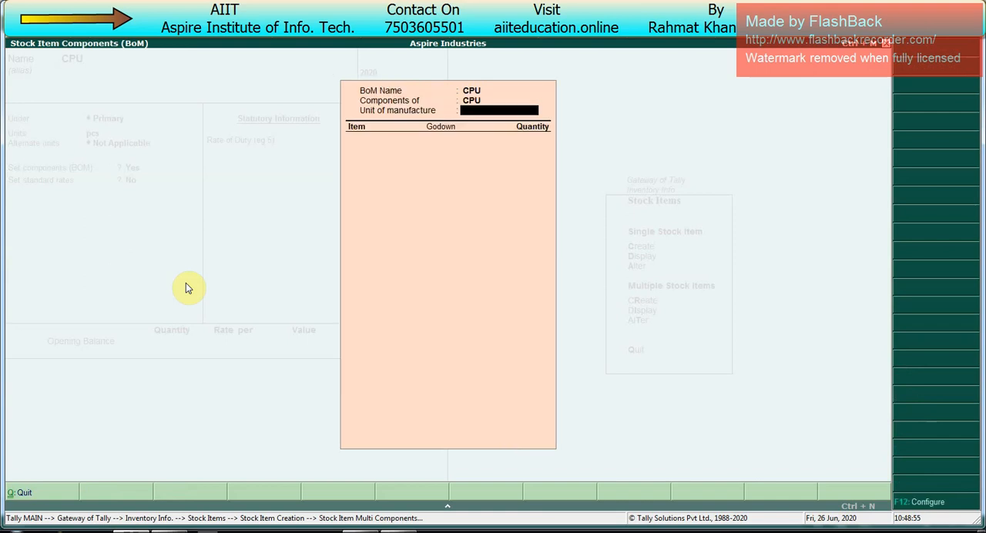
{"action": "key", "text": "Return"}
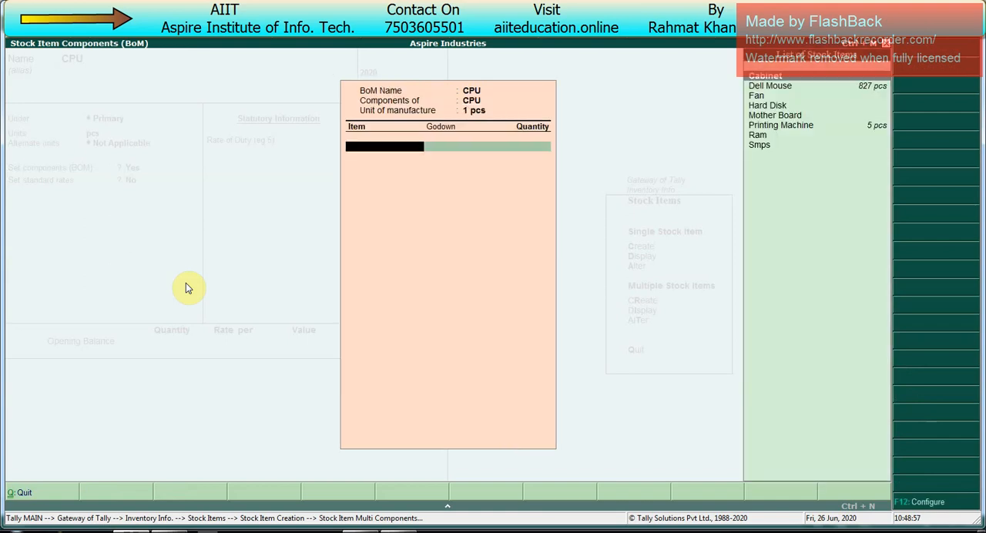
- Add 1 pcs of Cabinet and 2 pcs of Fan from Main Location to the CPU bill of materials
{"action": "key", "text": "Return"}
{"action": "key", "text": "Return"}
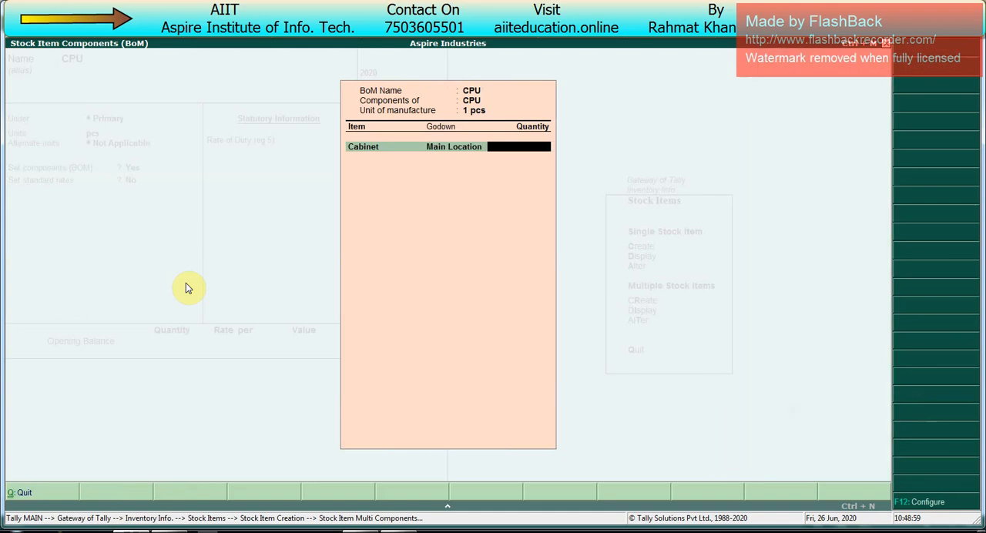
{"action": "type", "text": "1"}
{"action": "key", "text": "Return"}
{"action": "key", "text": "Down"}
{"action": "key", "text": "Down"}
- Add 1 pcs each of Hard Disk and Mother Board from Main Location to the CPU bill of materials
{"action": "key", "text": "Down"}
{"action": "key", "text": "Return"}
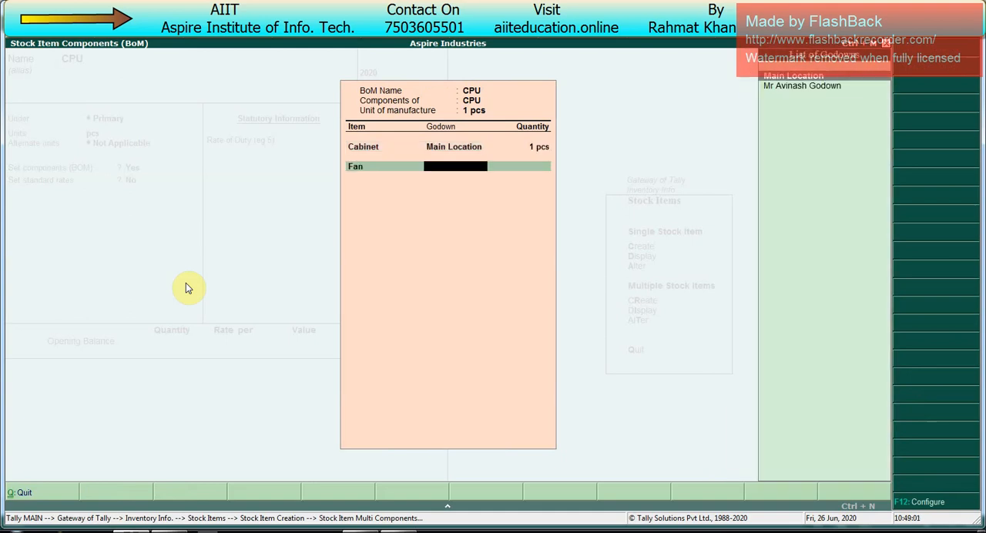
{"action": "key", "text": "Return"}
{"action": "type", "text": "2"}
{"action": "key", "text": "Return"}
{"action": "key", "text": "Down"}
{"action": "key", "text": "Down"}
{"action": "key", "text": "Down"}
{"action": "key", "text": "Down"}
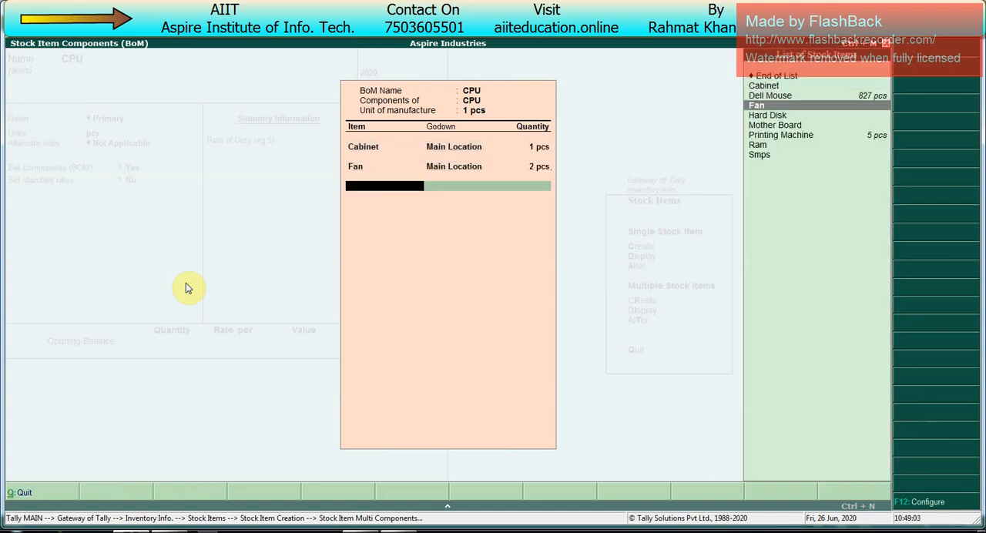
{"action": "key", "text": "Return"}
{"action": "key", "text": "Return"}
{"action": "type", "text": "1"}
{"action": "key", "text": "Return"}
- Add 1 pcs each of Ram and Smps from Main Location to the CPU bill of materials and end the component list
{"action": "key", "text": "Down"}
{"action": "key", "text": "Down"}
{"action": "key", "text": "Down"}
{"action": "key", "text": "Down"}
{"action": "key", "text": "Down"}
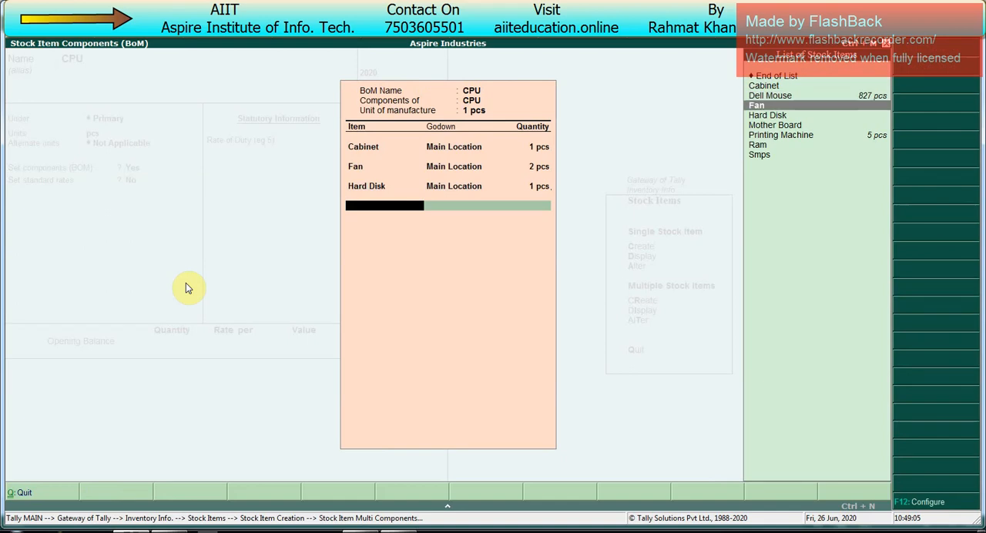
{"action": "key", "text": "Return"}
{"action": "key", "text": "Return"}
{"action": "type", "text": "1"}
{"action": "key", "text": "Return"}
{"action": "key", "text": "Down"}
{"action": "key", "text": "Down"}
{"action": "key", "text": "Down"}
{"action": "key", "text": "Down"}
{"action": "key", "text": "Down"}
{"action": "key", "text": "Down"}
{"action": "key", "text": "Down"}
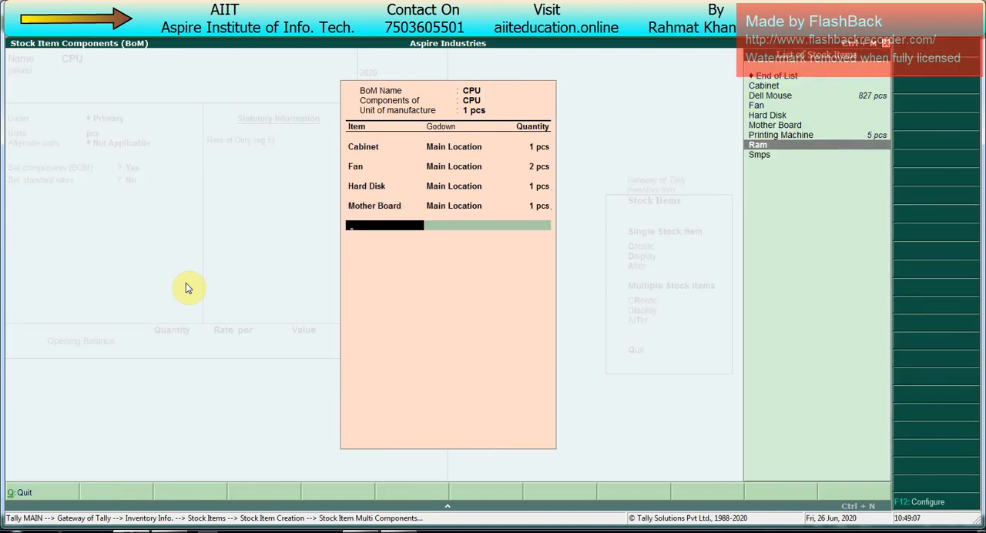
{"action": "key", "text": "Return"}
{"action": "key", "text": "Return"}
{"action": "type", "text": "1"}
{"action": "key", "text": "Return"}
{"action": "key", "text": "Down"}
{"action": "key", "text": "Down"}
{"action": "key", "text": "Down"}
{"action": "key", "text": "Down"}
{"action": "key", "text": "Down"}
{"action": "key", "text": "Down"}
{"action": "key", "text": "Down"}
{"action": "key", "text": "Down"}
{"action": "key", "text": "Return"}
{"action": "key", "text": "Return"}
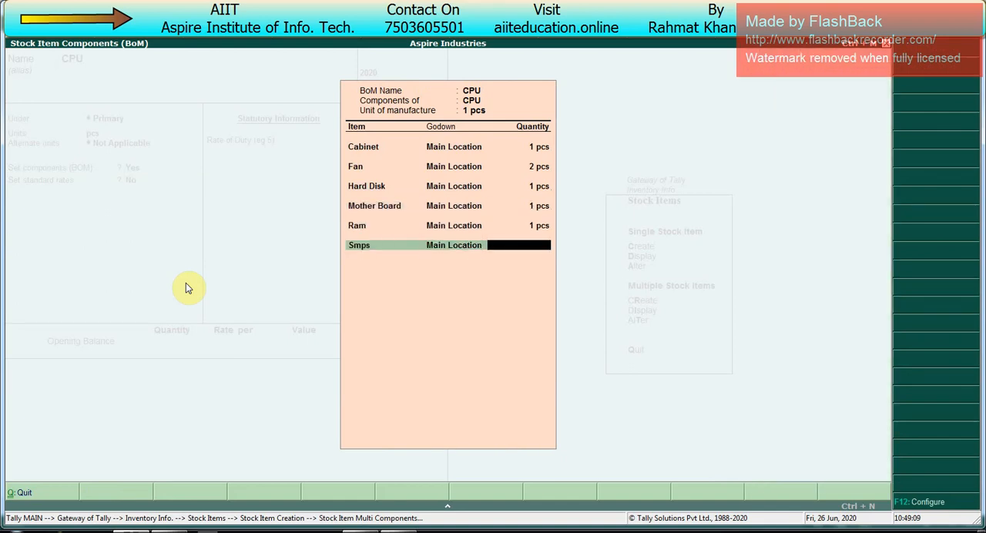
{"action": "type", "text": "1"}
{"action": "key", "text": "Return"}
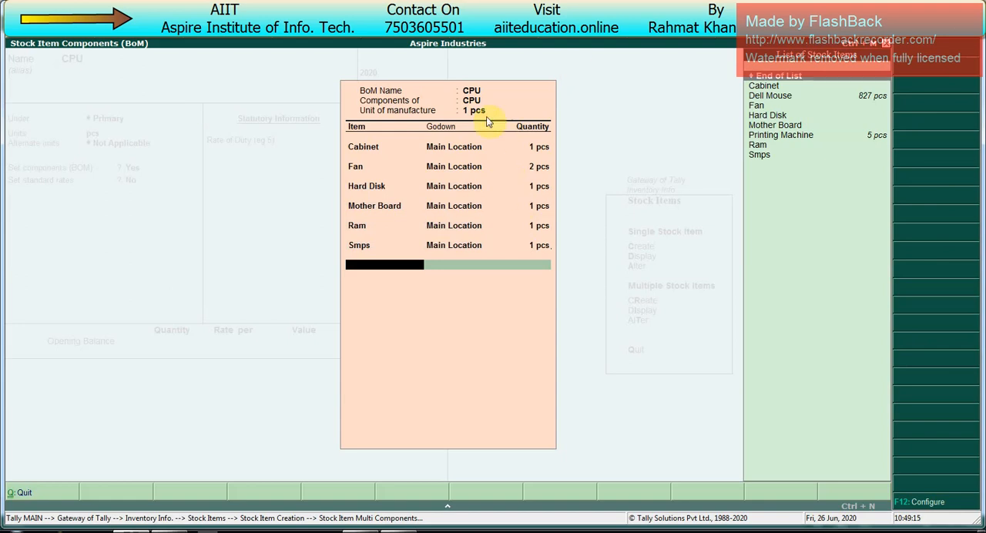
{"action": "key", "text": "Return"}
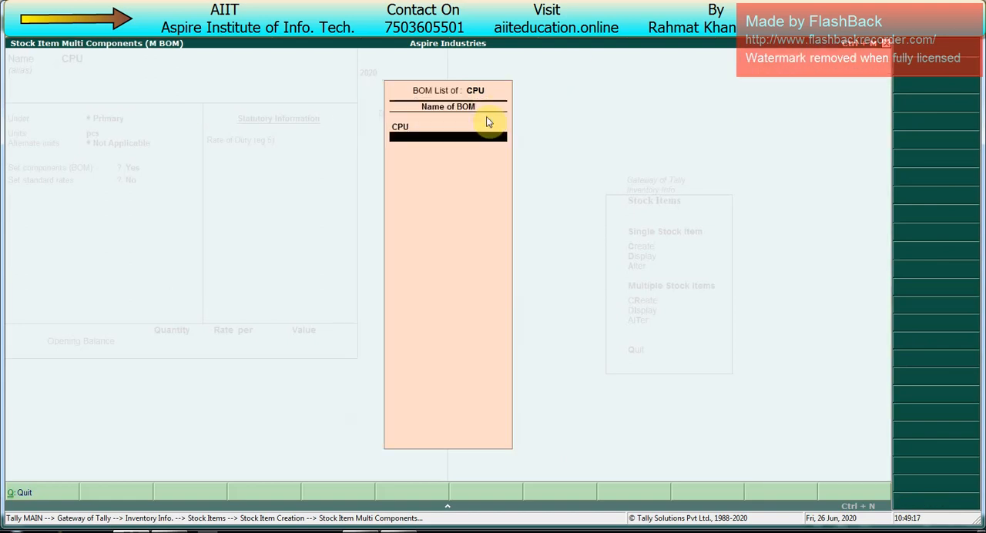
- Close the BOM list, save the CPU stock item and return to the Gateway of Tally
{"action": "key", "text": "Return"}
{"action": "key", "text": "Return"}
{"action": "key", "text": "Return"}
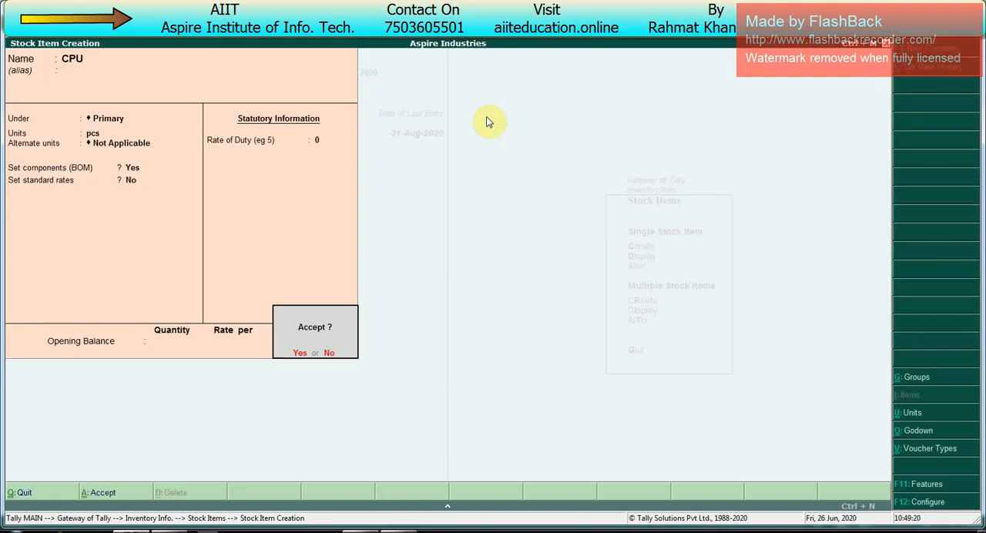
{"action": "key", "text": "Return"}
{"action": "key", "text": "Escape"}
{"action": "key", "text": "Return"}
{"action": "key", "text": "Escape"}
{"action": "key", "text": "Escape"}
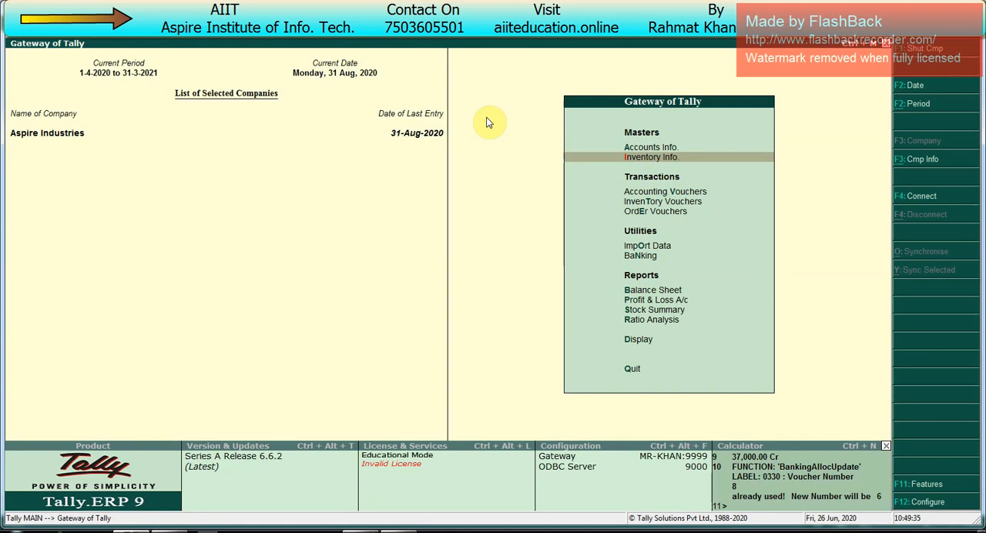
- Start a purchase voucher dated 1 September 2020 with supplier invoice number 454 dated 31-Aug-2020
{"action": "key", "text": "v"}
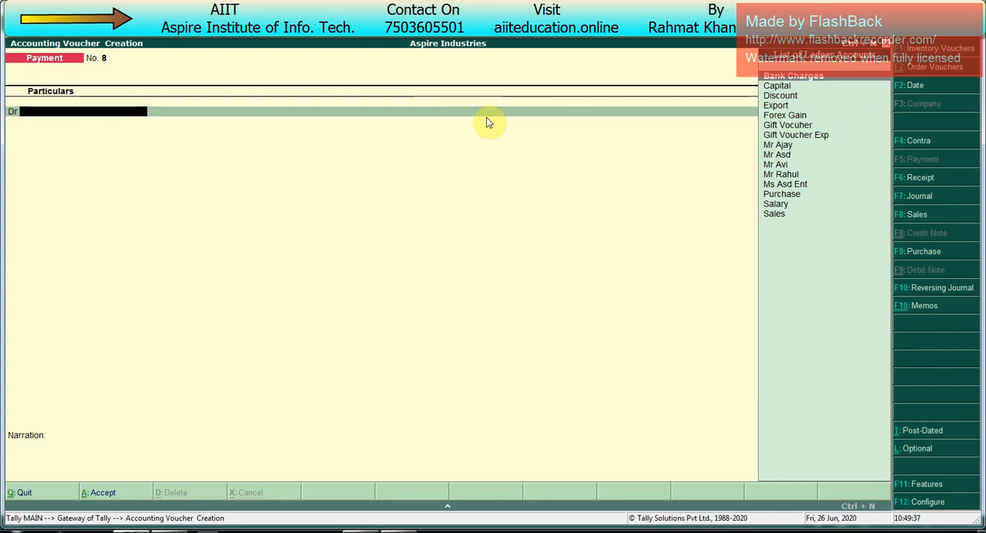
{"action": "key", "text": "F9"}
{"action": "type", "text": "454"}
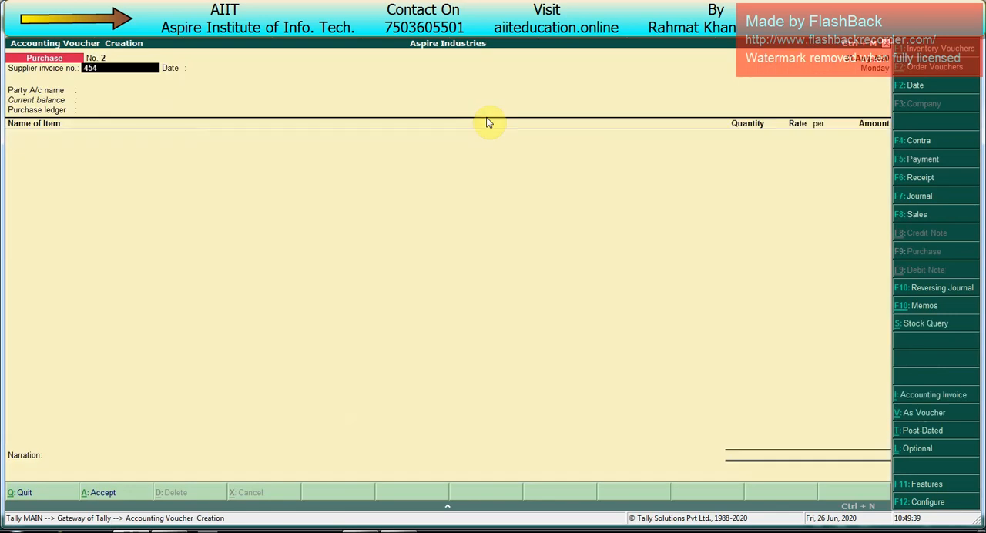
{"action": "key", "text": "Return"}
{"action": "key", "text": "Return"}
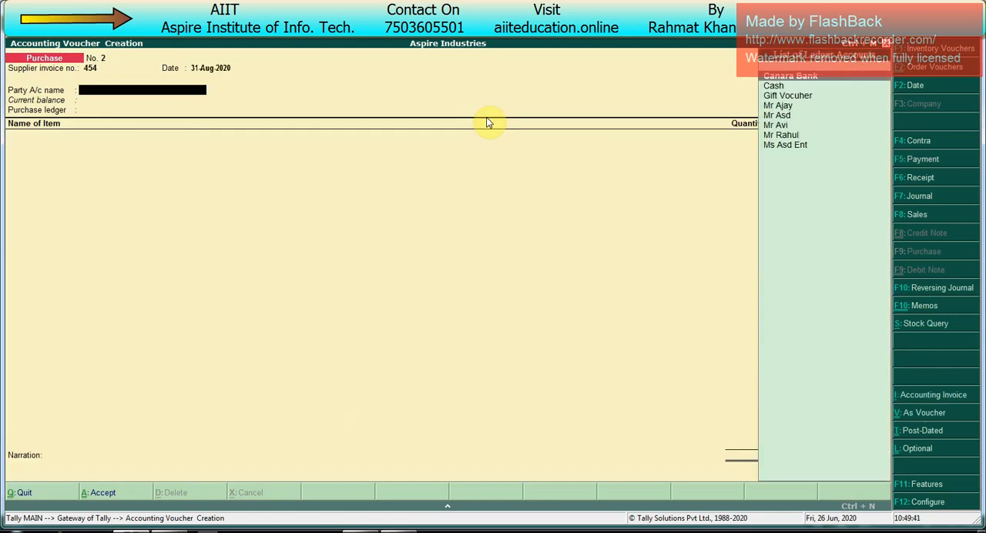
{"action": "key", "text": "F2"}
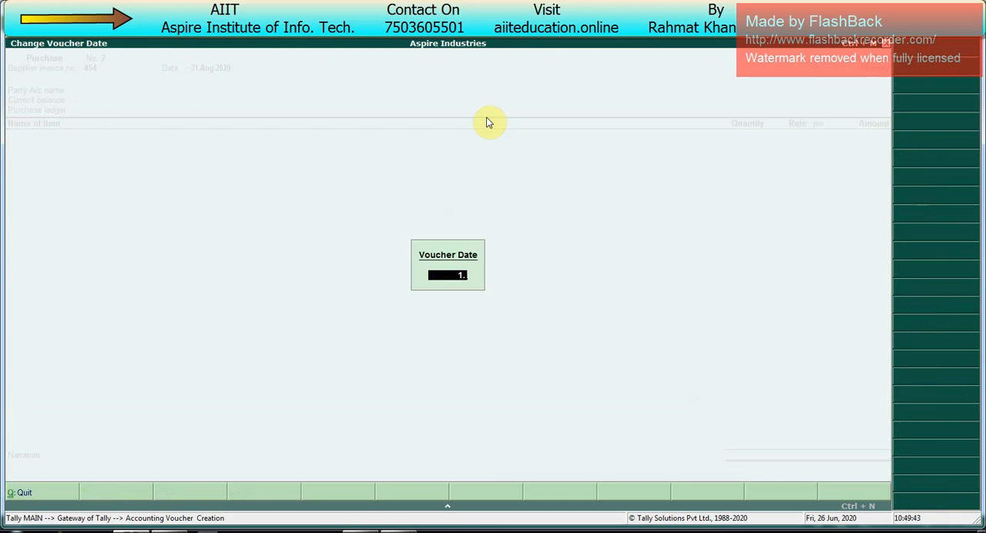
{"action": "key", "text": "Return"}
- Choose the supplier's ledger as the party account of the purchase voucher and accept the party details
{"action": "key", "text": "Down"}
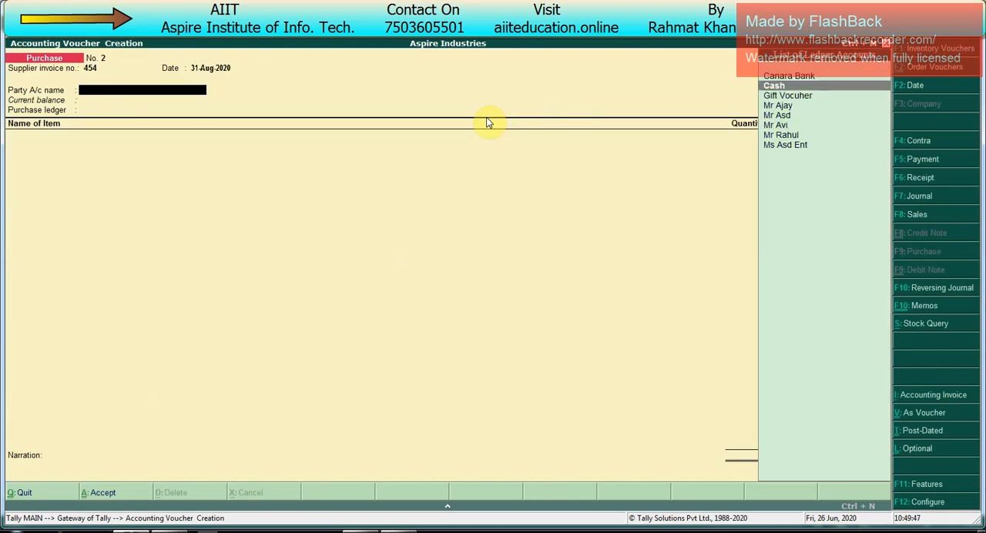
{"action": "key", "text": "Down"}
{"action": "key", "text": "Down"}
{"action": "key", "text": "Down"}
{"action": "key", "text": "Down"}
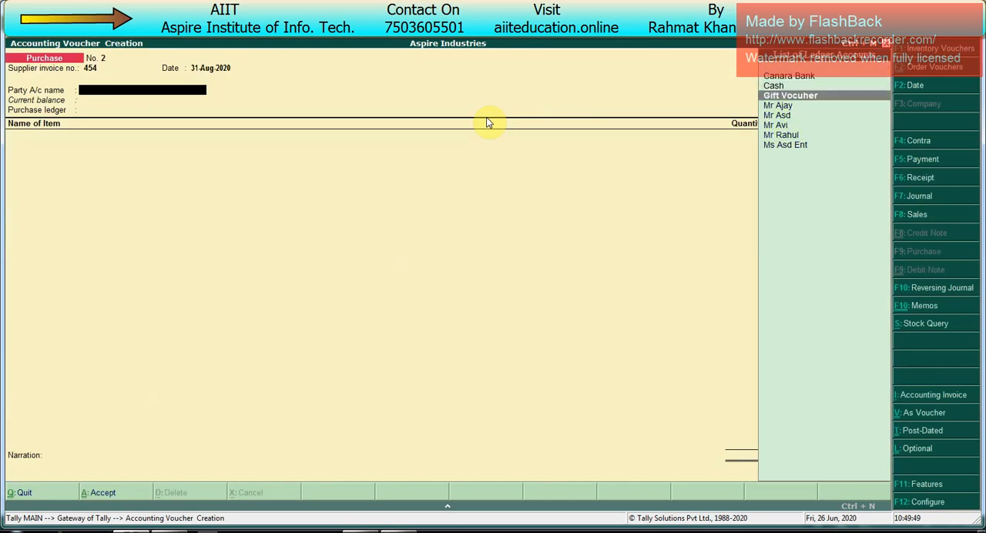
{"action": "key", "text": "Return"}
{"action": "key", "text": "Return"}
{"action": "key", "text": "Return"}
{"action": "key", "text": "Return"}
{"action": "key", "text": "Return"}
{"action": "key", "text": "Return"}
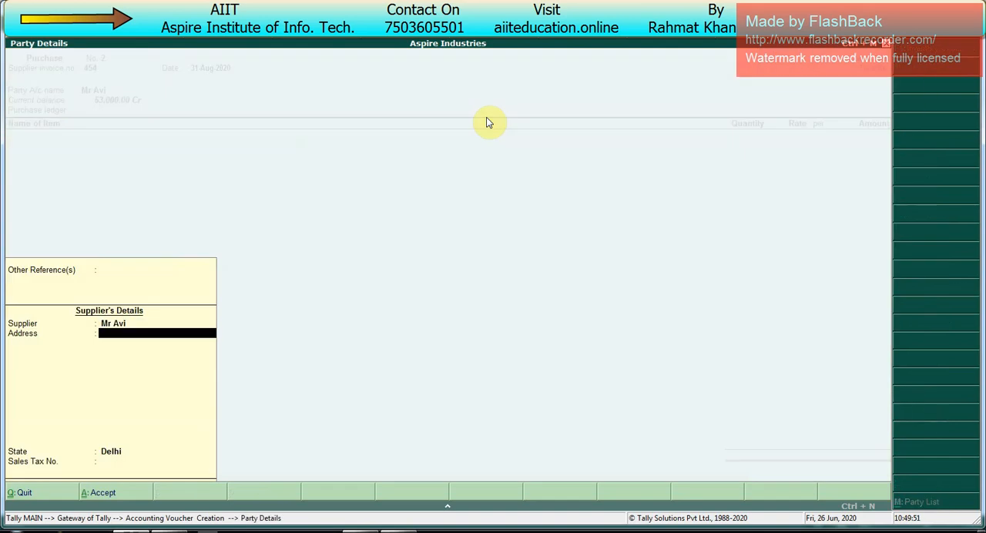
{"action": "key", "text": "ctrl+a"}
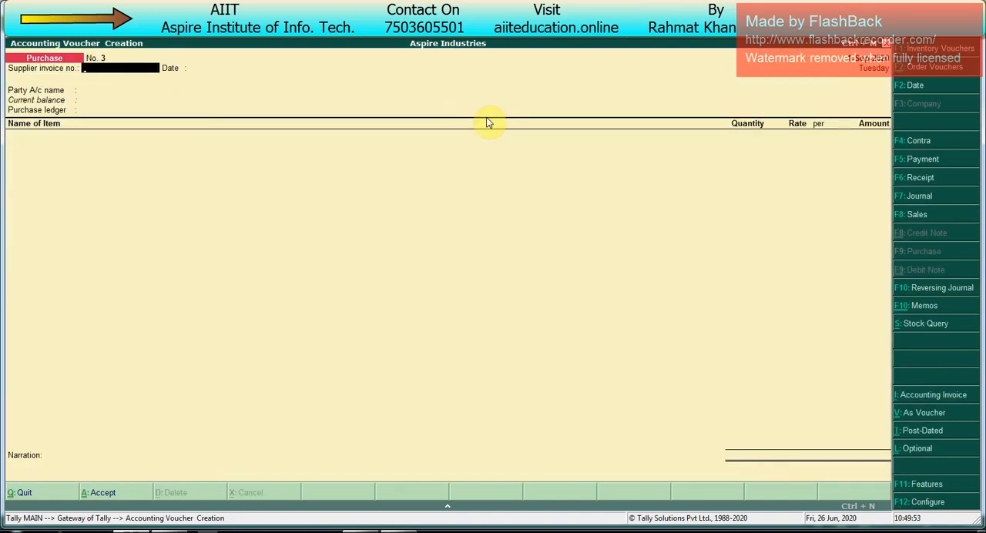
- Reopen purchase voucher No. 2 for alteration and accept its party details to reach the purchase ledger
{"action": "key", "text": "Page_Up"}
{"action": "key", "text": "Return"}
{"action": "key", "text": "Return"}
{"action": "key", "text": "Return"}
{"action": "key", "text": "Return"}
{"action": "key", "text": "Return"}
{"action": "key", "text": "ctrl+a"}
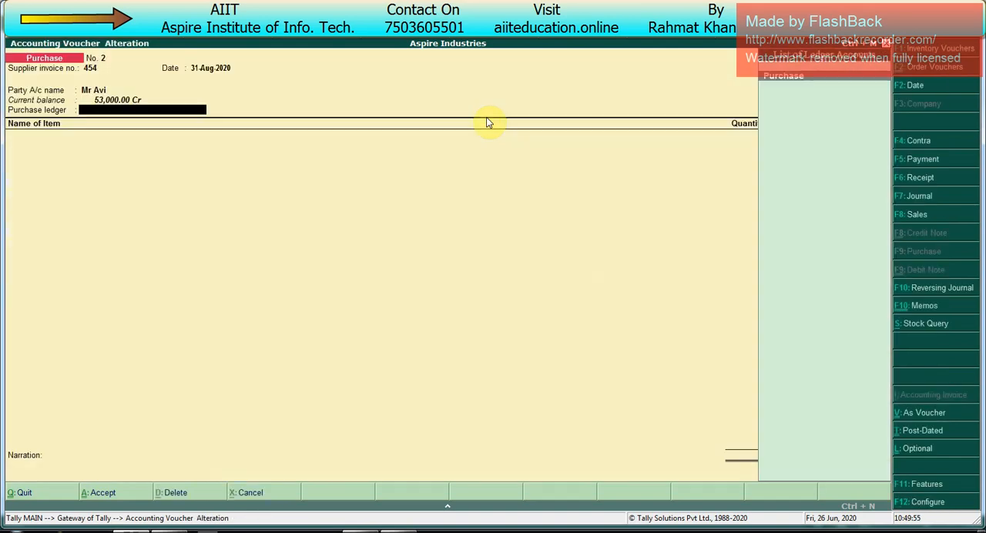
- Select the Purchase ledger and add 100 pcs of Cabinet at a rate of 600, stored in Main Location
{"action": "key", "text": "Return"}
{"action": "key", "text": "Up"}
{"action": "key", "text": "Up"}
{"action": "key", "text": "Up"}
{"action": "key", "text": "Up"}
{"action": "key", "text": "Up"}
{"action": "key", "text": "Up"}
{"action": "key", "text": "Up"}
{"action": "key", "text": "Up"}
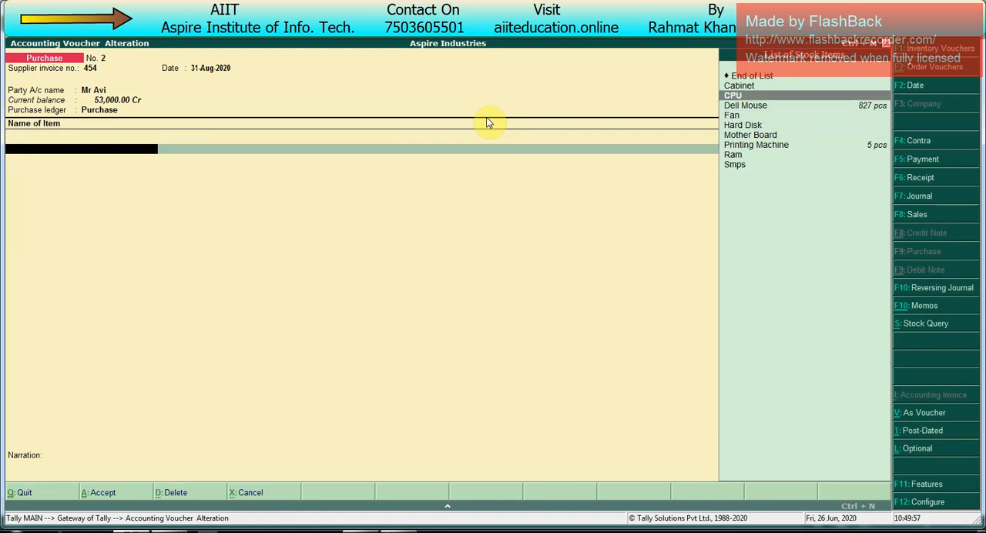
{"action": "key", "text": "Up"}
{"action": "key", "text": "Return"}
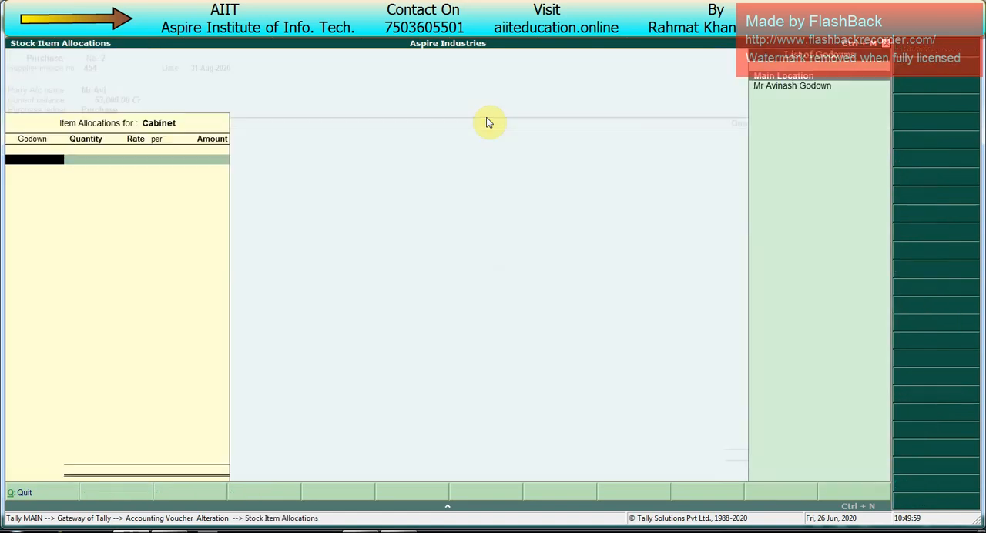
{"action": "key", "text": "Return"}
{"action": "type", "text": "100"}
{"action": "key", "text": "Return"}
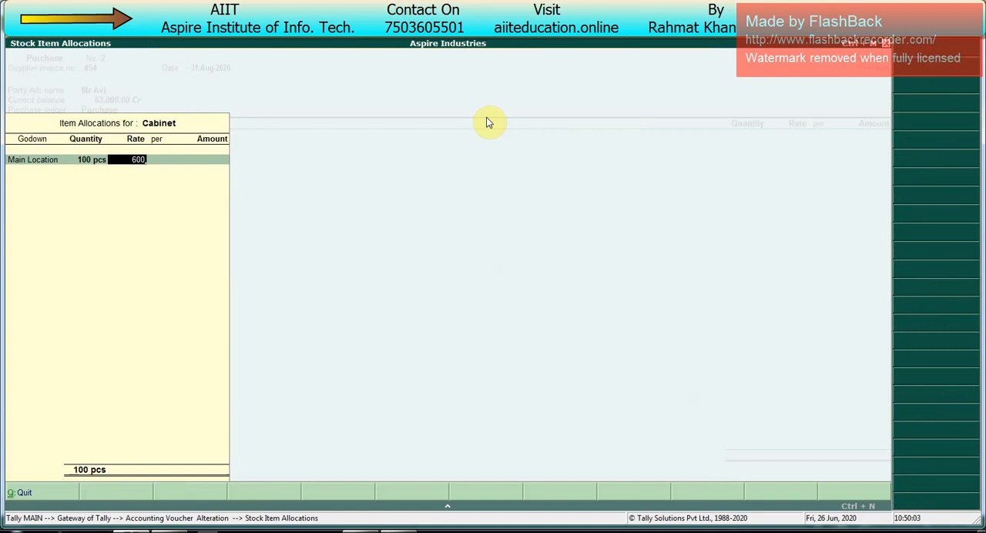
{"action": "key", "text": "Return"}
{"action": "key", "text": "Return"}
{"action": "key", "text": "Return"}
{"action": "key", "text": "Return"}
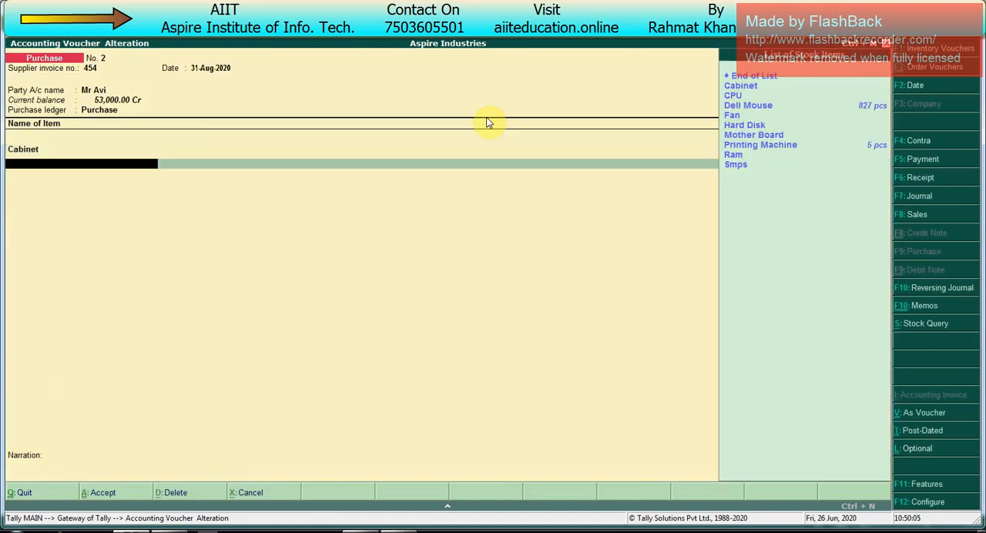
- Add the Fan item to the purchase with 200 pcs at a rate of 200 in Main Location
{"action": "key", "text": "Up"}
{"action": "key", "text": "Up"}
{"action": "key", "text": "Up"}
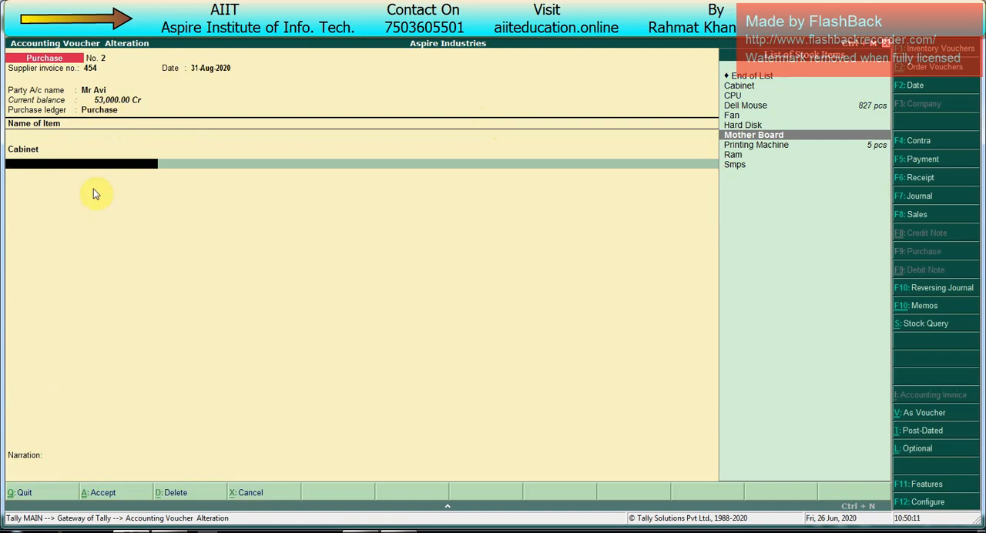
{"action": "key", "text": "Up"}
{"action": "key", "text": "Up"}
{"action": "key", "text": "Up"}
{"action": "key", "text": "Up"}
{"action": "key", "text": "Down"}
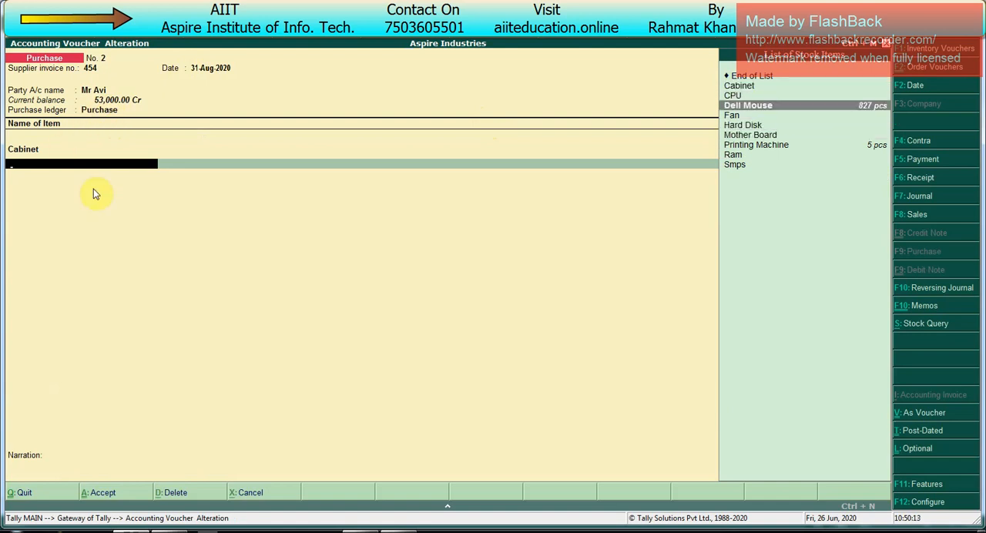
{"action": "key", "text": "Down"}
{"action": "key", "text": "Return"}
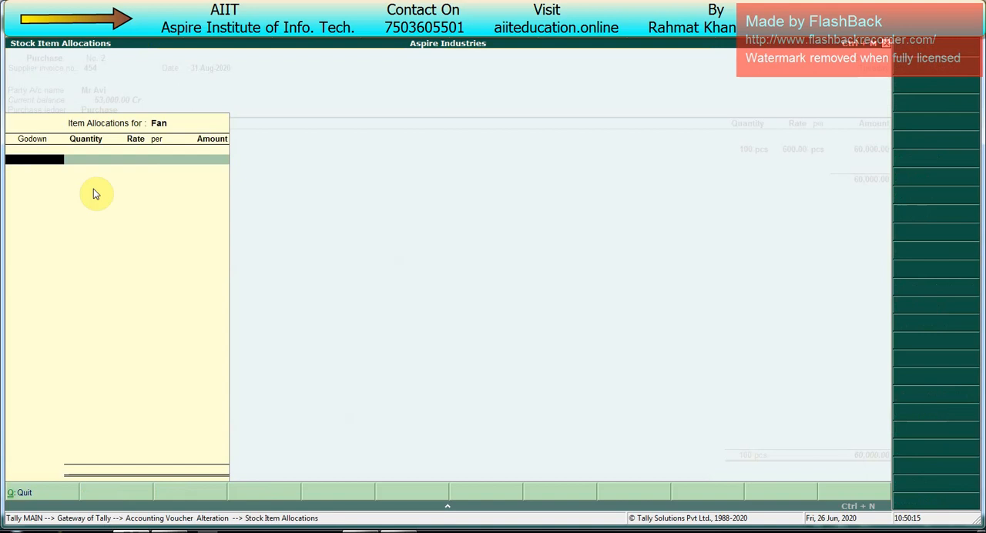
{"action": "key", "text": "Return"}
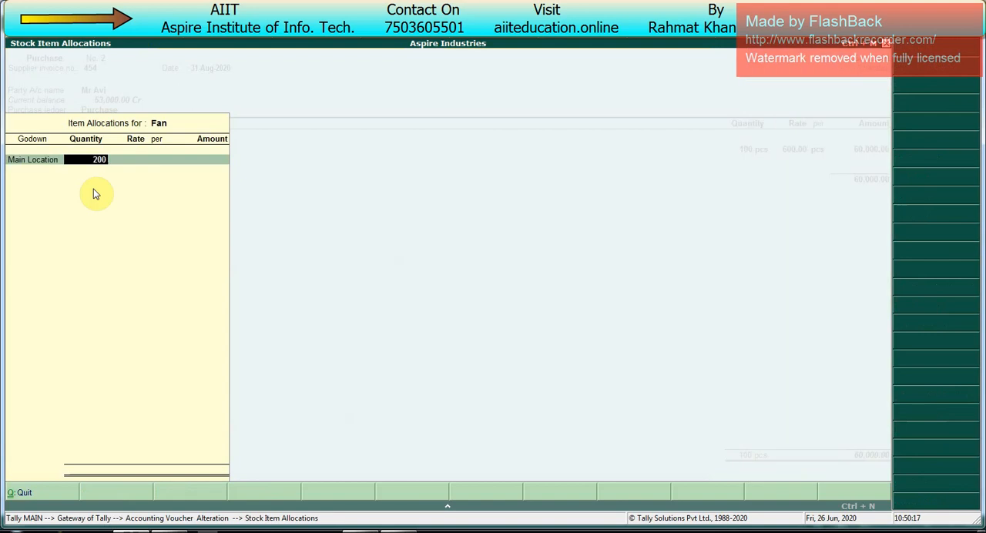
{"action": "type", "text": "200"}
{"action": "key", "text": "Return"}
{"action": "type", "text": "2"}
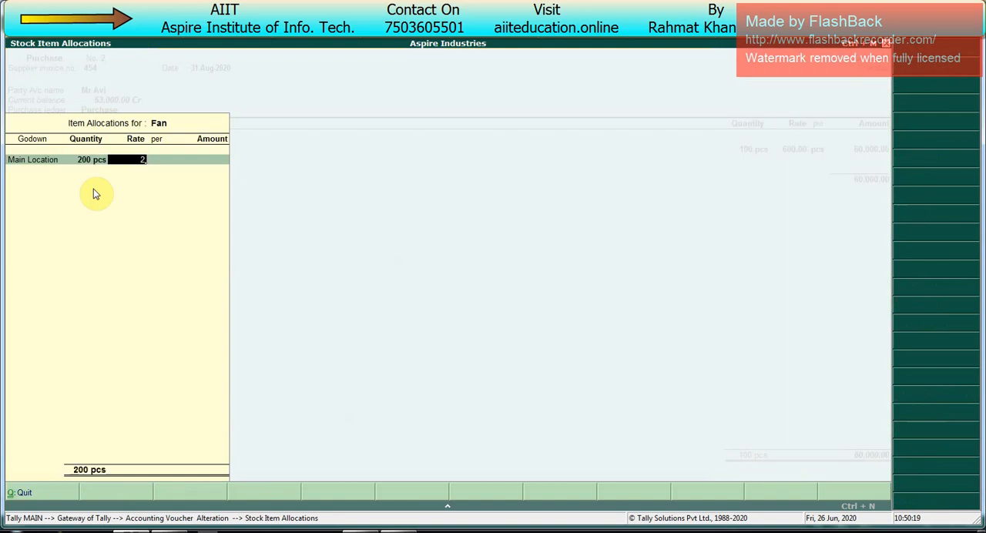
{"action": "type", "text": "00"}
{"action": "key", "text": "Return"}
- Add the Hard Disk item to the purchase with 100 pcs at a rate of 1,500 in Main Location
{"action": "key", "text": "Return"}
{"action": "key", "text": "Return"}
{"action": "key", "text": "Return"}
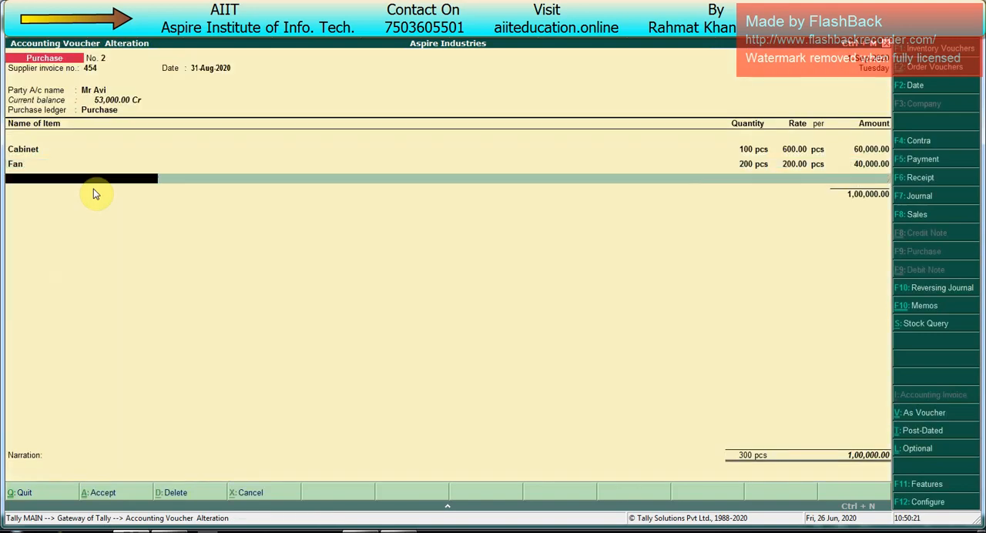
{"action": "key", "text": "Down"}
{"action": "key", "text": "Down"}
{"action": "key", "text": "Down"}
{"action": "key", "text": "Down"}
{"action": "key", "text": "Return"}
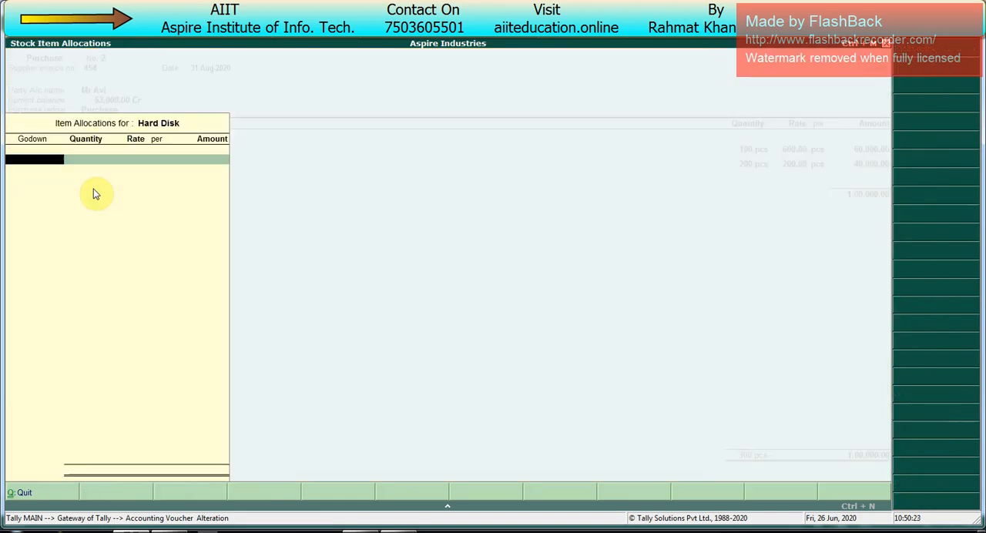
{"action": "key", "text": "Return"}
{"action": "type", "text": "100"}
{"action": "key", "text": "Return"}
{"action": "type", "text": "1"}
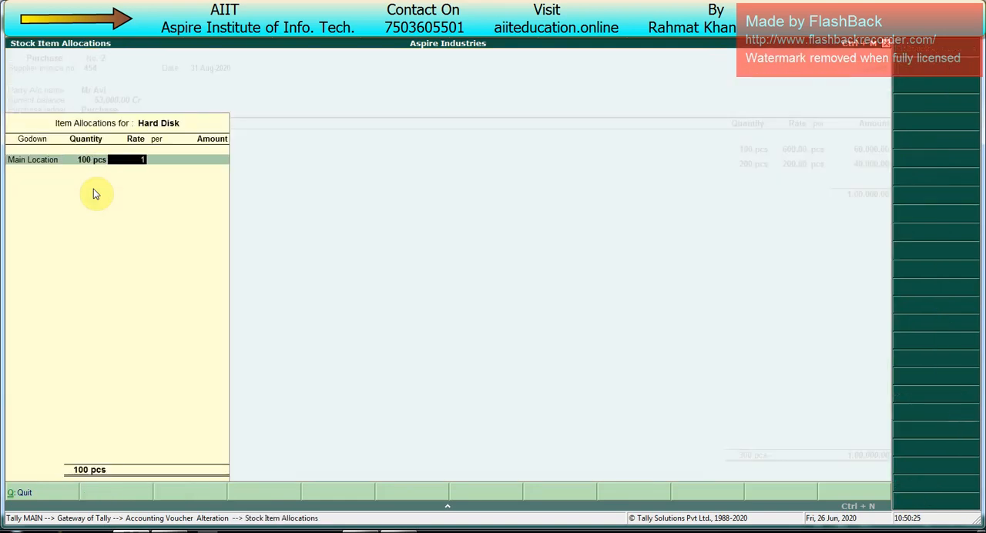
{"action": "type", "text": "500"}
- Add the Mother Board item to the purchase with 100 pcs at a rate of 2,500 in Main Location
{"action": "key", "text": "Return"}
{"action": "key", "text": "Return"}
{"action": "key", "text": "Return"}
{"action": "key", "text": "Return"}
{"action": "key", "text": "Return"}
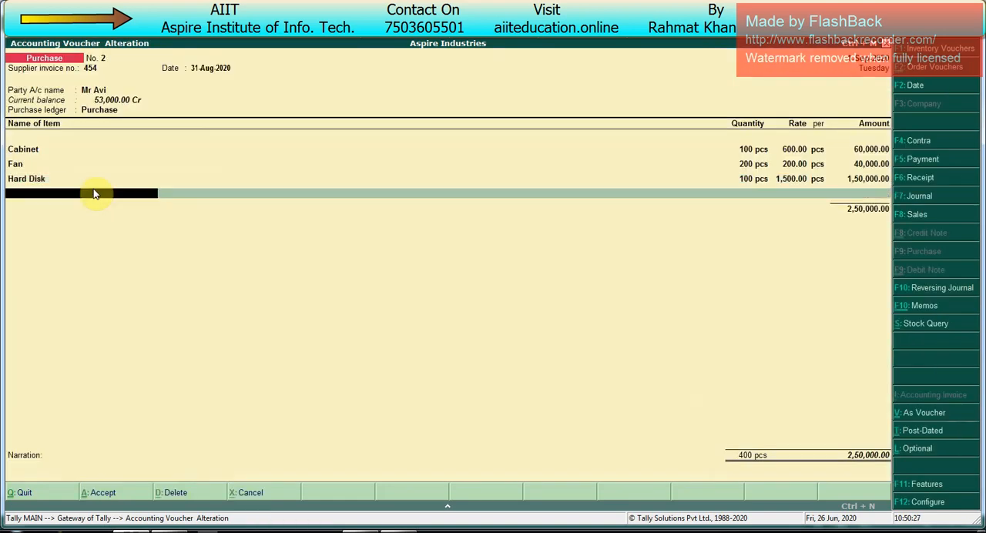
{"action": "key", "text": "Down"}
{"action": "key", "text": "Down"}
{"action": "key", "text": "Down"}
{"action": "key", "text": "Down"}
{"action": "key", "text": "Down"}
{"action": "key", "text": "Return"}
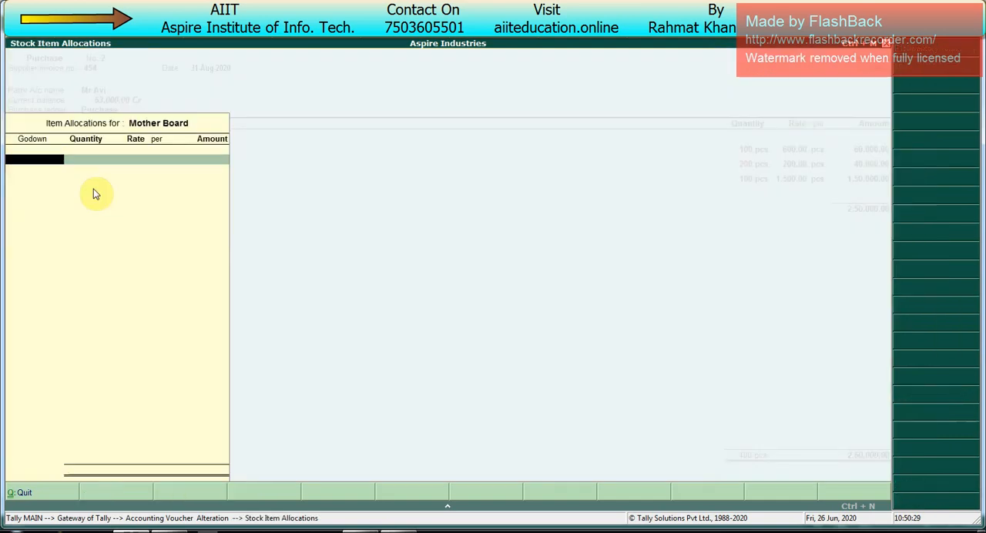
{"action": "key", "text": "Return"}
{"action": "type", "text": "100"}
{"action": "key", "text": "Return"}
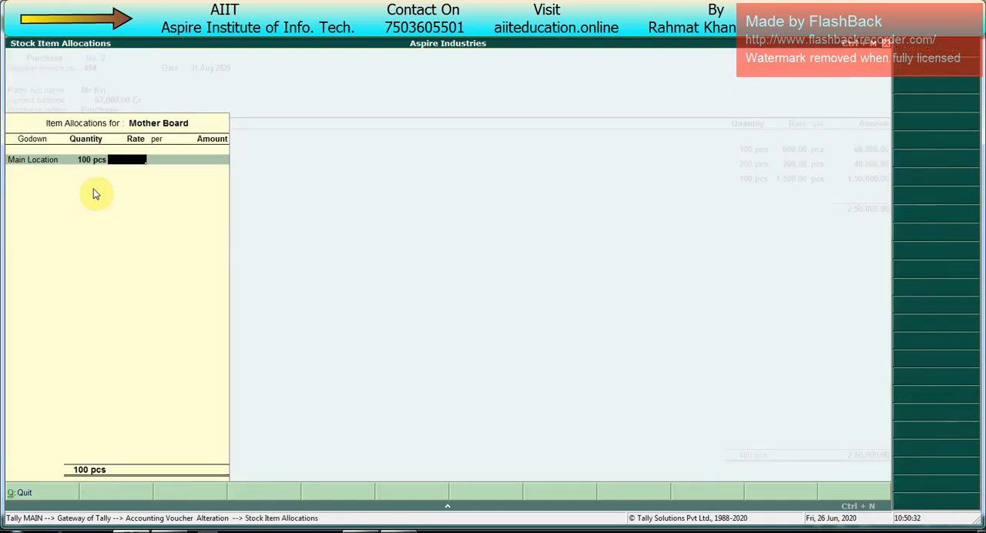
{"action": "key", "text": "Return"}
{"action": "key", "text": "Return"}
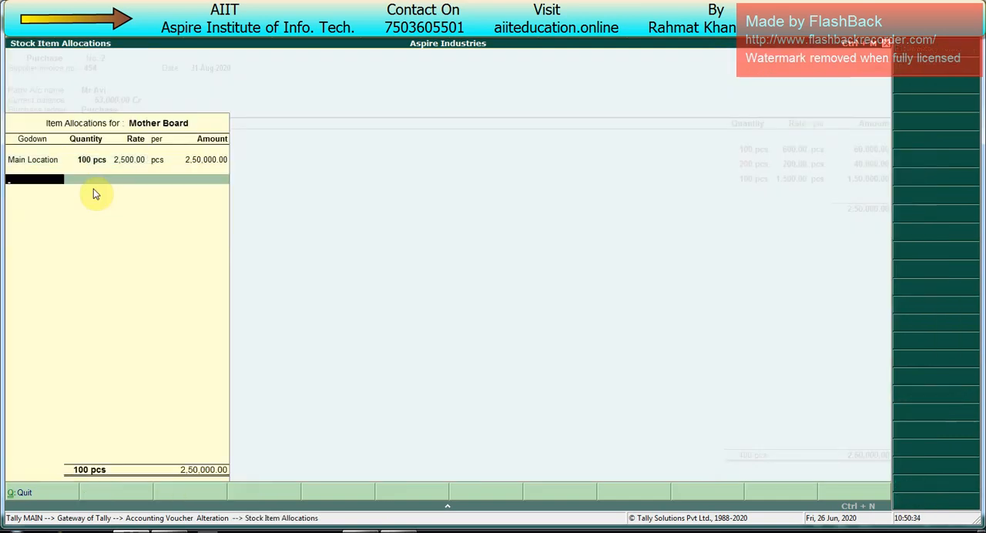
{"action": "key", "text": "Return"}
- Add the Ram item to the purchase with 100 pcs at a rate of 325 in Main Location
{"action": "key", "text": "Return"}
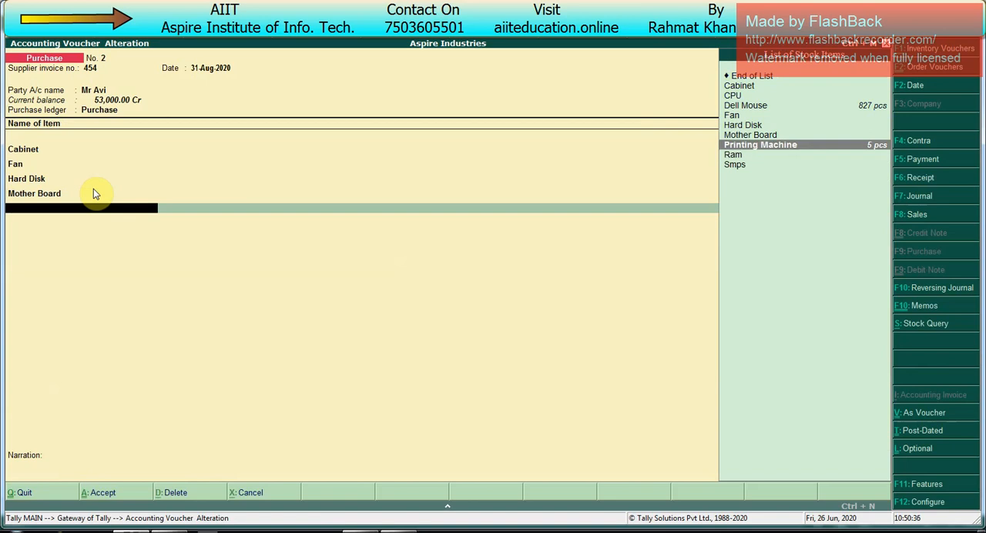
{"action": "key", "text": "Down"}
{"action": "key", "text": "Return"}
{"action": "key", "text": "Return"}
{"action": "type", "text": "100"}
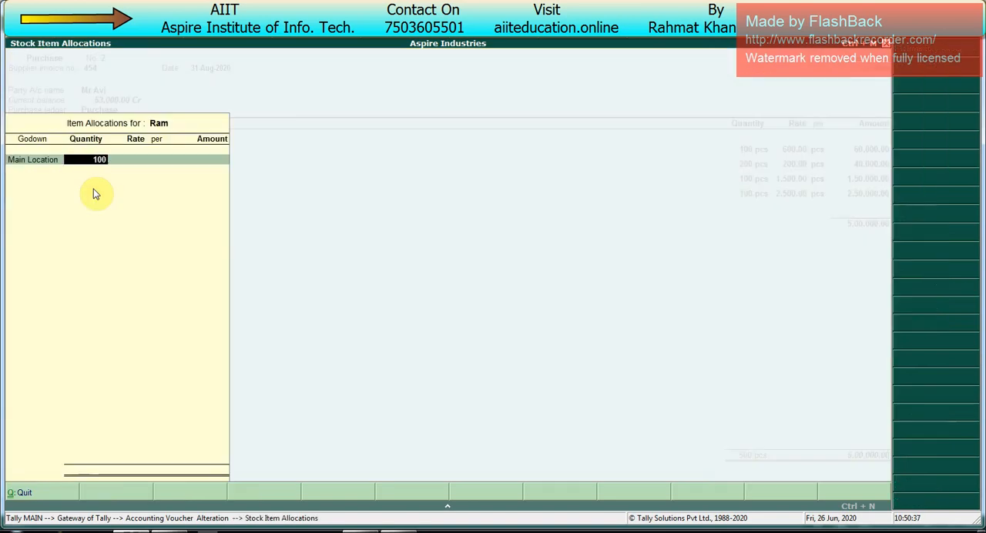
{"action": "key", "text": "Return"}
{"action": "type", "text": "325"}
{"action": "key", "text": "Return"}
{"action": "key", "text": "Return"}
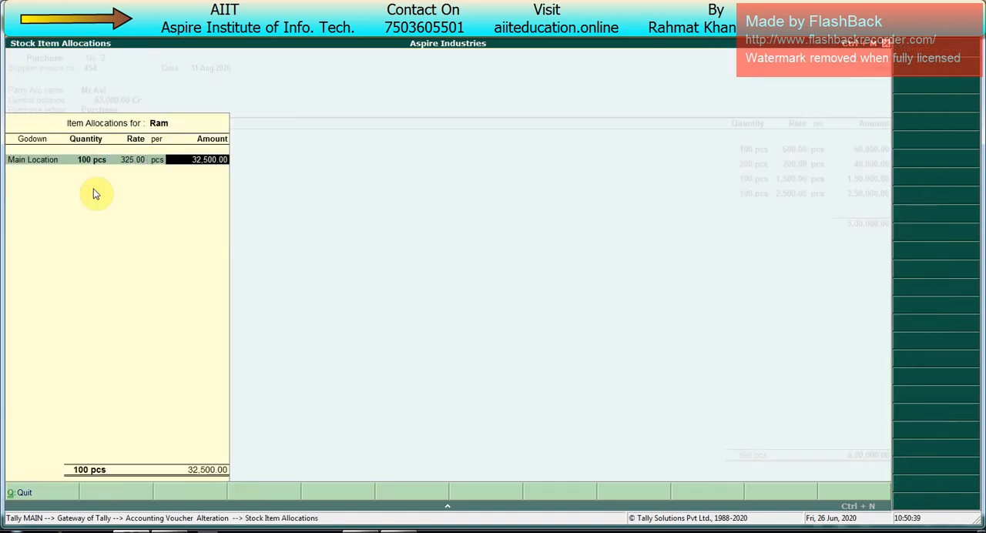
{"action": "key", "text": "Return"}
{"action": "key", "text": "Return"}
- Add the Smps item with 100 pcs at a rate of 150 in Main Location and end the item list
{"action": "key", "text": "Return"}
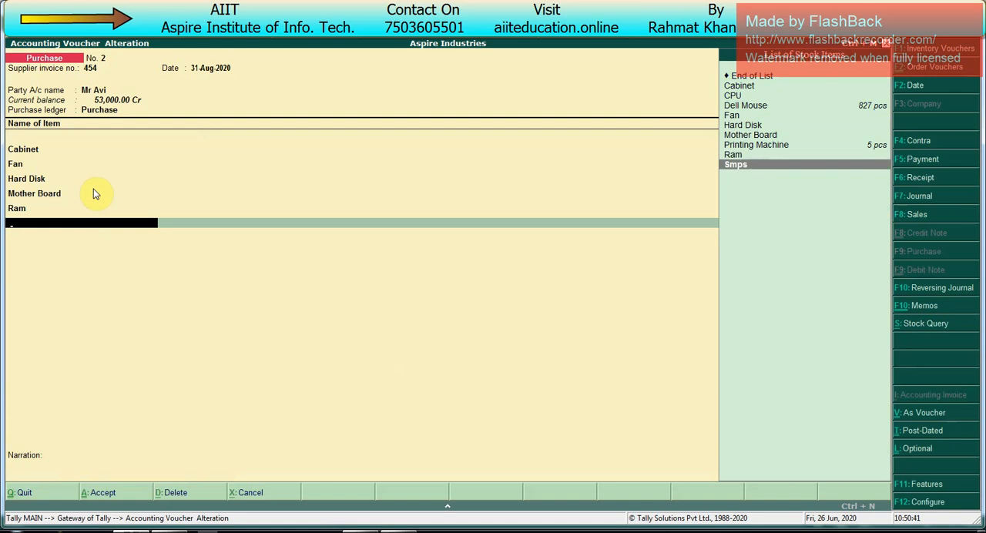
{"action": "key", "text": "Return"}
{"action": "key", "text": "Return"}
{"action": "type", "text": "100"}
{"action": "key", "text": "Return"}
{"action": "type", "text": "1"}
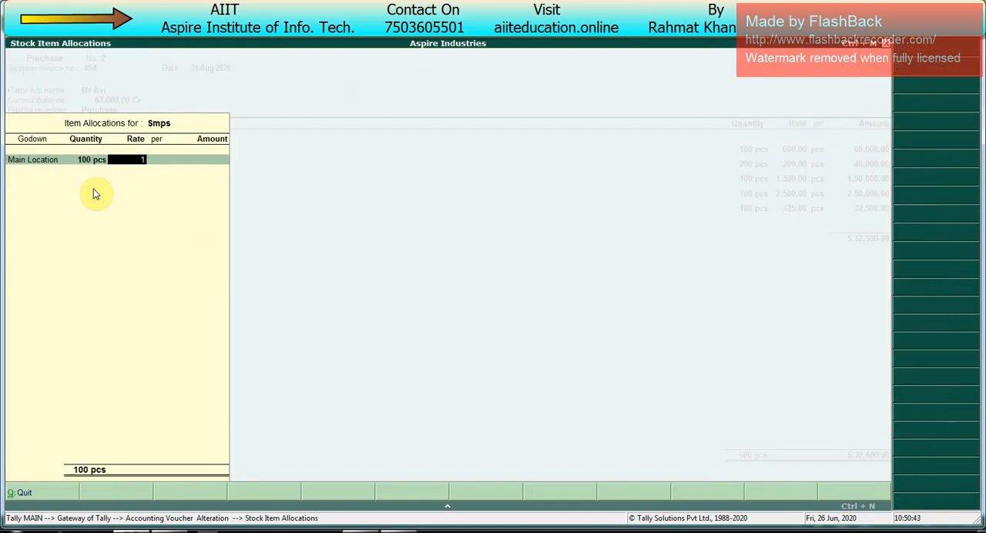
{"action": "type", "text": "50"}
- Accept the bill-wise details as New Ref 454, leave the narration blank and save the purchase voucher
{"action": "key", "text": "Return"}
{"action": "key", "text": "Return"}
{"action": "key", "text": "Return"}
{"action": "key", "text": "Return"}
{"action": "key", "text": "Return"}
{"action": "key", "text": "Return"}
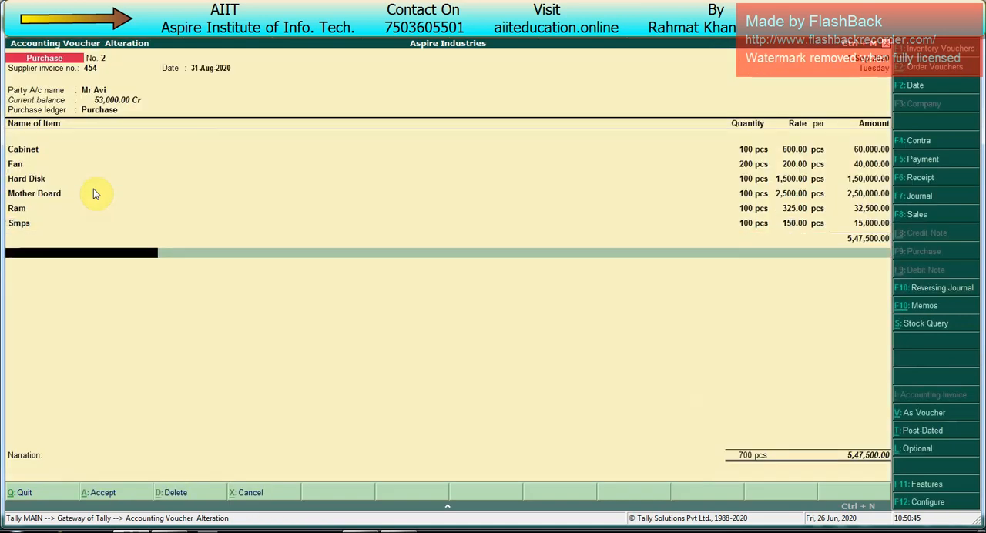
{"action": "key", "text": "Return"}
{"action": "key", "text": "Return"}
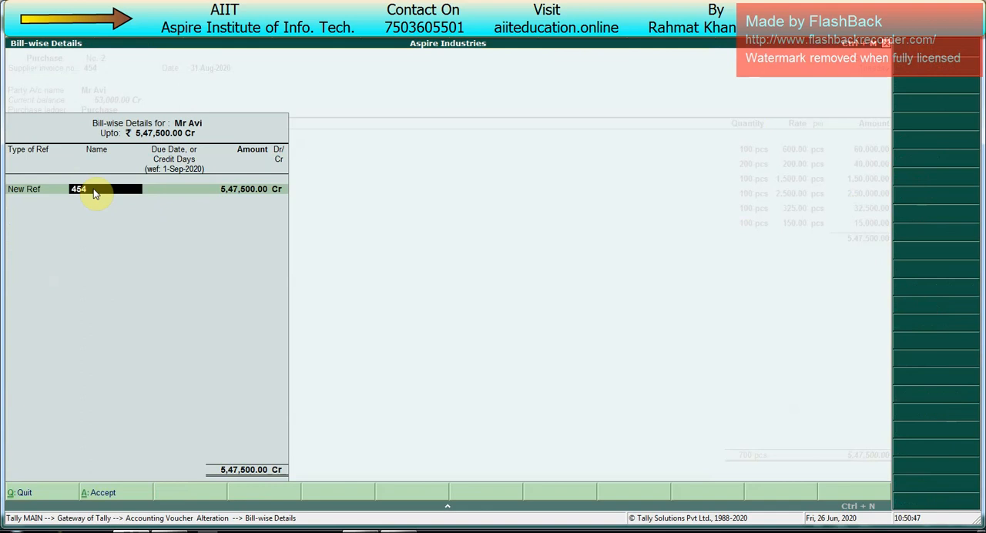
{"action": "key", "text": "Return"}
{"action": "key", "text": "Return"}
{"action": "key", "text": "Return"}
{"action": "key", "text": "Return"}
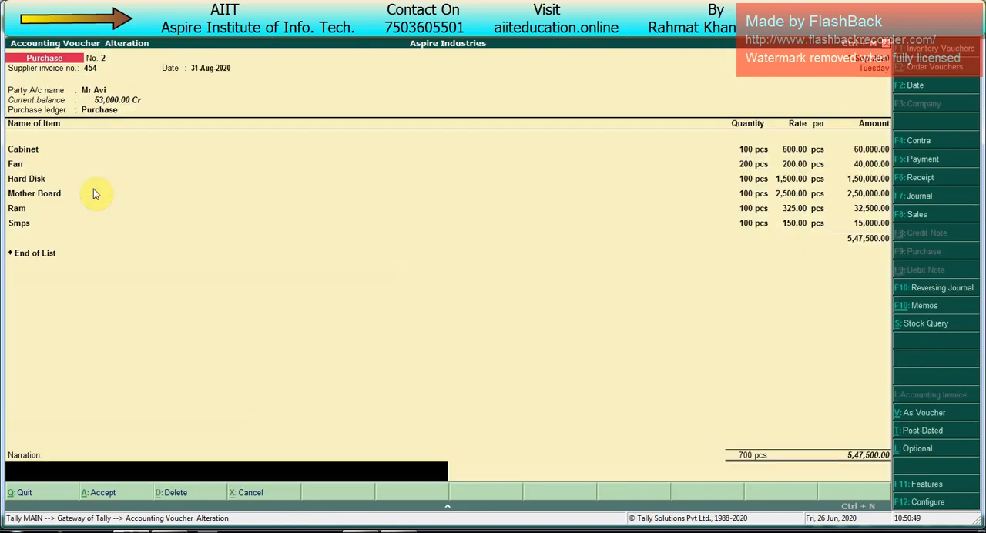
{"action": "key", "text": "Return"}
{"action": "key", "text": "Return"}
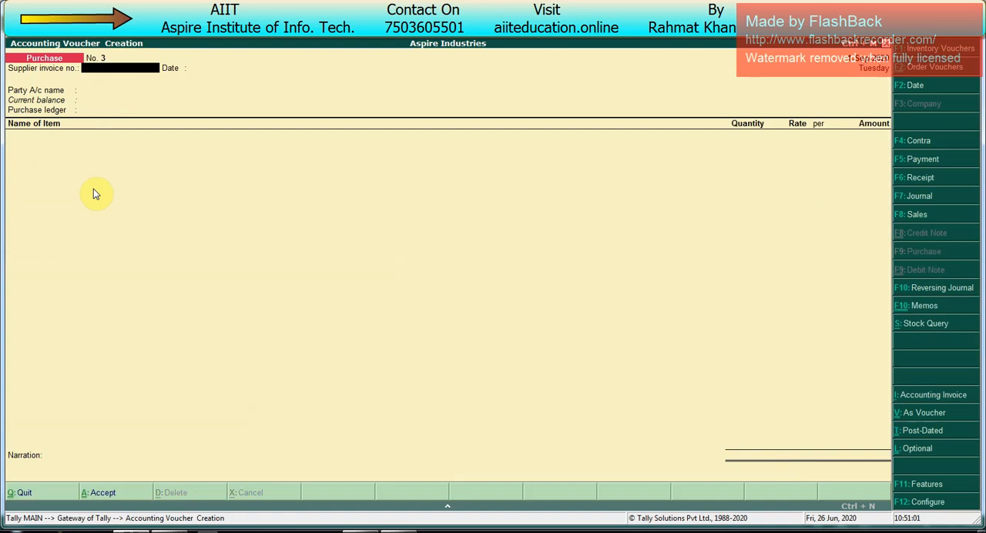
- Start a Job Work Out Order voucher and keep its current voucher date
{"action": "key", "text": "alt+j"}
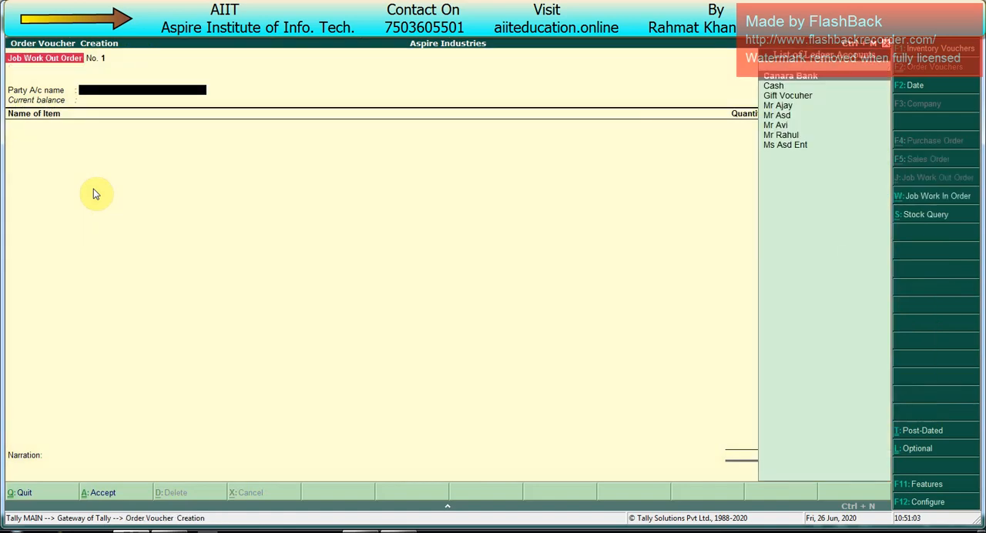
{"action": "key", "text": "F2"}
{"action": "key", "text": "Return"}
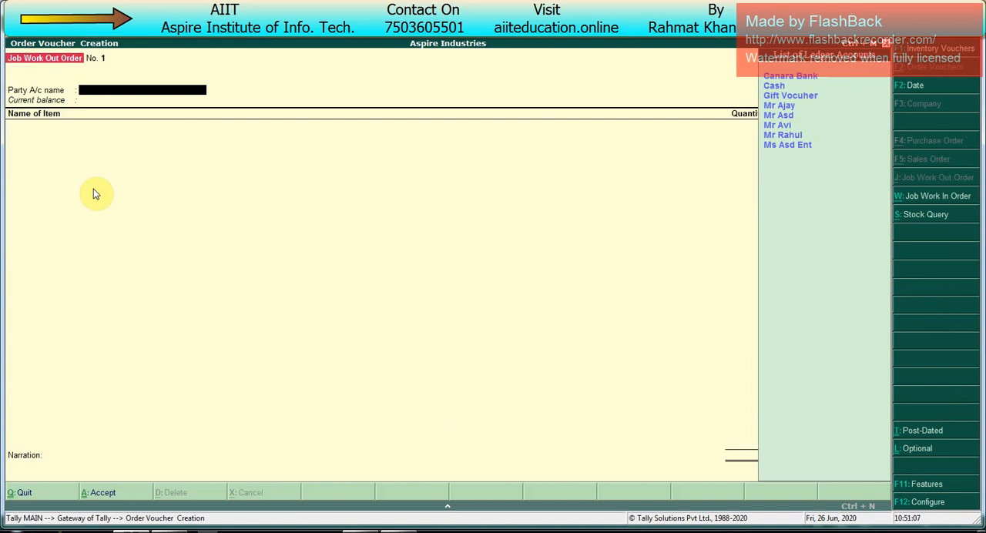
- Look through the ledger account list for the job worker's party account
{"action": "key", "text": "Down"}
{"action": "key", "text": "Down"}
{"action": "key", "text": "Down"}
{"action": "key", "text": "Down"}
{"action": "key", "text": "Down"}
{"action": "key", "text": "Down"}
{"action": "key", "text": "Down"}
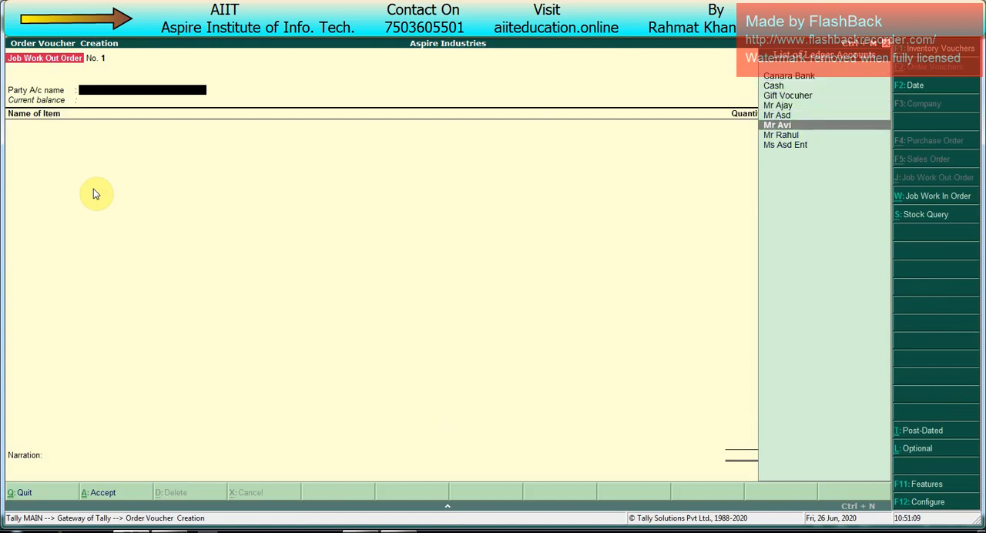
{"action": "key", "text": "Up"}
{"action": "key", "text": "Up"}
{"action": "key", "text": "Up"}
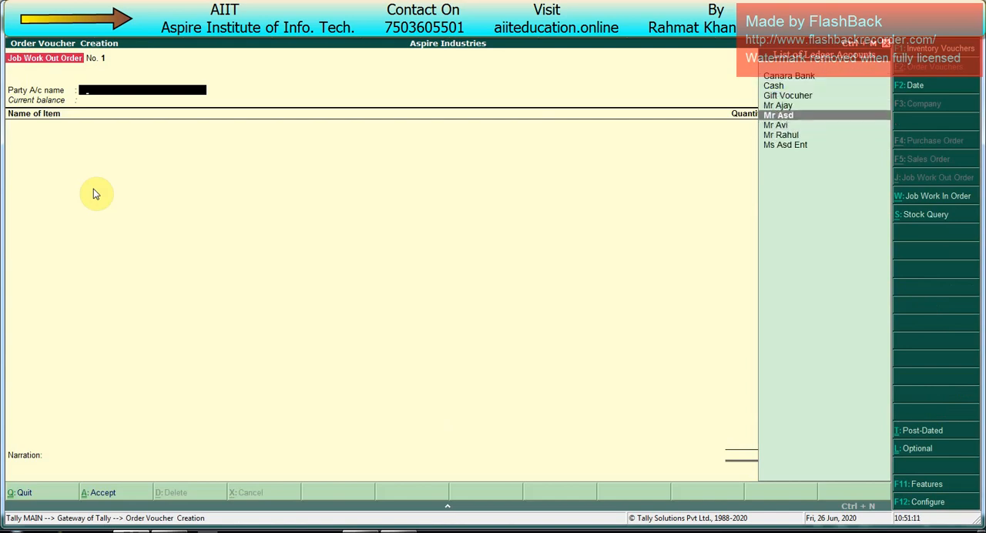
{"action": "key", "text": "Up"}
{"action": "key", "text": "Up"}
{"action": "key", "text": "Up"}
{"action": "key", "text": "Up"}
{"action": "key", "text": "Down"}
{"action": "key", "text": "Down"}
{"action": "key", "text": "Down"}
{"action": "key", "text": "Down"}
{"action": "key", "text": "Down"}
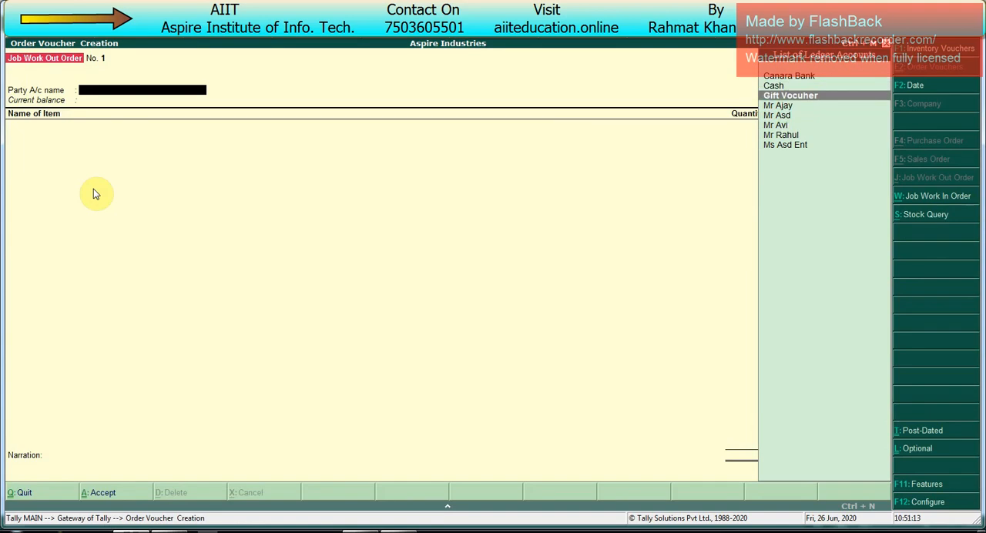
{"action": "key", "text": "Down"}
{"action": "key", "text": "Down"}
- Create the subcontractor's ledger under Sundry Creditors, save it and use it as the party account of the job work out order
{"action": "key", "text": "alt+c"}
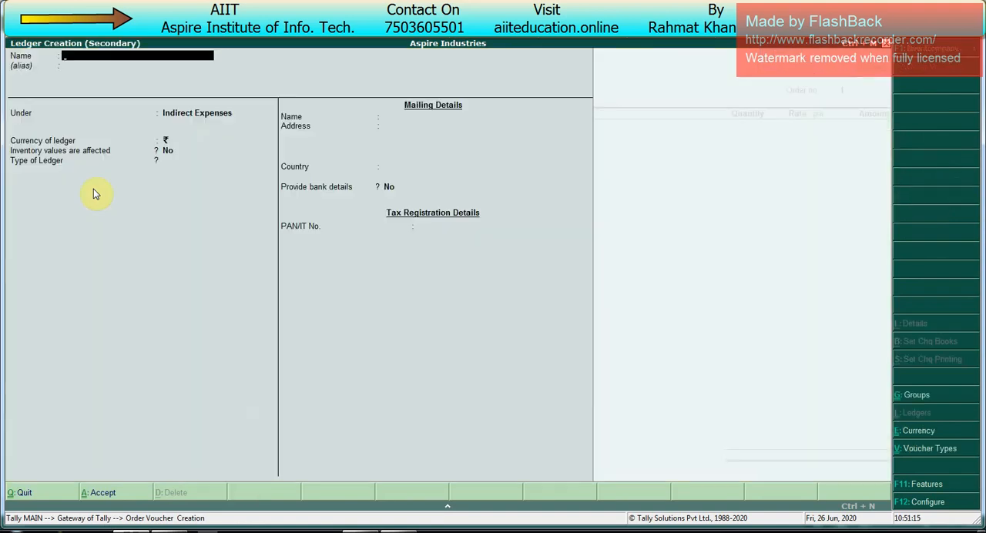
{"action": "type", "text": "MR AVINASH"}
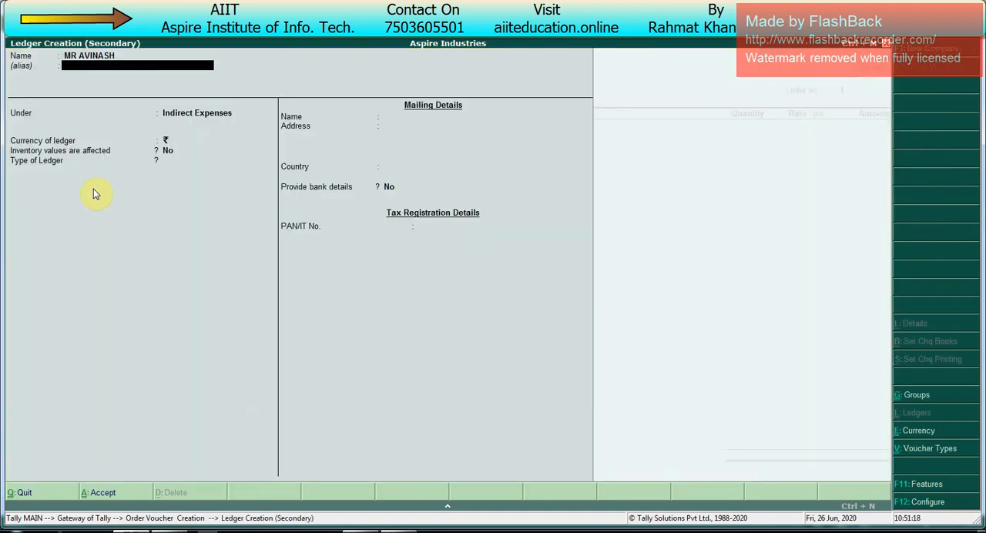
{"action": "key", "text": "Return"}
{"action": "type", "text": "SUND"}
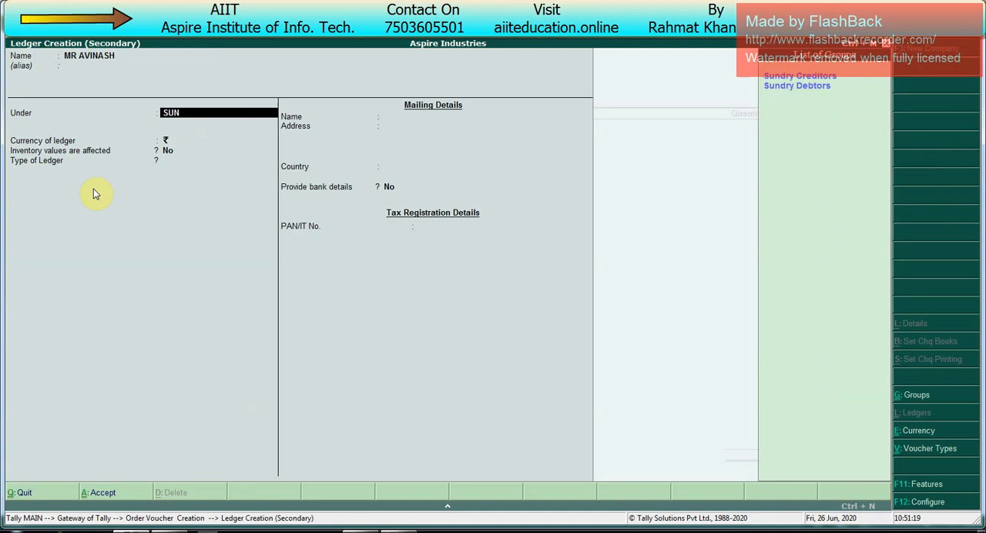
{"action": "key", "text": "Return"}
{"action": "key", "text": "Return"}
{"action": "key", "text": "Return"}
{"action": "key", "text": "Return"}
{"action": "key", "text": "Return"}
{"action": "key", "text": "Return"}
{"action": "key", "text": "Return"}
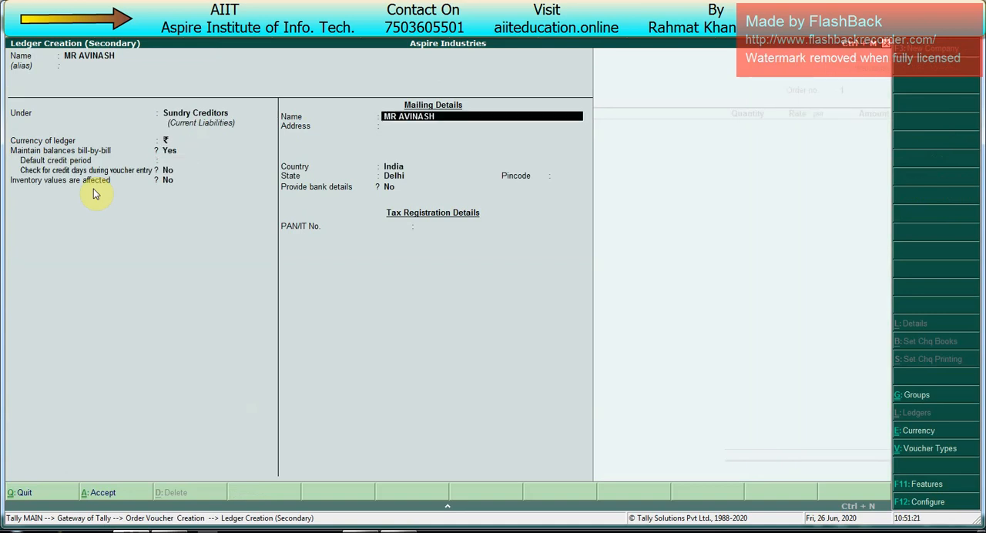
{"action": "key", "text": "Return"}
{"action": "key", "text": "Return"}
{"action": "key", "text": "Return"}
{"action": "key", "text": "ctrl+a"}
{"action": "key", "text": "Return"}
{"action": "key", "text": "Return"}
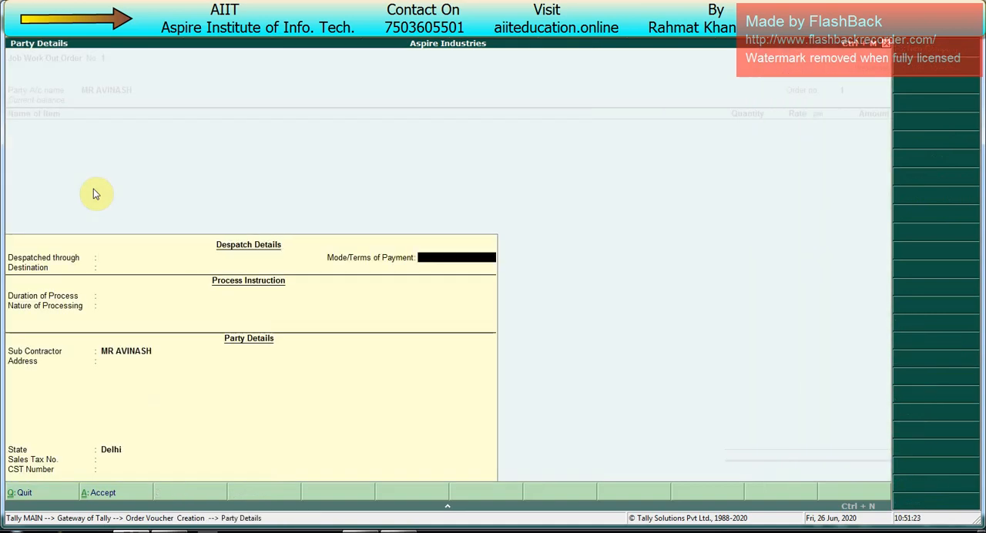
- Accept the subcontractor's party details without despatch or process information, enter the order number and choose CPU as the stock item
{"action": "key", "text": "Return"}
{"action": "key", "text": "ctrl+a"}
{"action": "key", "text": "Return"}
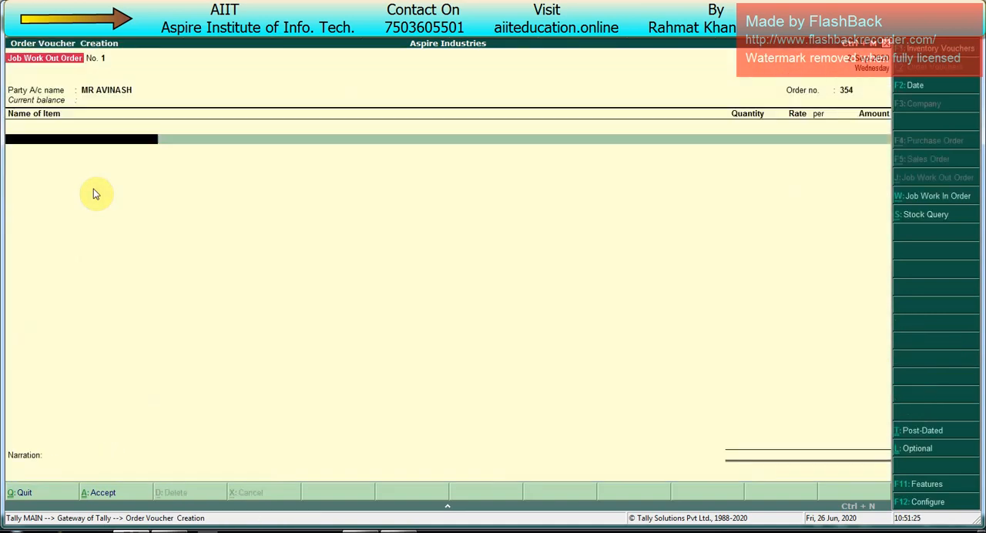
{"action": "key", "text": "Up"}
{"action": "key", "text": "Up"}
{"action": "key", "text": "Up"}
{"action": "key", "text": "Up"}
{"action": "key", "text": "Up"}
{"action": "key", "text": "Up"}
{"action": "key", "text": "Up"}
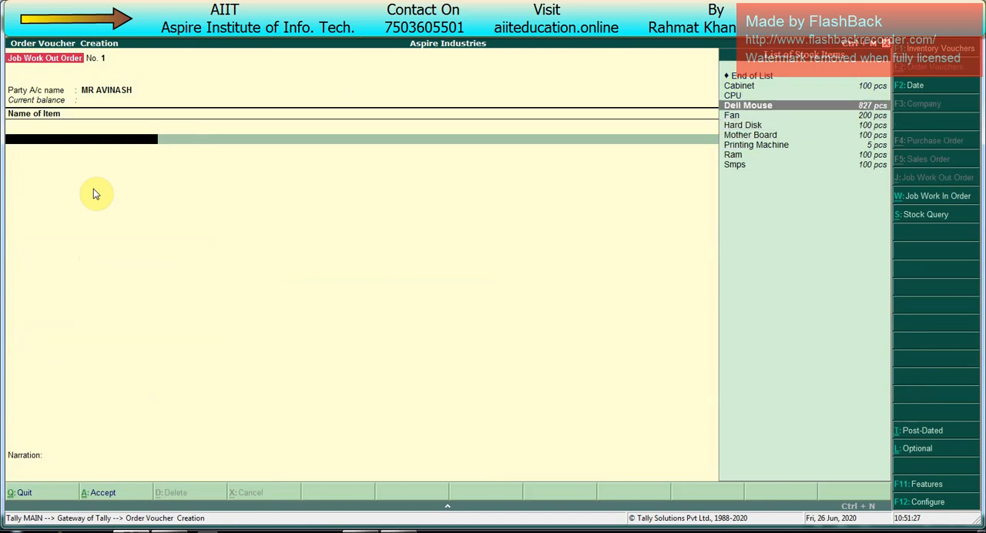
{"action": "key", "text": "Return"}
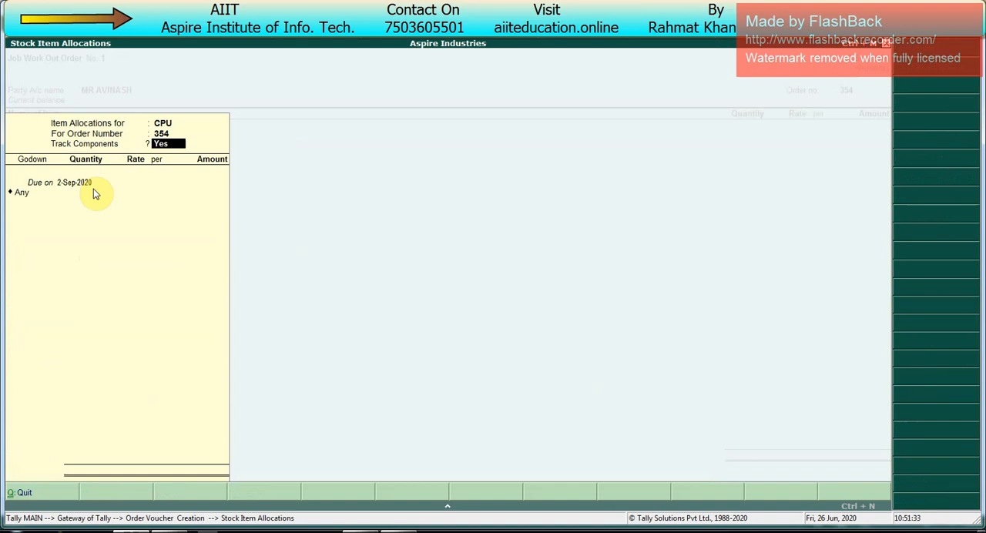
- Keep component tracking on for the CPU, set due date 2-10-2020, Main Location and 40 pcs, and fill components using CPU
{"action": "key", "text": "Return"}
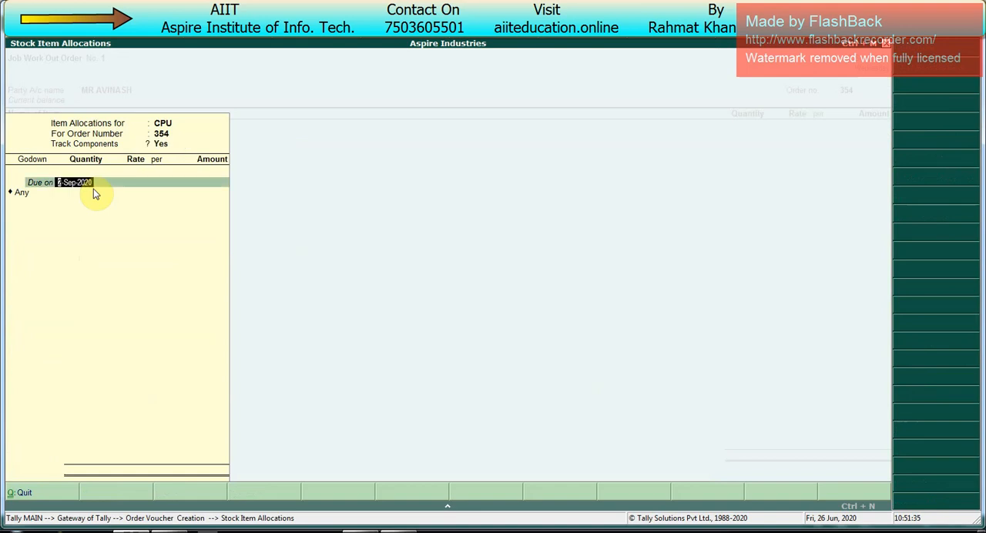
{"action": "type", "text": "2-10-2020"}
{"action": "key", "text": "Return"}
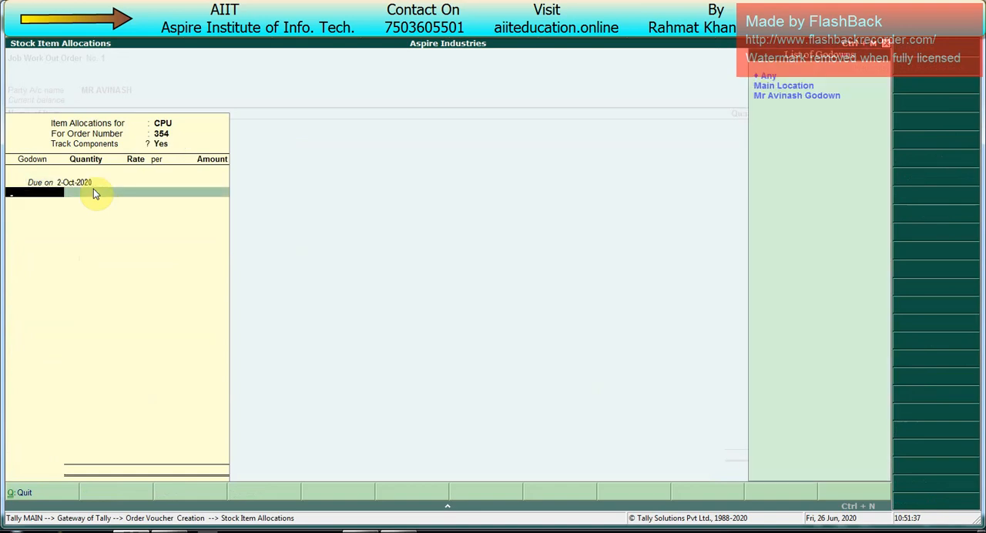
{"action": "key", "text": "Return"}
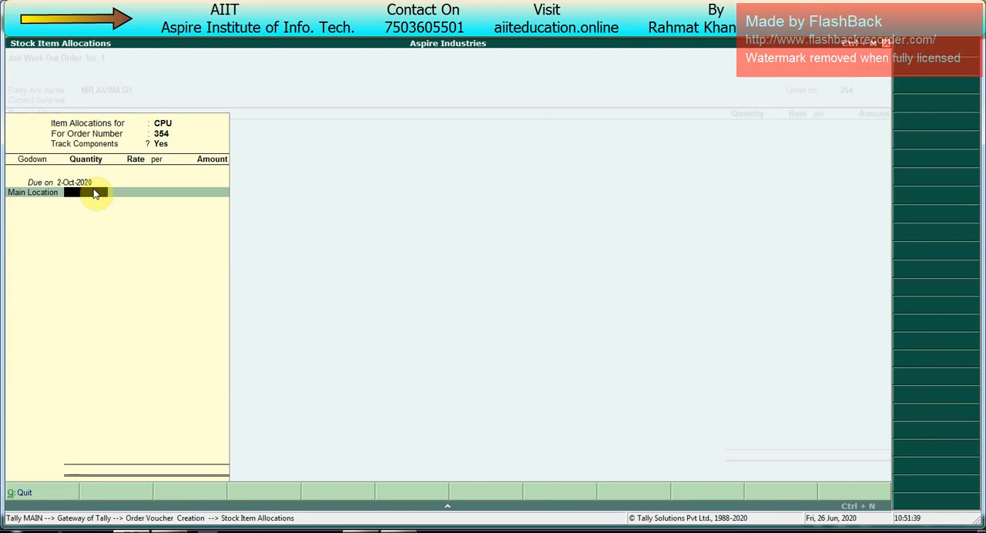
{"action": "type", "text": "40"}
{"action": "key", "text": "Return"}
- Go through the filled CPU component lines, keep their dates, godowns, quantities and rates, and accept the components allocation
{"action": "key", "text": "Return"}
{"action": "key", "text": "Return"}
{"action": "key", "text": "Return"}
{"action": "key", "text": "Return"}
{"action": "key", "text": "Return"}
{"action": "key", "text": "Return"}
{"action": "key", "text": "Return"}
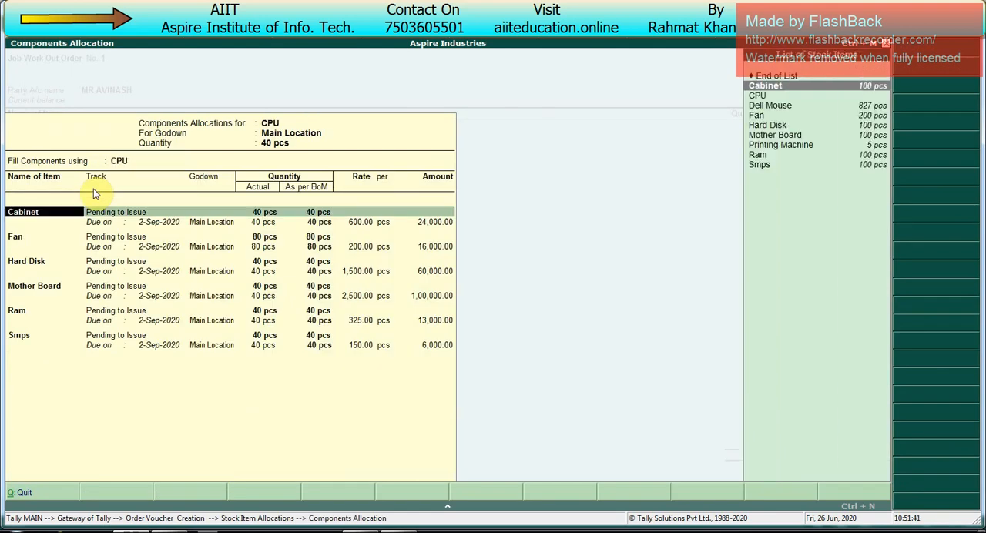
{"action": "key", "text": "Return"}
{"action": "key", "text": "Return"}
{"action": "key", "text": "Return"}
{"action": "key", "text": "Return"}
{"action": "key", "text": "Return"}
{"action": "key", "text": "Return"}
{"action": "key", "text": "Return"}
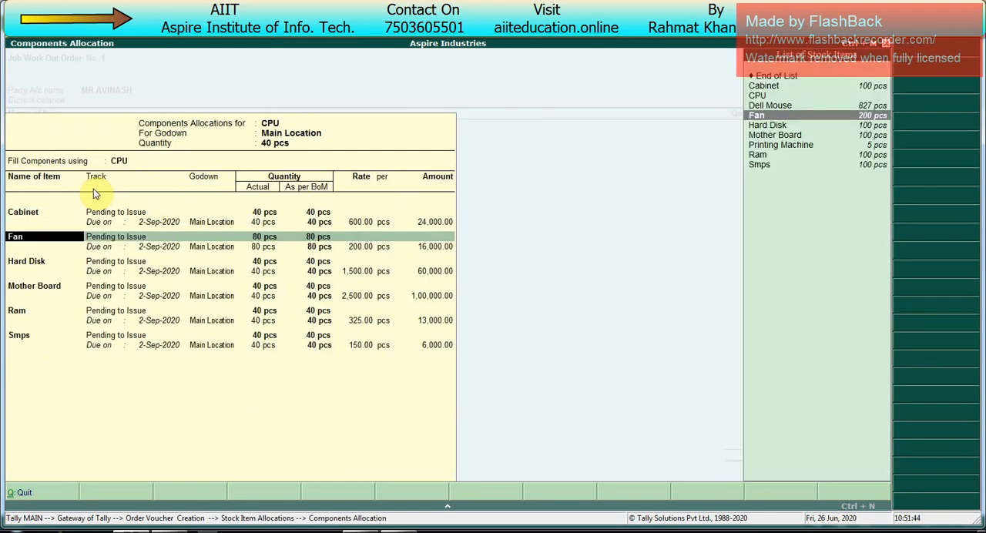
{"action": "key", "text": "Return"}
{"action": "key", "text": "Return"}
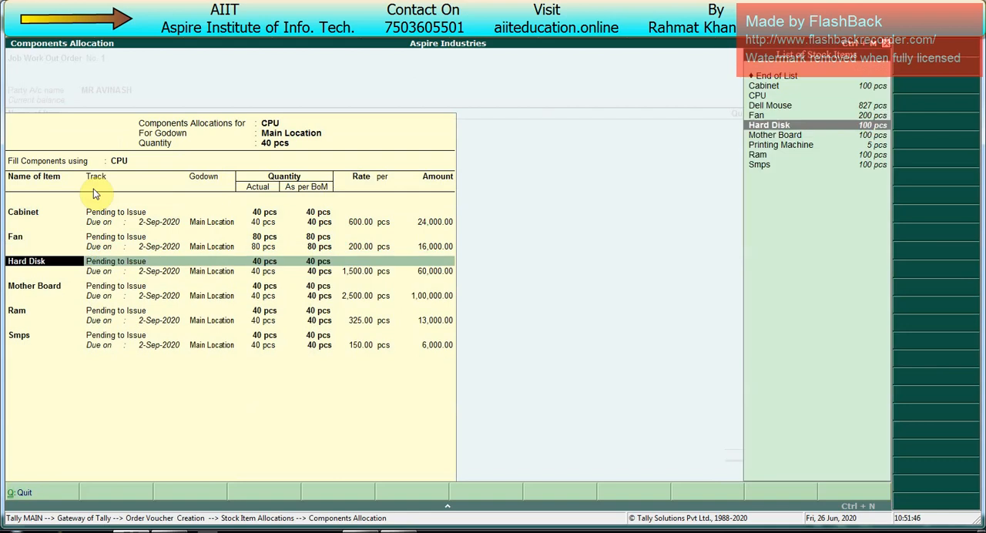
{"action": "key", "text": "Return"}
{"action": "key", "text": "Return"}
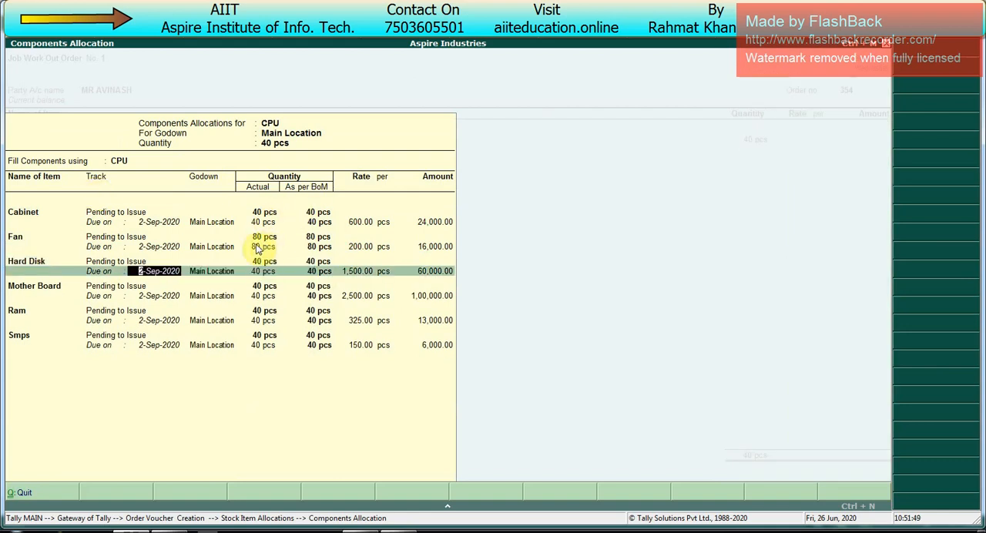
{"action": "key", "text": "Return"}
{"action": "key", "text": "Return"}
{"action": "key", "text": "Return"}
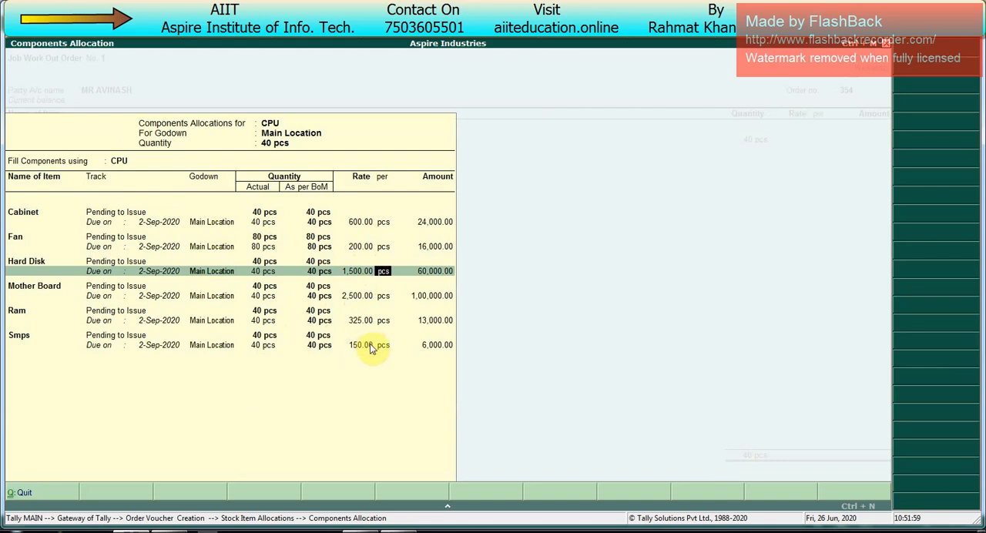
{"action": "key", "text": "Return"}
{"action": "key", "text": "Return"}
{"action": "key", "text": "Return"}
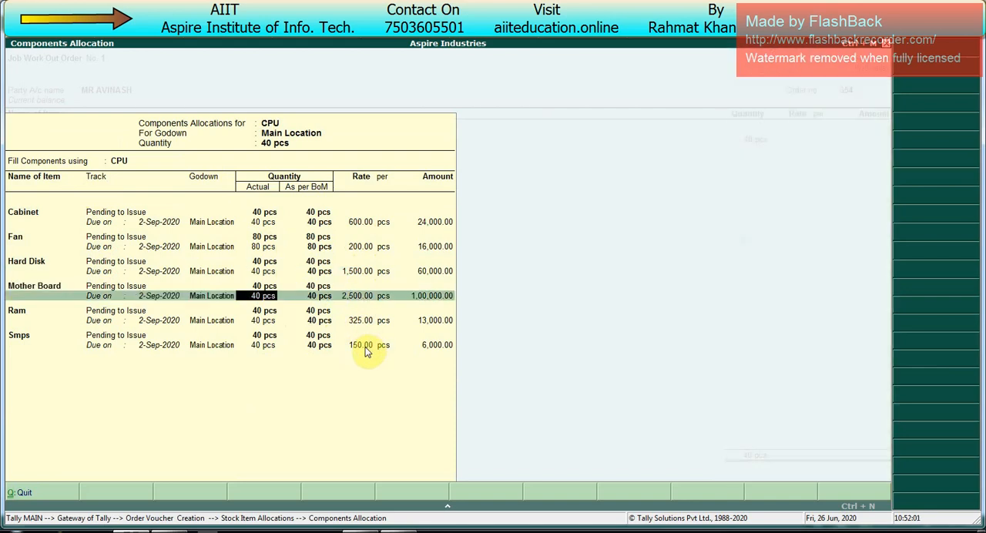
{"action": "key", "text": "ctrl+a"}
- Set the CPU rate to 5,275.00 per pcs and end the item's order allocations
{"action": "type", "text": "57"}
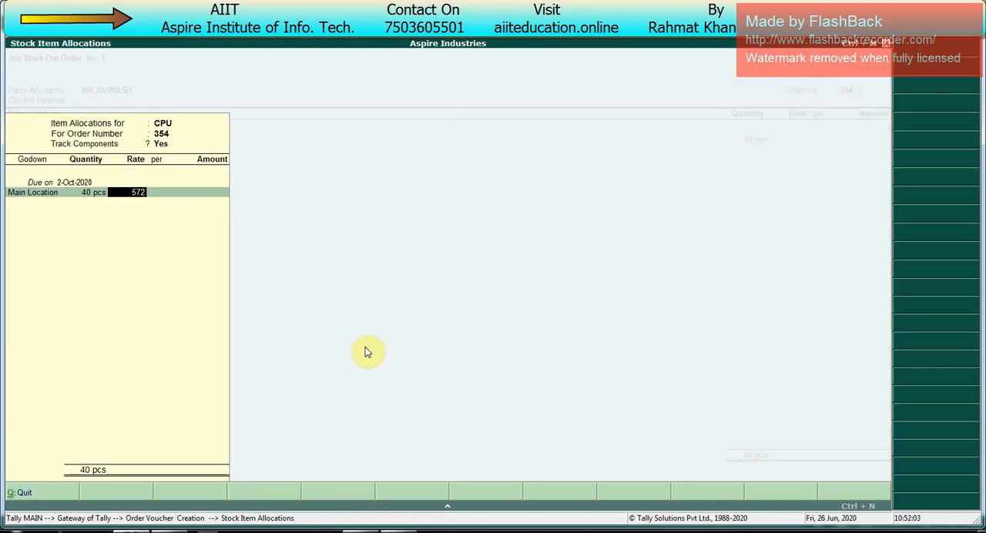
{"action": "type", "text": "275"}
{"action": "key", "text": "Return"}
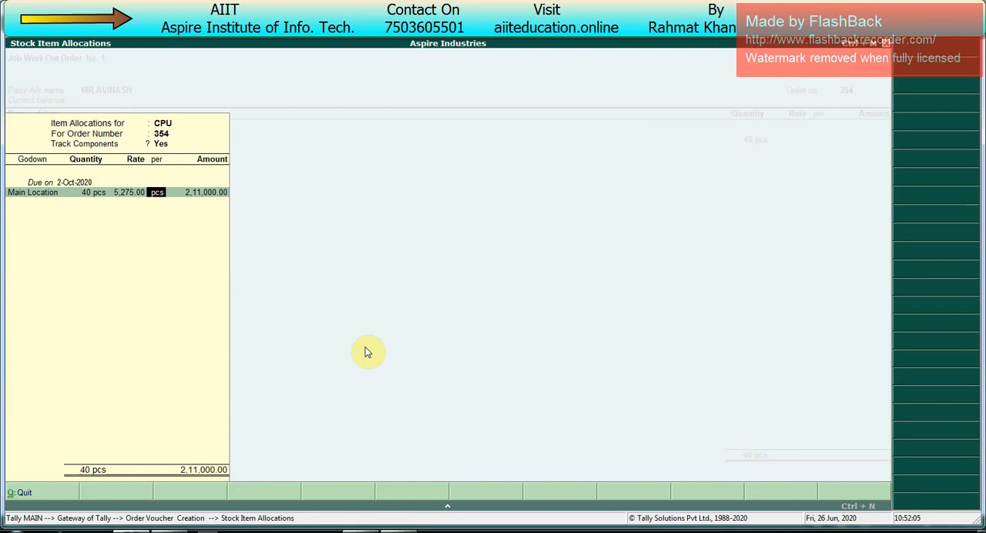
{"action": "key", "text": "Return"}
{"action": "key", "text": "Return"}
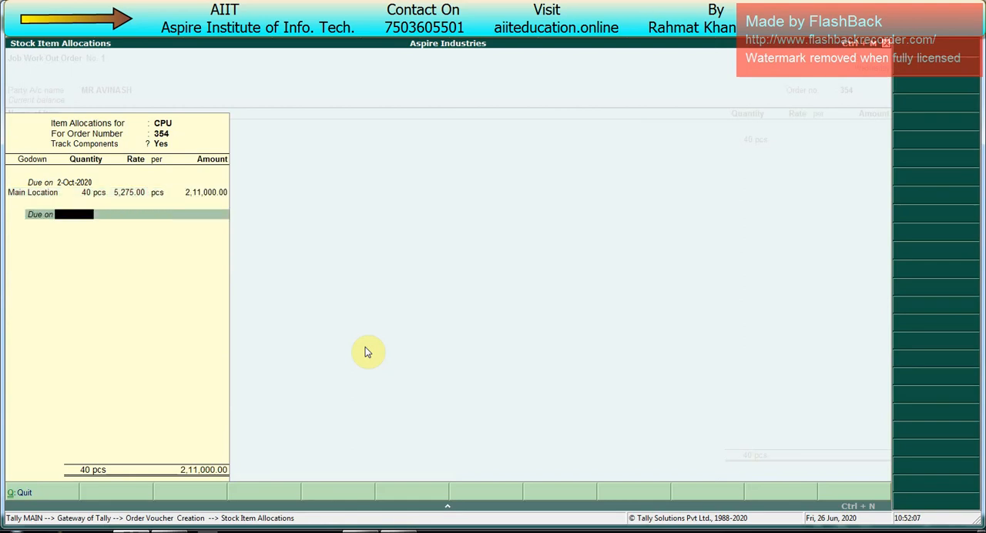
{"action": "key", "text": "Return"}
- End the item list, leave the narration blank, save the Job Work Out Order and close its print preview
{"action": "key", "text": "Return"}
{"action": "key", "text": "Return"}
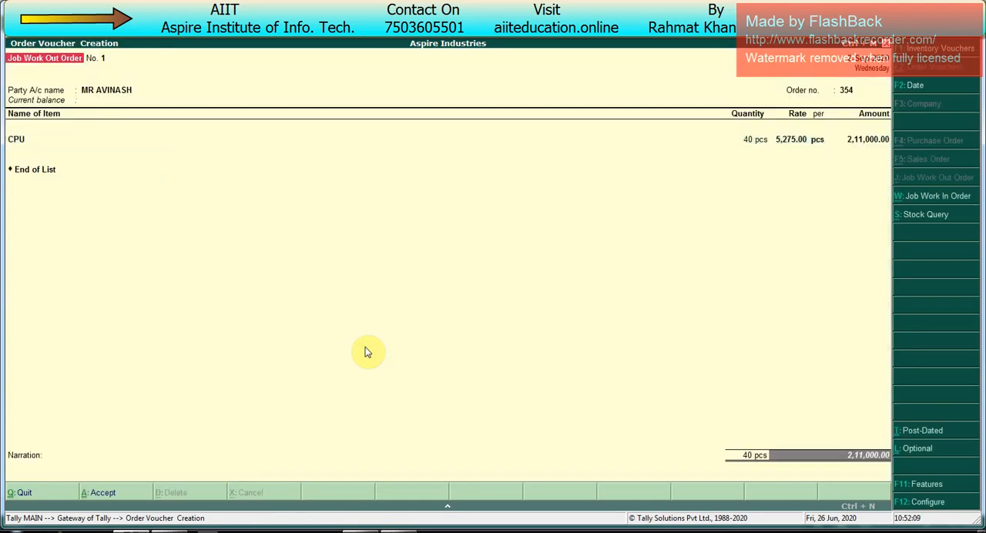
{"action": "key", "text": "Return"}
{"action": "key", "text": "Return"}
{"action": "key", "text": "Return"}
{"action": "key", "text": "Return"}
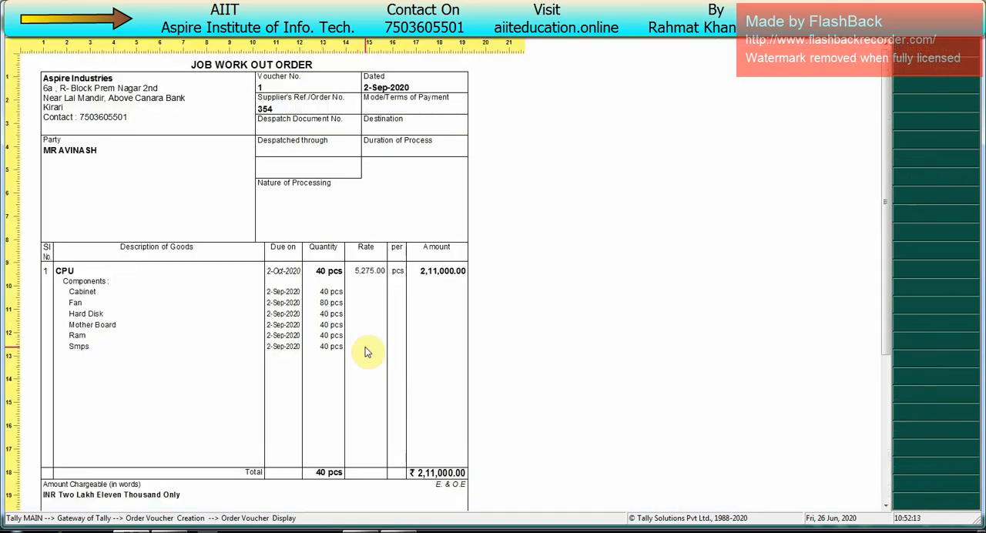
{"action": "key", "text": "Escape"}
- Leave voucher entry and examine the closing stock of the CPU components in the Stock Summary
{"action": "key", "text": "Escape"}
{"action": "key", "text": "Escape"}
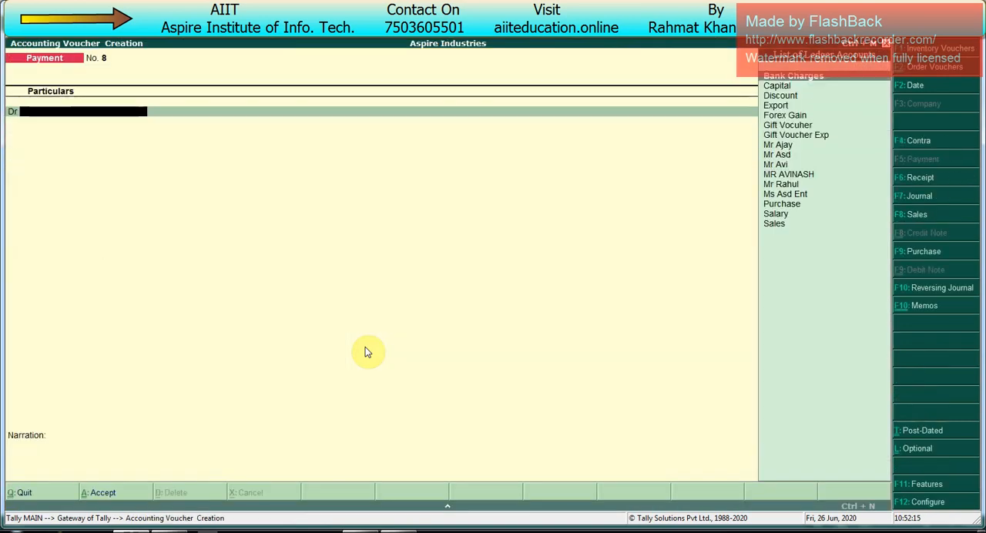
{"action": "key", "text": "Escape"}
{"action": "key", "text": "y"}
{"action": "key", "text": "Up"}
{"action": "key", "text": "Up"}
{"action": "key", "text": "Up"}
{"action": "key", "text": "Up"}
{"action": "key", "text": "Up"}
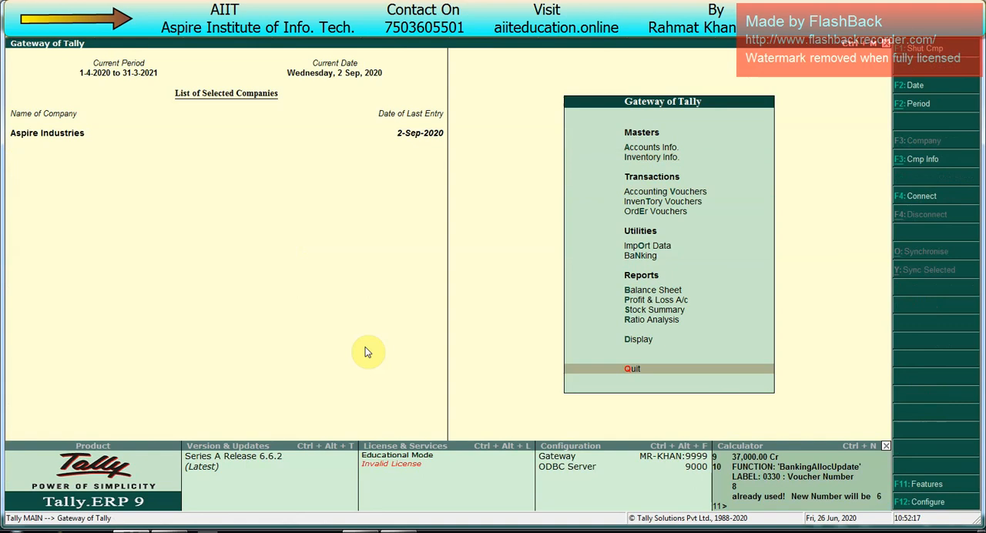
{"action": "key", "text": "Return"}
{"action": "key", "text": "Down"}
{"action": "key", "text": "Down"}
{"action": "key", "text": "Down"}
{"action": "key", "text": "Down"}
{"action": "key", "text": "Down"}
{"action": "key", "text": "Down"}
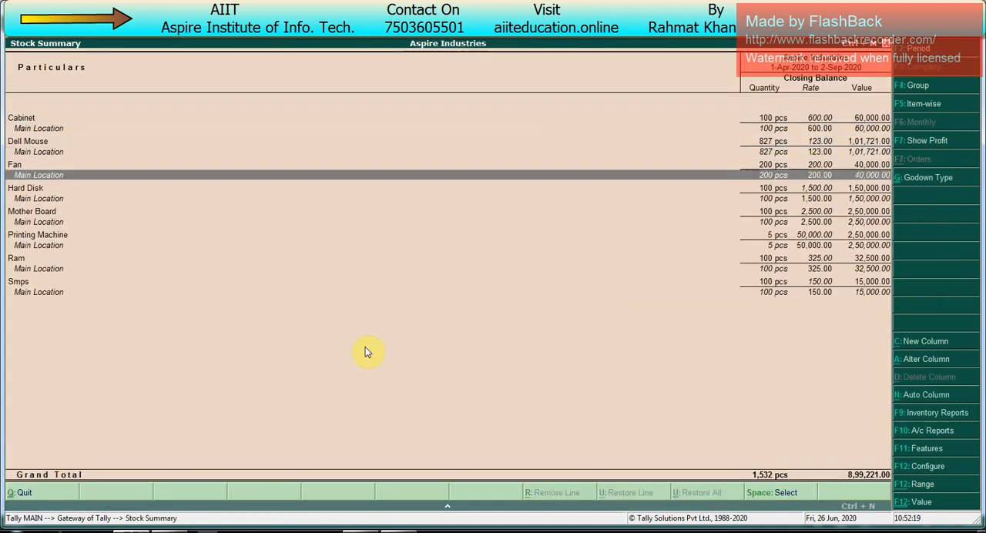
{"action": "key", "text": "Escape"}
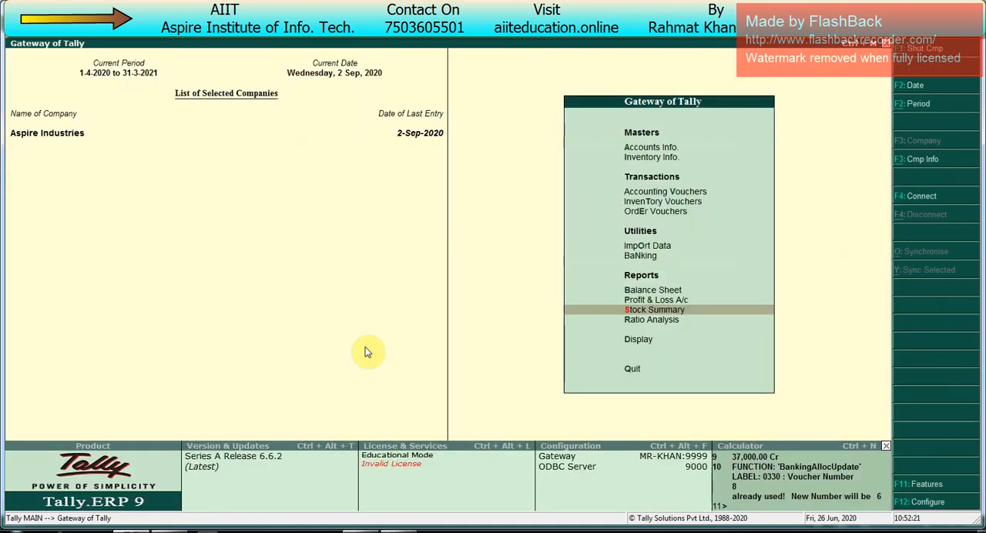
- Check the outstanding orders in the Job Work Out reports
{"action": "key", "text": "Down"}
{"action": "key", "text": "Down"}
{"action": "key", "text": "Return"}
{"action": "key", "text": "Down"}
{"action": "key", "text": "Down"}
{"action": "key", "text": "Down"}
{"action": "key", "text": "Down"}
{"action": "key", "text": "Down"}
{"action": "key", "text": "Down"}
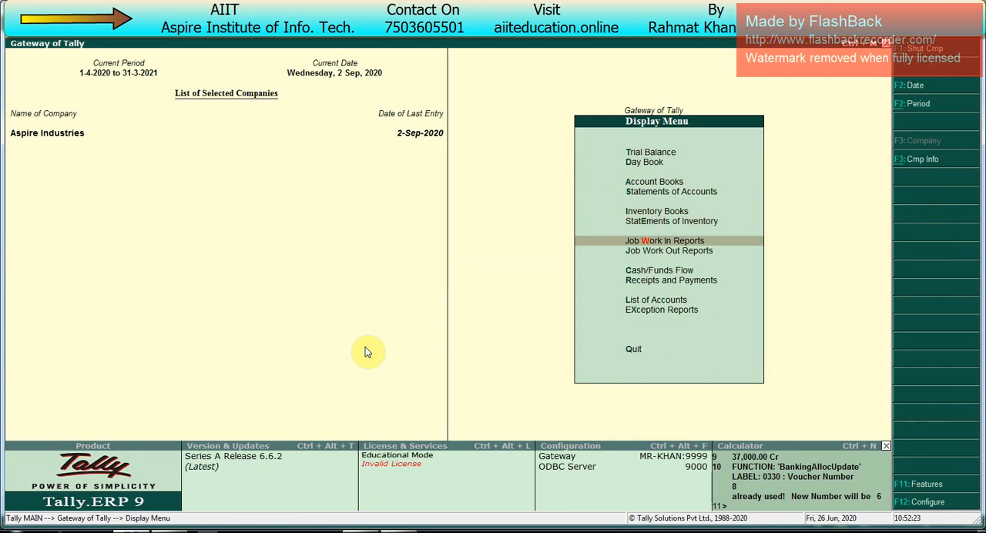
{"action": "key", "text": "Down"}
{"action": "key", "text": "Return"}
{"action": "key", "text": "Return"}
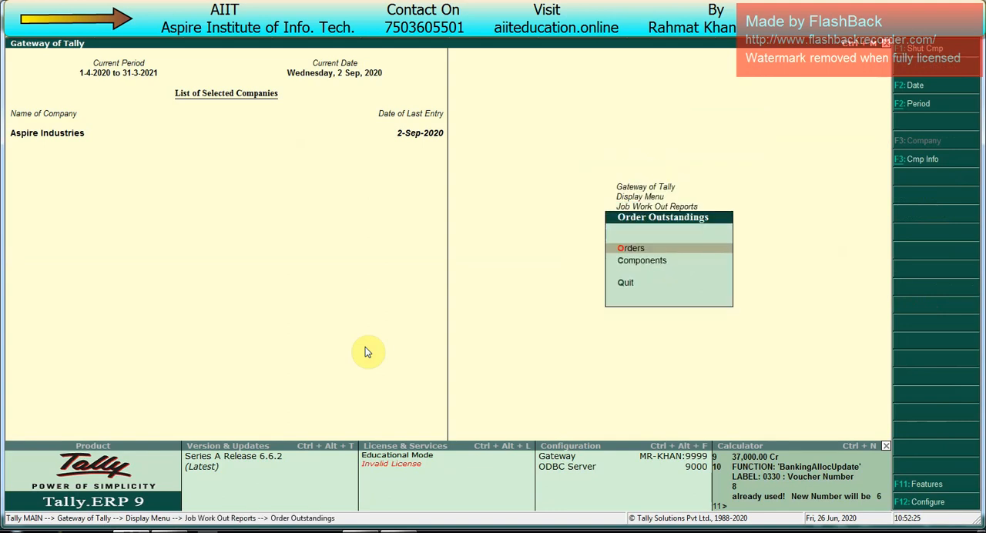
- Examine the outstanding components in the Job Work Out order summary and return to the main gateway
{"action": "key", "text": "Return"}
{"action": "key", "text": "Escape"}
{"action": "key", "text": "Down"}
{"action": "key", "text": "Return"}
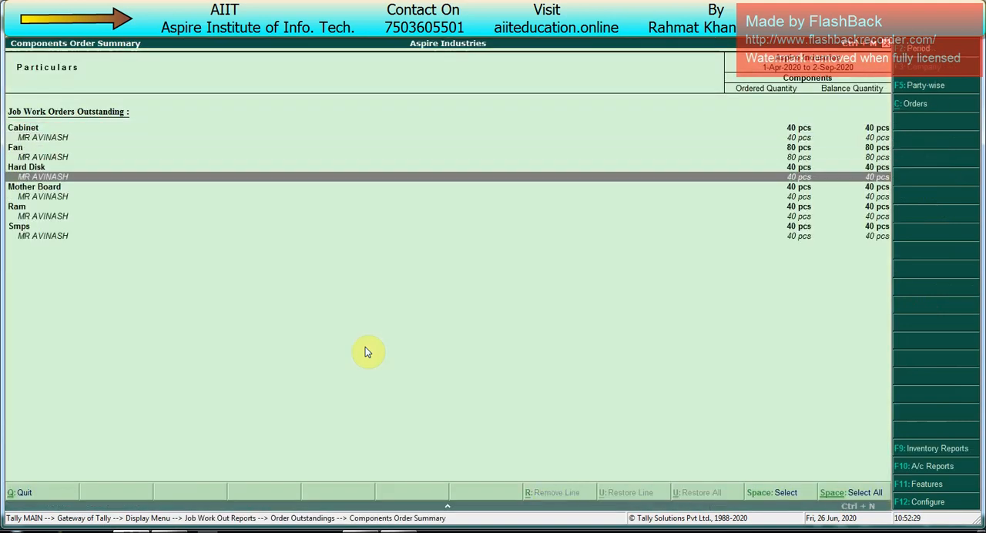
{"action": "key", "text": "Down"}
{"action": "key", "text": "Escape"}
{"action": "key", "text": "Escape"}
{"action": "key", "text": "Escape"}
{"action": "key", "text": "Escape"}
- Start a Material Out voucher and set its voucher date to 1-10-2020
{"action": "key", "text": "v"}
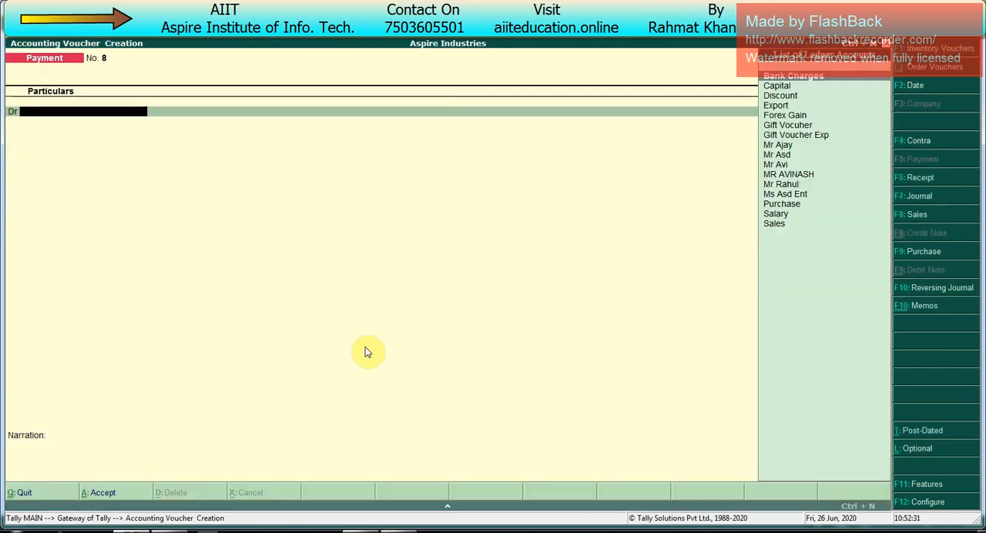
{"action": "key", "text": "ctrl+j"}
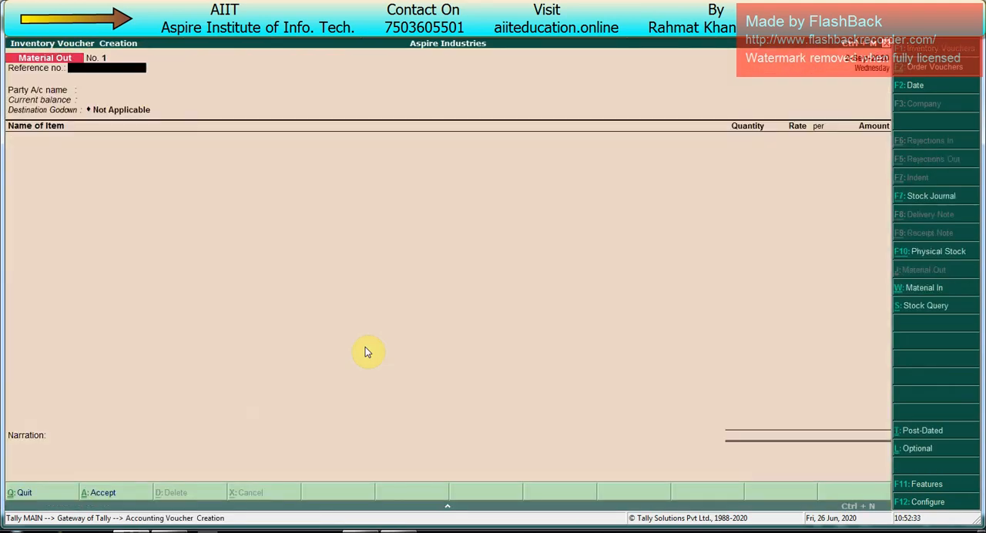
{"action": "key", "text": "F2"}
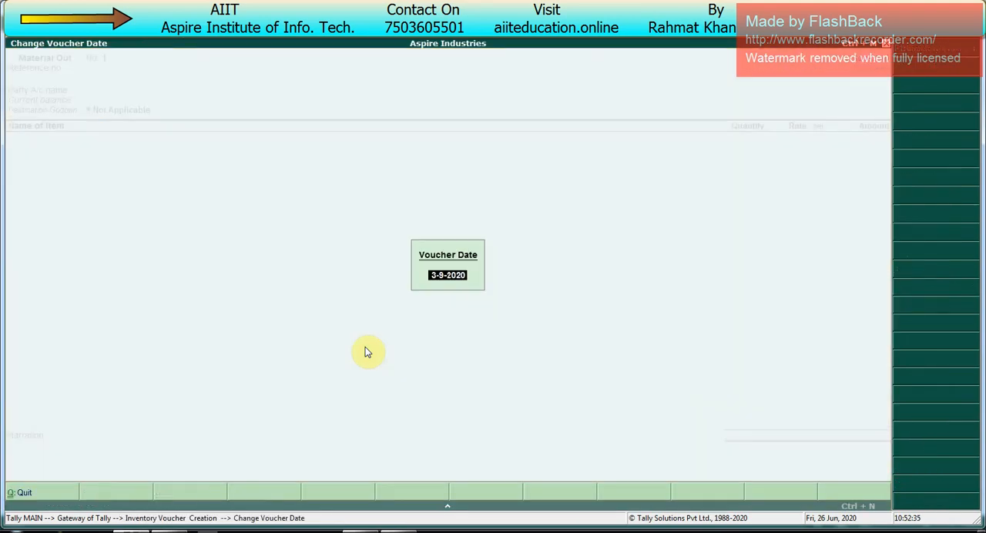
{"action": "type", "text": "1.10"}
{"action": "key", "text": "Return"}
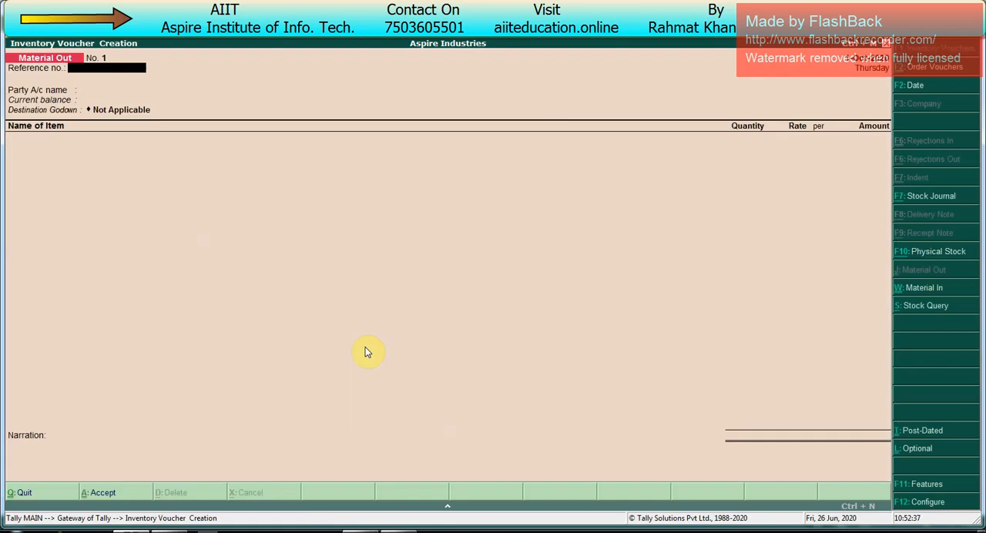
- Leave the Material Out reference number blank and choose the subcontractor's ledger as the party account
{"action": "key", "text": "Return"}
{"action": "key", "text": "Down"}
{"action": "key", "text": "Down"}
{"action": "key", "text": "Down"}
{"action": "key", "text": "Down"}
{"action": "key", "text": "Down"}
{"action": "key", "text": "Down"}
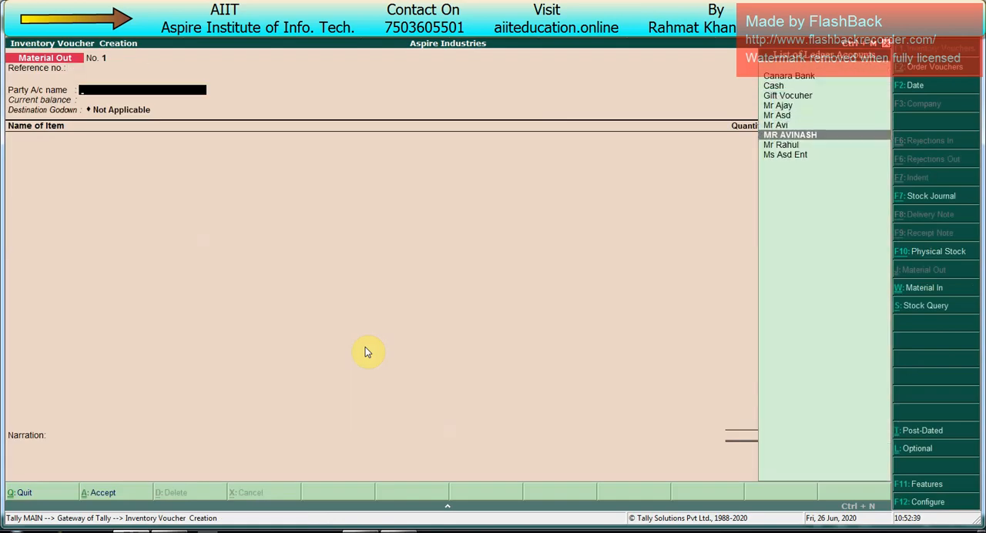
{"action": "key", "text": "Return"}
- Link the Material Out voucher to the subcontractor's job work order and accept the party details with the despatch fields blank
{"action": "key", "text": "Down"}
{"action": "key", "text": "Down"}
- Choose the subcontractor's godown as the destination godown of the Material Out voucher
{"action": "key", "text": "Down"}
{"action": "key", "text": "Return"}
{"action": "key", "text": "Return"}
{"action": "key", "text": "Return"}
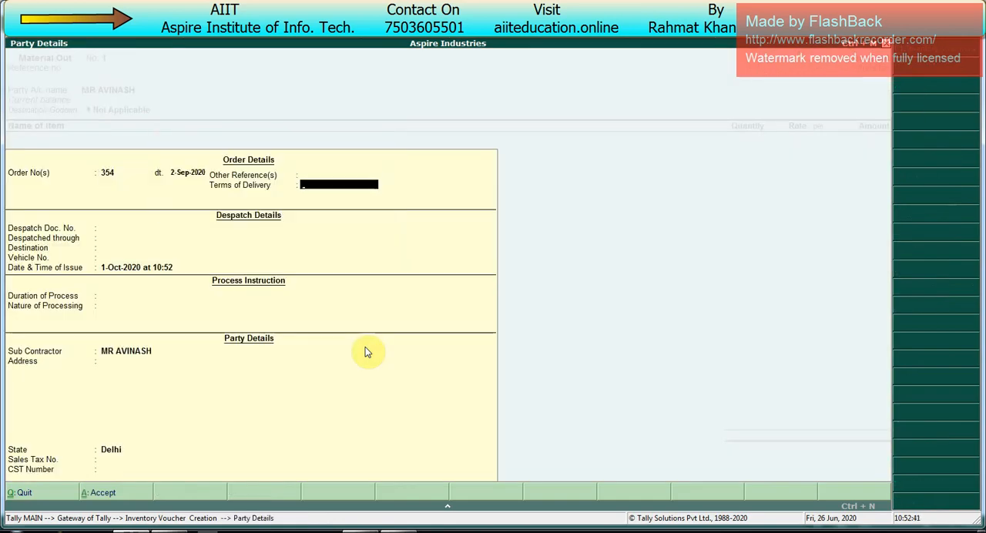
{"action": "key", "text": "Return"}
{"action": "key", "text": "ctrl+a"}
{"action": "key", "text": "Down"}
{"action": "key", "text": "Down"}
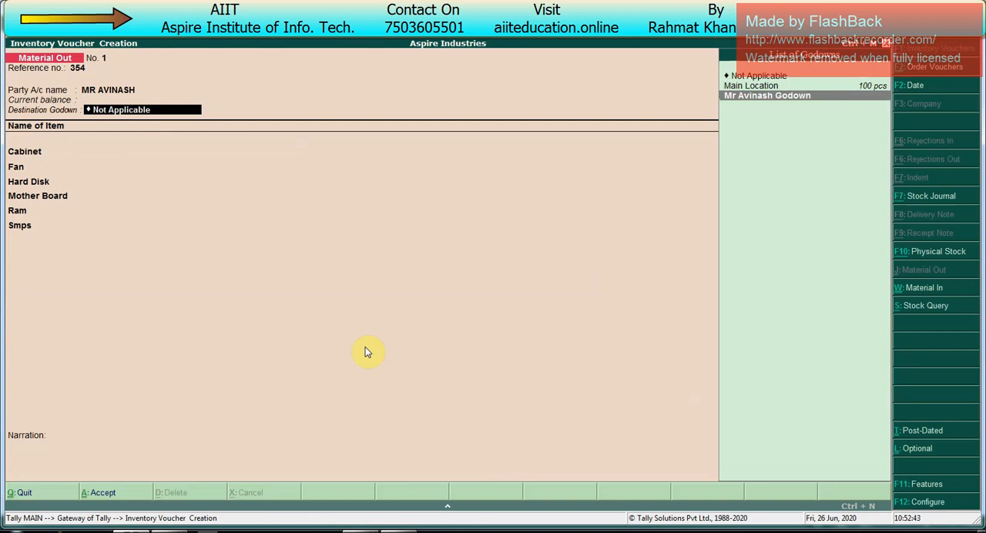
{"action": "key", "text": "Return"}
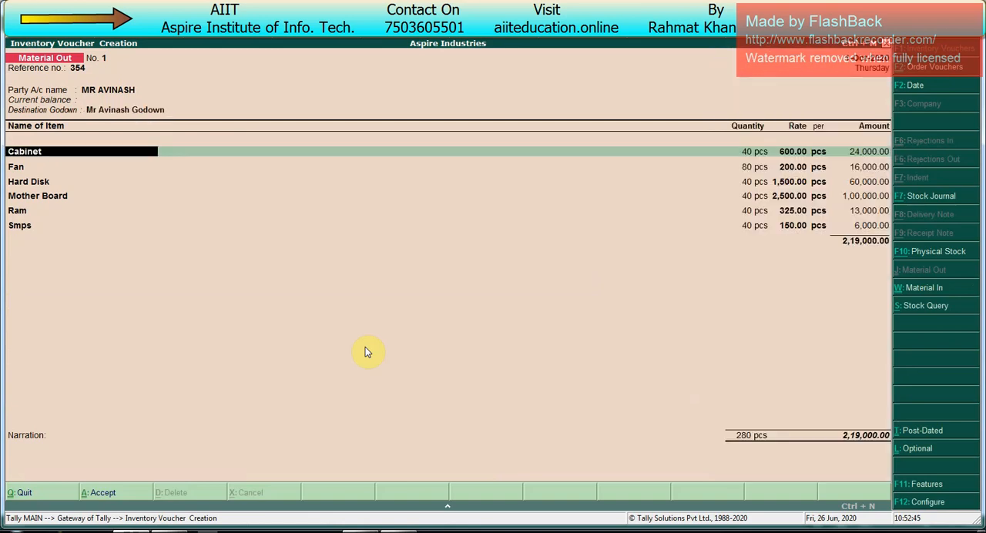
- Accept the Material Out allocations for Cabinet, Fan, Hard Disk, Mother Board, Ram and Smps from Main Location against the job work order
{"action": "key", "text": "Return"}
{"action": "key", "text": "Return"}
{"action": "key", "text": "Return"}
{"action": "key", "text": "Return"}
{"action": "key", "text": "Return"}
{"action": "key", "text": "Return"}
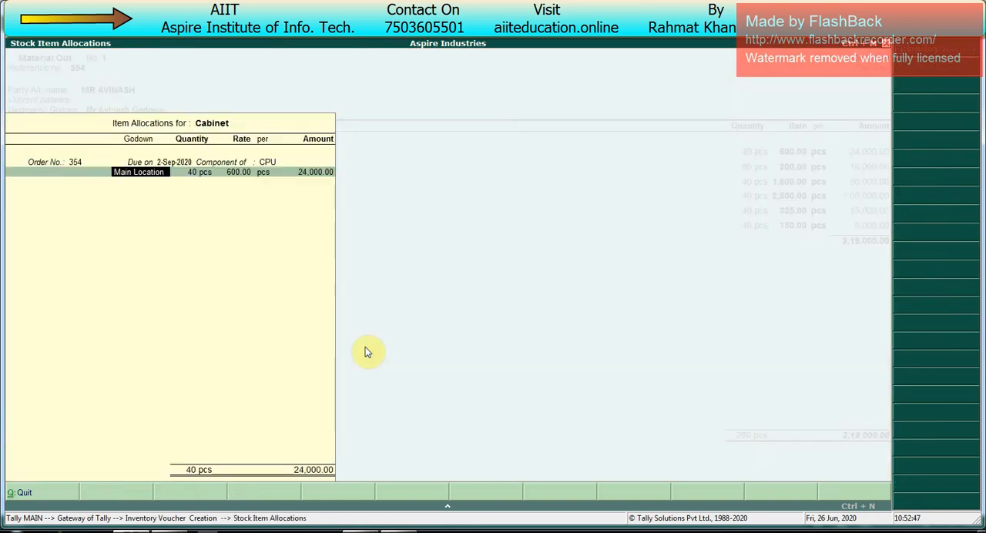
{"action": "key", "text": "Return"}
{"action": "key", "text": "Return"}
{"action": "key", "text": "Return"}
{"action": "key", "text": "Return"}
{"action": "key", "text": "Return"}
{"action": "key", "text": "Return"}
{"action": "key", "text": "Return"}
{"action": "key", "text": "Return"}
{"action": "key", "text": "Return"}
{"action": "key", "text": "Return"}
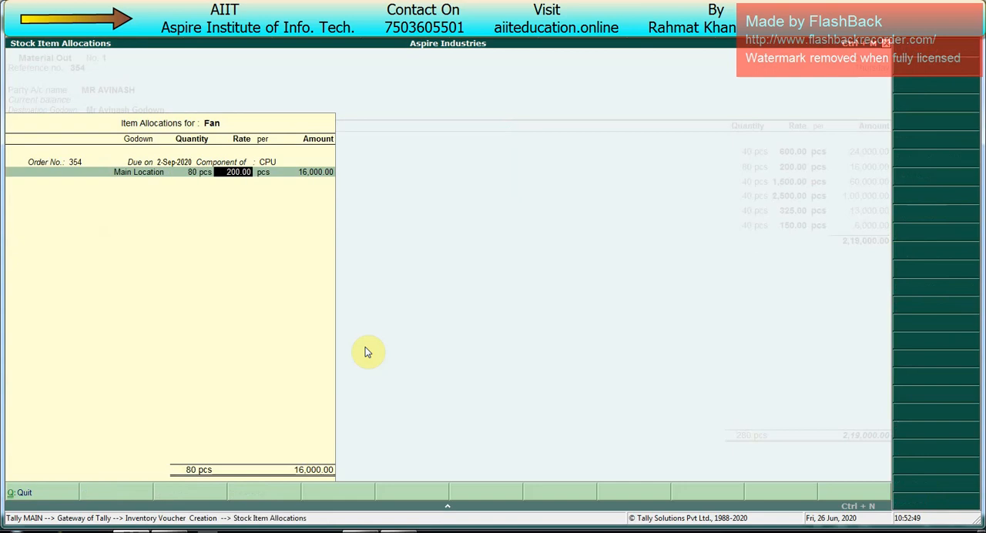
{"action": "key", "text": "Return"}
{"action": "key", "text": "Return"}
{"action": "key", "text": "Return"}
{"action": "key", "text": "Return"}
{"action": "key", "text": "Return"}
{"action": "key", "text": "Return"}
{"action": "key", "text": "Return"}
{"action": "key", "text": "Return"}
{"action": "key", "text": "Return"}
{"action": "key", "text": "Return"}
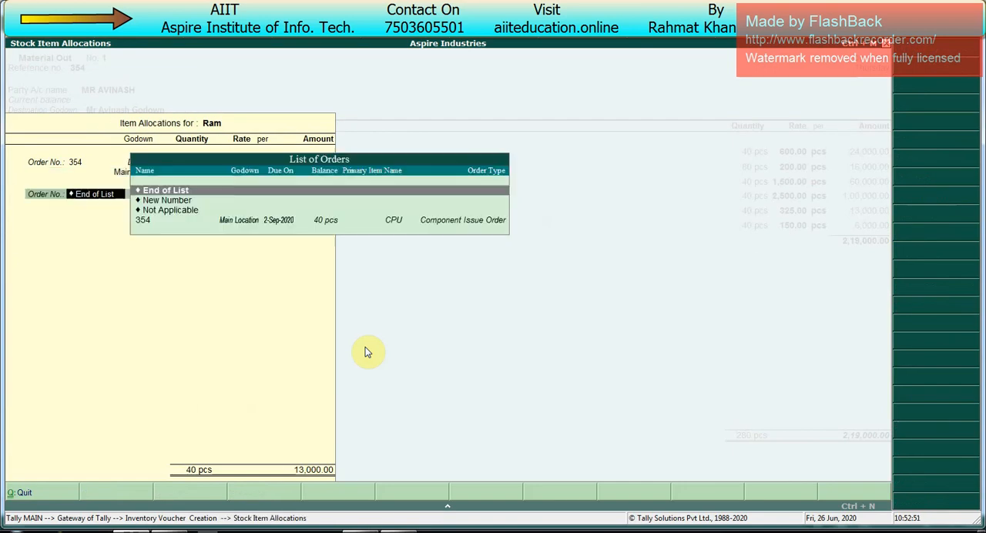
{"action": "key", "text": "Return"}
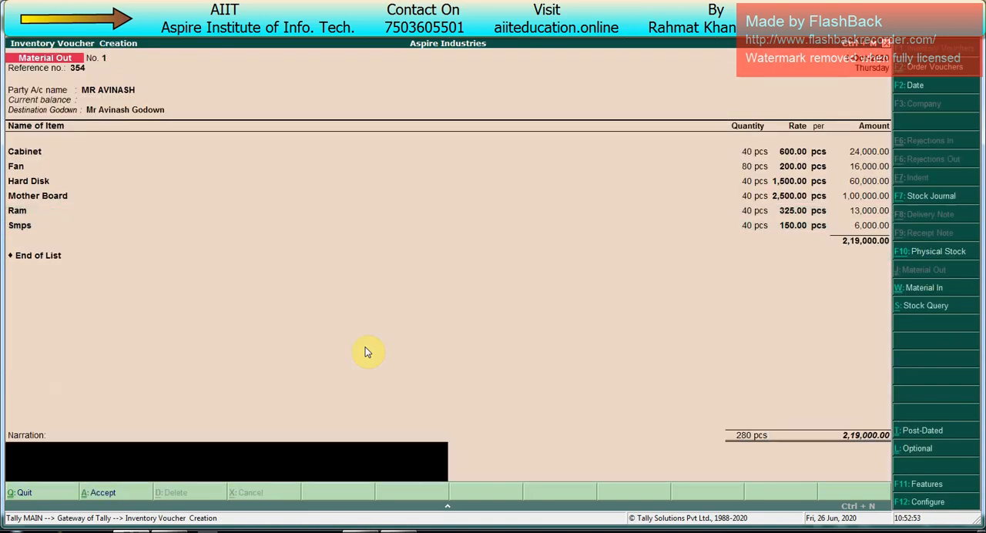
- Save the Material Out voucher with a blank narration and return to the Gateway of Tally
{"action": "key", "text": "Return"}
{"action": "key", "text": "Return"}
{"action": "key", "text": "Escape"}
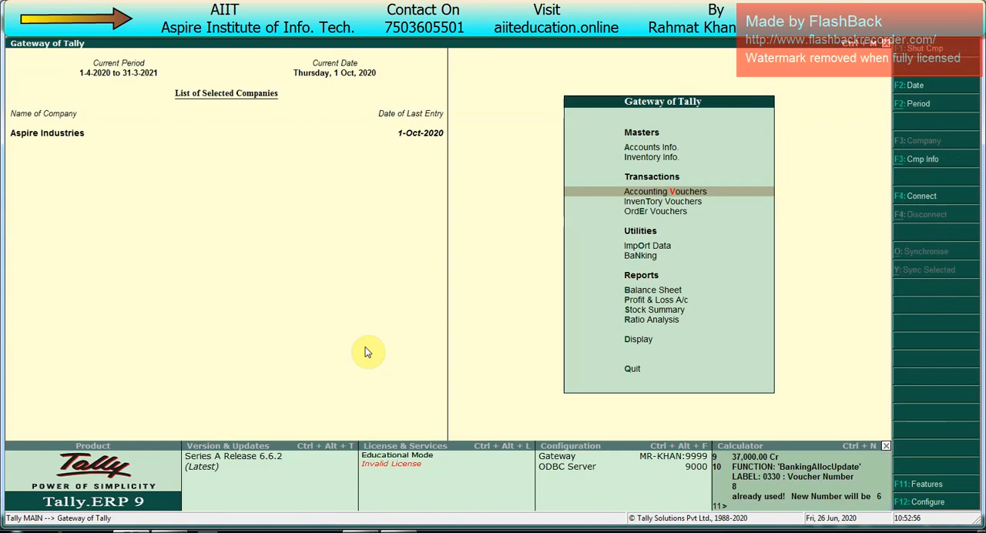
- Examine the Stock Summary in detailed format to compare each component's stock at Main Location and the subcontractor's godown
{"action": "key", "text": "s"}
{"action": "key", "text": "Down"}
{"action": "key", "text": "Down"}
{"action": "key", "text": "Down"}
{"action": "key", "text": "Down"}
{"action": "key", "text": "Down"}
{"action": "key", "text": "Down"}
{"action": "key", "text": "Down"}
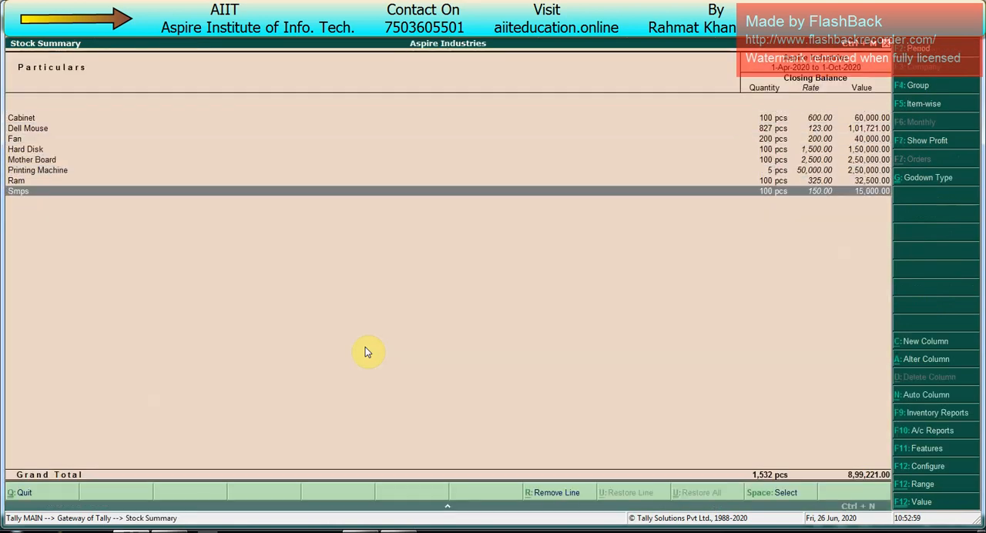
{"action": "key", "text": "alt+F1"}
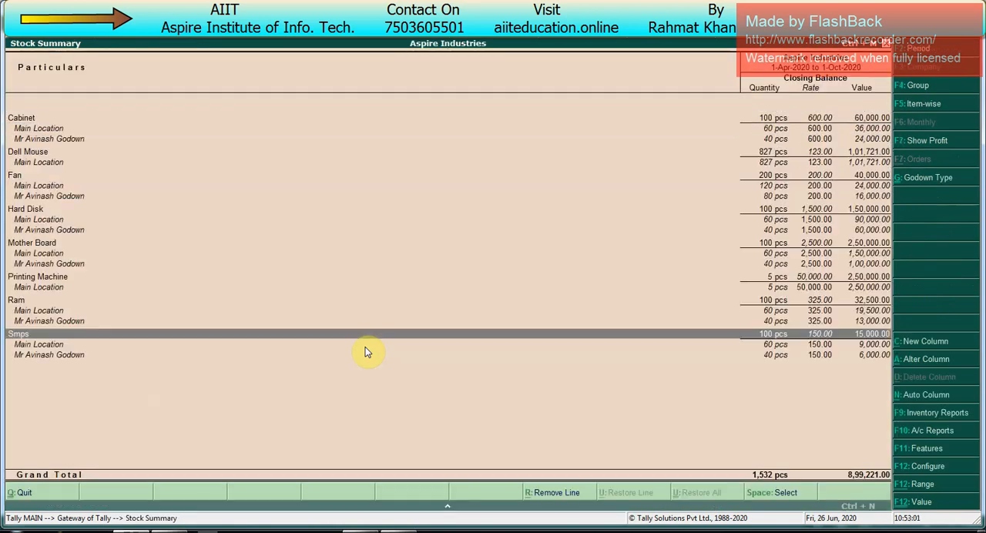
{"action": "key", "text": "Up"}
{"action": "key", "text": "Up"}
{"action": "key", "text": "Up"}
{"action": "key", "text": "Up"}
{"action": "key", "text": "Up"}
{"action": "key", "text": "Up"}
{"action": "key", "text": "Up"}
{"action": "key", "text": "Up"}
{"action": "key", "text": "Up"}
{"action": "key", "text": "Up"}
{"action": "key", "text": "Up"}
{"action": "key", "text": "Up"}
{"action": "key", "text": "Up"}
{"action": "key", "text": "Up"}
{"action": "key", "text": "Up"}
{"action": "key", "text": "Up"}
{"action": "key", "text": "Up"}
{"action": "key", "text": "Up"}
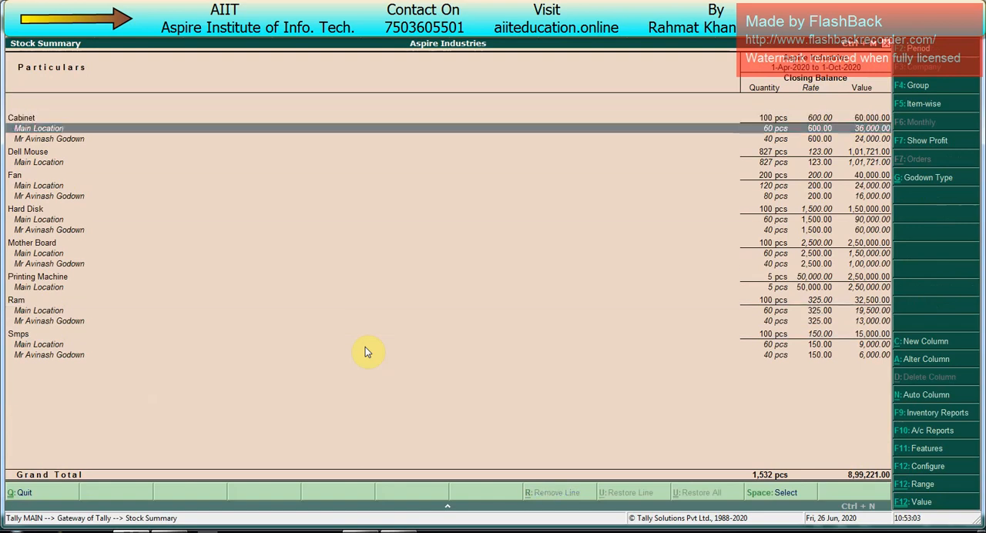
{"action": "key", "text": "Down"}
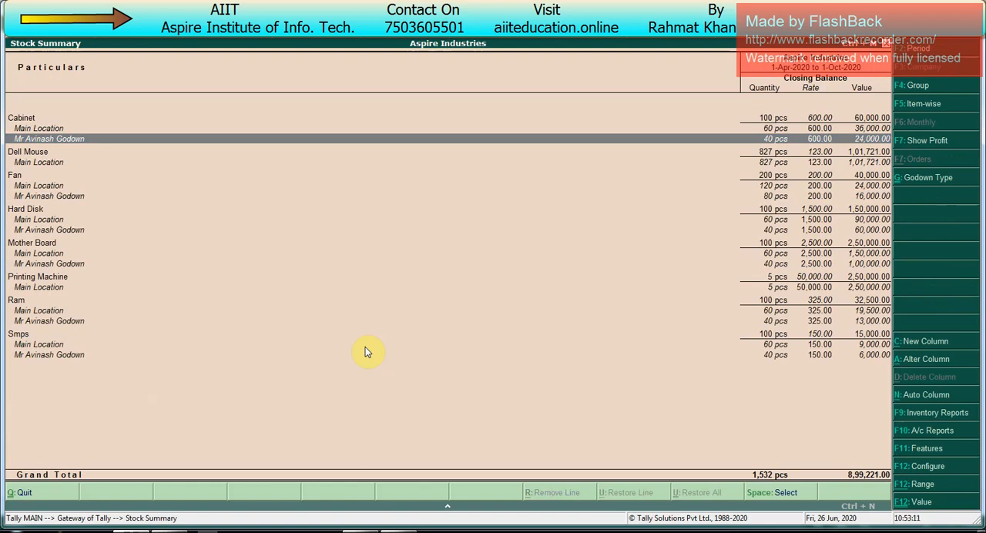
{"action": "key", "text": "Escape"}
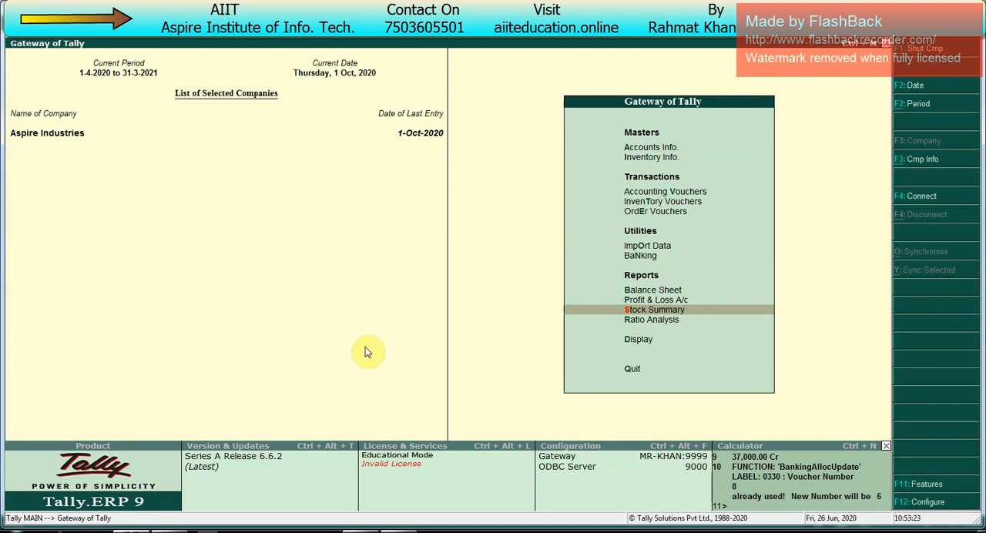
- Start a Material In voucher, set its voucher date to 31-10-2020 and leave the reference number blank
{"action": "key", "text": "v"}
{"action": "key", "text": "ctrl+w"}
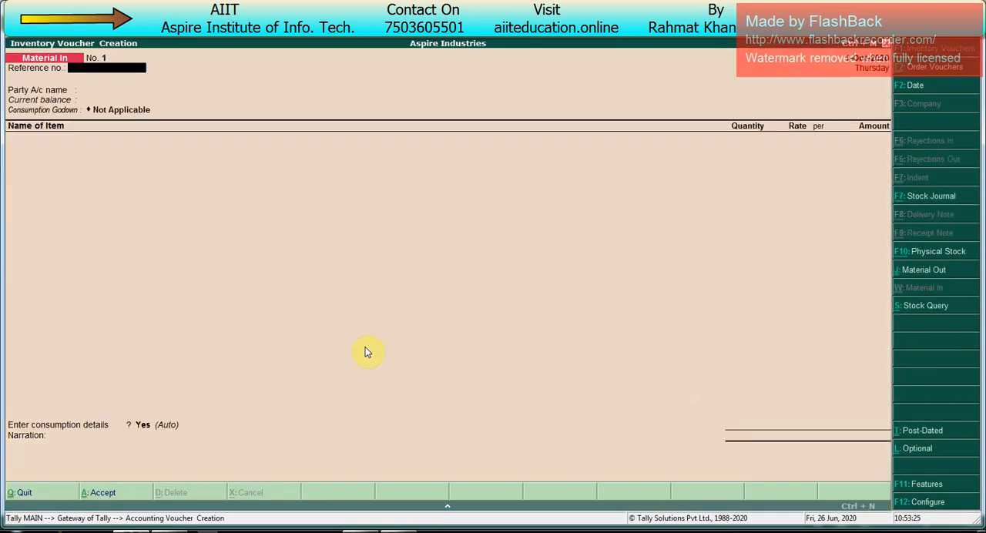
{"action": "key", "text": "F2"}
{"action": "type", "text": "31.10"}
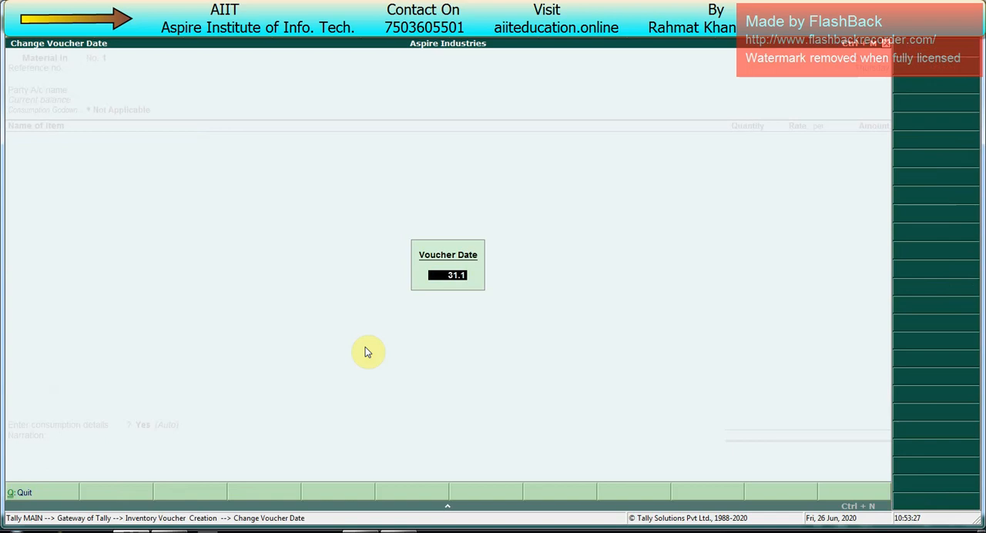
{"action": "key", "text": "Return"}
{"action": "key", "text": "Return"}
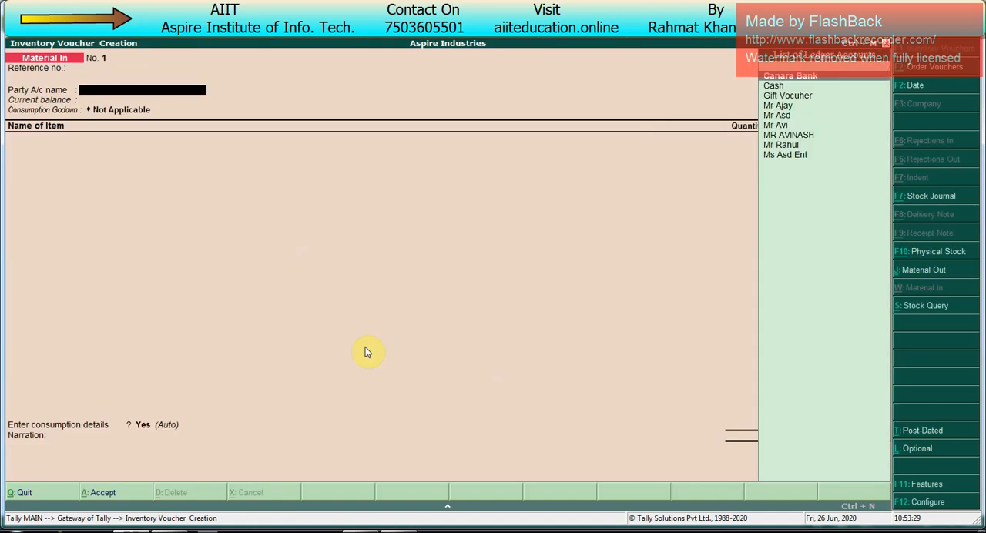
- Choose the subcontractor's ledger as the Material In party, link its job work order and accept the party details
{"action": "key", "text": "Down"}
{"action": "key", "text": "Down"}
{"action": "key", "text": "Down"}
{"action": "key", "text": "Down"}
{"action": "key", "text": "Down"}
{"action": "key", "text": "Down"}
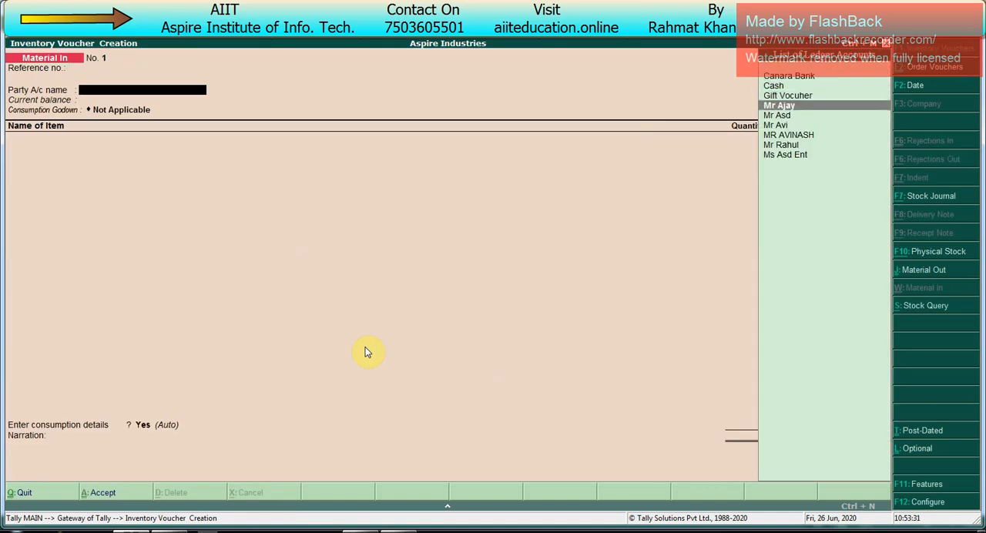
{"action": "key", "text": "Return"}
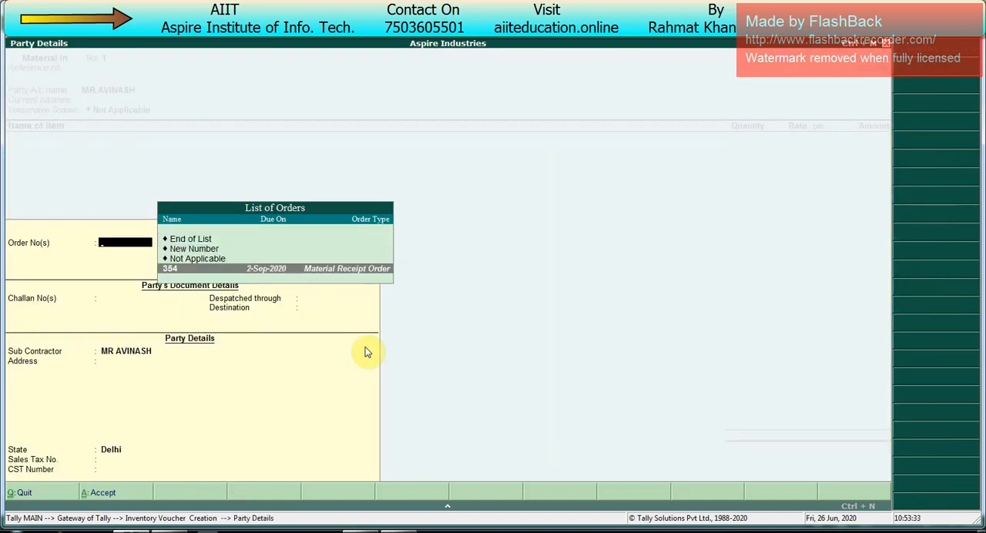
{"action": "key", "text": "Return"}
{"action": "key", "text": "Return"}
{"action": "key", "text": "ctrl+a"}
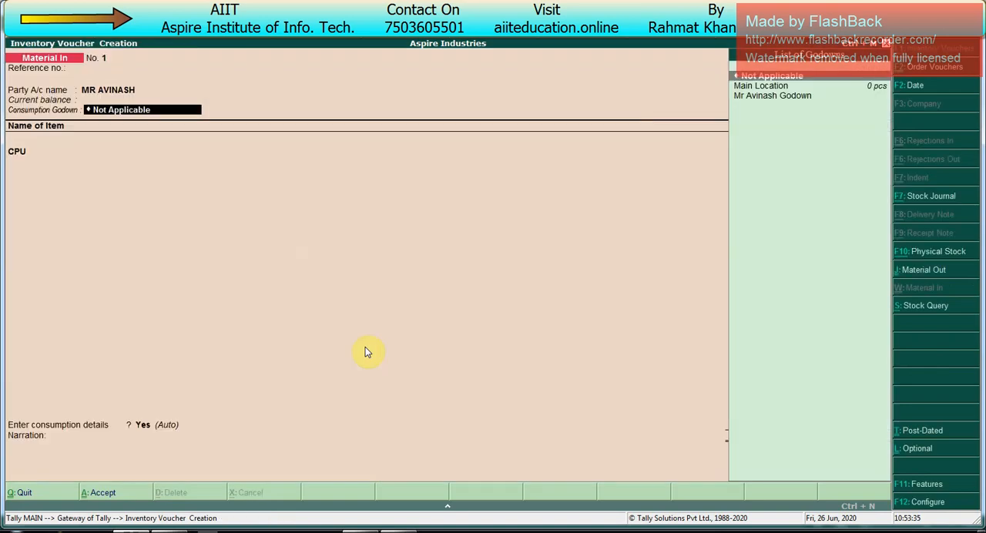
- Choose the subcontractor's godown as the consumption godown of the Material In voucher
{"action": "key", "text": "Down"}
{"action": "key", "text": "Down"}
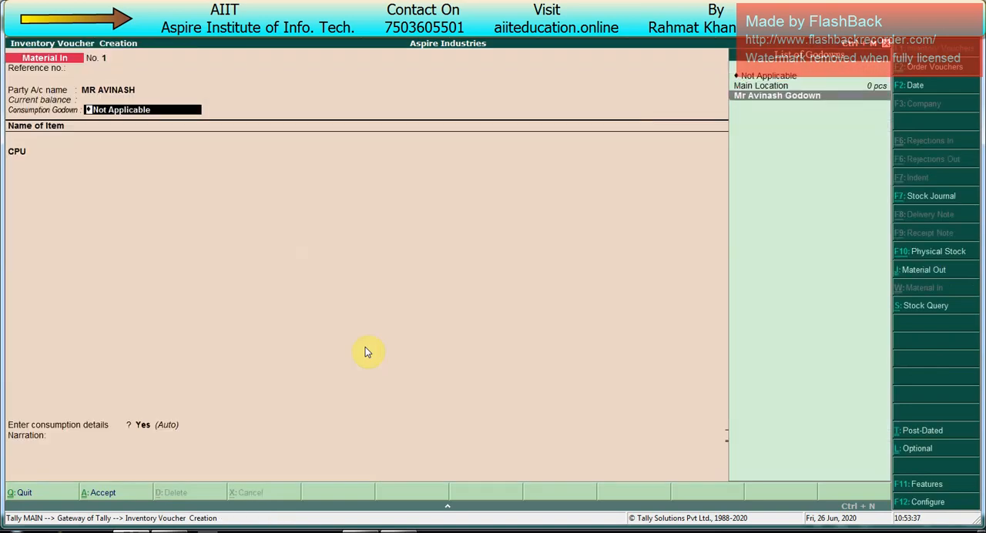
{"action": "key", "text": "Return"}
- Accept CPU as the primary item with the CPU BoM, 40 pcs at 5,275.00 into Main Location, and end the item list
{"action": "key", "text": "Return"}
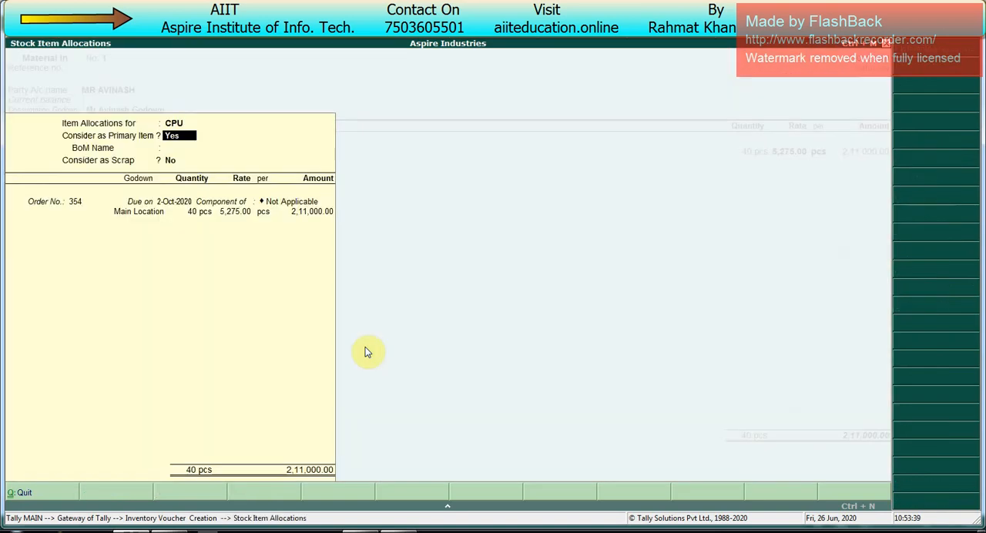
{"action": "key", "text": "Return"}
{"action": "key", "text": "Return"}
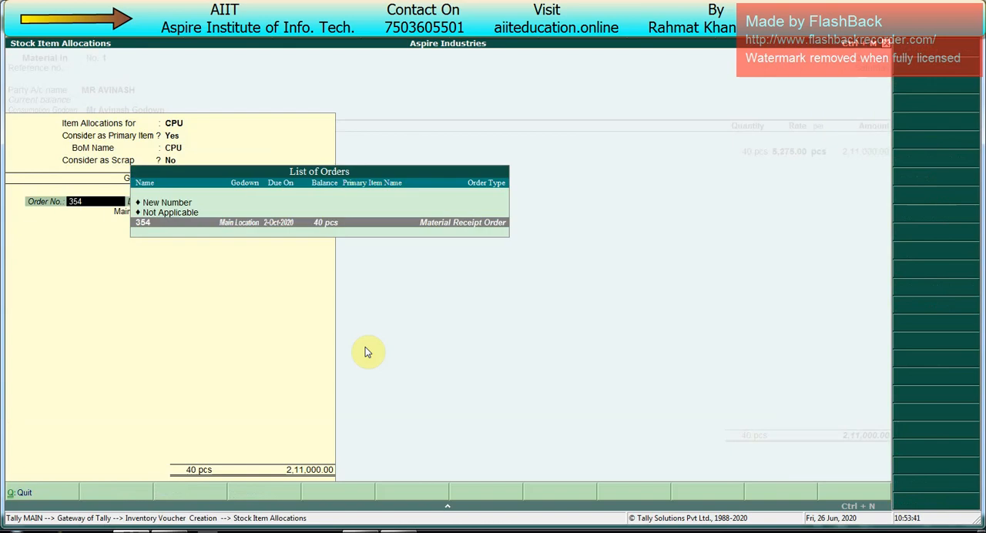
{"action": "key", "text": "Return"}
{"action": "key", "text": "Return"}
{"action": "key", "text": "Return"}
{"action": "key", "text": "Return"}
{"action": "key", "text": "Return"}
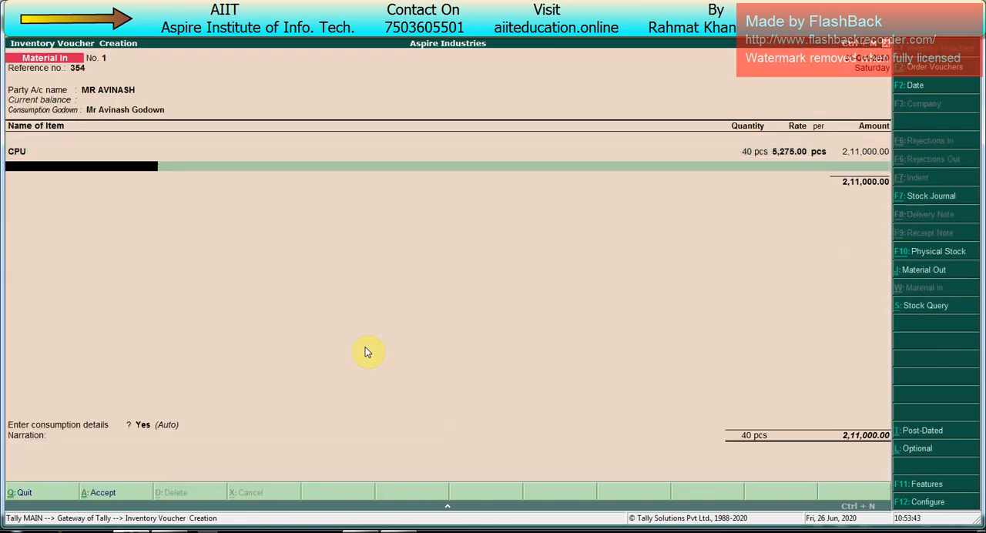
{"action": "key", "text": "Return"}
{"action": "key", "text": "Return"}
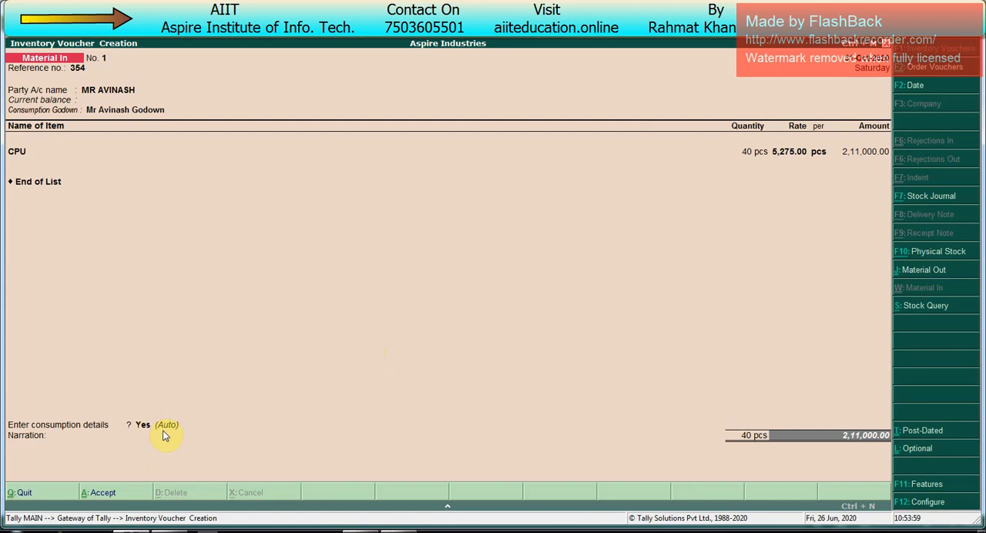
- Set Allow Auto Consumption to No in the Material In configuration
{"action": "key", "text": "F12"}
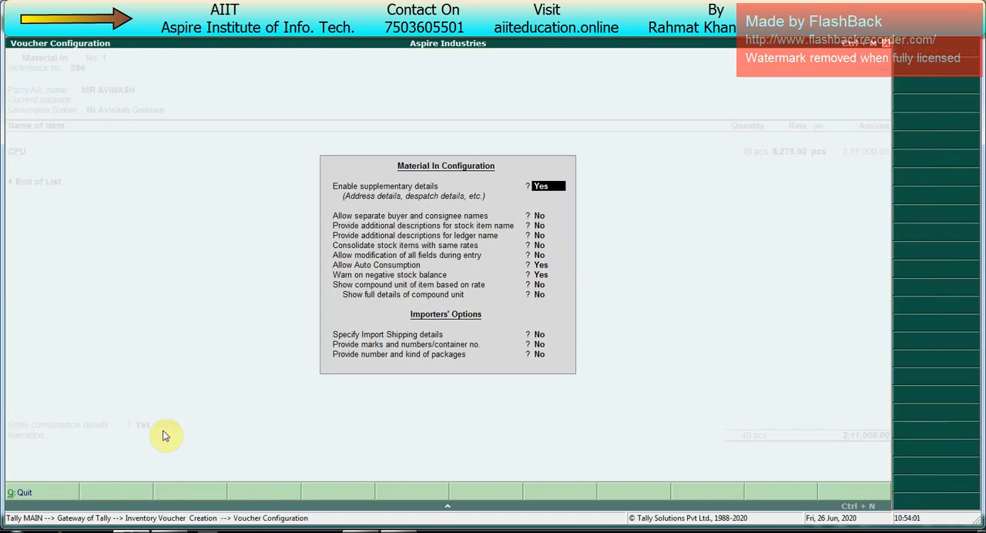
{"action": "key", "text": "Down"}
{"action": "key", "text": "Down"}
{"action": "key", "text": "Down"}
{"action": "key", "text": "Down"}
{"action": "key", "text": "Down"}
{"action": "key", "text": "Down"}
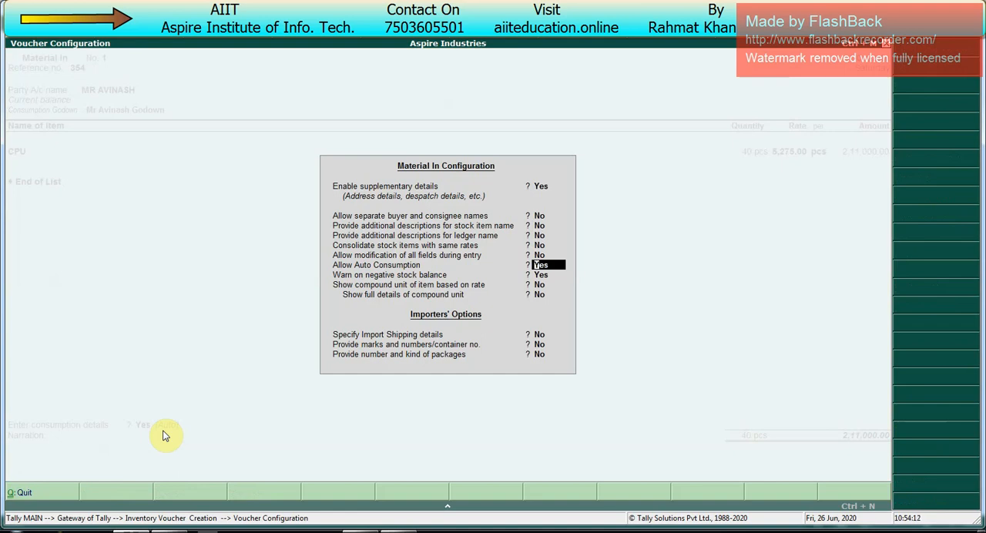
{"action": "key", "text": "Return"}
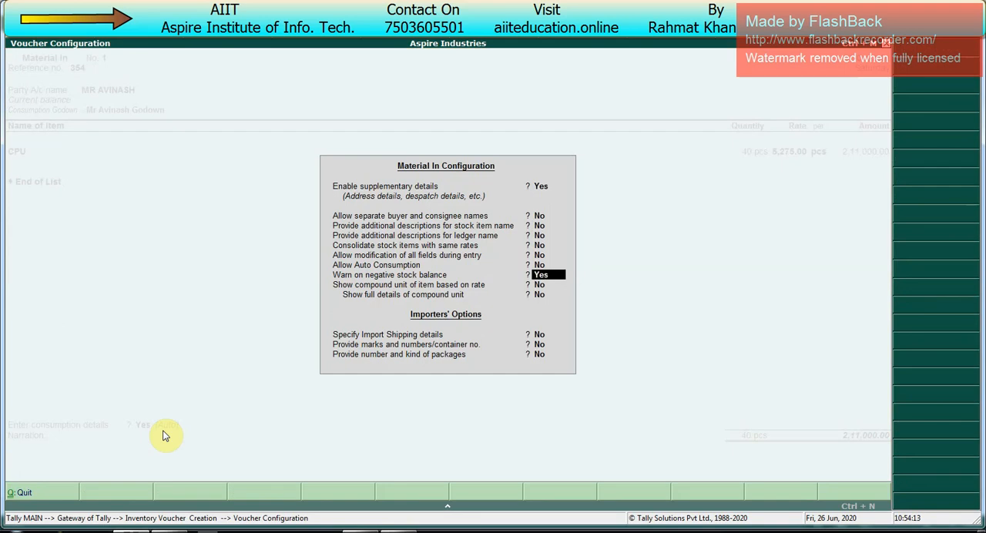
{"action": "key", "text": "ctrl+a"}
{"action": "key", "text": "Return"}
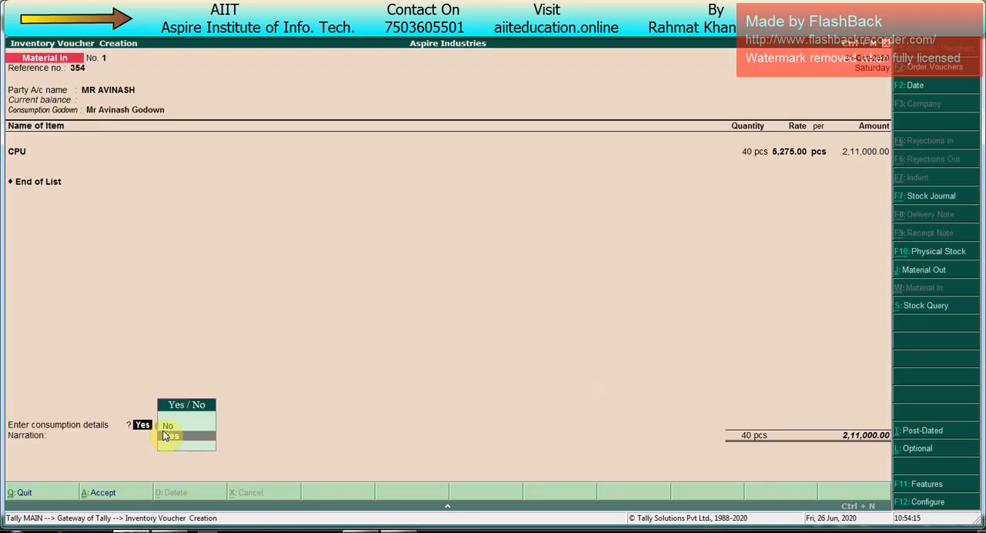
- Open the component consumption details, look through the stock items offered for manual entry and leave without choosing one
{"action": "left_click", "coordinate": [164, 436]}
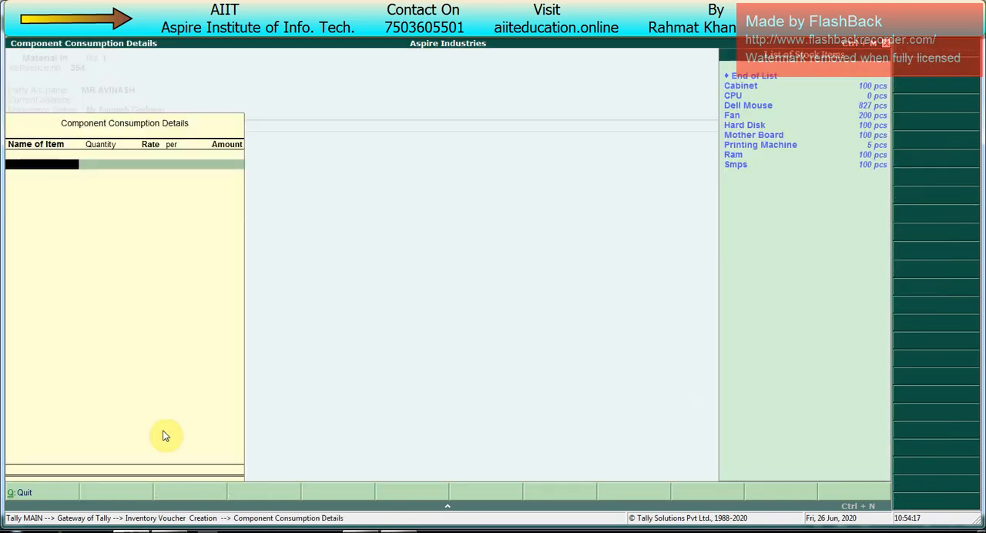
{"action": "key", "text": "Down"}
{"action": "key", "text": "Down"}
{"action": "key", "text": "Down"}
{"action": "key", "text": "Down"}
{"action": "key", "text": "Down"}
{"action": "key", "text": "Down"}
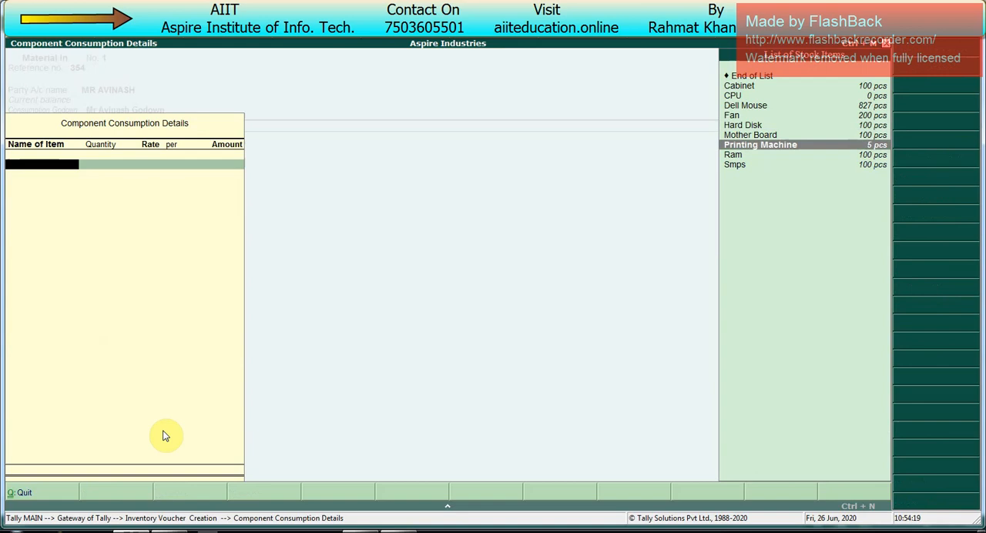
{"action": "key", "text": "Escape"}
- Set Allow Auto Consumption back to Yes in the Material In configuration and reopen the component consumption details
{"action": "key", "text": "Return"}
{"action": "key", "text": "F12"}
{"action": "key", "text": "Down"}
{"action": "key", "text": "Down"}
{"action": "key", "text": "Down"}
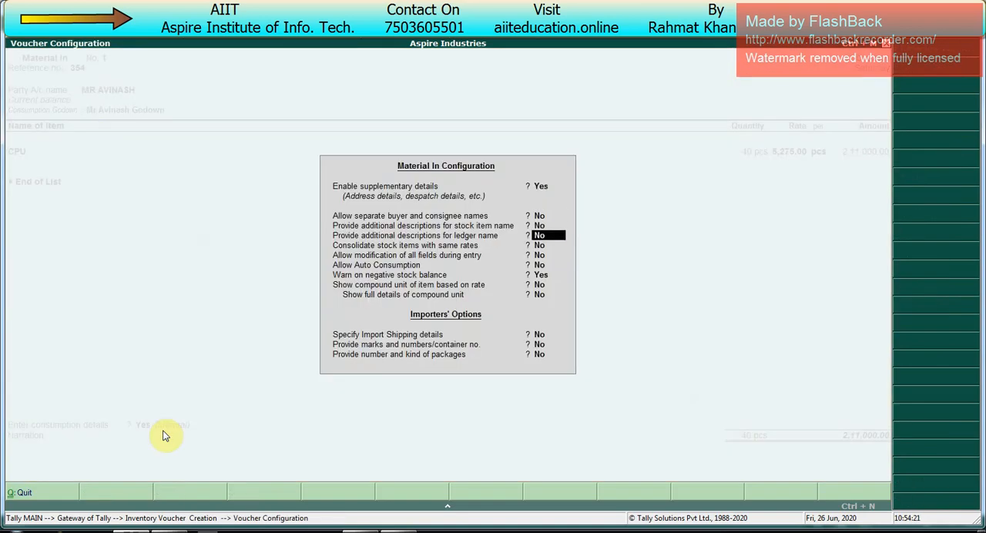
{"action": "key", "text": "Down"}
{"action": "key", "text": "Down"}
{"action": "key", "text": "Down"}
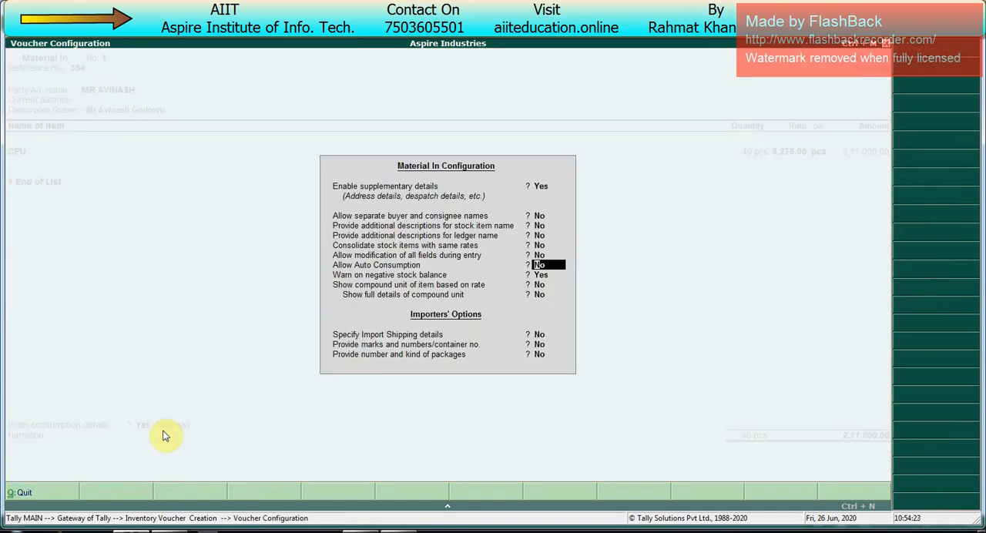
{"action": "key", "text": "y"}
{"action": "key", "text": "ctrl+a"}
{"action": "key", "text": "Return"}
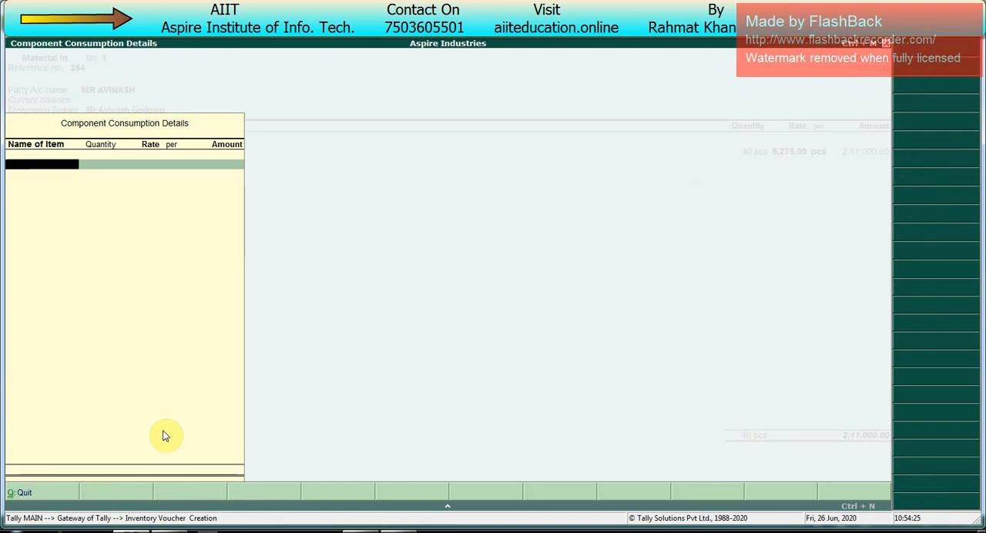
- Back out of the component consumption details and abandon the Material In voucher without saving
{"action": "key", "text": "BackSpace"}
{"action": "key", "text": "BackSpace"}
{"action": "key", "text": "BackSpace"}
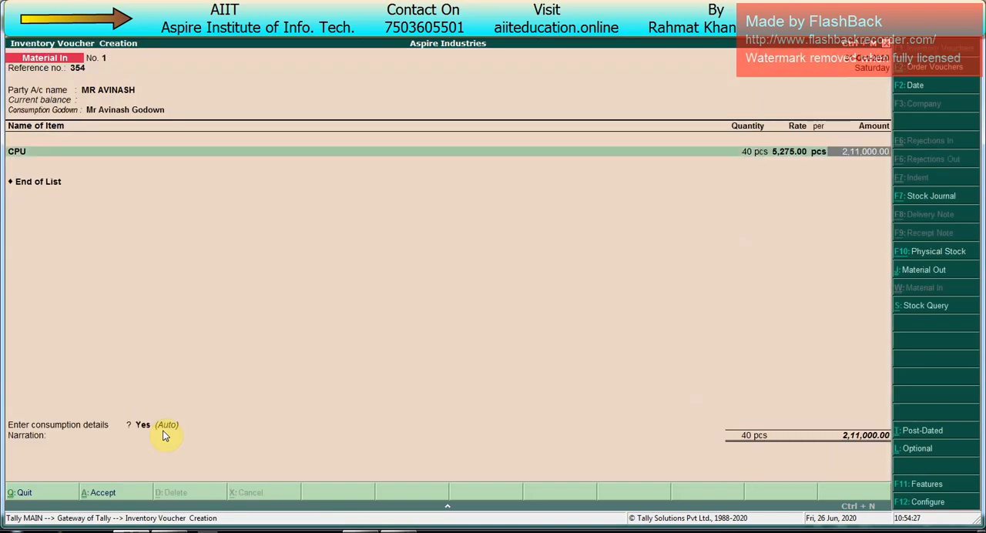
{"action": "key", "text": "ctrl+q"}
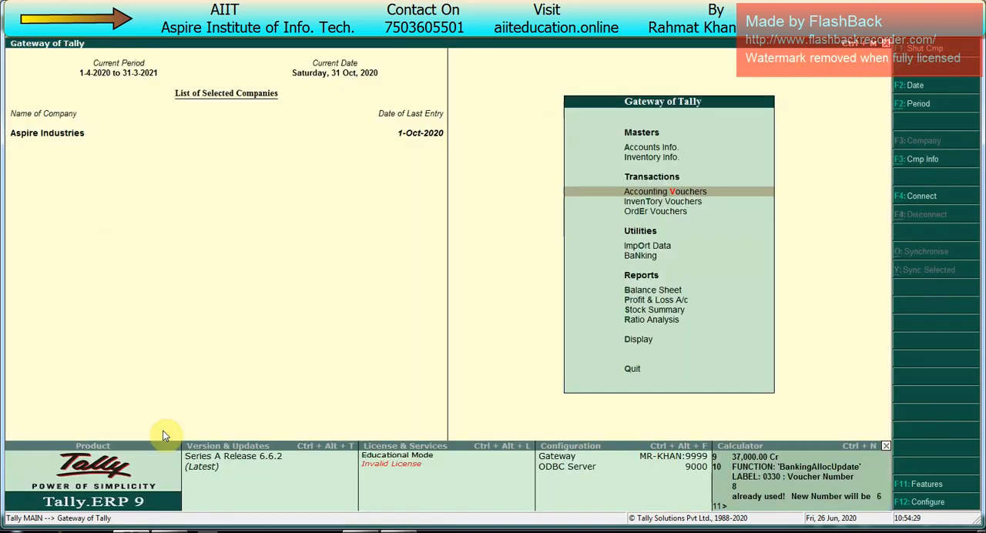
- Start a new Material In voucher and set its date to 31-10-2020
{"action": "key", "text": "Return"}
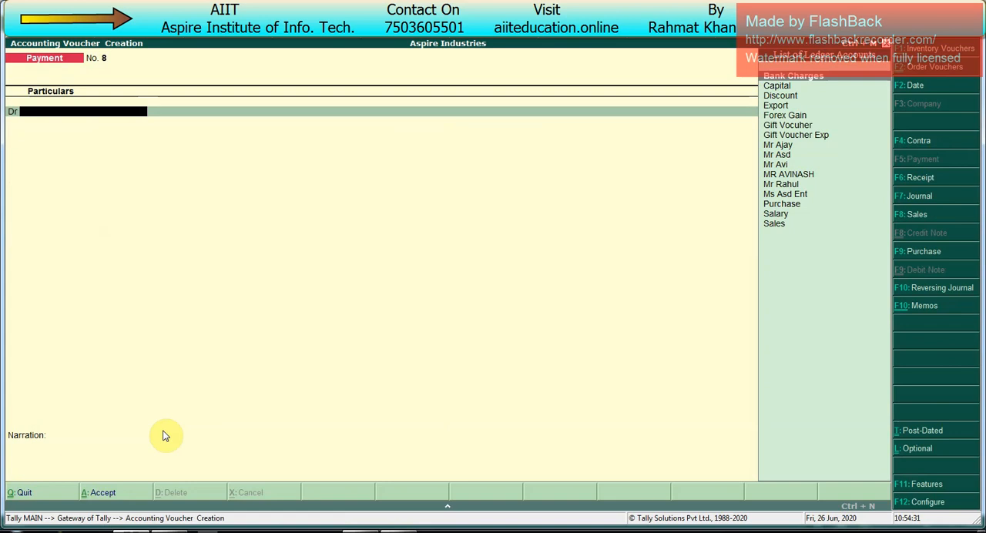
{"action": "key", "text": "ctrl+w"}
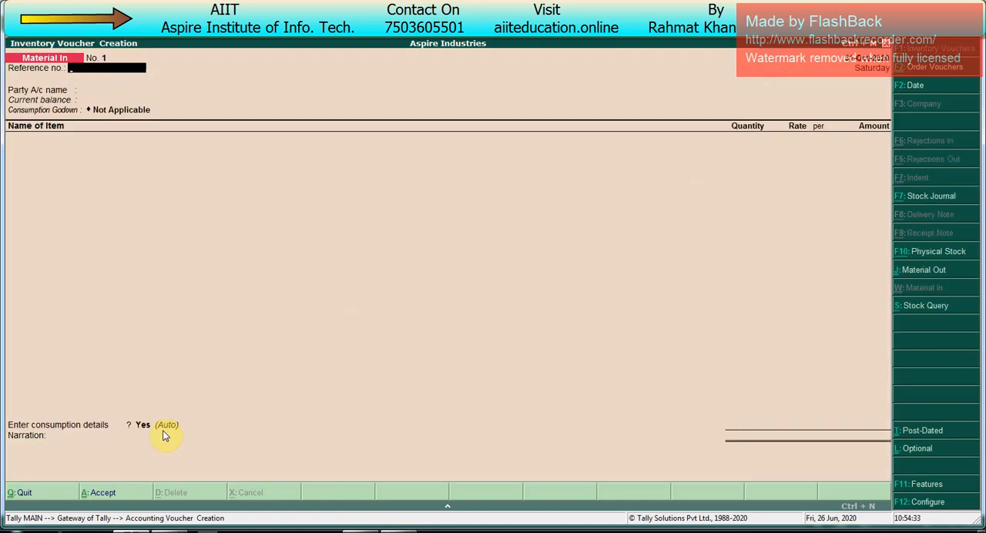
{"action": "key", "text": "F2"}
{"action": "key", "text": "Return"}
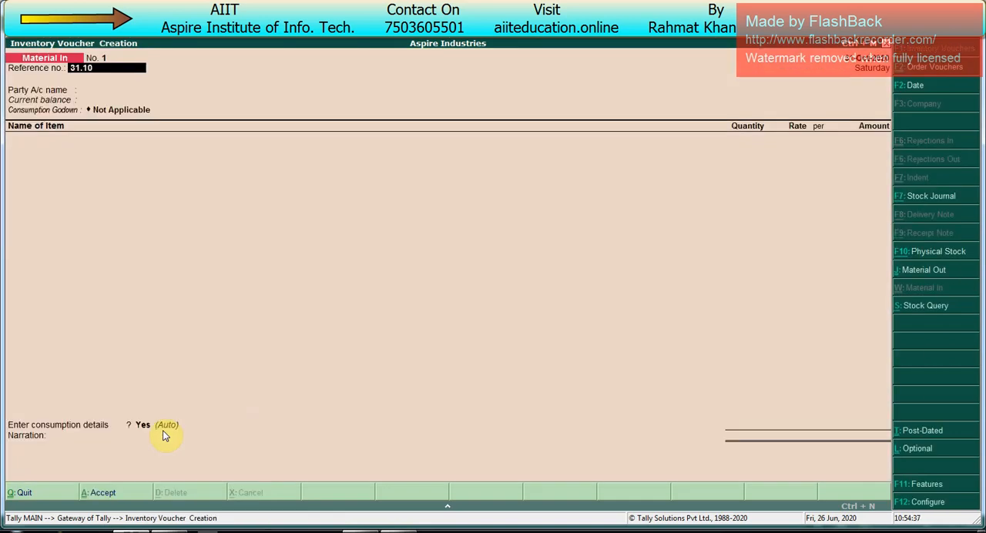
{"action": "key", "text": "Return"}
{"action": "key", "text": "BackSpace"}
{"action": "key", "text": "F2"}
{"action": "type", "text": "31."}
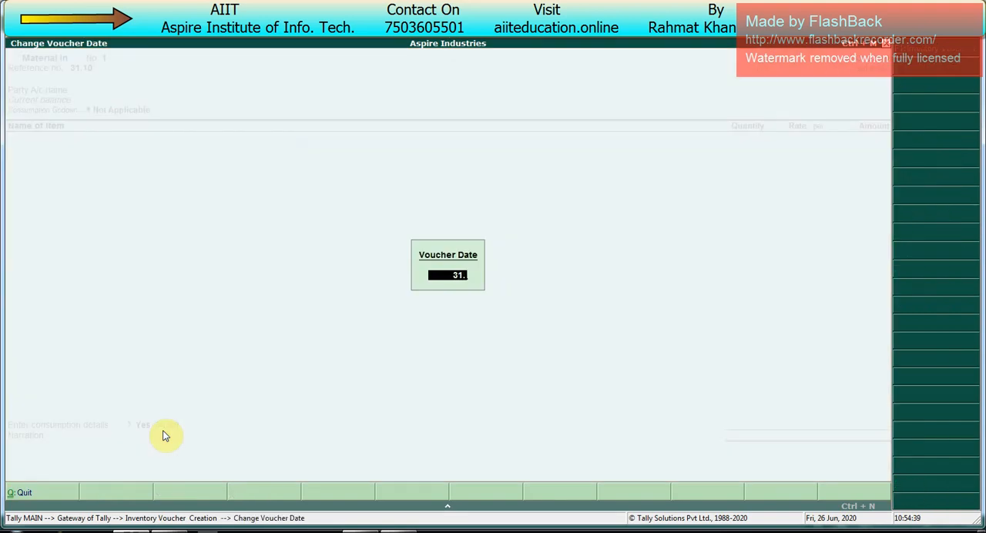
{"action": "key", "text": "Return"}
- Select the CPU subcontractor as the party, link the pending Material Receipt Order and accept the party details
{"action": "key", "text": "Return"}
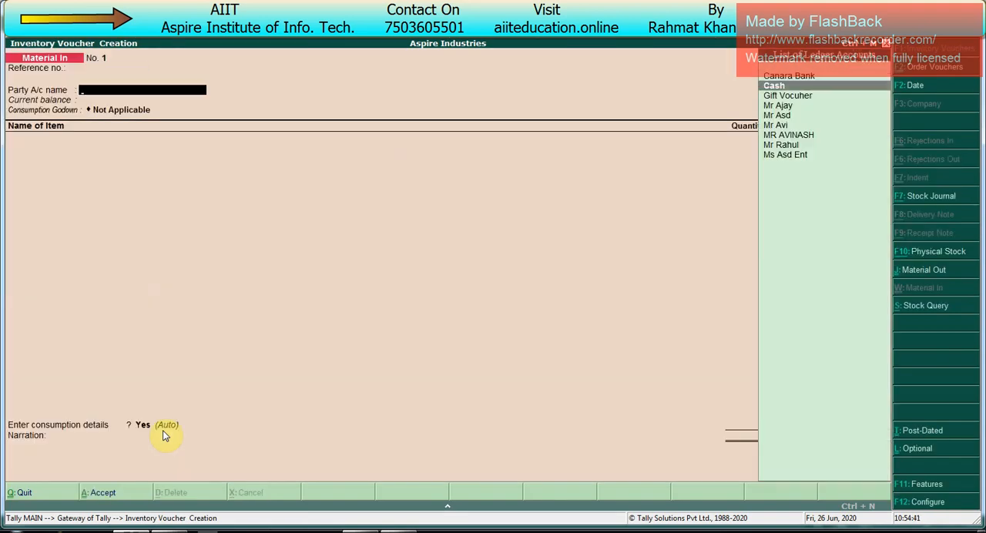
{"action": "key", "text": "Down"}
{"action": "key", "text": "Down"}
{"action": "key", "text": "Down"}
{"action": "key", "text": "Down"}
{"action": "key", "text": "Down"}
{"action": "key", "text": "Return"}
{"action": "key", "text": "Down"}
{"action": "key", "text": "Down"}
{"action": "key", "text": "Down"}
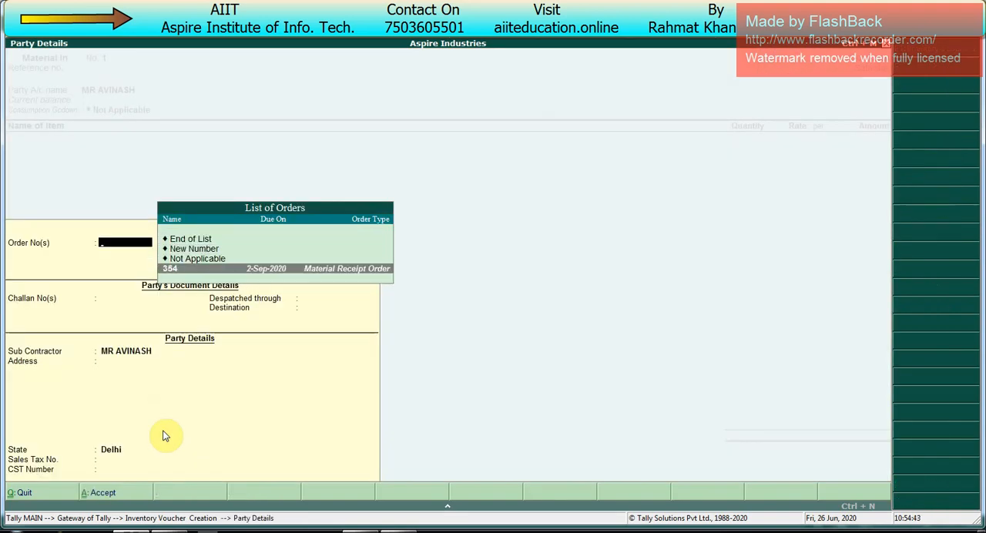
{"action": "key", "text": "Return"}
{"action": "key", "text": "ctrl+a"}
- Set the consumption godown to the subcontractor's godown and accept the CPU allocation of 40 pcs with BoM CPU into Main Location
{"action": "key", "text": "Down"}
{"action": "key", "text": "Down"}
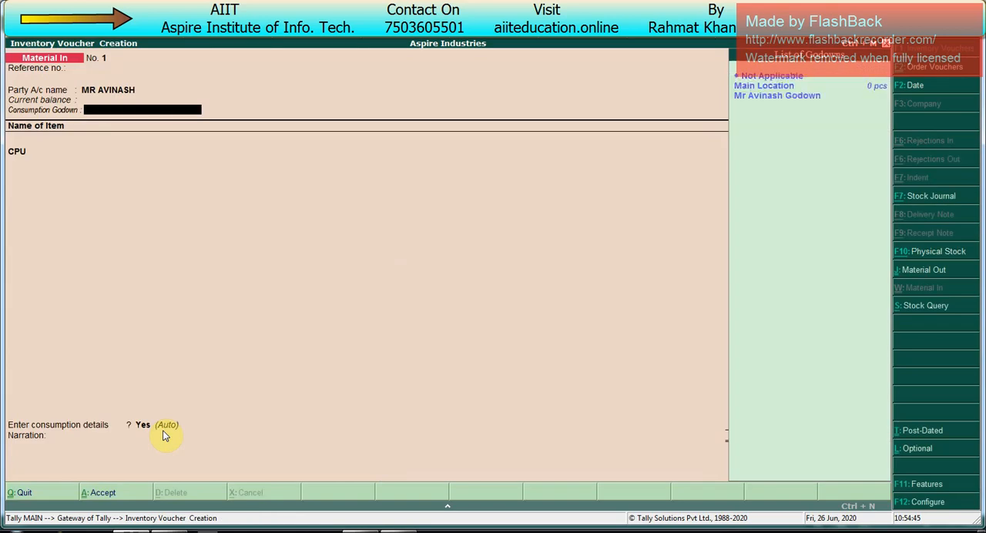
{"action": "key", "text": "Return"}
{"action": "key", "text": "Return"}
{"action": "key", "text": "Return"}
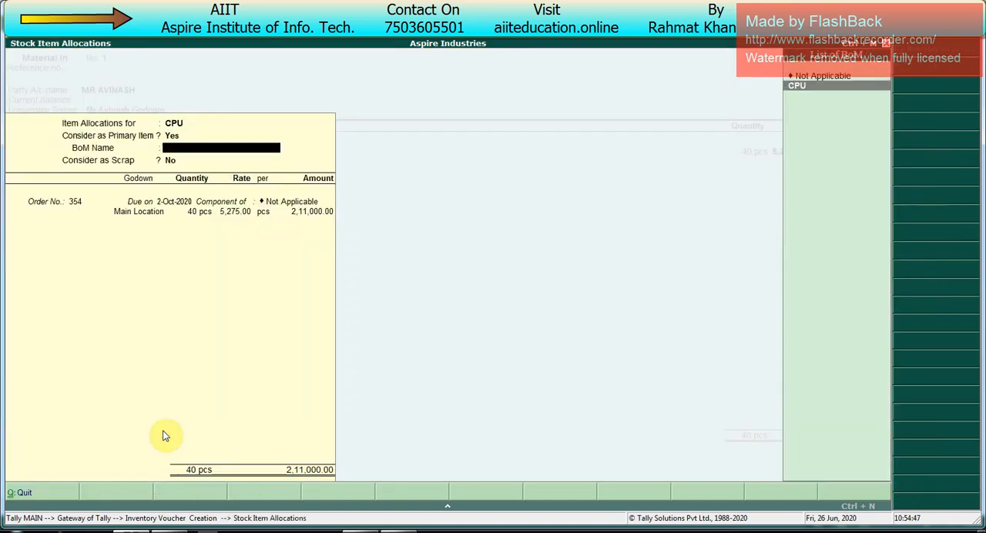
{"action": "key", "text": "Return"}
- Accept the automatic consumption details, save the Material In voucher and return to the Gateway of Tally
{"action": "key", "text": "Return"}
{"action": "key", "text": "Return"}
{"action": "key", "text": "Return"}
{"action": "key", "text": "Return"}
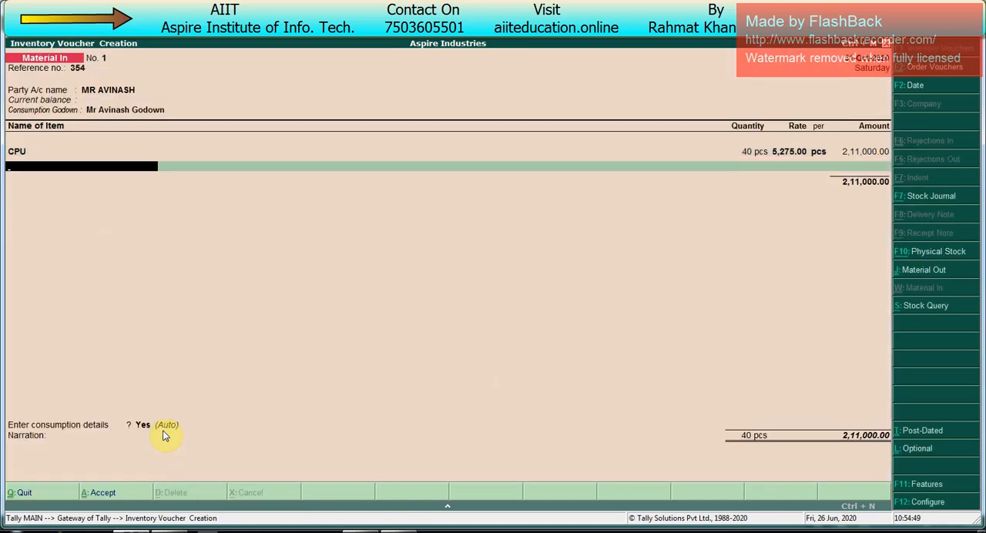
{"action": "key", "text": "Return"}
{"action": "key", "text": "Return"}
{"action": "key", "text": "Return"}
{"action": "key", "text": "Return"}
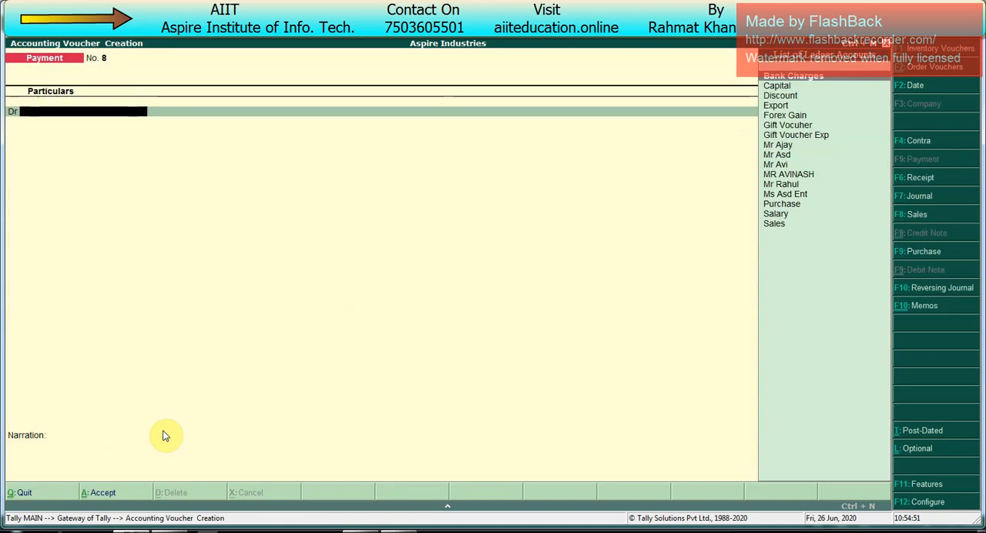
{"action": "key", "text": "Escape"}
- Open the Stock Summary and expand it to the detailed item view with godowns
{"action": "key", "text": "Up"}
{"action": "key", "text": "Up"}
{"action": "key", "text": "Up"}
{"action": "key", "text": "Up"}
{"action": "key", "text": "Up"}
{"action": "key", "text": "Up"}
{"action": "key", "text": "Up"}
{"action": "key", "text": "Down"}
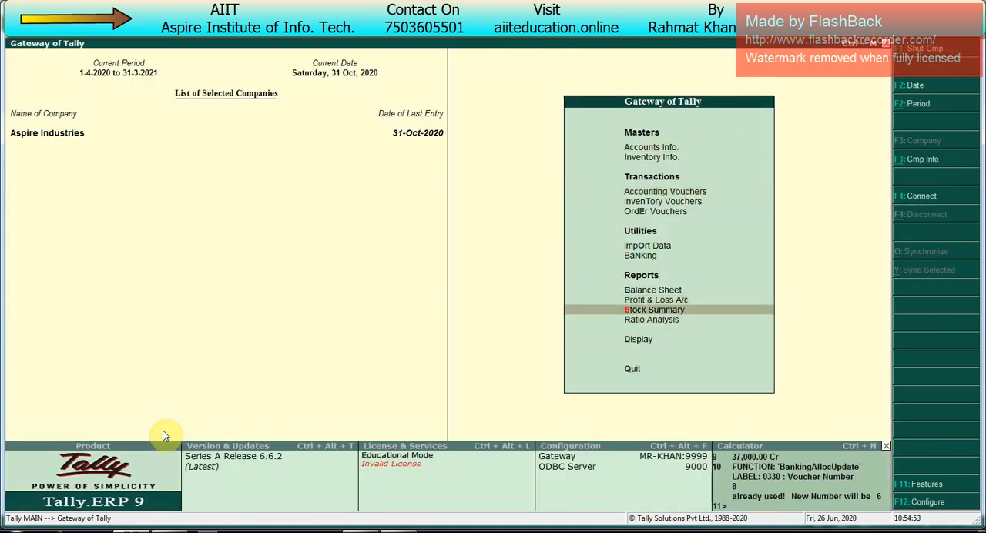
{"action": "key", "text": "Return"}
{"action": "key", "text": "alt+F1"}
- Examine the closing quantities and values of the CPU and its component items, then leave the Stock Summary
{"action": "key", "text": "Down"}
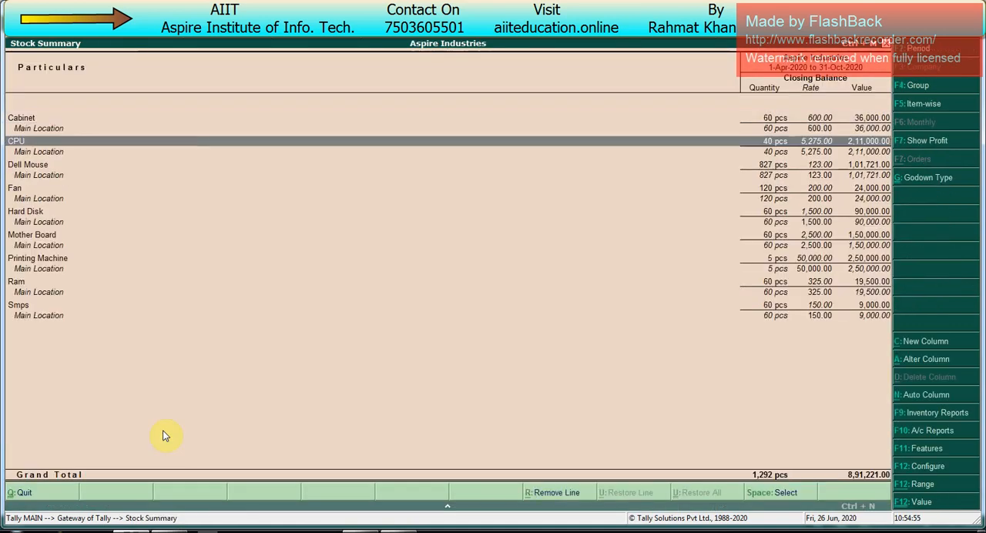
{"action": "key", "text": "Down"}
{"action": "key", "text": "Down"}
{"action": "key", "text": "Down"}
{"action": "key", "text": "Down"}
{"action": "key", "text": "Down"}
{"action": "key", "text": "Down"}
{"action": "key", "text": "Down"}
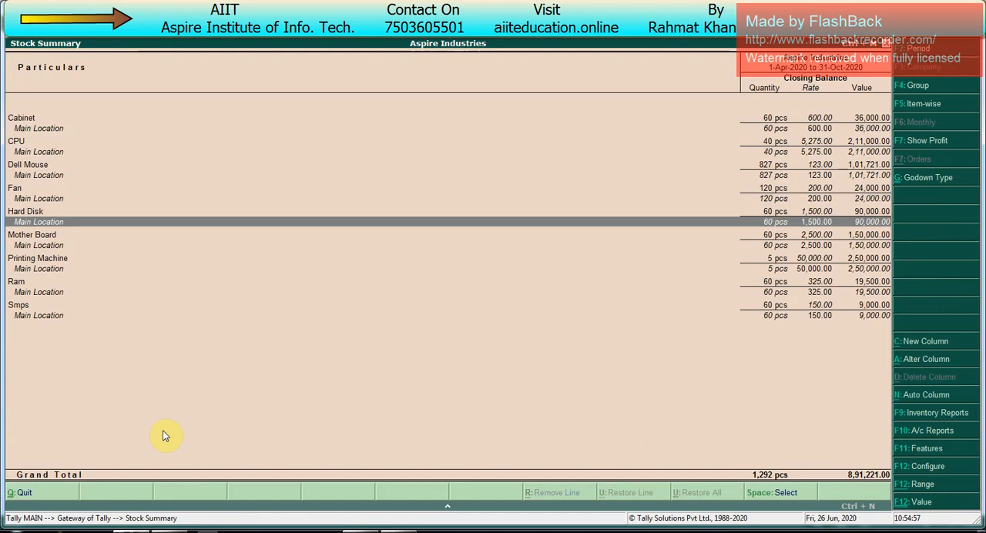
{"action": "key", "text": "Down"}
{"action": "key", "text": "Down"}
{"action": "key", "text": "Up"}
{"action": "key", "text": "Up"}
{"action": "key", "text": "Up"}
{"action": "key", "text": "Up"}
{"action": "key", "text": "Up"}
{"action": "key", "text": "Down"}
{"action": "key", "text": "Down"}
{"action": "key", "text": "Up"}
{"action": "key", "text": "Up"}
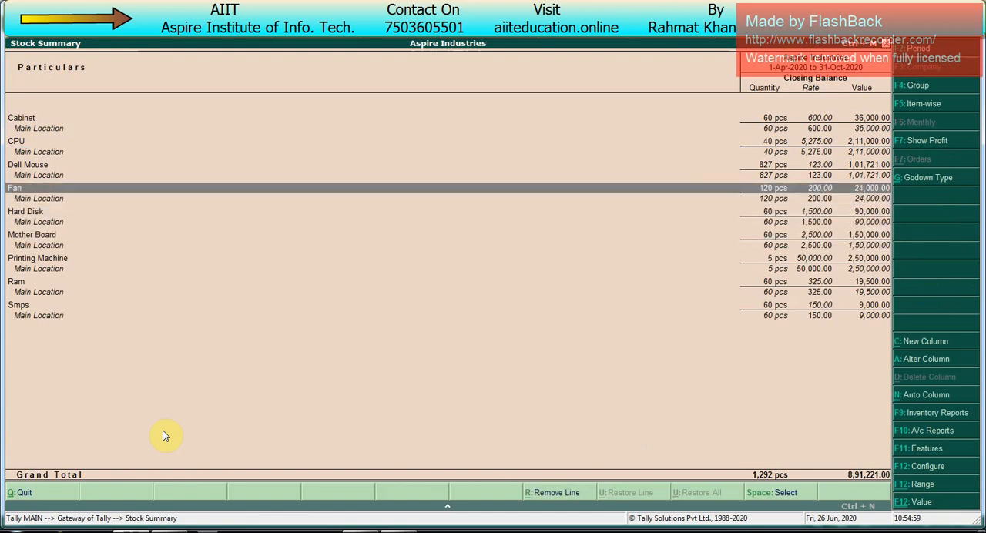
{"action": "key", "text": "Up"}
{"action": "key", "text": "Down"}
{"action": "key", "text": "Escape"}
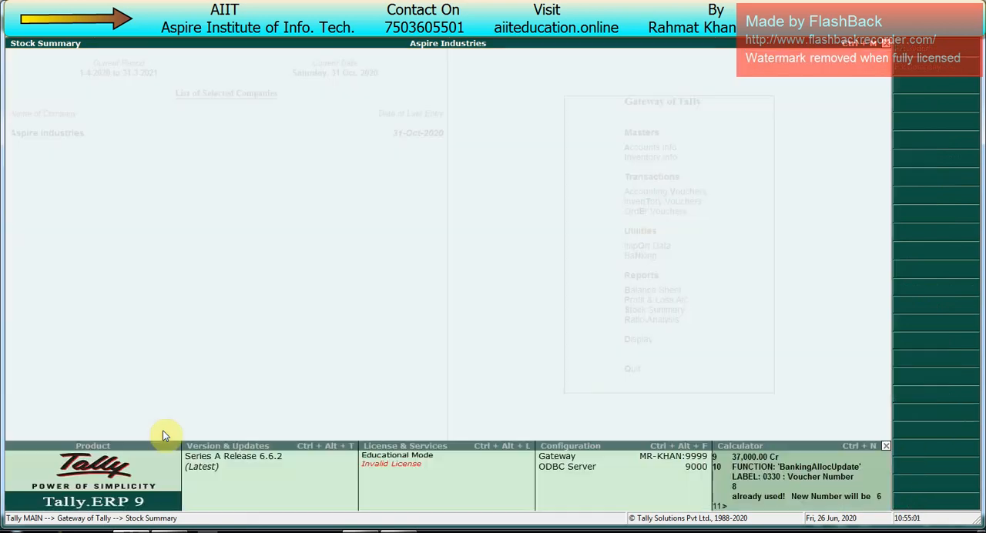
- Start a Payment voucher dated 1-11-2020
{"action": "key", "text": "v"}
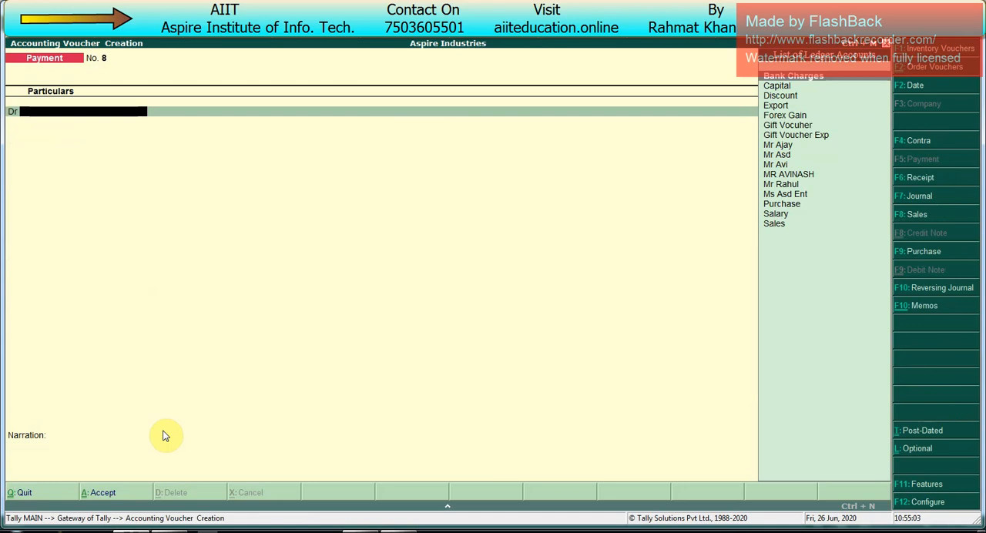
{"action": "key", "text": "F2"}
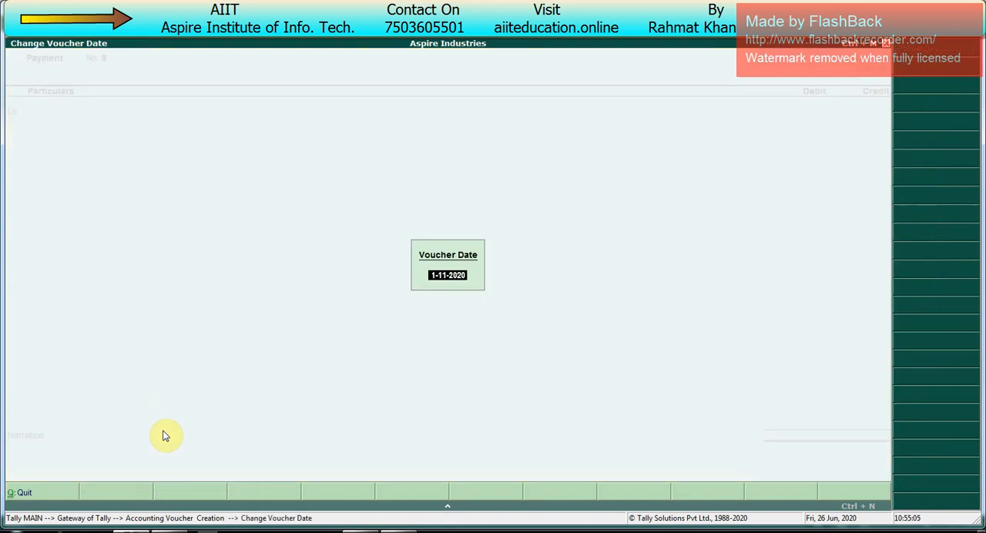
{"action": "key", "text": "Return"}
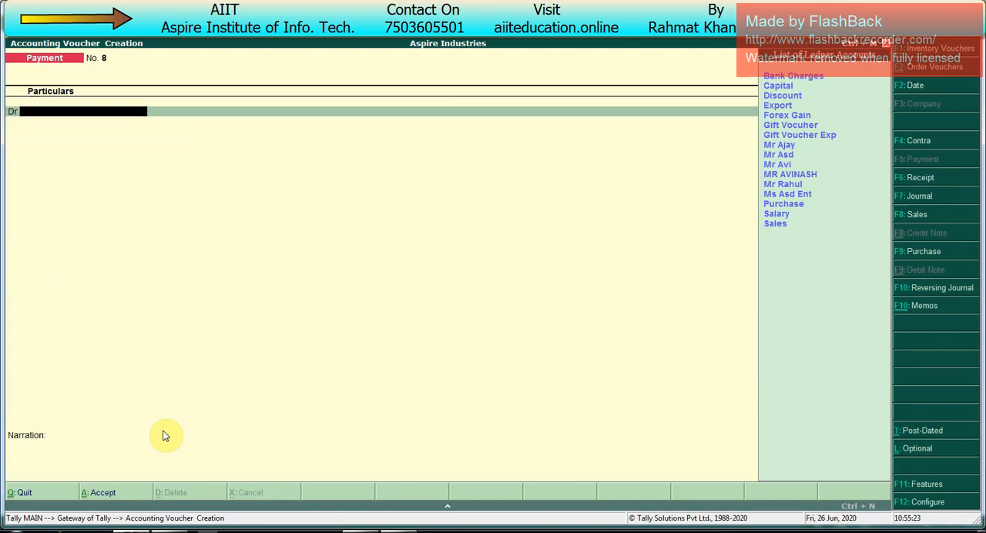
- Create a ledger named SERVICE CHARGES under Direct Expenses from within the Payment voucher
{"action": "key", "text": "alt+c"}
{"action": "type", "text": "SERVICE C"}
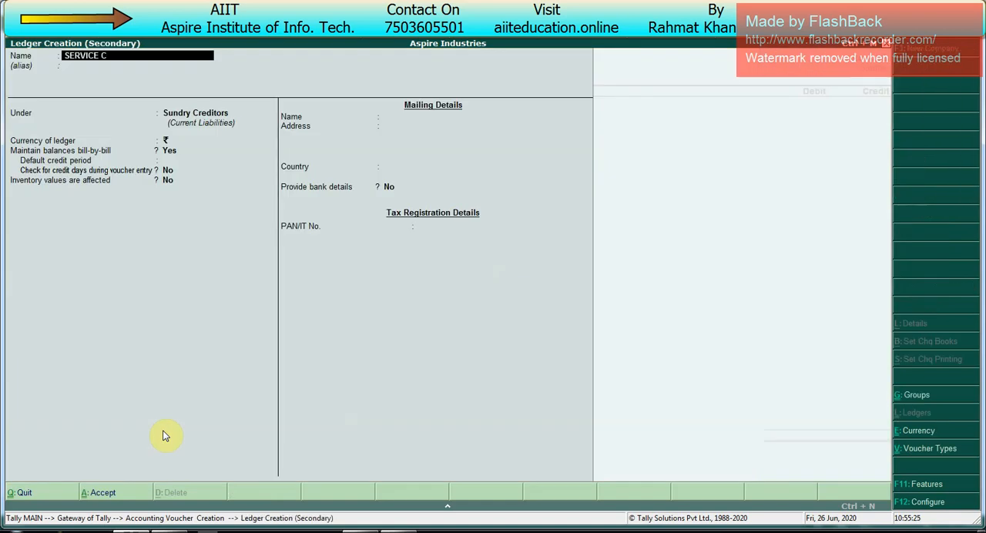
{"action": "type", "text": "HARGES"}
{"action": "key", "text": "Return"}
{"action": "type", "text": "DIRE"}
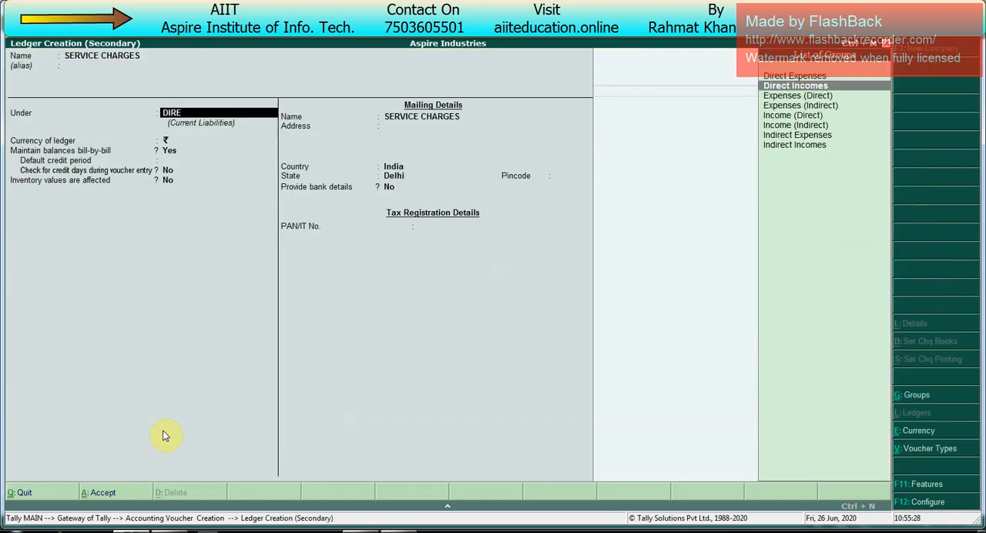
{"action": "key", "text": "Up"}
{"action": "key", "text": "Return"}
{"action": "key", "text": "ctrl+a"}
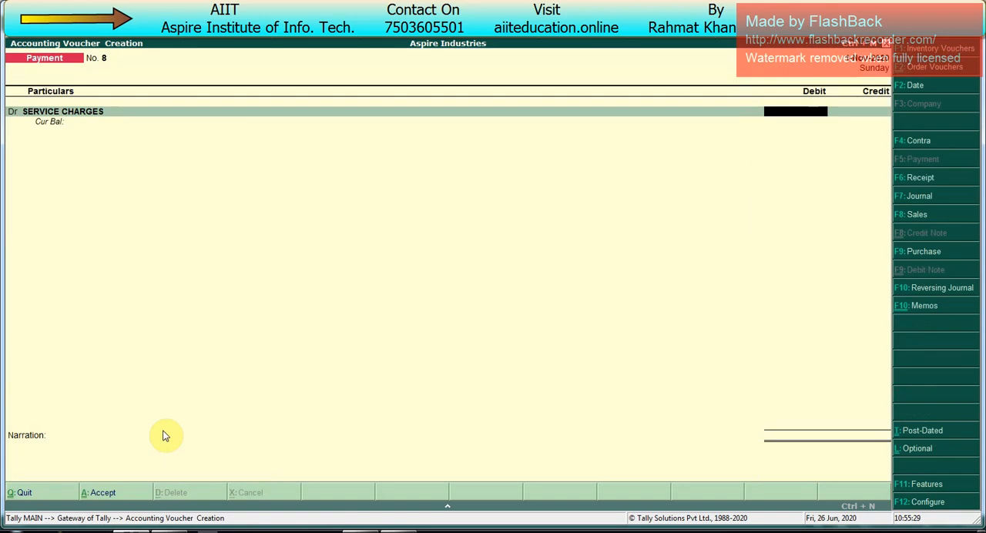
- Debit SERVICE CHARGES with 20,000 and credit the amount to Canara Bank
{"action": "type", "text": "20000"}
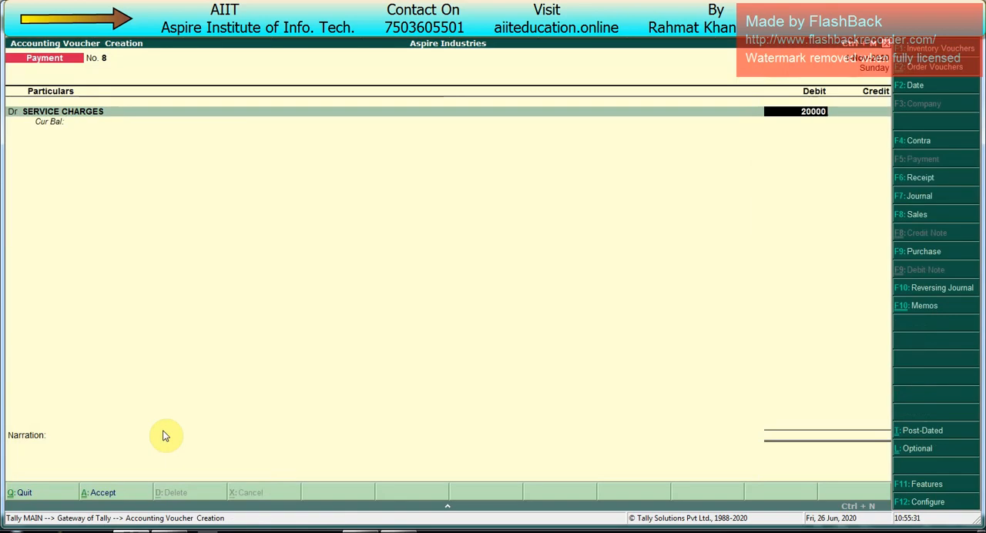
{"action": "key", "text": "Return"}
{"action": "key", "text": "Down"}
{"action": "key", "text": "Return"}
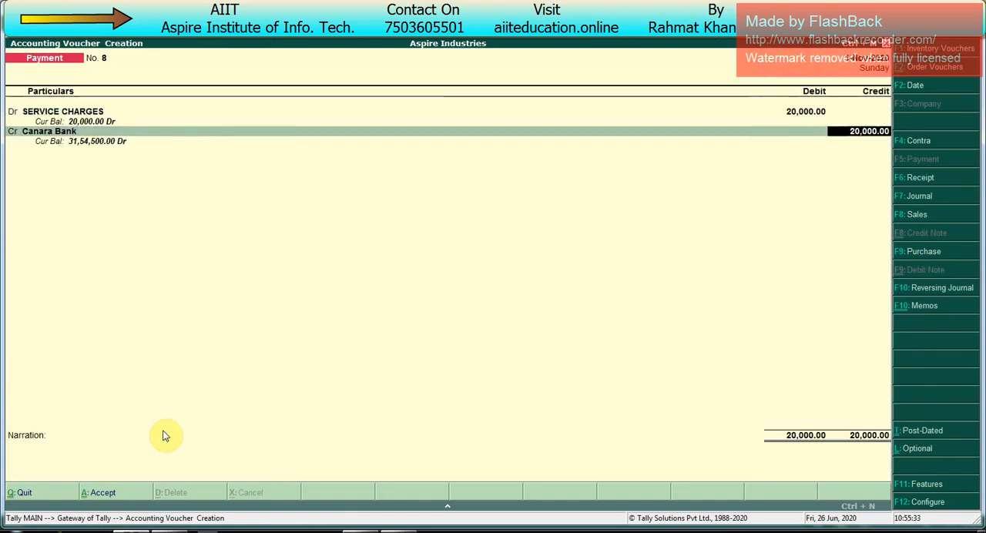
- Accept the bank details, save the payment, preview its cheque and return to the Gateway of Tally
{"action": "key", "text": "Return"}
{"action": "key", "text": "Return"}
{"action": "key", "text": "Return"}
{"action": "key", "text": "Return"}
{"action": "key", "text": "Return"}
{"action": "key", "text": "Return"}
{"action": "key", "text": "Return"}
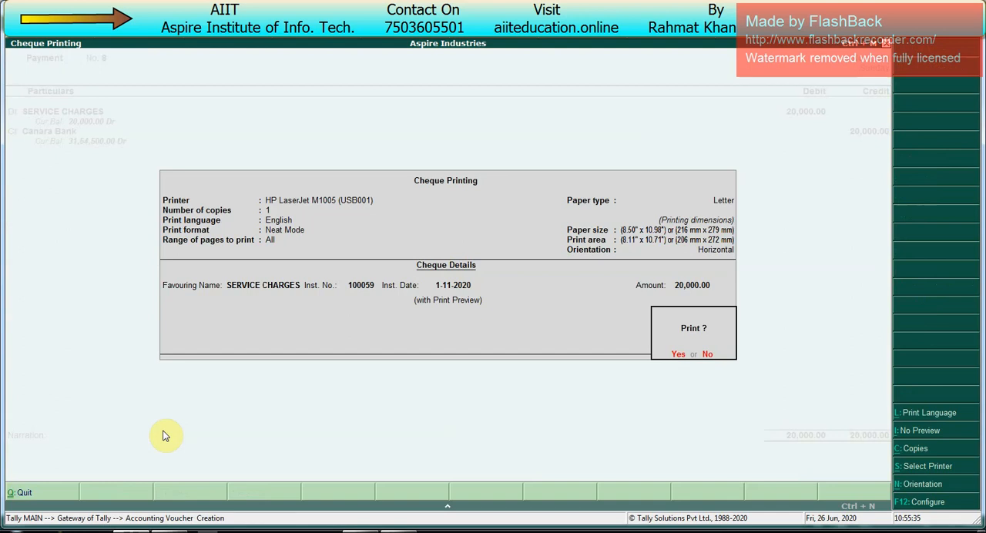
{"action": "key", "text": "Return"}
{"action": "key", "text": "Return"}
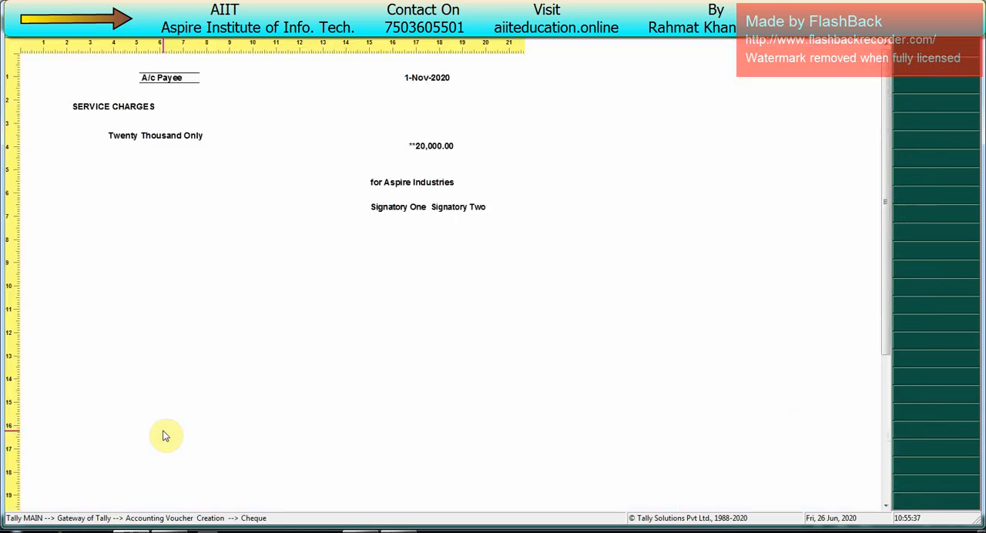
{"action": "key", "text": "Escape"}
{"action": "key", "text": "Escape"}
{"action": "key", "text": "Escape"}
{"action": "key", "text": "Return"}
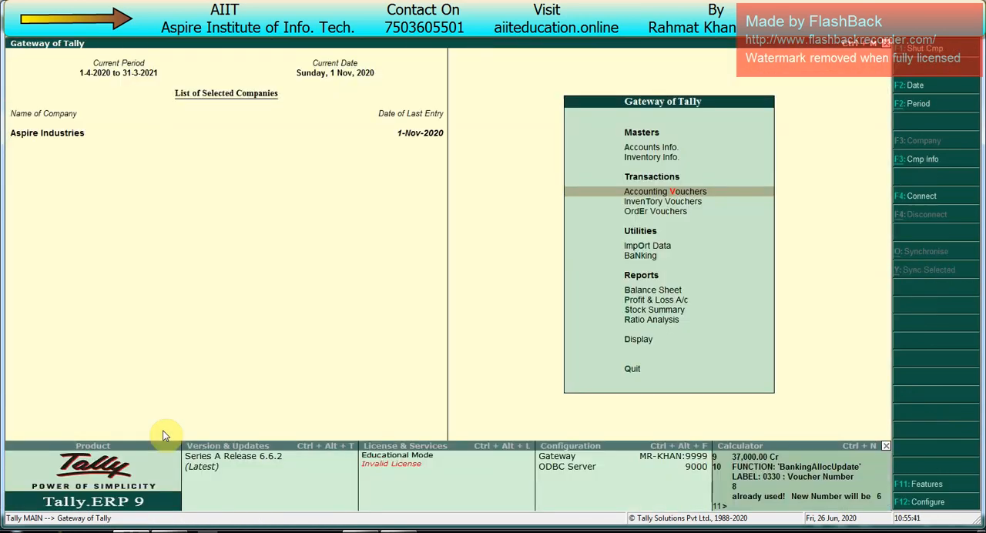
- Check the outstanding orders in the Job Work Out Reports
{"action": "key", "text": "Up"}
{"action": "key", "text": "Up"}
{"action": "key", "text": "Up"}
{"action": "key", "text": "Up"}
{"action": "key", "text": "Return"}
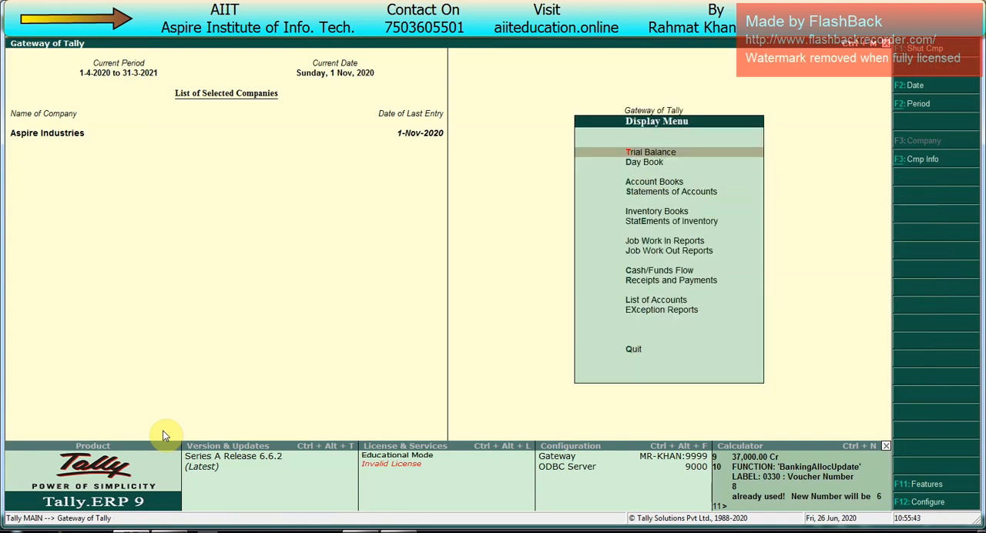
{"action": "key", "text": "Down"}
{"action": "key", "text": "Down"}
{"action": "key", "text": "Down"}
{"action": "key", "text": "Down"}
{"action": "key", "text": "Down"}
{"action": "key", "text": "Down"}
{"action": "key", "text": "Down"}
{"action": "key", "text": "Return"}
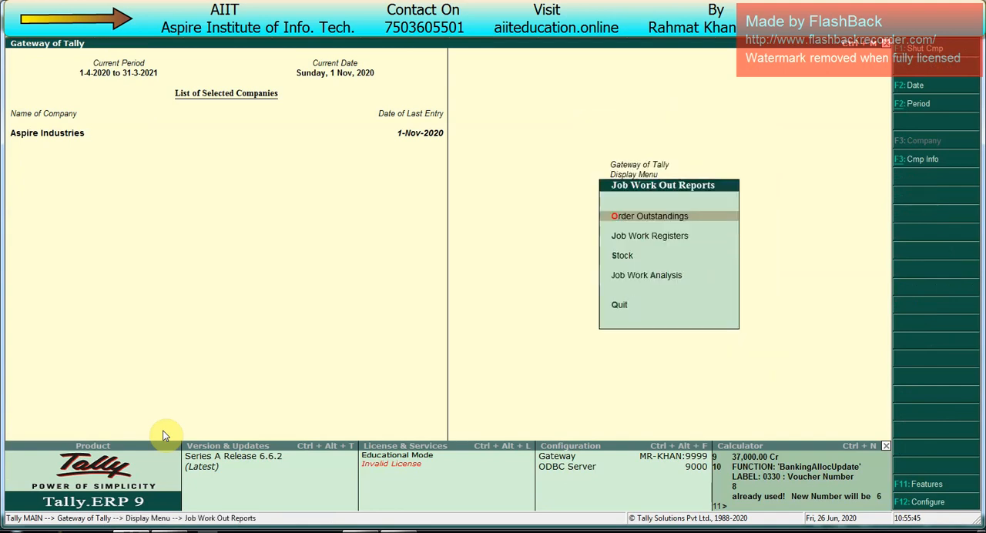
{"action": "key", "text": "Return"}
- Check the outstanding components order summary for job work out and return to the Gateway of Tally
{"action": "key", "text": "Return"}
{"action": "key", "text": "Escape"}
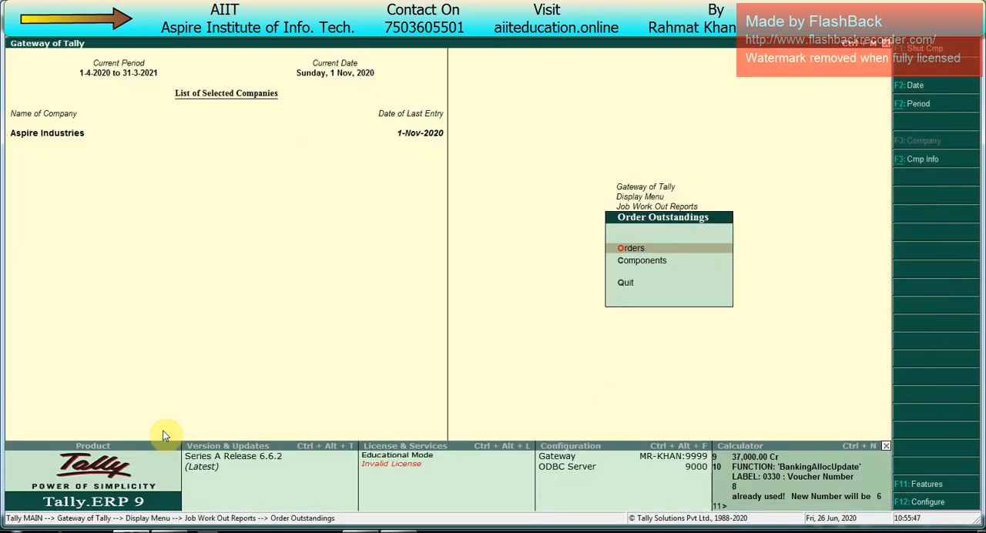
{"action": "key", "text": "Escape"}
{"action": "key", "text": "Down"}
{"action": "key", "text": "Up"}
{"action": "key", "text": "Return"}
{"action": "key", "text": "Down"}
{"action": "key", "text": "Return"}
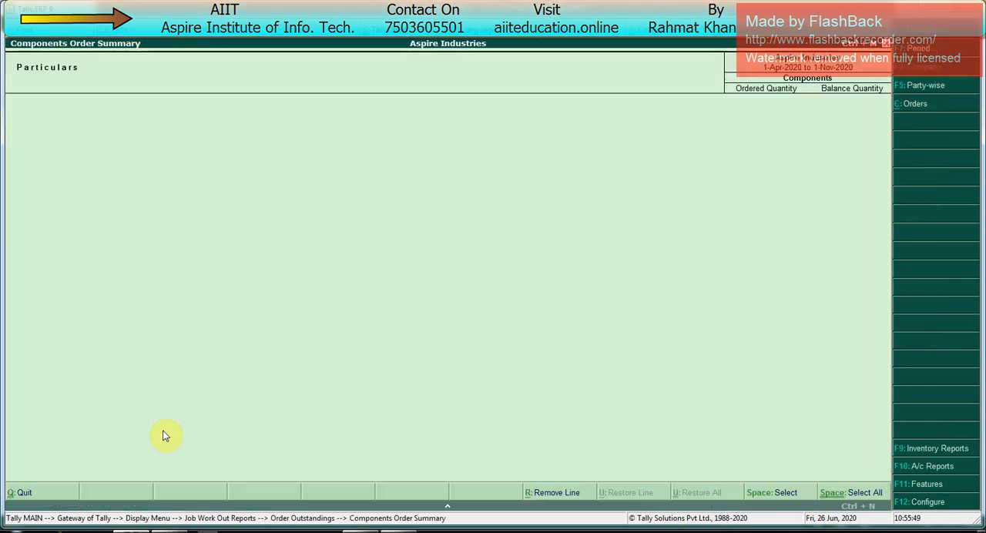
{"action": "key", "text": "Escape"}
{"action": "key", "text": "Escape"}
{"action": "key", "text": "Escape"}
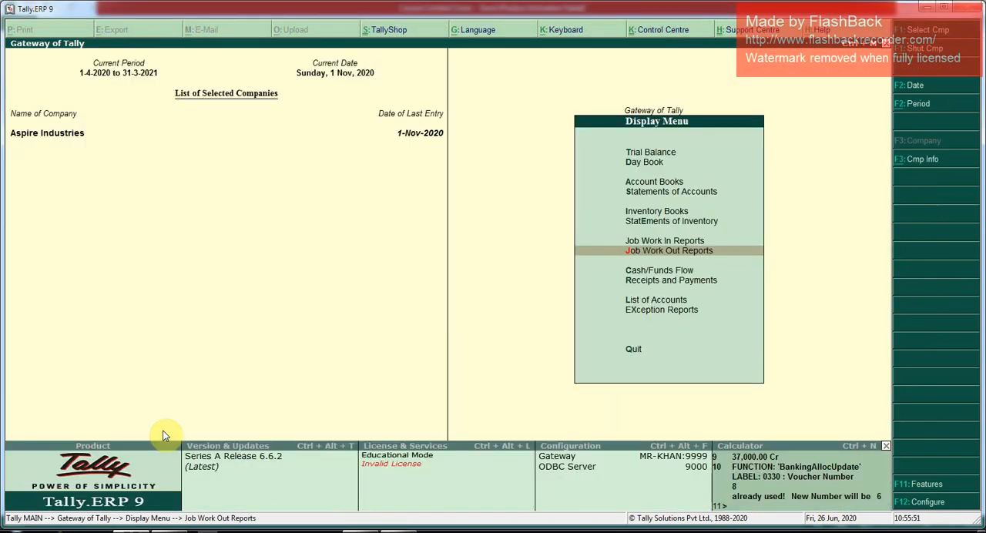
{"action": "key", "text": "Escape"}
- Open the Day Book for the period 1-Apr-2020 to 1-Nov-2020
{"action": "key", "text": "Down"}
{"action": "key", "text": "Up"}
{"action": "key", "text": "Return"}
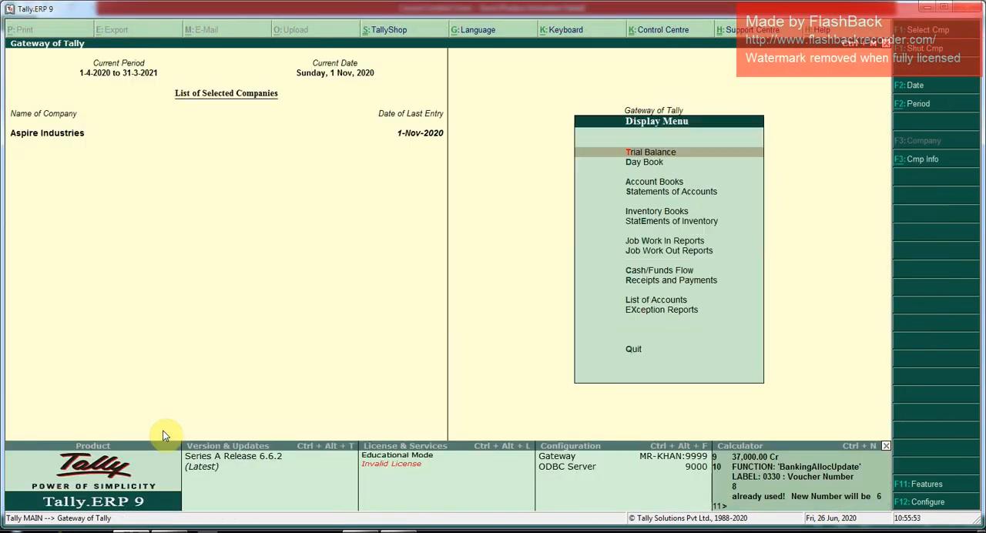
{"action": "key", "text": "Down"}
{"action": "key", "text": "Return"}
{"action": "key", "text": "F2"}
{"action": "key", "text": "Return"}
- Go through the Day Book entries to the Job Work Out Order dated 2-9-2020
{"action": "key", "text": "Up"}
{"action": "key", "text": "Up"}
{"action": "key", "text": "Up"}
{"action": "key", "text": "Up"}
{"action": "key", "text": "Up"}
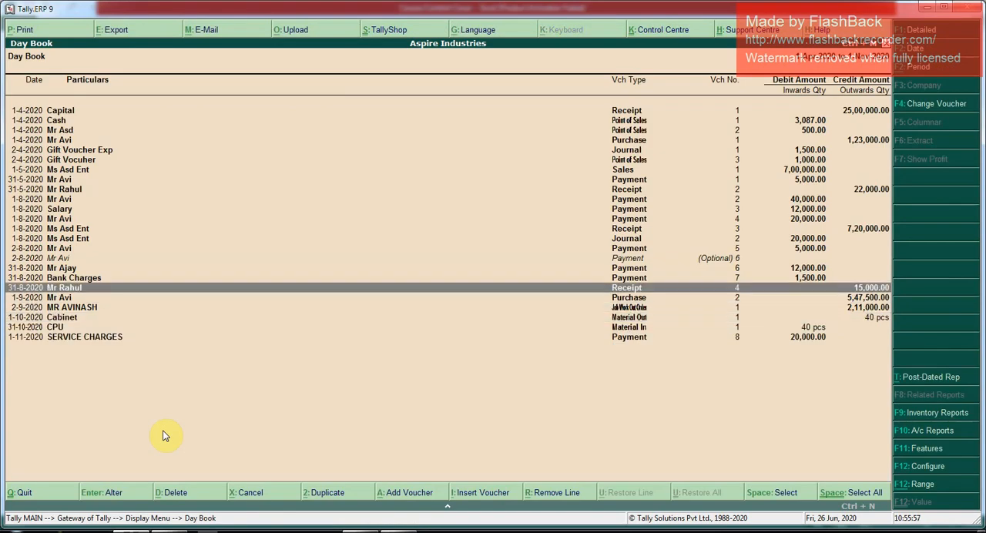
{"action": "key", "text": "Down"}
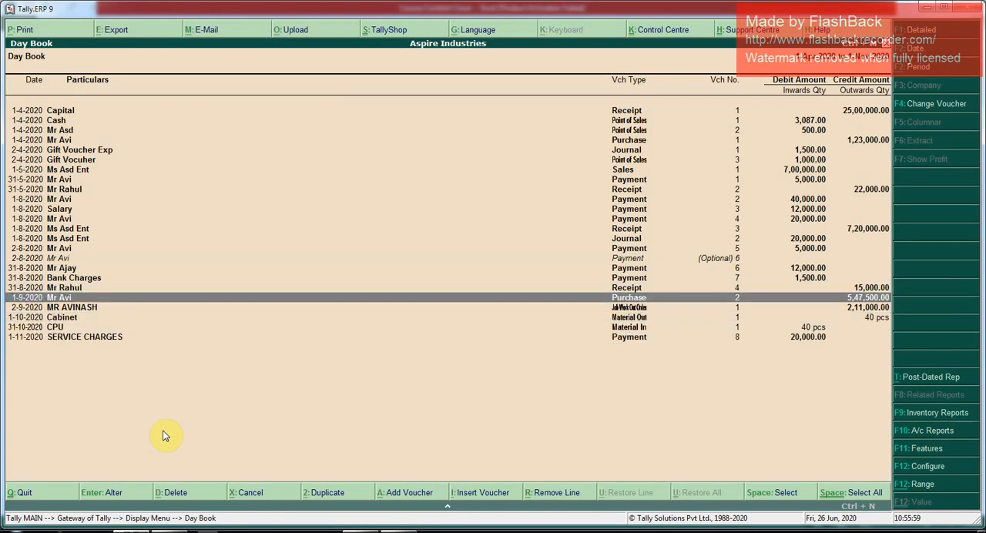
{"action": "key", "text": "Down"}
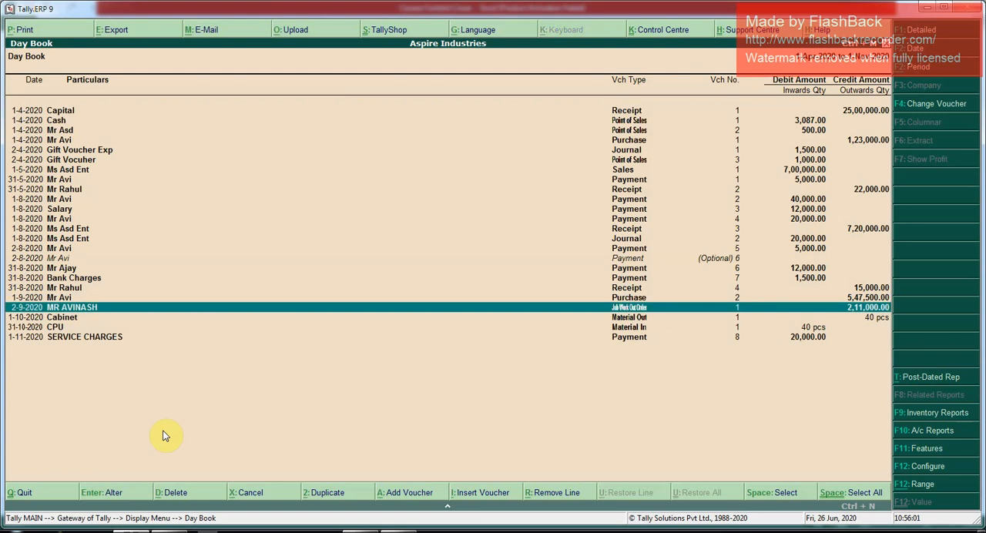
- Go through the remaining Day Book entries to the service charges payment dated 1-11-2020 and leave the Day Book
{"action": "key", "text": "Down"}
{"action": "key", "text": "Down"}
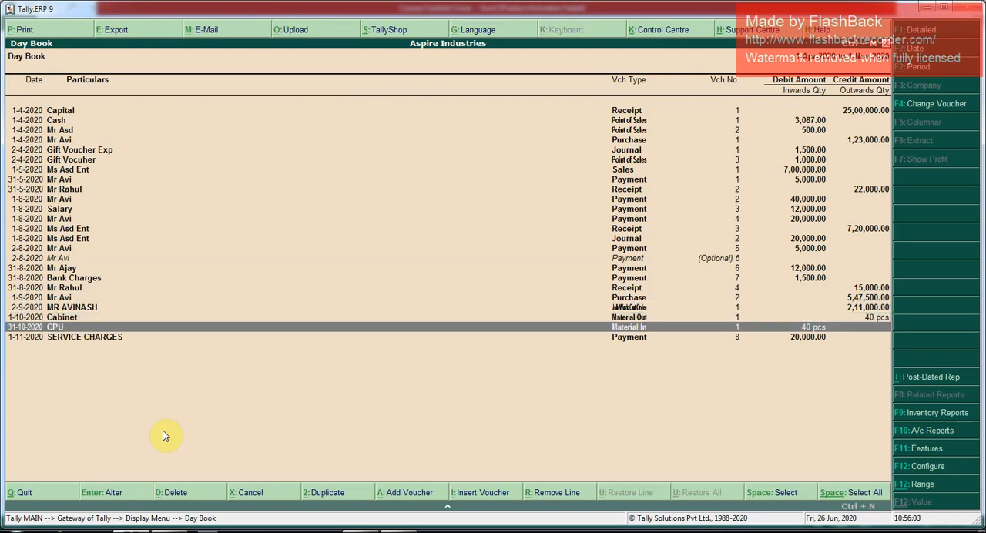
{"action": "key", "text": "Down"}
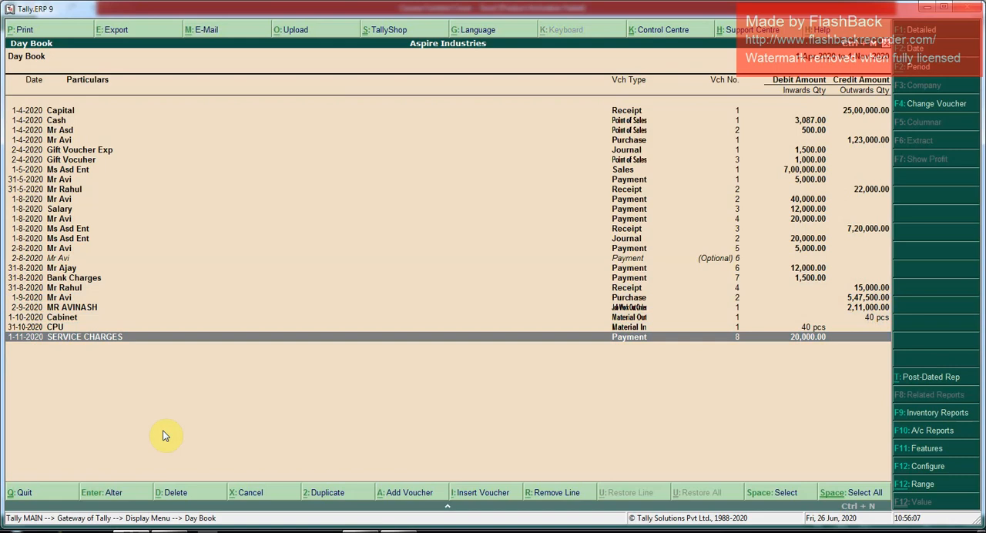
{"action": "key", "text": "Escape"}
{"action": "key", "text": "Escape"}
- Switch to the Course Content Cover workbook in Excel and go through the topics covered on the Class 6 sheet
{"action": "key", "text": "alt+Tab"}
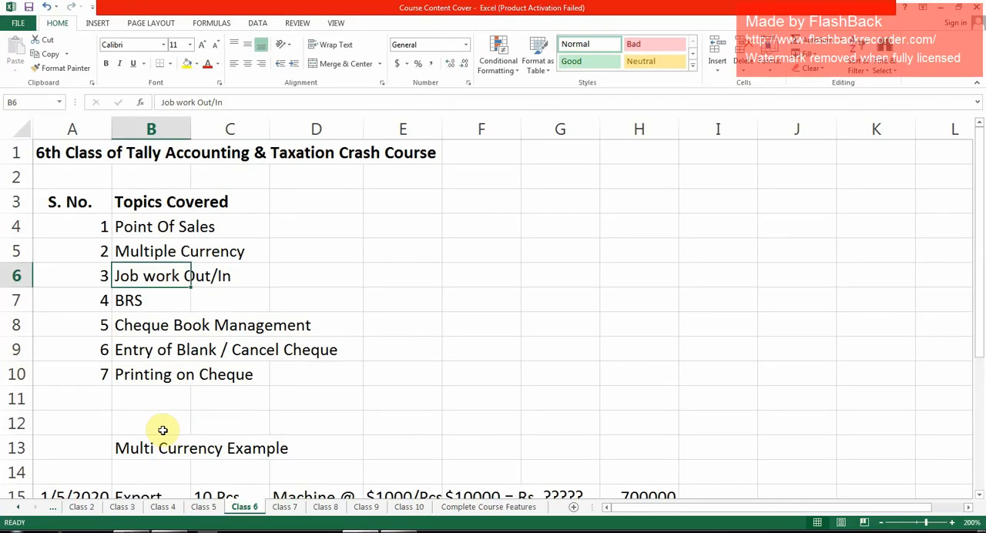
{"action": "key", "text": "Up"}
{"action": "key", "text": "Up"}
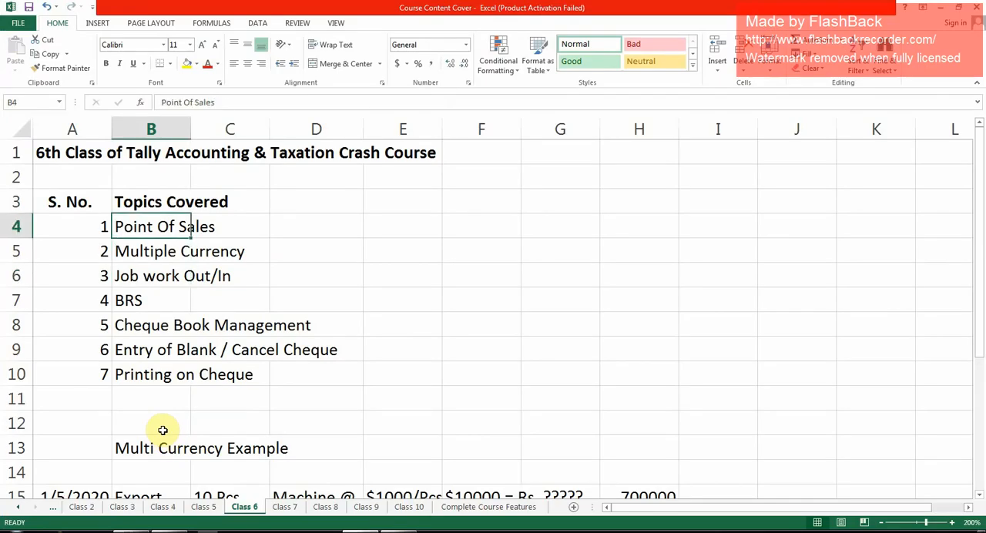
{"action": "key", "text": "Down"}
{"action": "key", "text": "Down"}
{"action": "key", "text": "Down"}
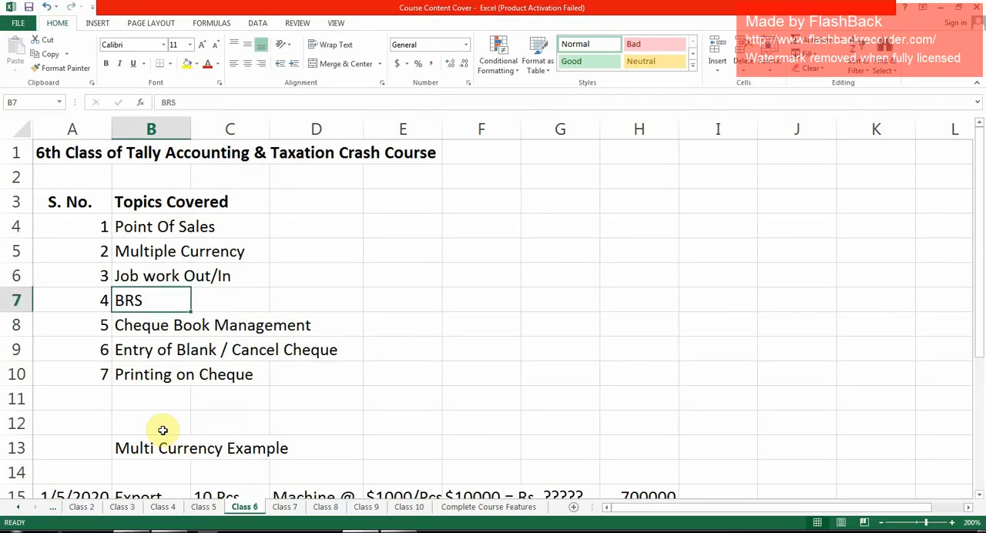
{"action": "key", "text": "Down"}
{"action": "key", "text": "Down"}
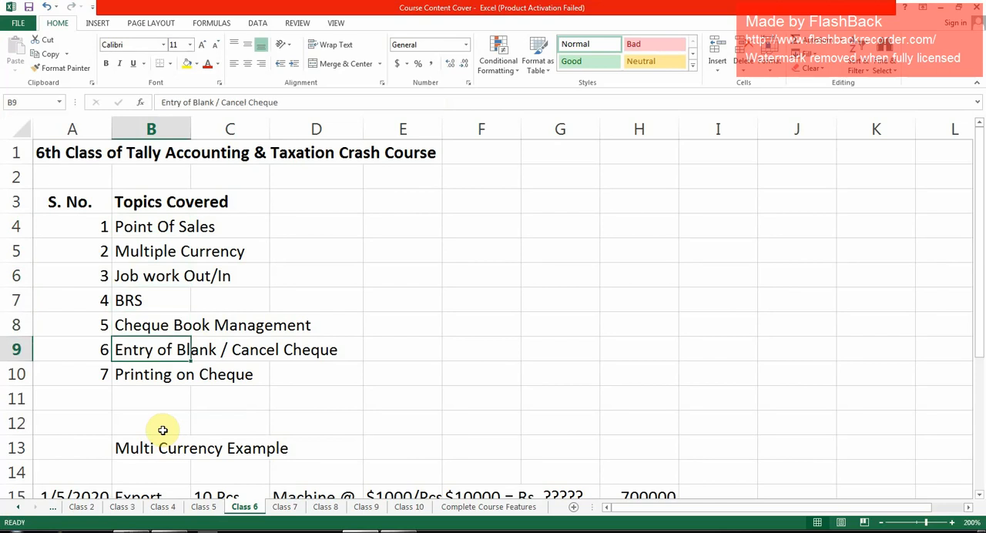
- Append "/PDC" to the topic "Entry of Blank / Cancel Cheque" in cell B9
{"action": "key", "text": "Right"}
{"action": "key", "text": "Right"}
{"action": "key", "text": "Left"}
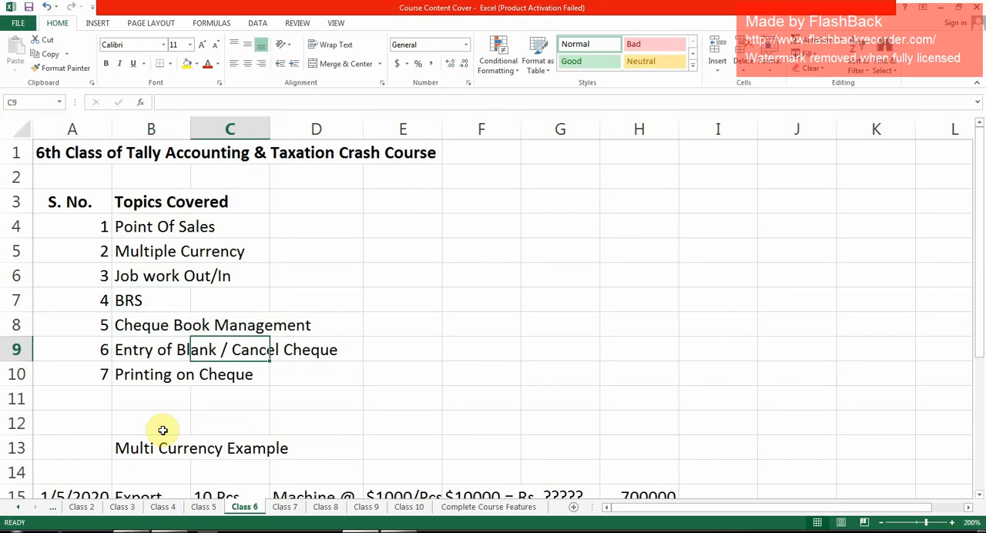
{"action": "key", "text": "Left"}
{"action": "key", "text": "F2"}
{"action": "type", "text": "/"}
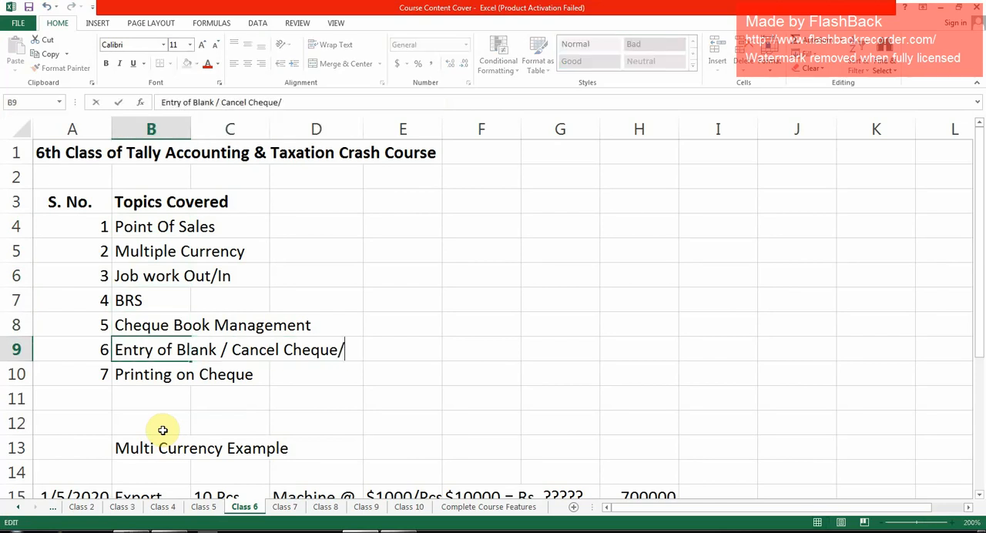
{"action": "type", "text": "pdc"}
{"action": "key", "text": "BackSpace"}
{"action": "key", "text": "BackSpace"}
{"action": "key", "text": "BackSpace"}
{"action": "type", "text": "PDC"}
{"action": "key", "text": "Return"}
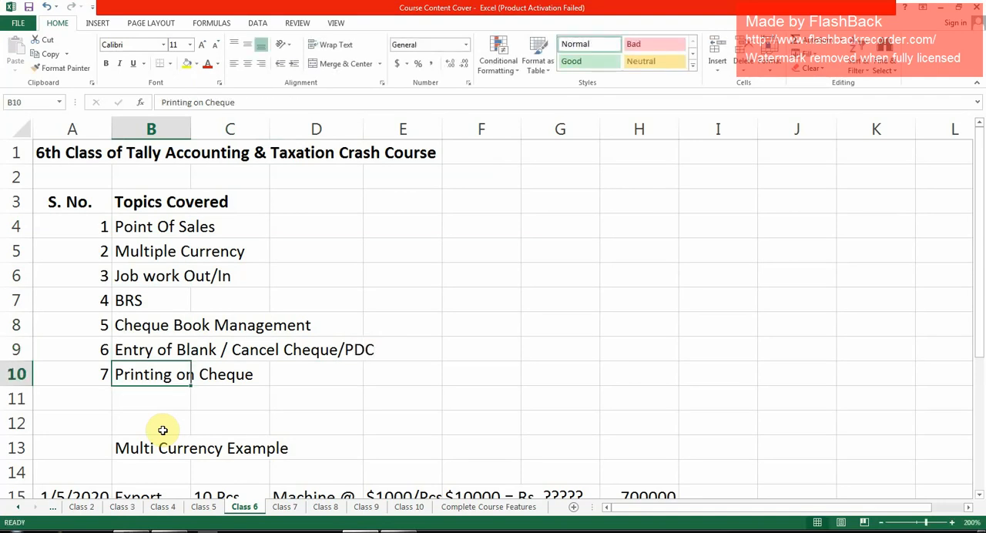
- Review the Complete Course Features sheet from the Class 6 topics through the end of Class 10
{"action": "left_click", "coordinate": [484, 511]}
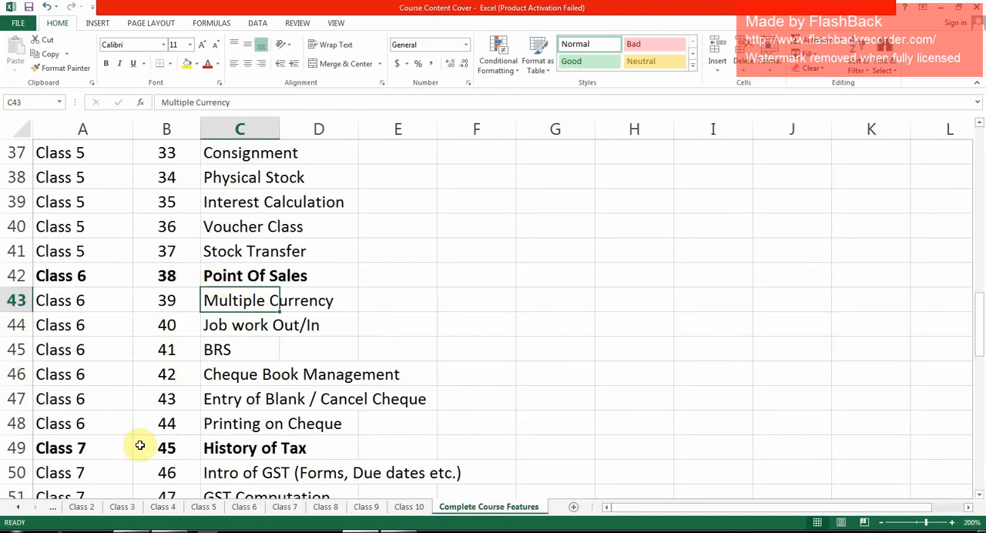
{"action": "scroll", "coordinate": [201, 455], "scroll_direction": "down", "scroll_amount": 3}
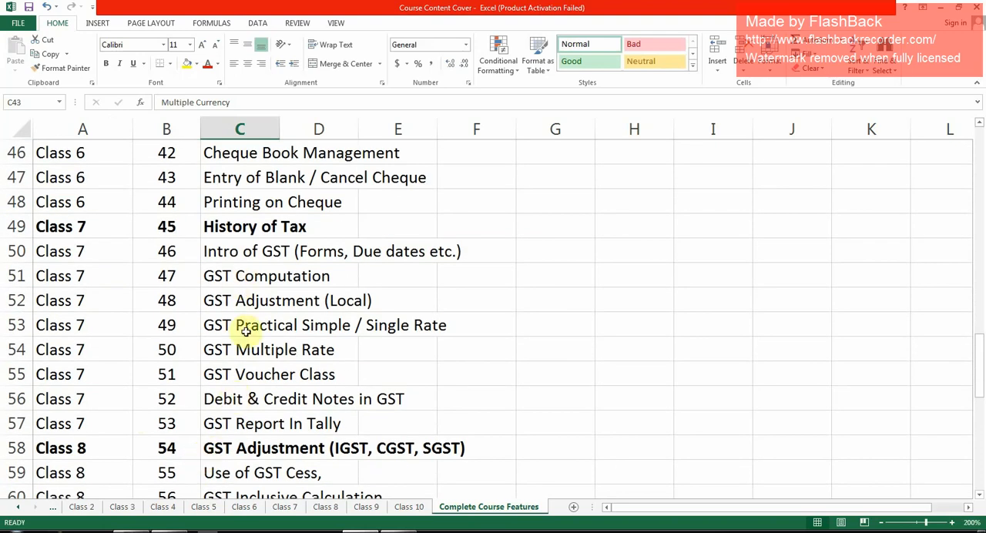
{"action": "scroll", "coordinate": [241, 340], "scroll_direction": "down", "scroll_amount": 4}
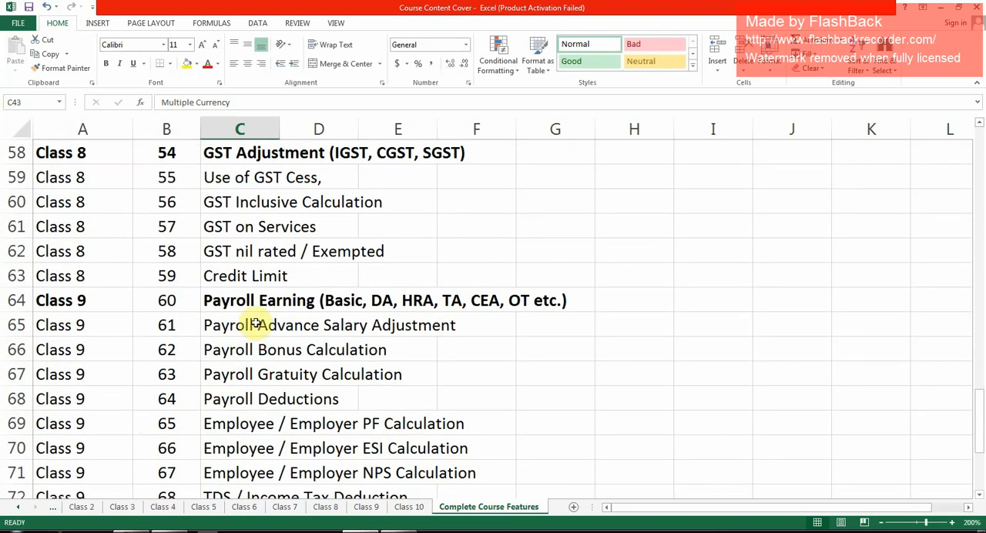
{"action": "scroll", "coordinate": [254, 326], "scroll_direction": "down", "scroll_amount": 3}
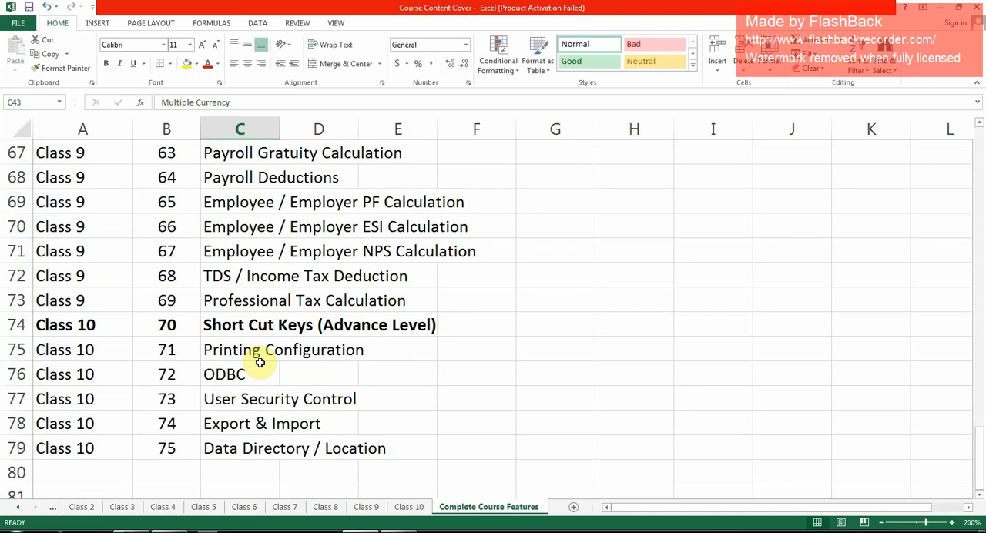